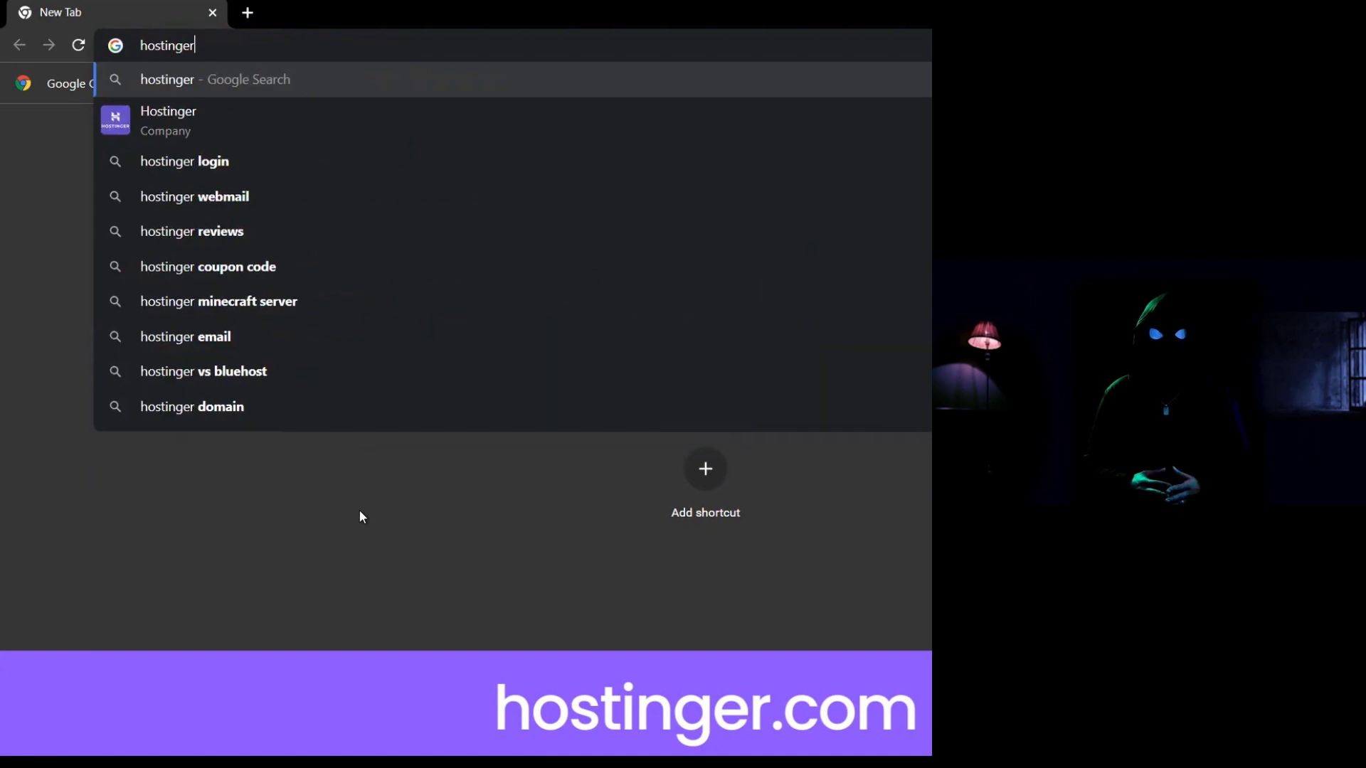
Load hostinger.com and search the domain checker for frankssmtp.
type(".com")
key("Return")
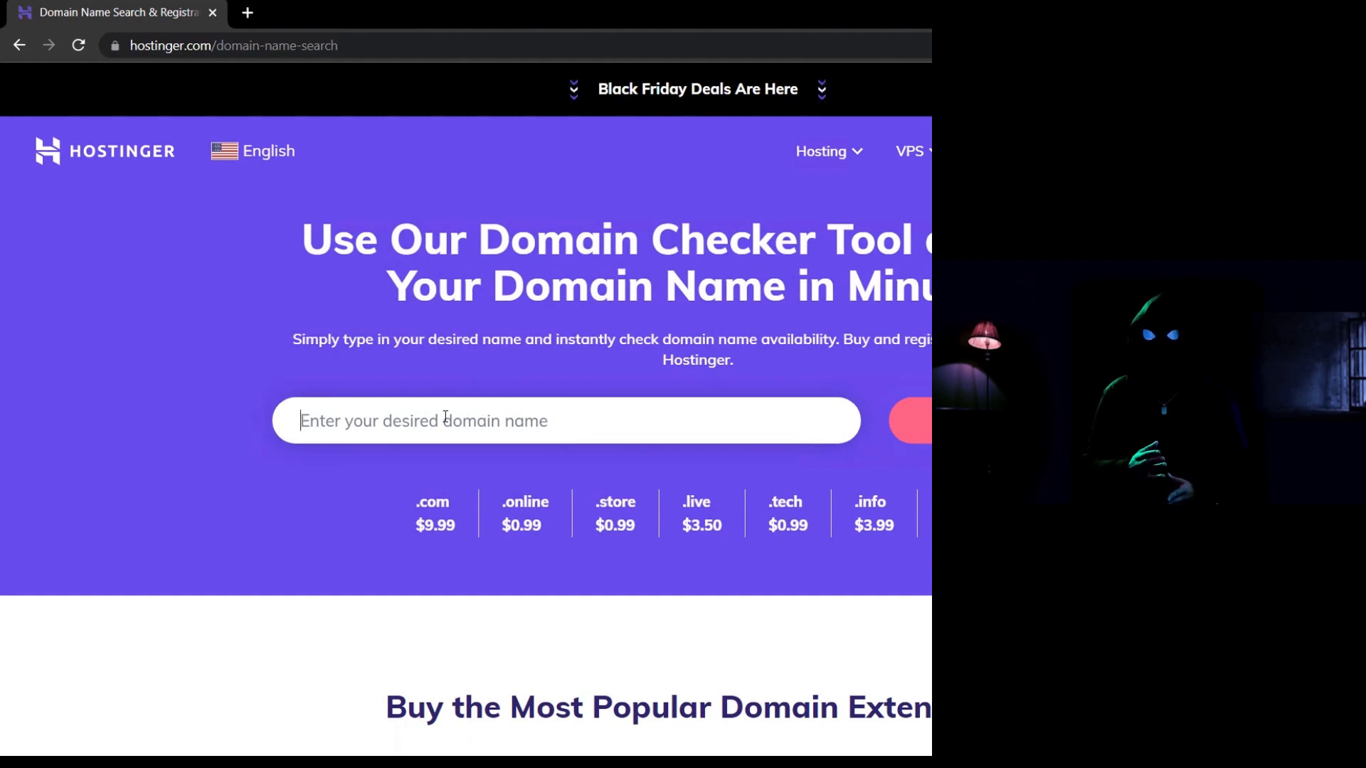
type("frankssmtp")
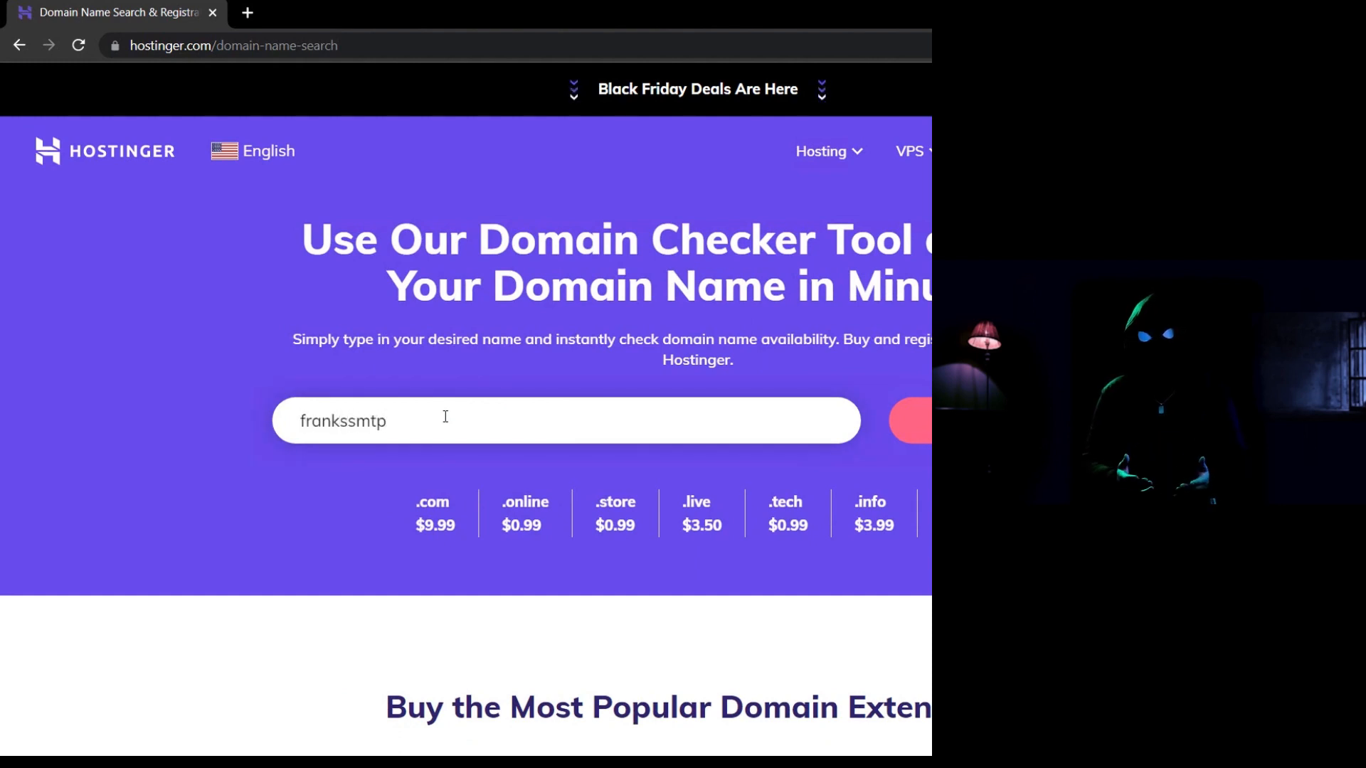
key("Return")
Solve the duck-picture captcha to reveal the frankssmtp.com availability results.
left_click(593, 530)
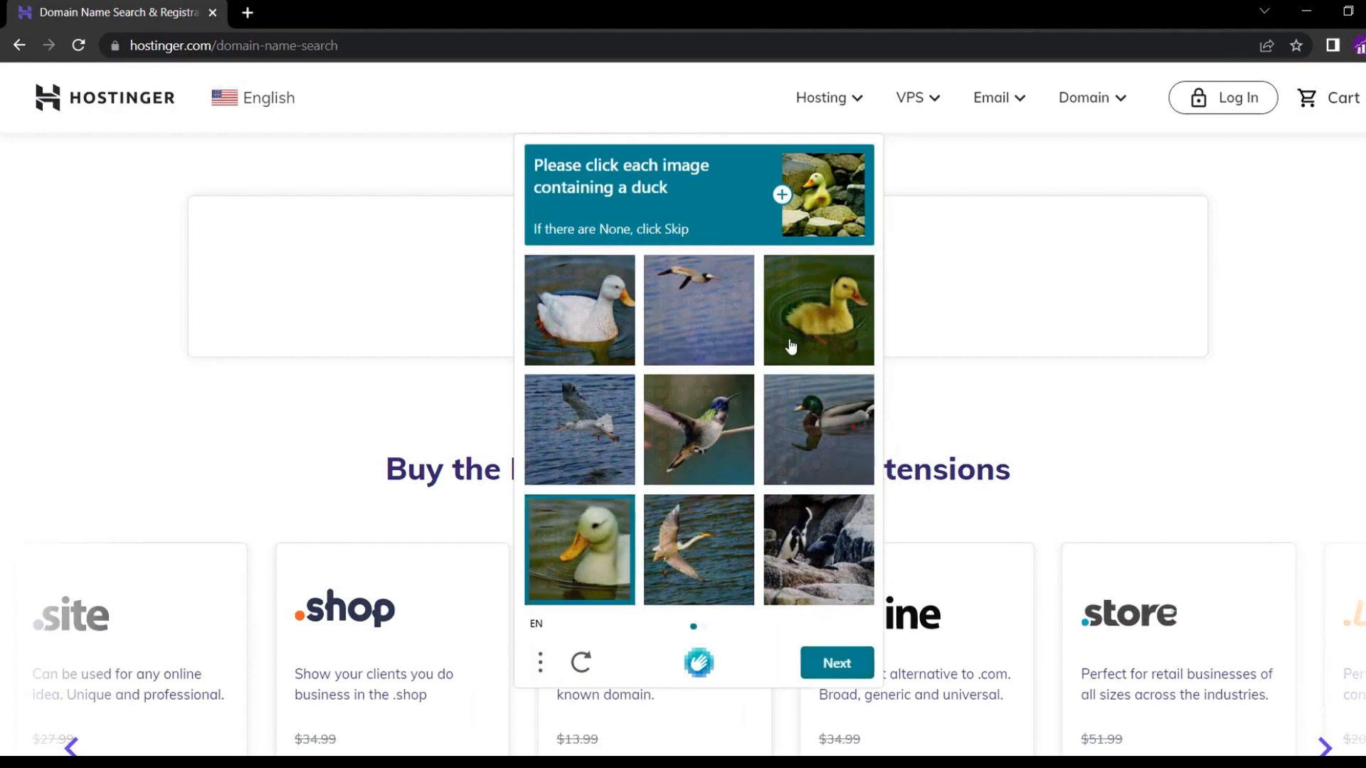
left_click(791, 346)
left_click(599, 323)
left_click(837, 663)
left_click(579, 549)
left_click(818, 554)
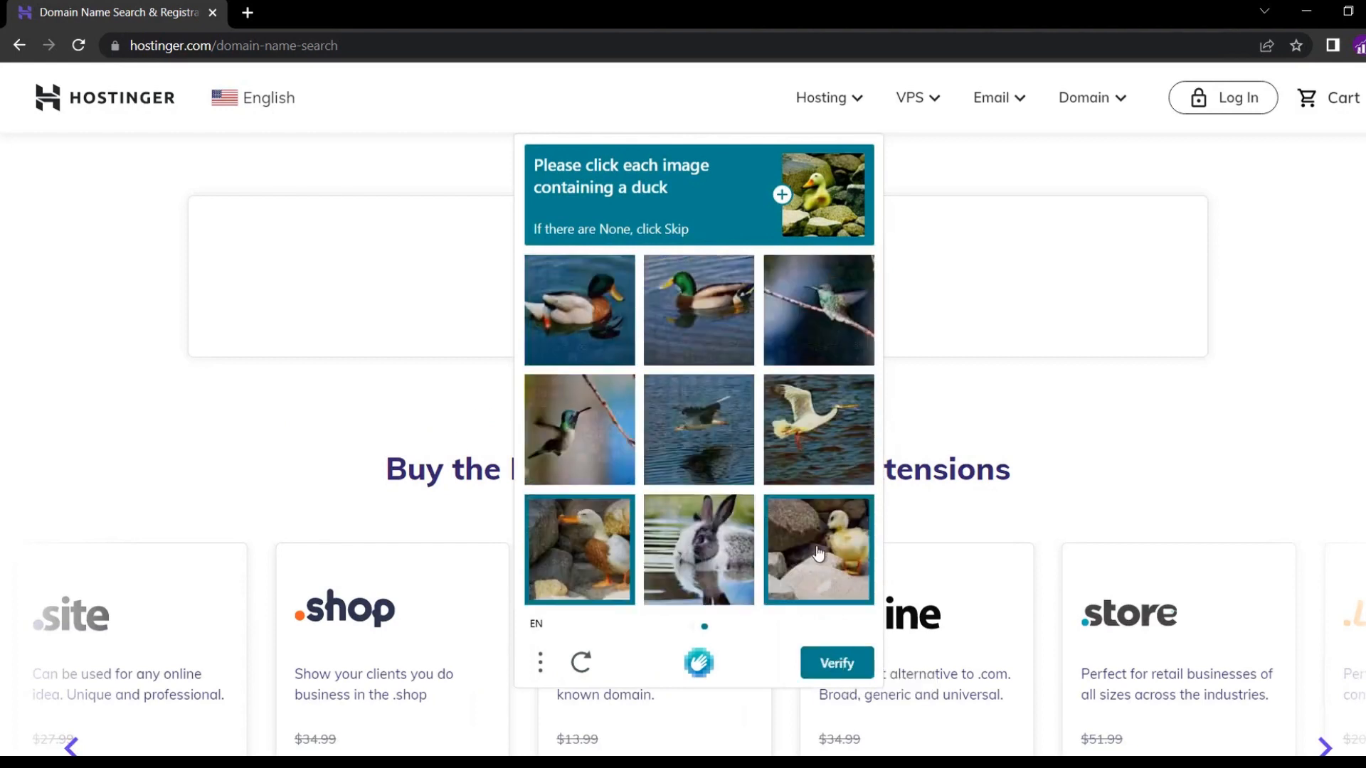
left_click(699, 315)
left_click(579, 310)
left_click(837, 663)
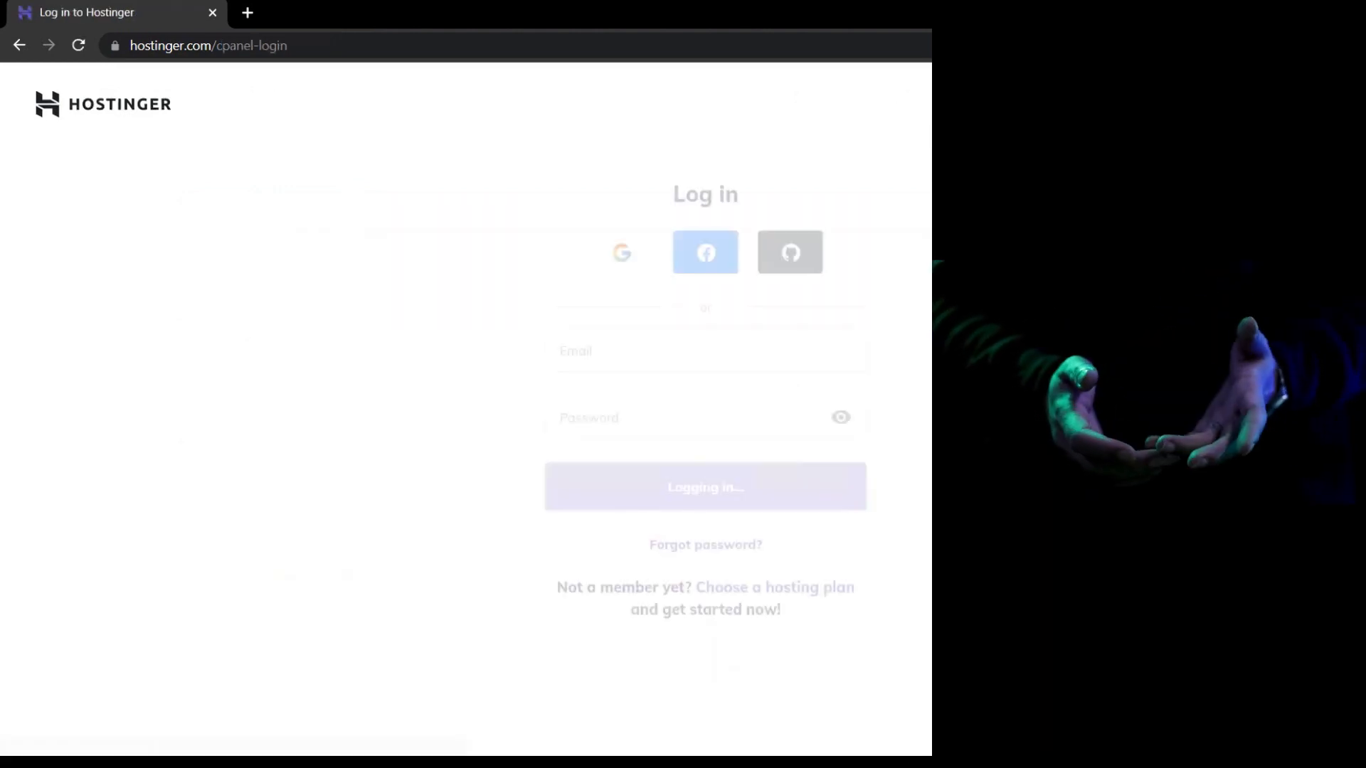
Sign in to Hostinger with Google, open frankssmtp.com's domain overview, and open a new tab.
left_click(618, 256)
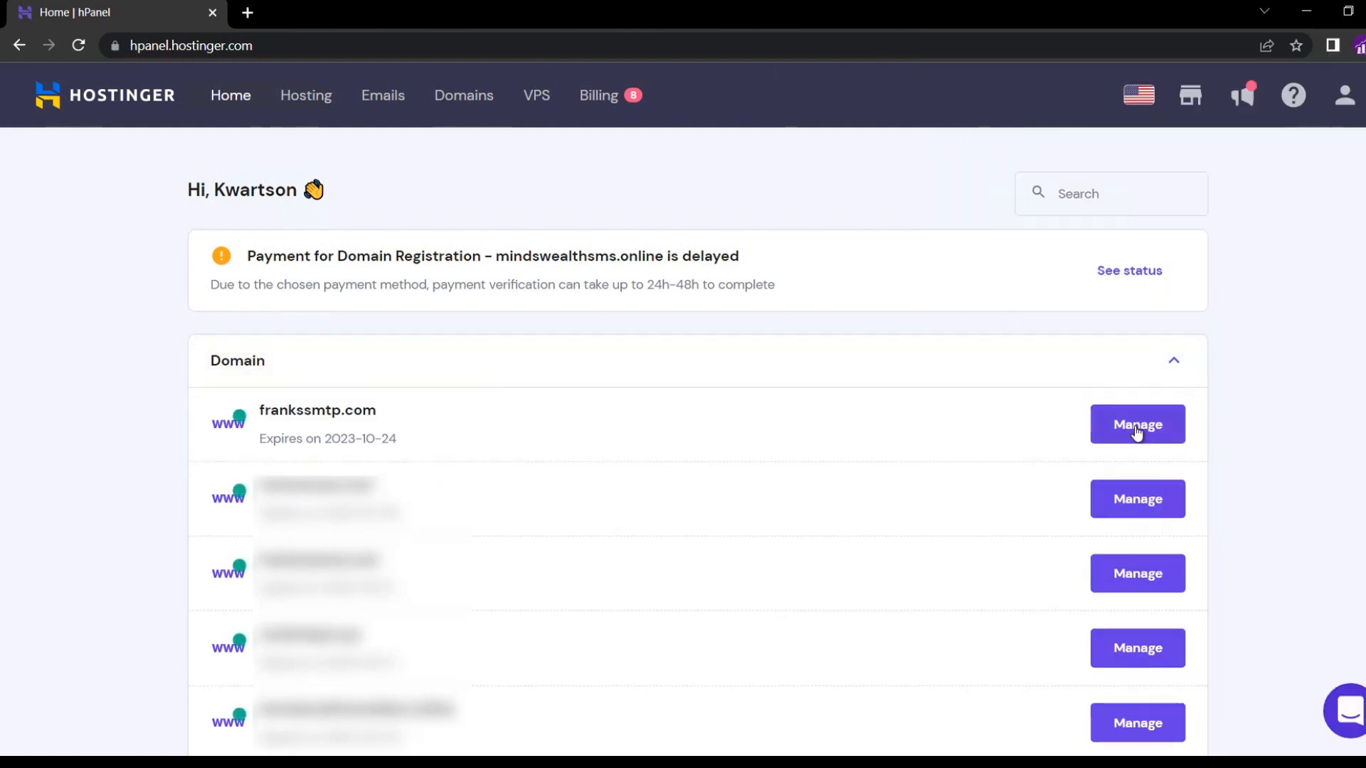
left_click(1136, 429)
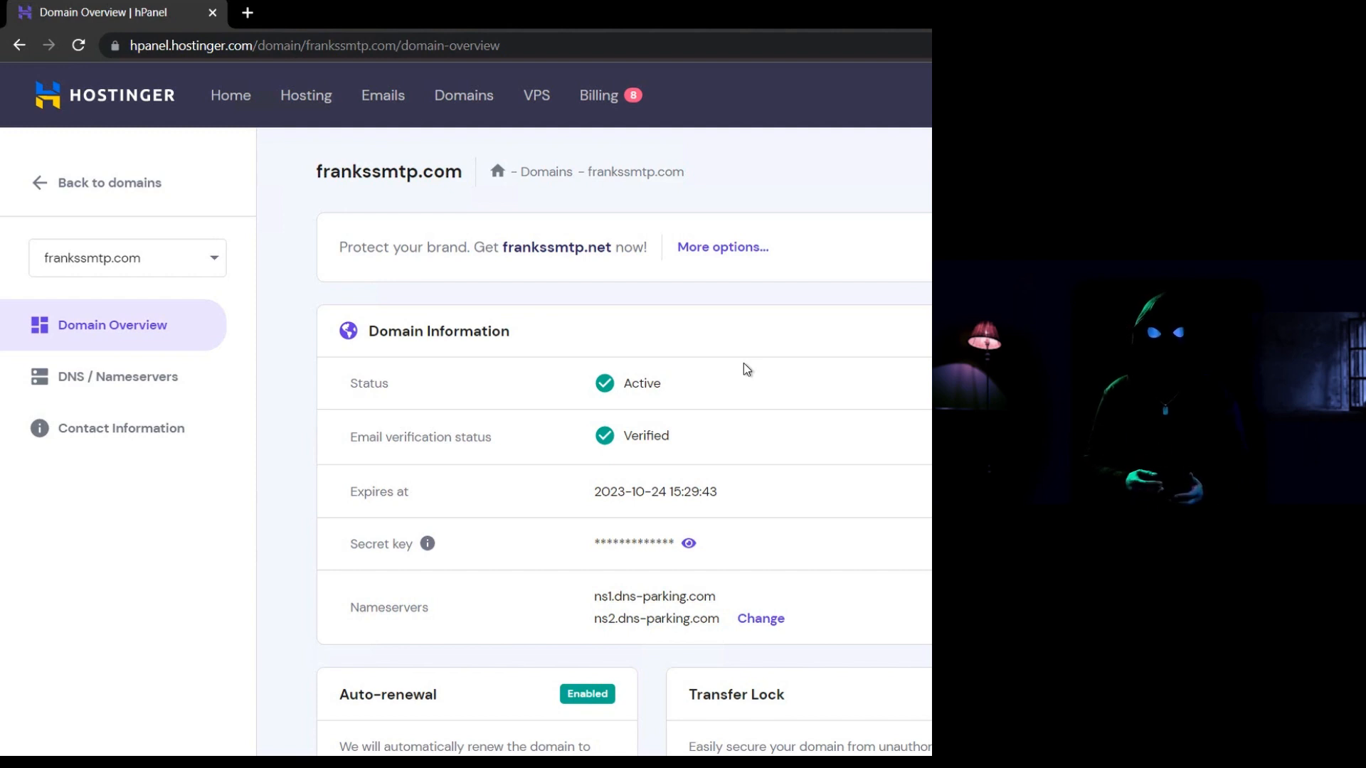
left_click(254, 20)
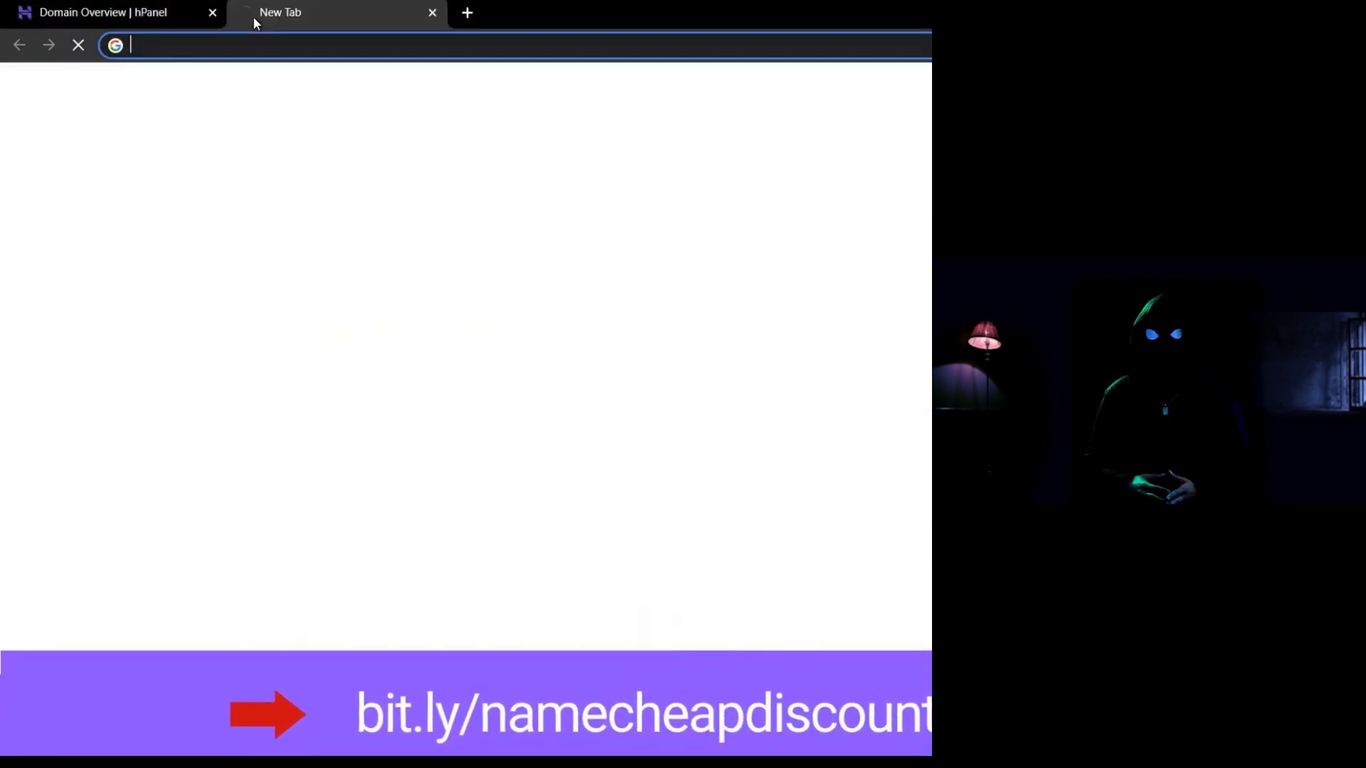
Load namecheap.com and sign in with the account username and password.
type("namecheap.com")
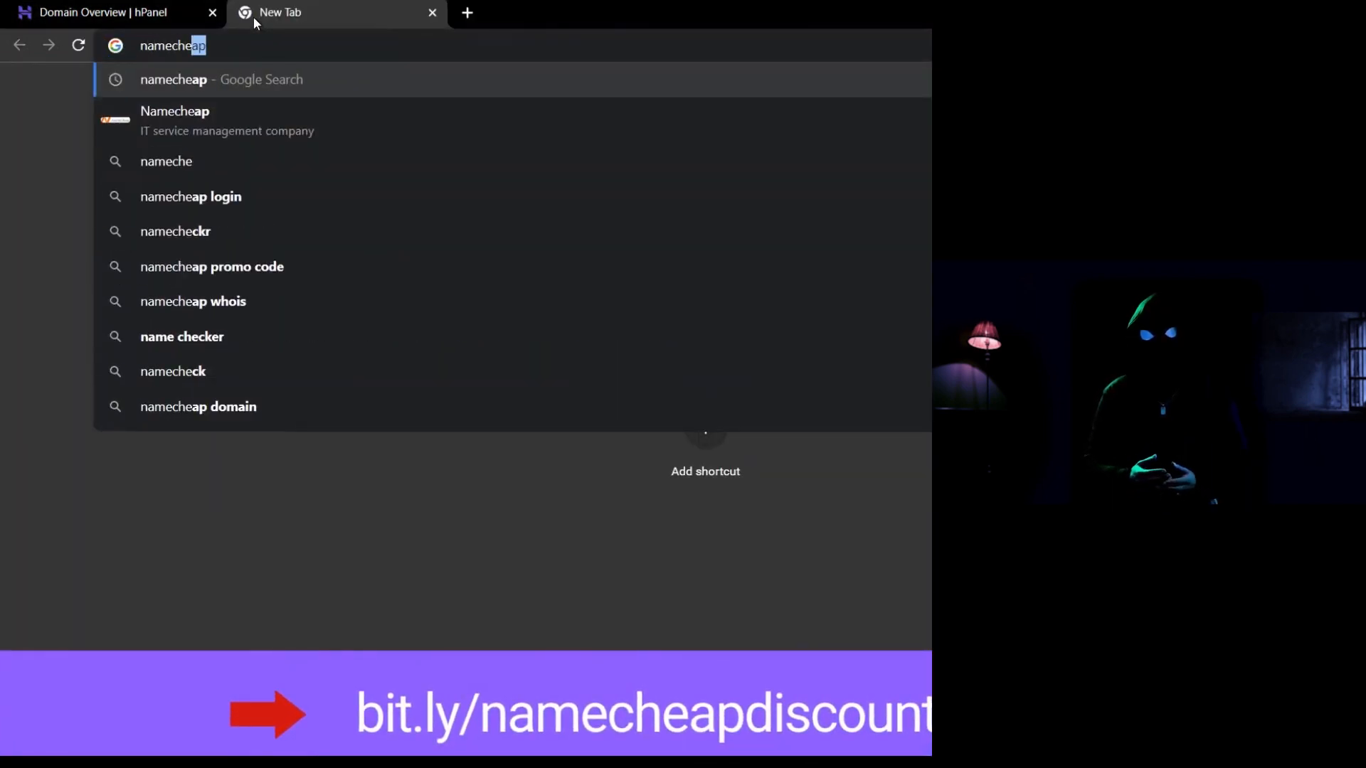
key("Return")
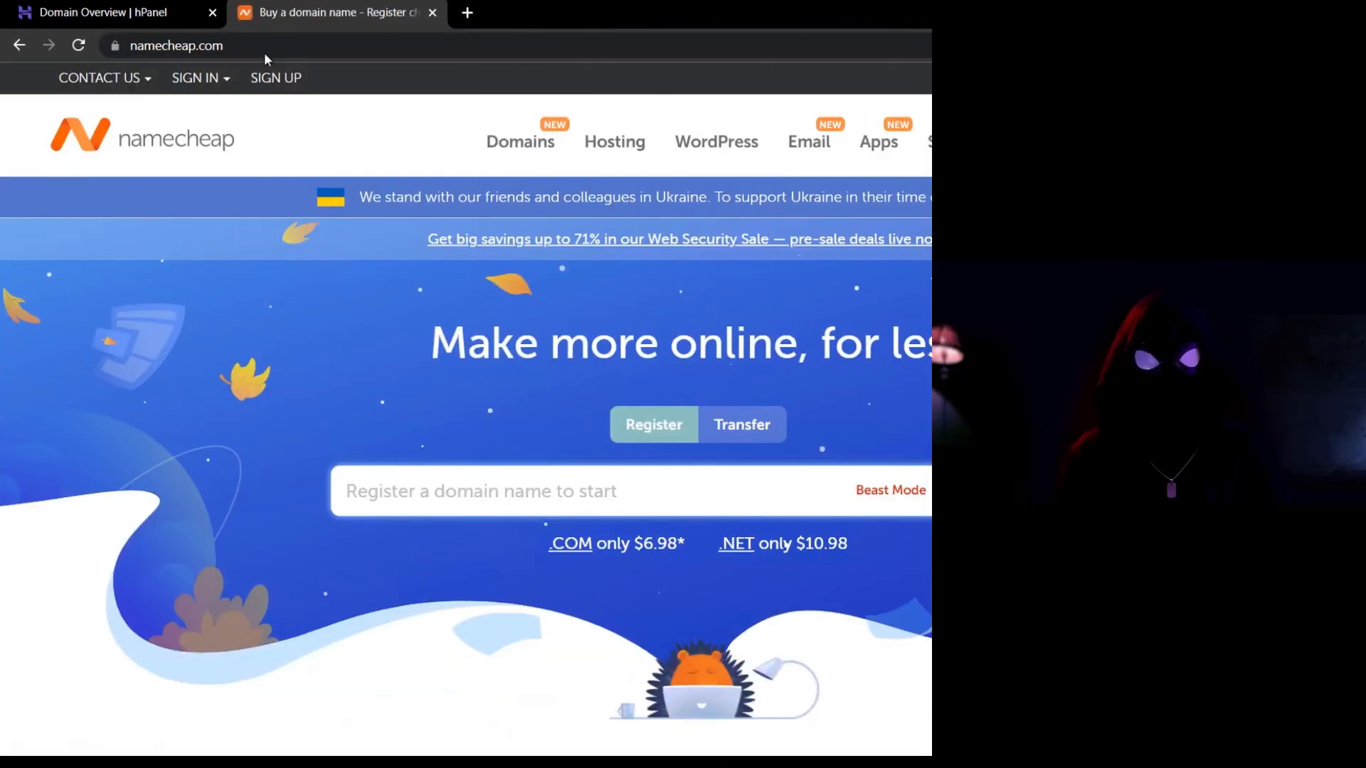
left_click(268, 81)
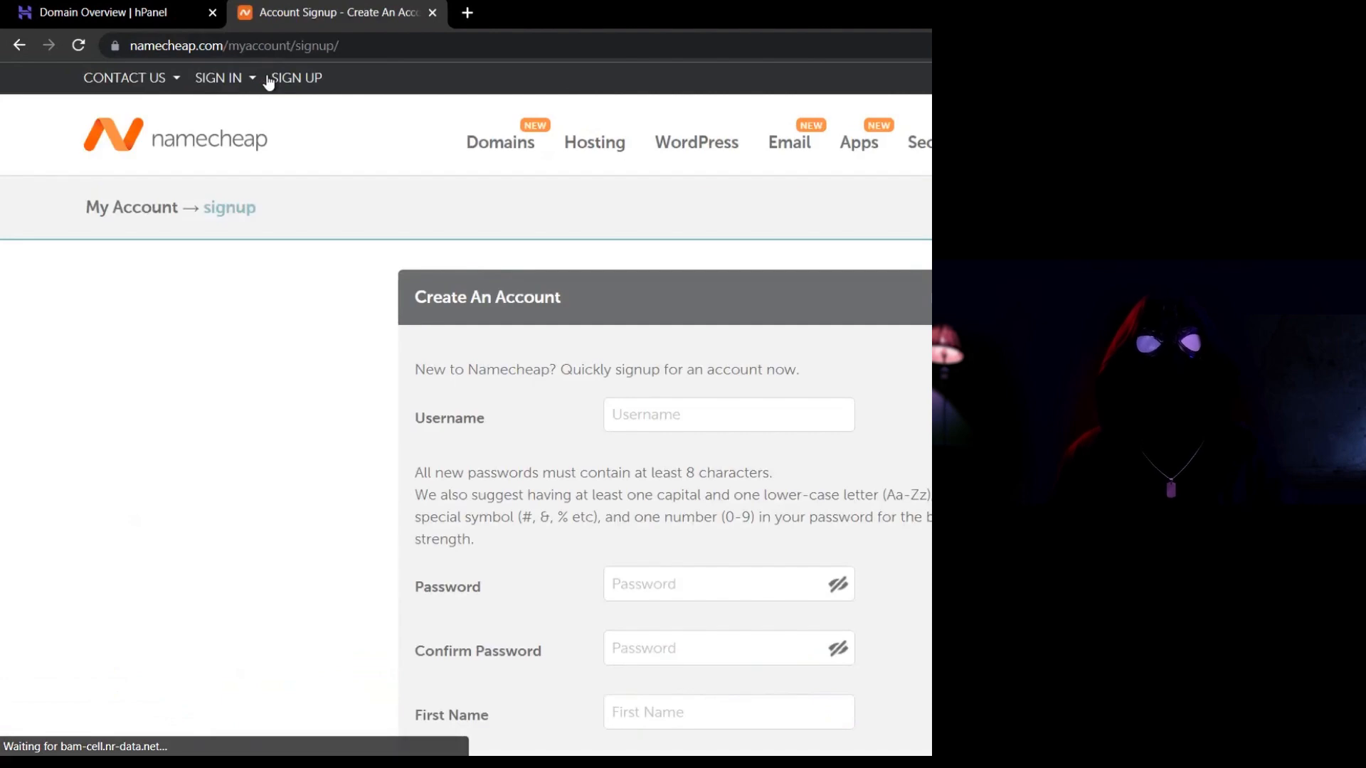
scroll(339, 400, "down", 1)
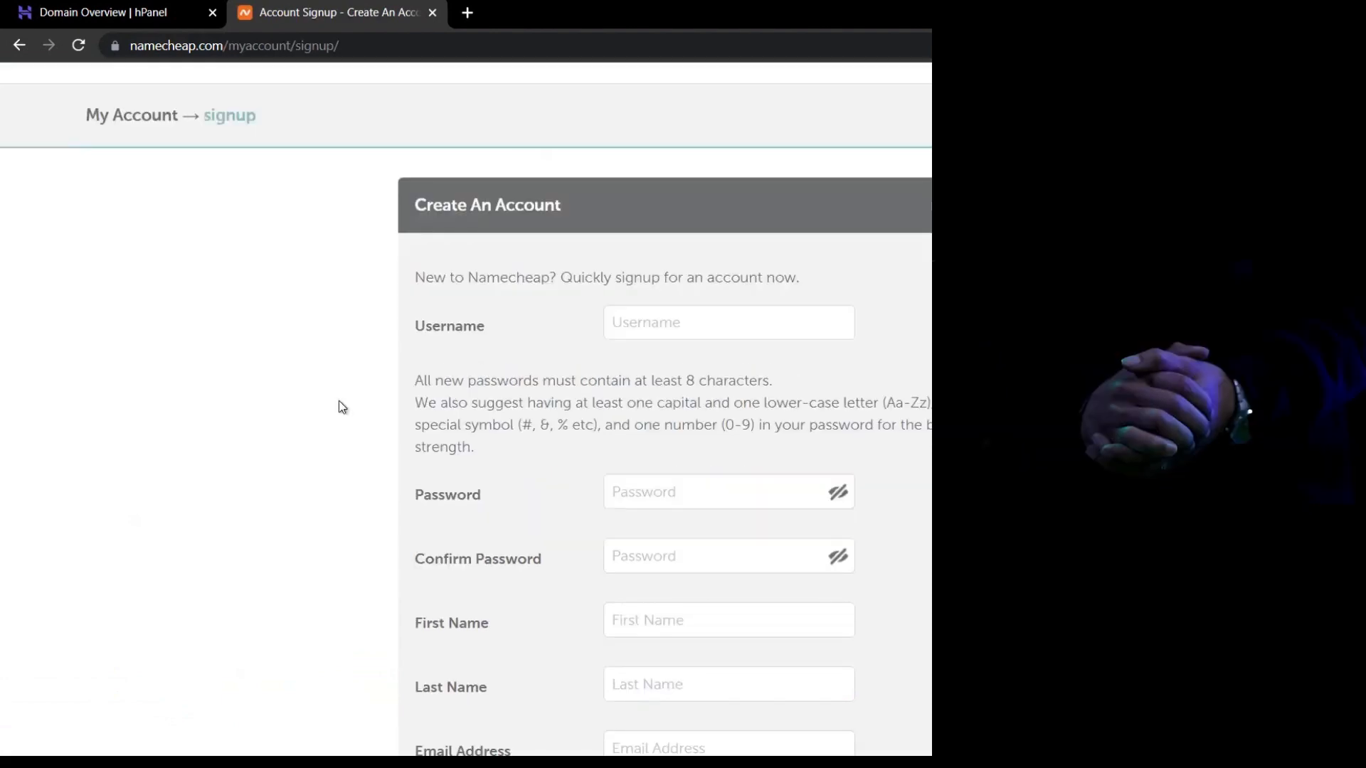
scroll(339, 400, "up", 1)
left_click(222, 87)
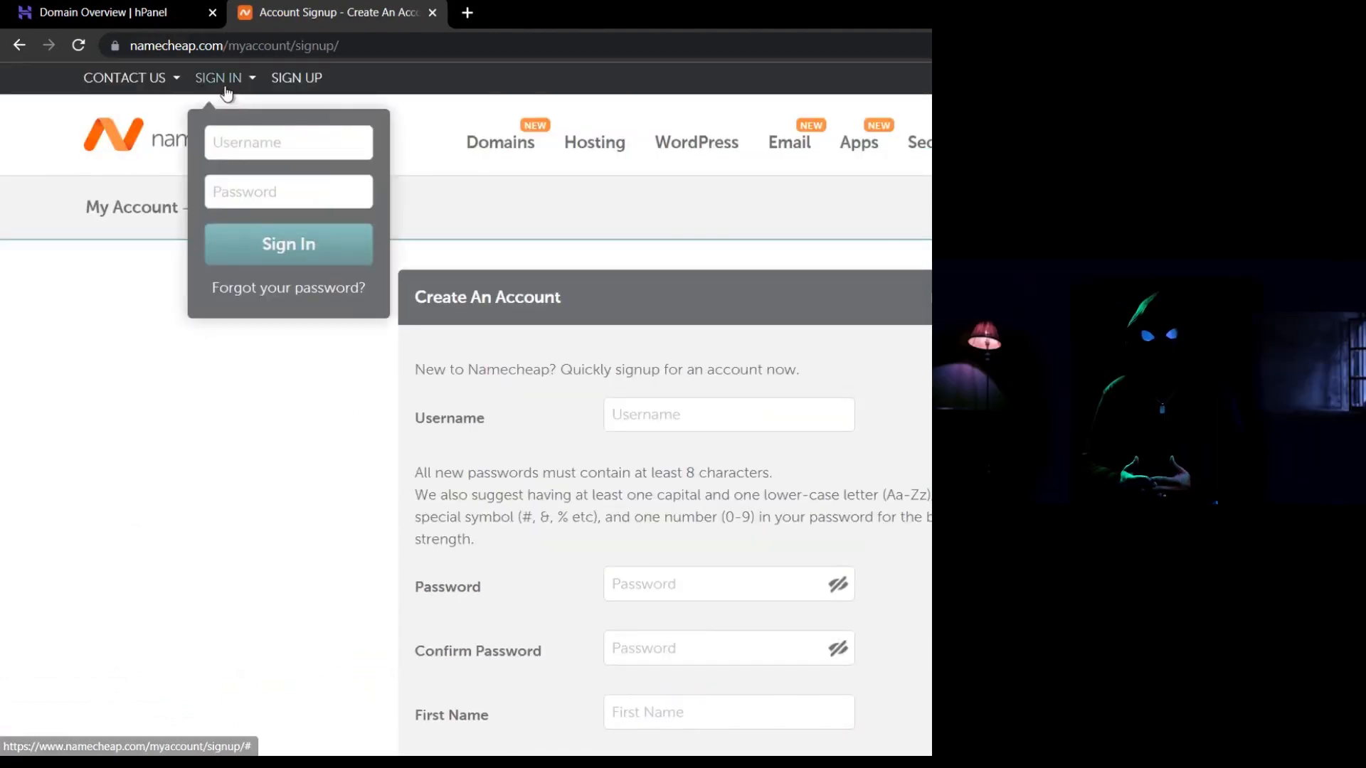
left_click(287, 143)
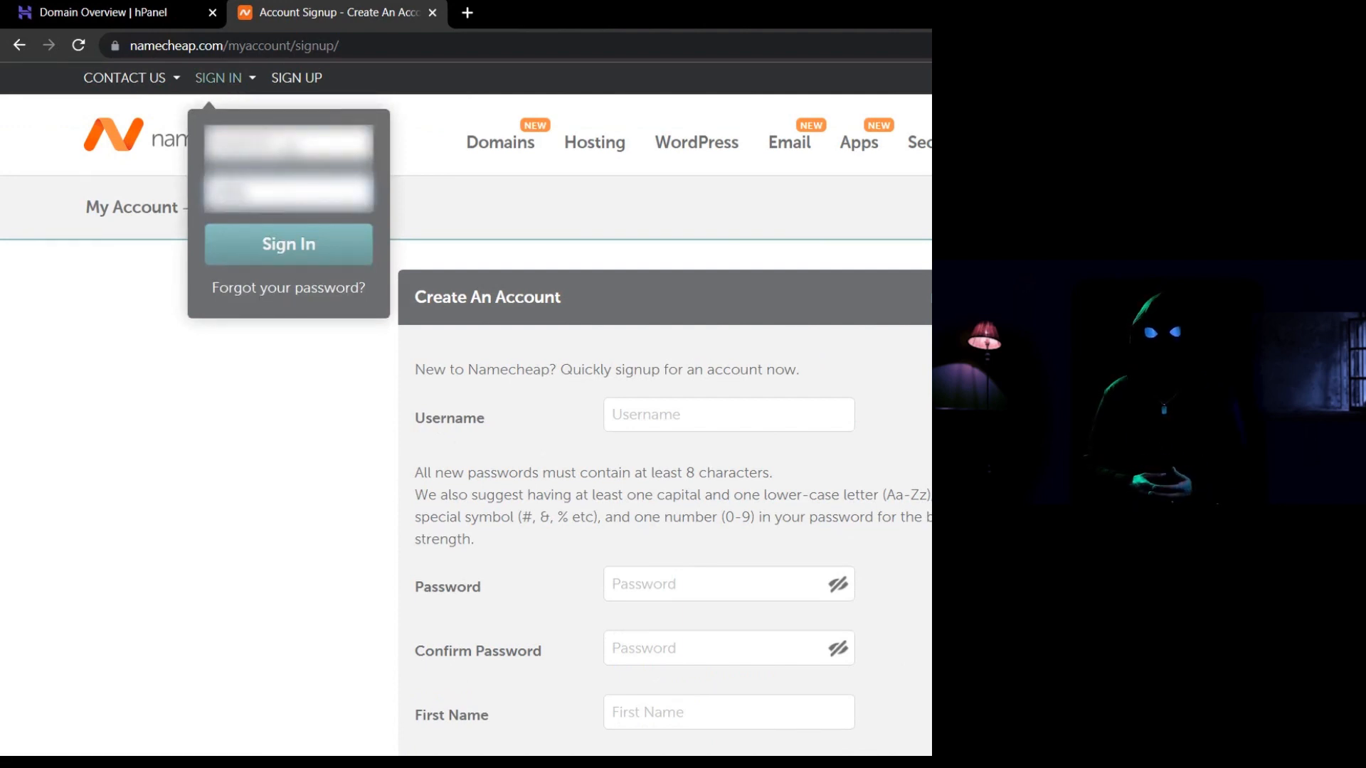
left_click(286, 241)
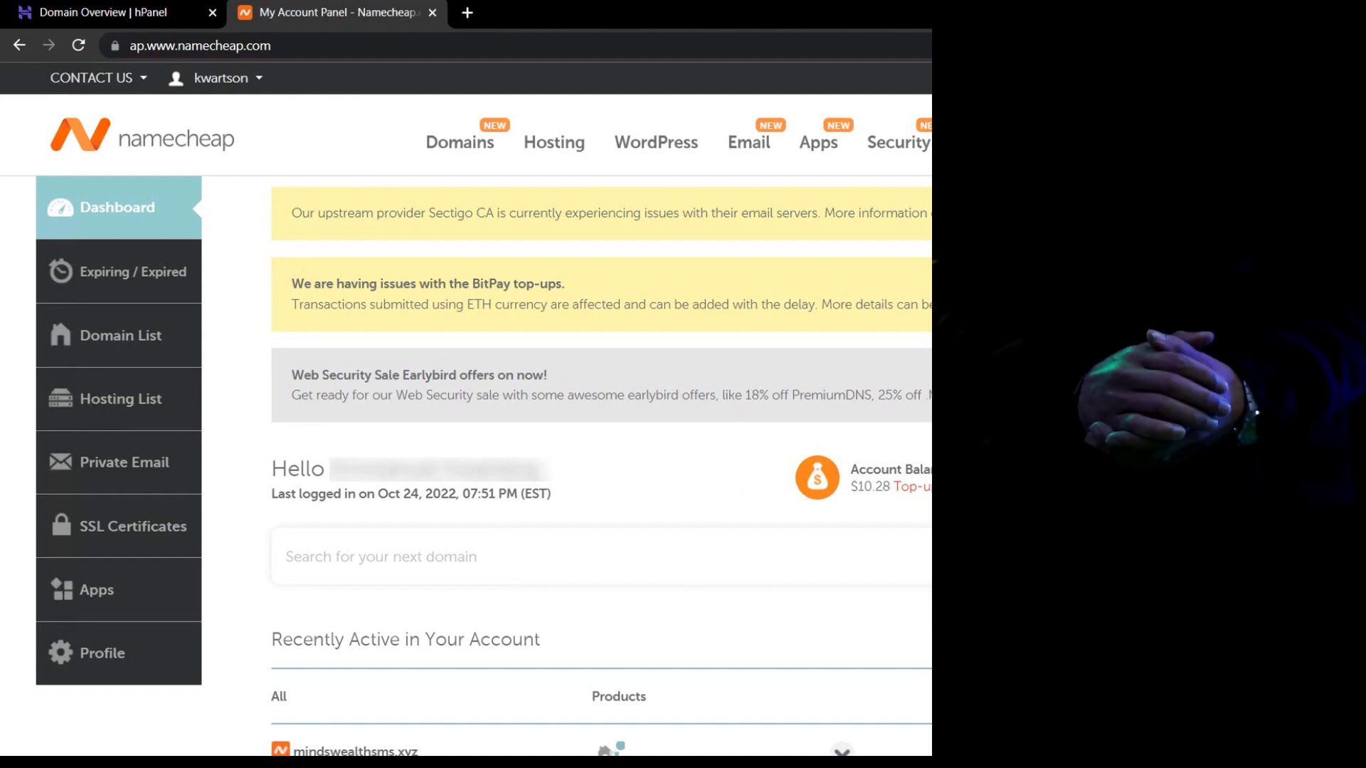
Add $10 to the Namecheap balance in Bitcoin via BTCPay, then reload Billing to confirm.
left_click(926, 490)
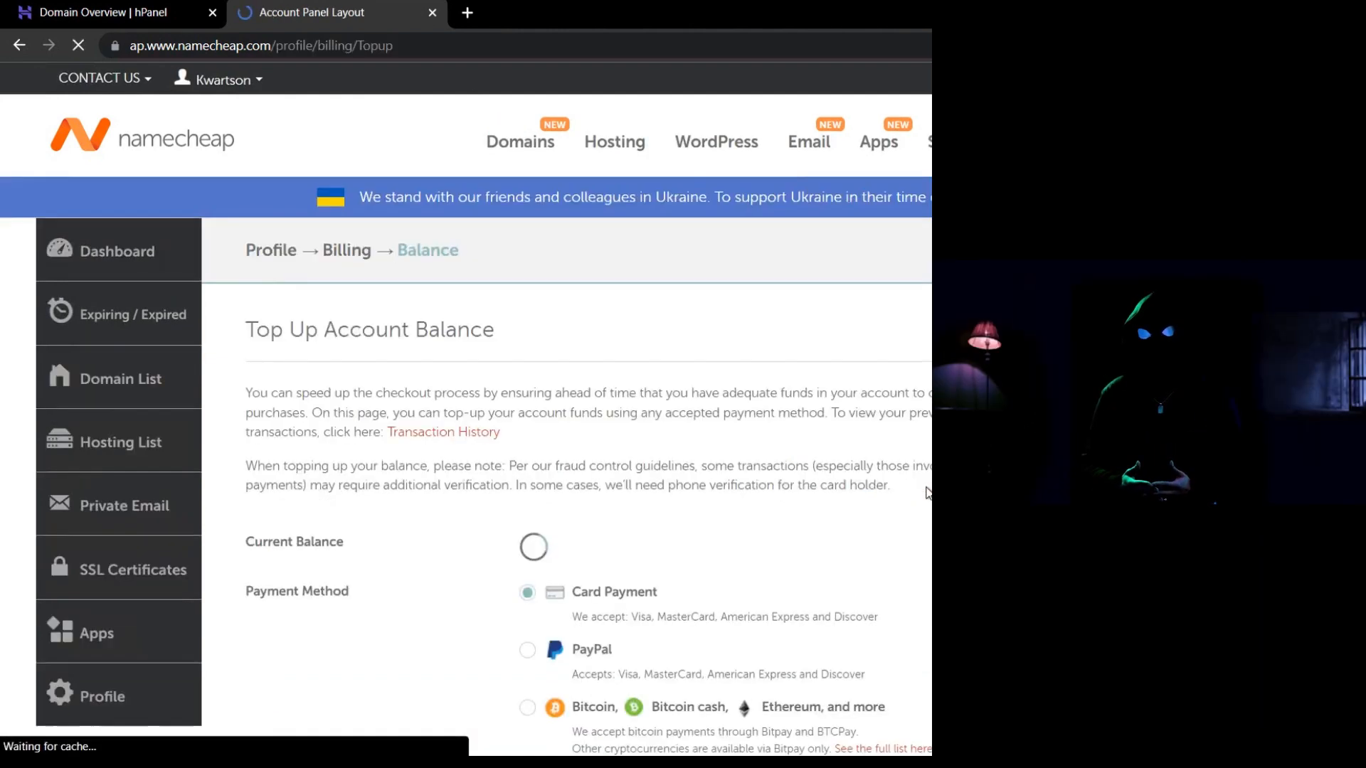
scroll(677, 397, "down", 1)
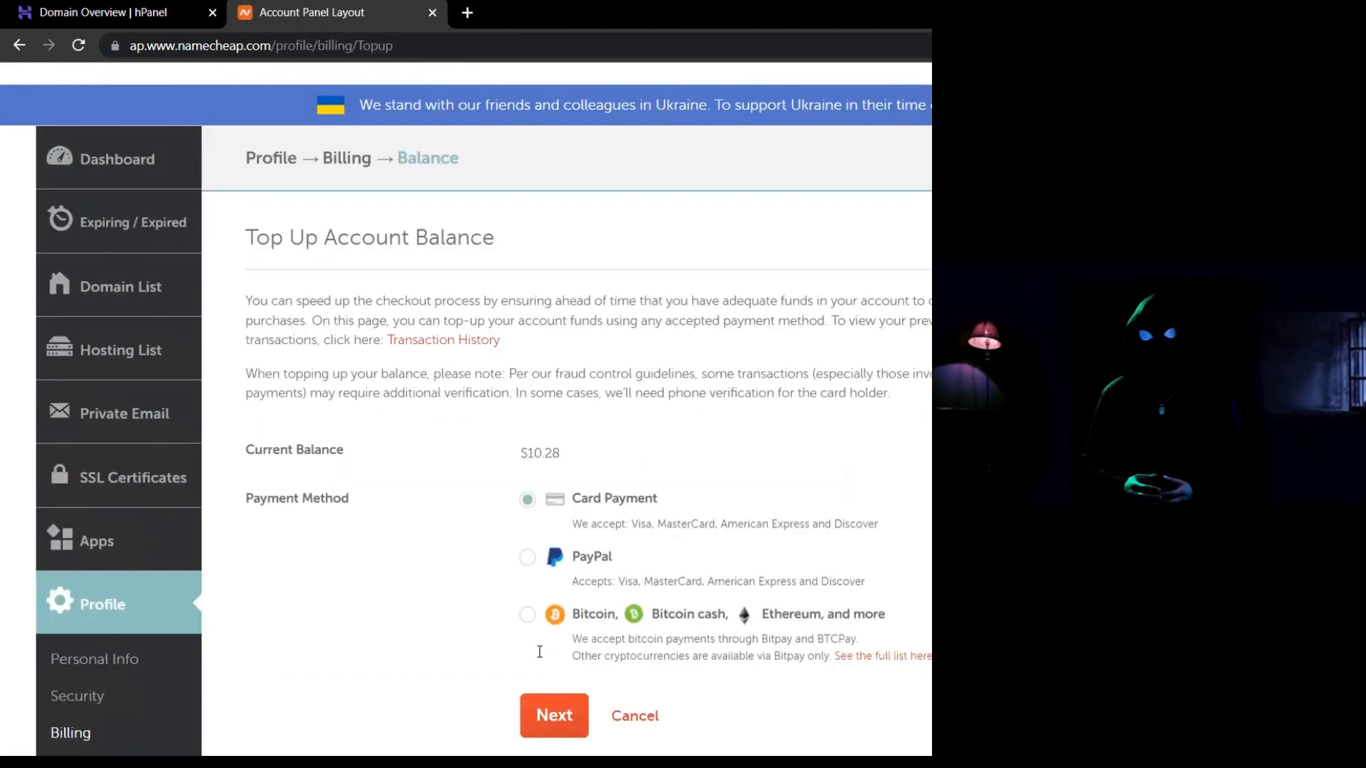
scroll(540, 651, "down", 2)
left_click(527, 430)
left_click(553, 531)
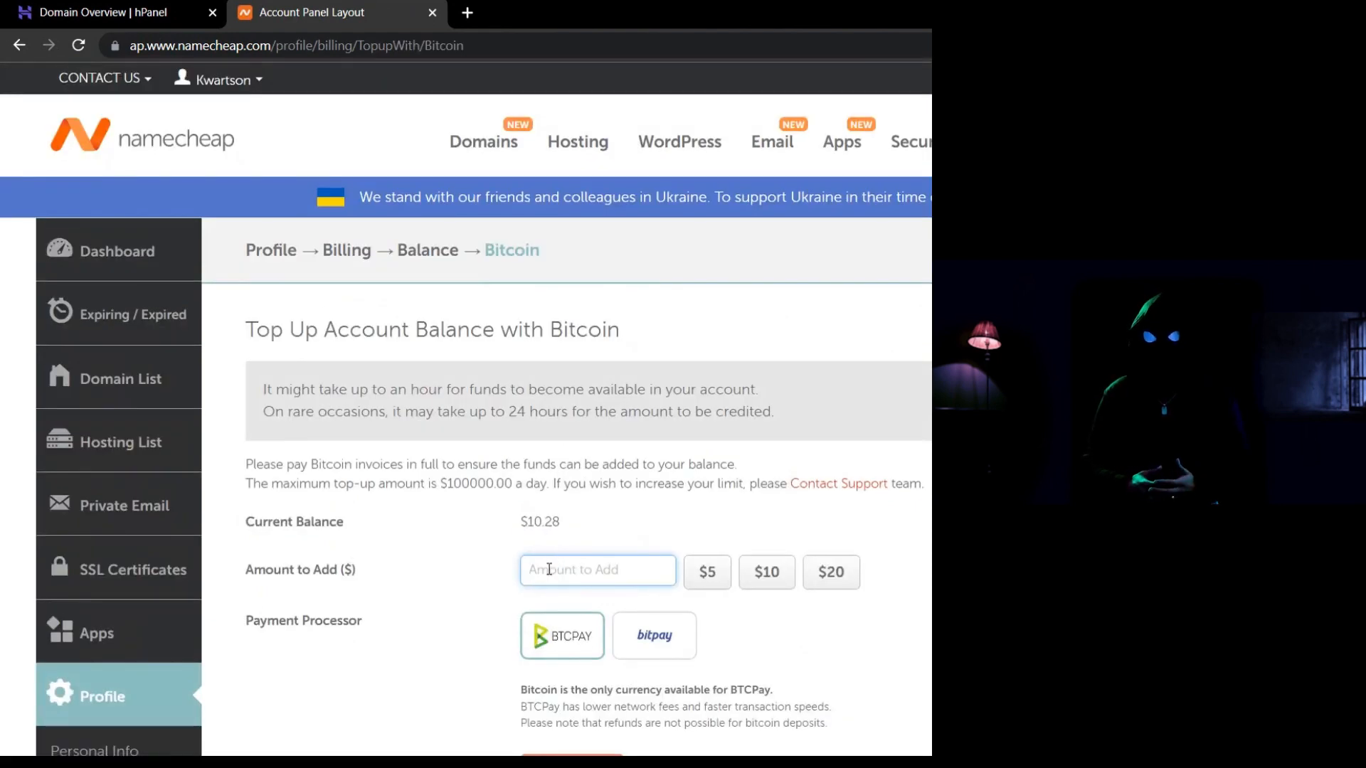
left_click(548, 569)
type("10")
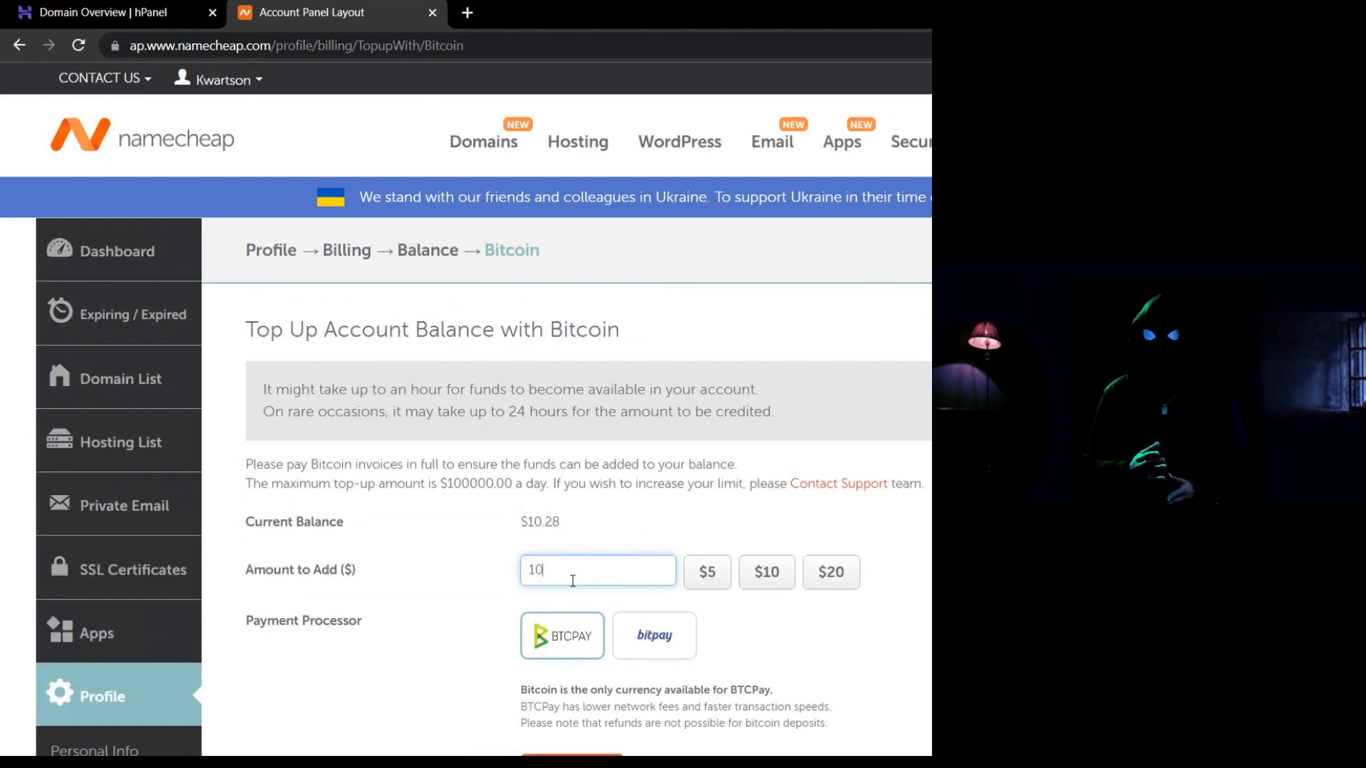
left_click(567, 653)
scroll(567, 652, "down", 2)
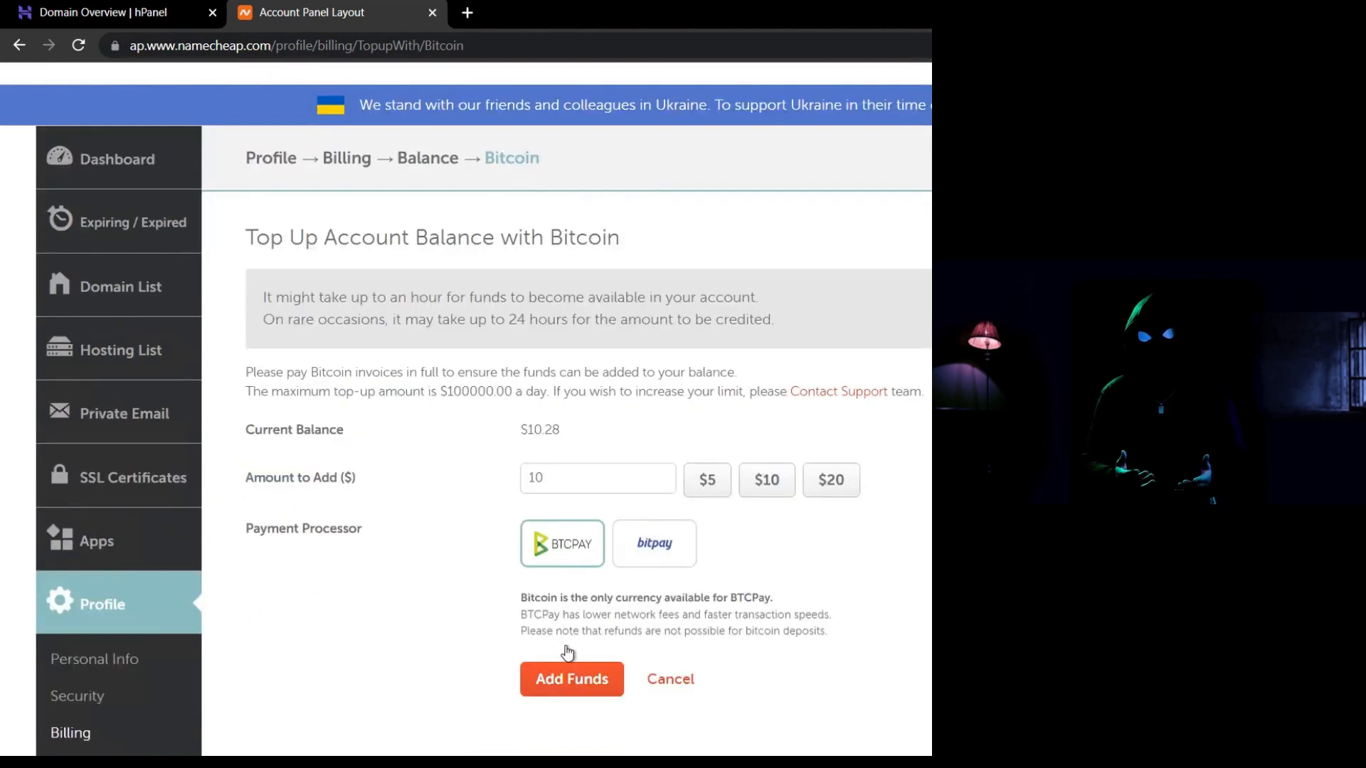
left_click(570, 679)
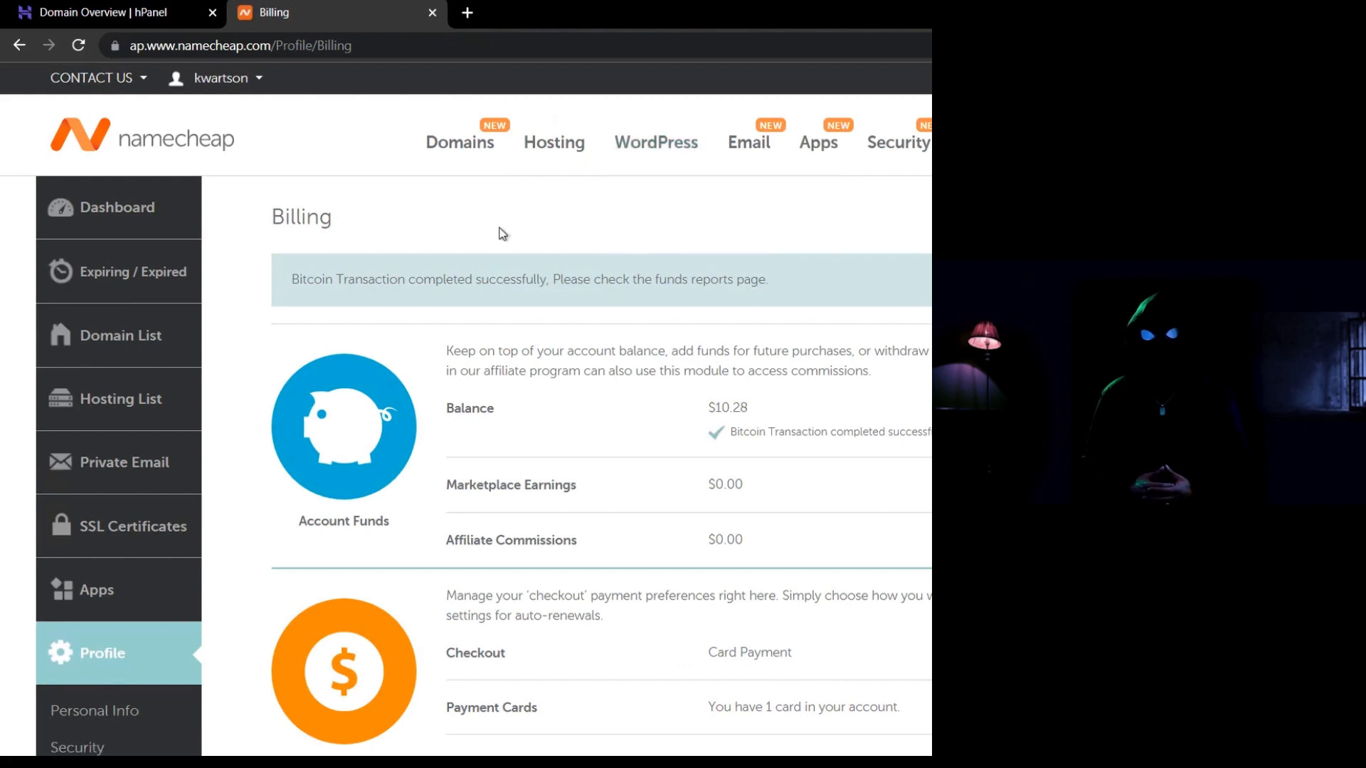
left_click(78, 45)
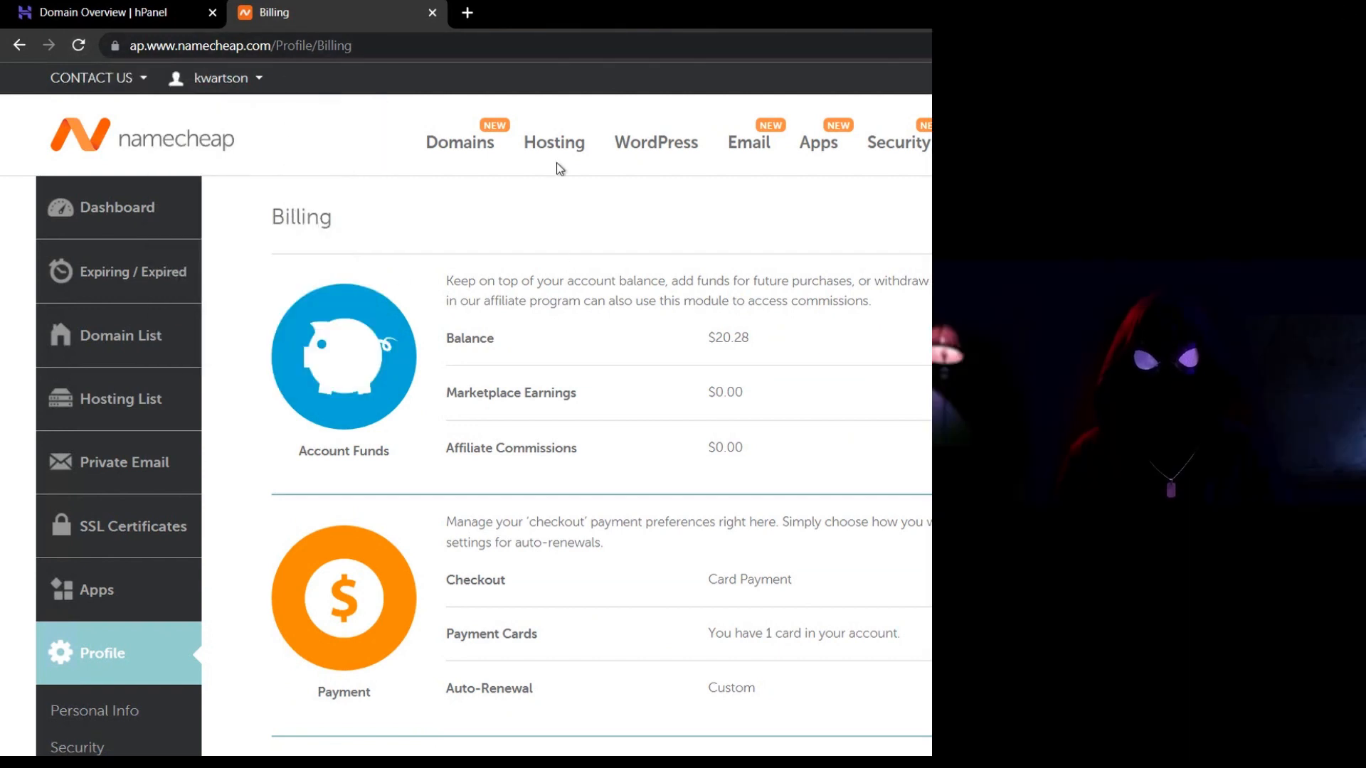
Open the VPS Hosting plans with monthly pricing and start ordering the Pulsar plan.
mouse_move(557, 154)
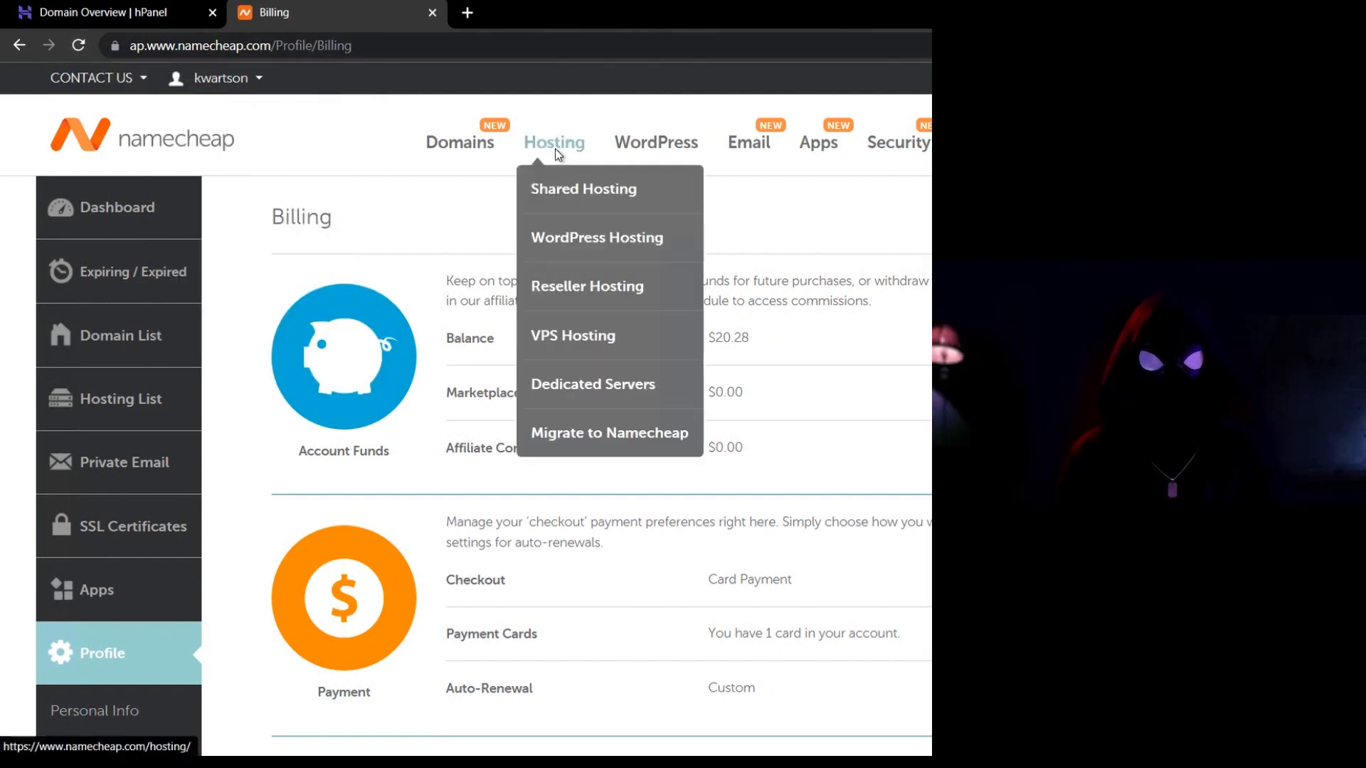
left_click(570, 340)
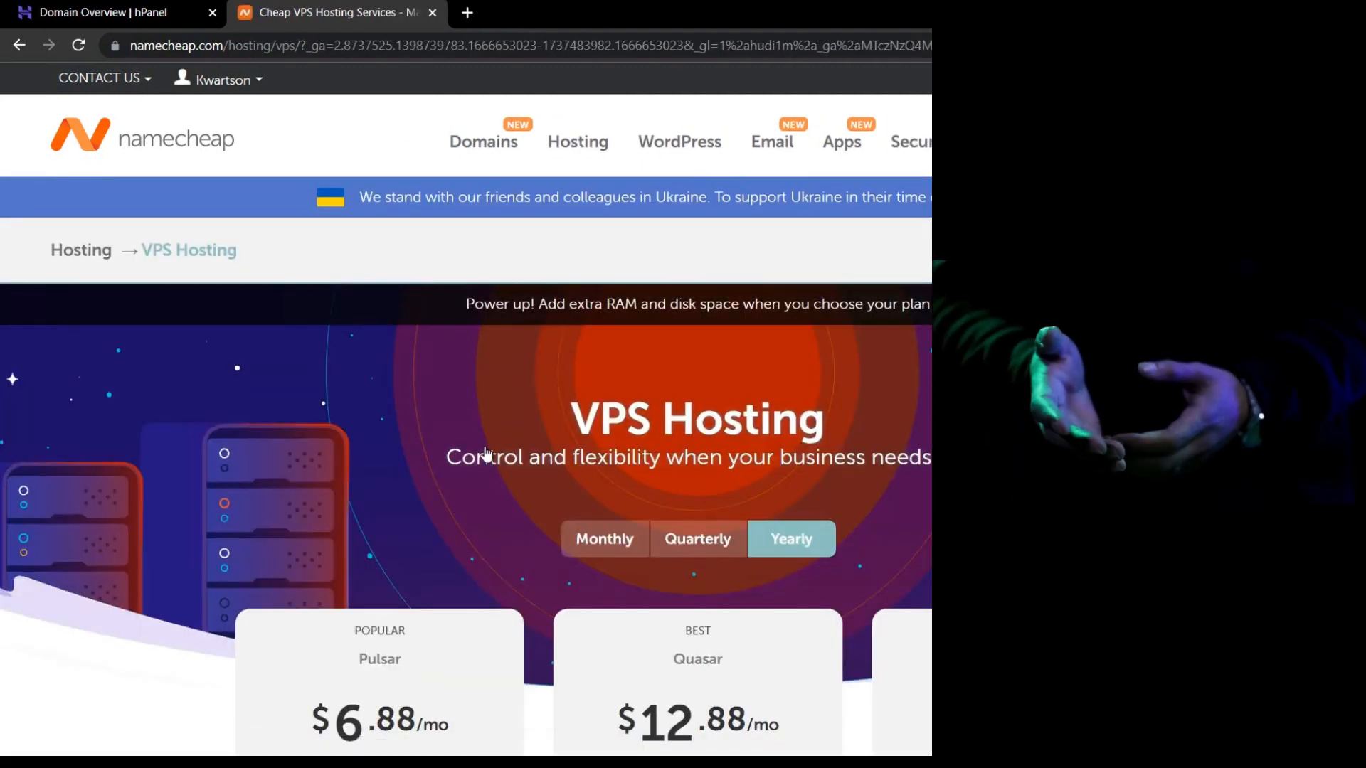
scroll(486, 454, "down", 1)
left_click(593, 446)
scroll(595, 450, "down", 4)
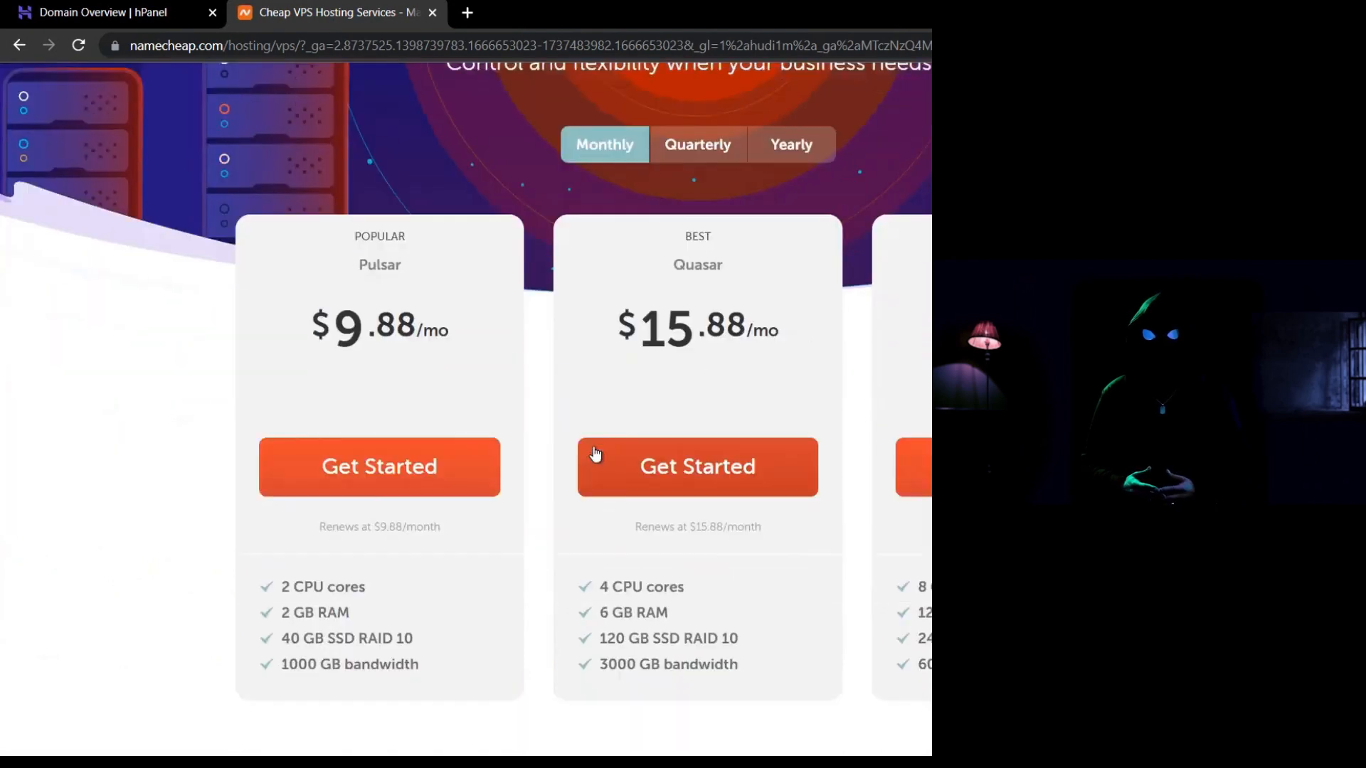
left_click(417, 459)
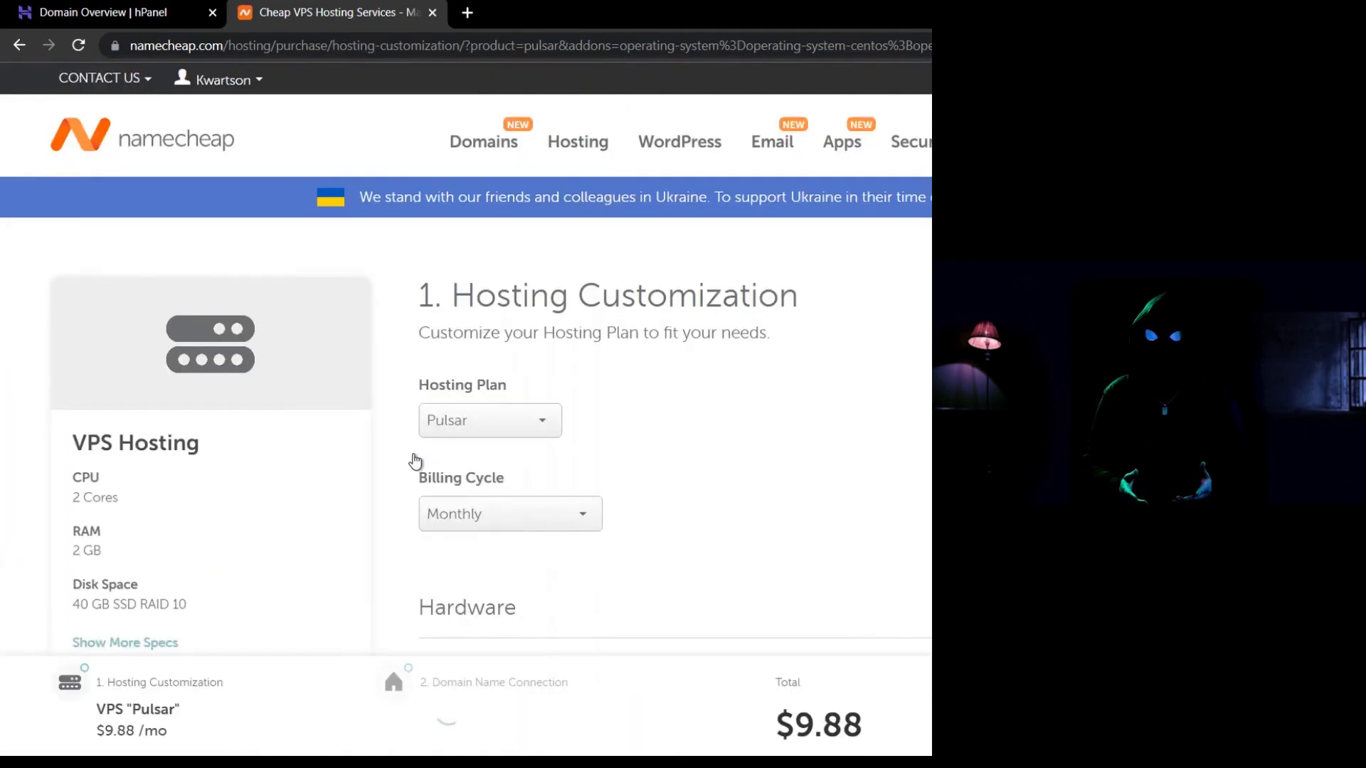
Add cPanel Solo on CentOS to the Pulsar order and continue to Domain Name Connection.
scroll(650, 445, "down", 3)
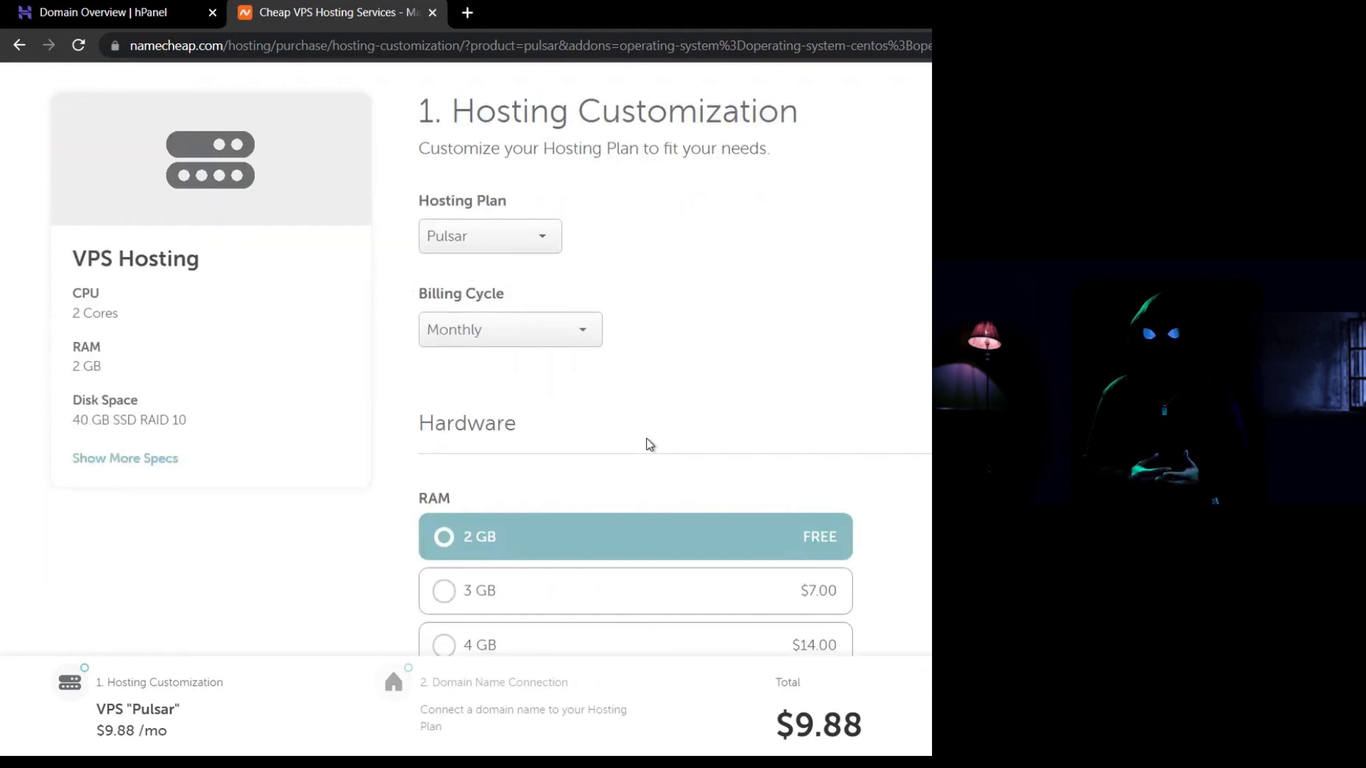
scroll(650, 445, "down", 3)
scroll(649, 445, "down", 3)
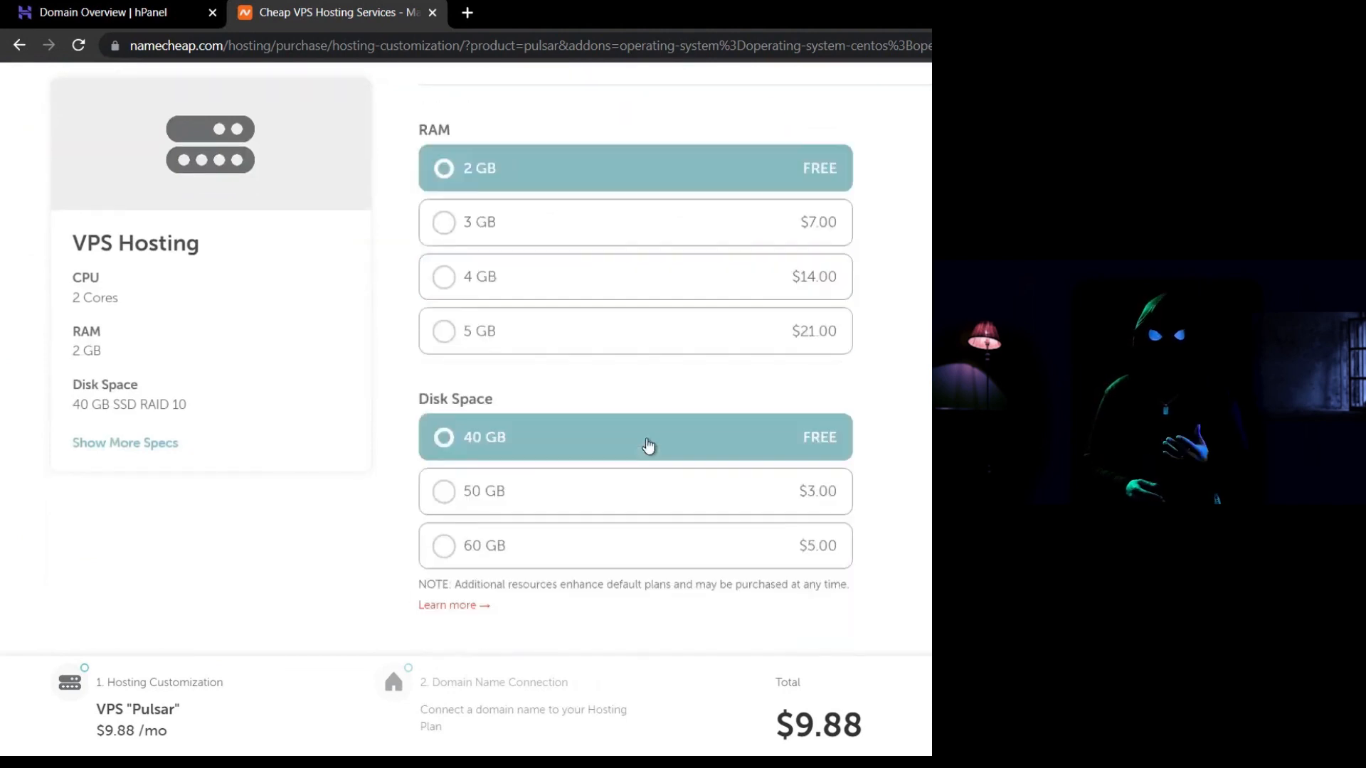
scroll(649, 446, "down", 3)
scroll(649, 445, "down", 3)
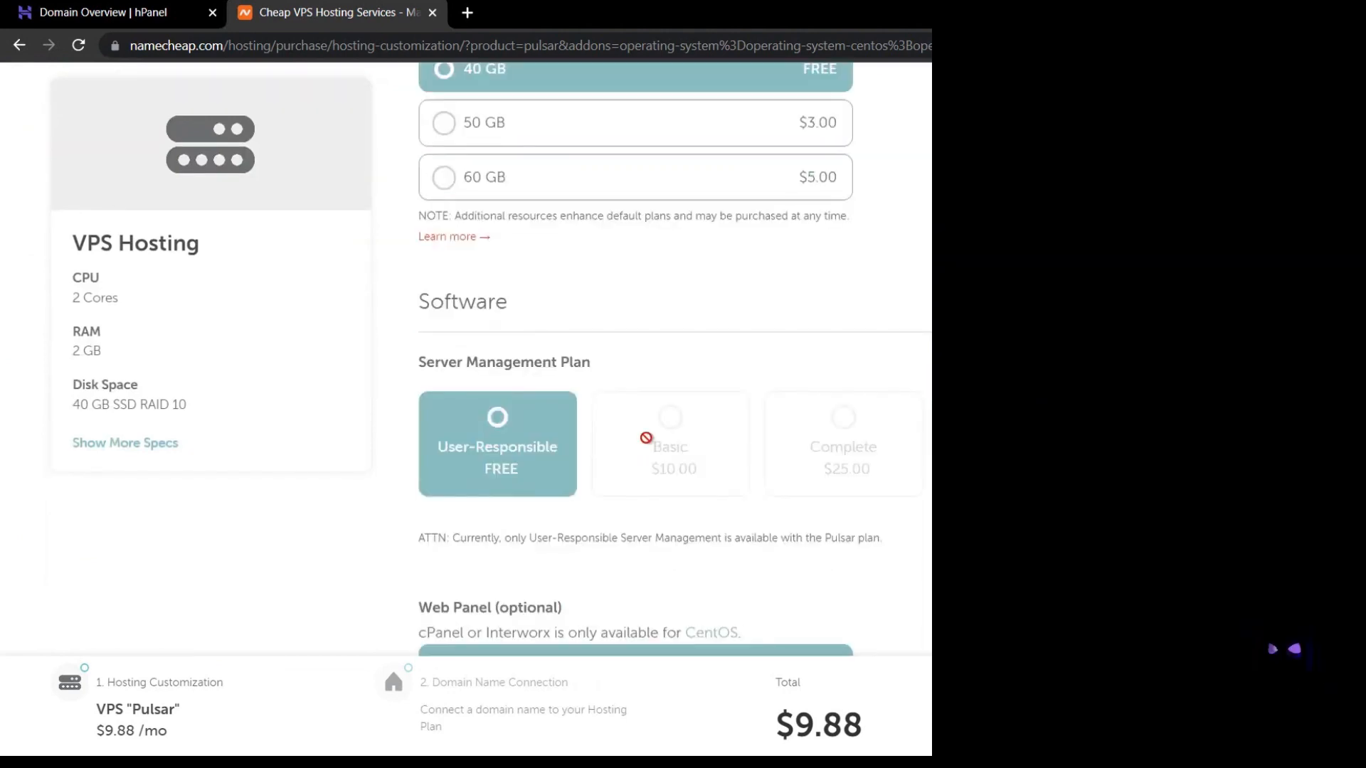
scroll(647, 438, "down", 4)
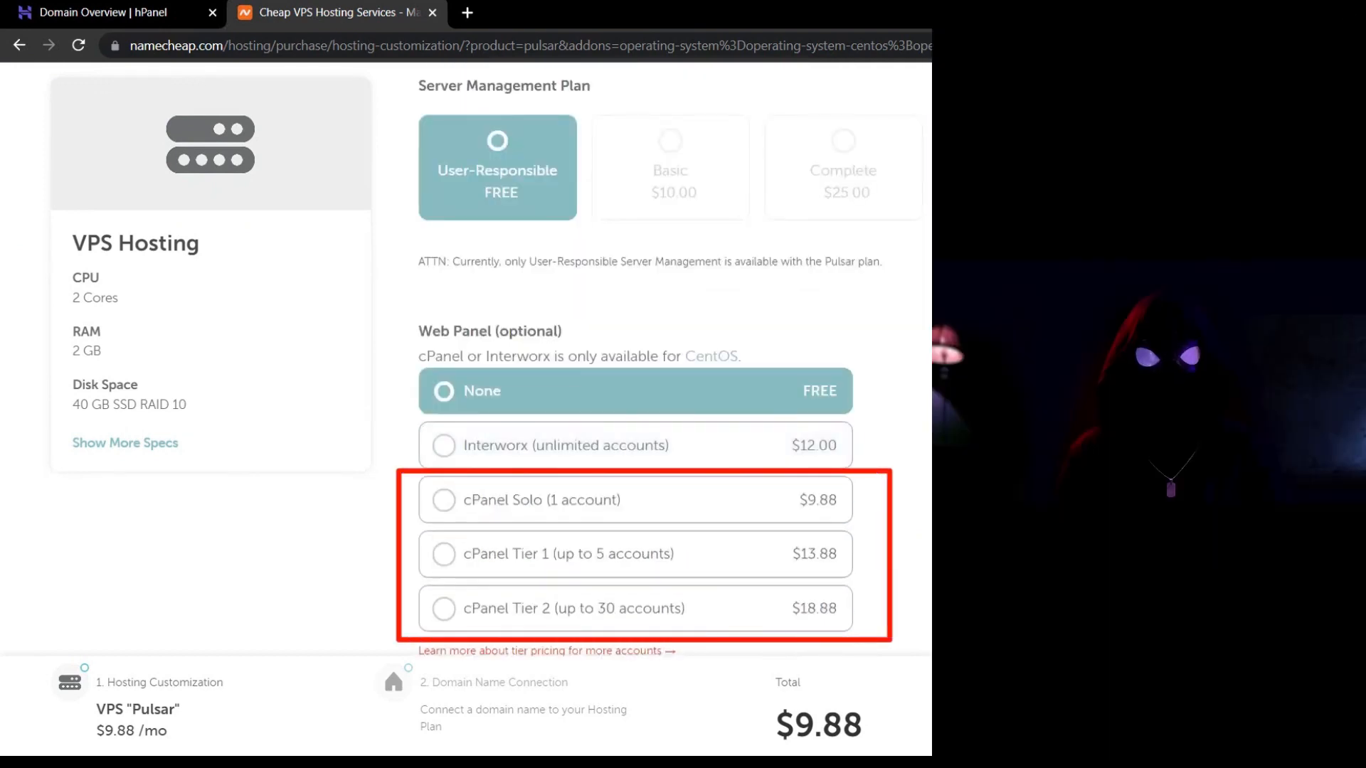
left_click(651, 501)
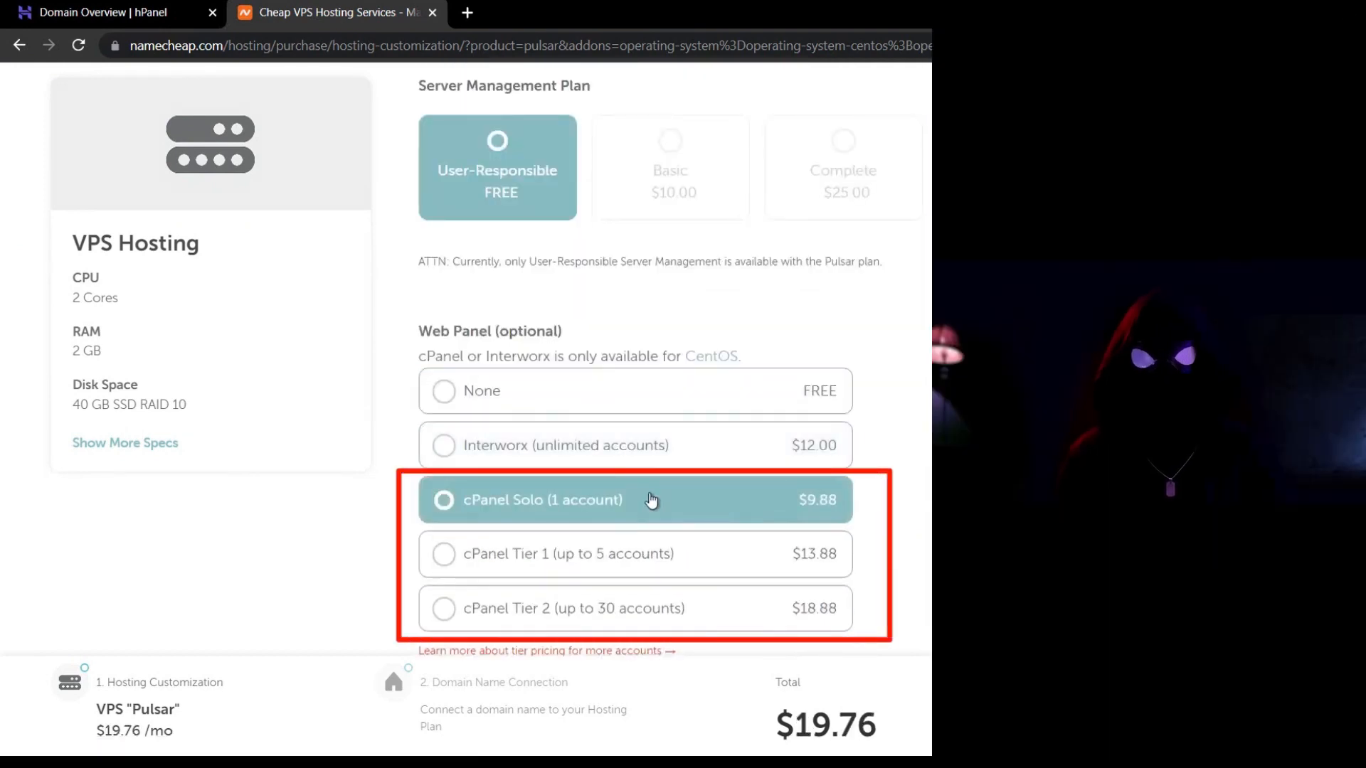
scroll(651, 500, "down", 3)
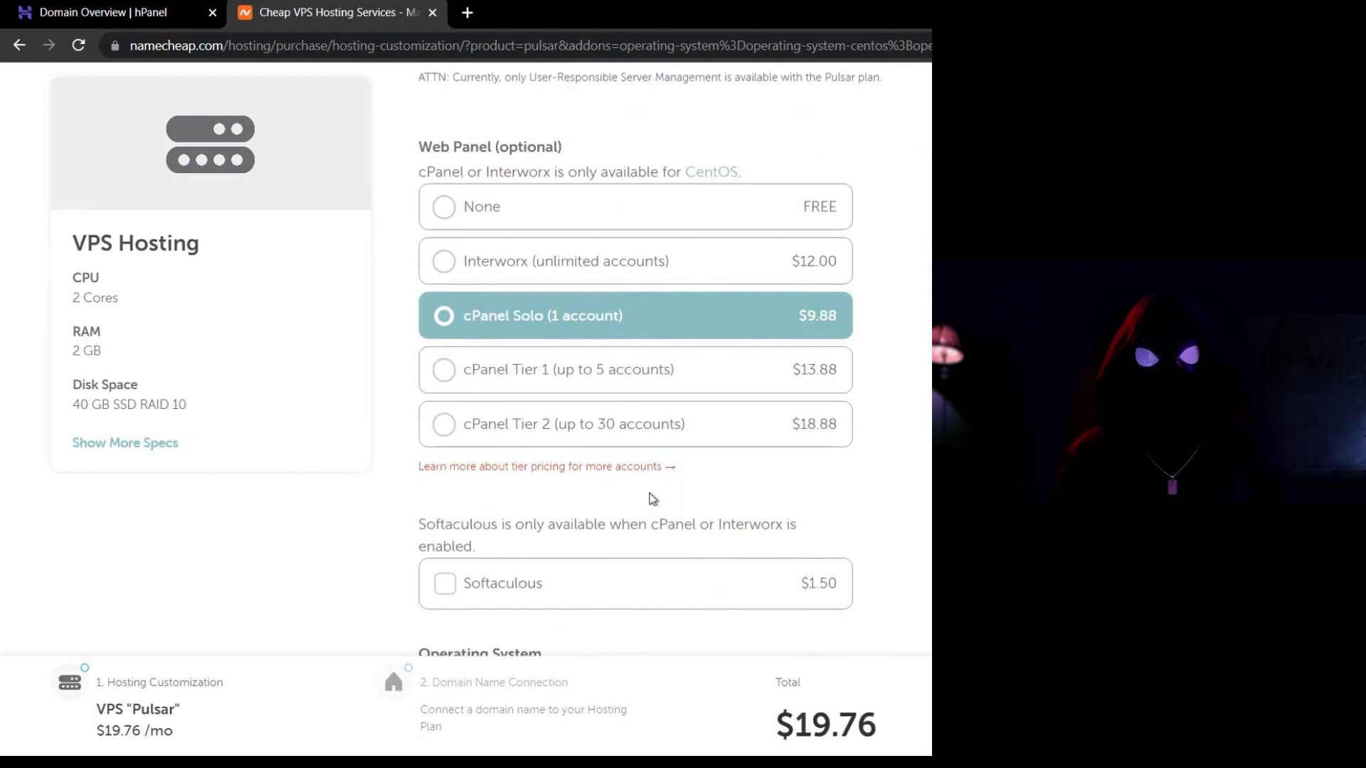
scroll(651, 498, "down", 1)
scroll(651, 498, "down", 3)
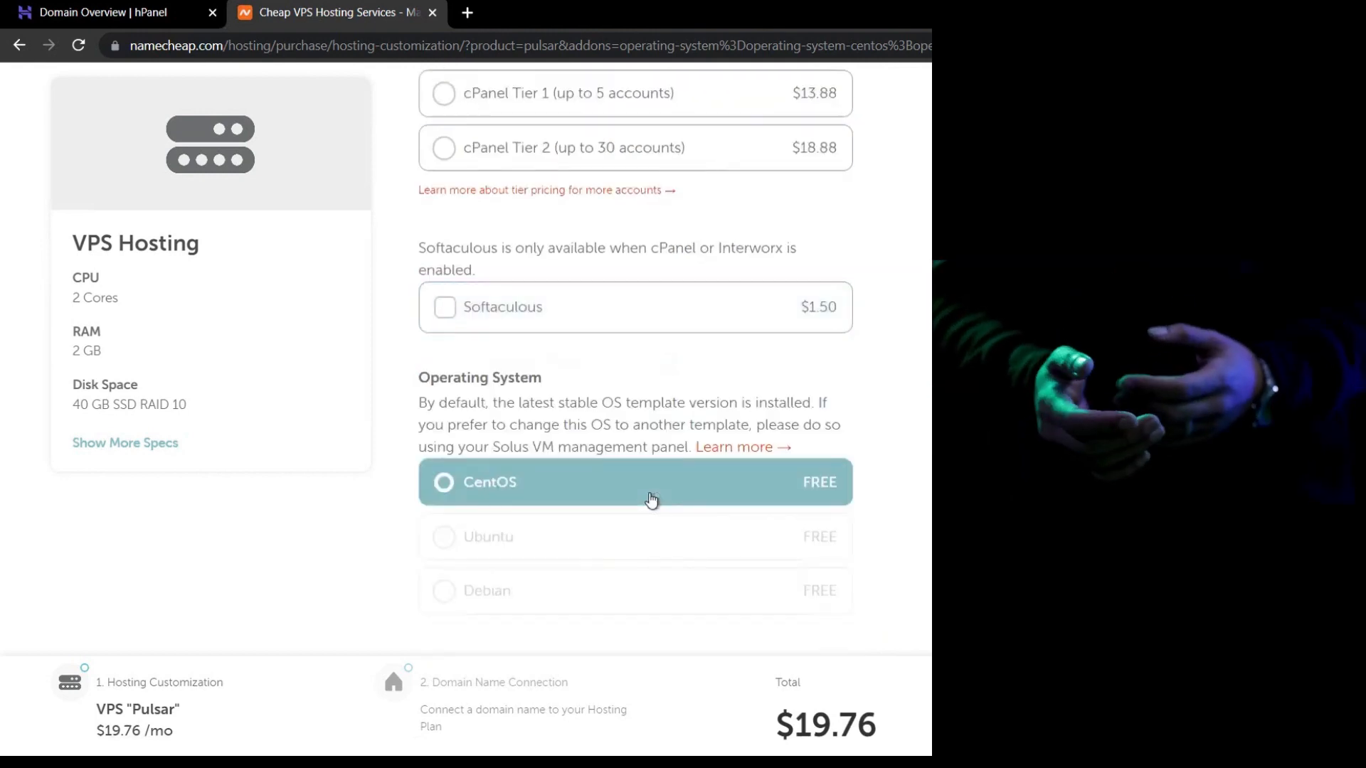
scroll(651, 500, "down", 3)
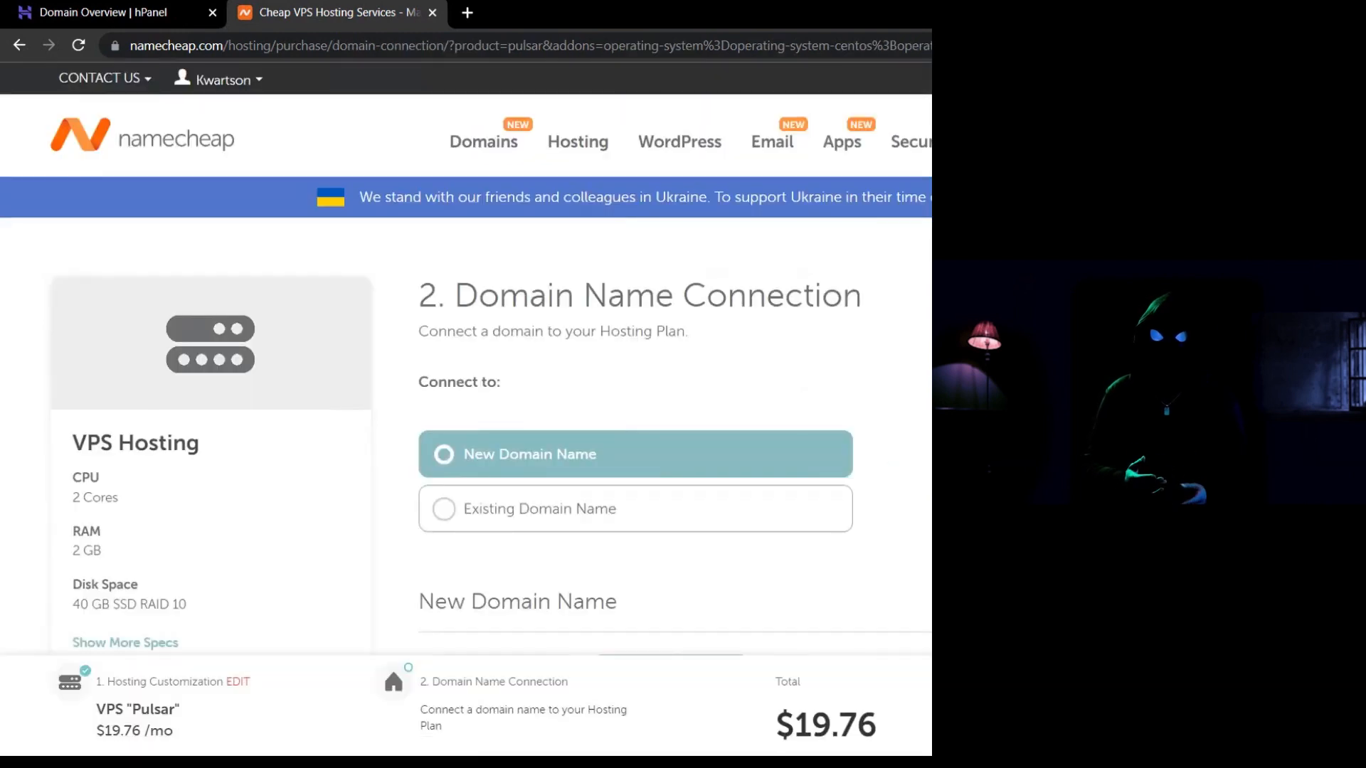
Choose Existing Domain Name with a third-party domain, then return to the Hostinger overview.
scroll(466, 427, "down", 1)
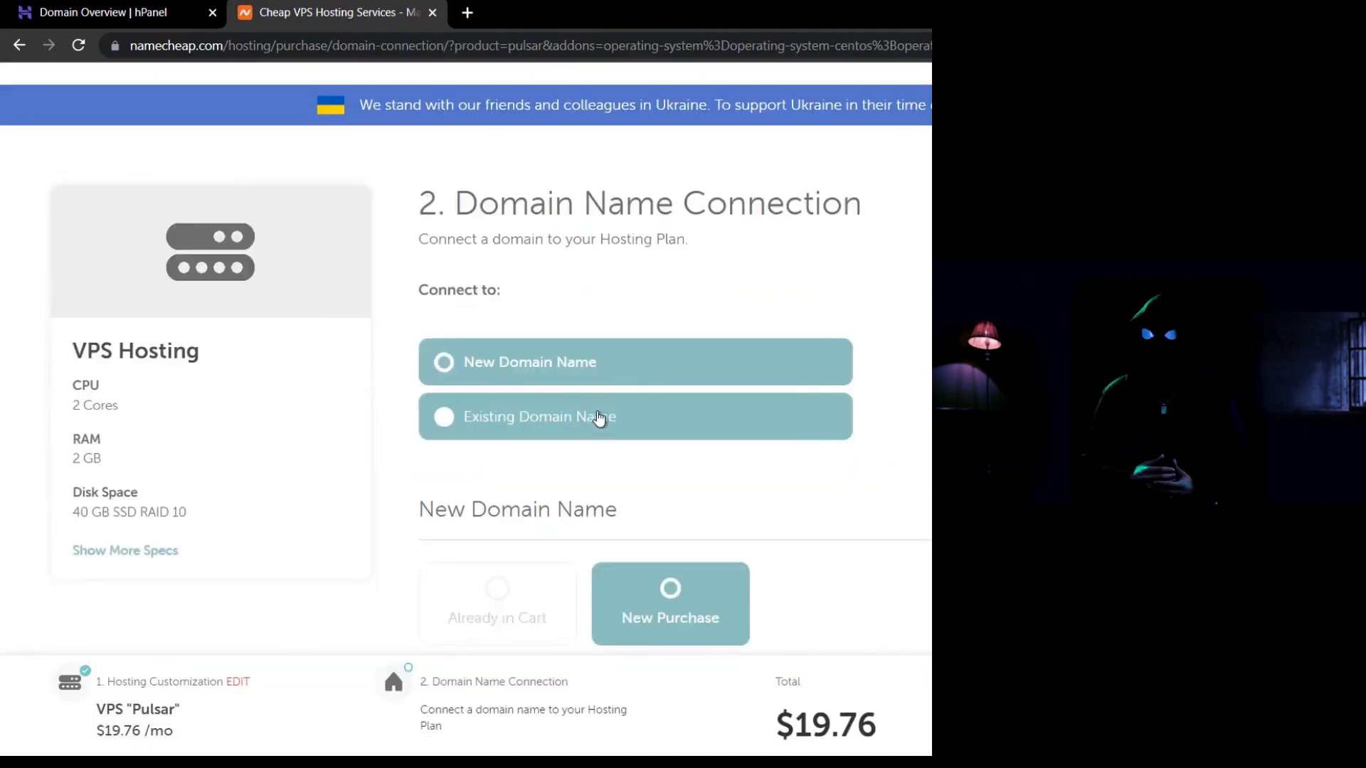
left_click(603, 416)
scroll(604, 417, "down", 2)
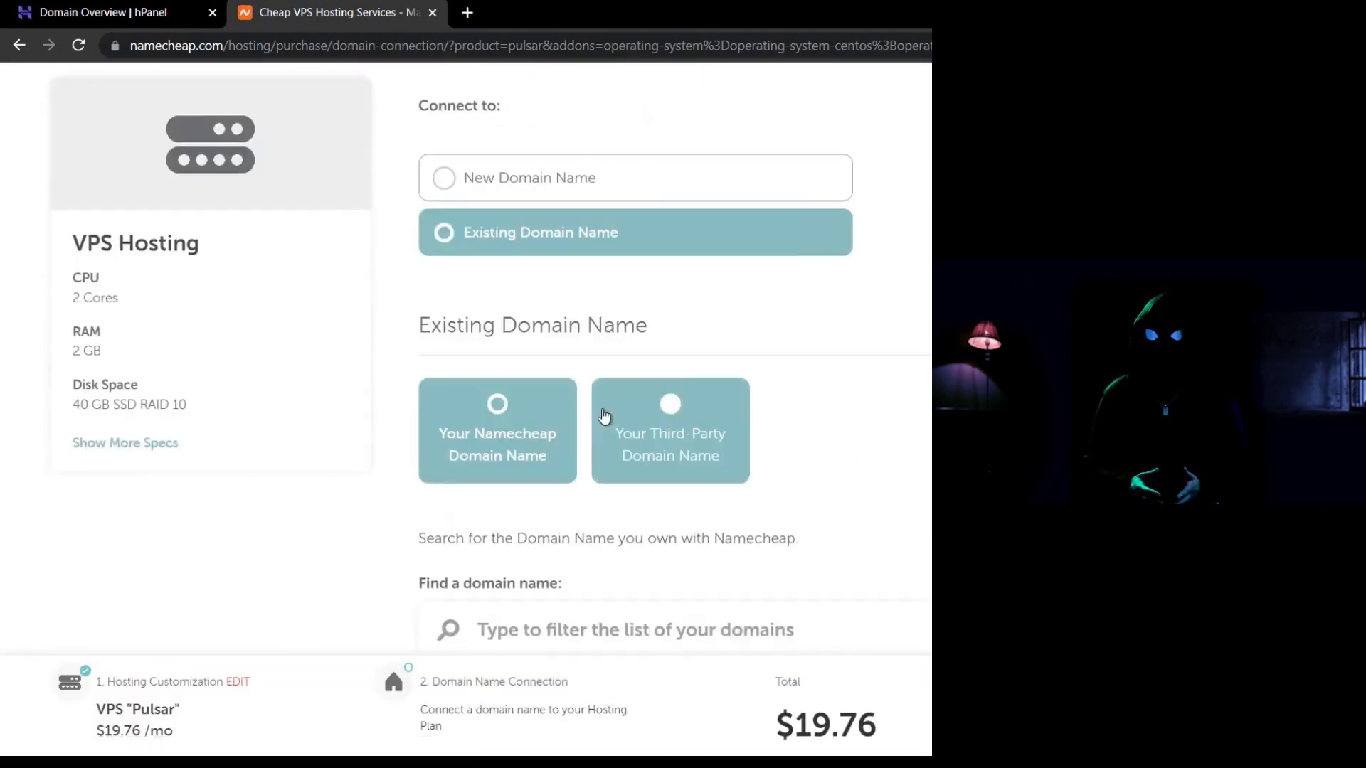
left_click(669, 430)
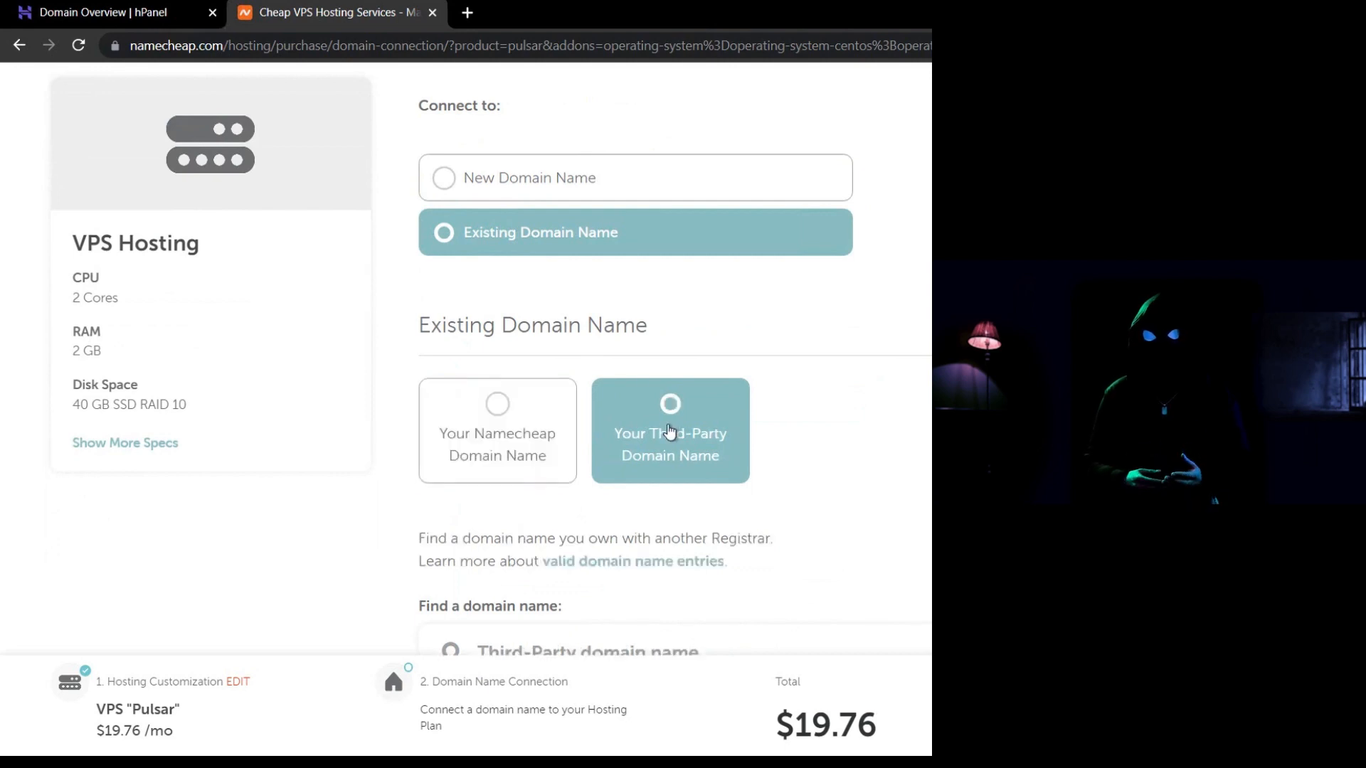
scroll(600, 546, "down", 1)
scroll(590, 551, "down", 1)
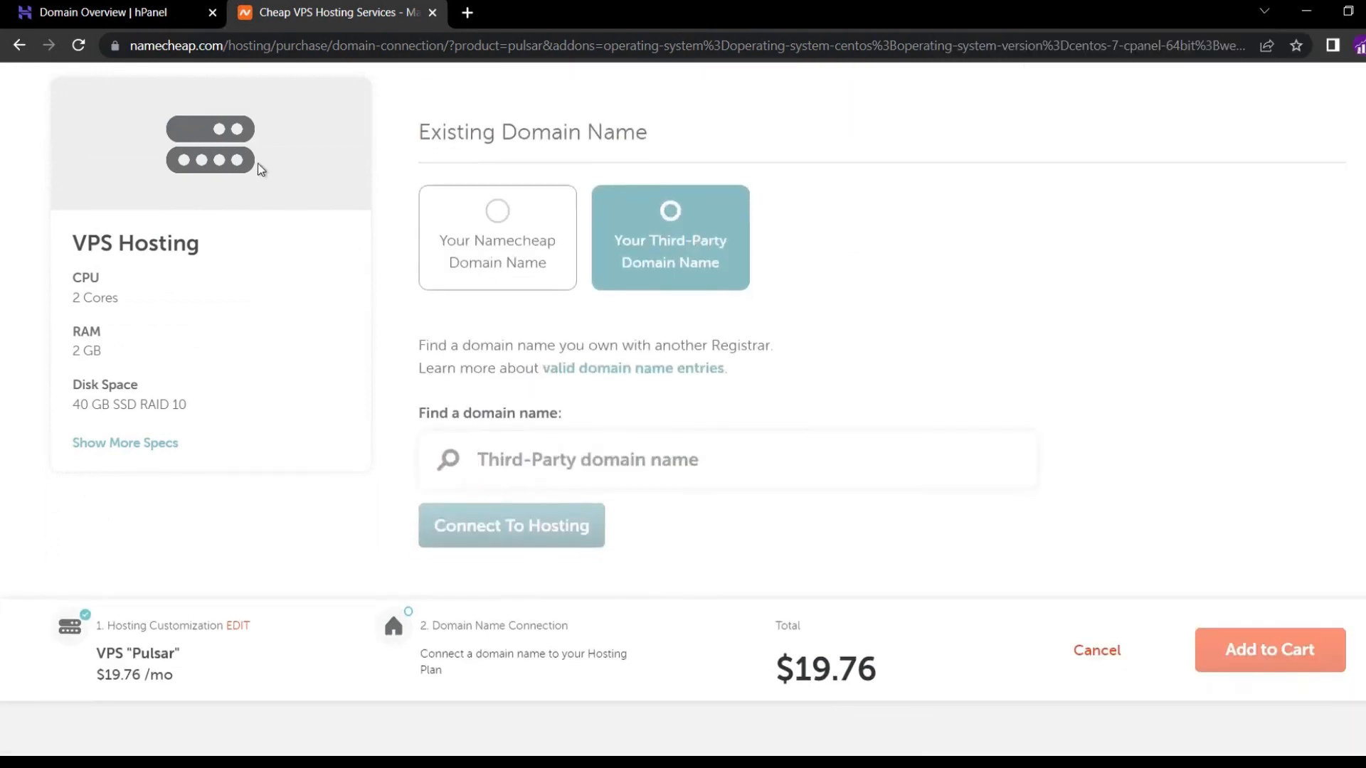
left_click(117, 16)
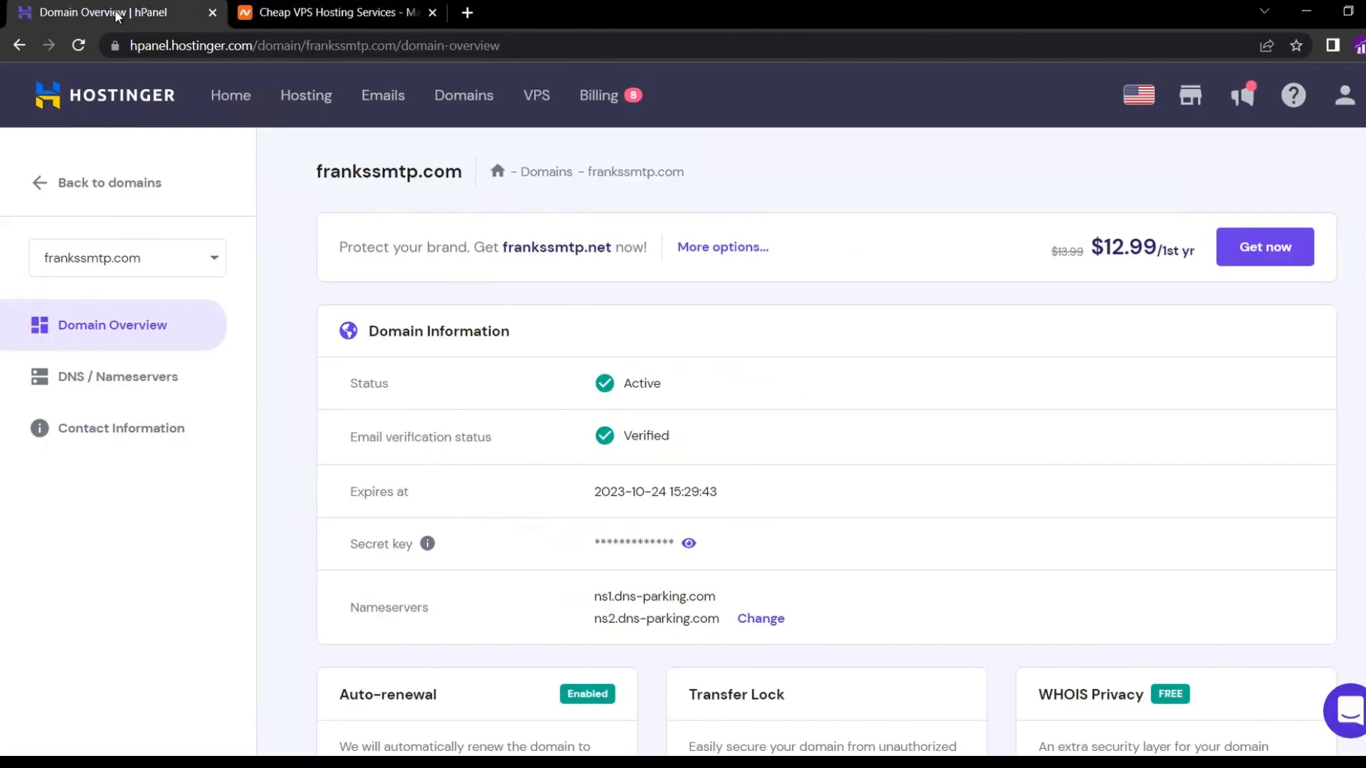
Copy frankssmtp.com from Hostinger, paste and connect it in Namecheap, and add the plan to cart.
double_click(338, 168)
right_click(384, 173)
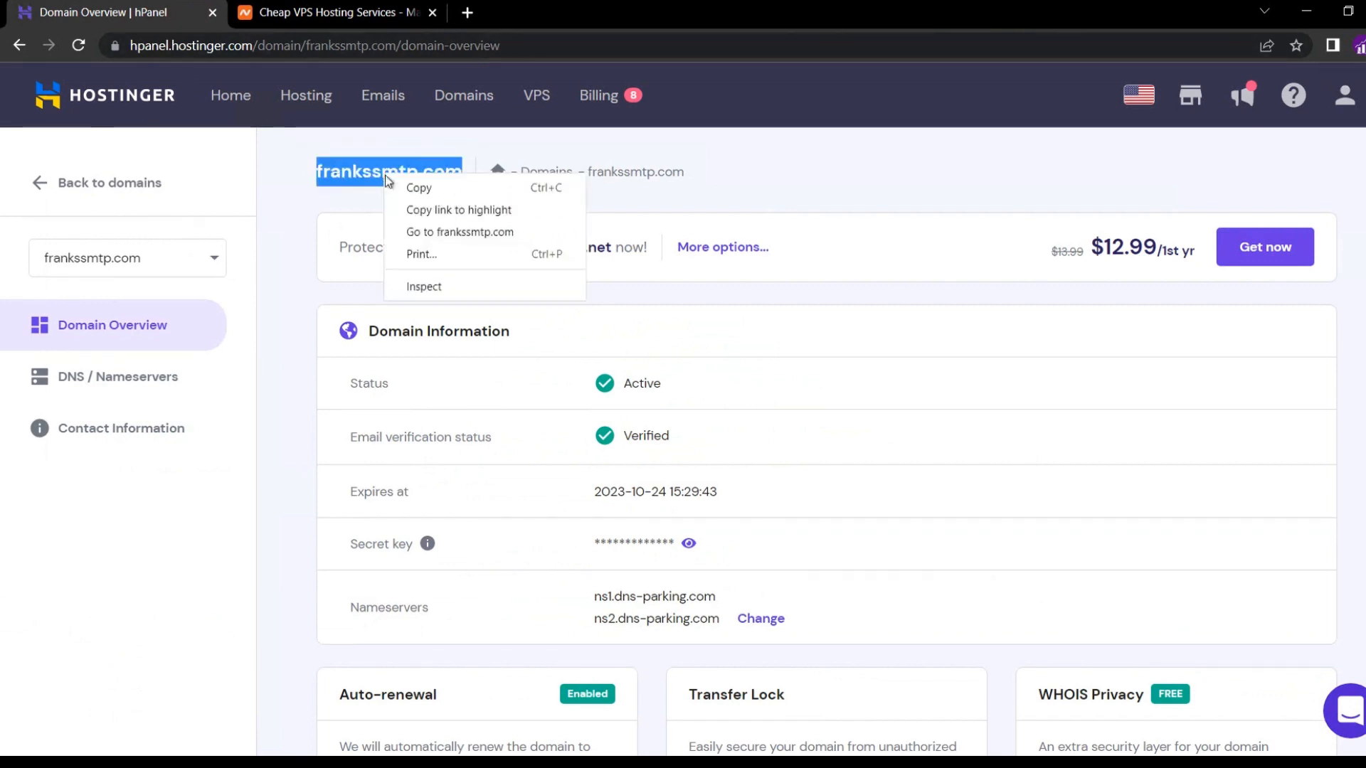
left_click(411, 192)
key("ctrl+Tab")
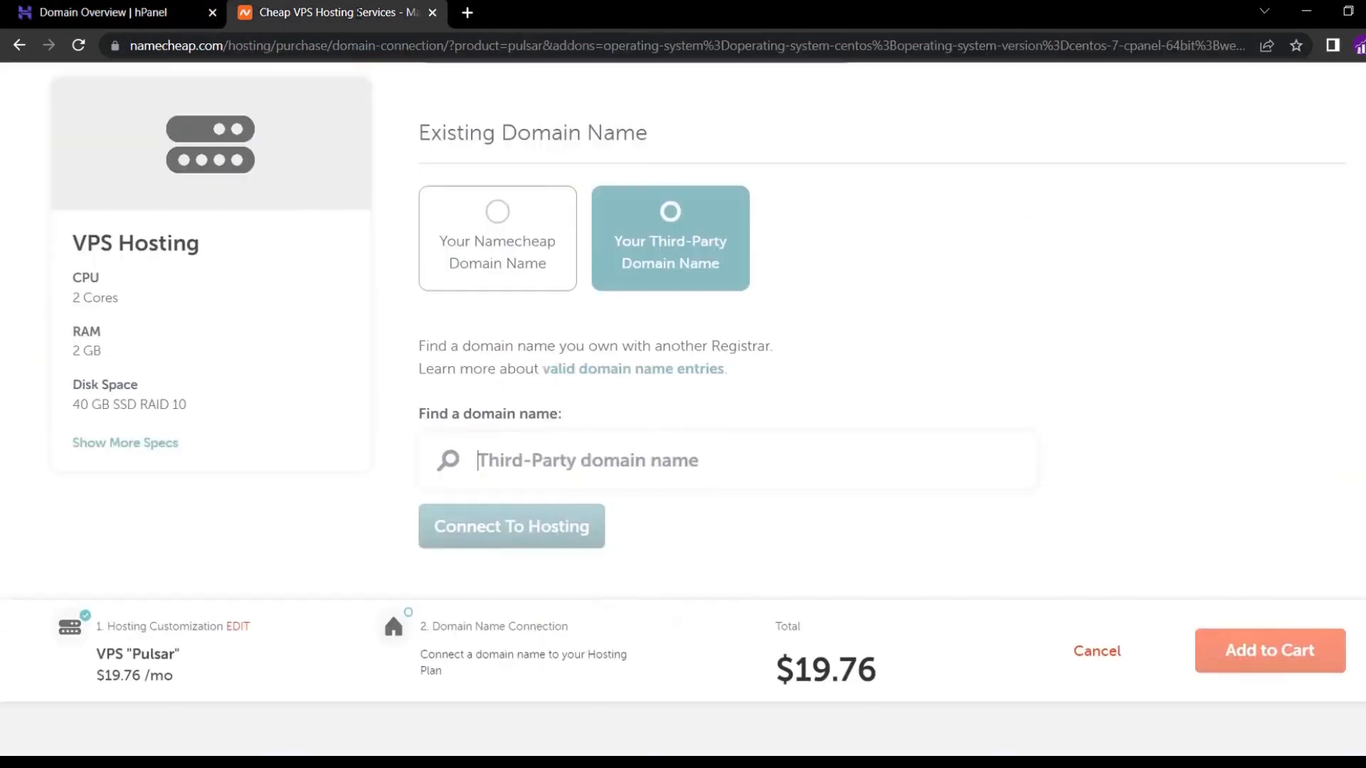
right_click(498, 471)
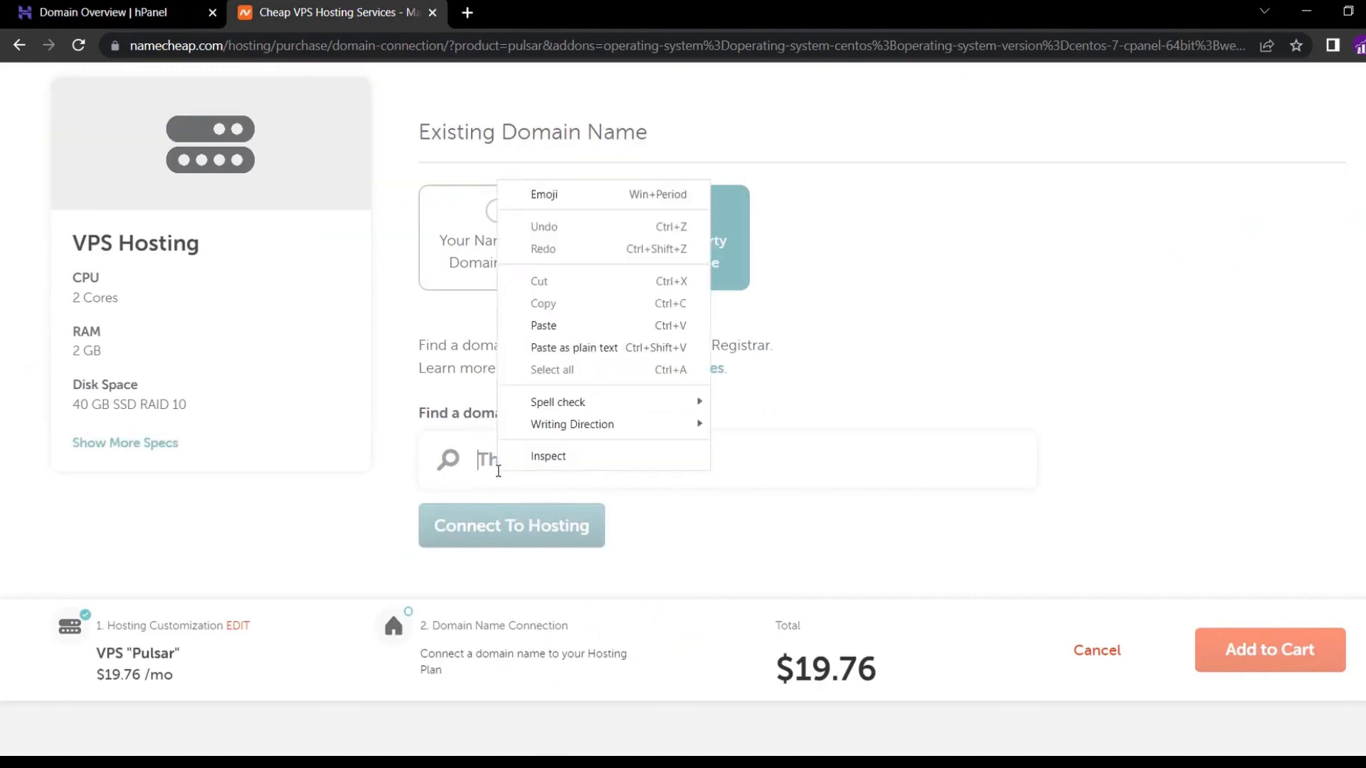
left_click(558, 323)
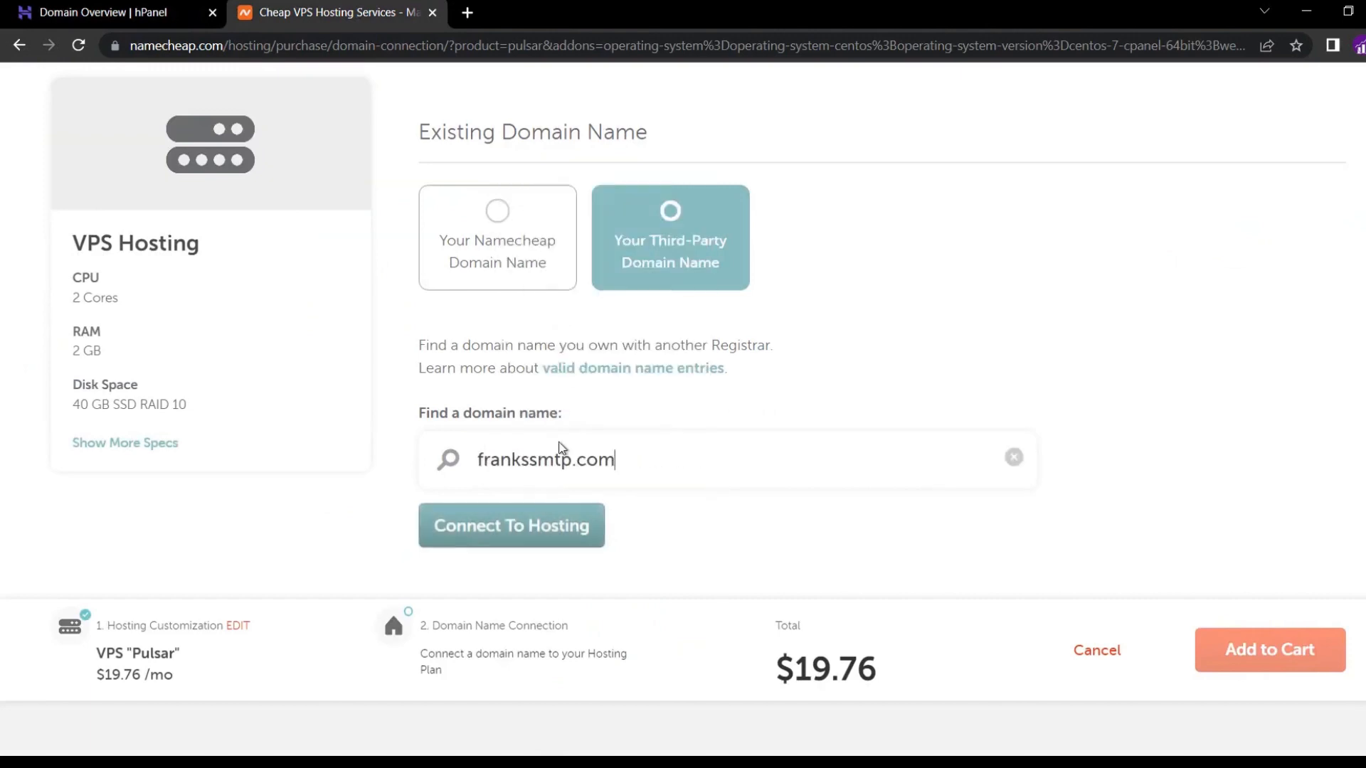
left_click(500, 545)
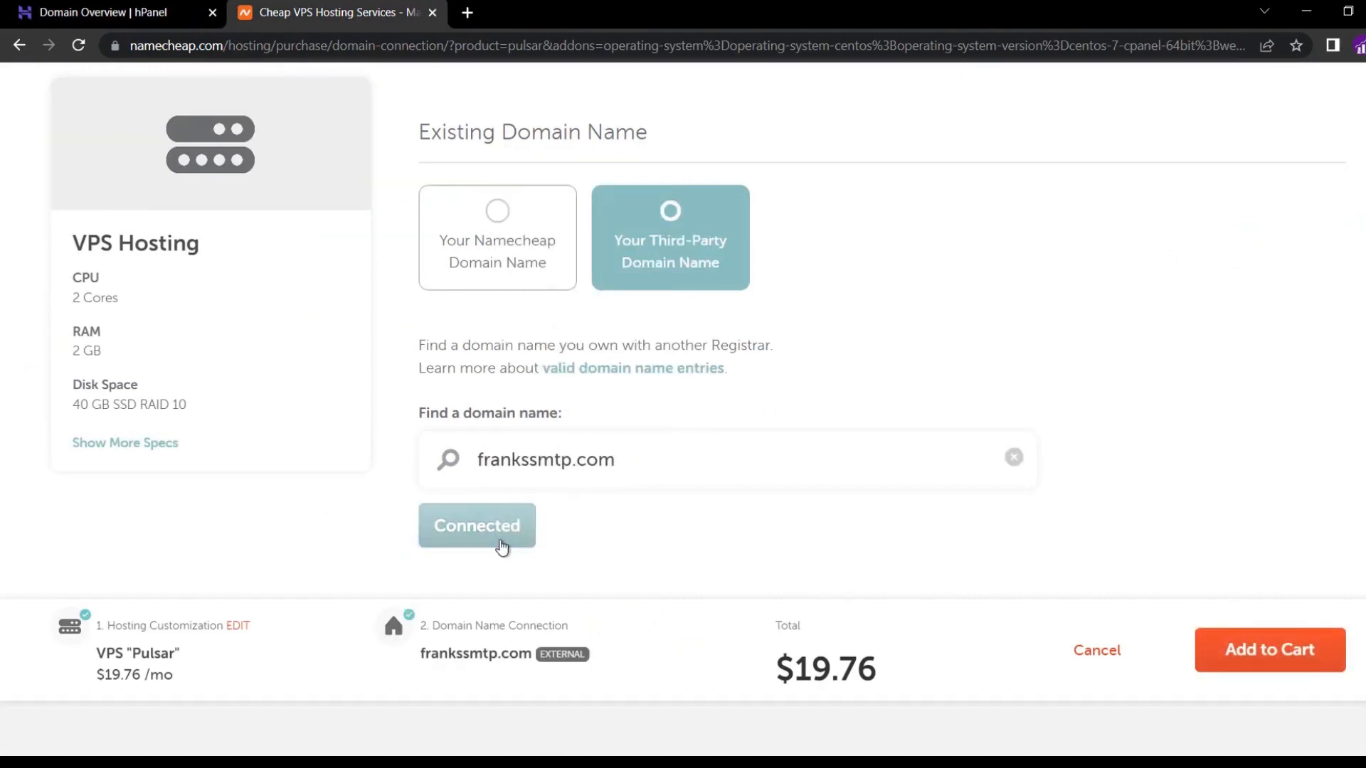
left_click(1233, 655)
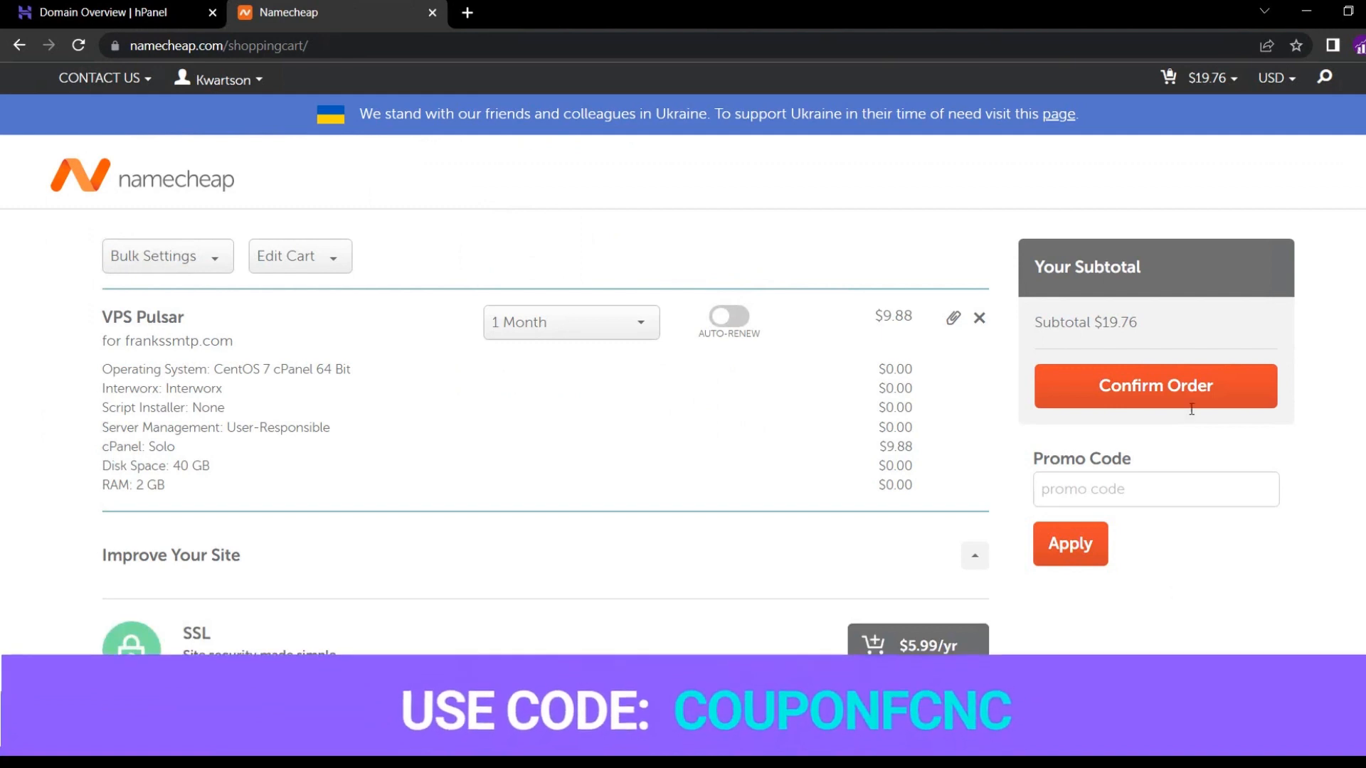
Apply promo code couponfcnc to bring the subtotal to $17.78, then confirm the order.
left_click(1126, 493)
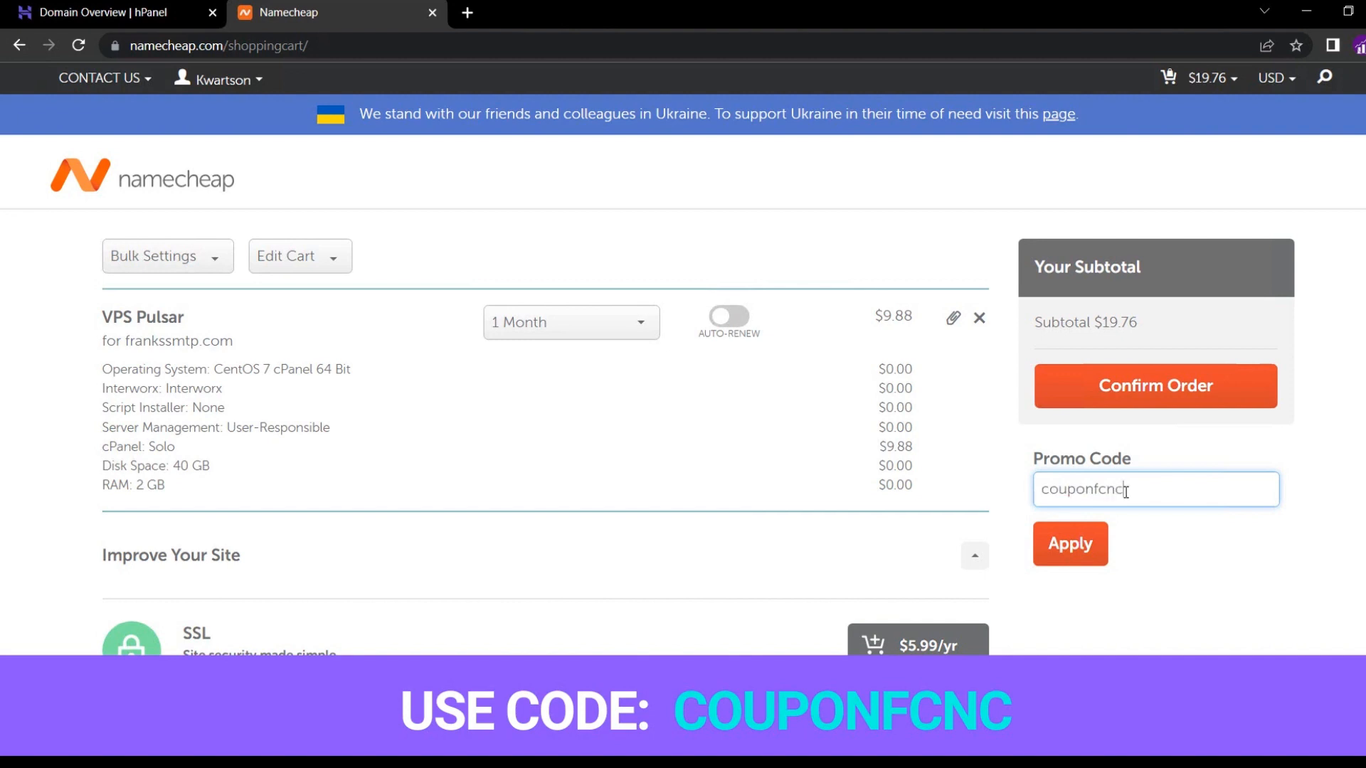
left_click(1069, 543)
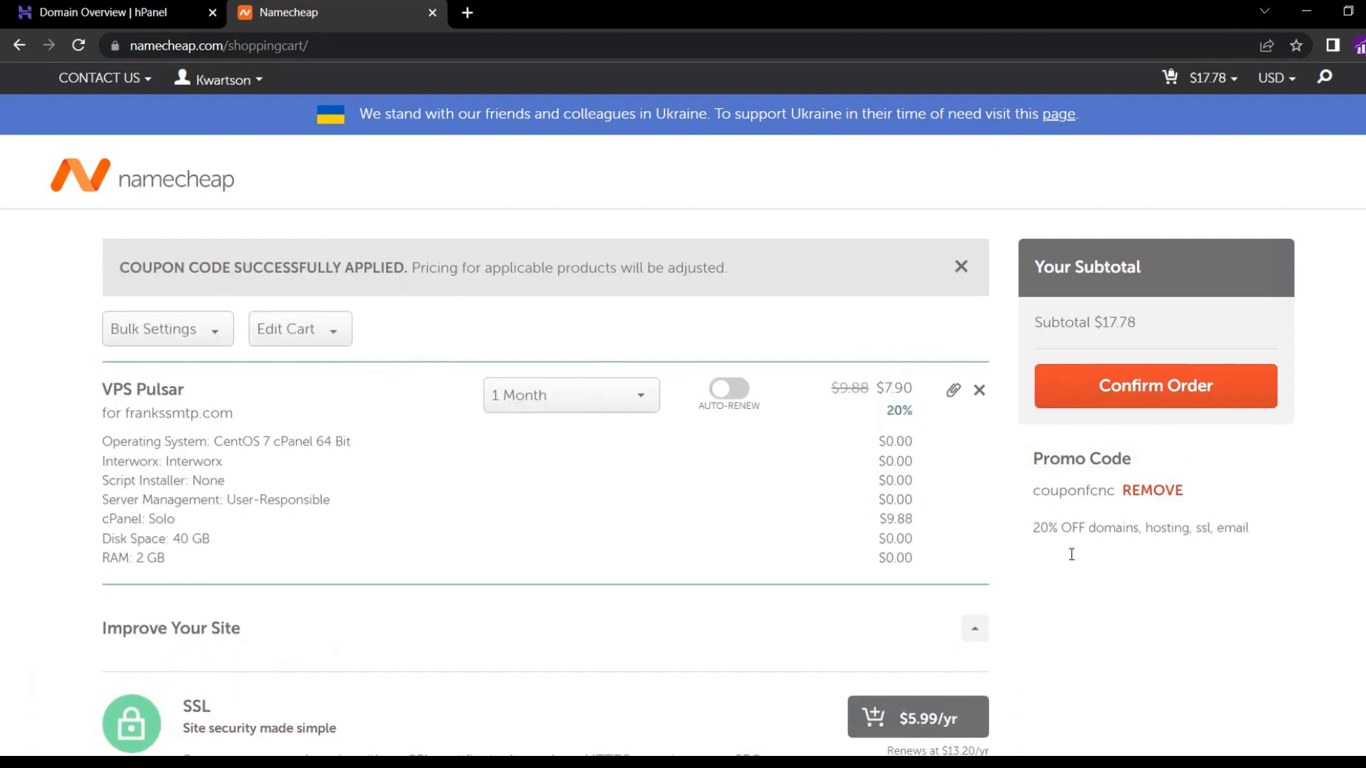
left_click(1144, 382)
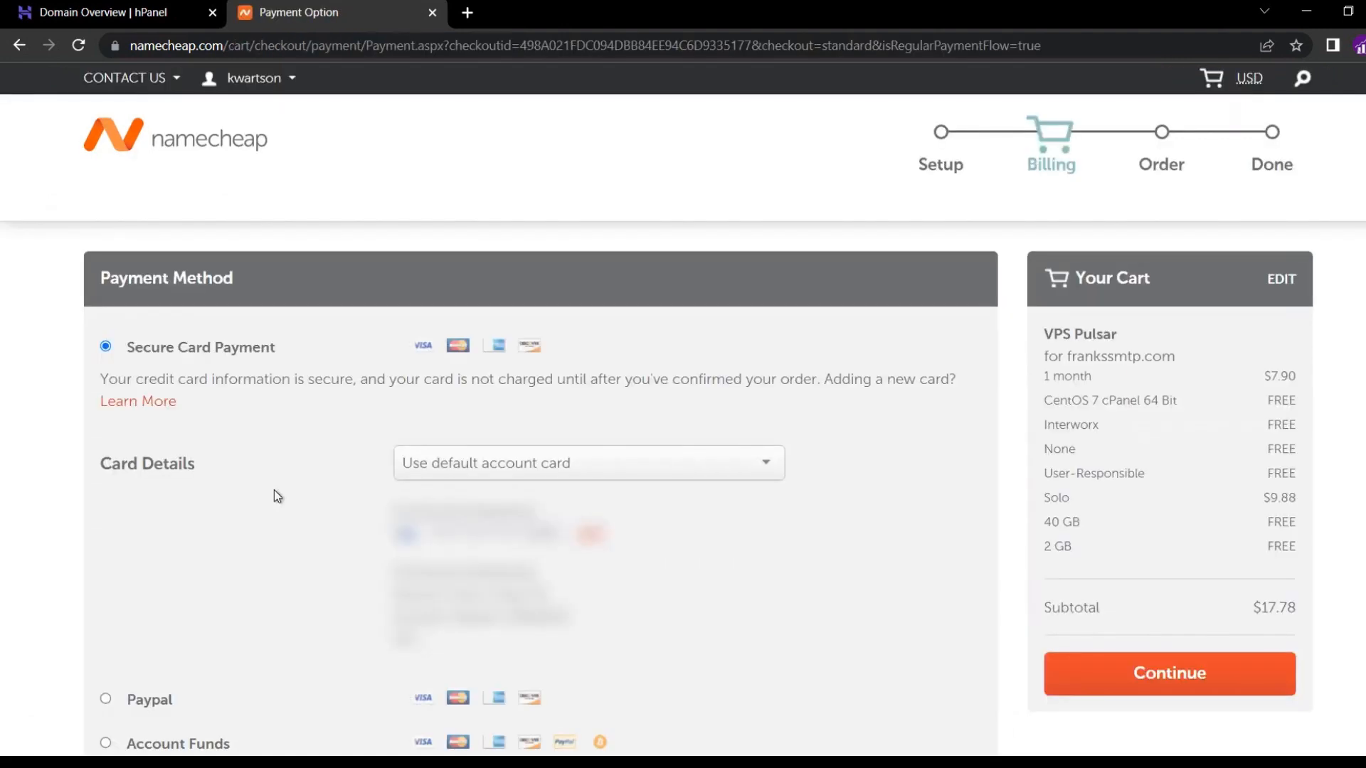
Pay the $7.90 VPS Pulsar order from Account Funds after accepting the Terms and Agreements.
scroll(275, 490, "down", 3)
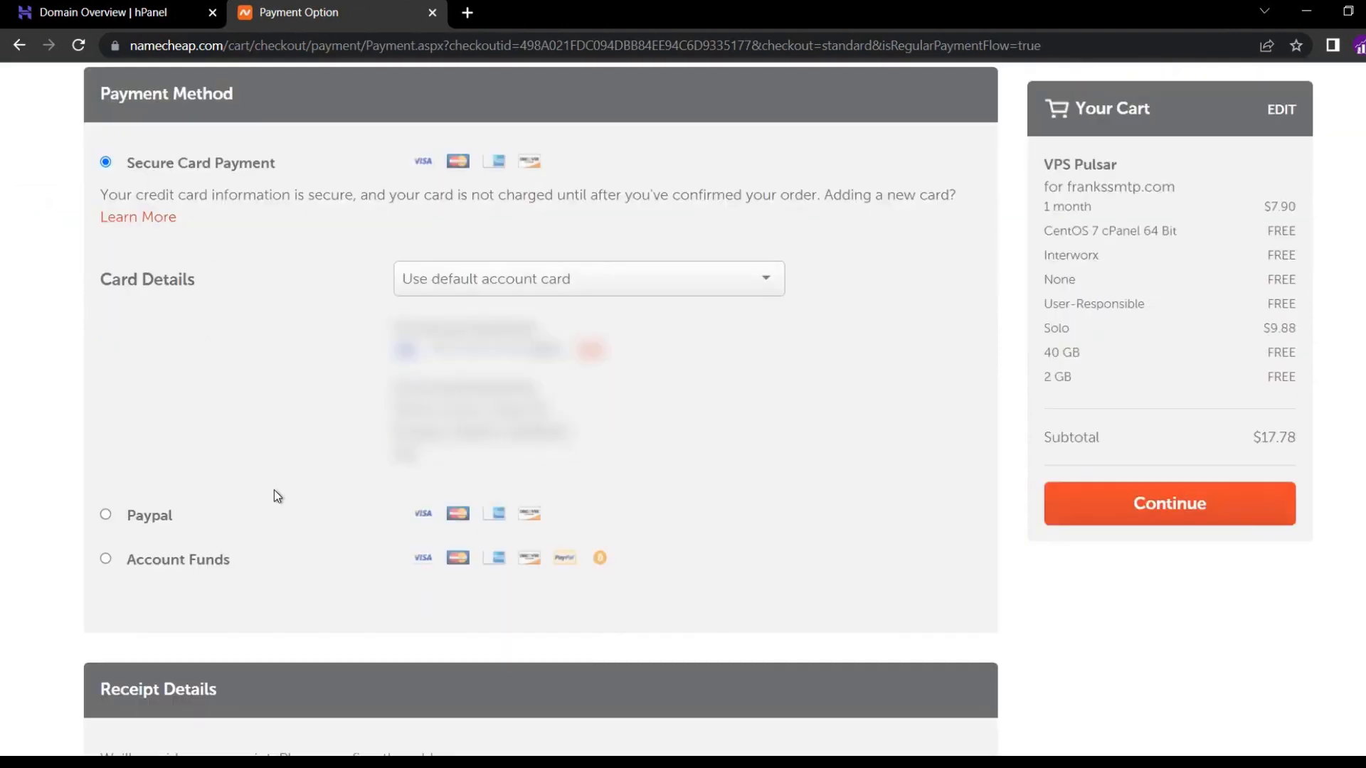
left_click(105, 560)
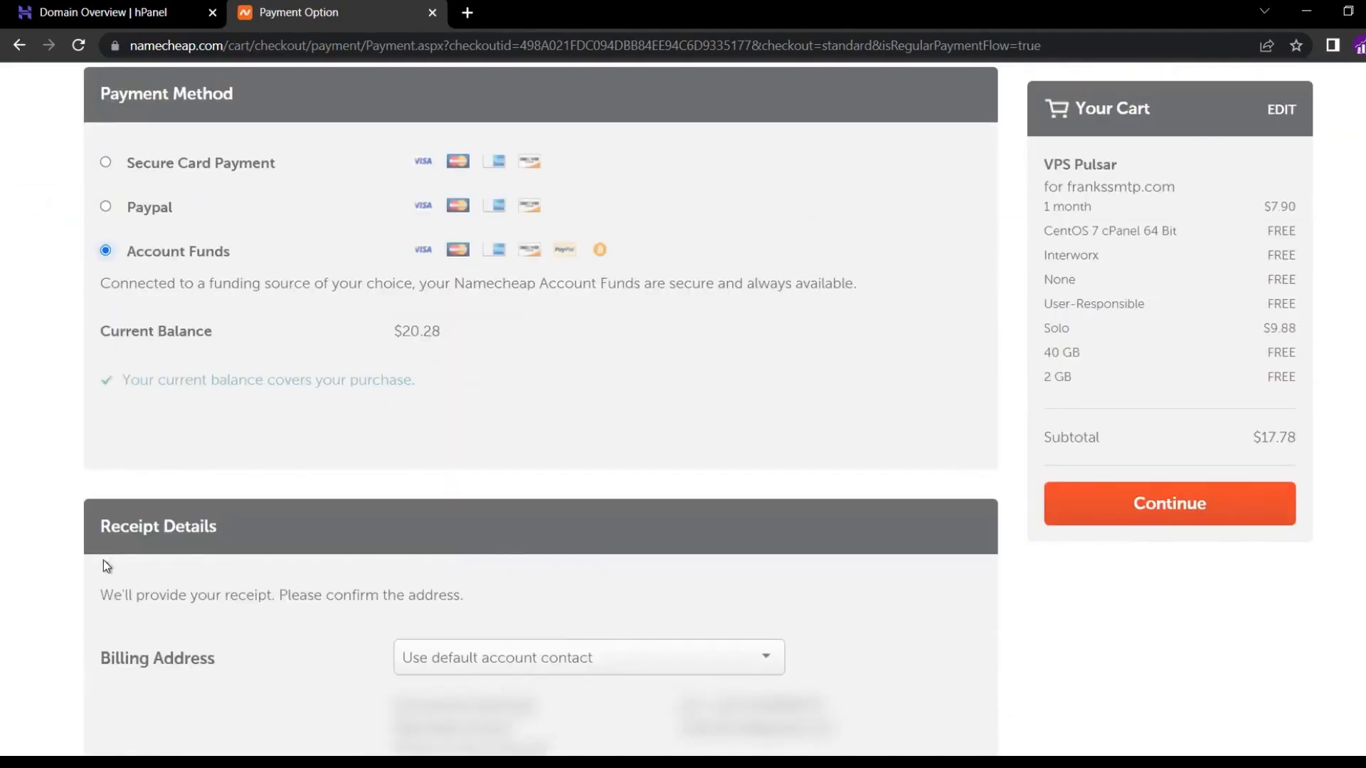
left_click(1123, 495)
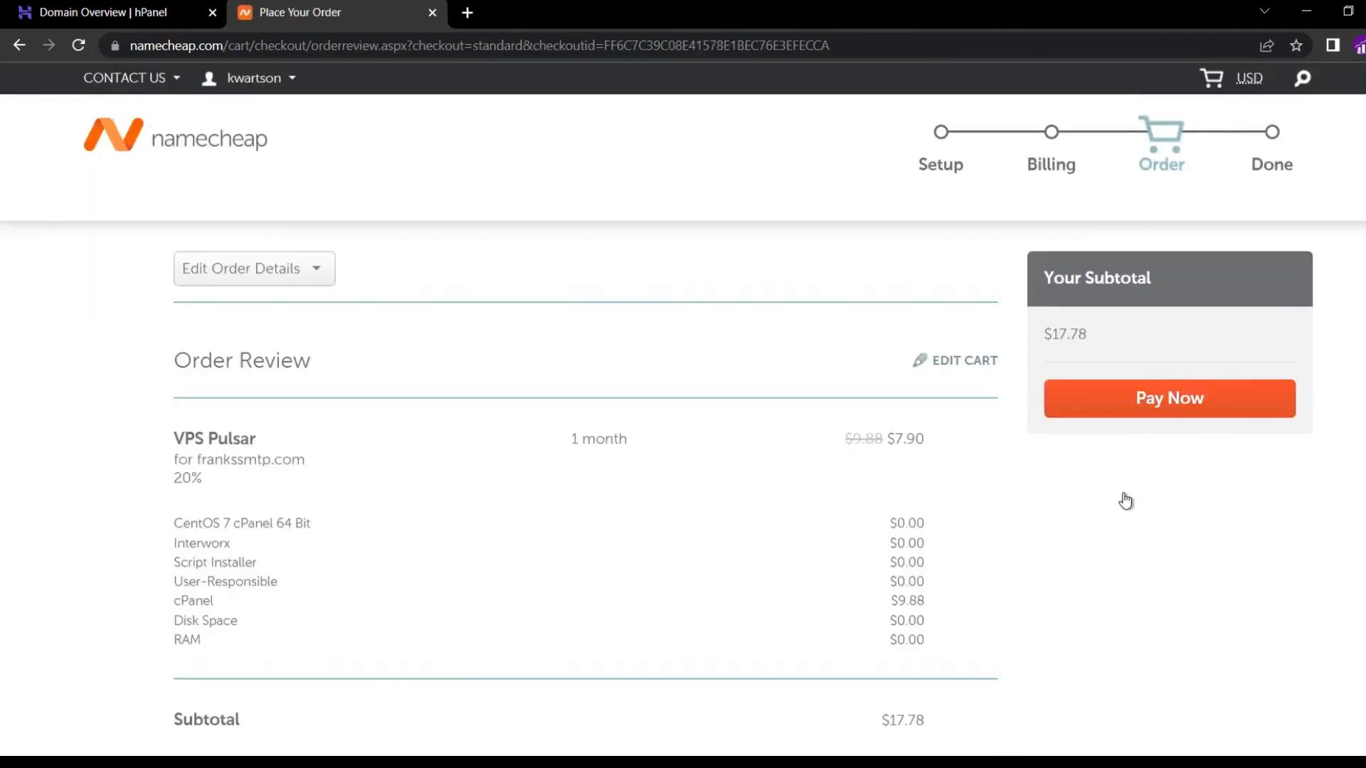
left_click(1214, 404)
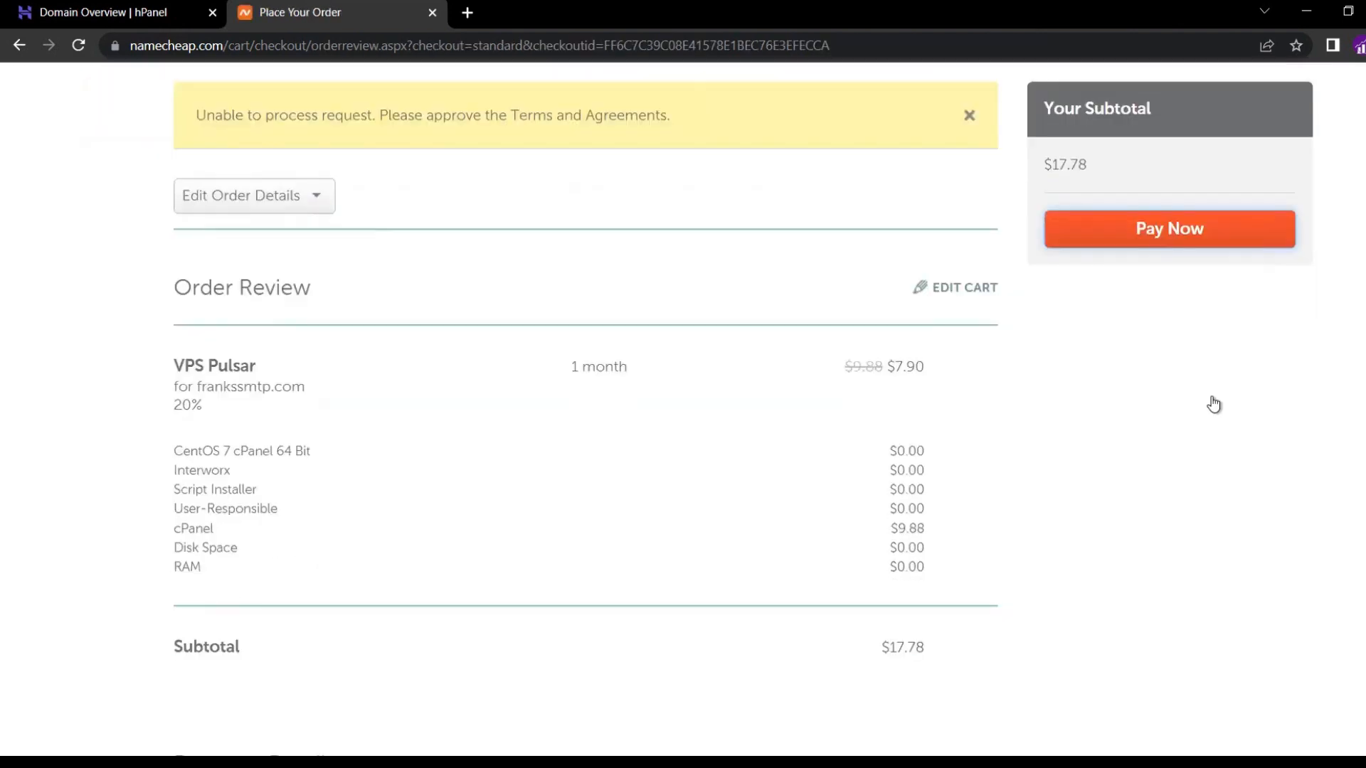
scroll(680, 565, "down", 5)
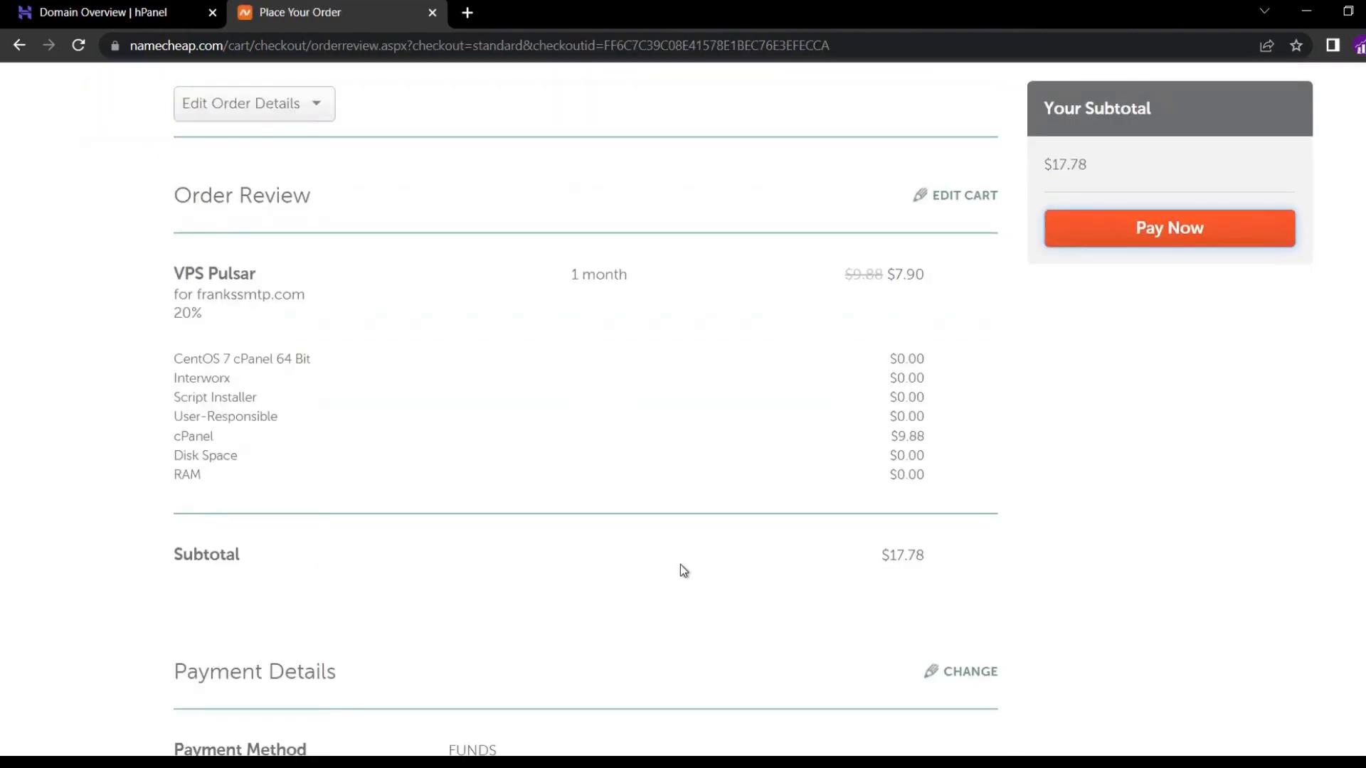
scroll(682, 565, "down", 6)
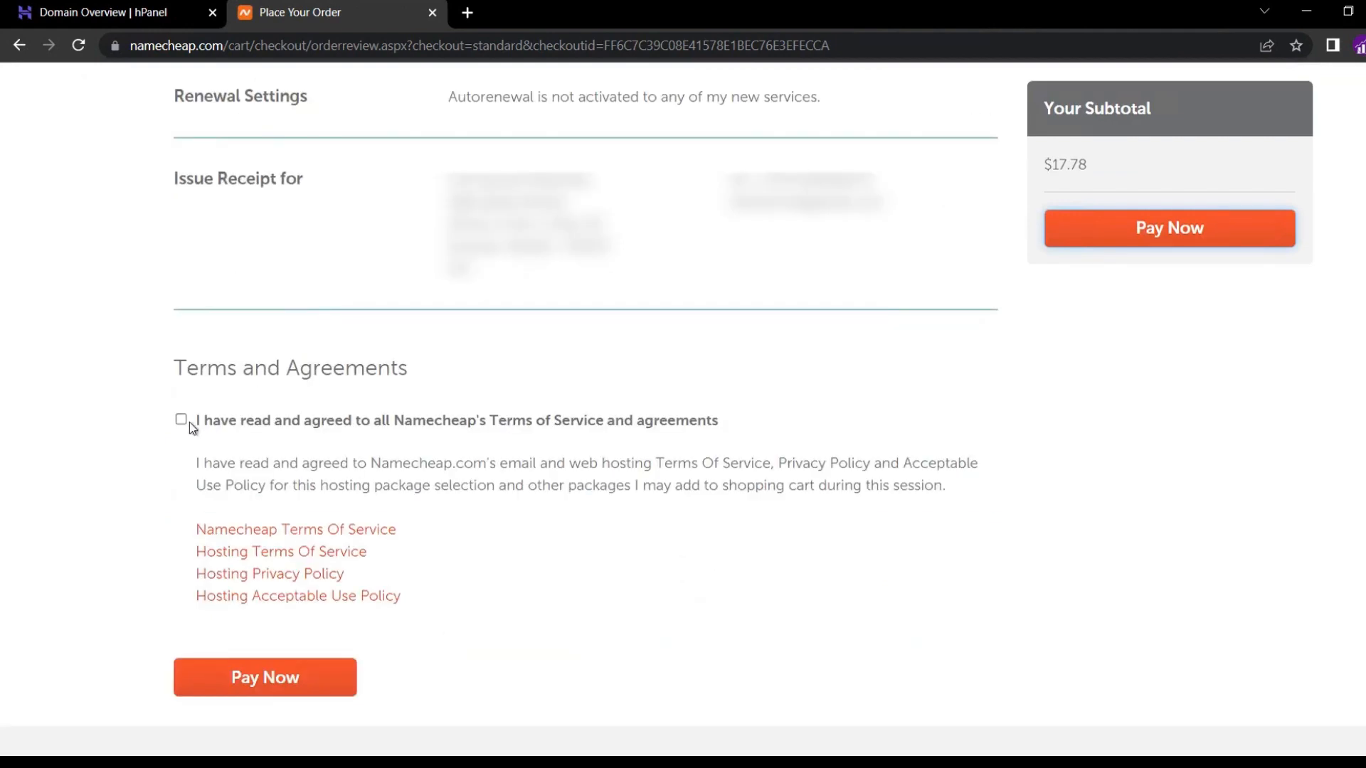
left_click(269, 687)
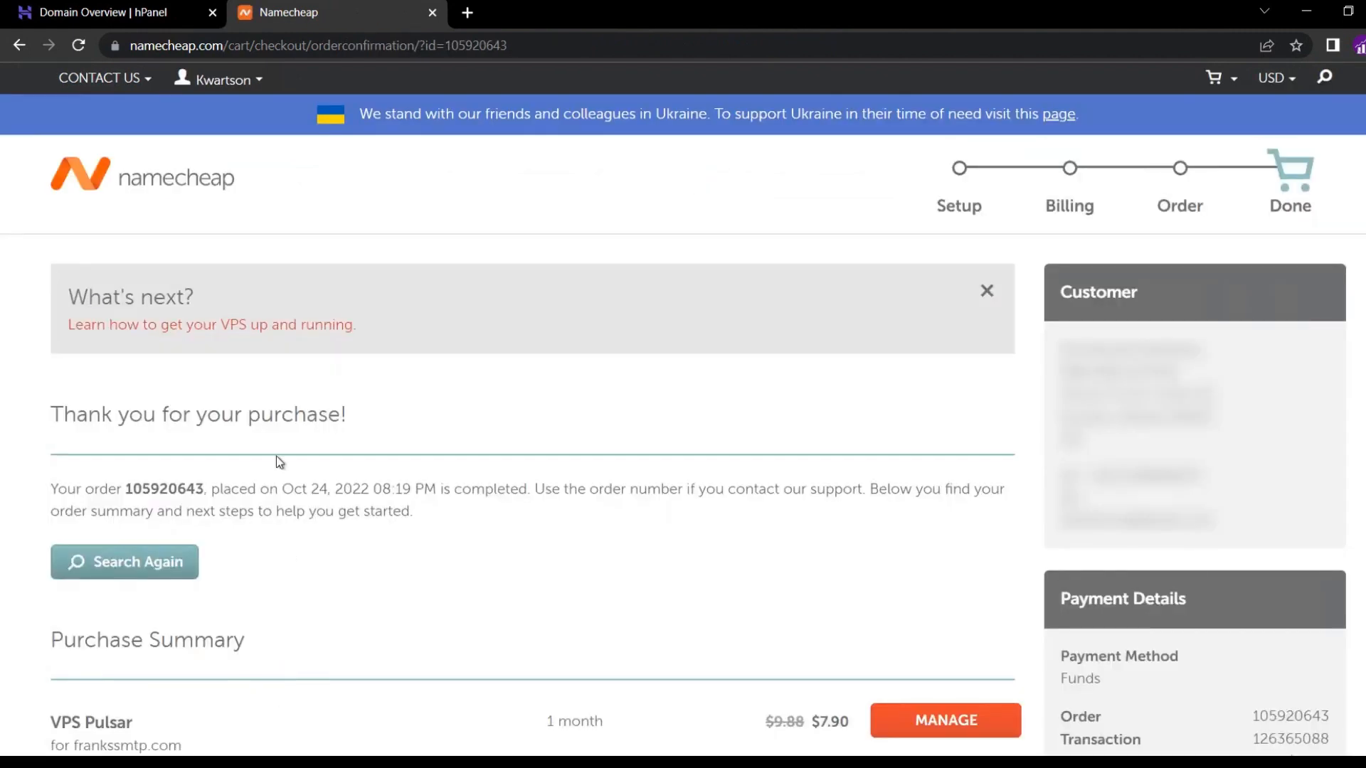
Reload the Hosting List to confirm frankssmtp.com VPS Pulsar is Active, then open a new tab.
mouse_move(238, 80)
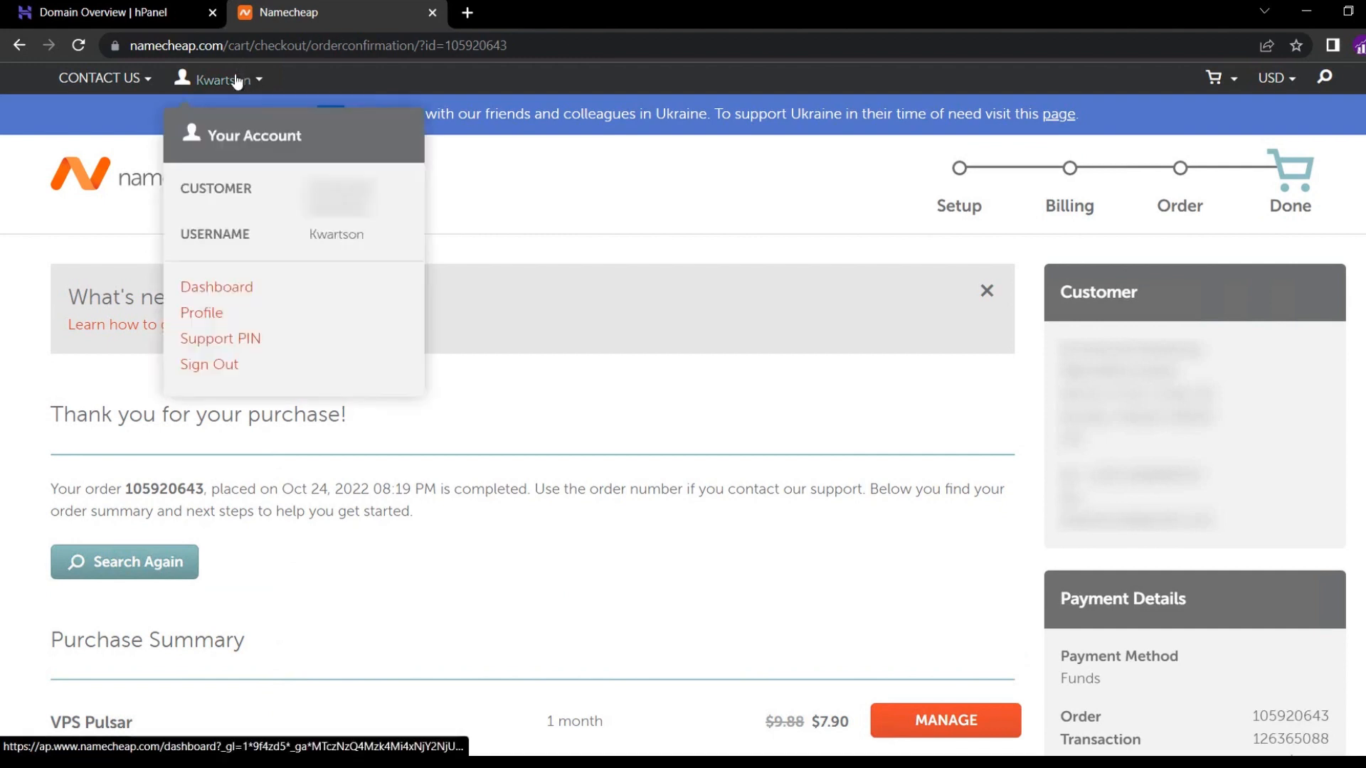
left_click(216, 287)
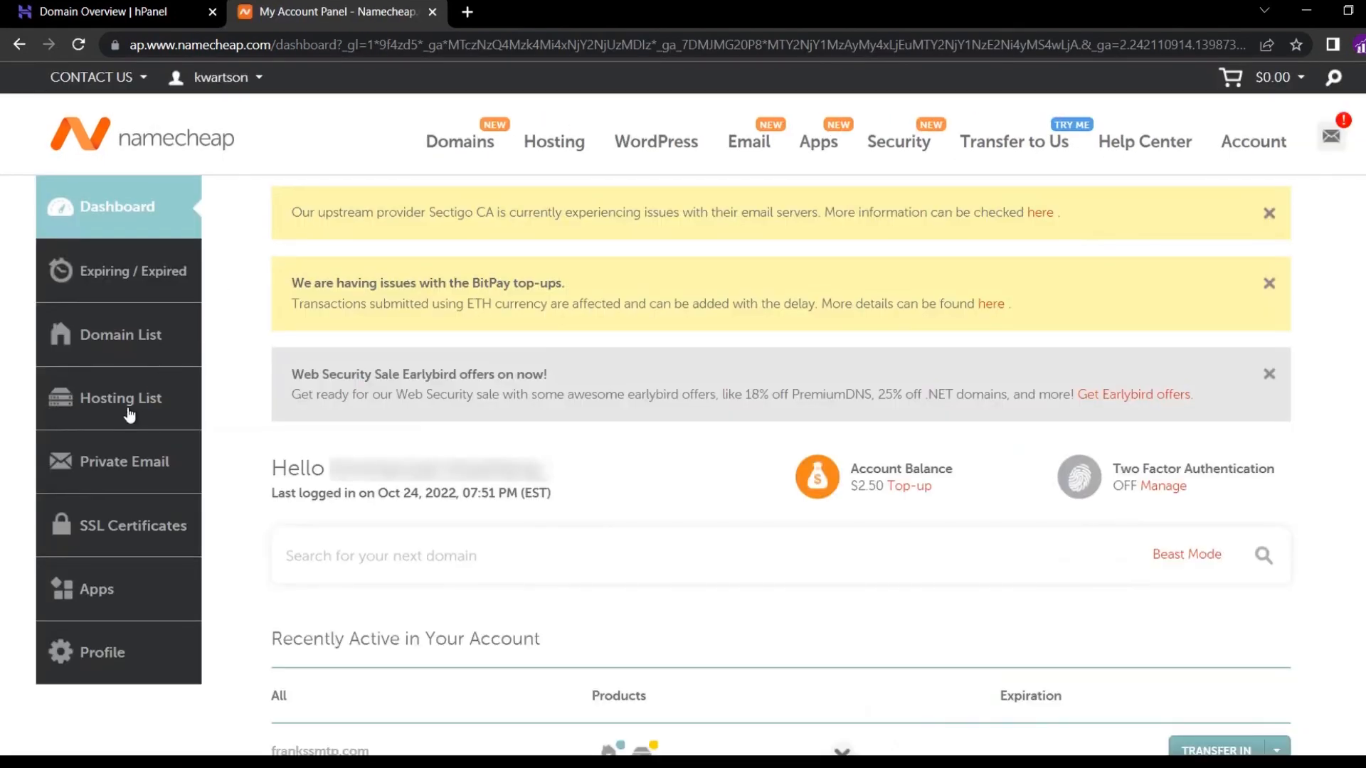
left_click(129, 415)
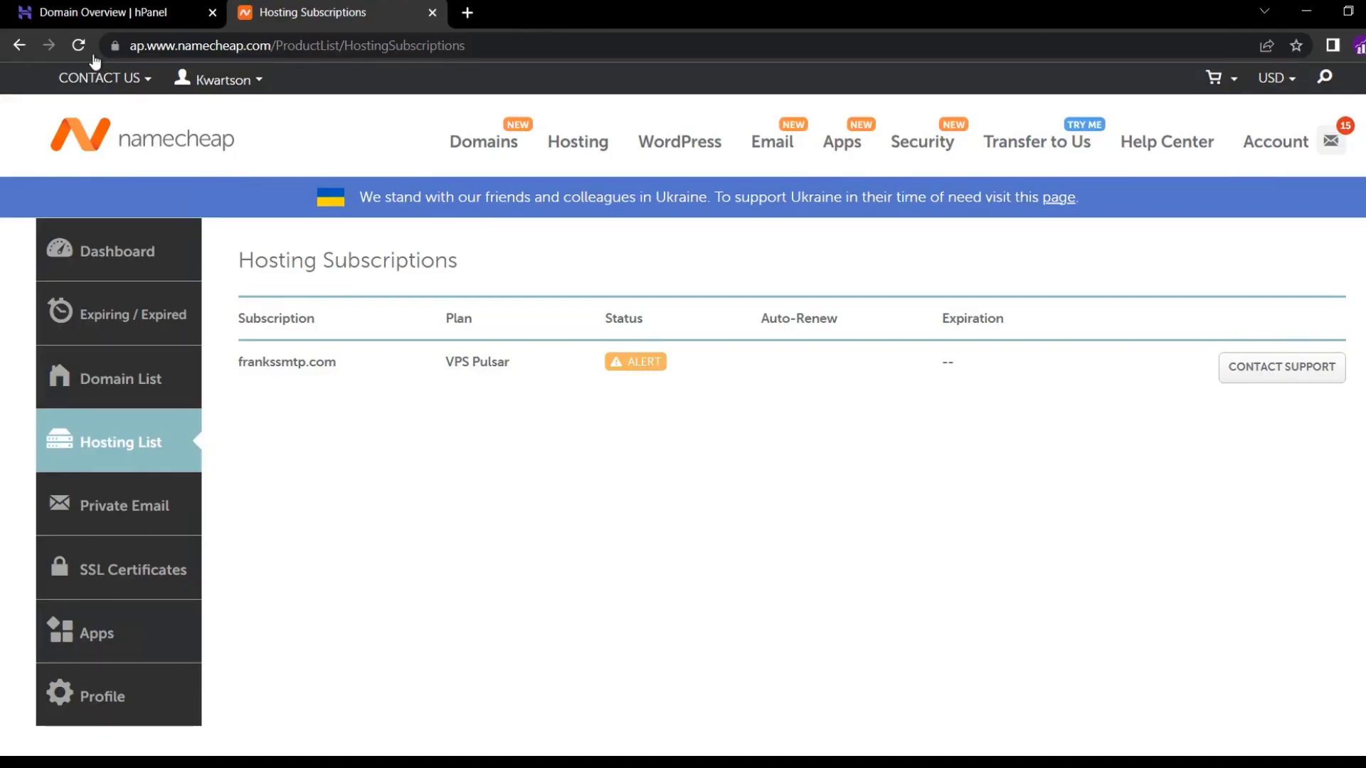
left_click(77, 45)
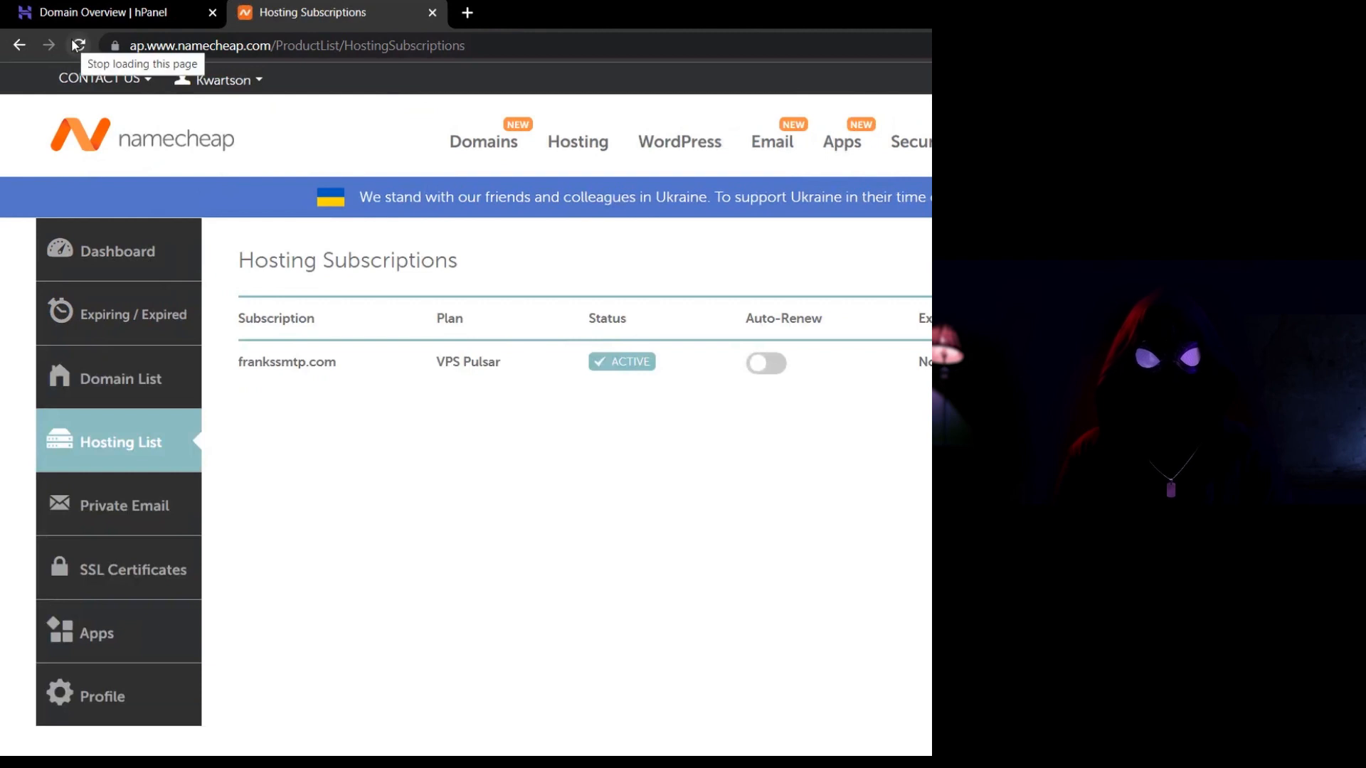
left_click(223, 80)
left_click(484, 439)
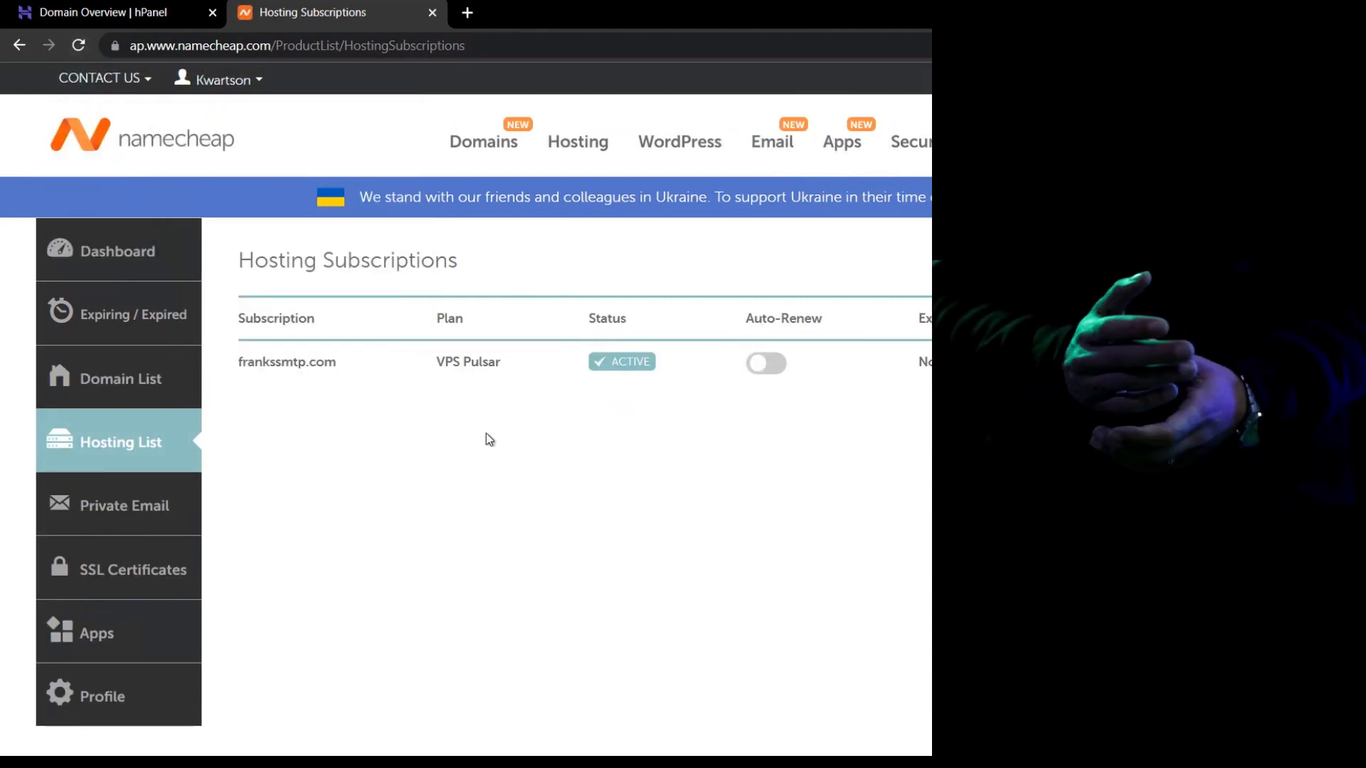
left_click(469, 14)
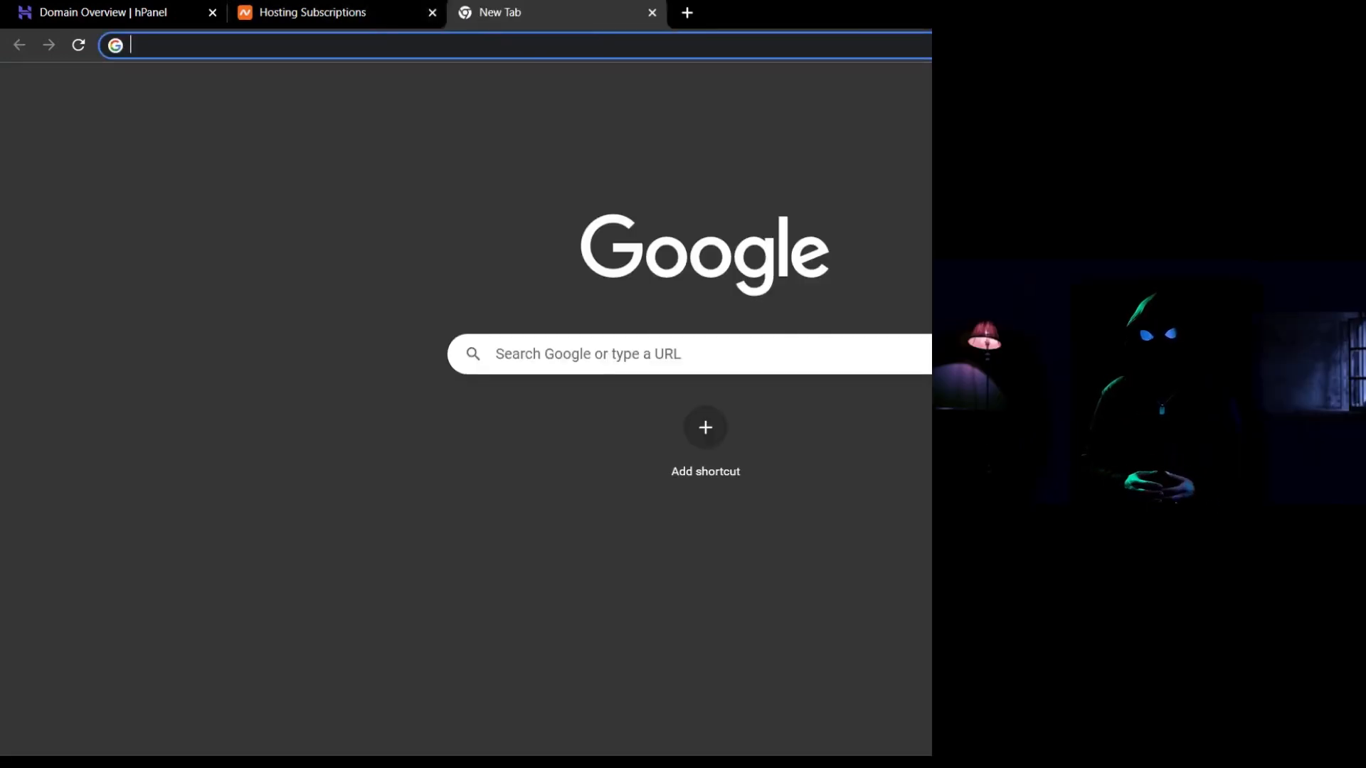
Open the Namecheap VPS access email in Gmail and read the cPanel/WHM login at 199.192.31.218:2087.
left_click(1220, 82)
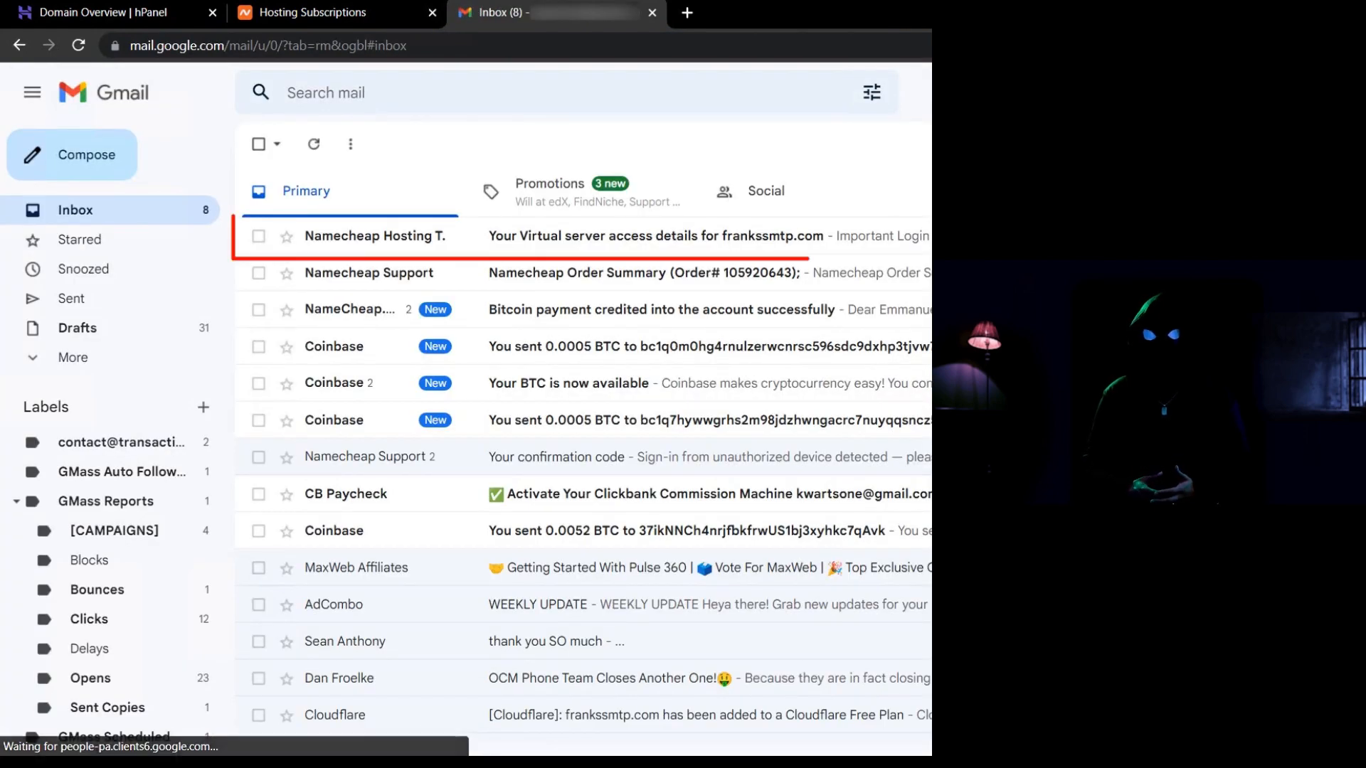
left_click(625, 238)
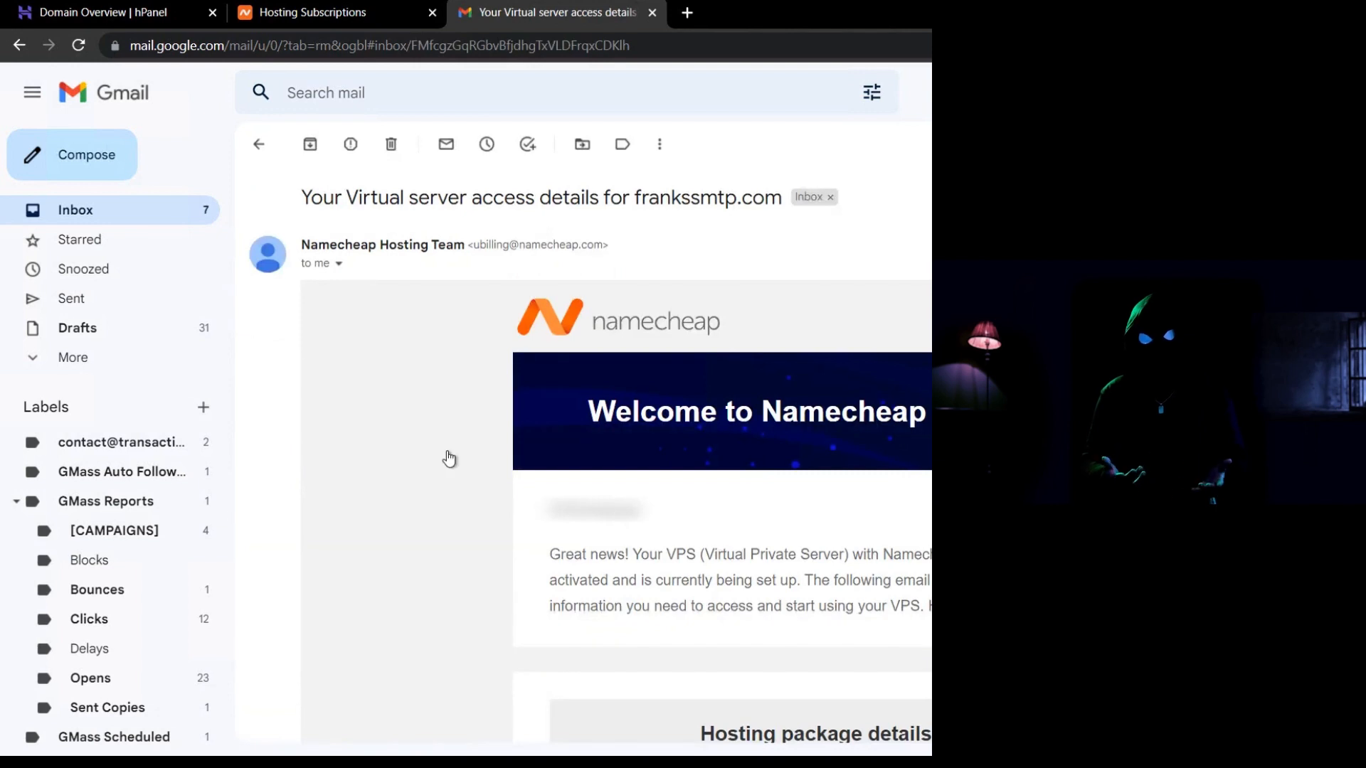
scroll(447, 457, "down", 1)
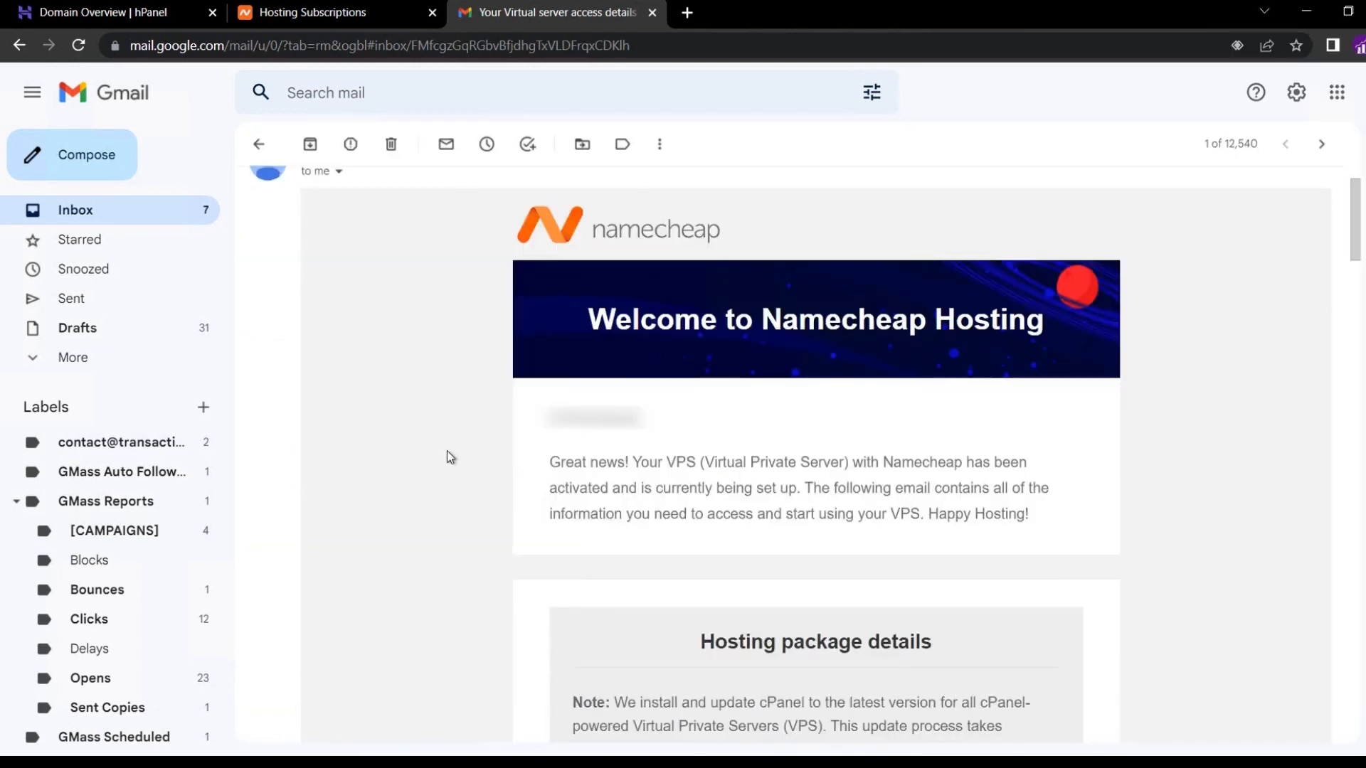
scroll(450, 457, "down", 1)
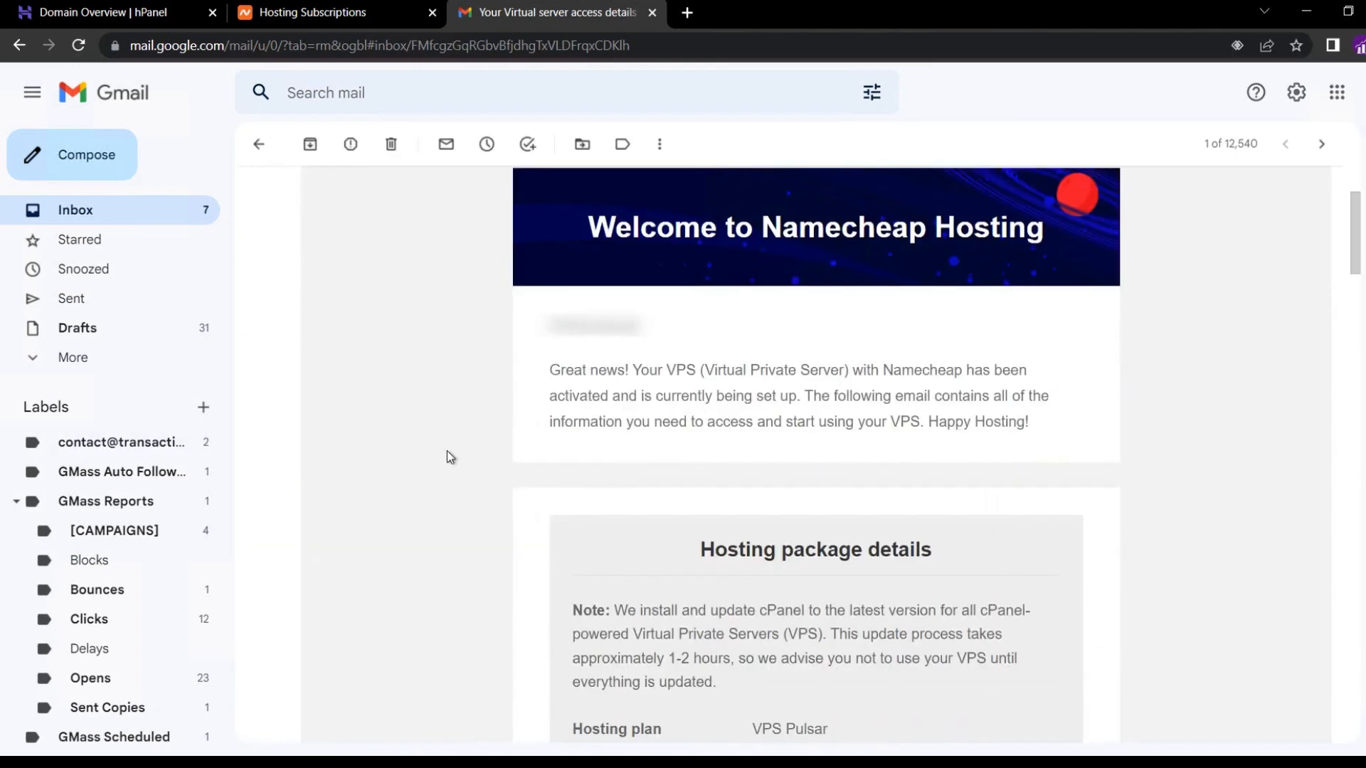
scroll(450, 457, "down", 3)
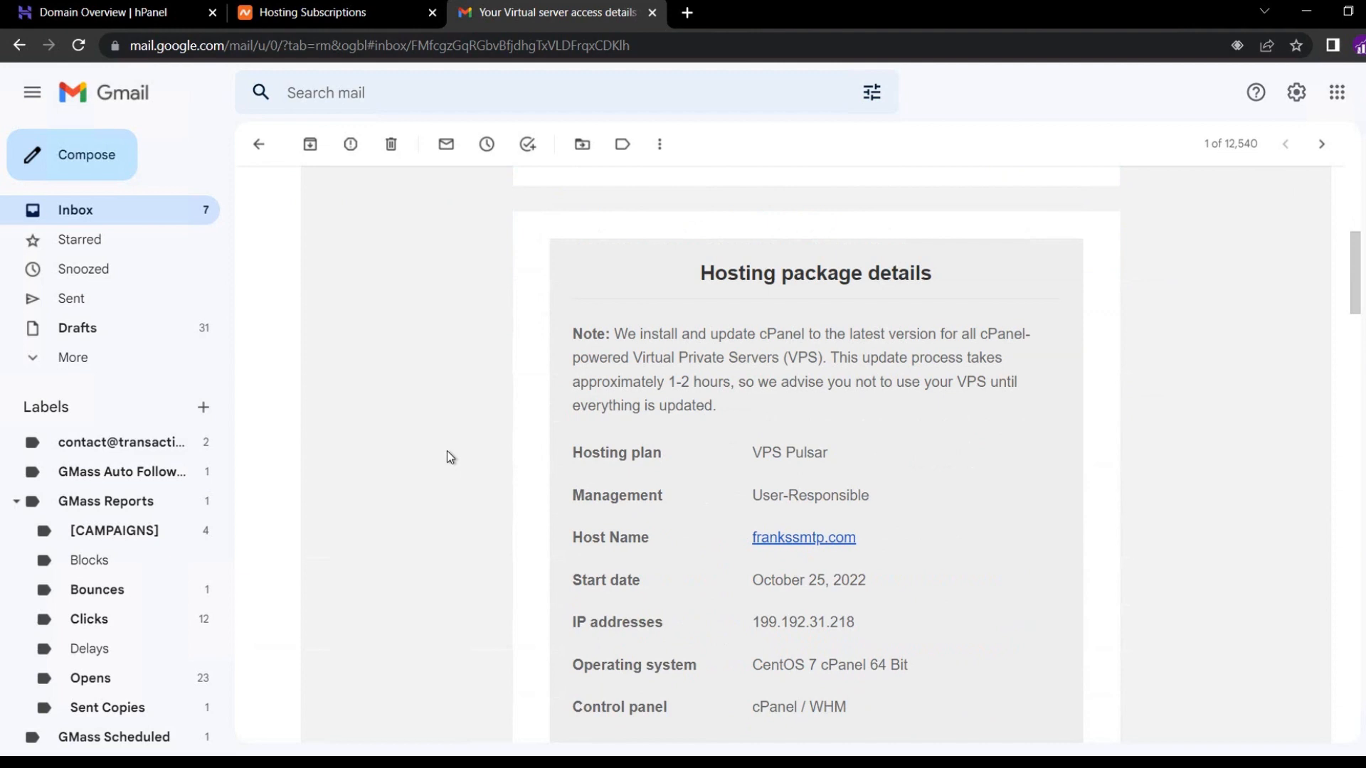
scroll(450, 457, "down", 2)
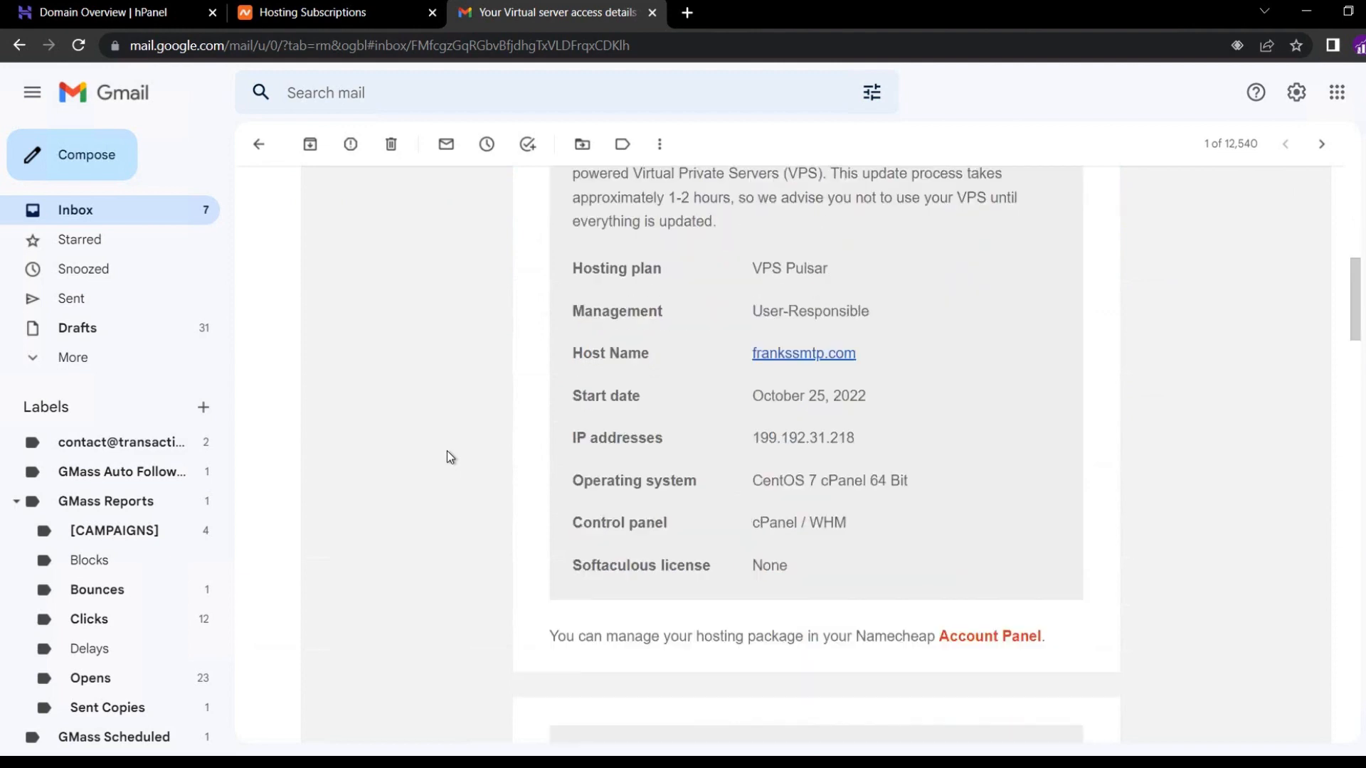
scroll(449, 457, "down", 3)
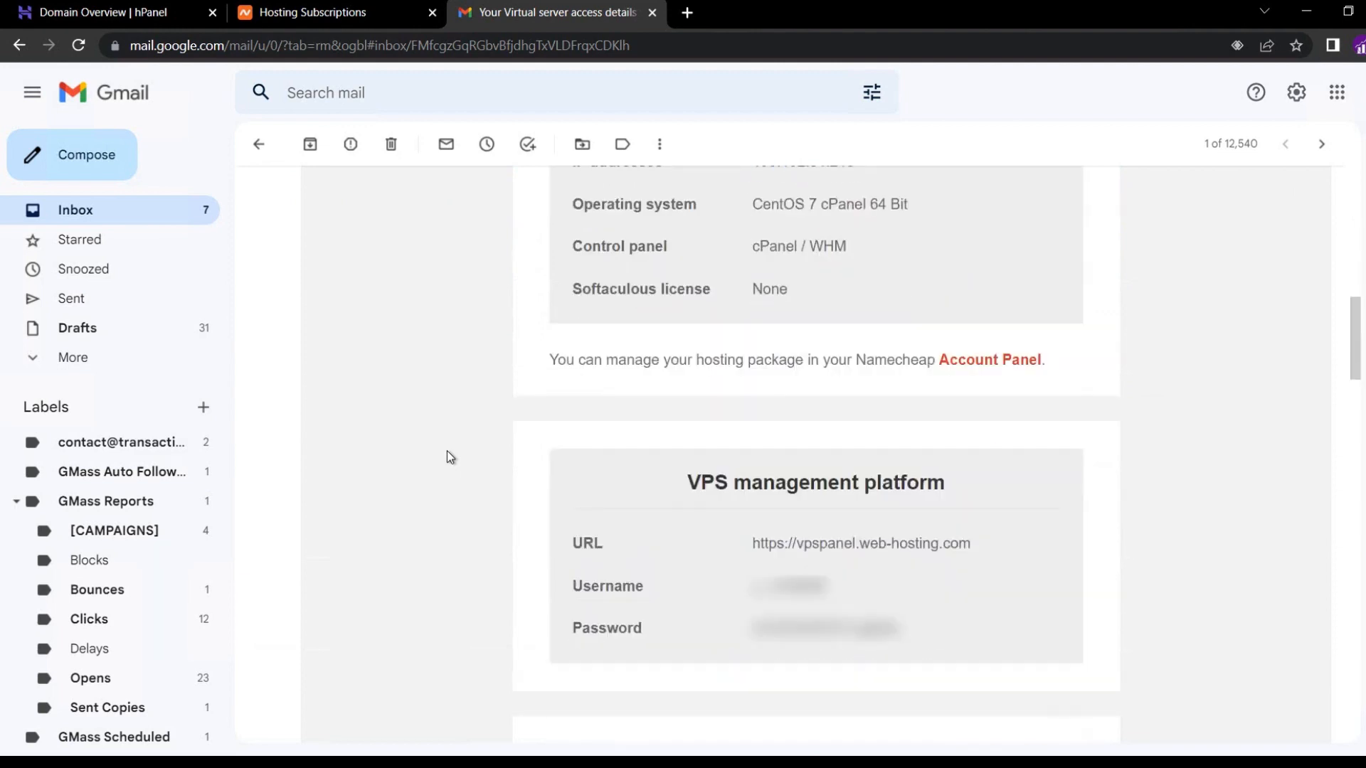
scroll(448, 455, "down", 4)
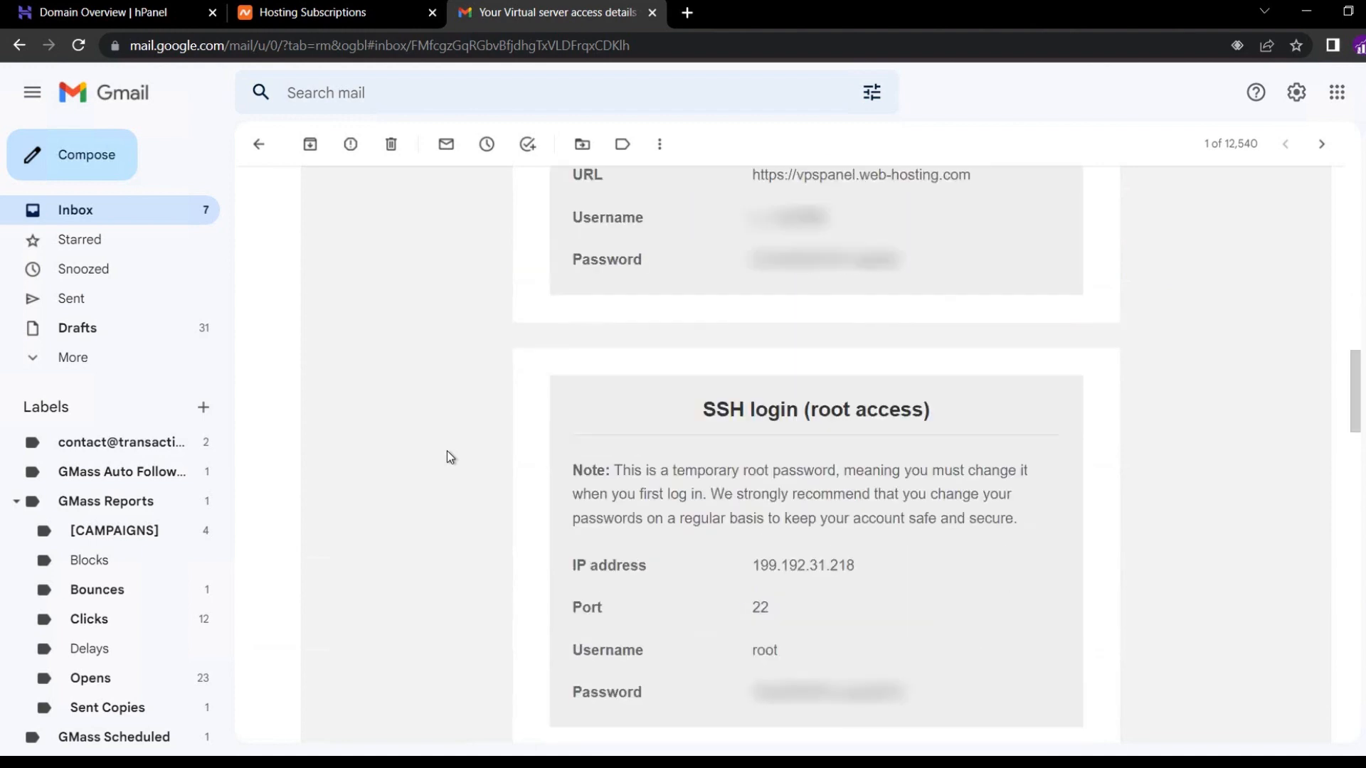
scroll(448, 455, "down", 3)
scroll(448, 456, "down", 4)
scroll(448, 455, "up", 1)
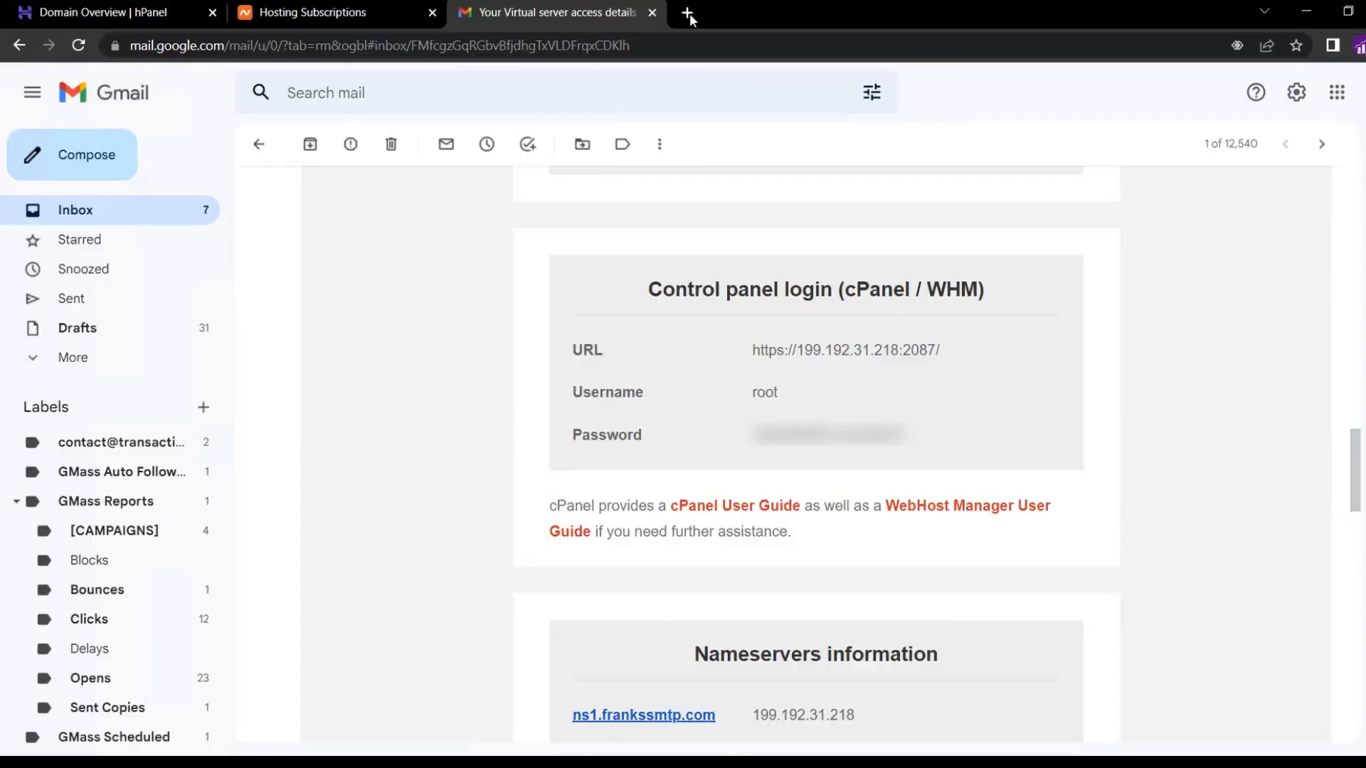
left_click(689, 12)
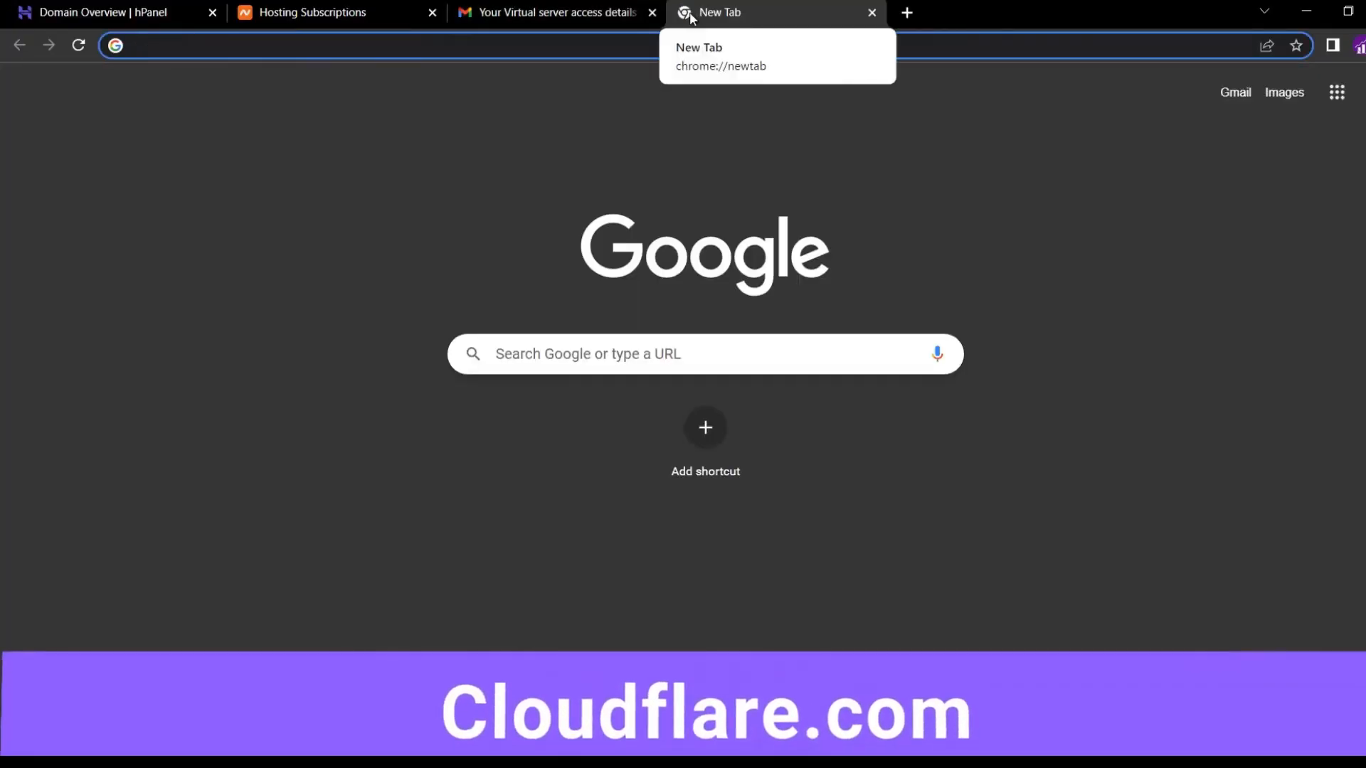
Load cloudflare.com and sign in with the account e-mail and password.
type("cloud")
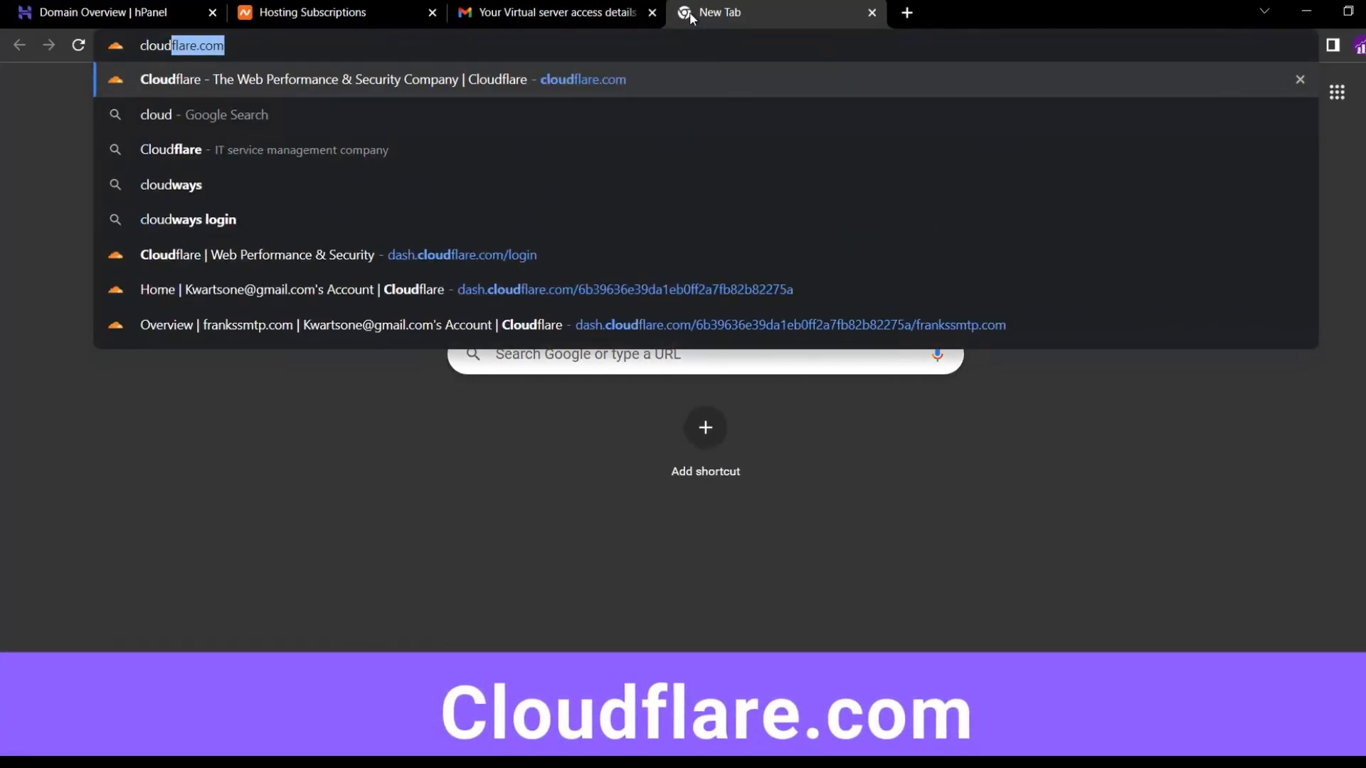
key("Return")
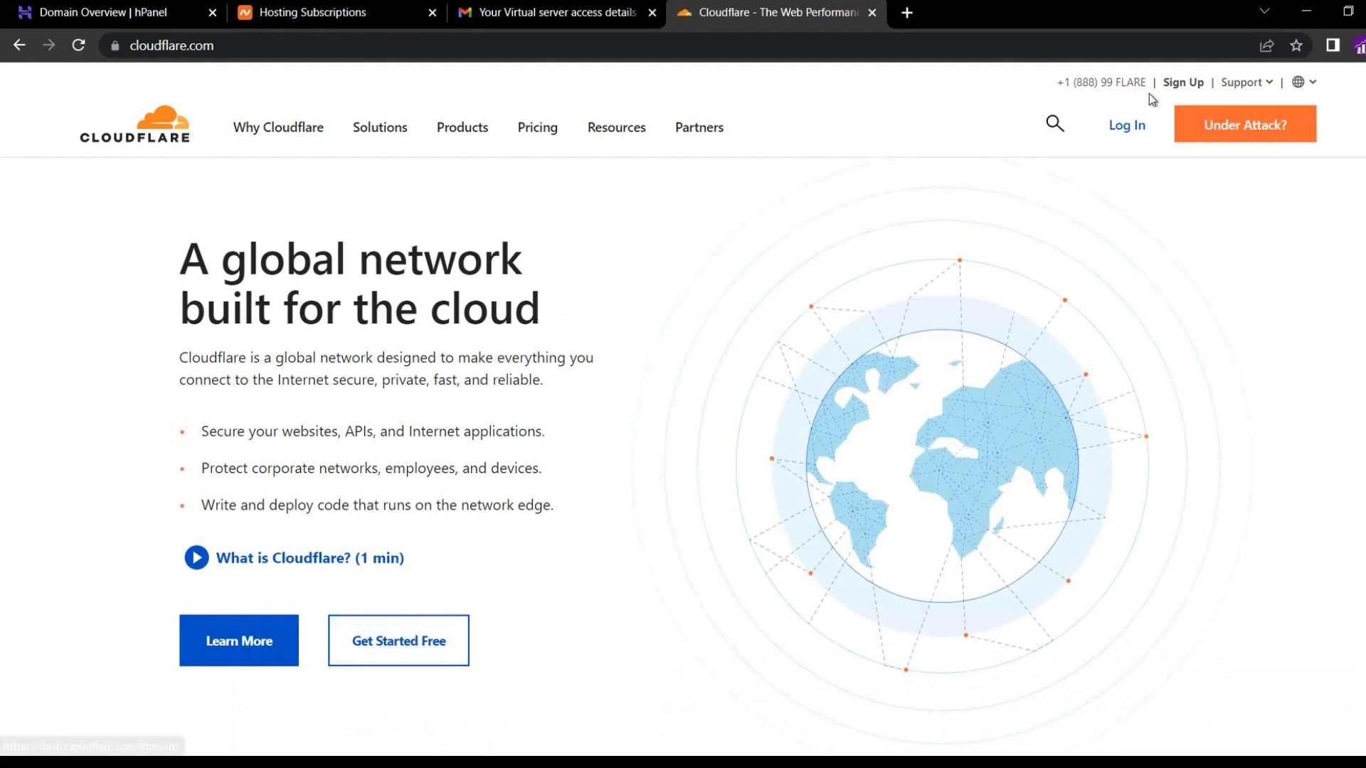
left_click(1133, 128)
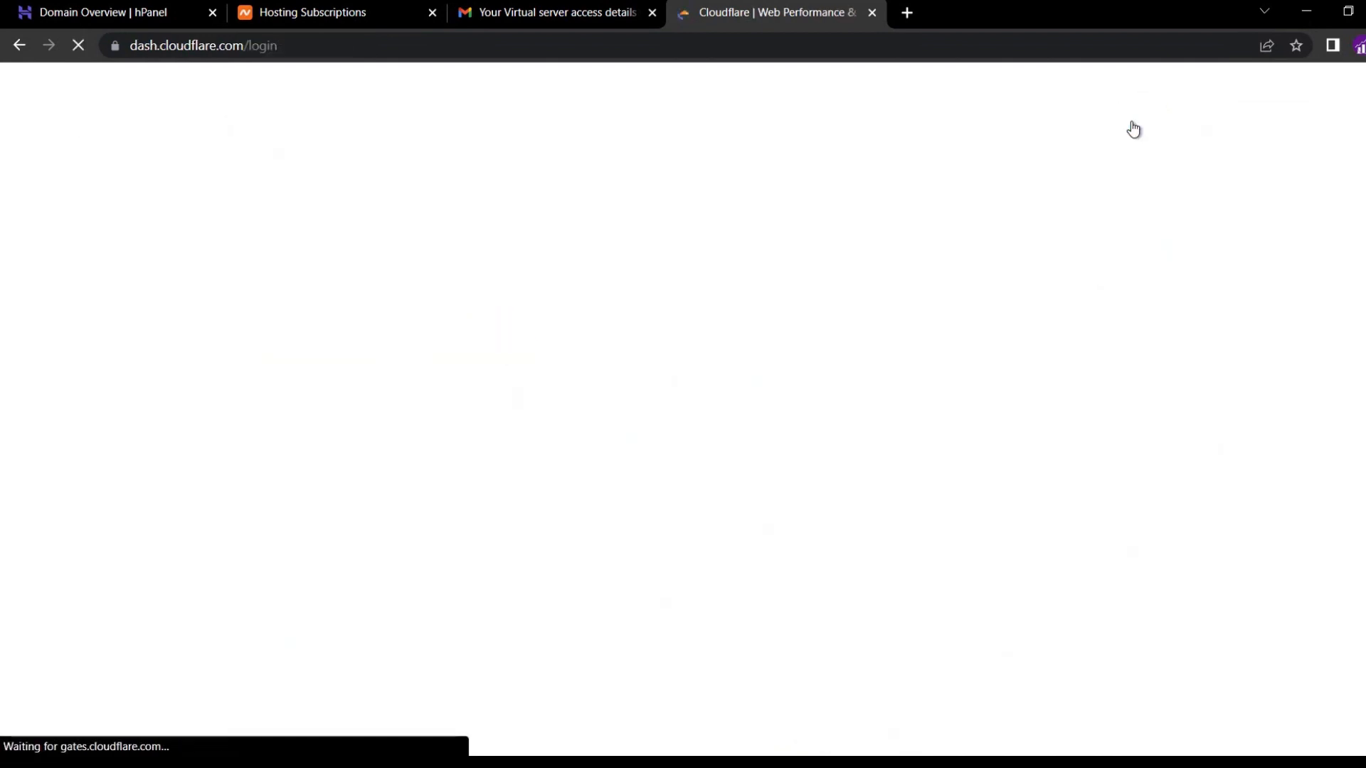
left_click(498, 269)
type("hostinger")
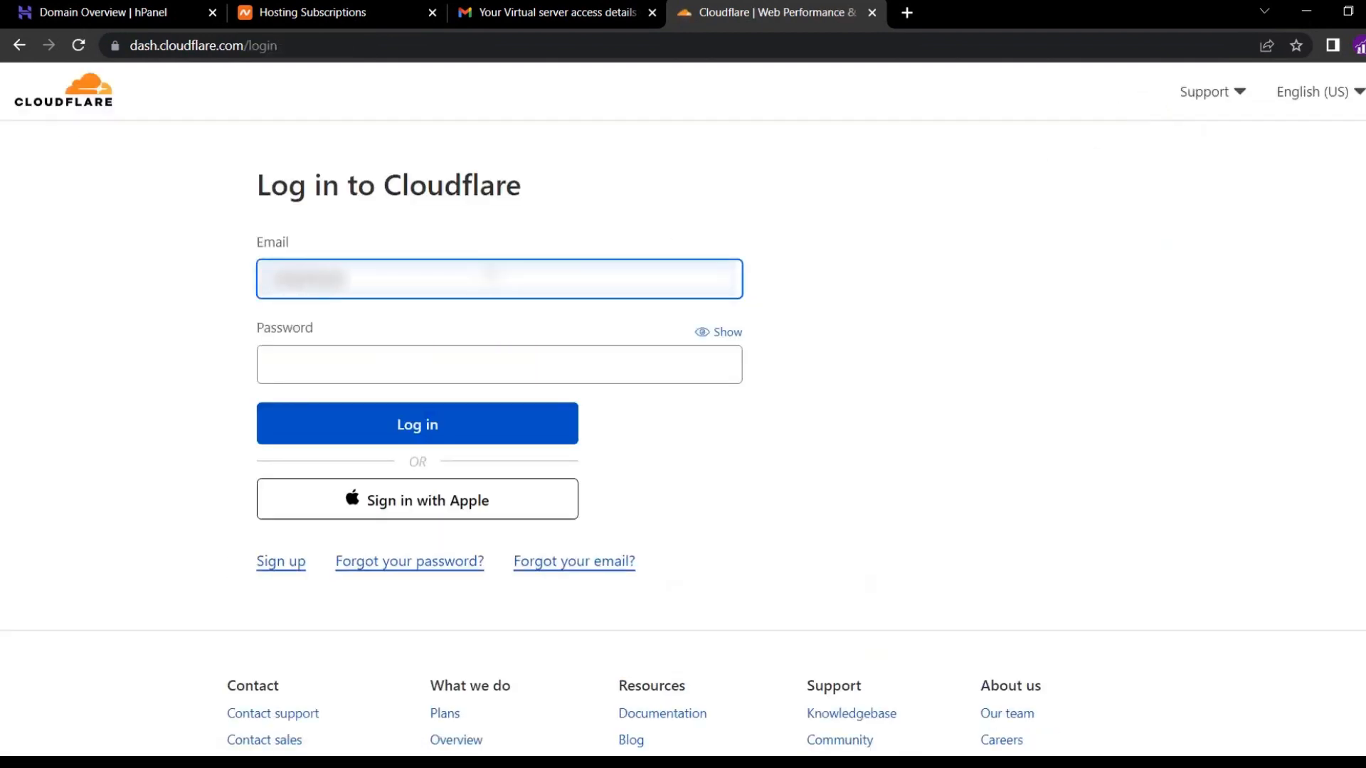
type("tutoria")
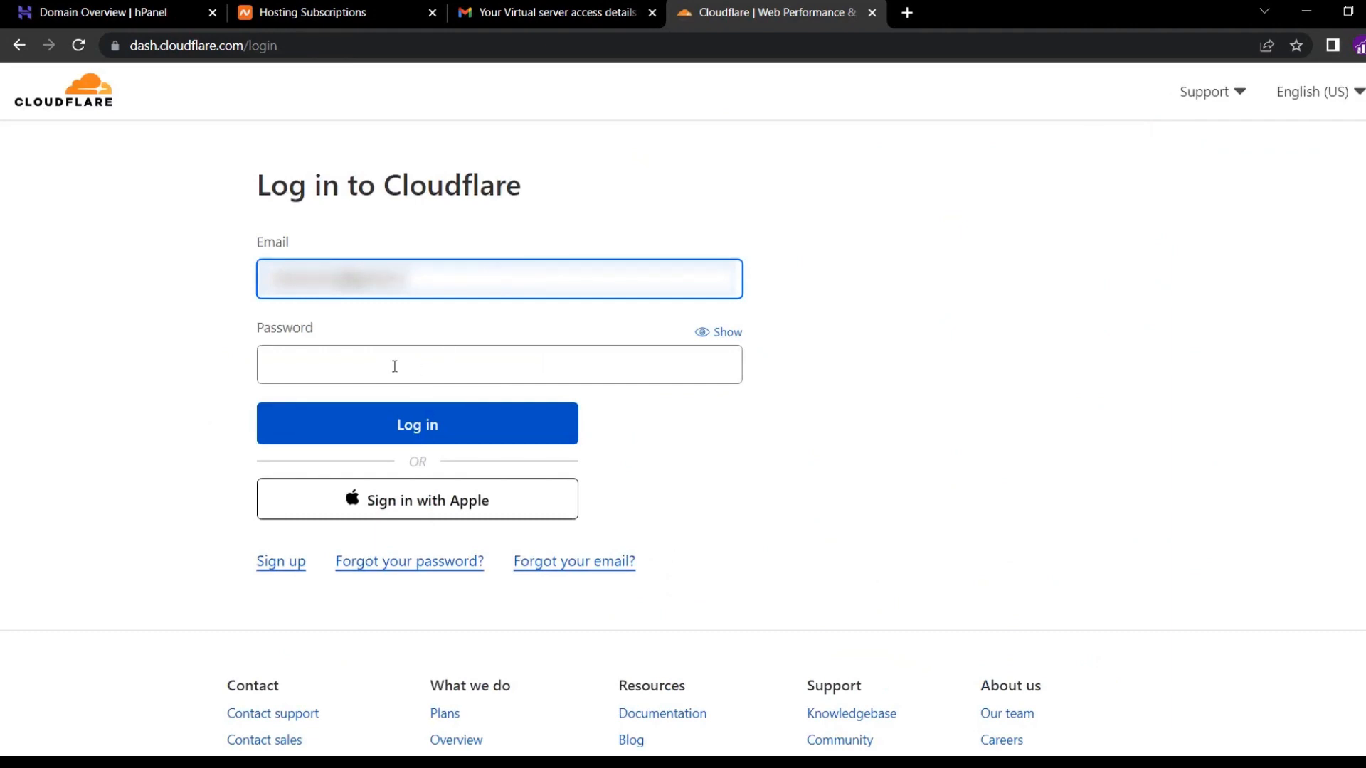
left_click(395, 366)
type("•••")
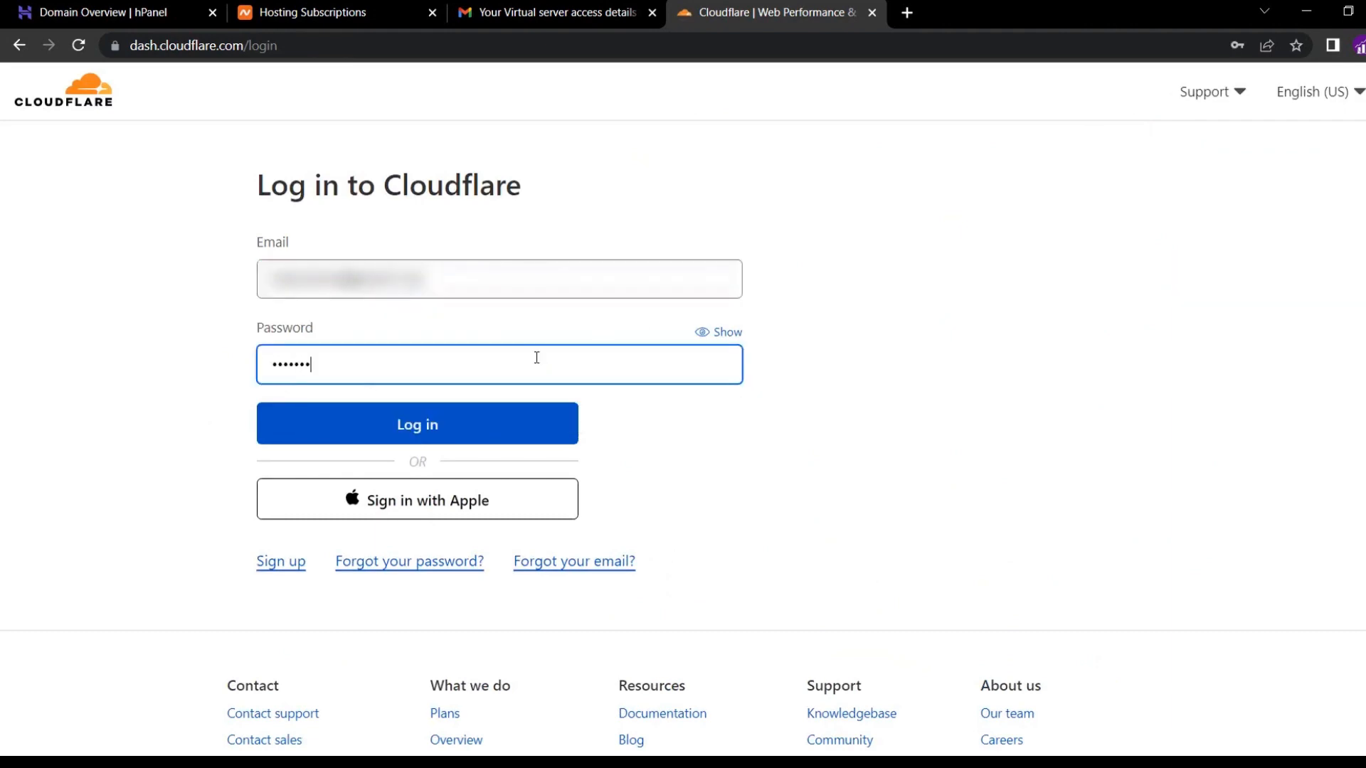
type("••••••••")
key("Return")
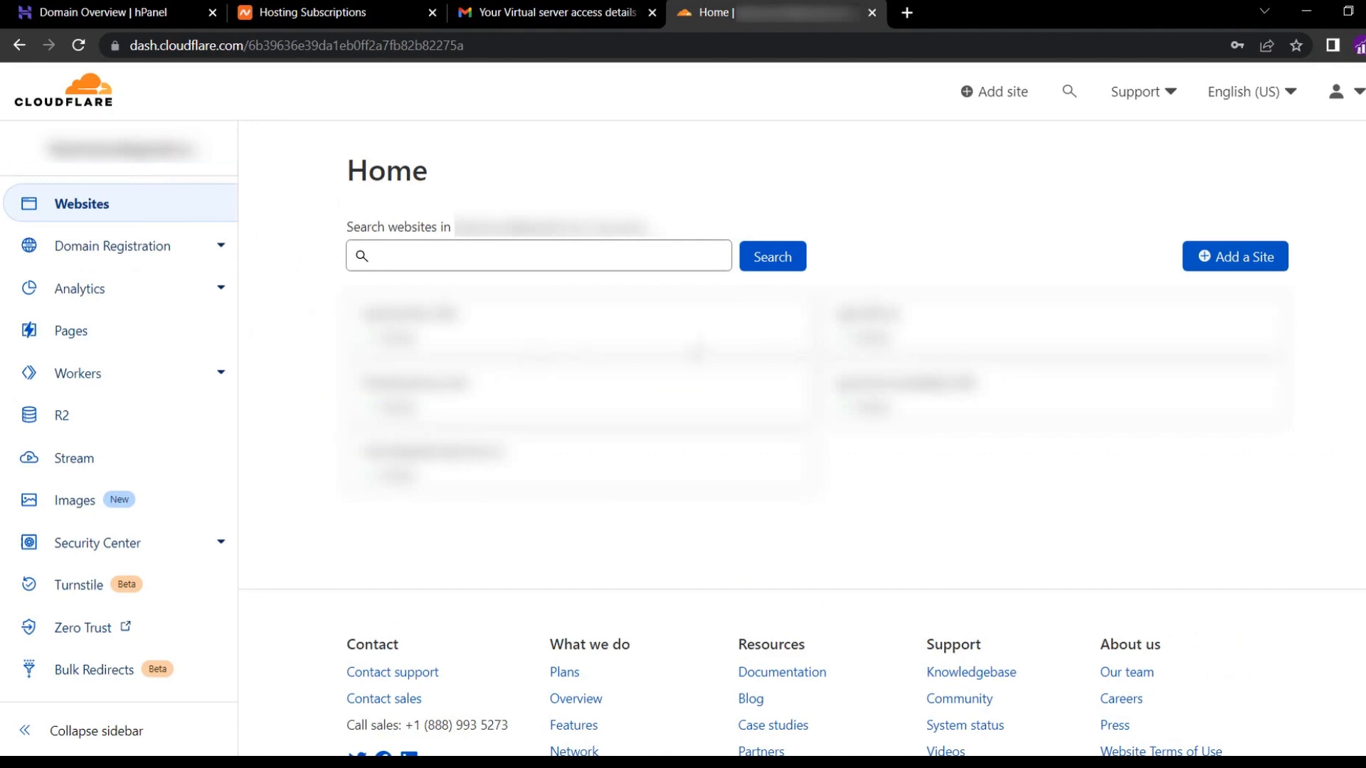
Add frankssmtp.com as a new Cloudflare site on the Free plan.
left_click(1213, 266)
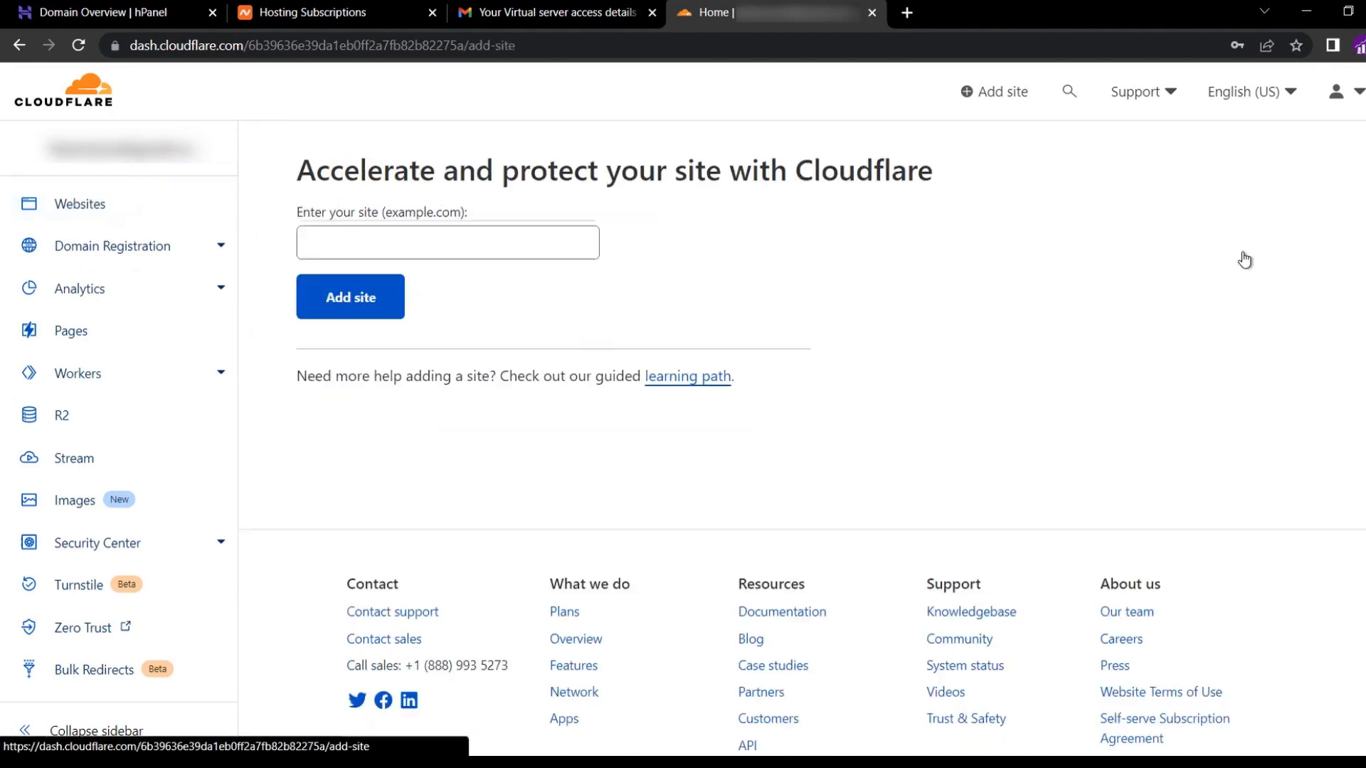
left_click(504, 246)
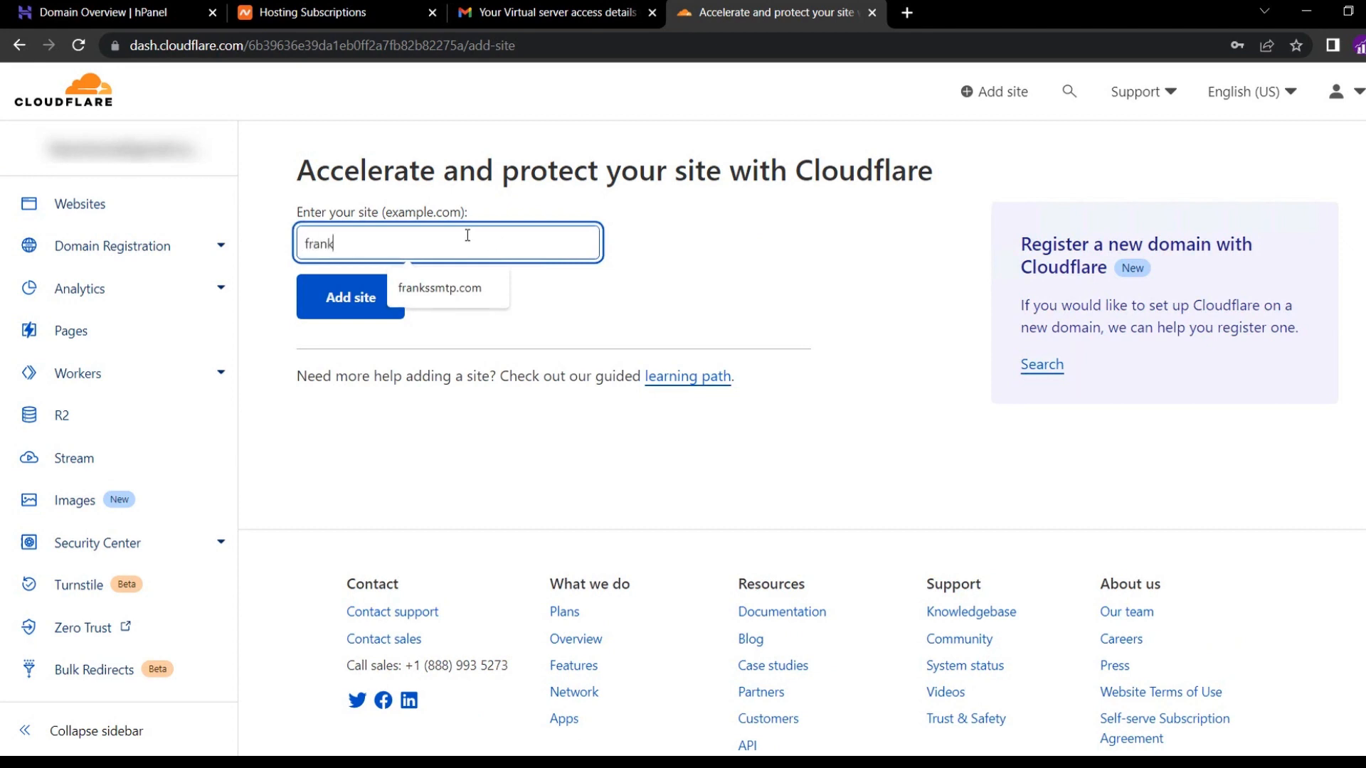
type("frankssmtp.com")
left_click(363, 292)
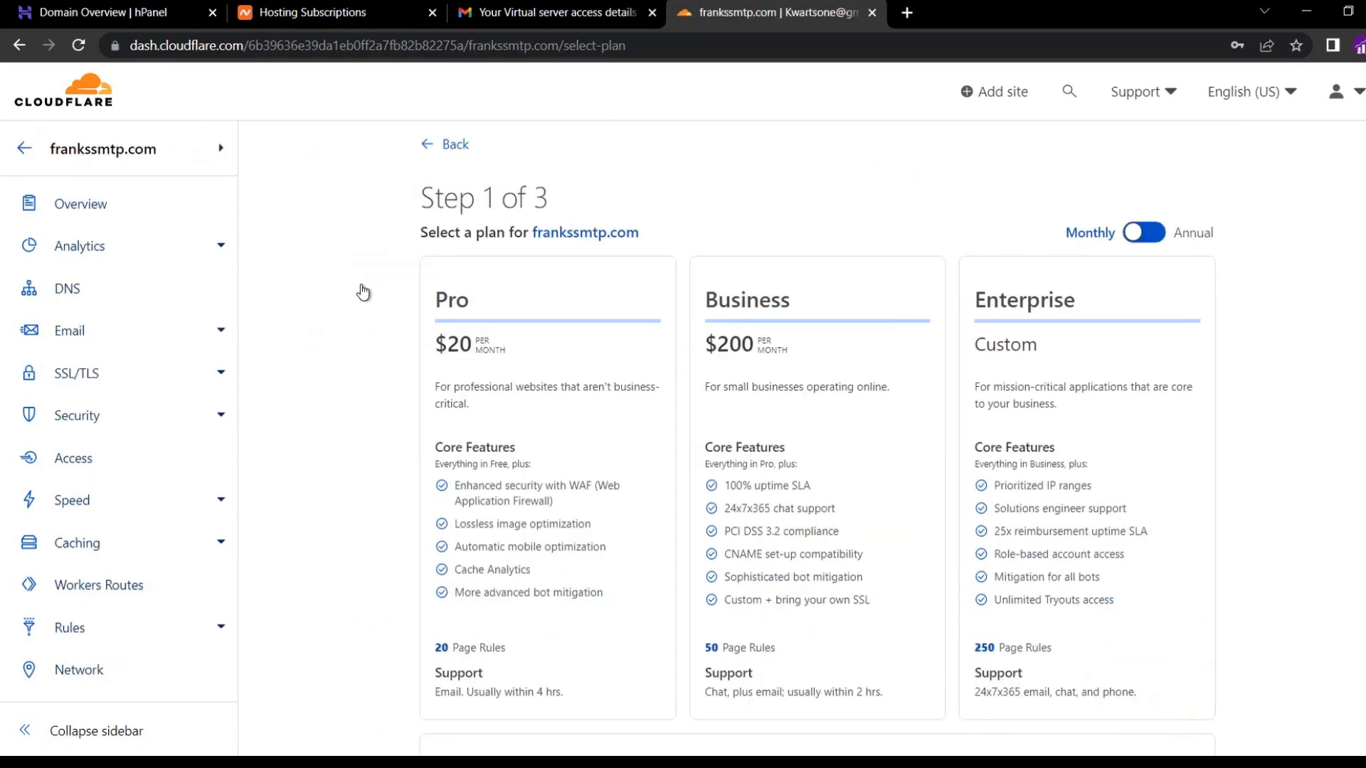
scroll(367, 404, "down", 4)
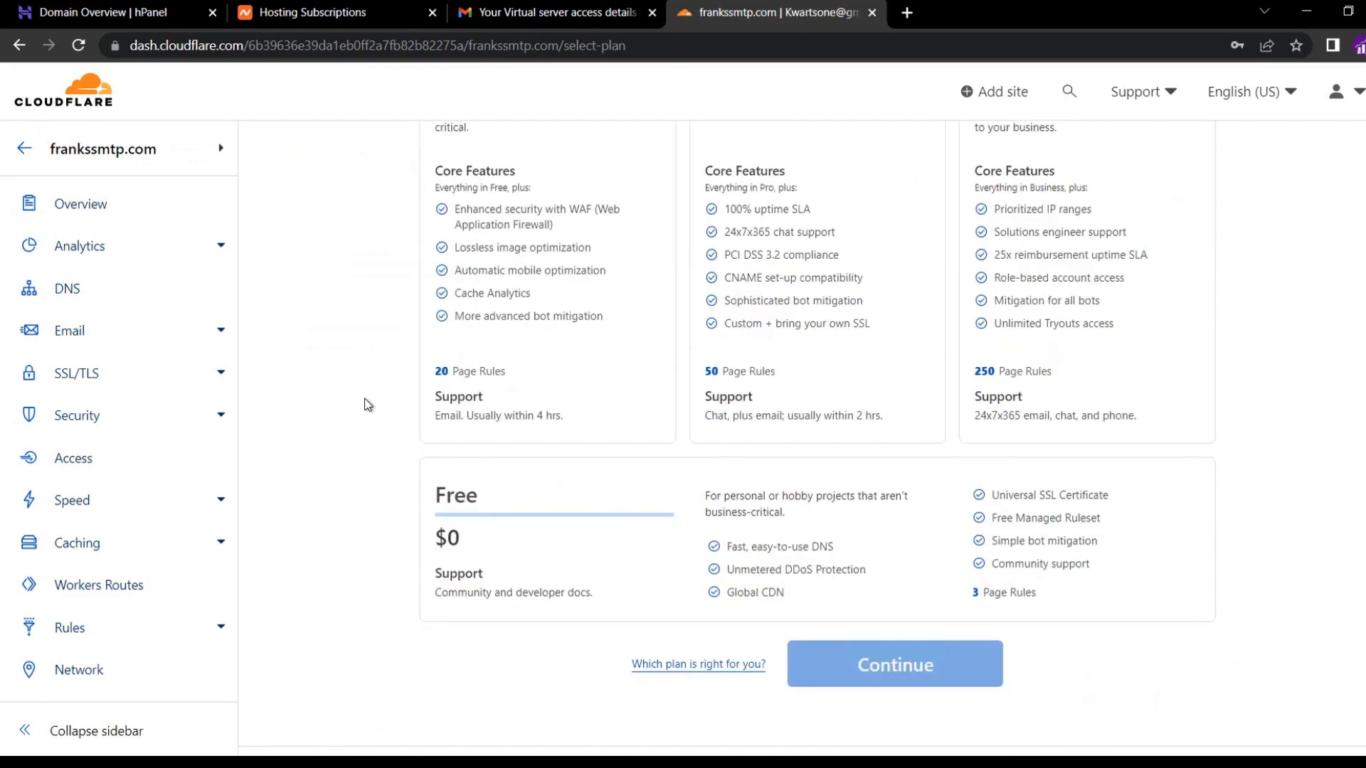
left_click(577, 530)
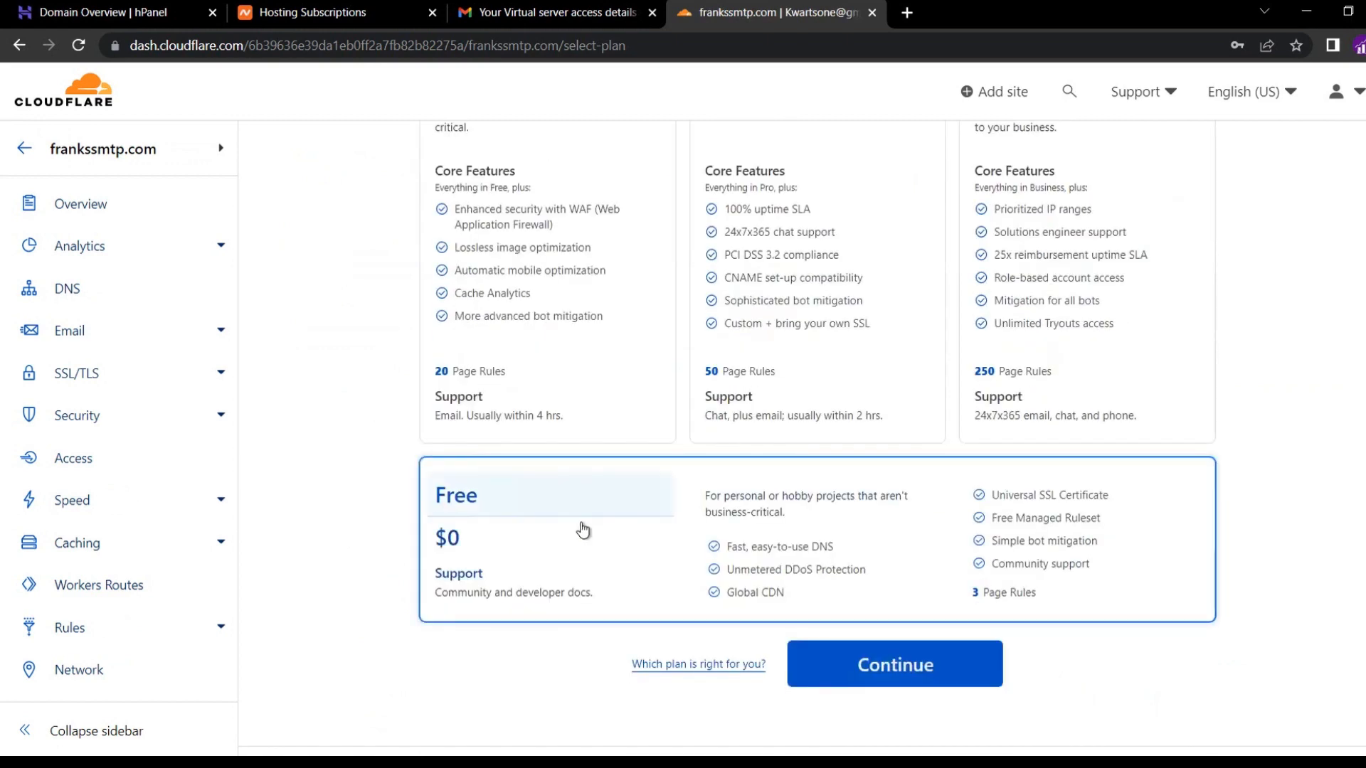
left_click(848, 682)
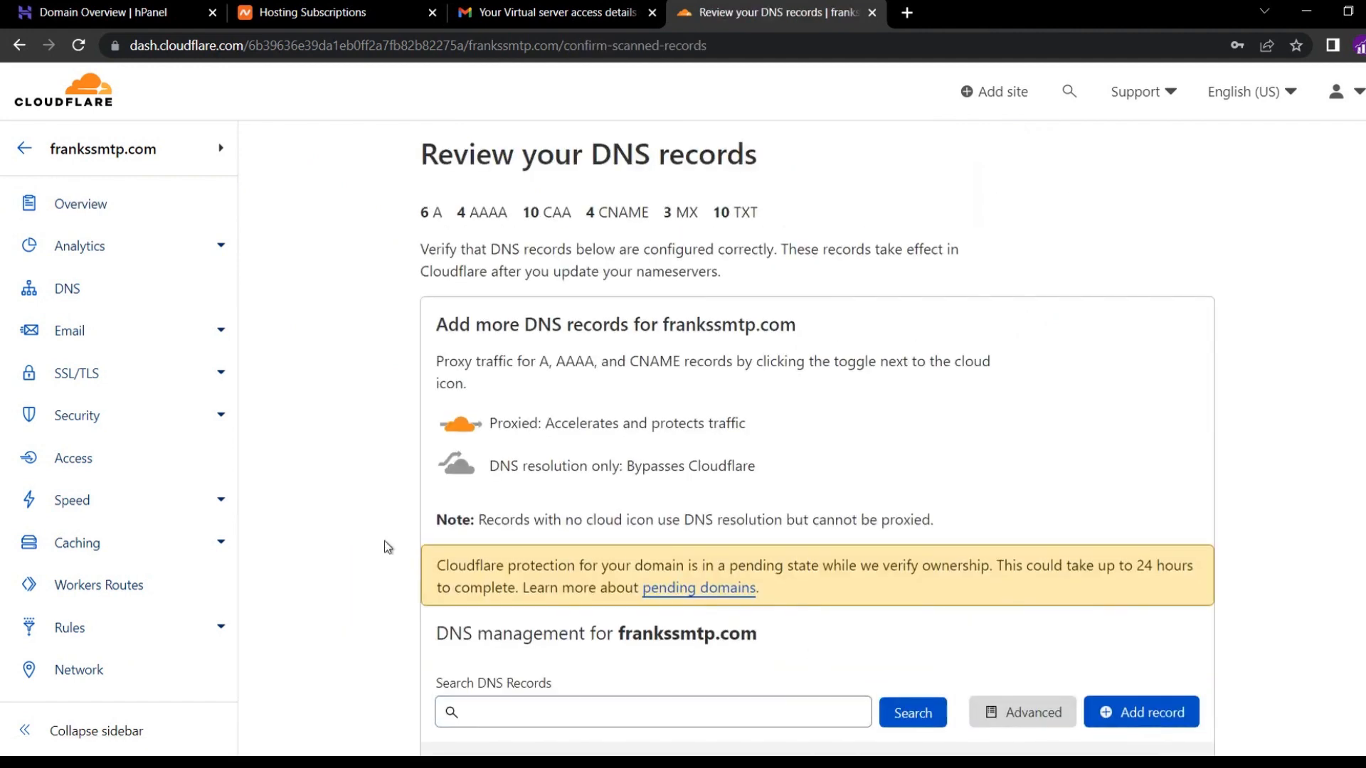
Delete every scanned DNS record for frankssmtp.com.
scroll(388, 547, "down", 4)
scroll(387, 548, "down", 1)
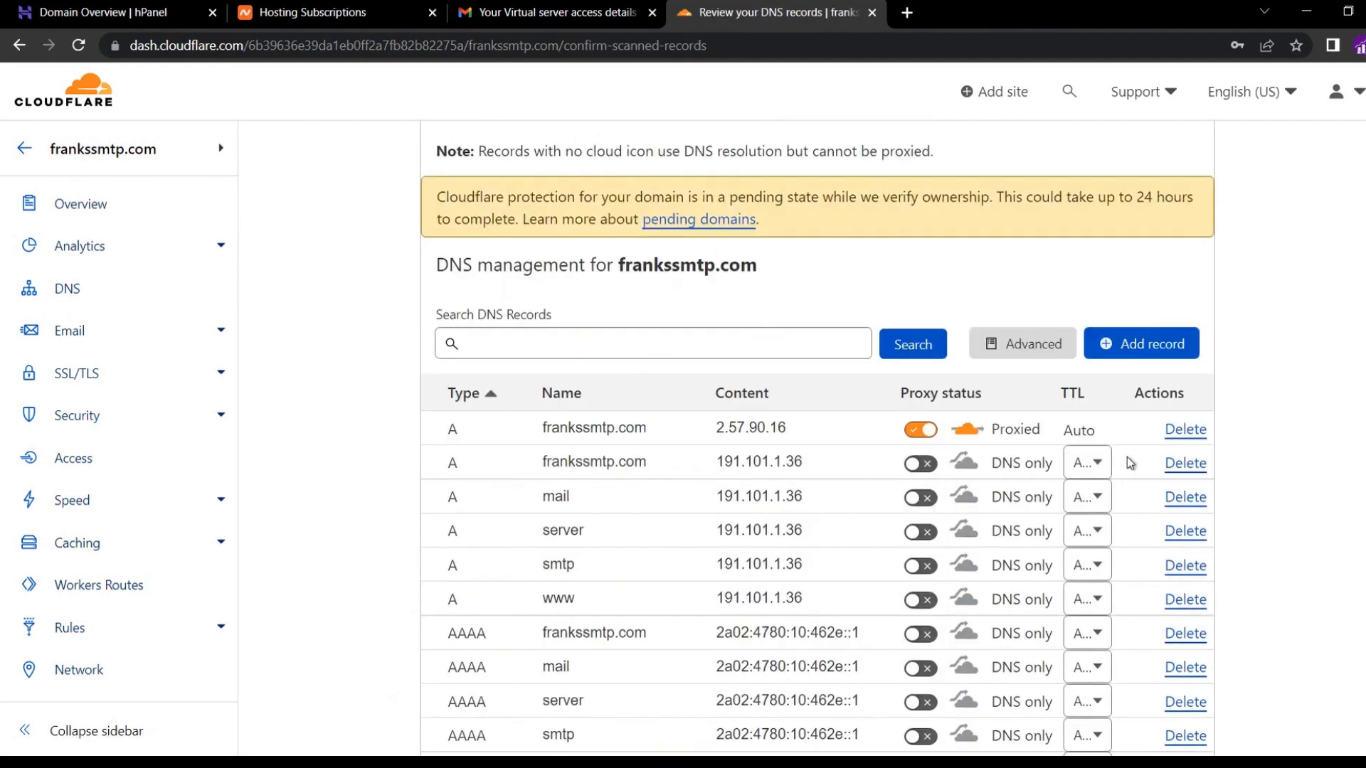
scroll(1131, 462, "down", 1)
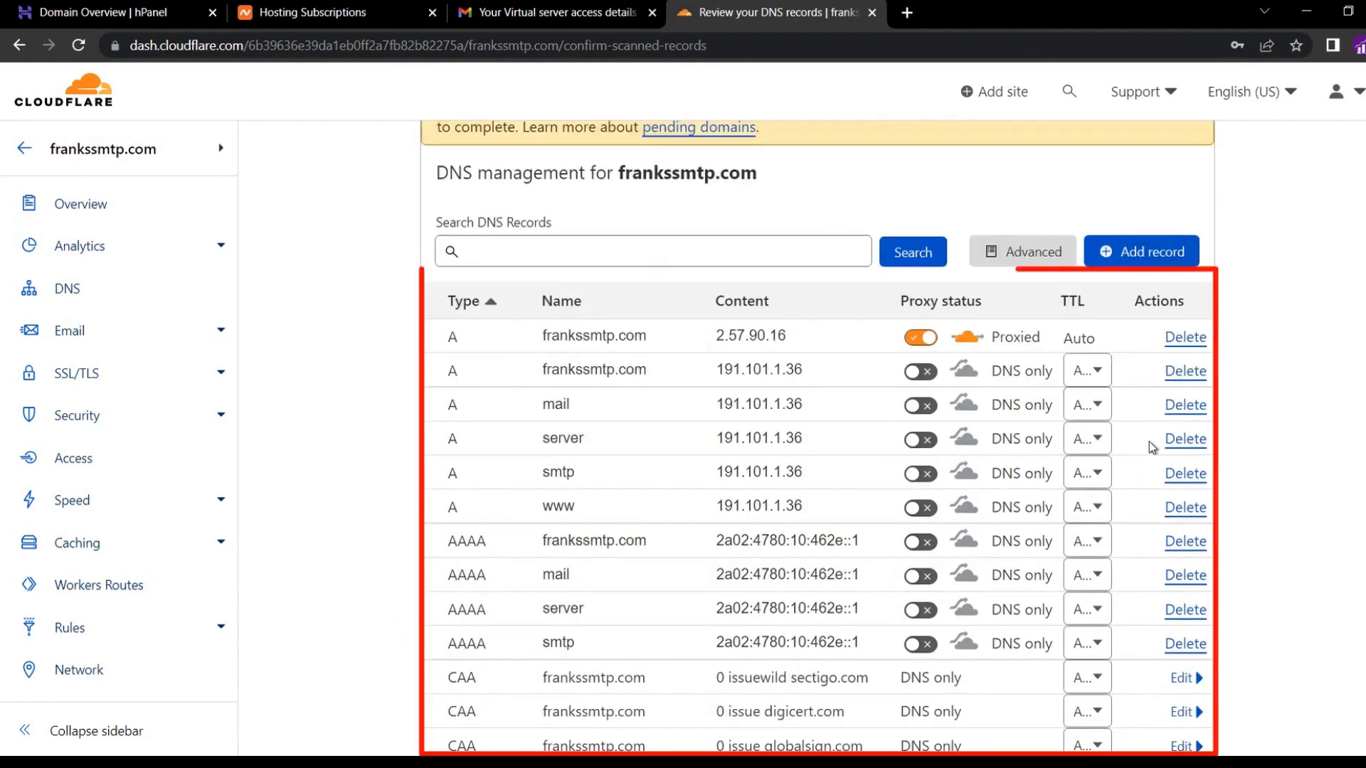
left_click(1177, 338)
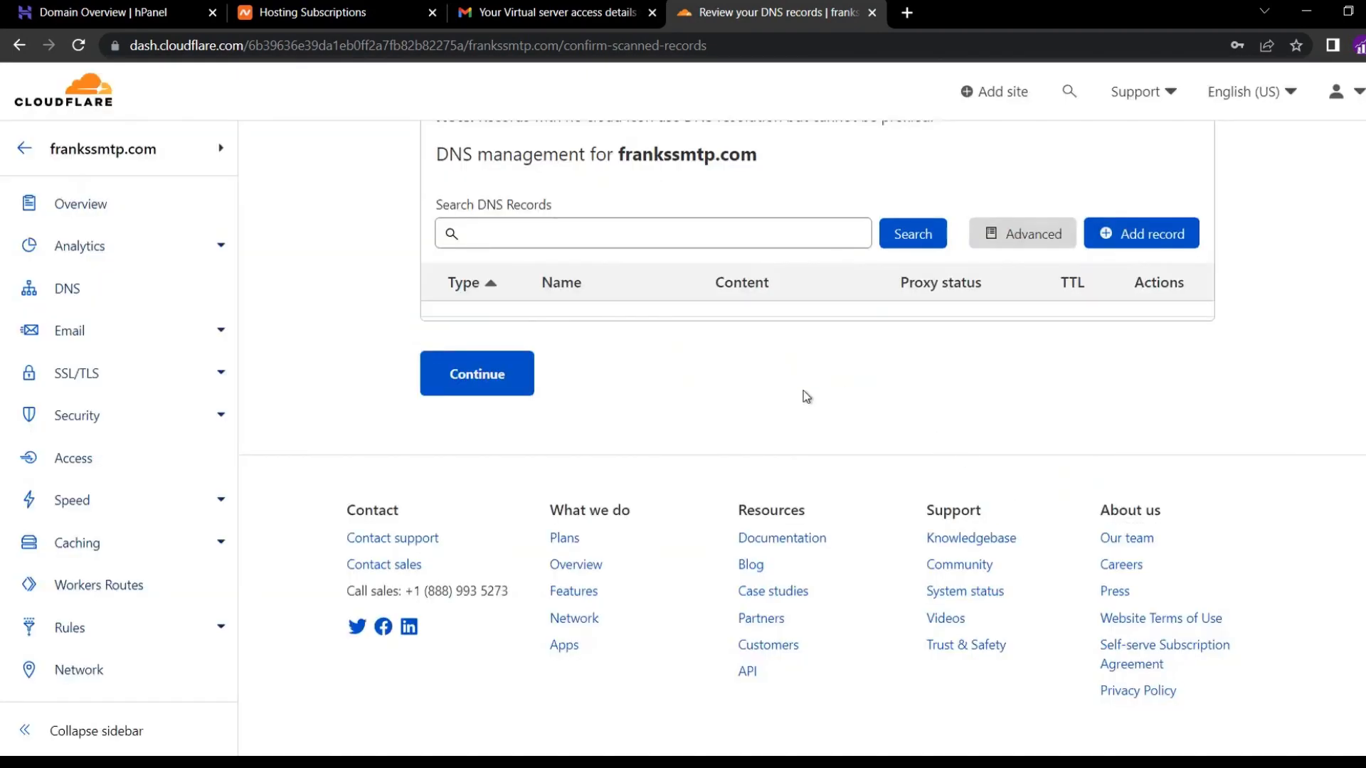
Skip adding records for now and copy the nameserver hattie.ns.cloudflare.com.
left_click(475, 388)
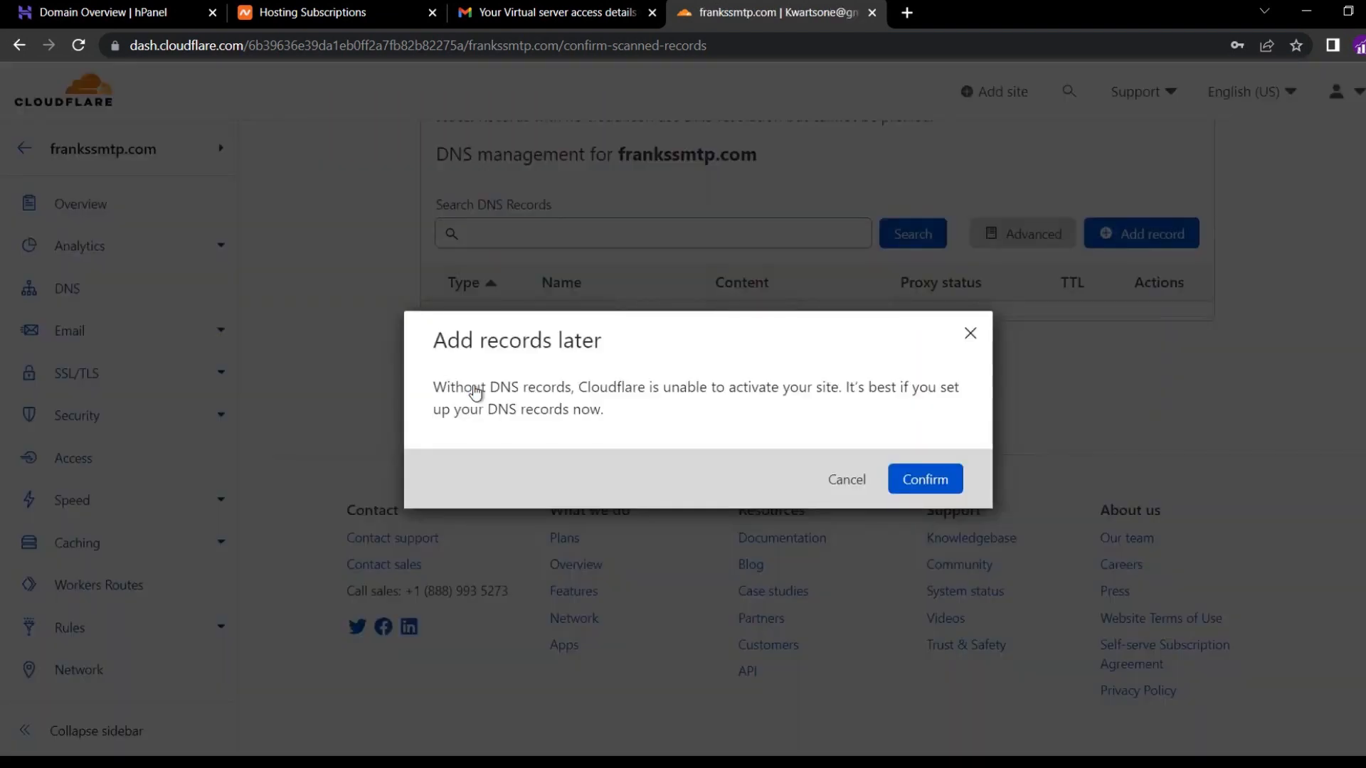
left_click(898, 477)
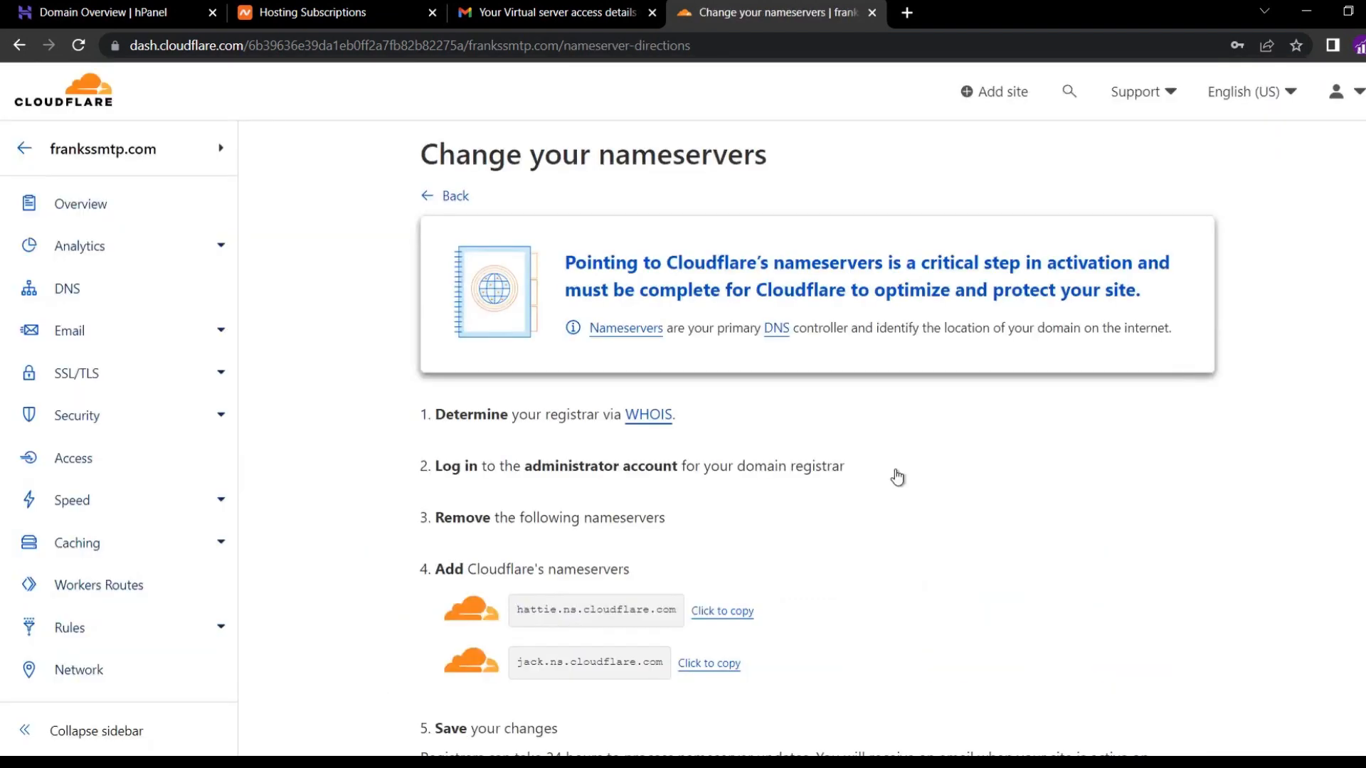
scroll(893, 527, "down", 1)
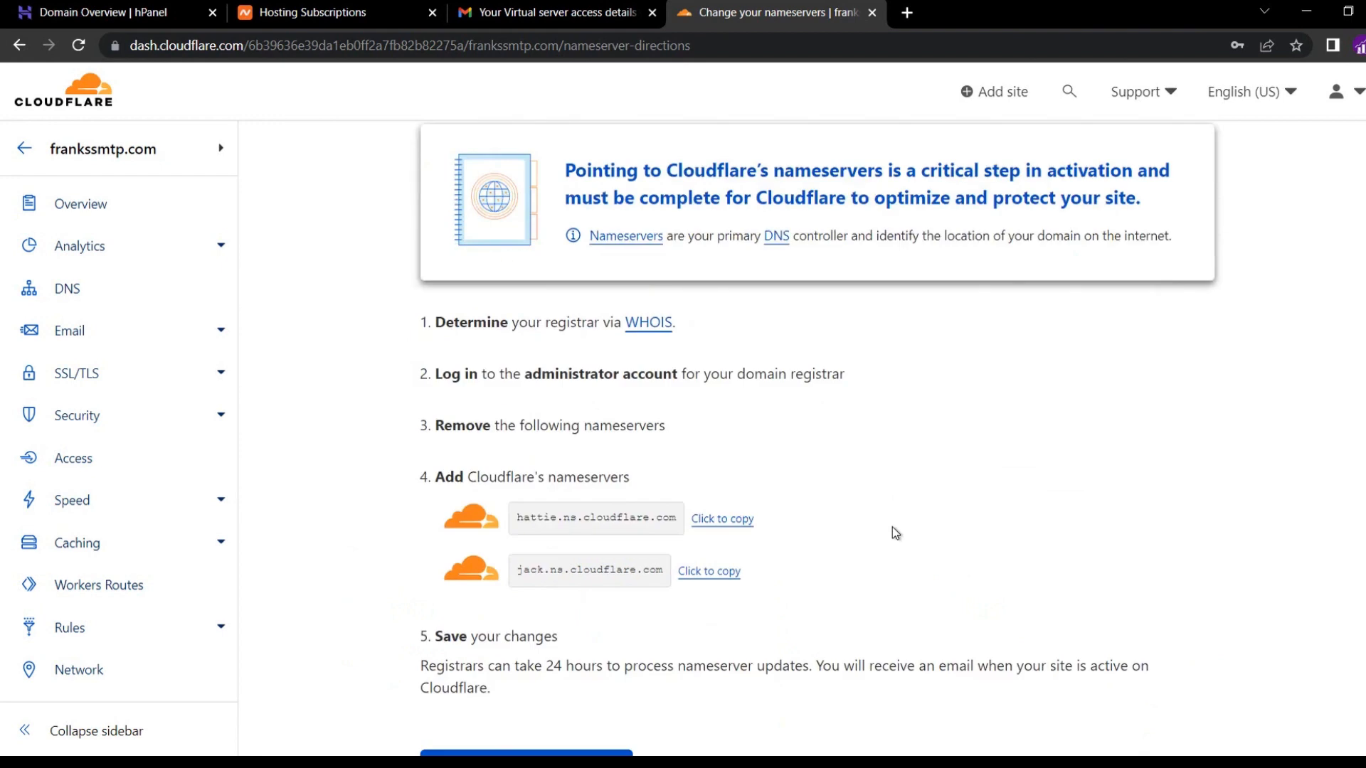
left_click(736, 525)
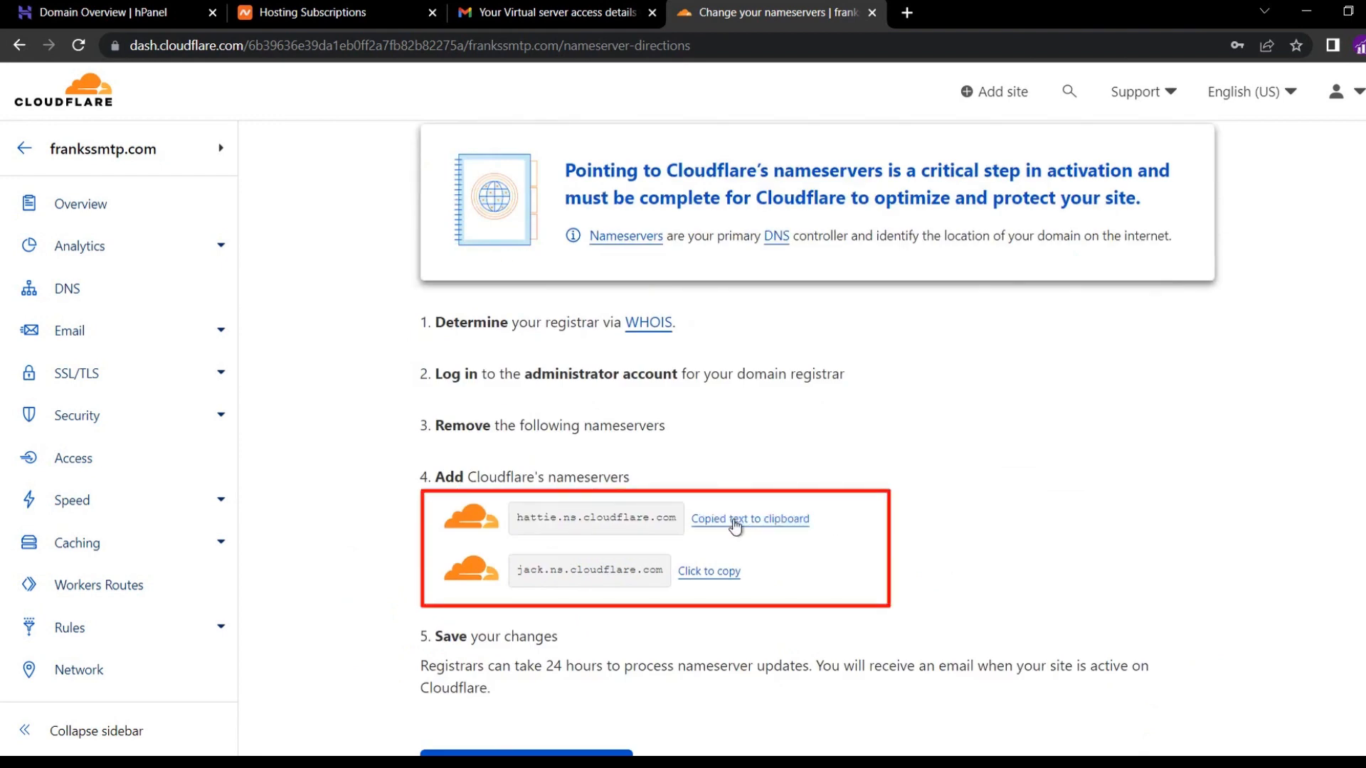
In Hostinger, switch frankssmtp.com to custom nameservers with hattie.ns.cloudflare.com as Nameserver 1.
left_click(143, 16)
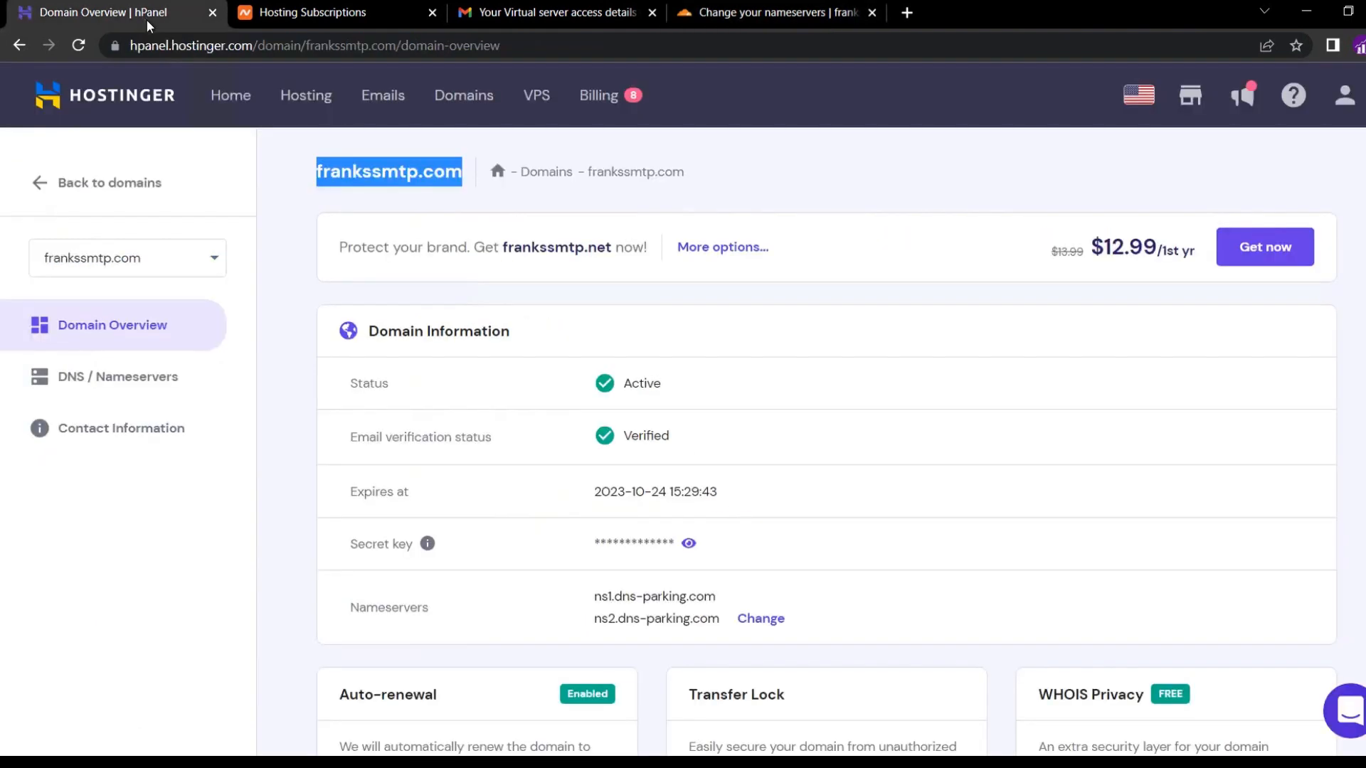
left_click(116, 384)
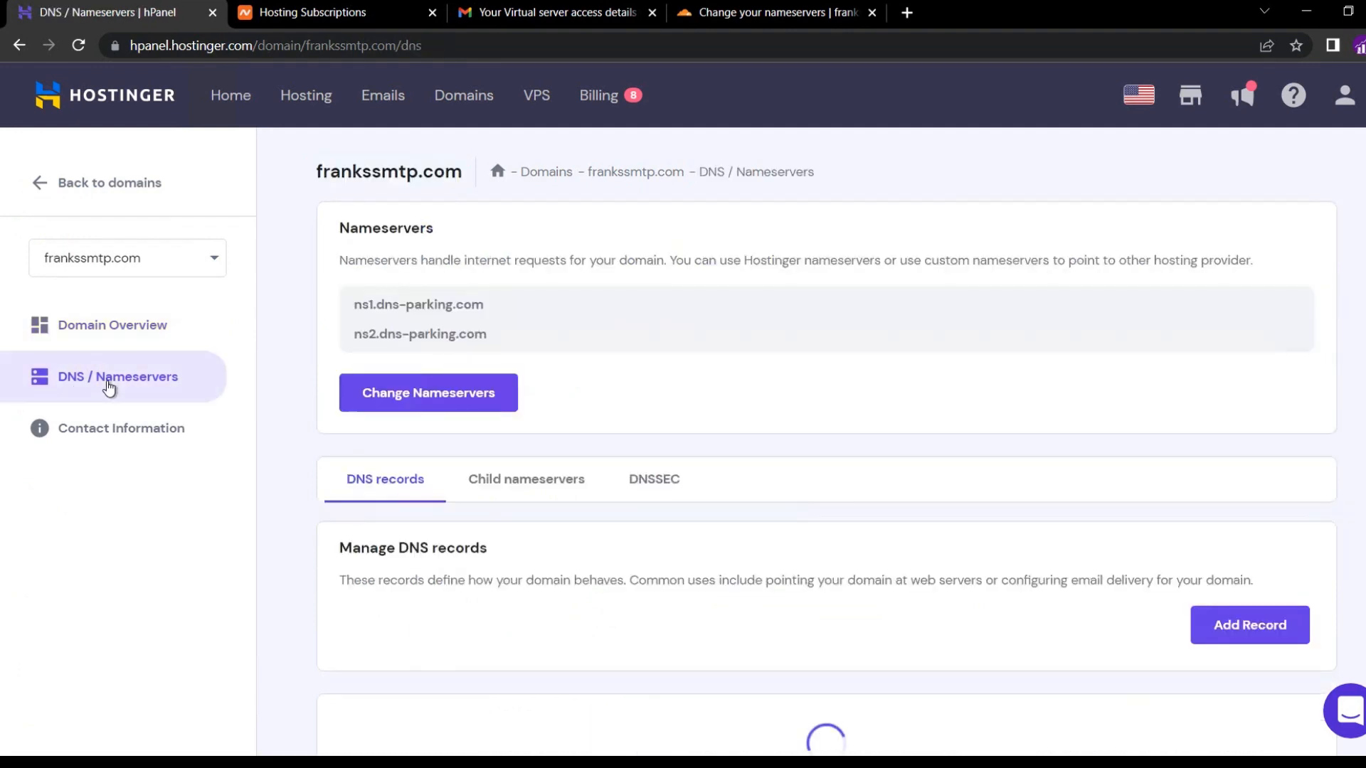
left_click(357, 402)
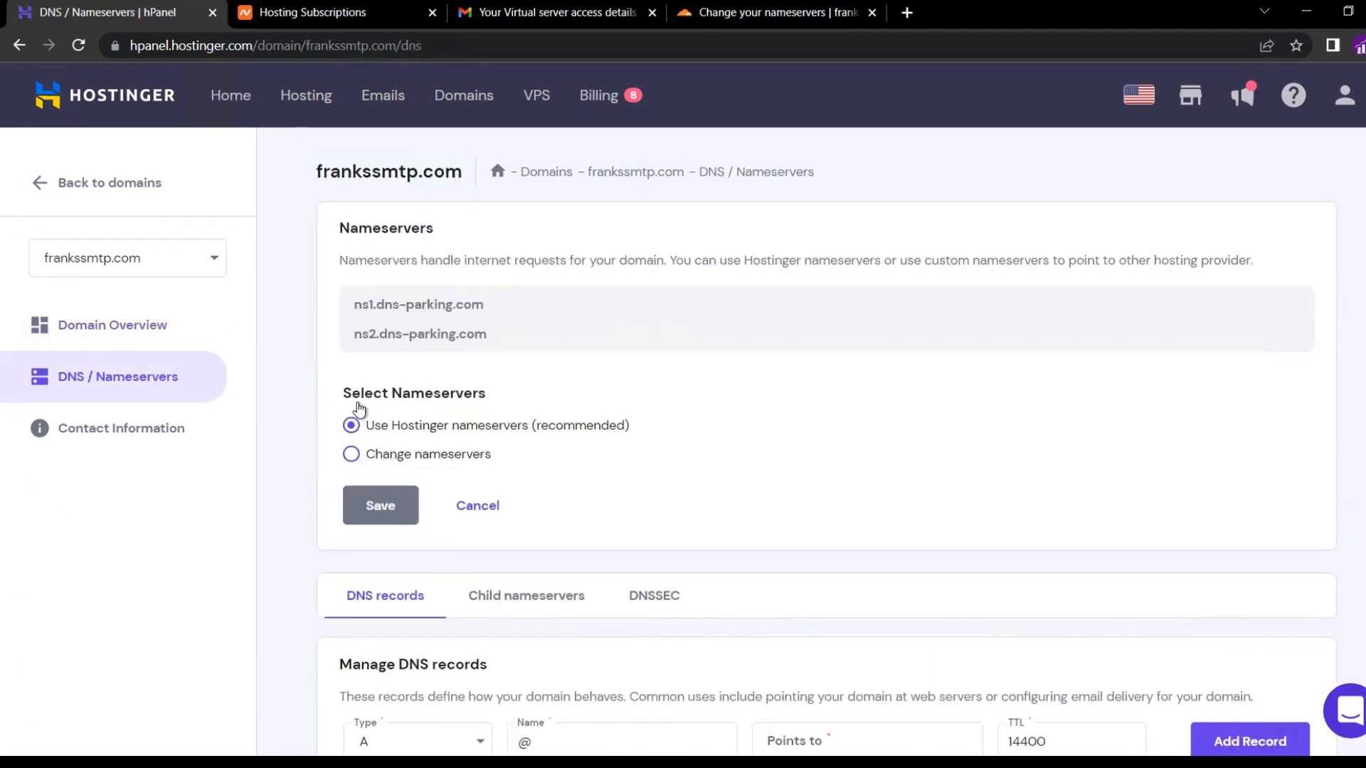
left_click(352, 455)
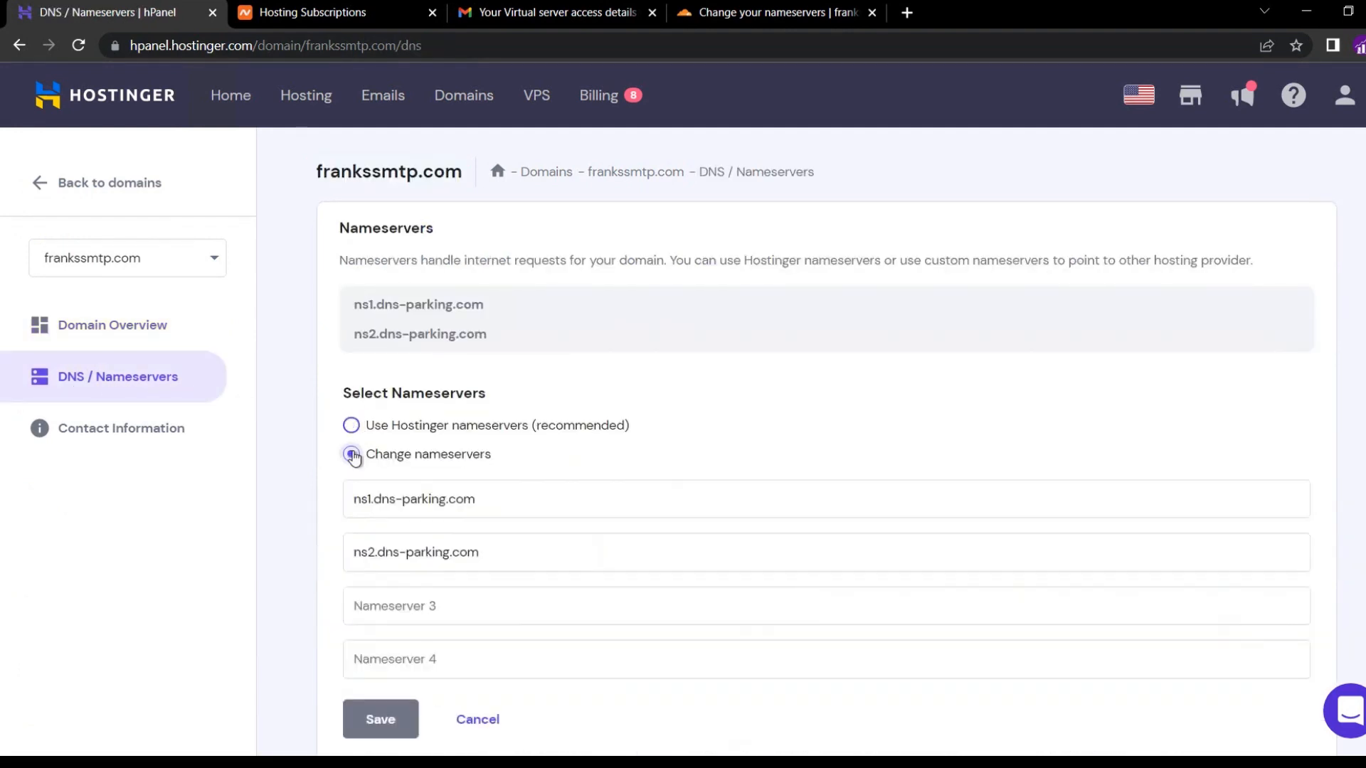
left_click(371, 492)
key("ctrl+a")
type("v")
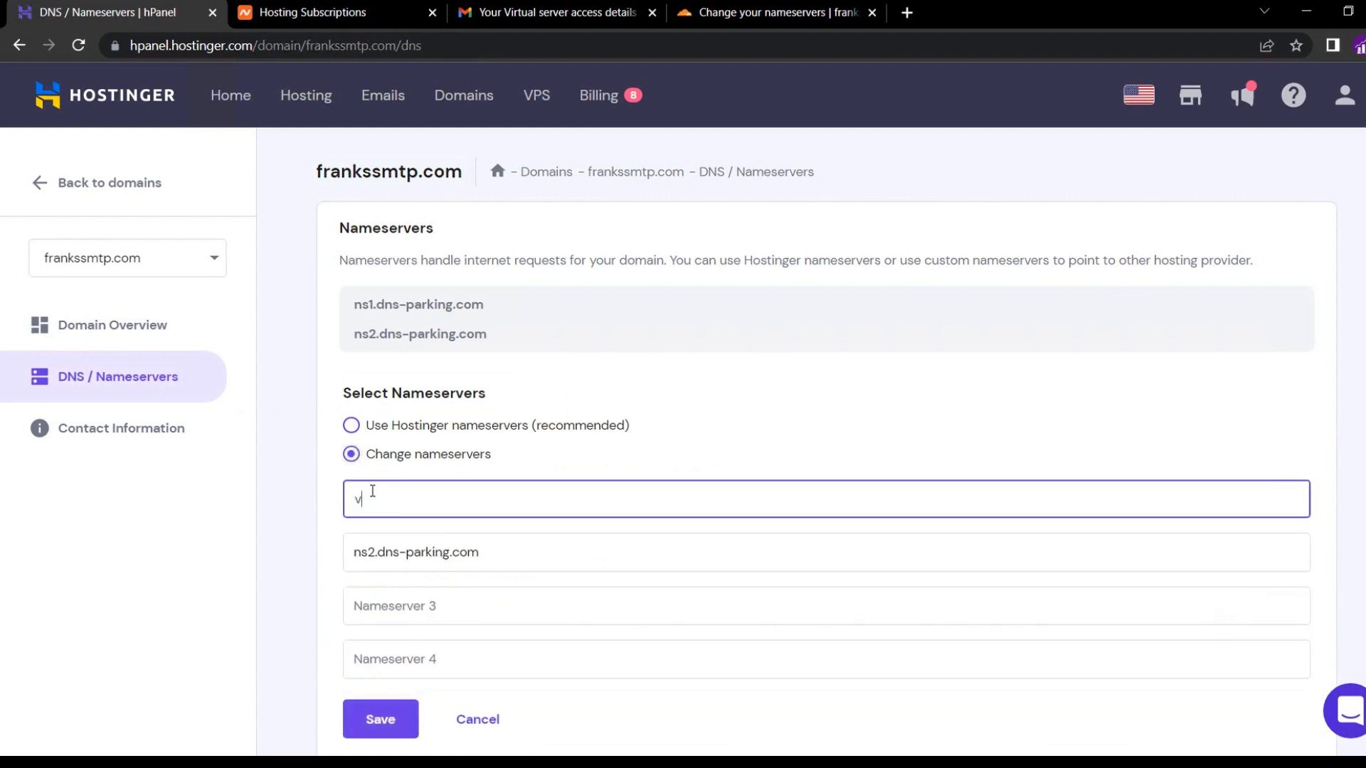
key("BackSpace")
key("ctrl+v")
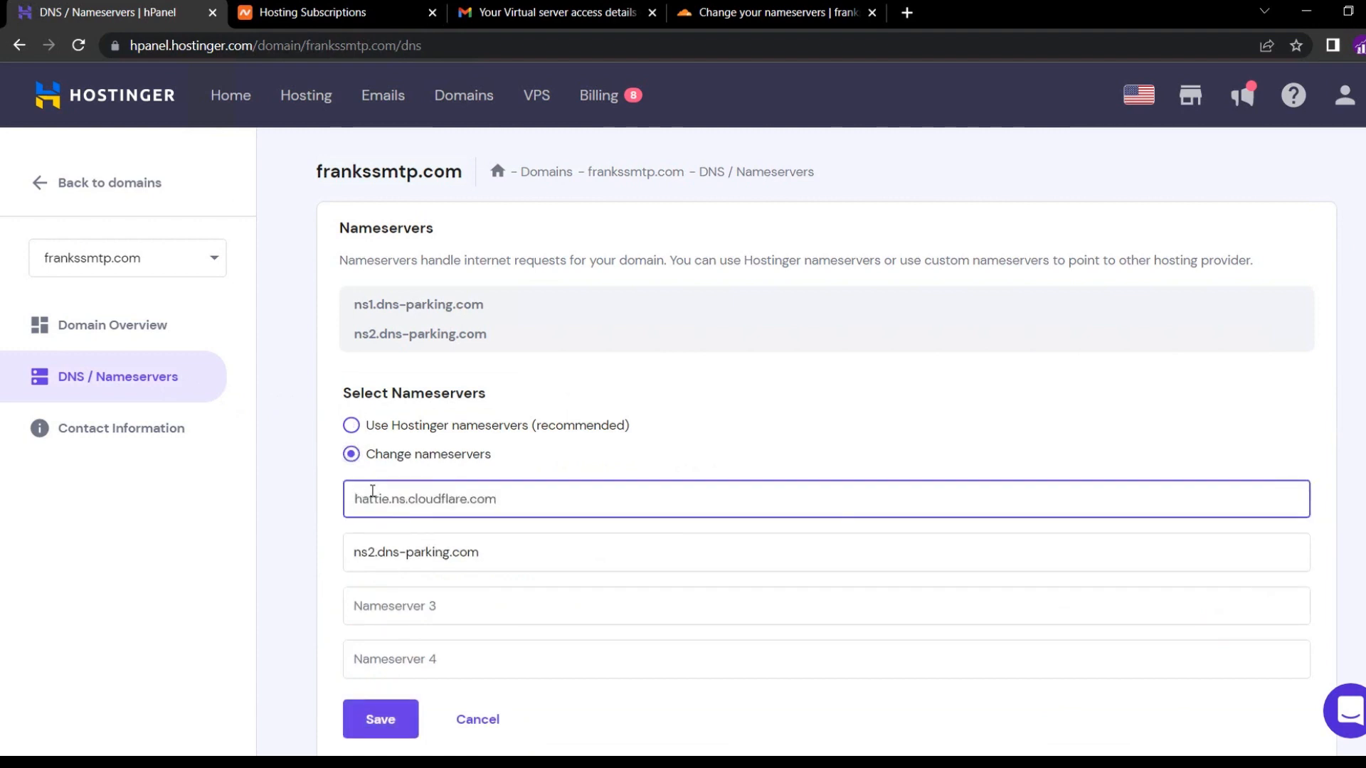
Set Nameserver 2 to jack.ns.cloudflare.com and save the nameserver change.
left_click(736, 19)
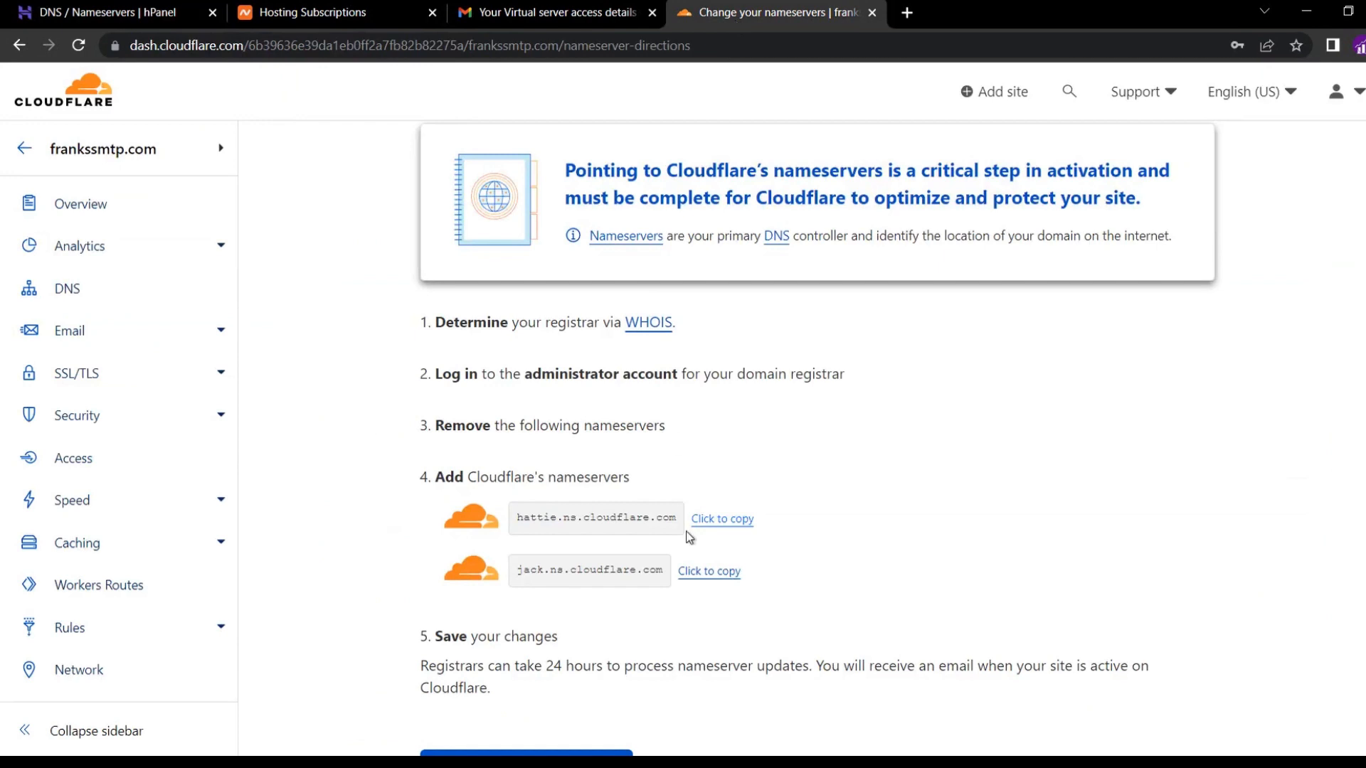
left_click(695, 576)
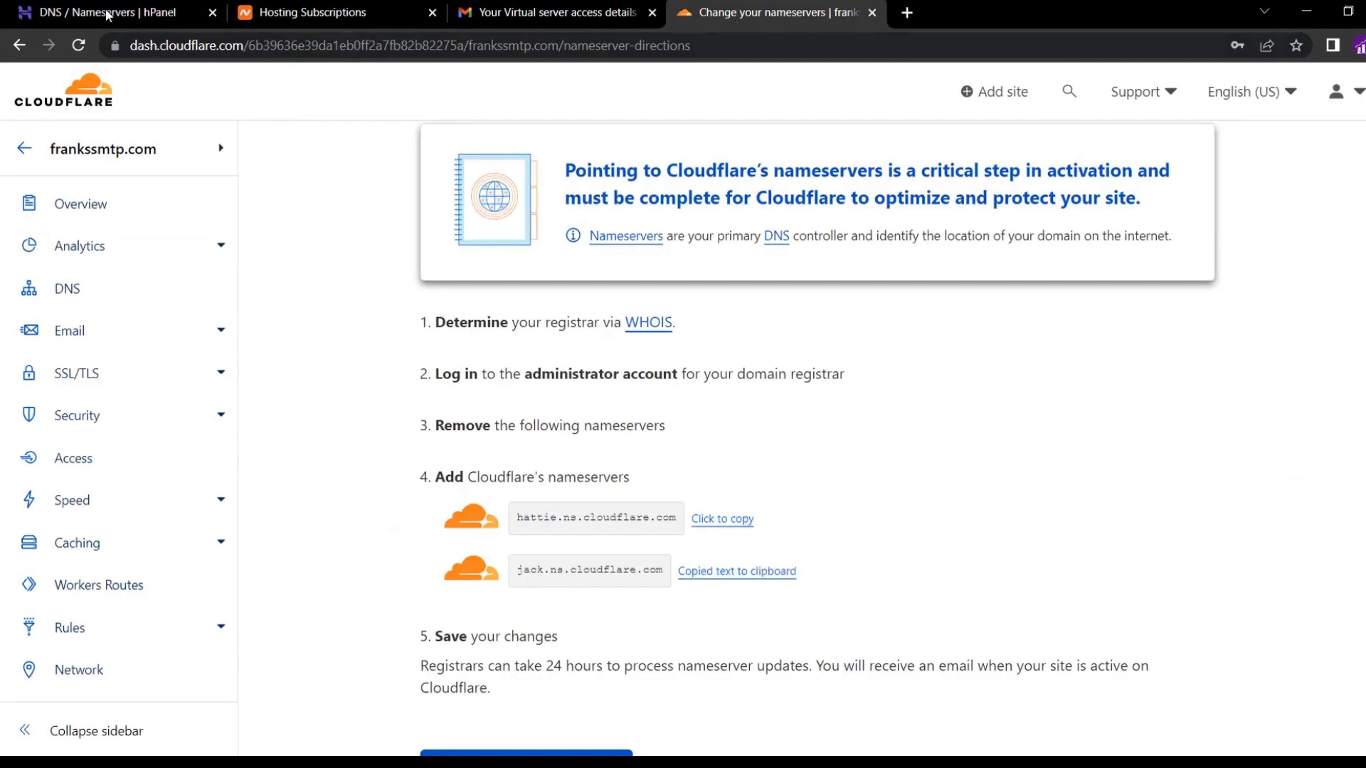
left_click(106, 13)
triple_click(402, 542)
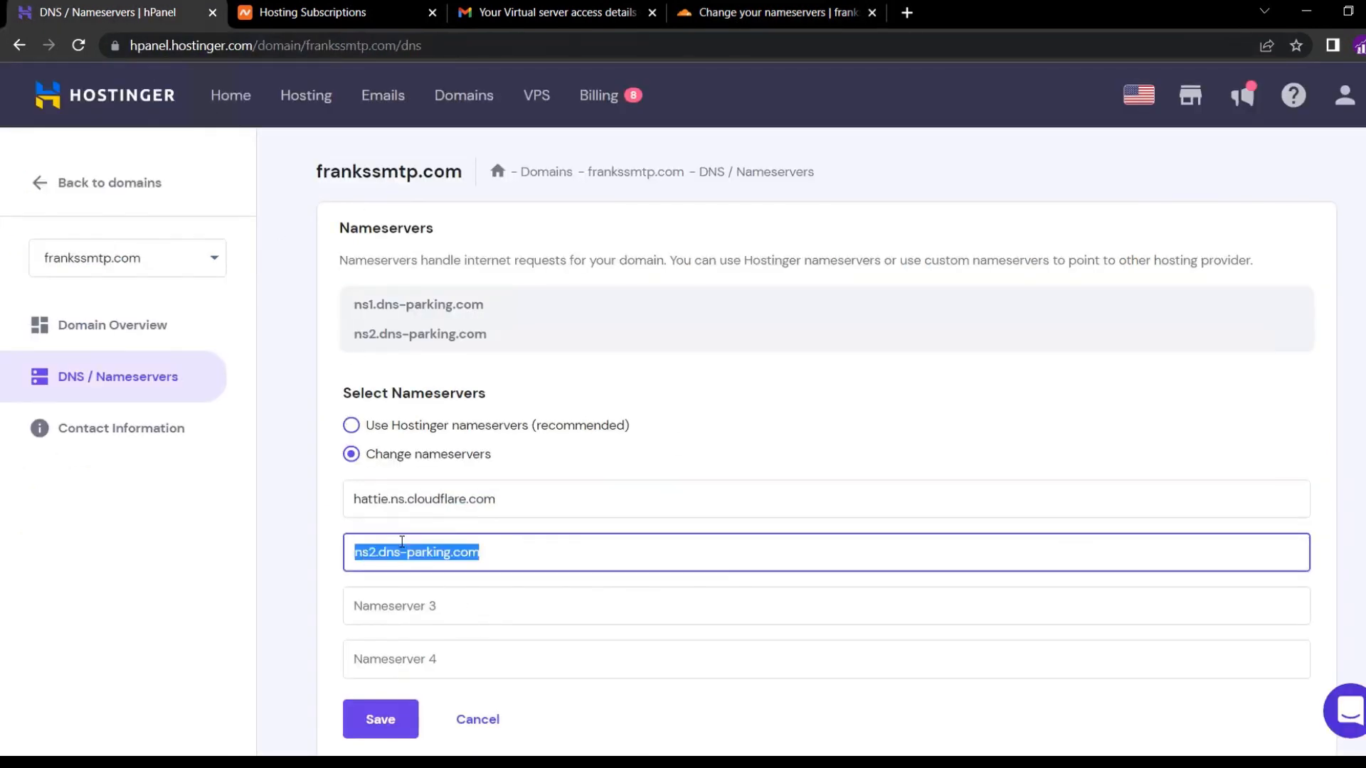
right_click(402, 542)
left_click(481, 343)
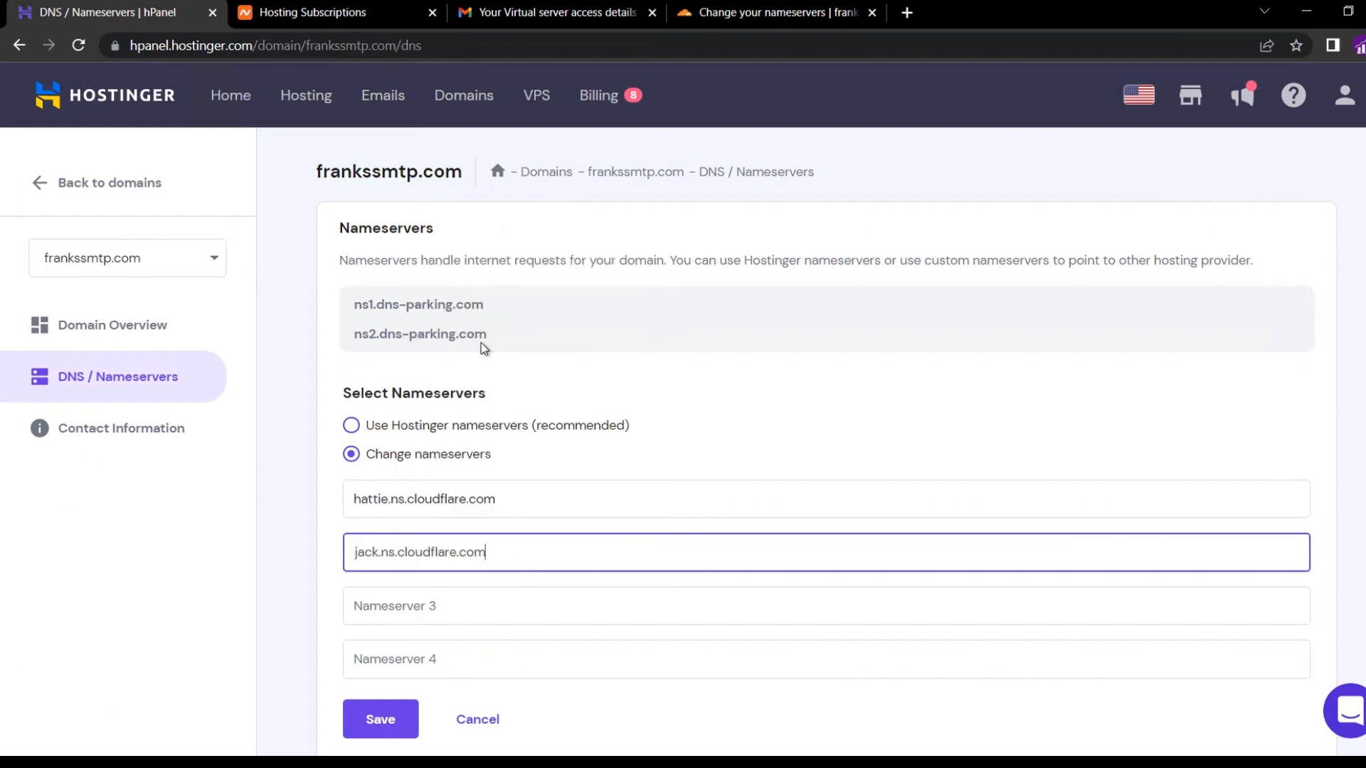
left_click(383, 720)
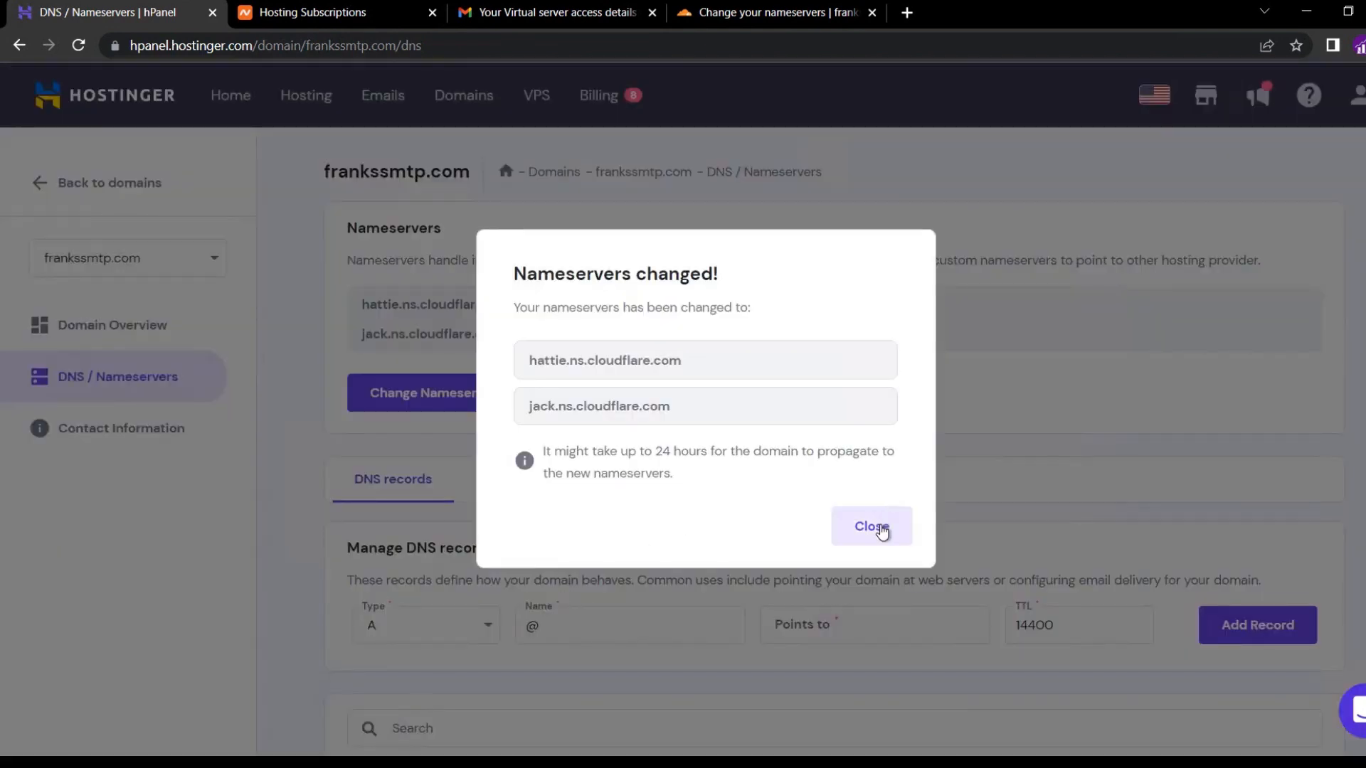
left_click(873, 528)
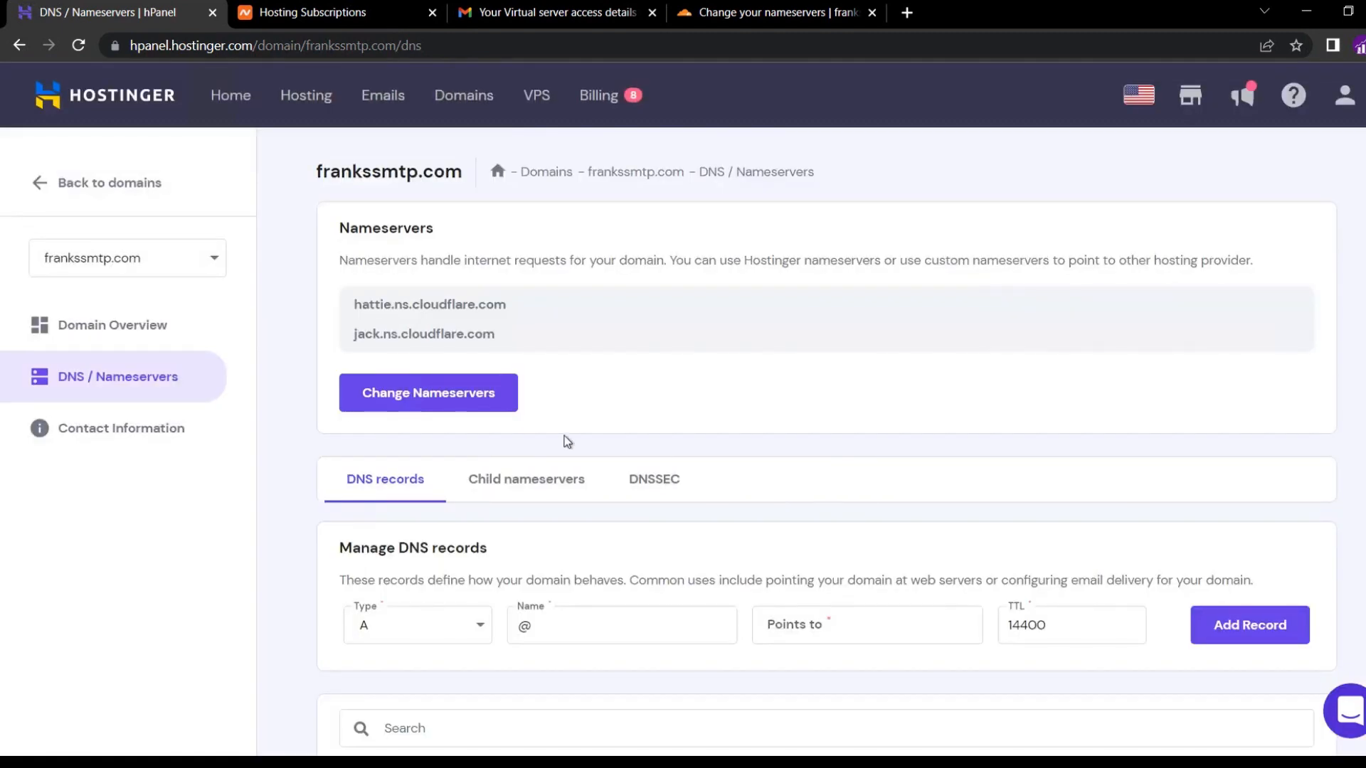
left_click(779, 10)
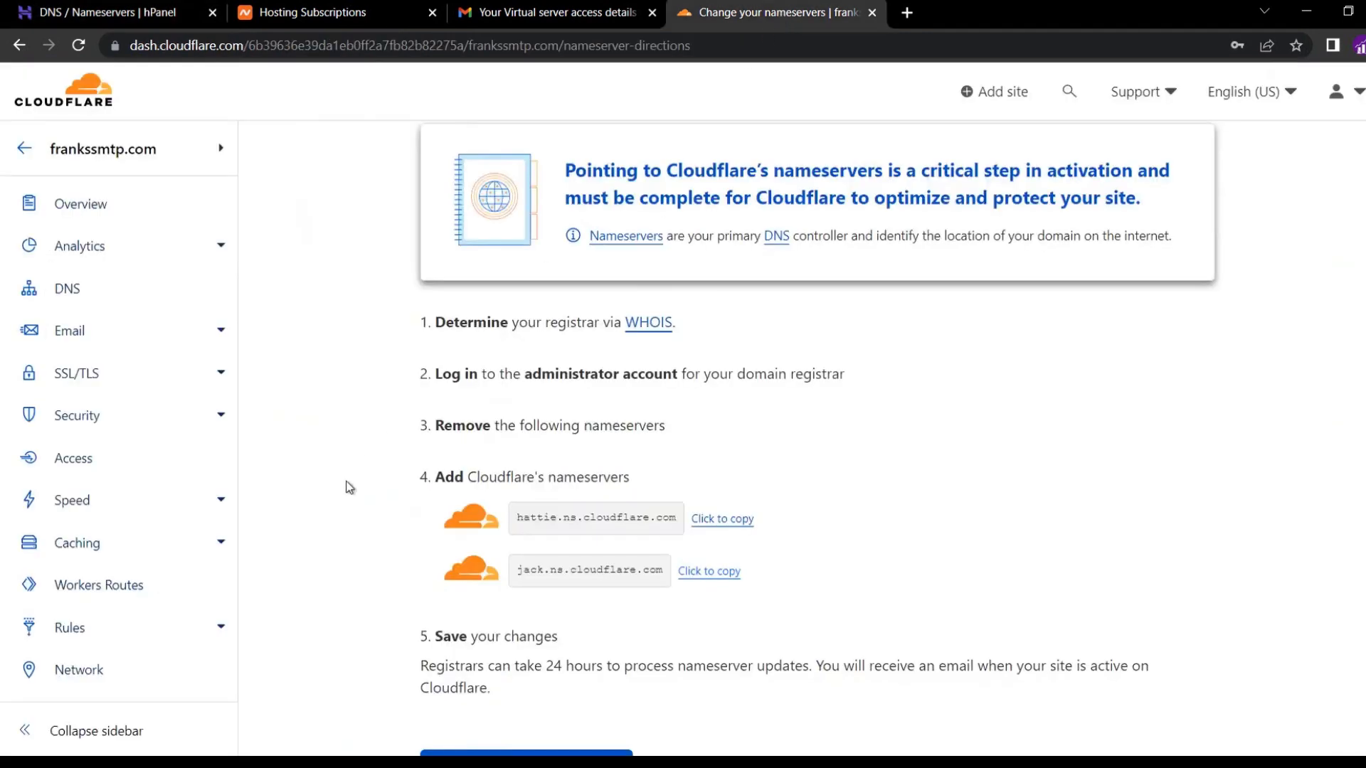
Check the nameservers, then finish Quick Start with HTTPS Rewrites, Always Use HTTPS, Auto Minify and Brotli enabled.
scroll(344, 481, "down", 1)
left_click(472, 688)
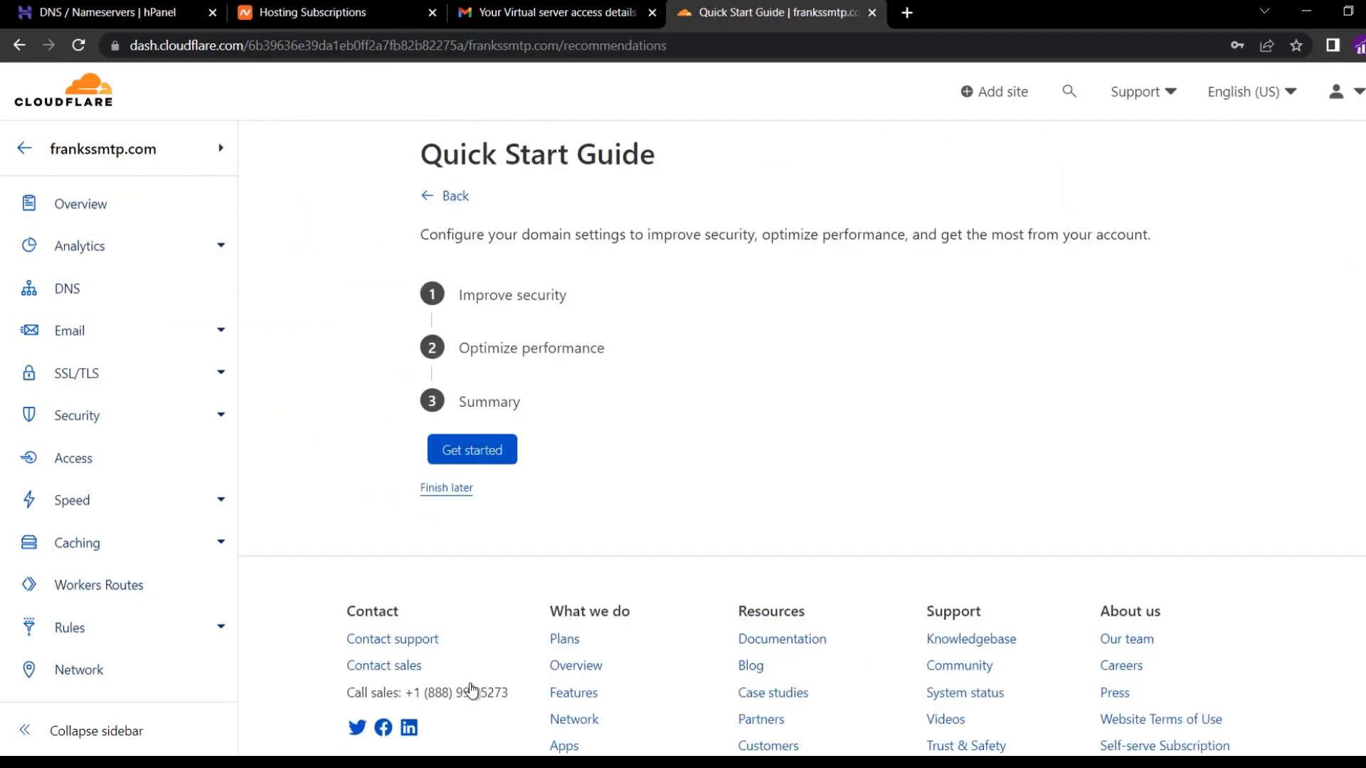
left_click(488, 459)
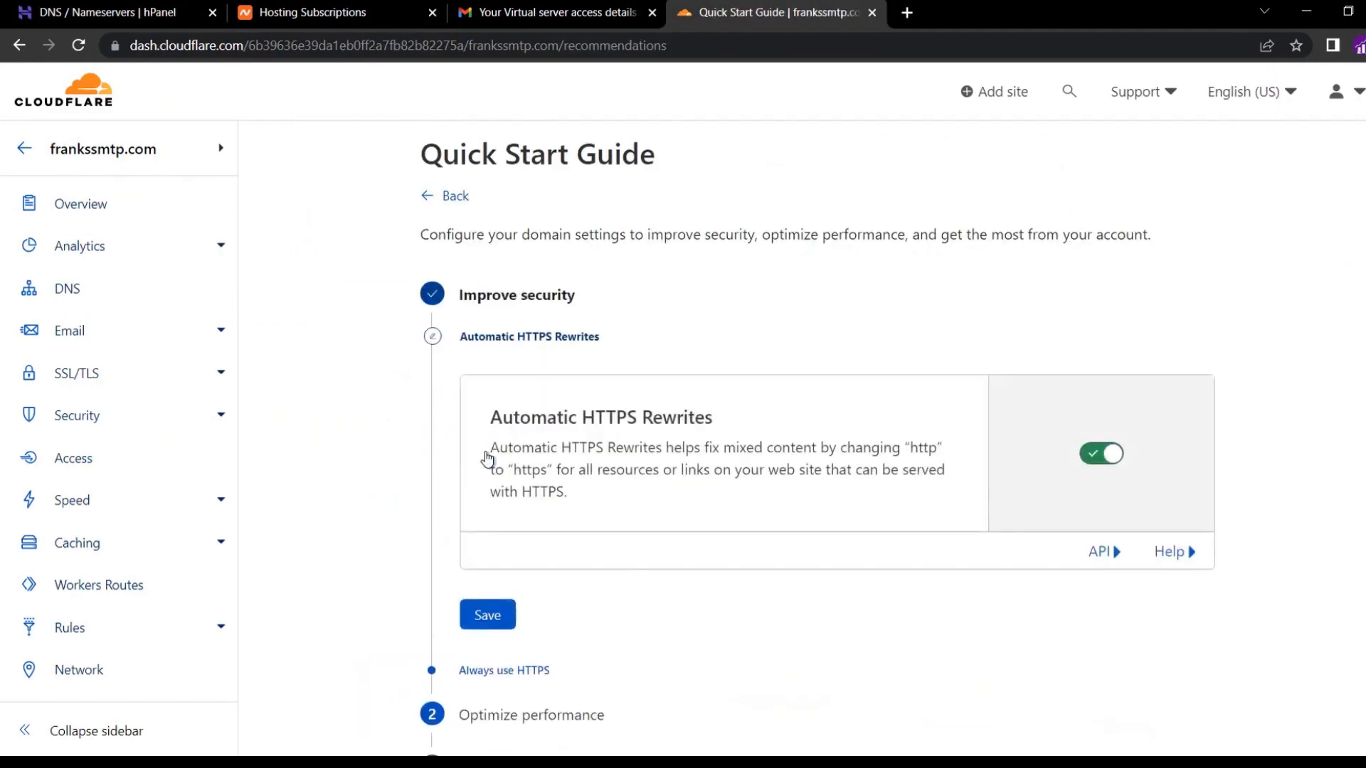
left_click(488, 615)
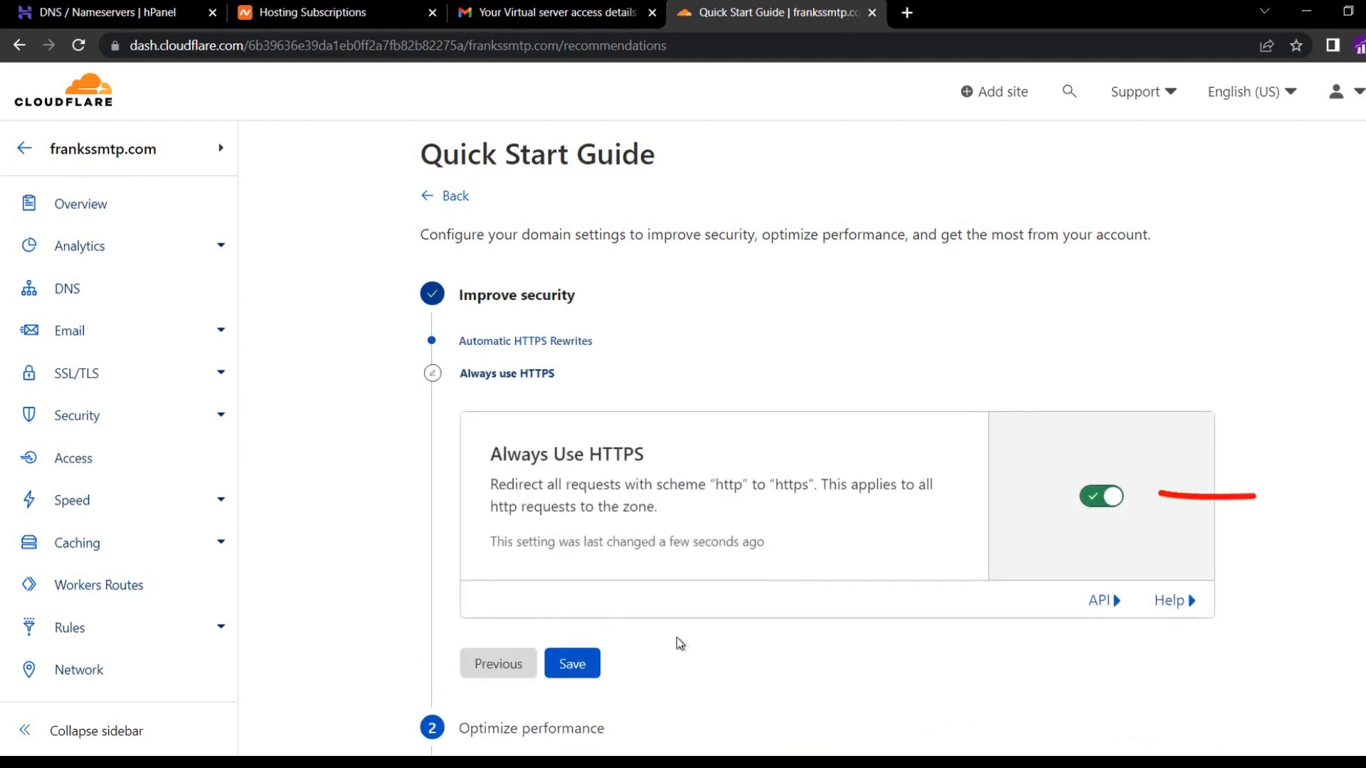
left_click(570, 668)
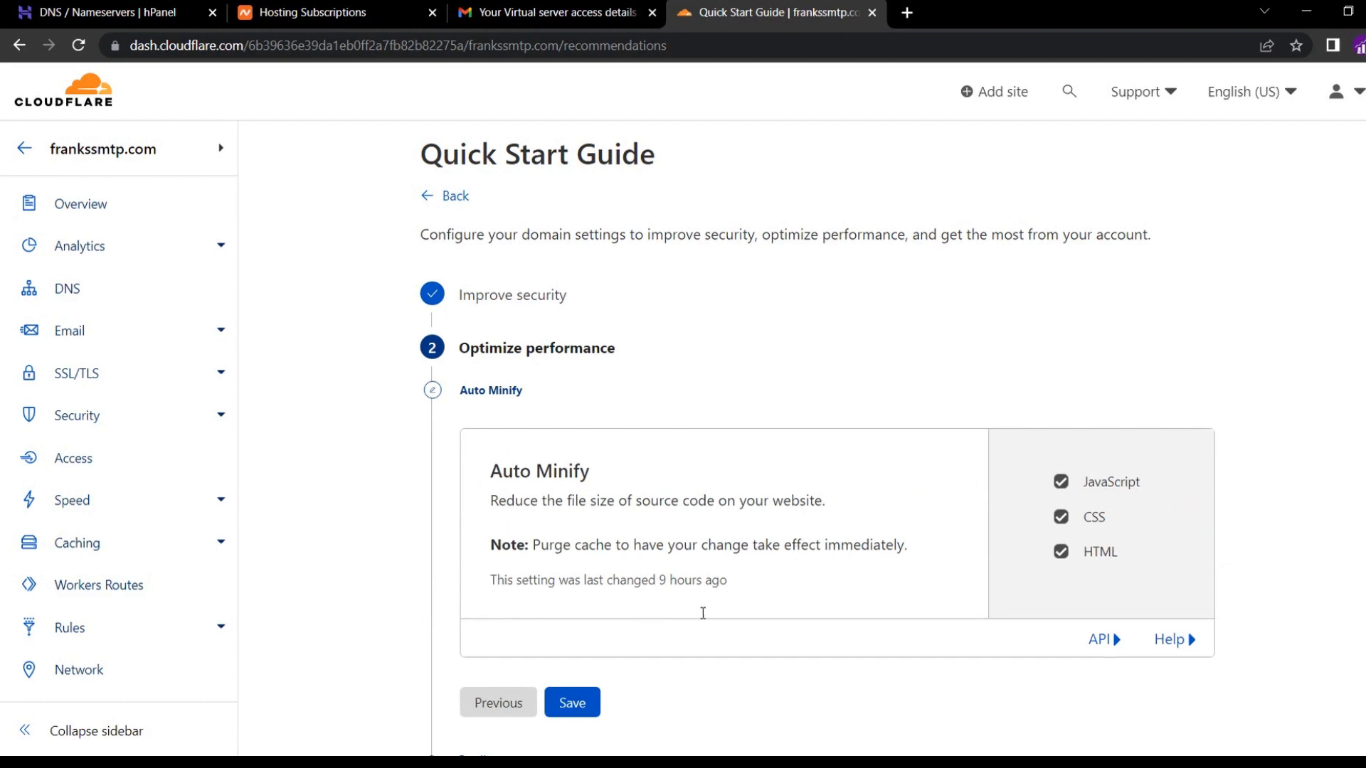
left_click(595, 700)
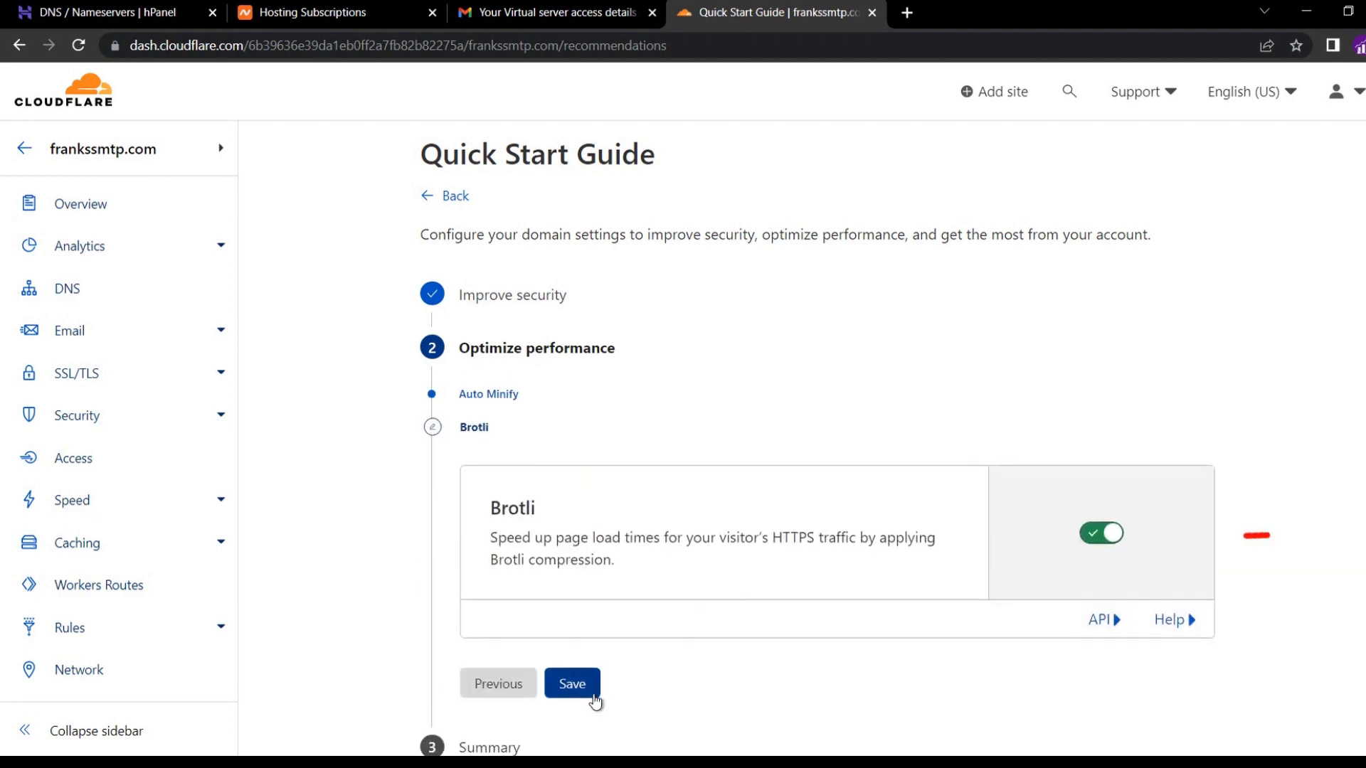
left_click(594, 699)
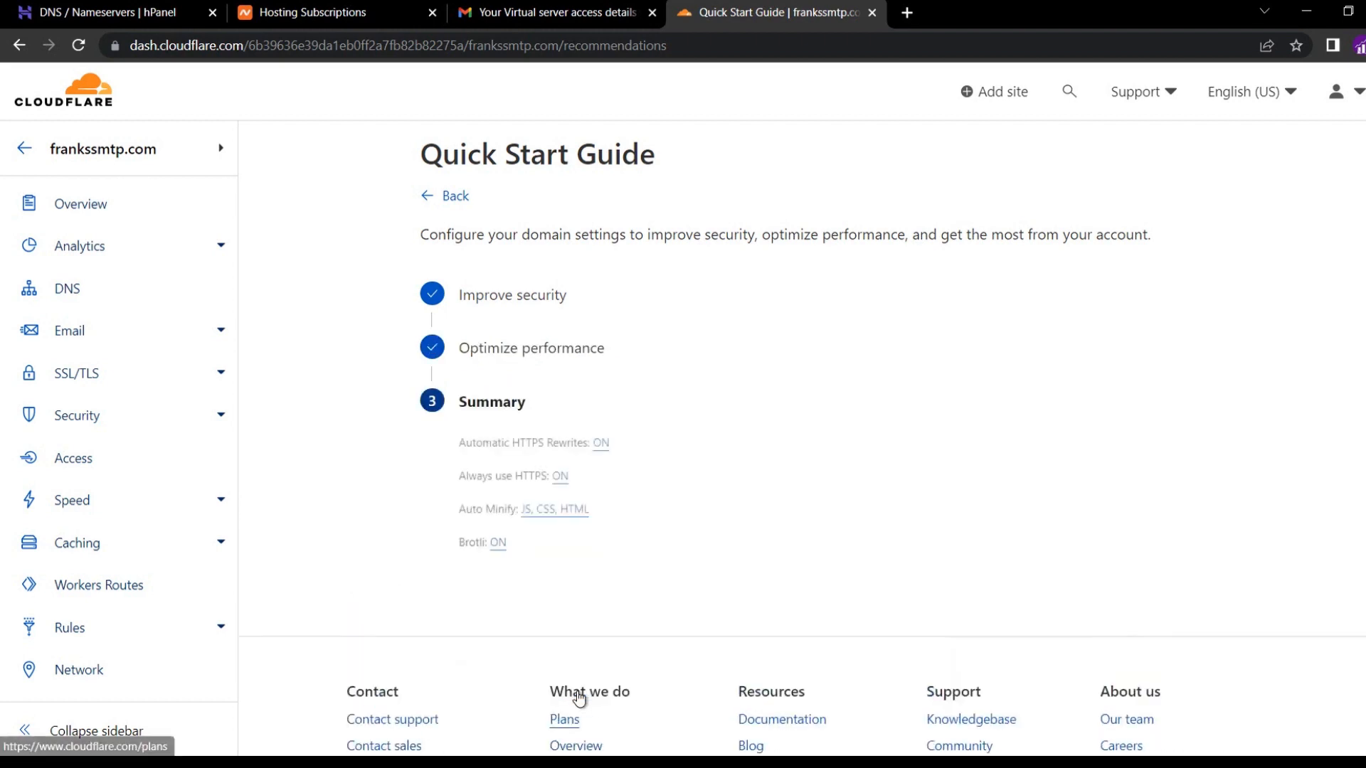
left_click(514, 638)
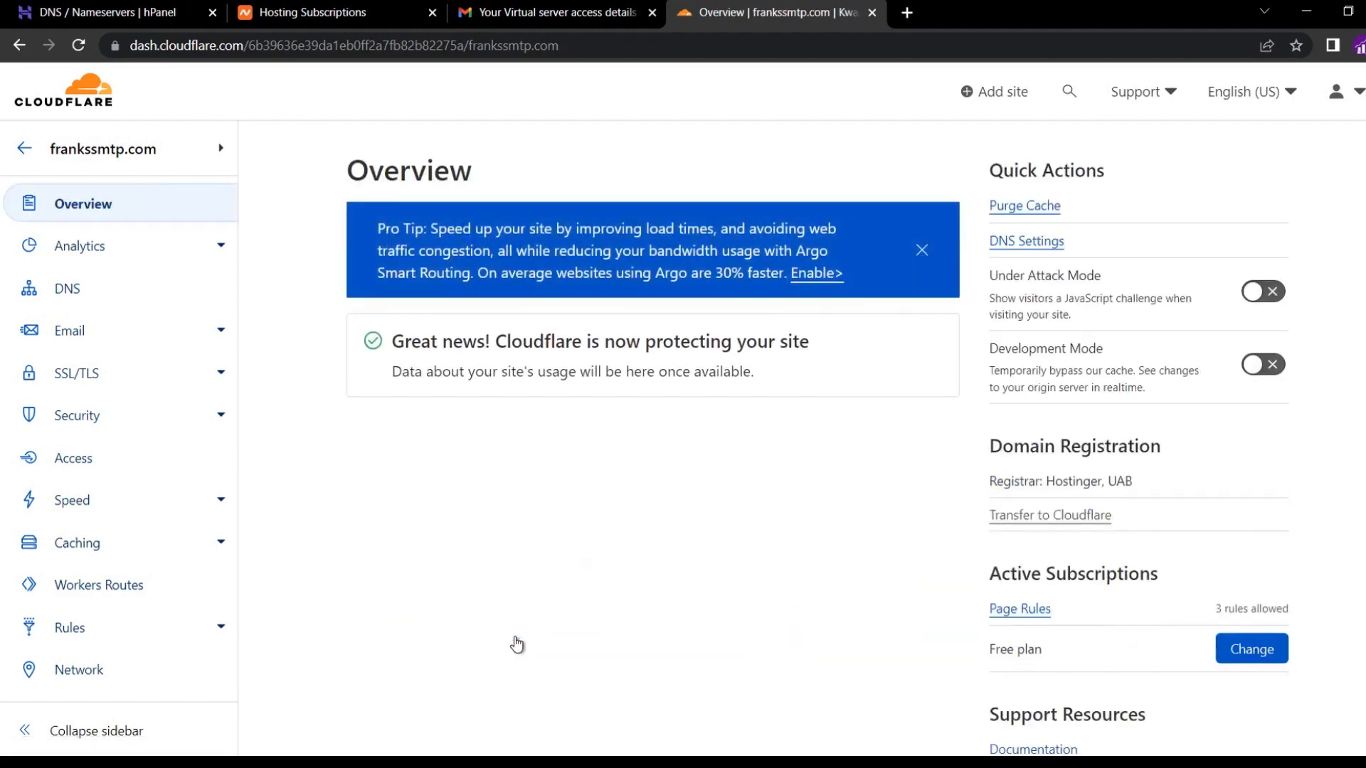
Close the Argo Smart Routing pro tip and return to Namecheap's Hosting Subscriptions list.
left_click(920, 253)
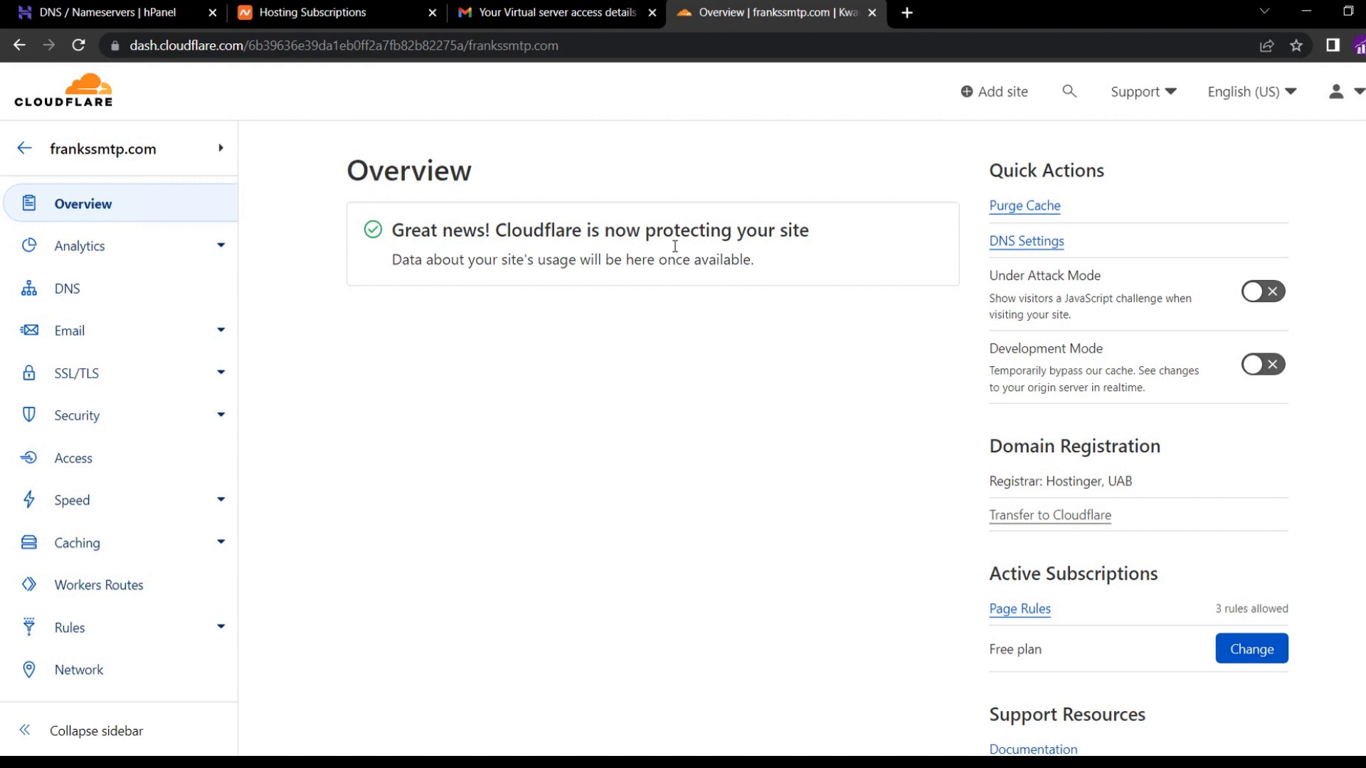
left_click(332, 15)
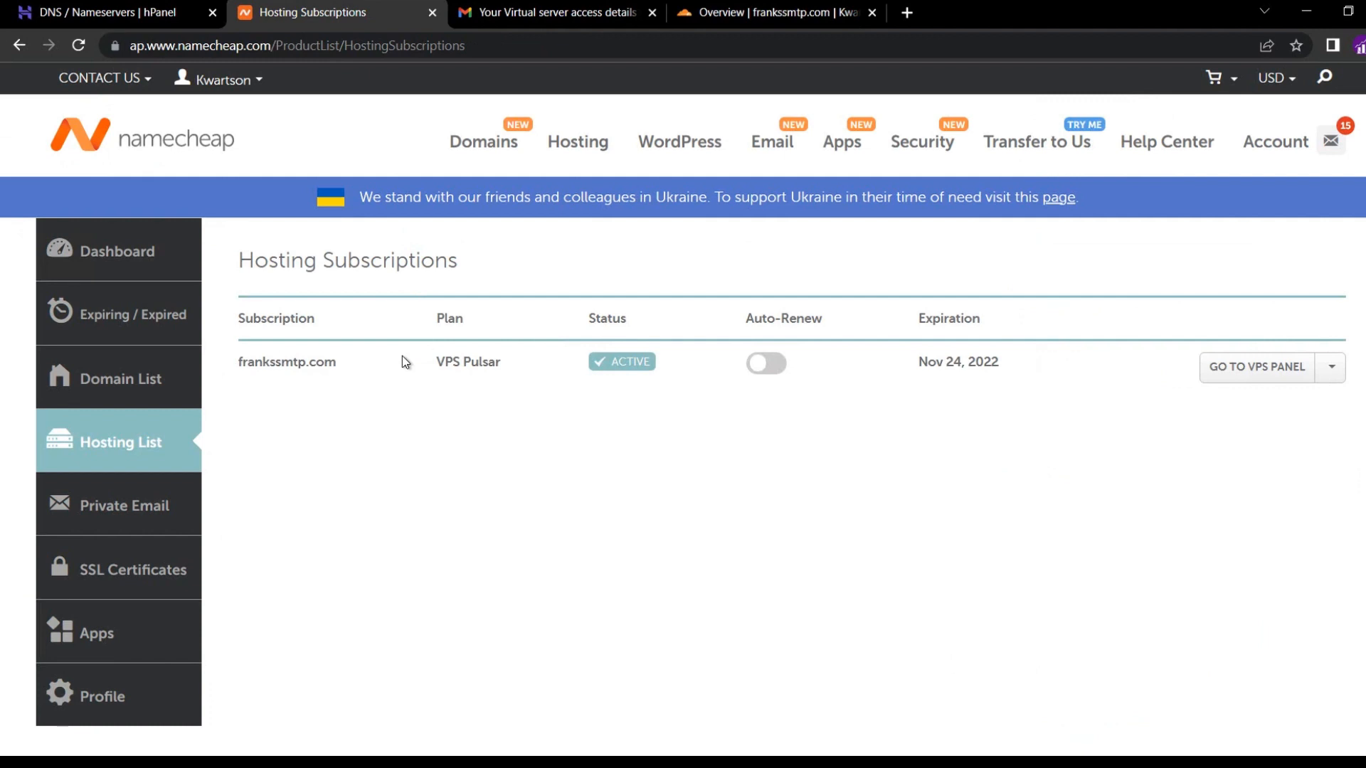
Open the VPS Pulsar management details and copy the dedicated IP 199.192.31.218.
left_click(1331, 370)
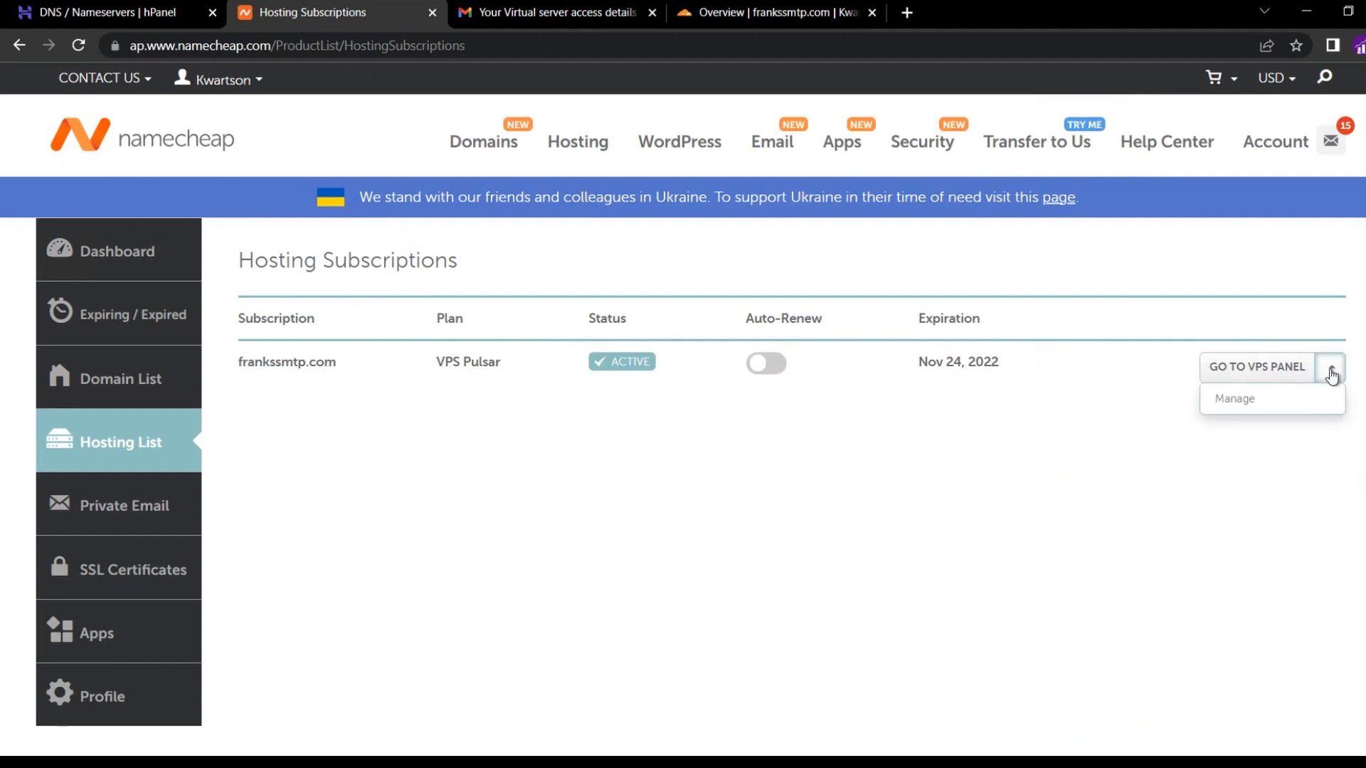
left_click(1249, 404)
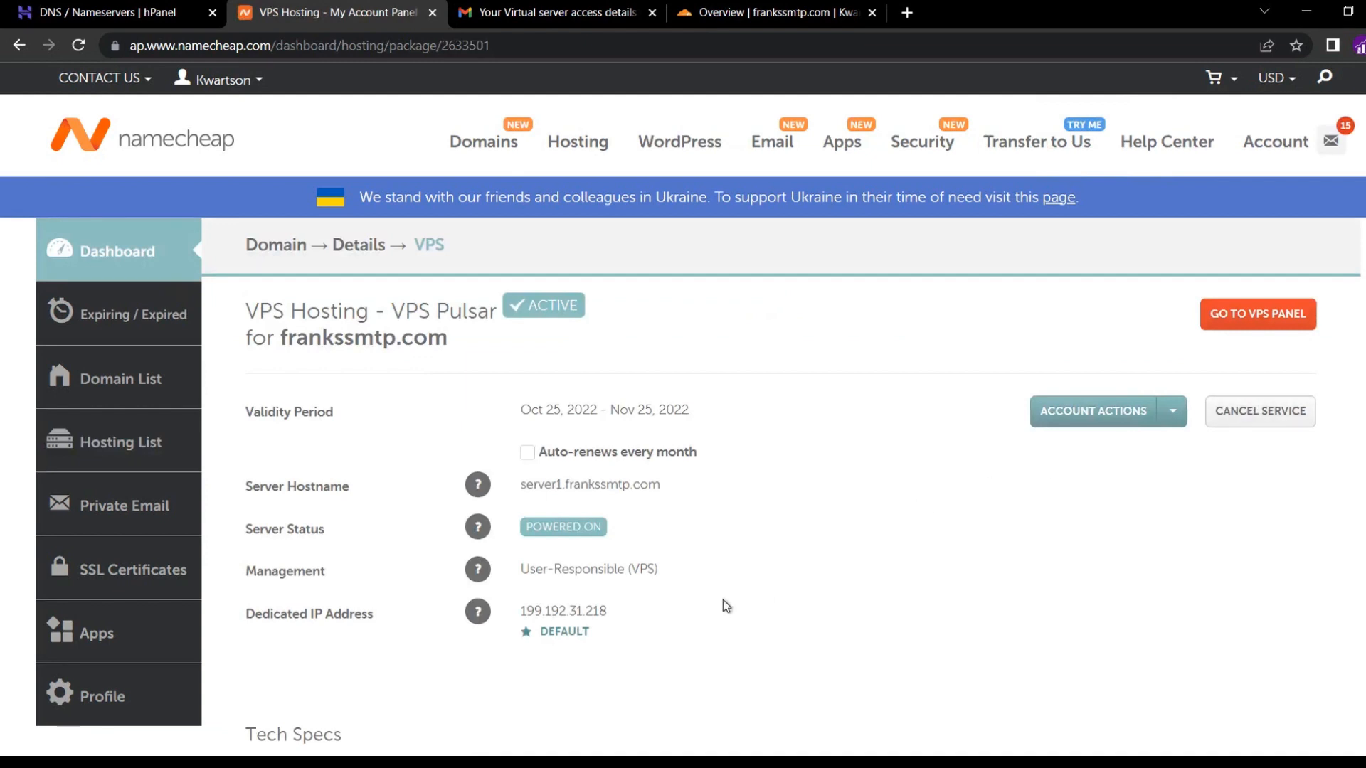
double_click(562, 611)
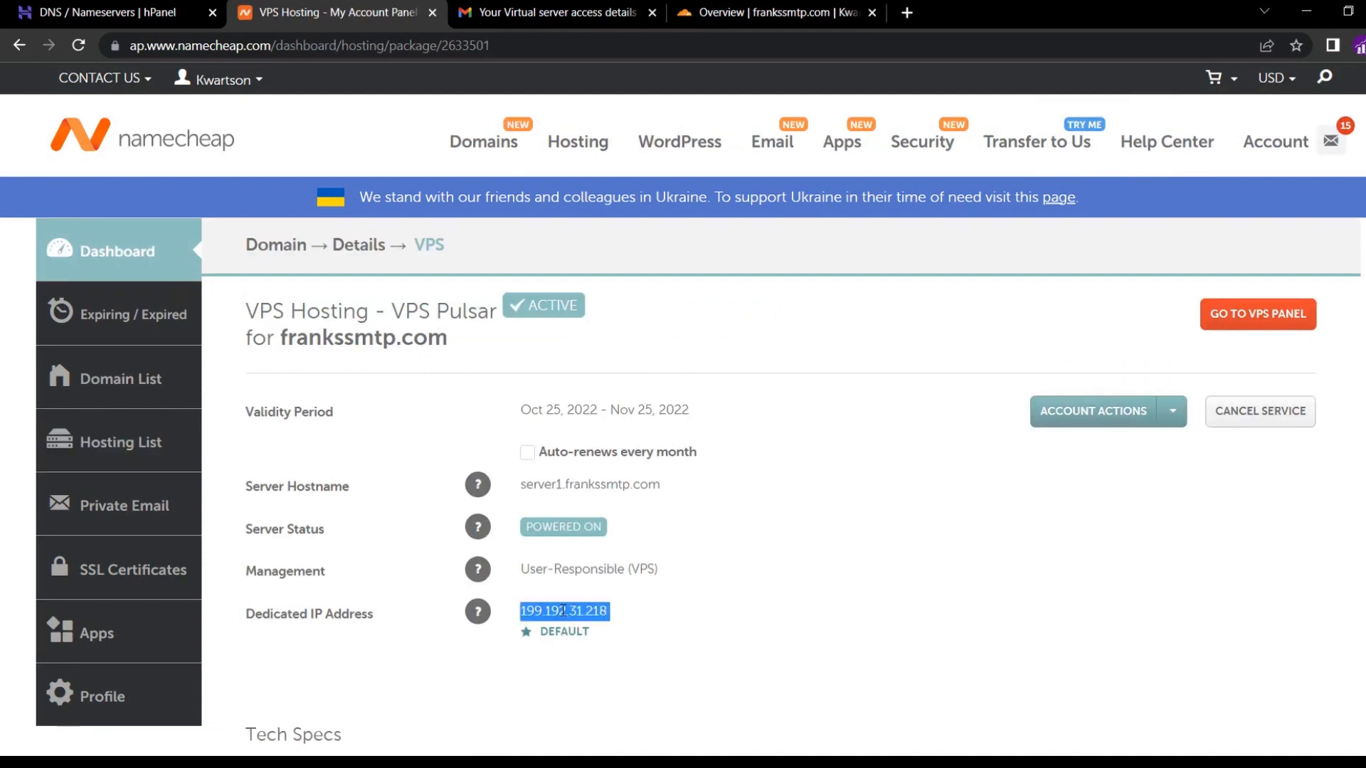
double_click(562, 610)
key("ctrl+c")
right_click(563, 610)
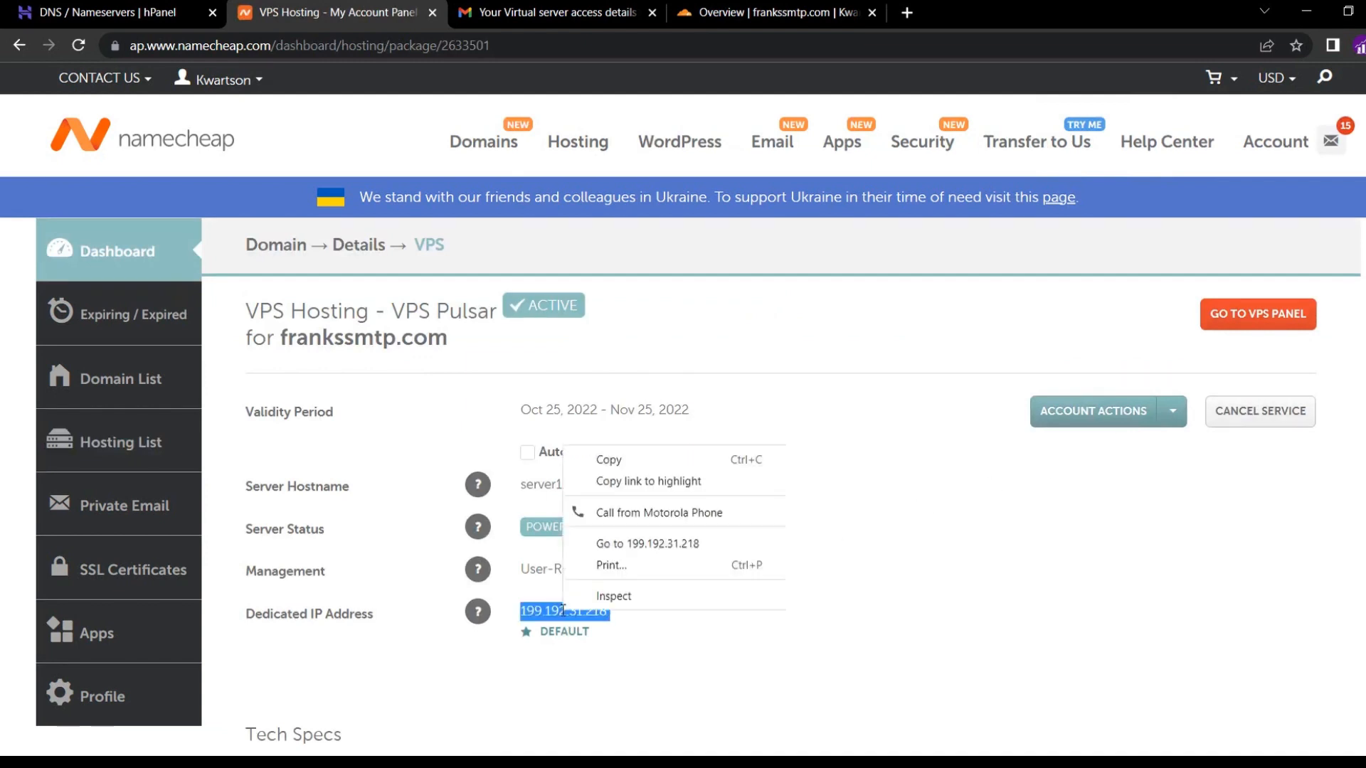
left_click(612, 462)
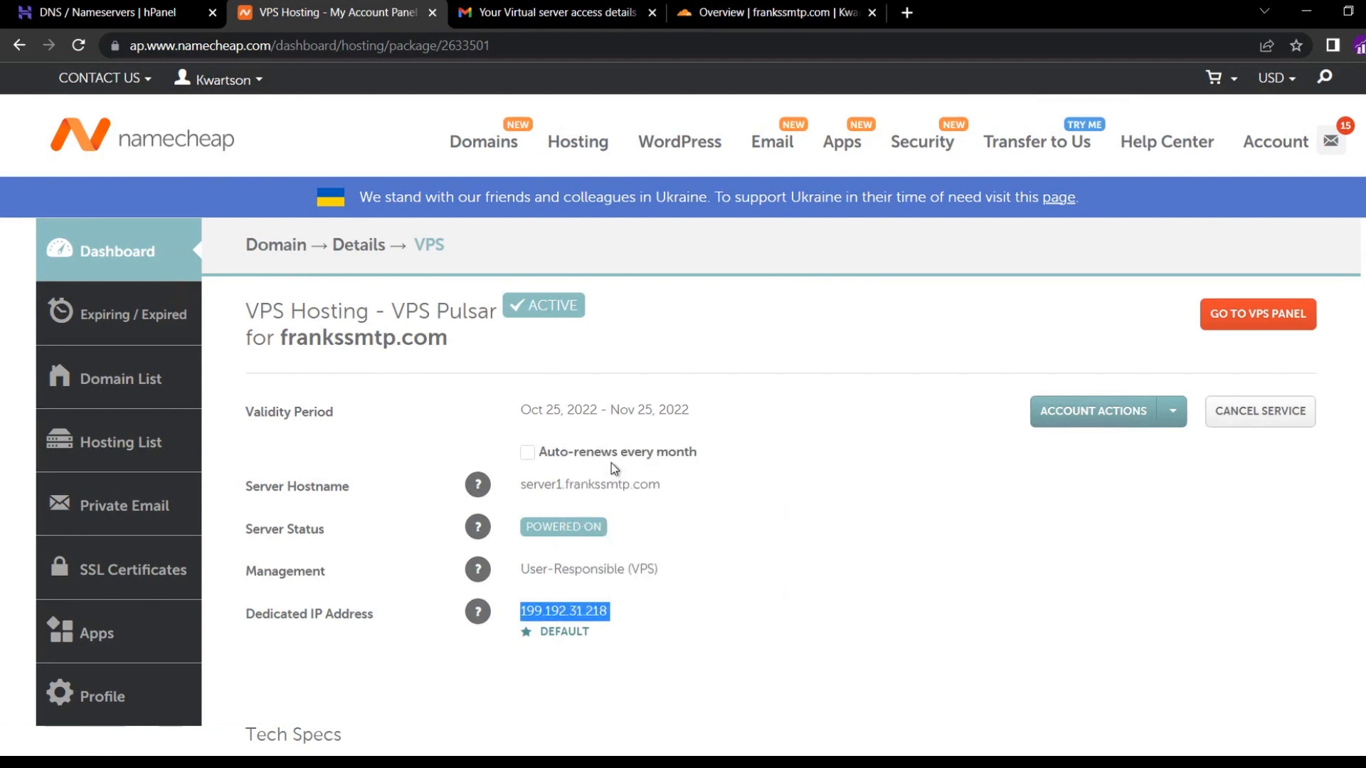
left_click(775, 18)
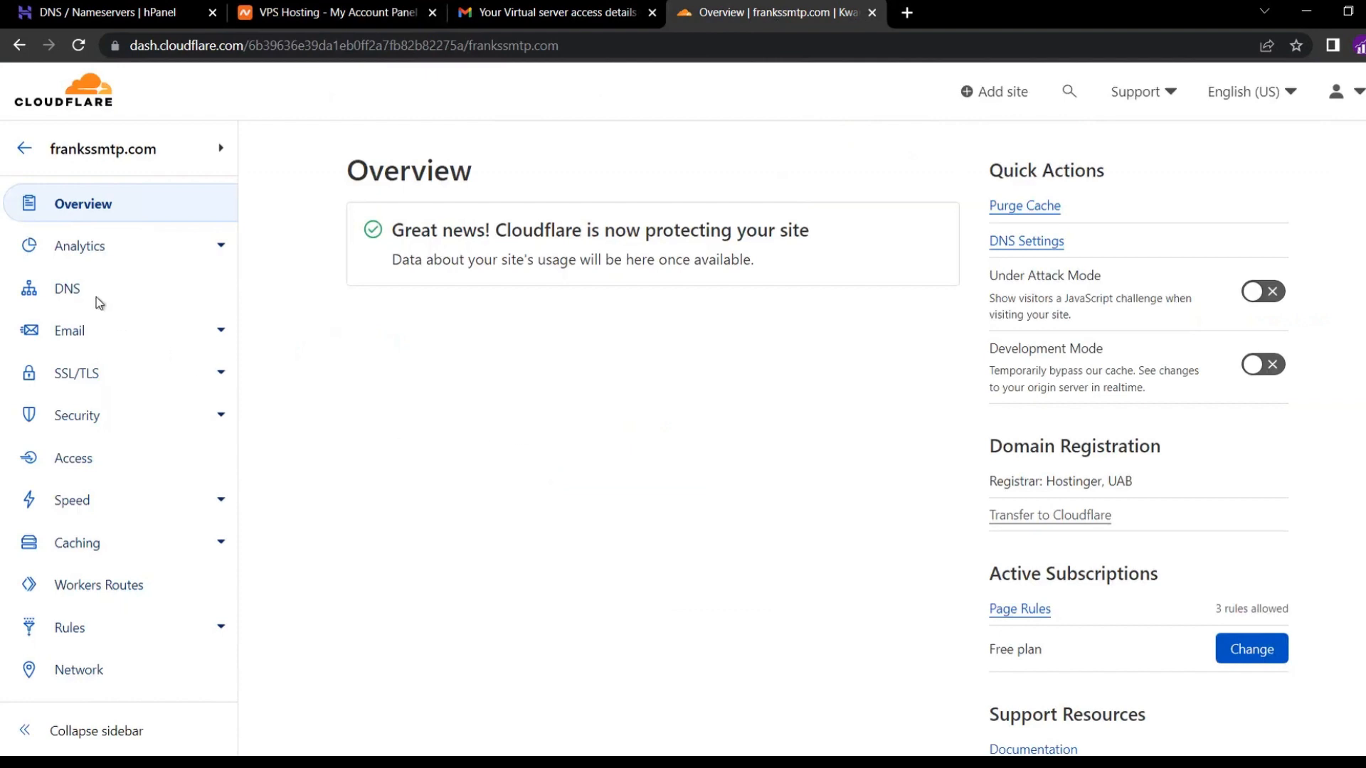
Add a DNS-only A record named @ pointing to 199.192.31.218.
left_click(76, 289)
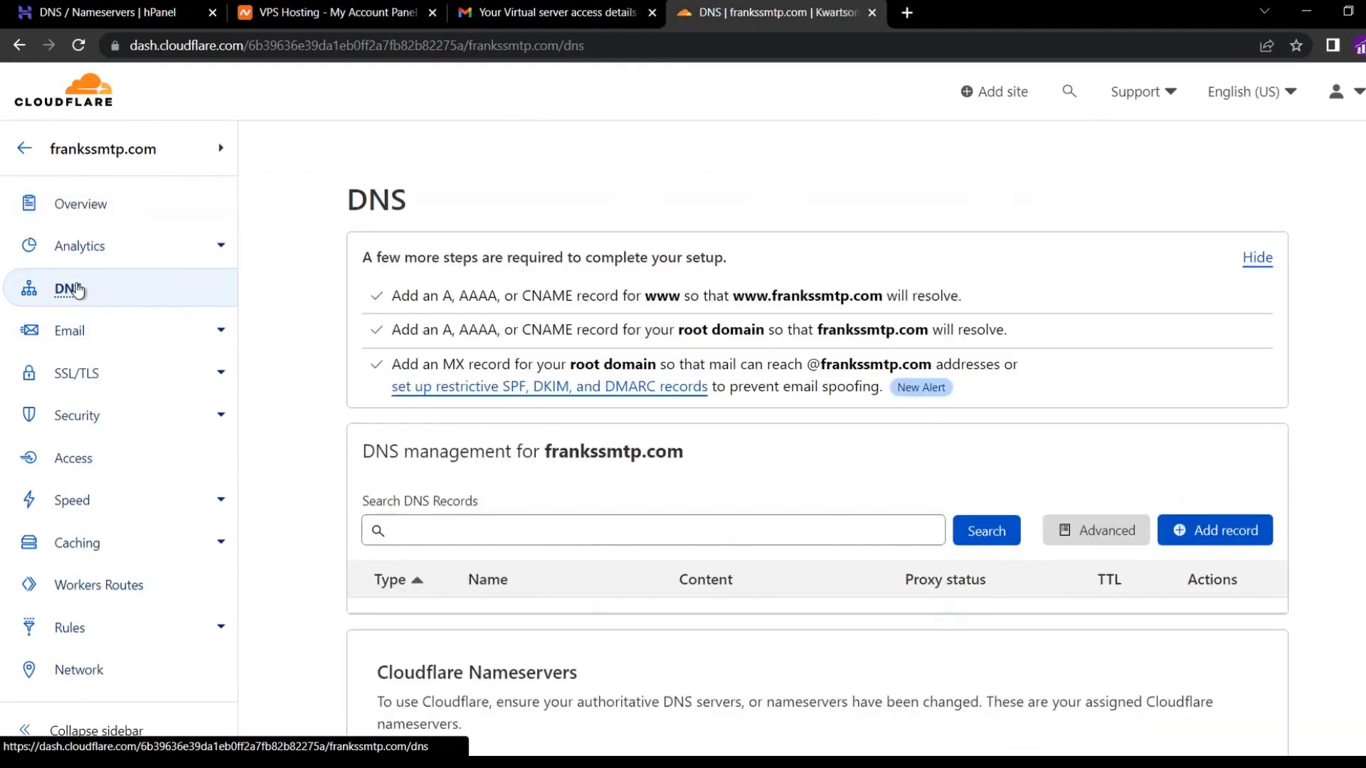
left_click(1193, 532)
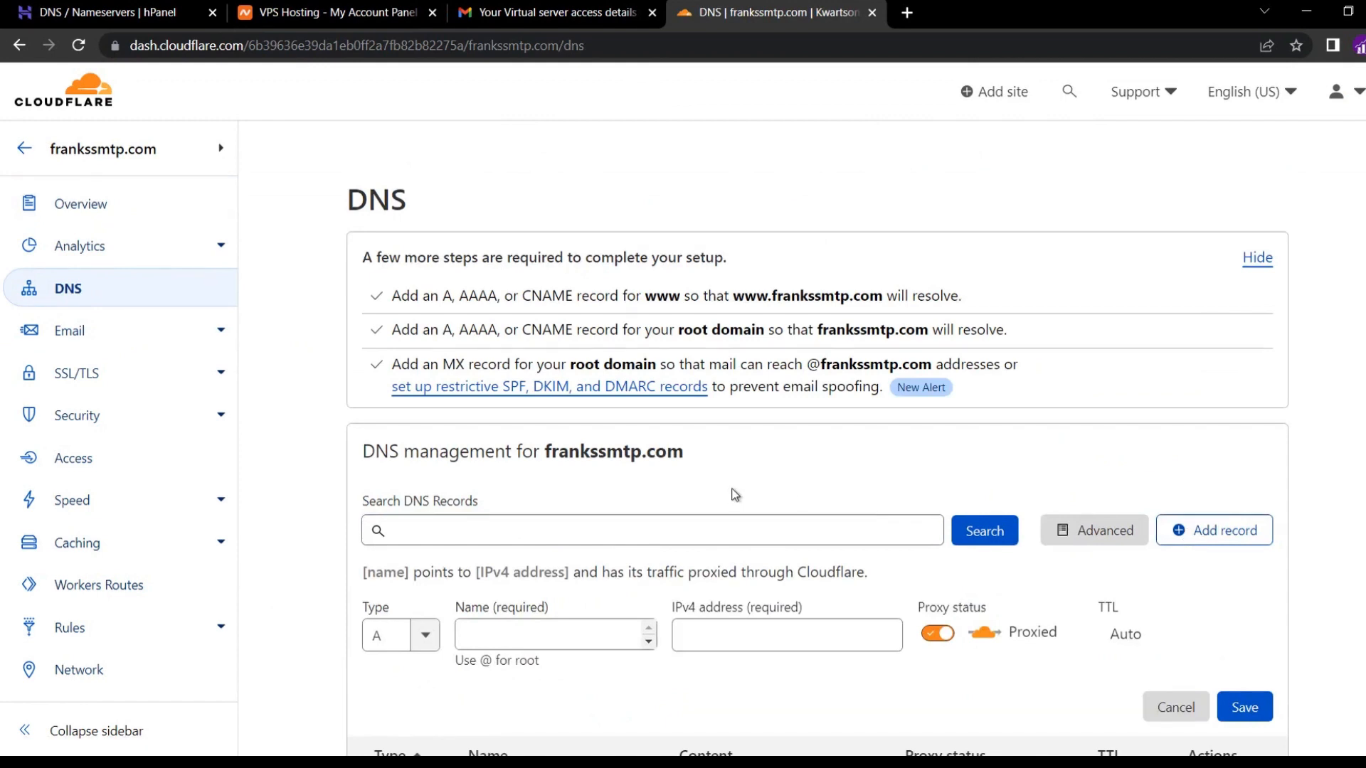
scroll(736, 494, "down", 1)
left_click(543, 540)
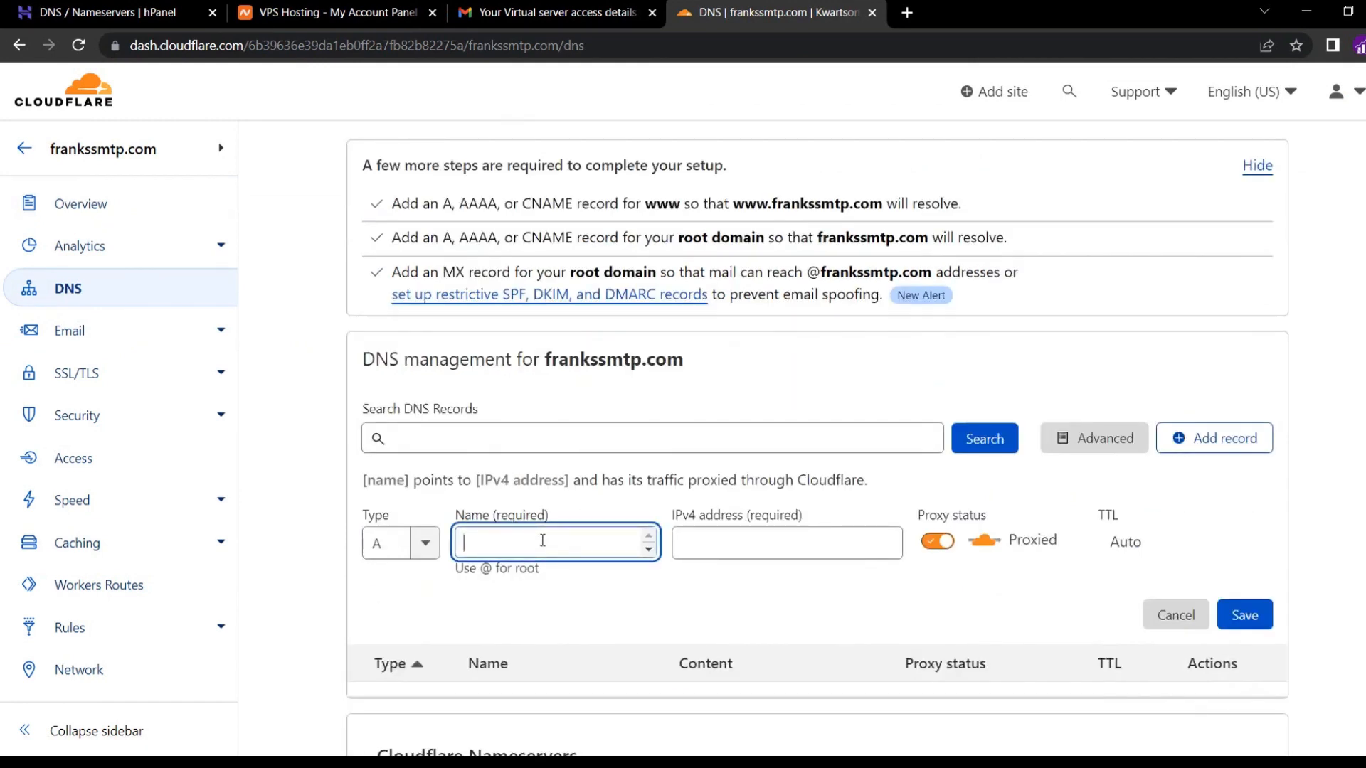
type("@")
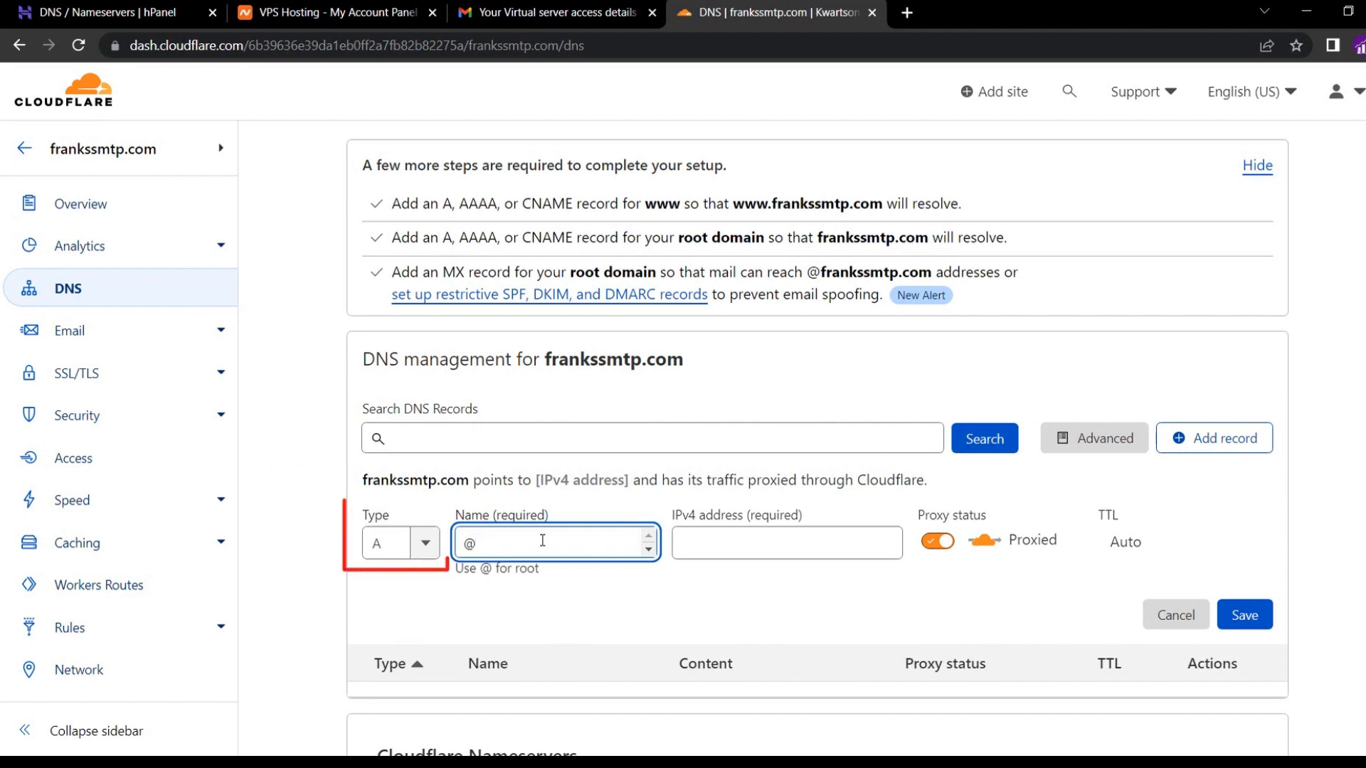
left_click(776, 545)
key("ctrl+v")
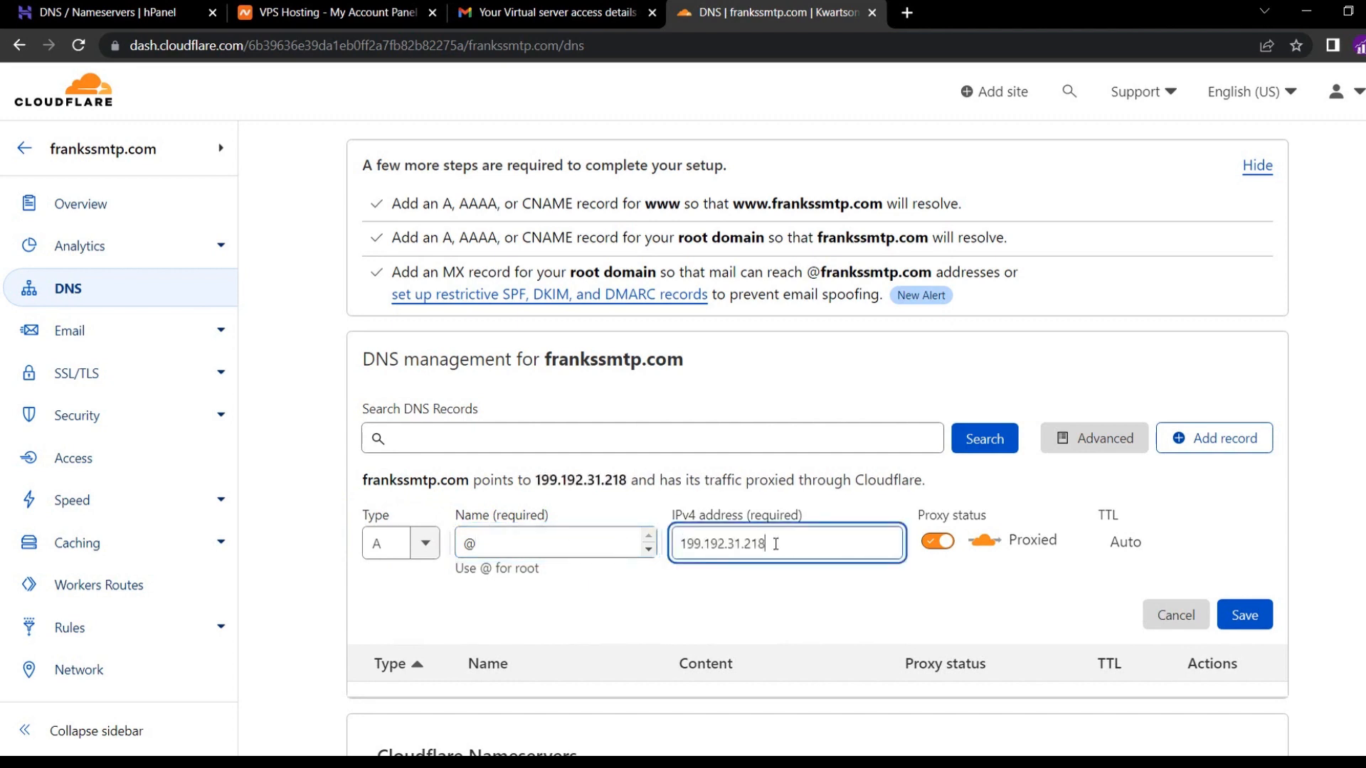
left_click(945, 544)
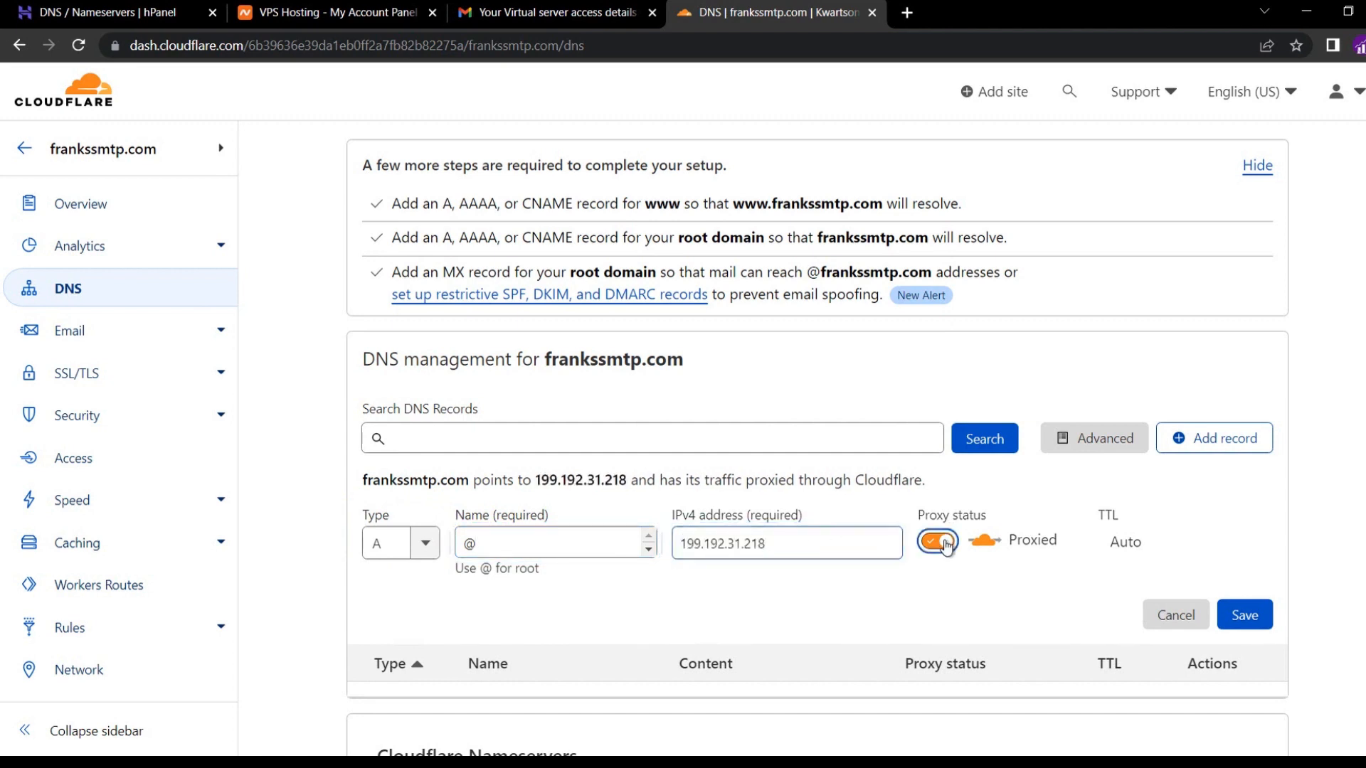
left_click(1246, 615)
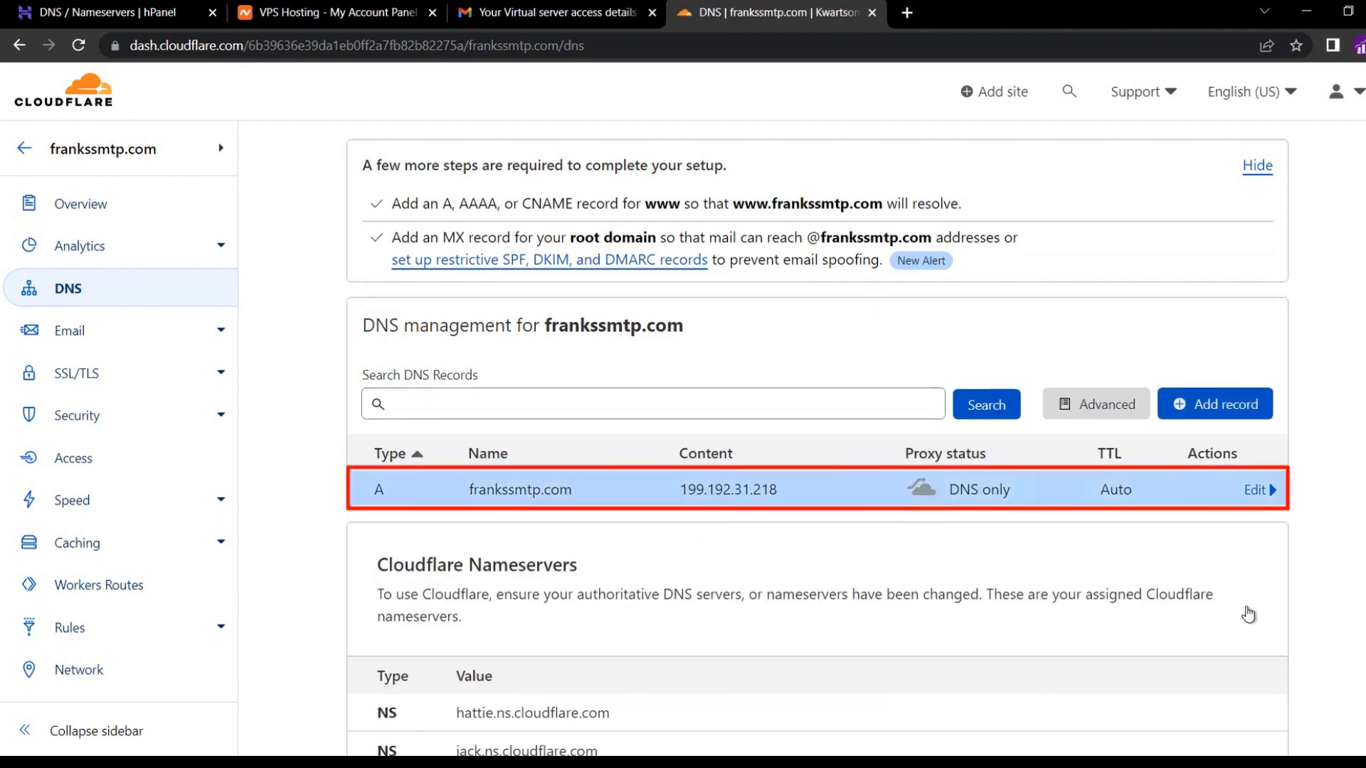
left_click(352, 14)
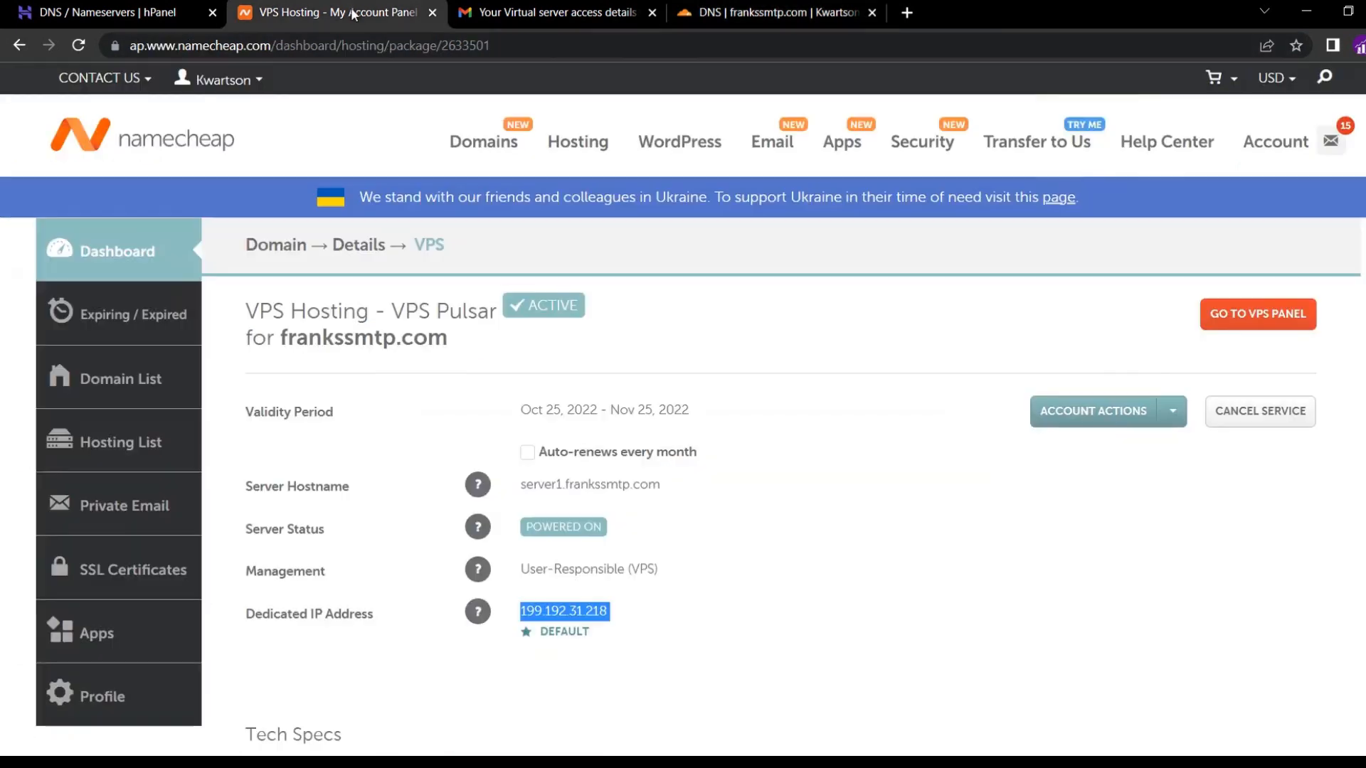
Review the VPS Pulsar details: hostname server1.frankssmtp.com, dedicated IP 199.192.31.218.
left_click(765, 524)
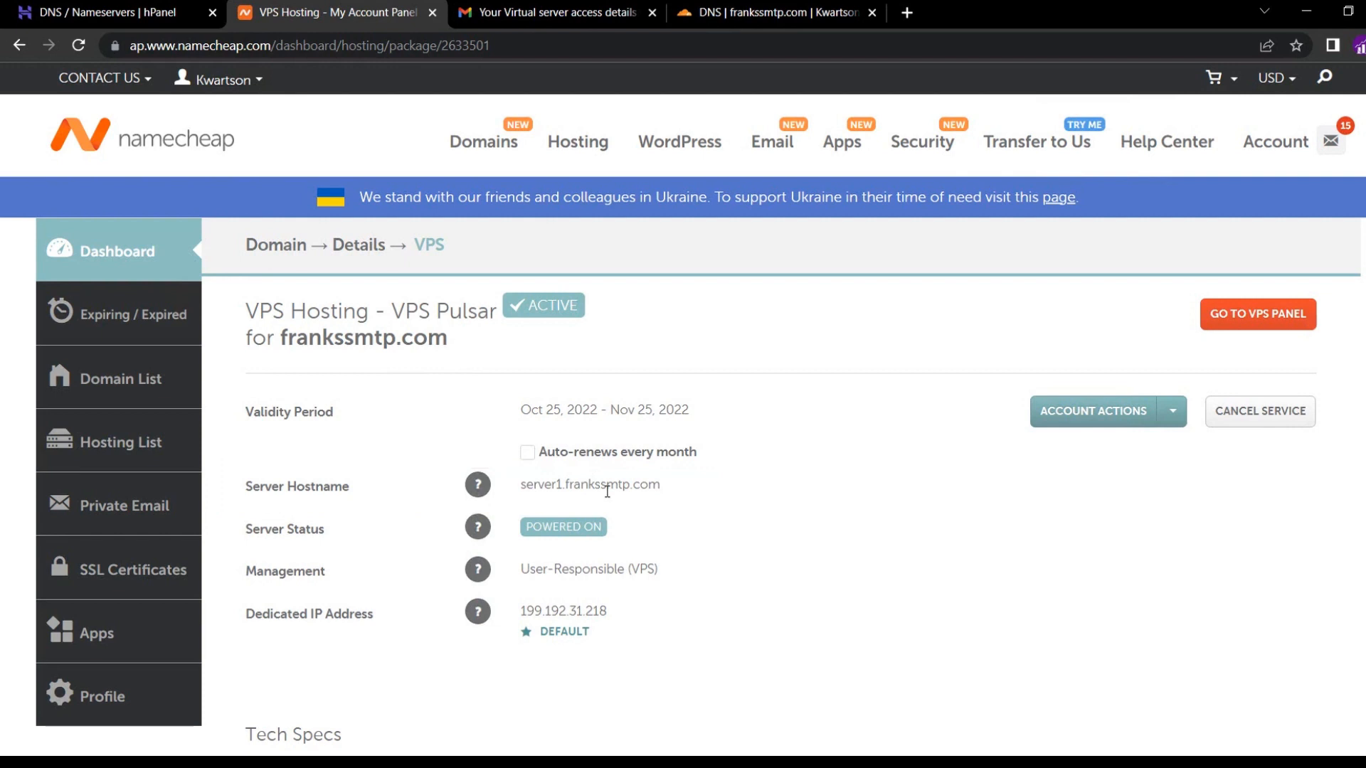
Create a Cloudflare A record named server1 for 199.192.31.218 with proxying turned off.
left_click(713, 15)
left_click(1181, 415)
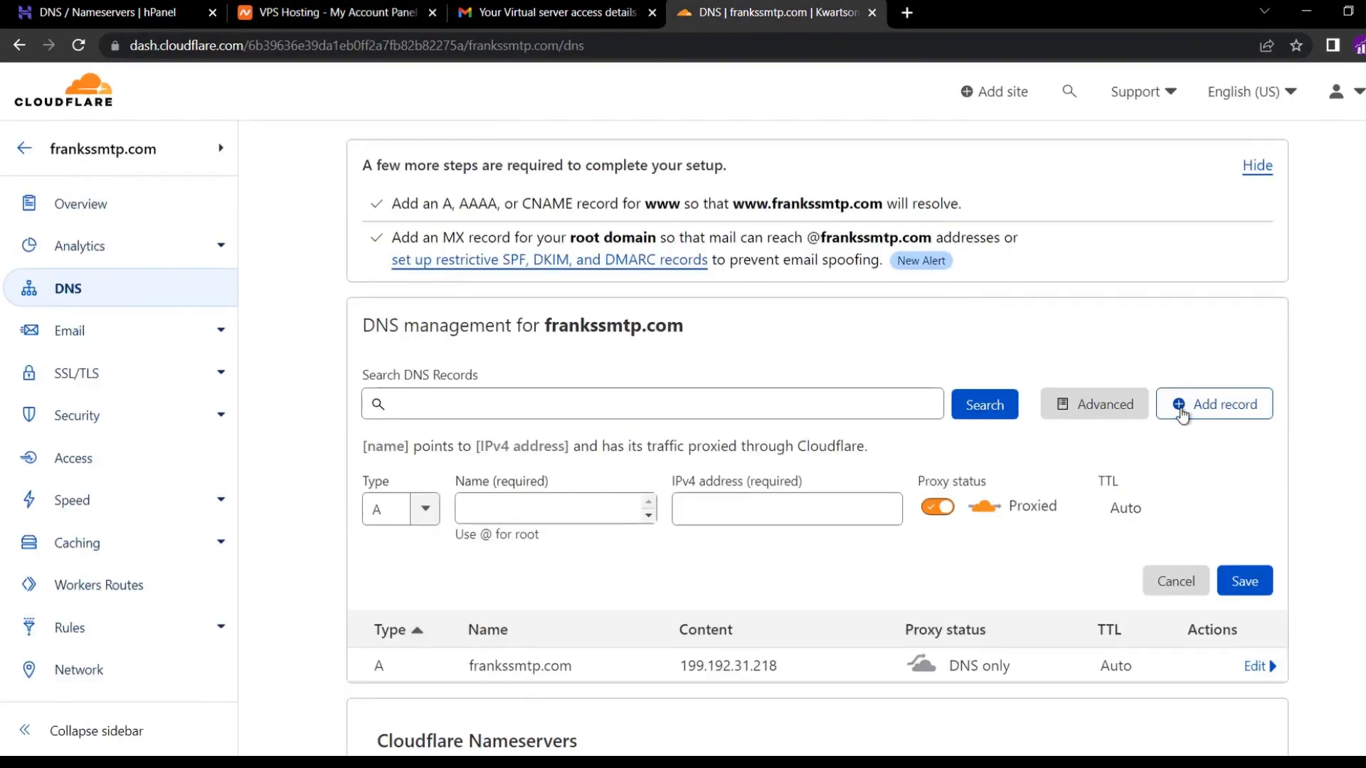
left_click(506, 514)
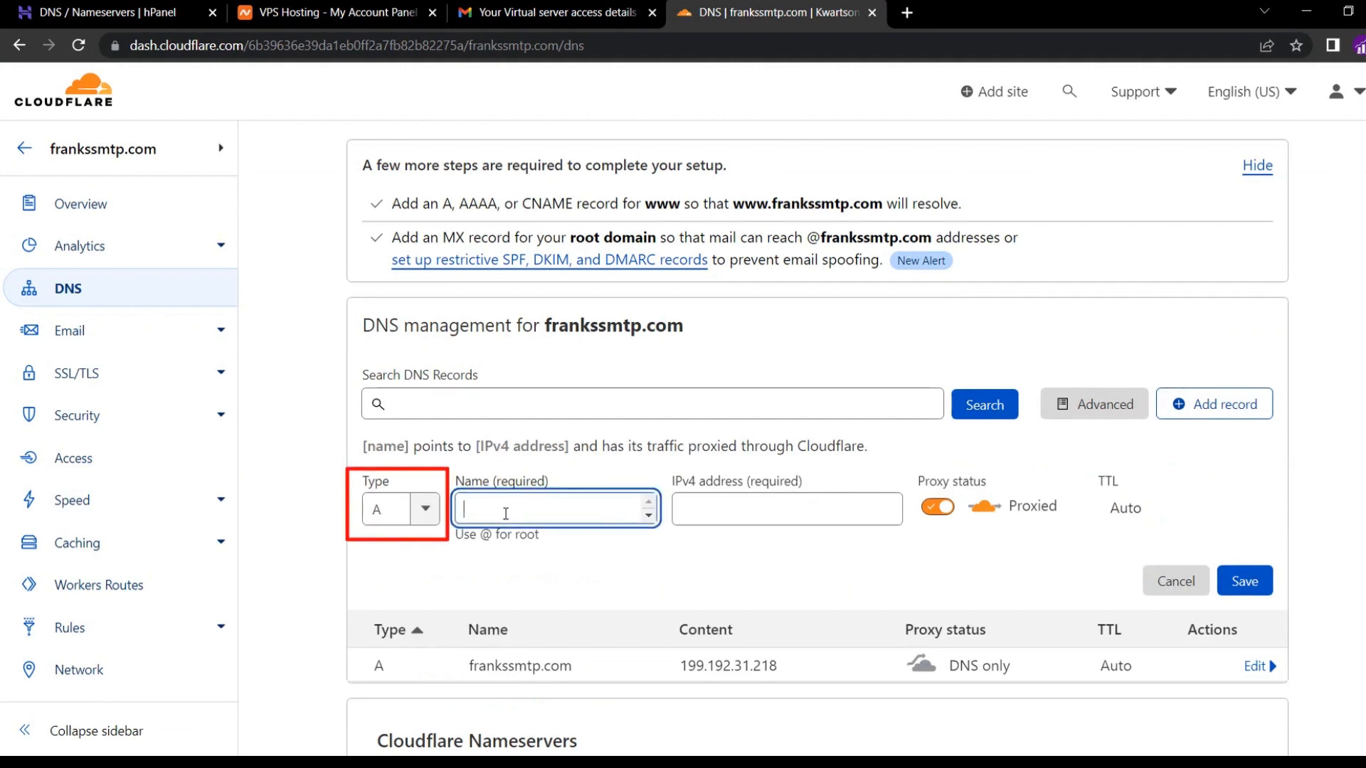
type("server1")
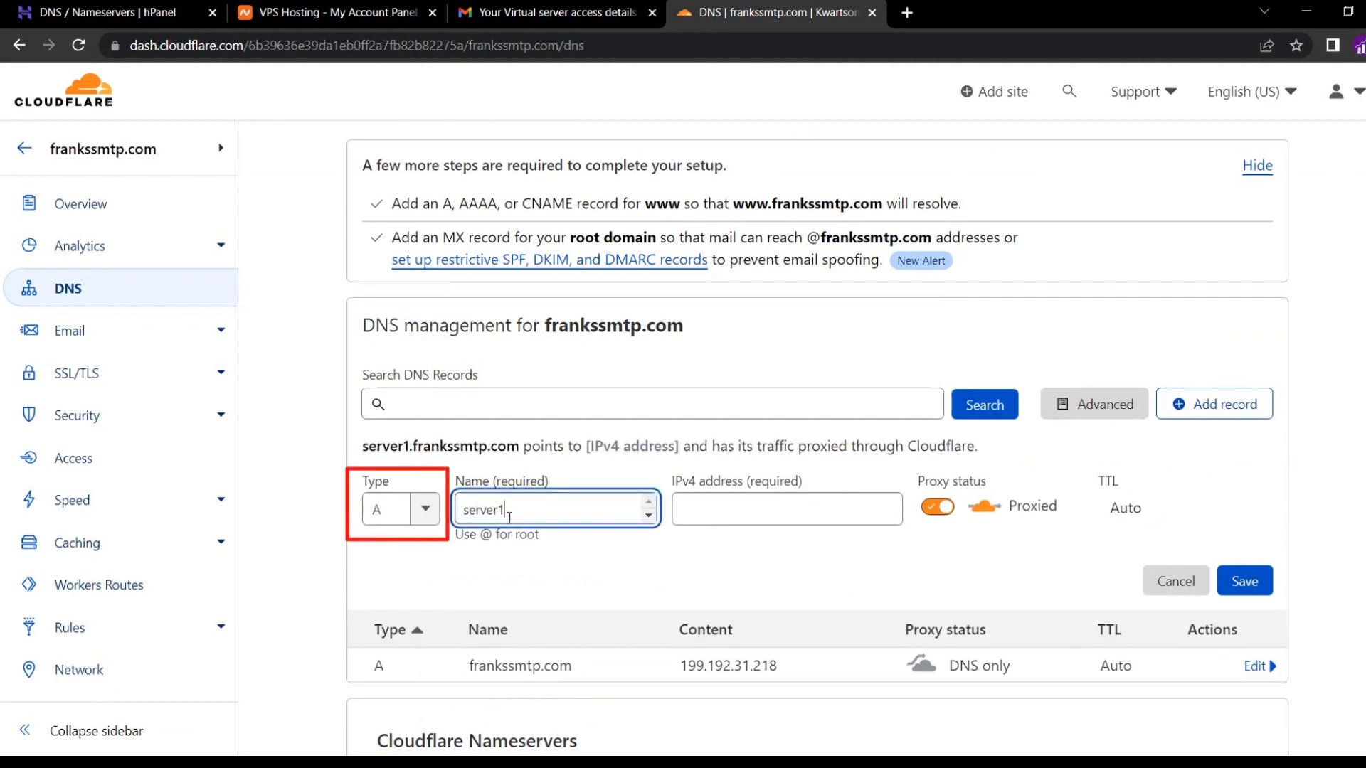
left_click(532, 569)
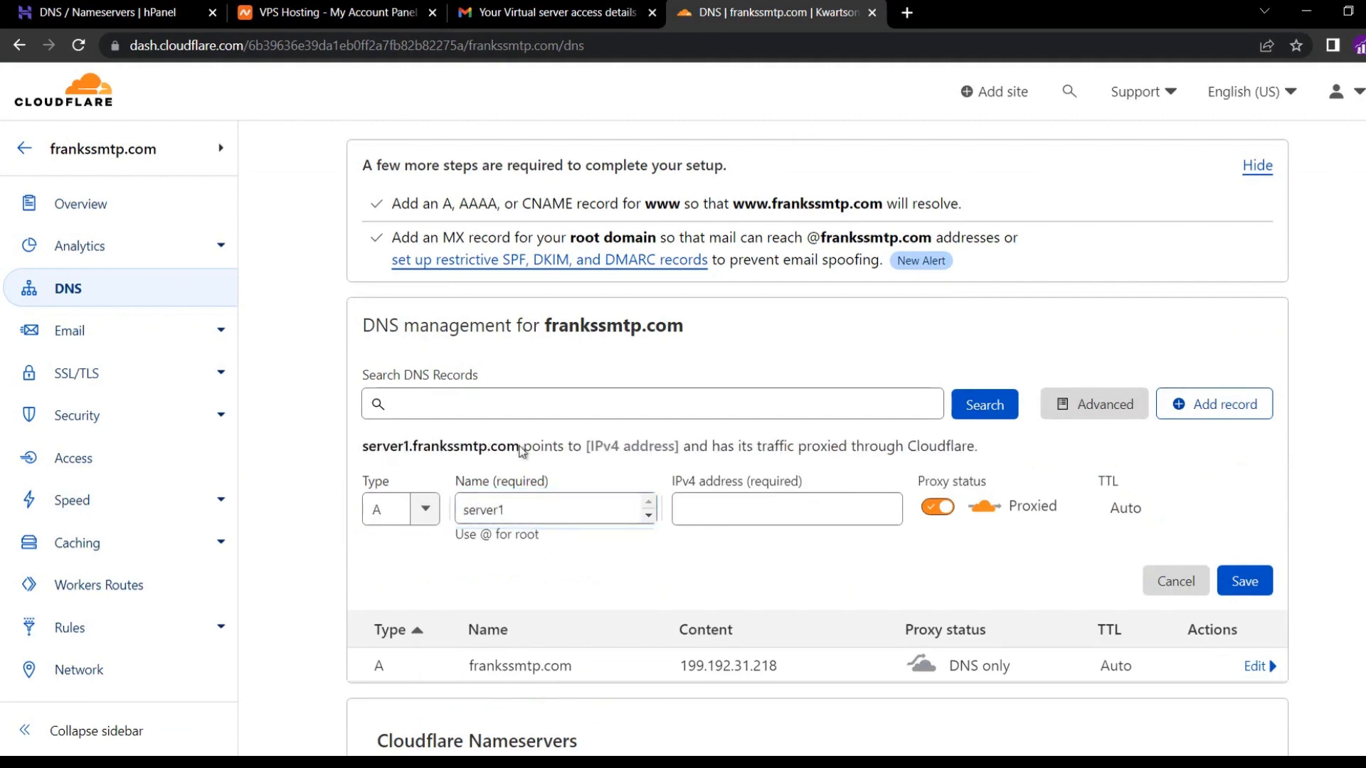
left_click_drag(522, 451, 360, 452)
left_click(509, 498)
left_click(708, 514)
type("199.192.31.218")
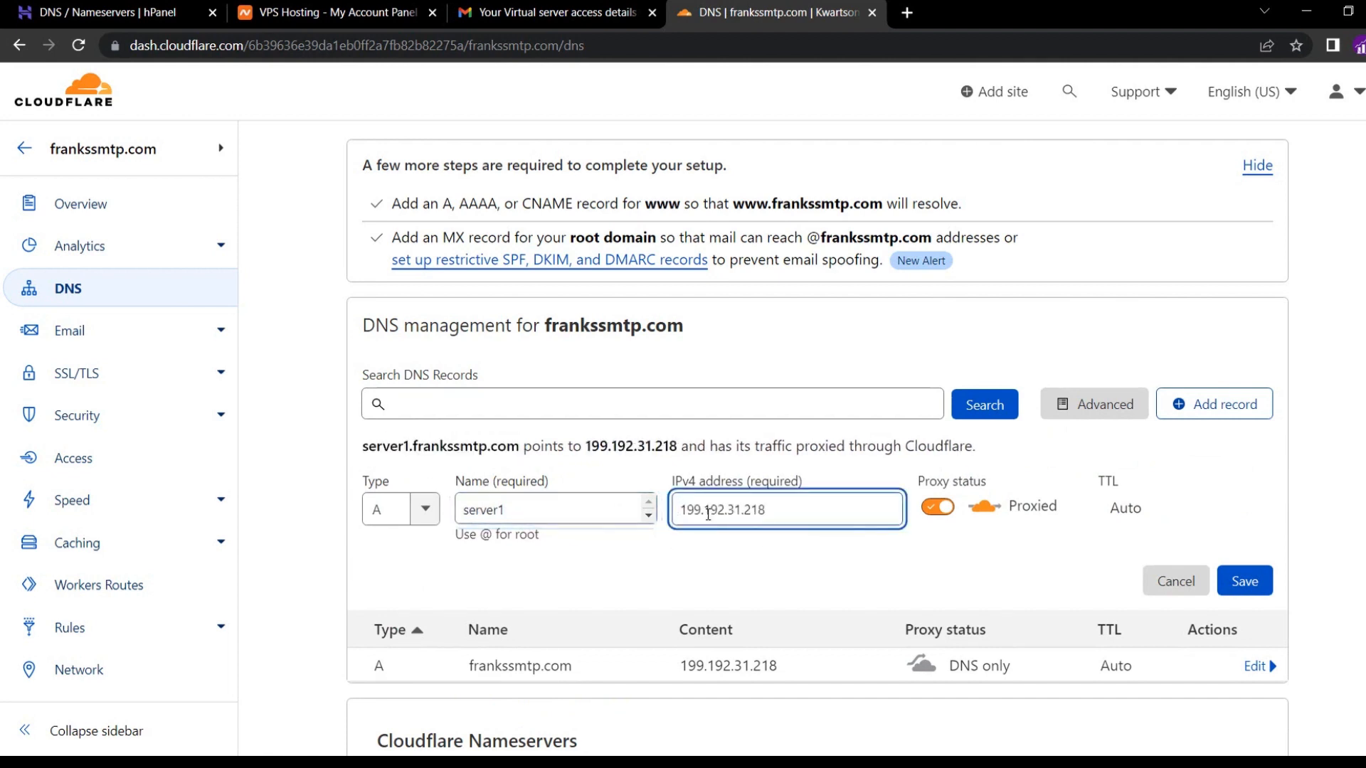
left_click(722, 553)
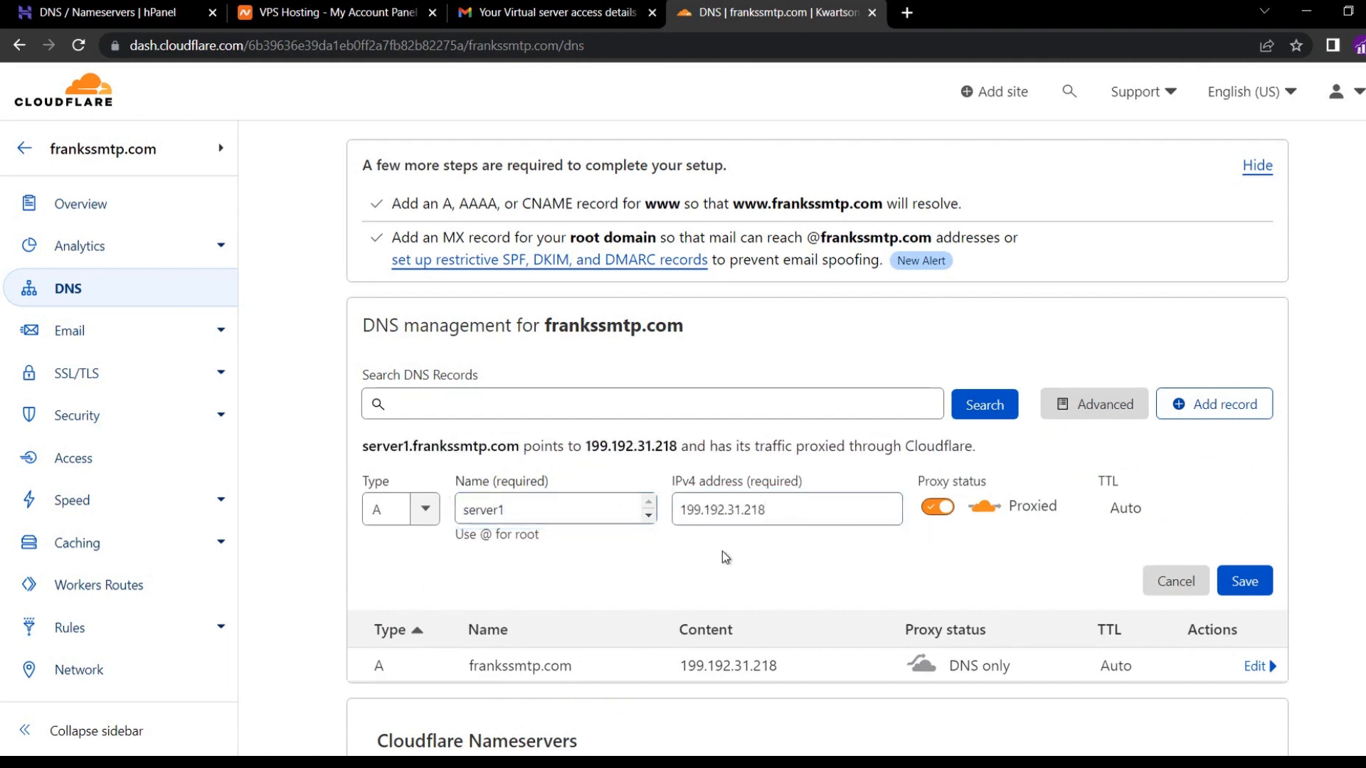
left_click(935, 507)
left_click(1253, 591)
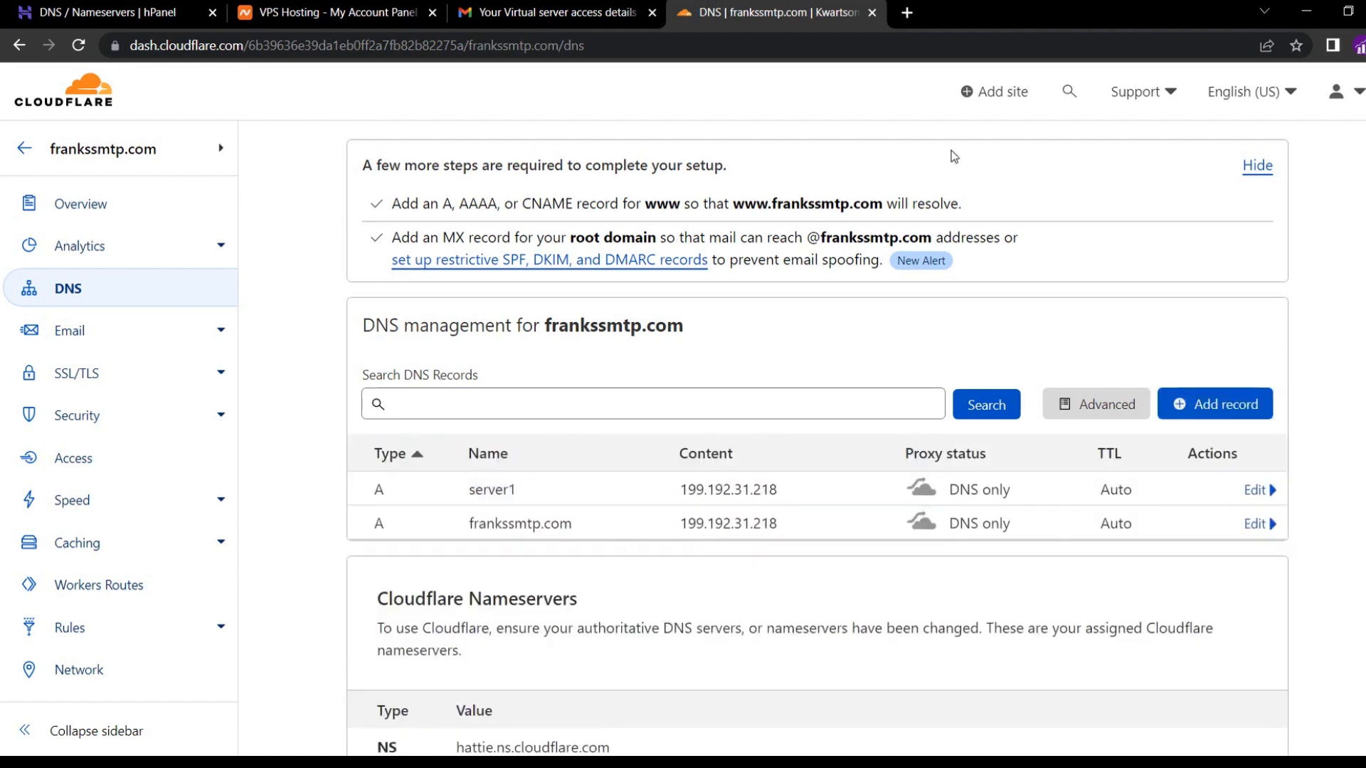
Add a DNS-only A record named mail pointing to 199.192.31.218.
left_click(1241, 418)
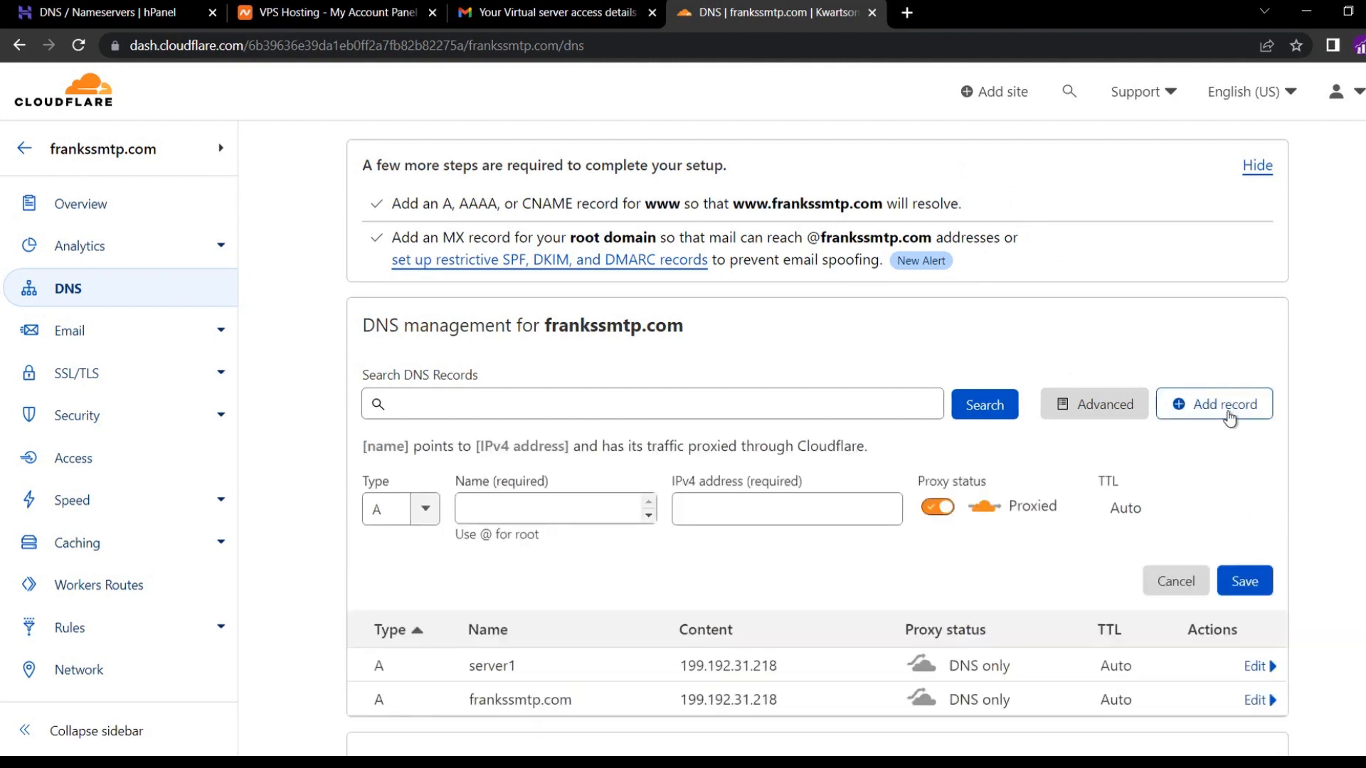
left_click(500, 508)
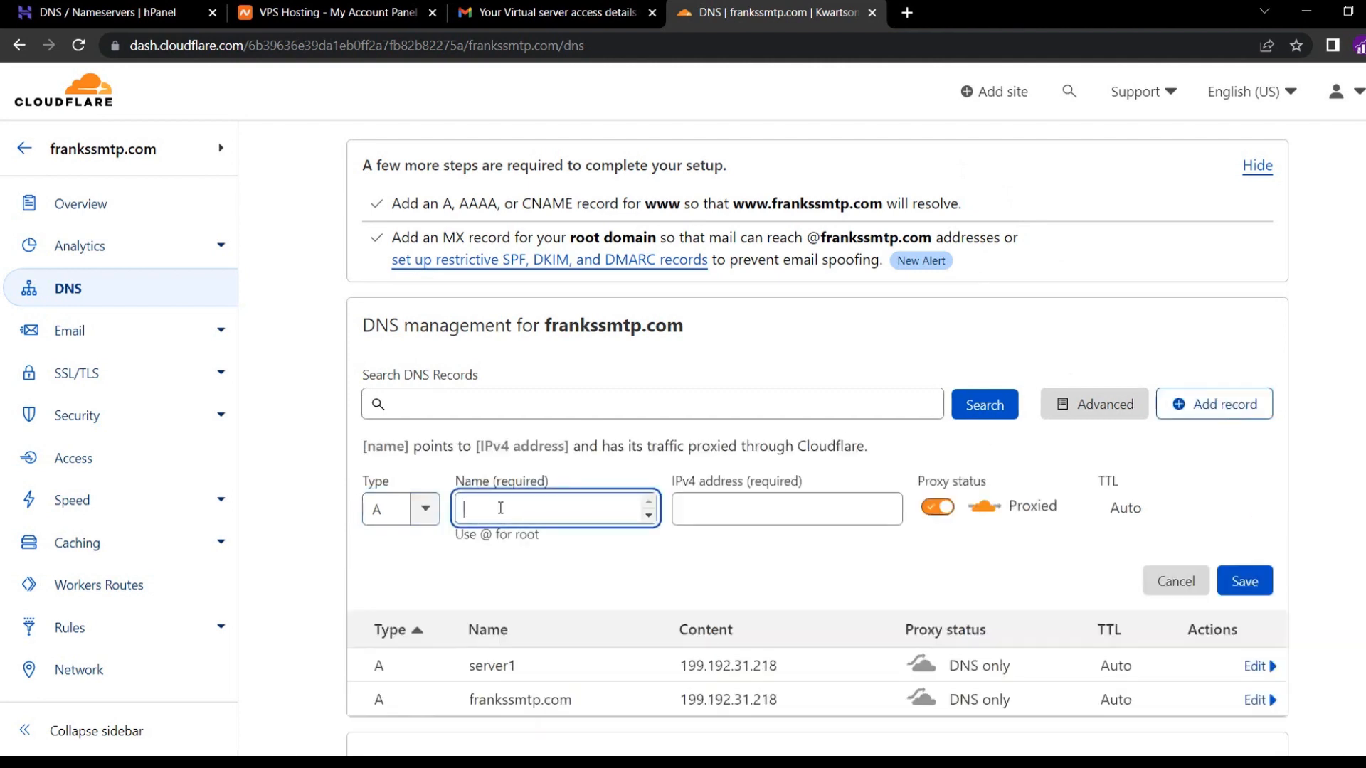
type("mail")
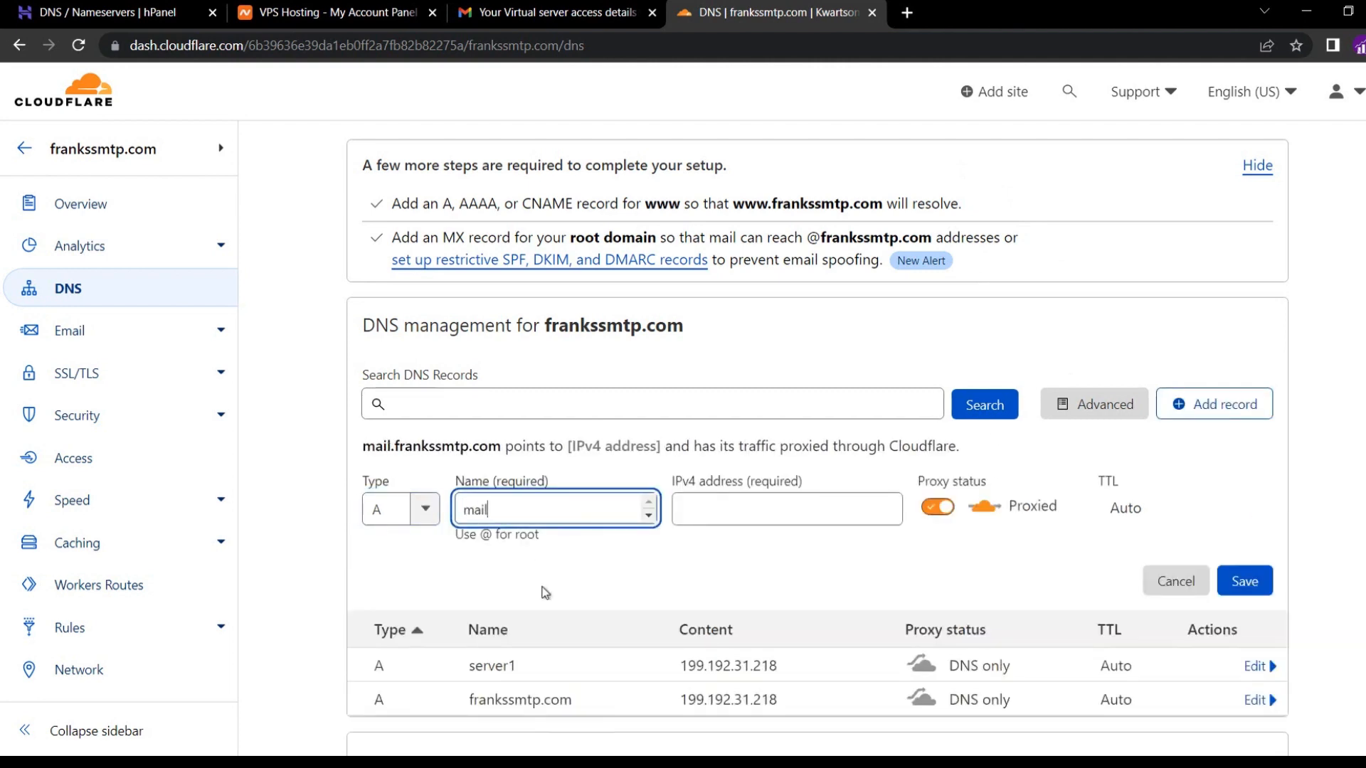
left_click(544, 595)
left_click(718, 513)
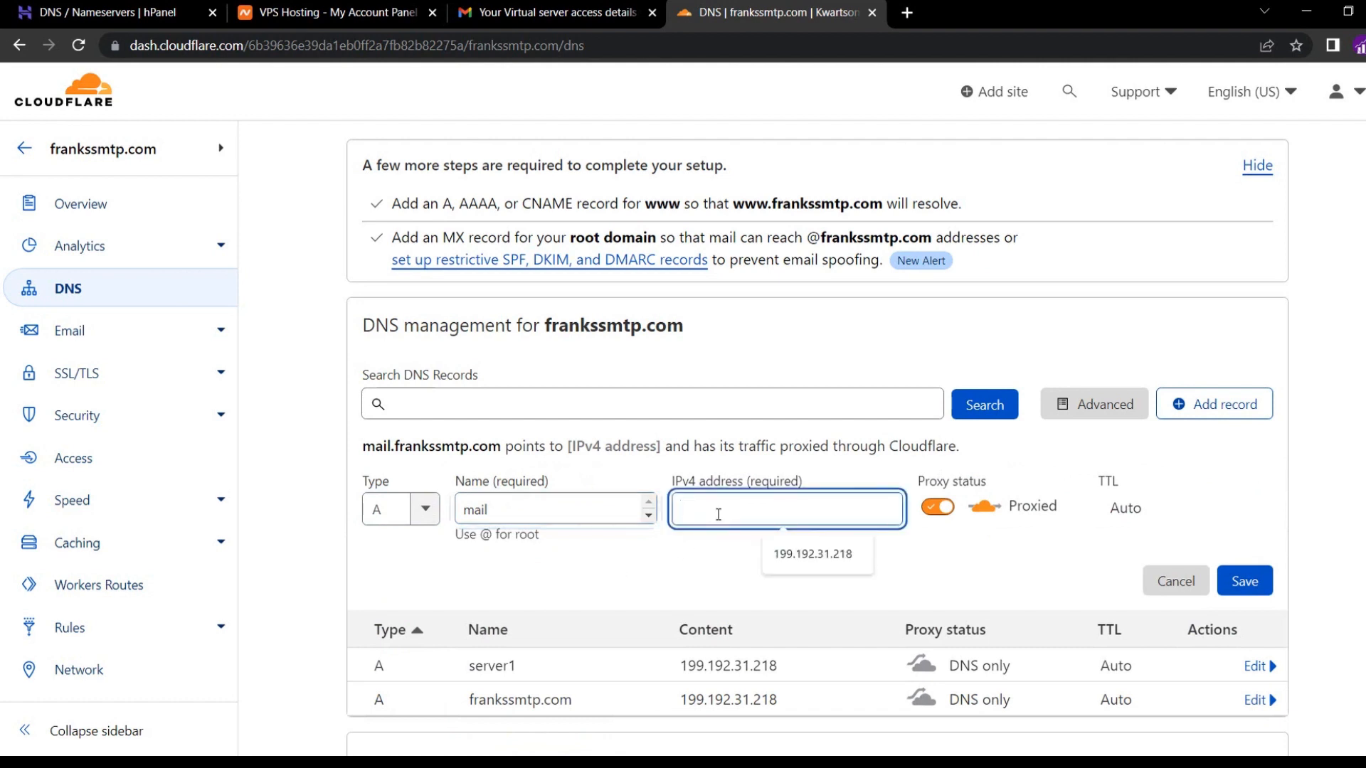
left_click(783, 562)
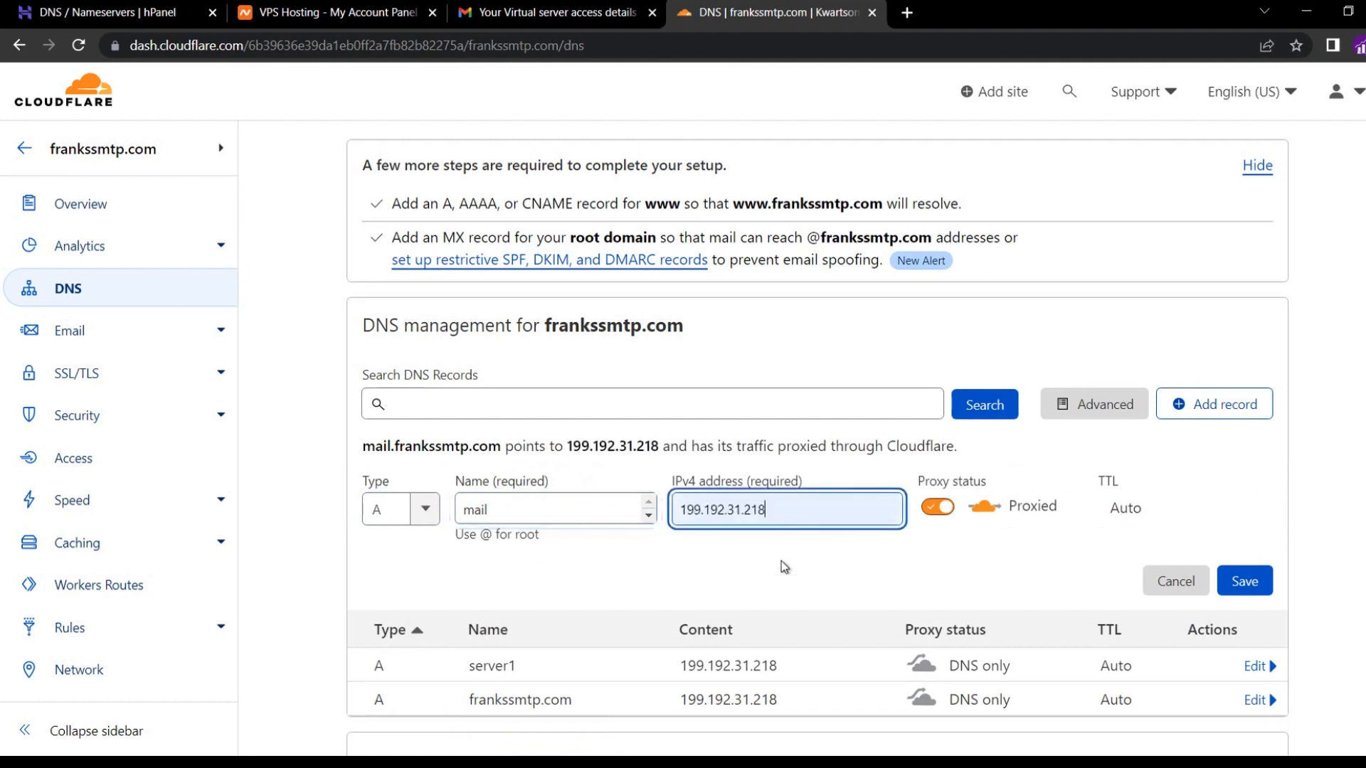
left_click(938, 508)
left_click(1239, 579)
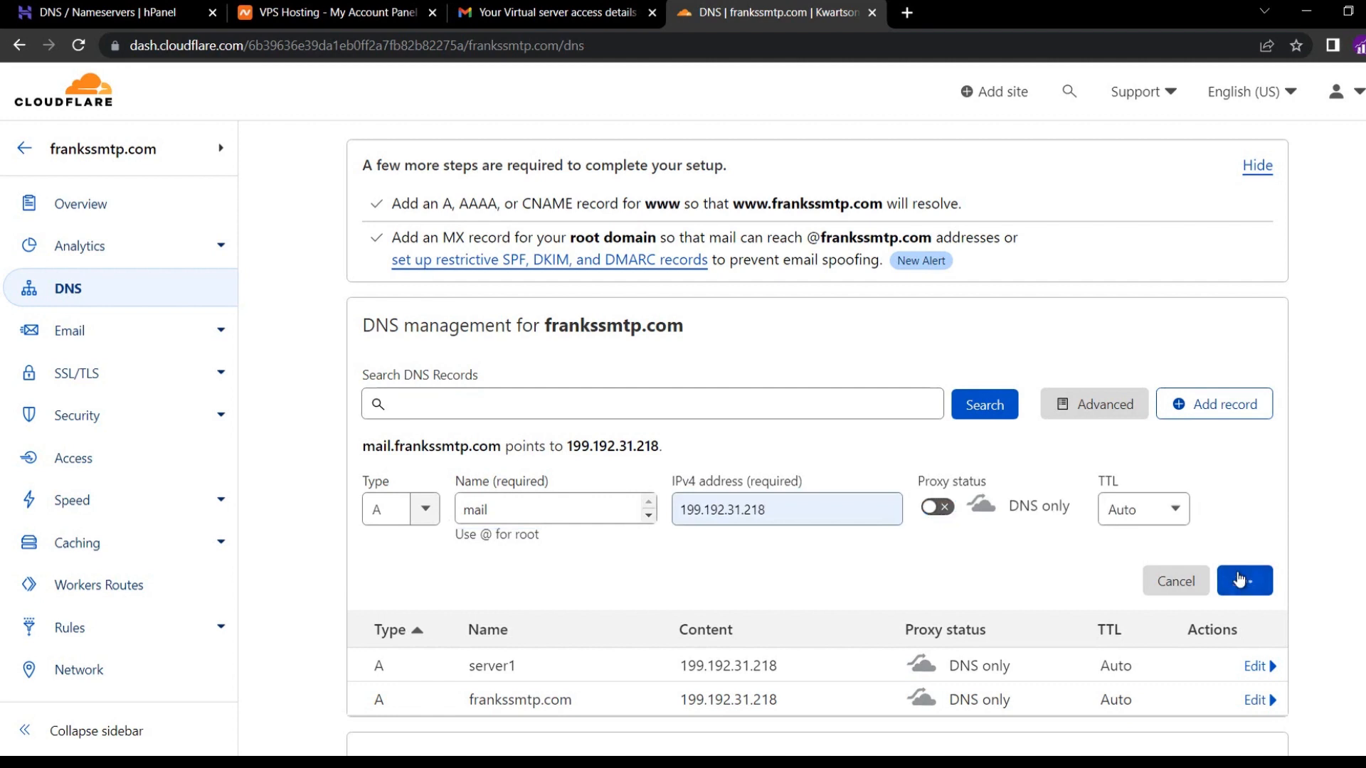
Add a DNS-only A record named www pointing to 199.192.31.218.
left_click(1212, 403)
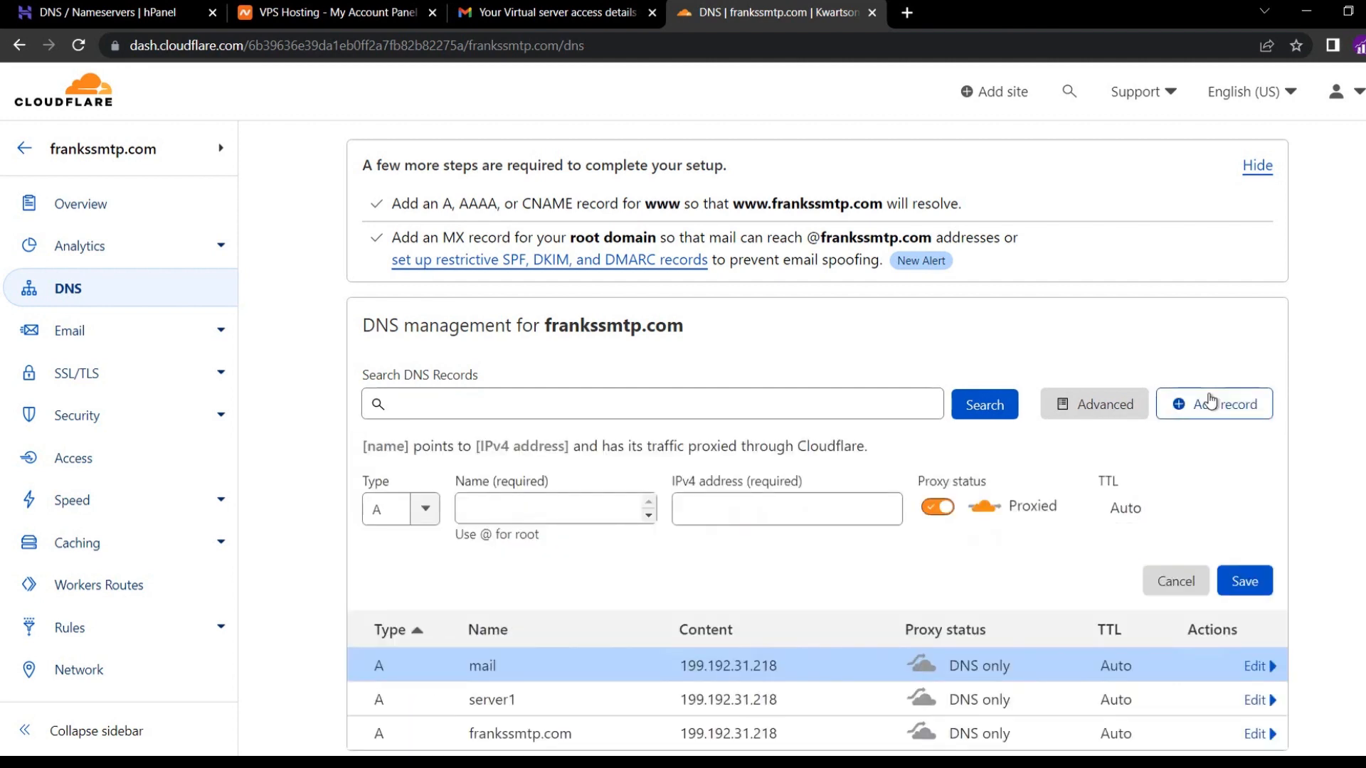
left_click(571, 506)
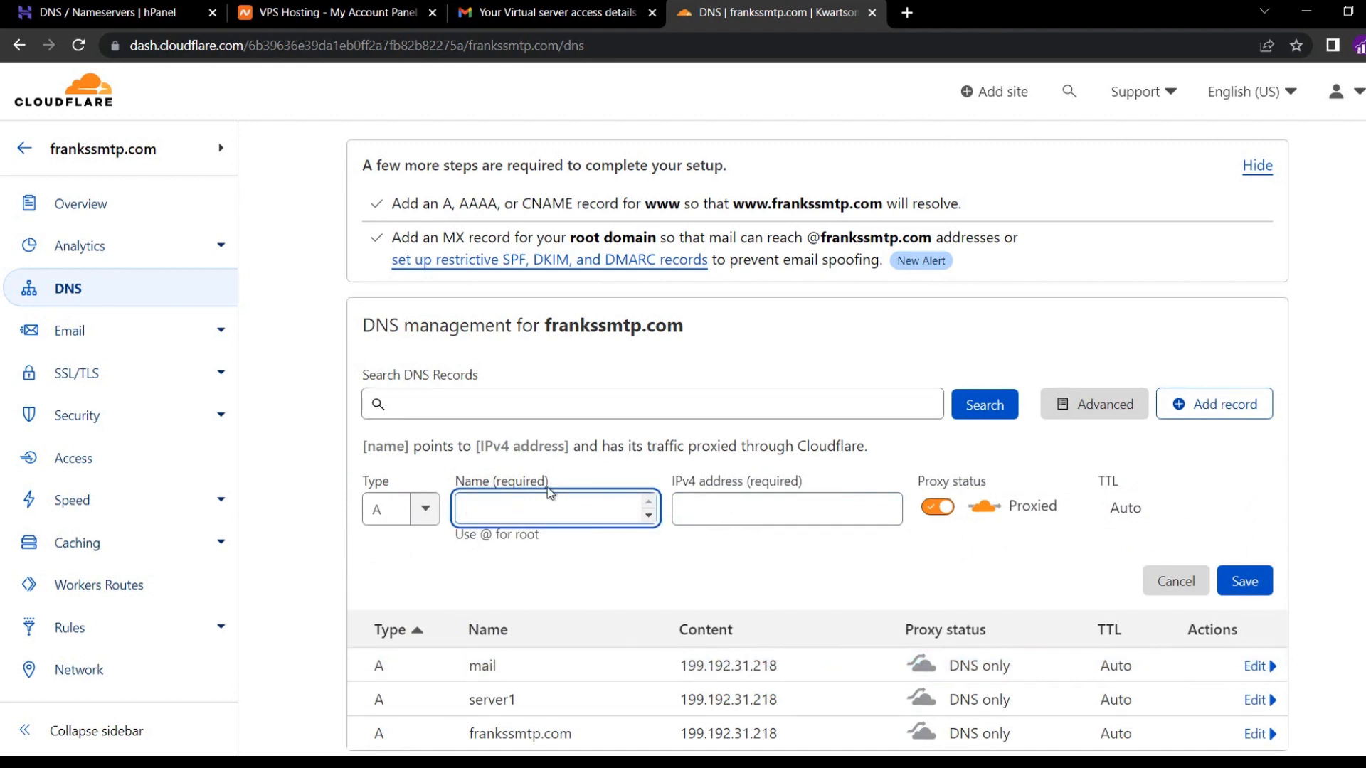
type("www")
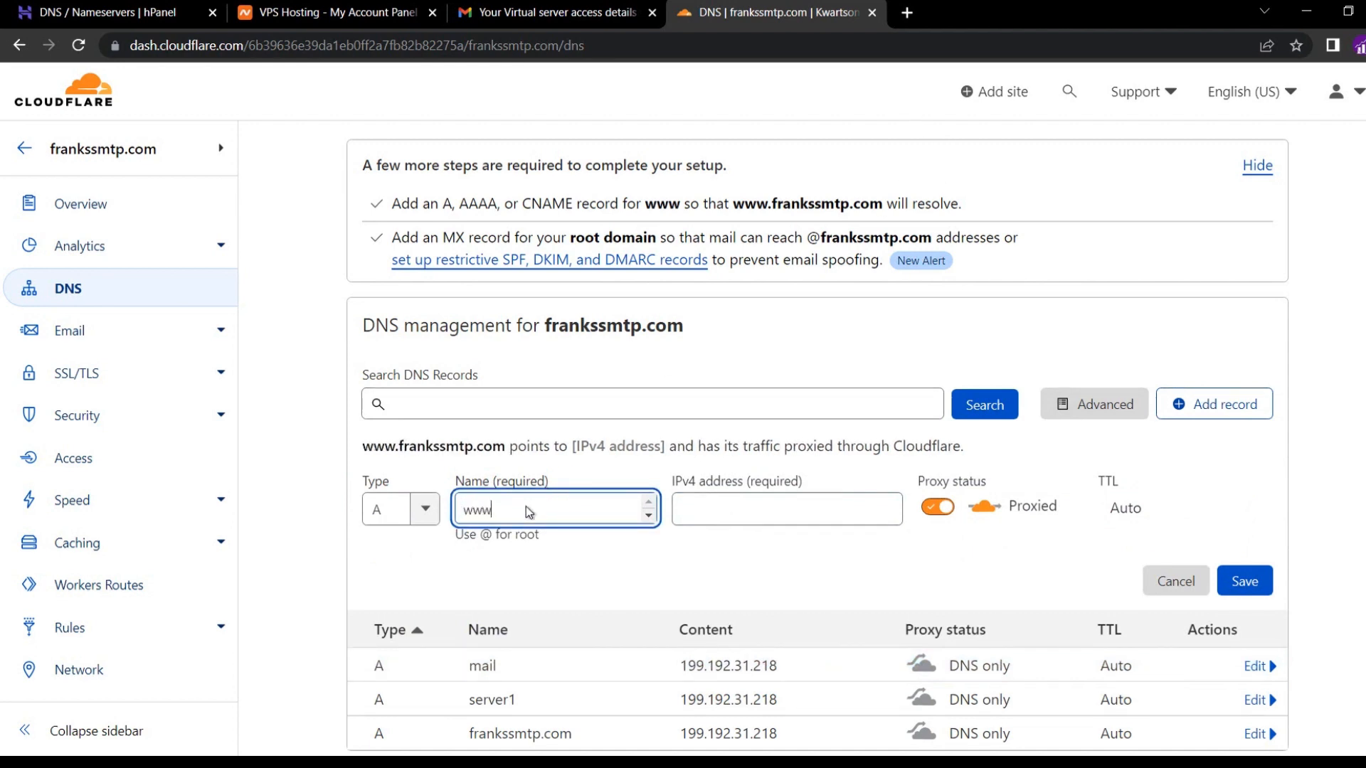
left_click(728, 503)
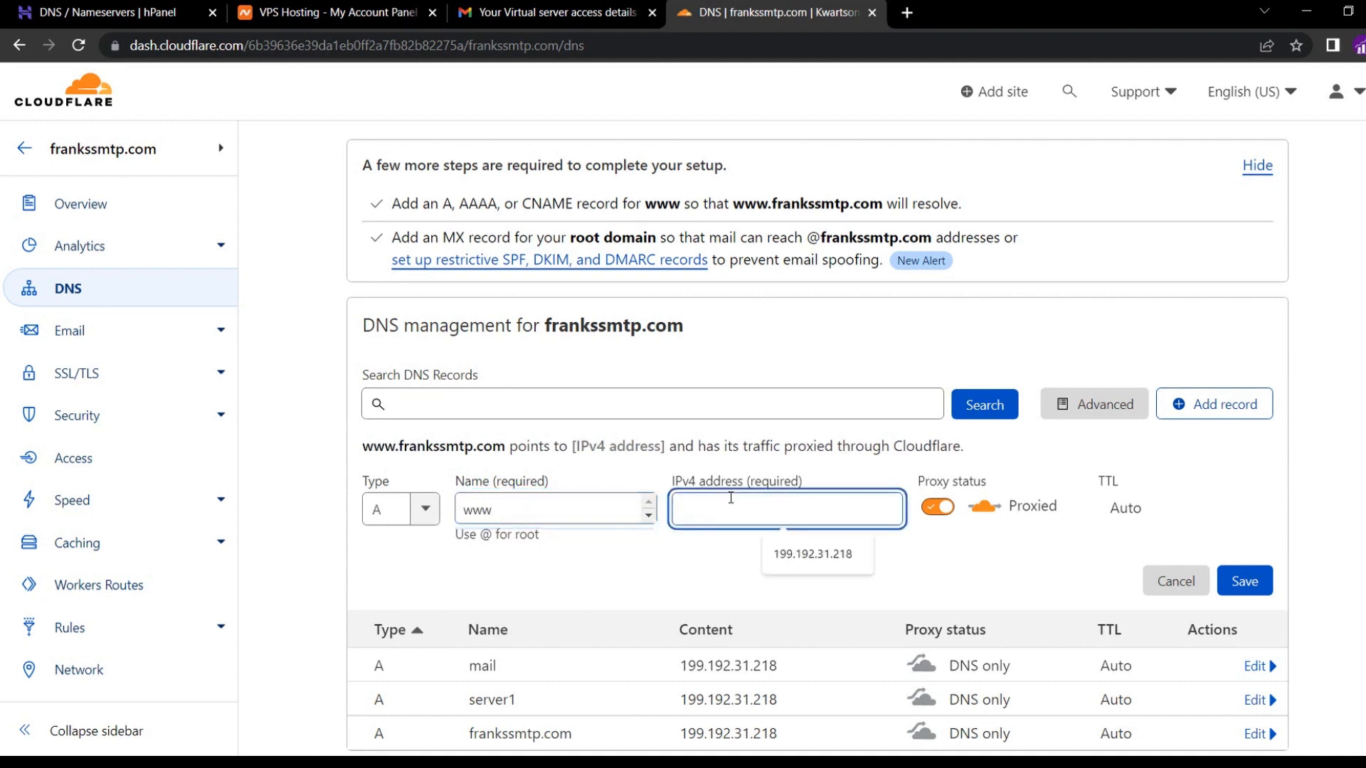
left_click(817, 562)
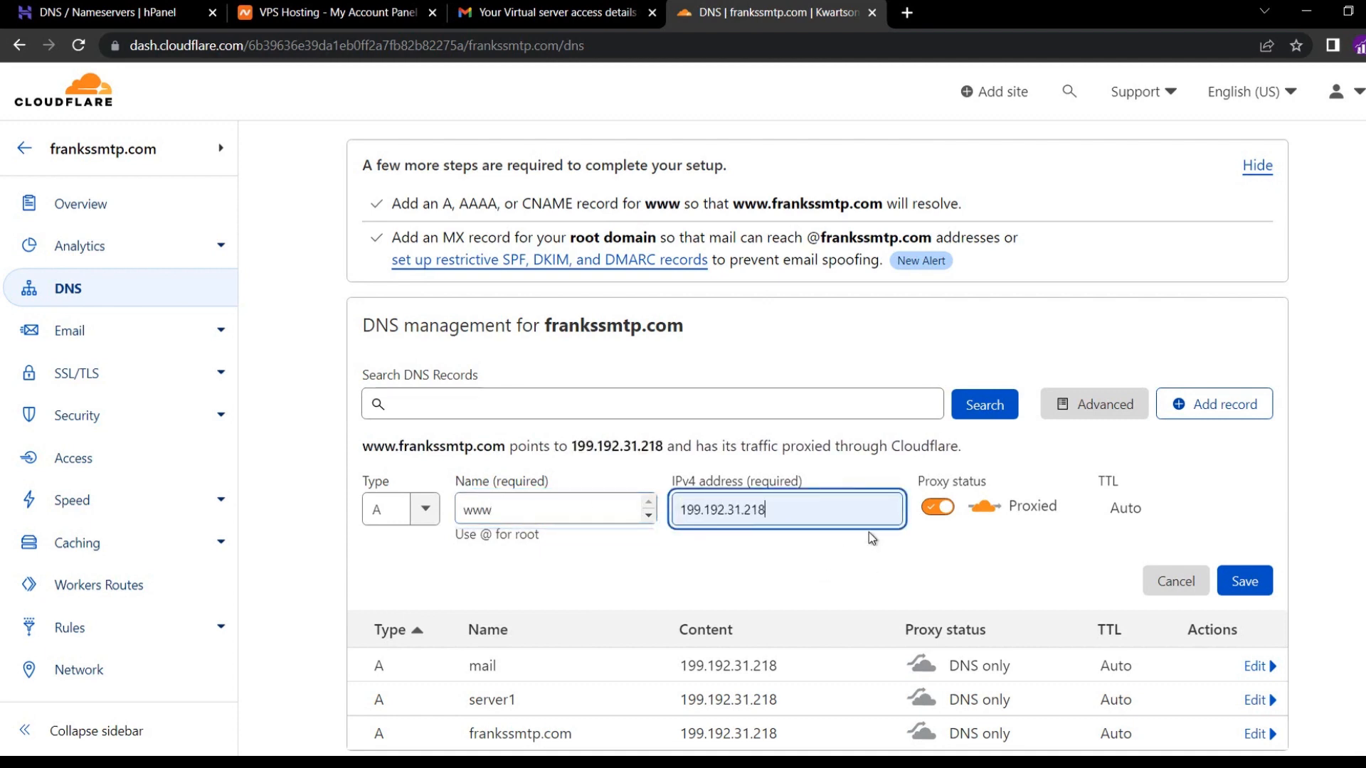
left_click(937, 507)
left_click(1245, 581)
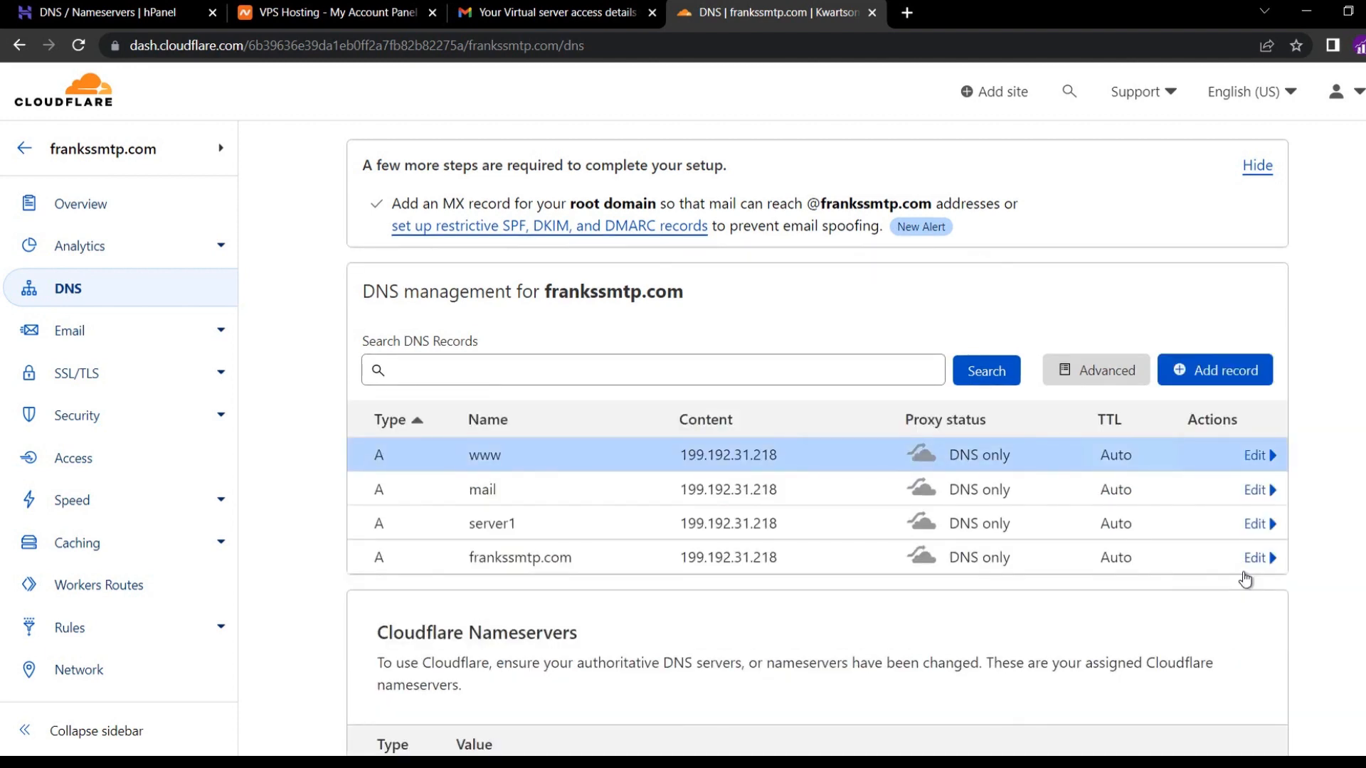
Create an MX record for @ with mail server mail.frankssmtp.com and priority 10.
left_click(1213, 375)
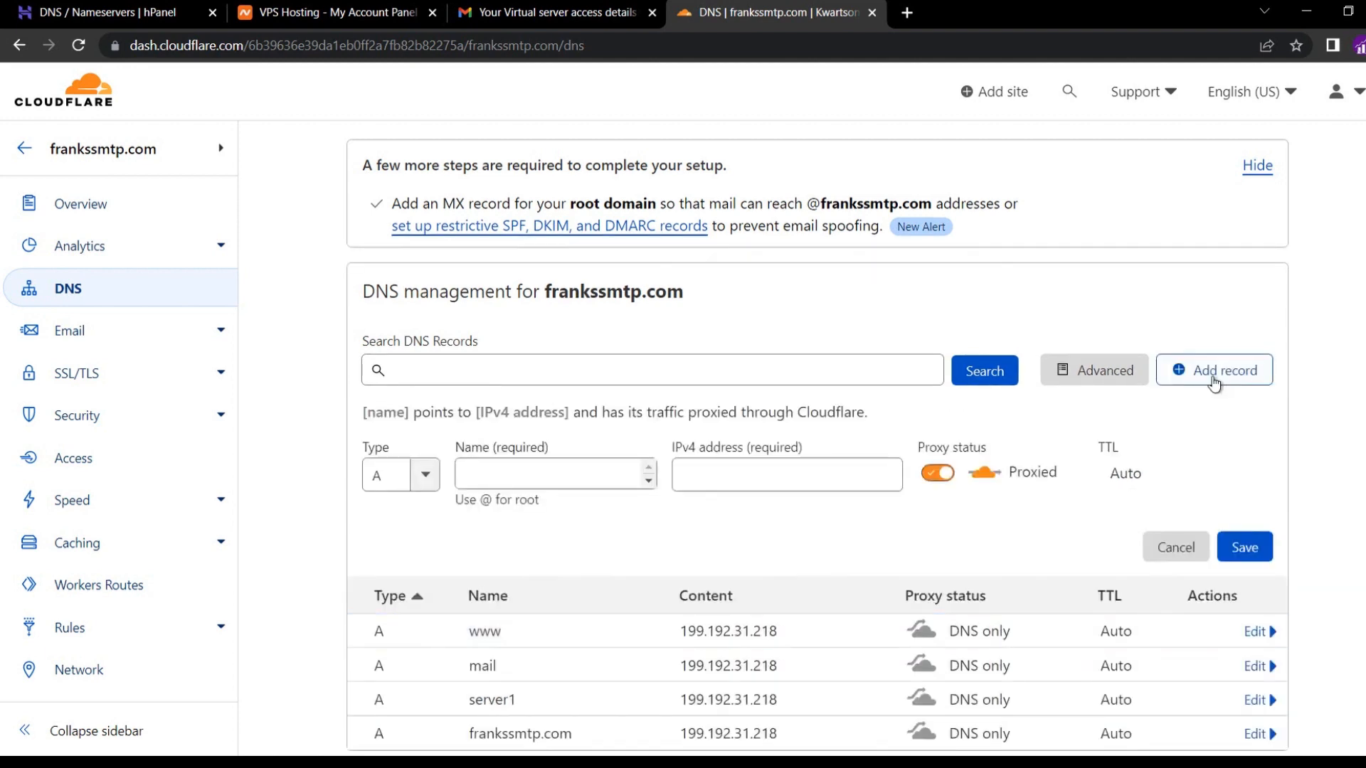
left_click(400, 474)
type("mx")
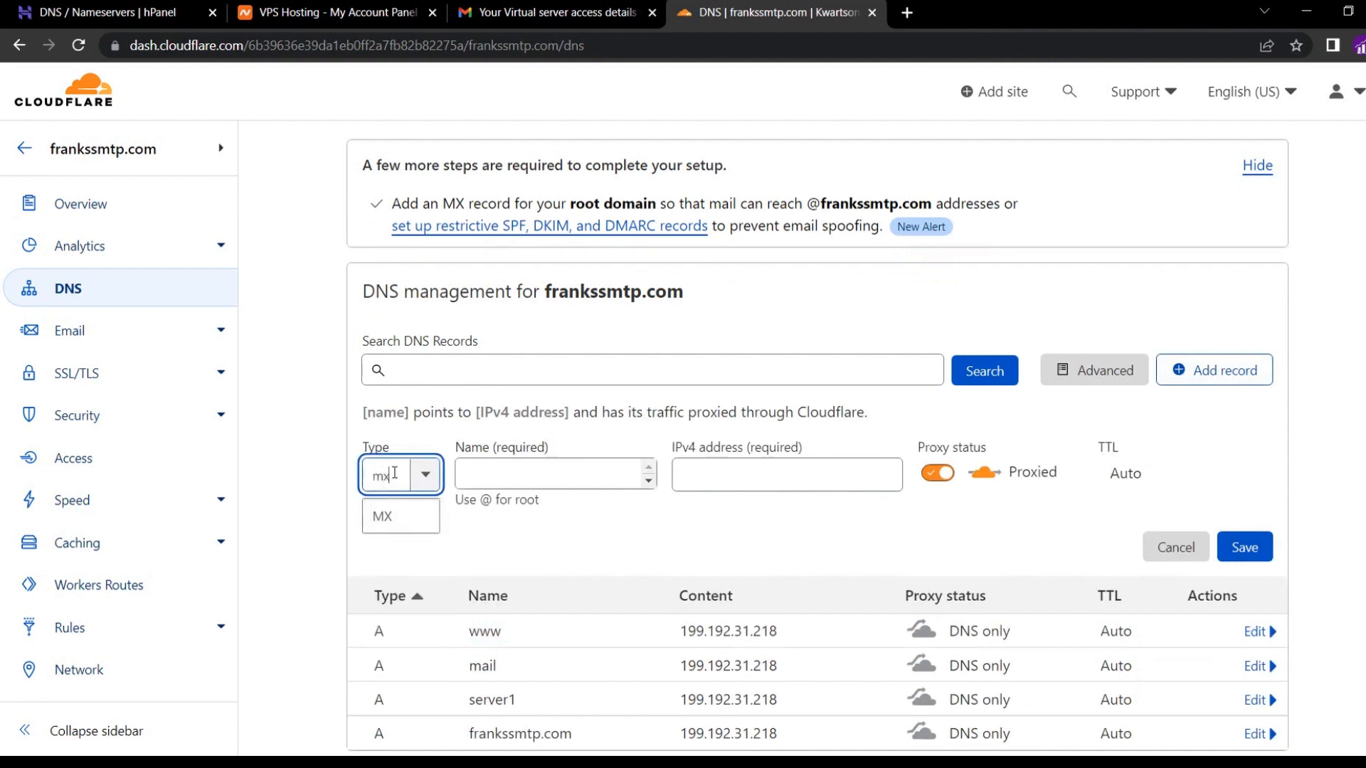
left_click(381, 518)
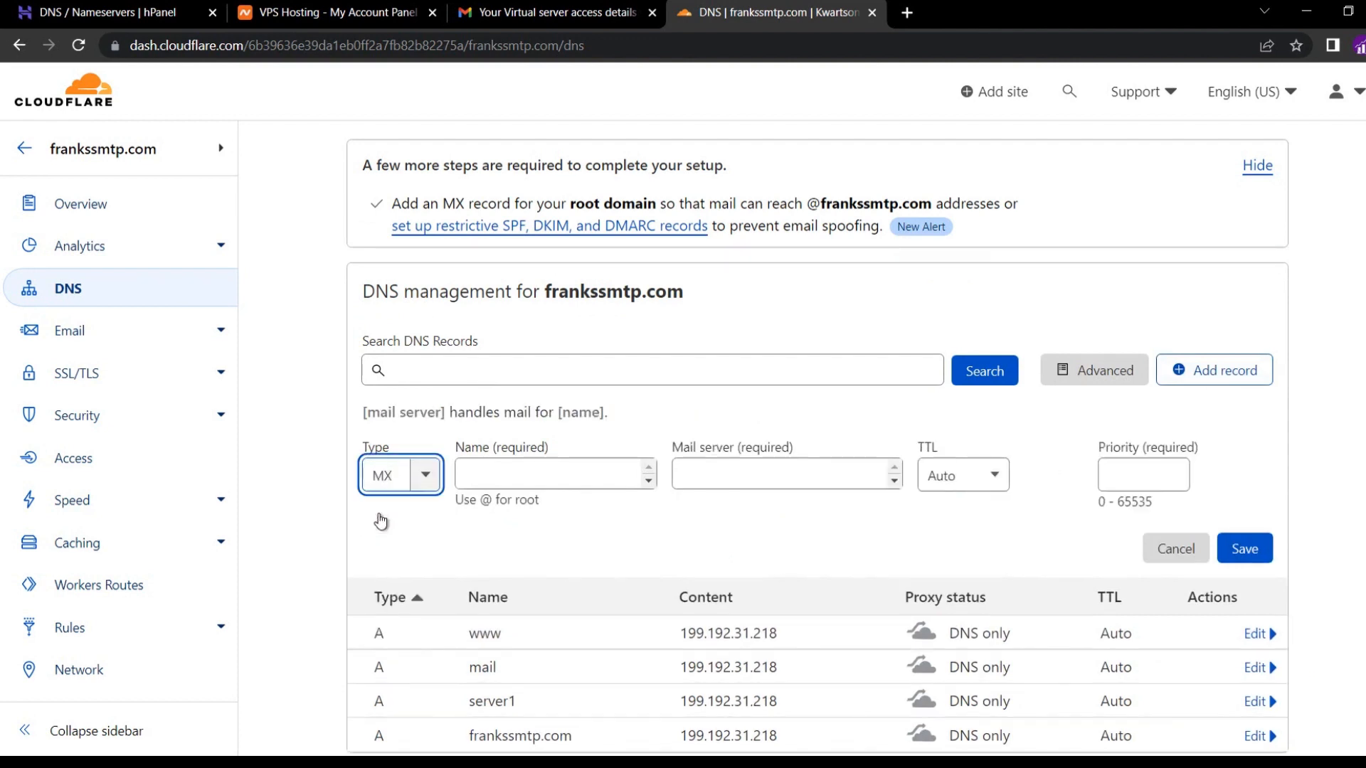
left_click(470, 474)
type("@")
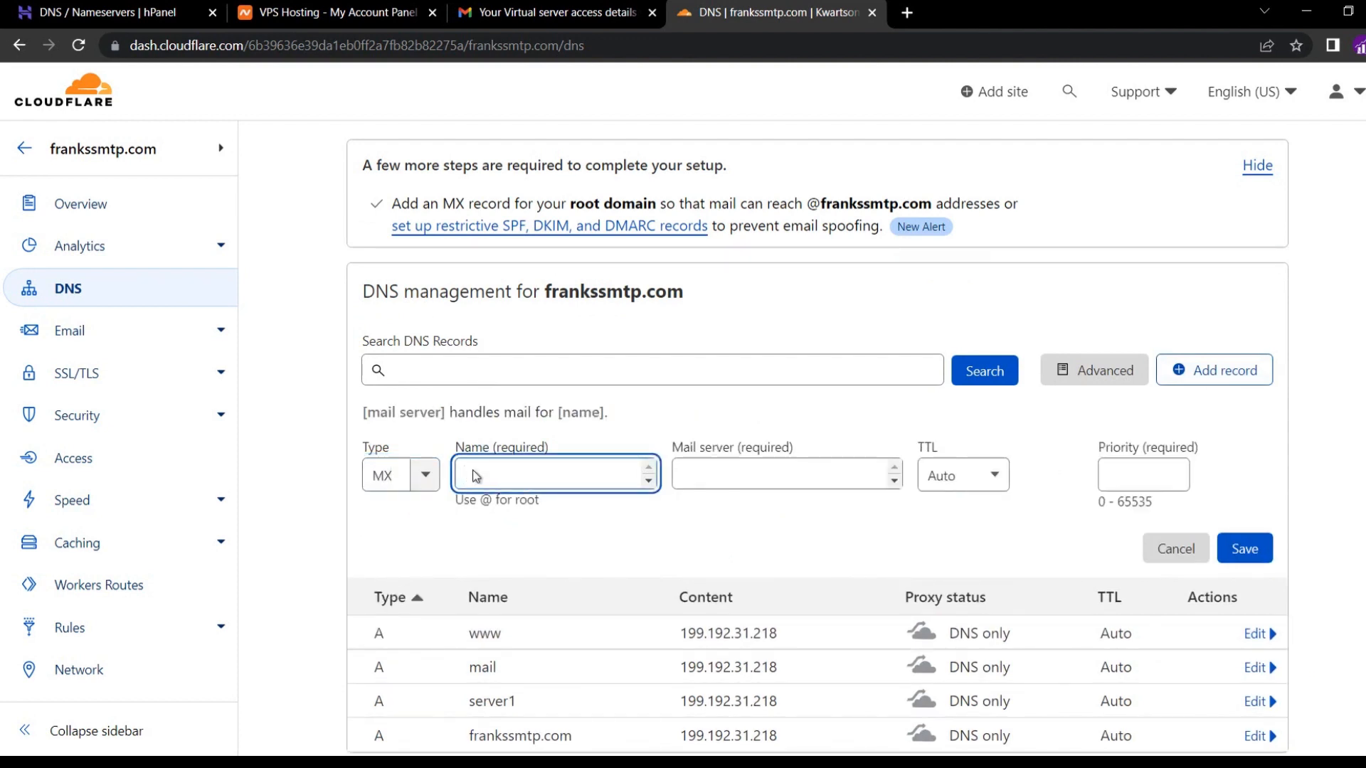
left_click(744, 470)
type("mail.")
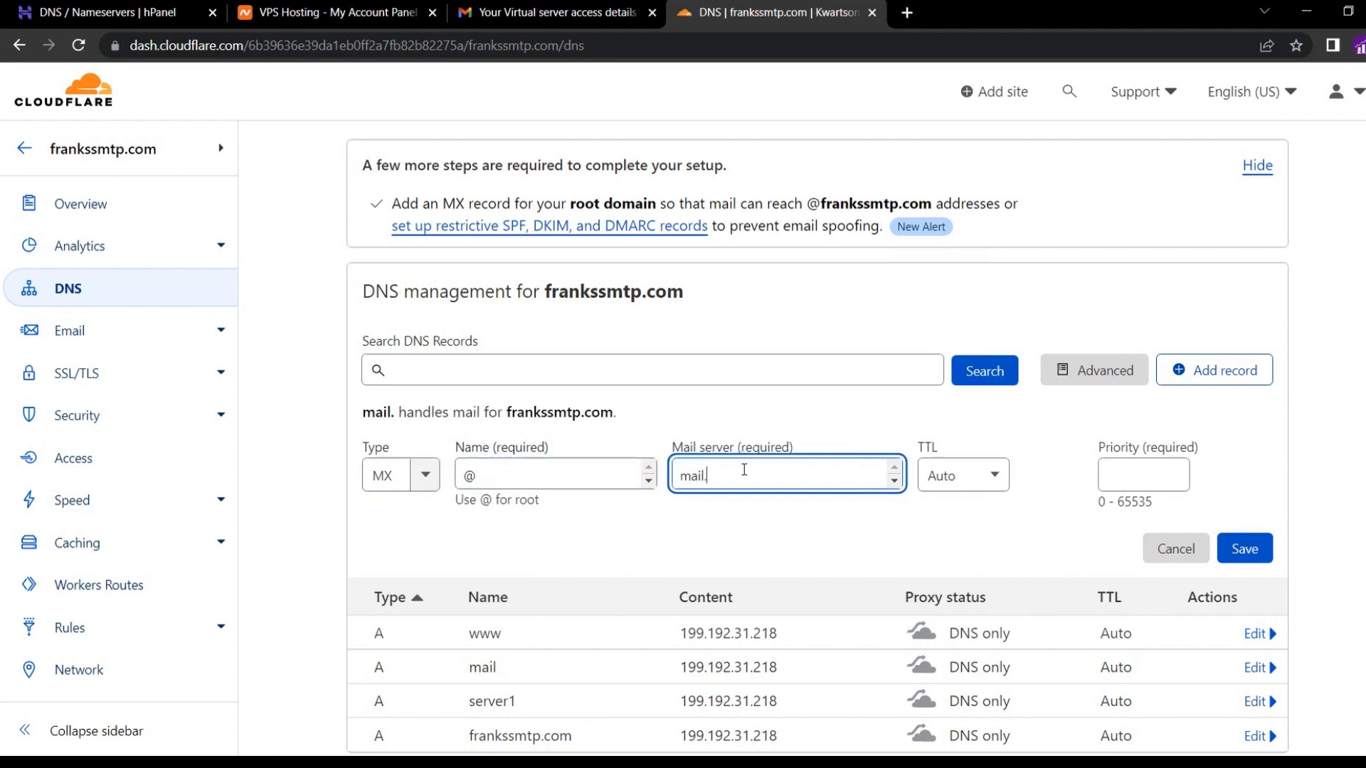
type("fr")
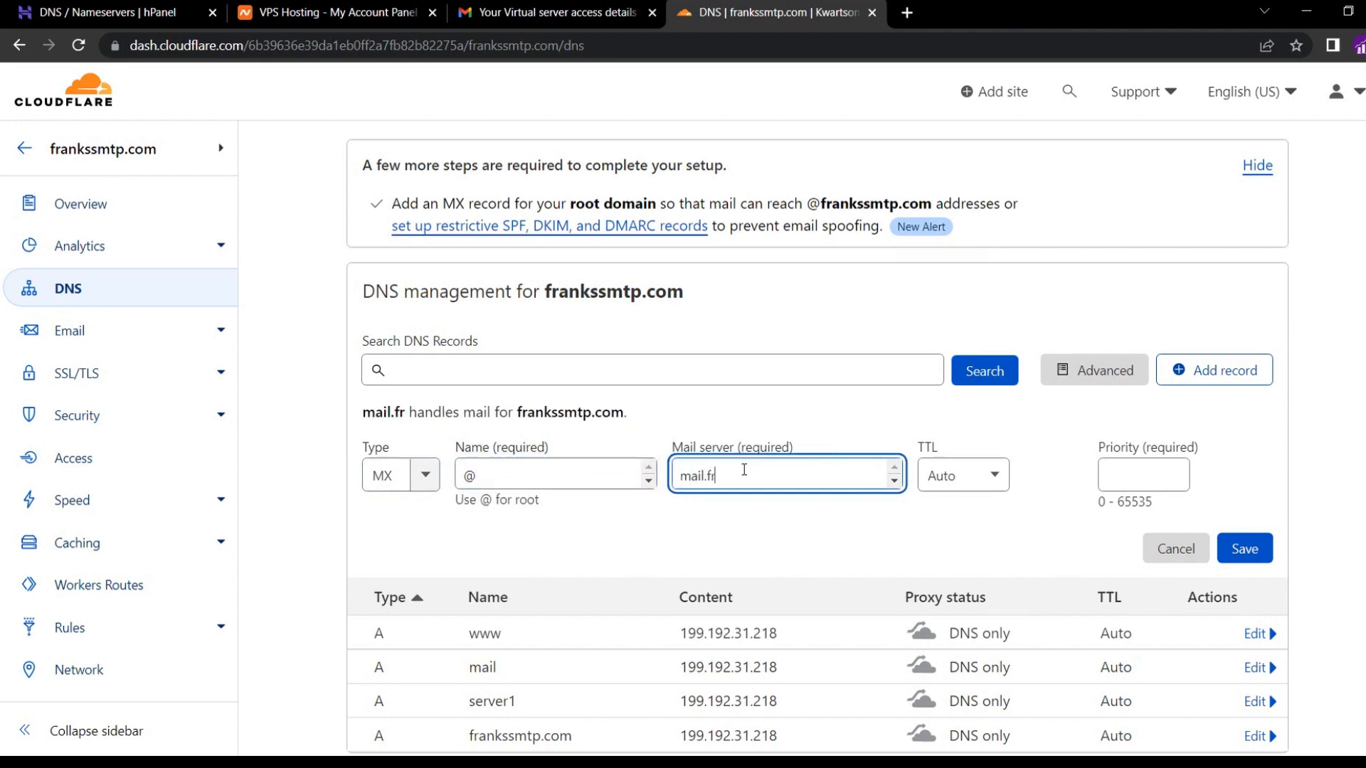
type("ankssmtp.com")
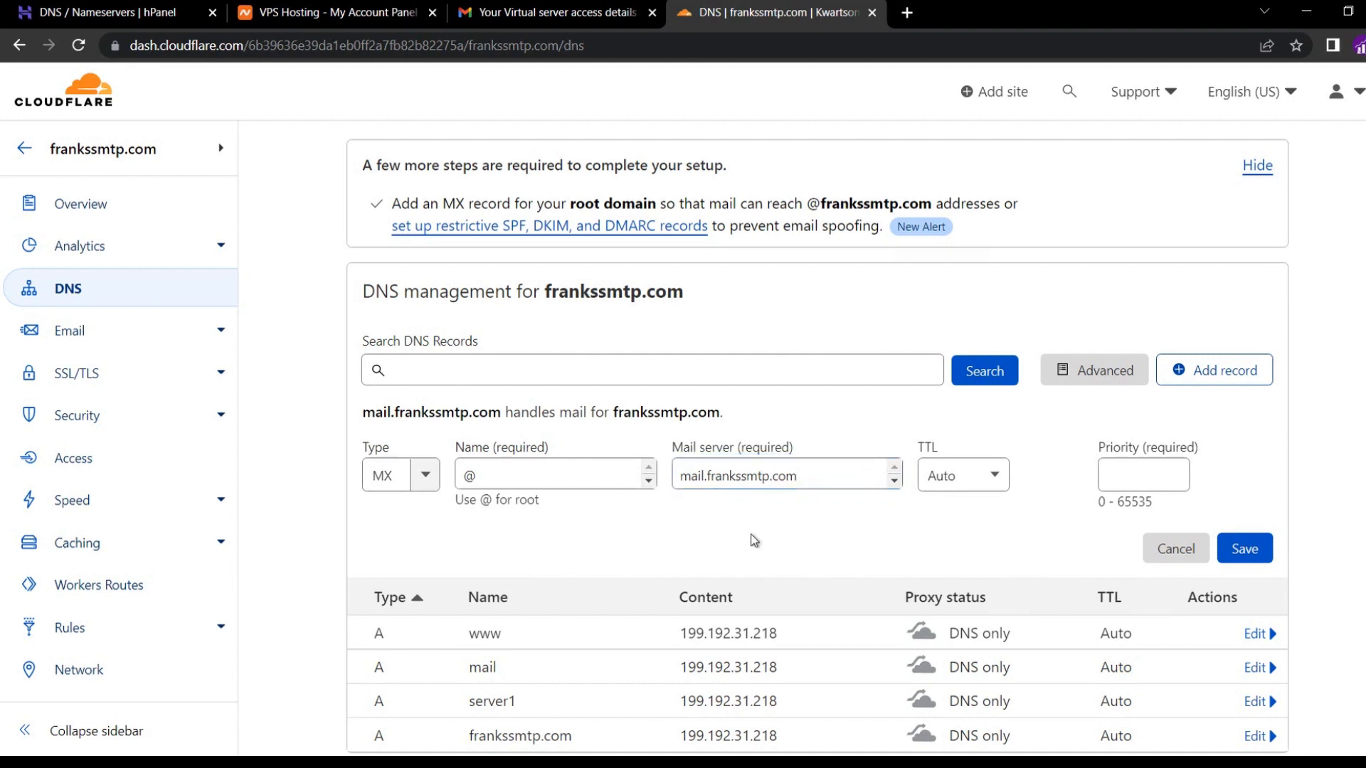
left_click(1100, 471)
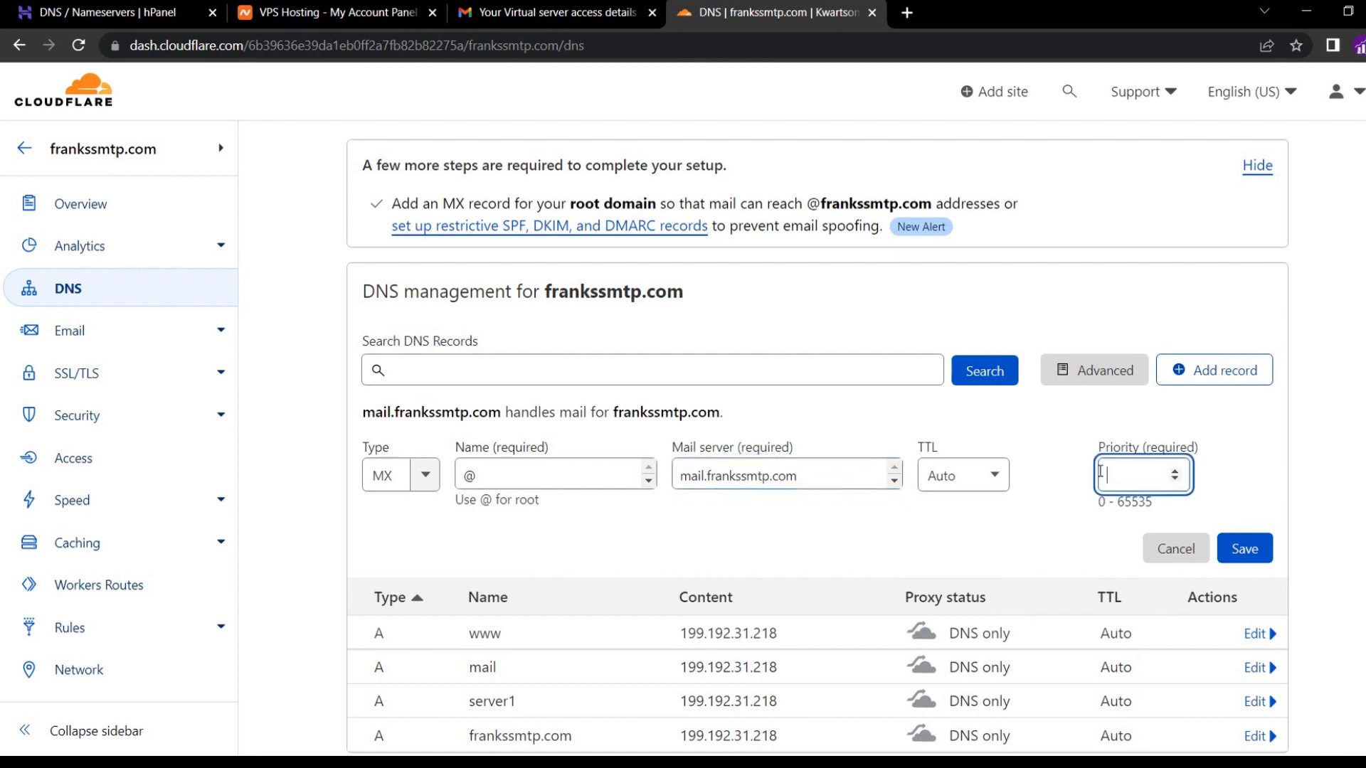
type("1")
key("BackSpace")
type("0")
type("1")
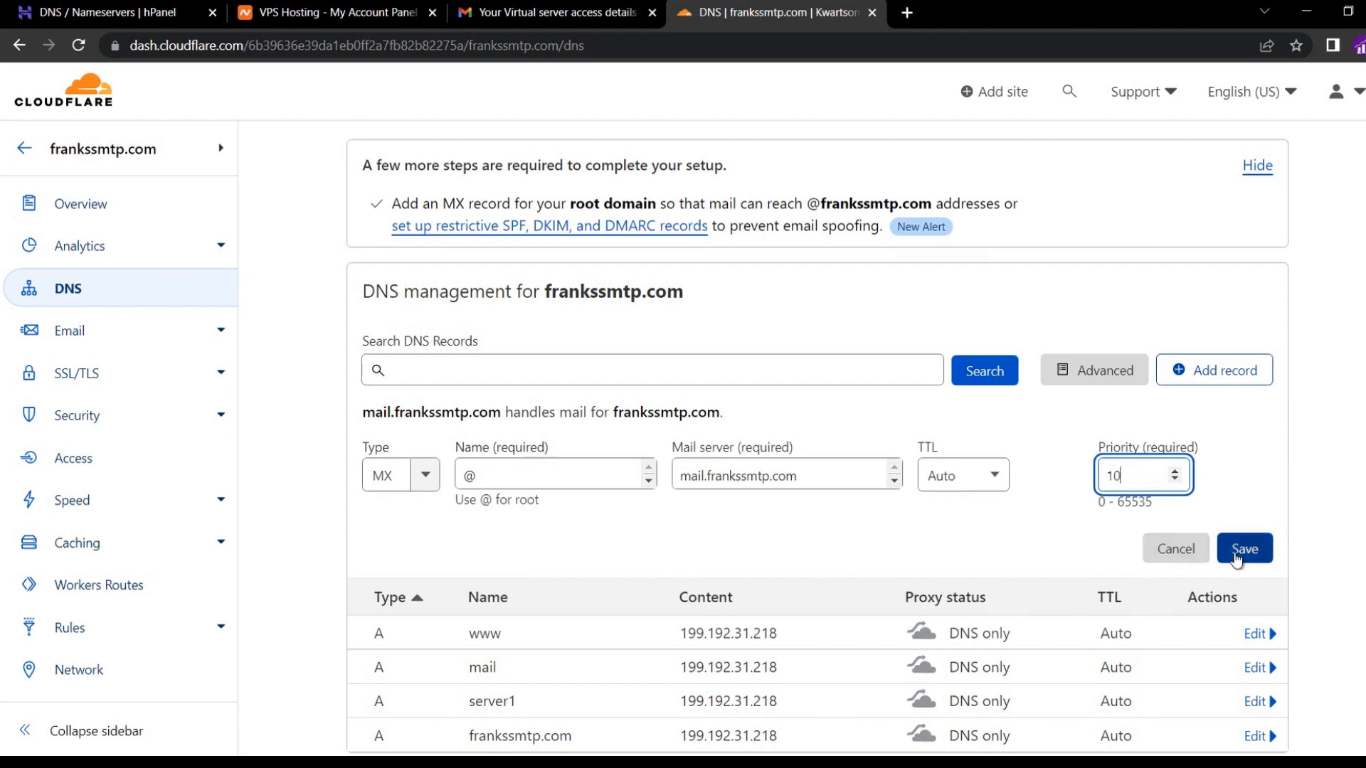
left_click(1236, 558)
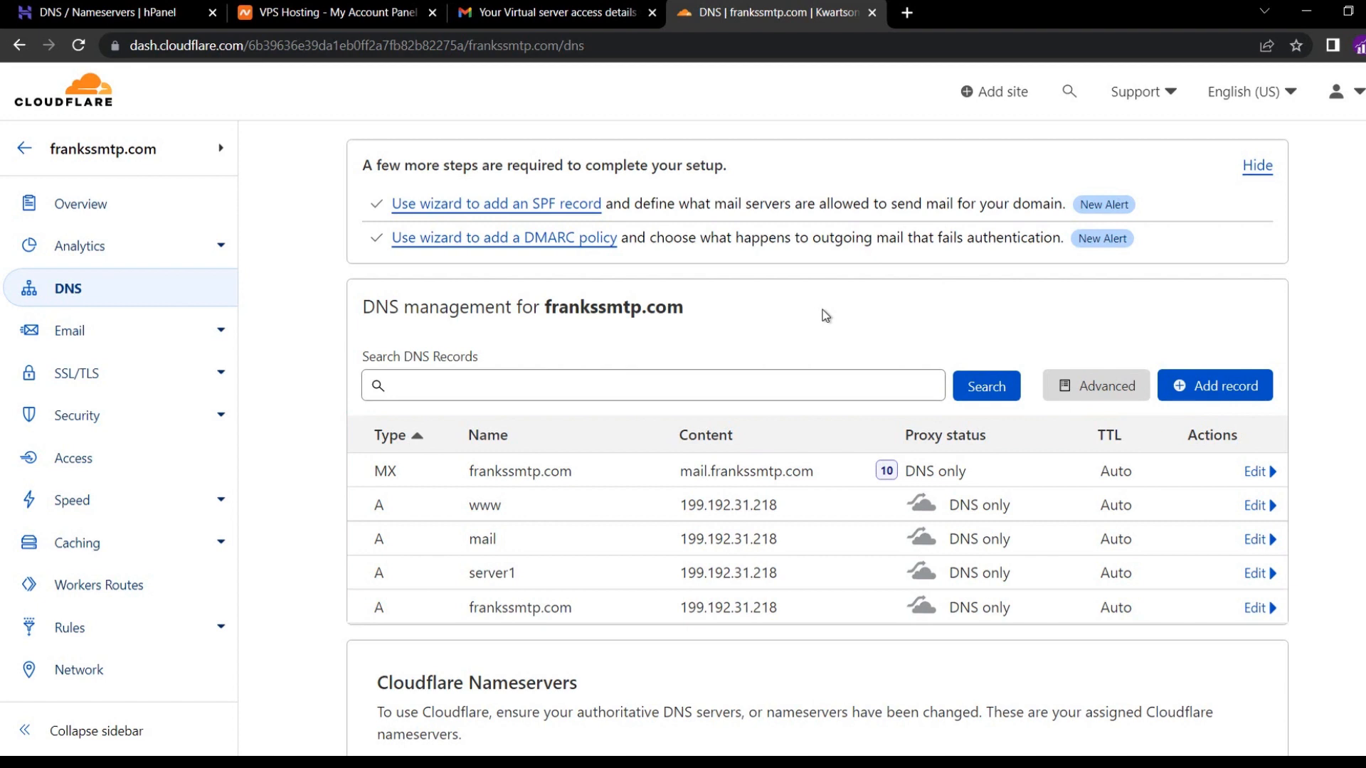
Open the whatsmydns.net DNS Propagation Checker in a new tab.
left_click(911, 16)
type("whats")
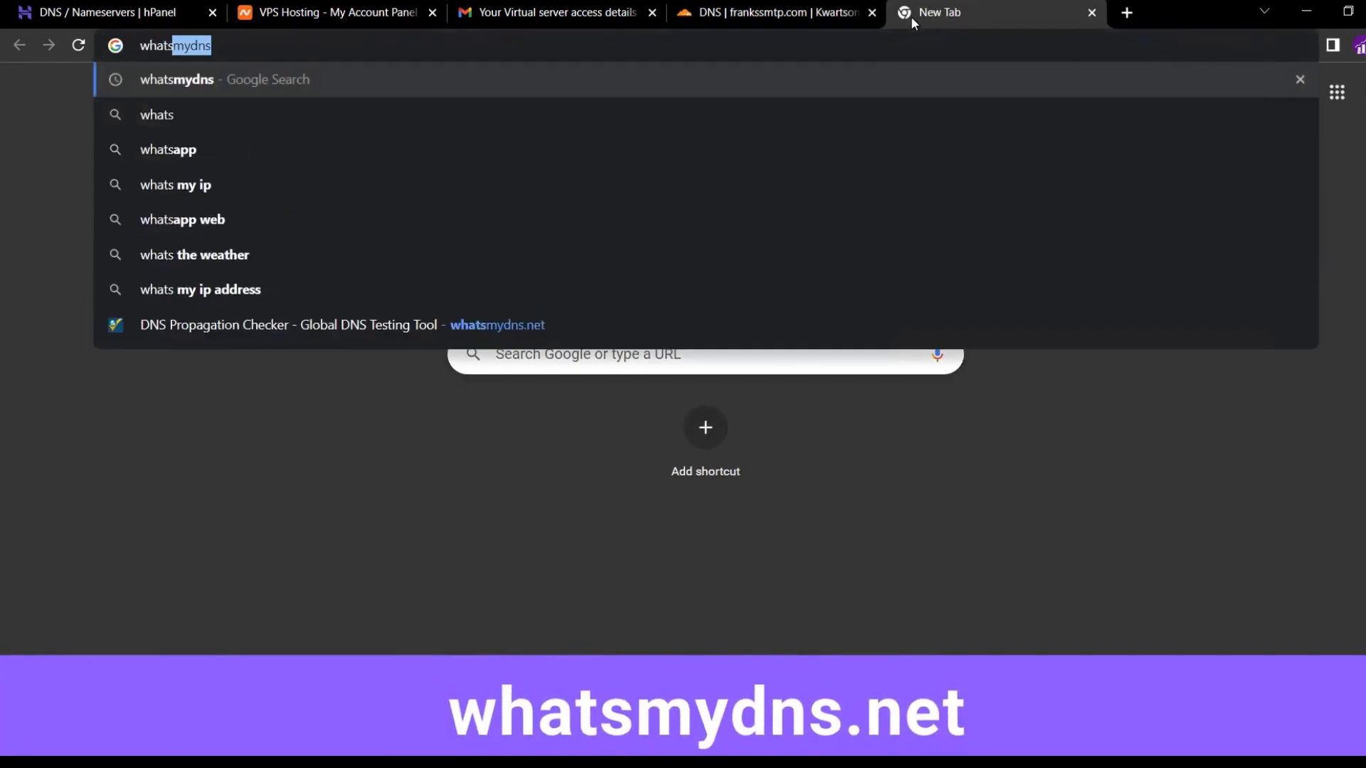
key("Return")
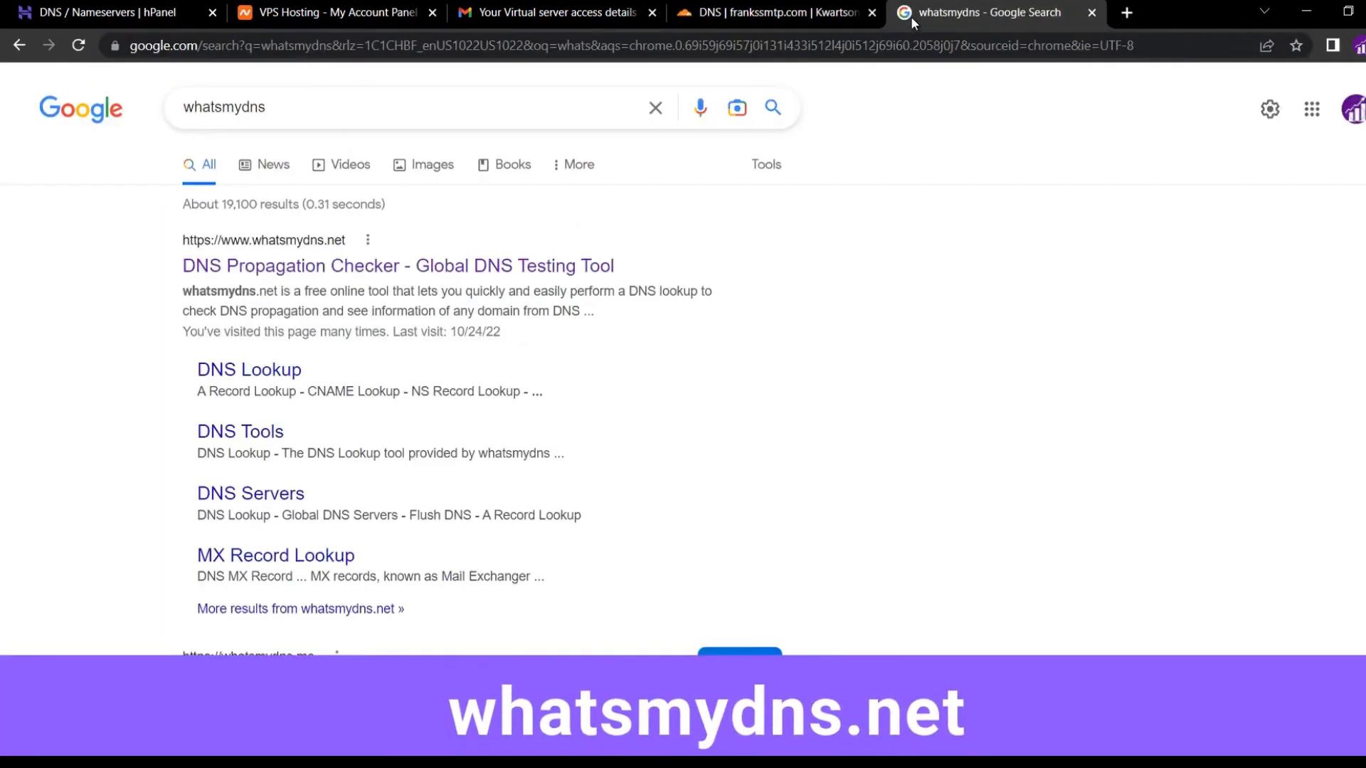
left_click(420, 266)
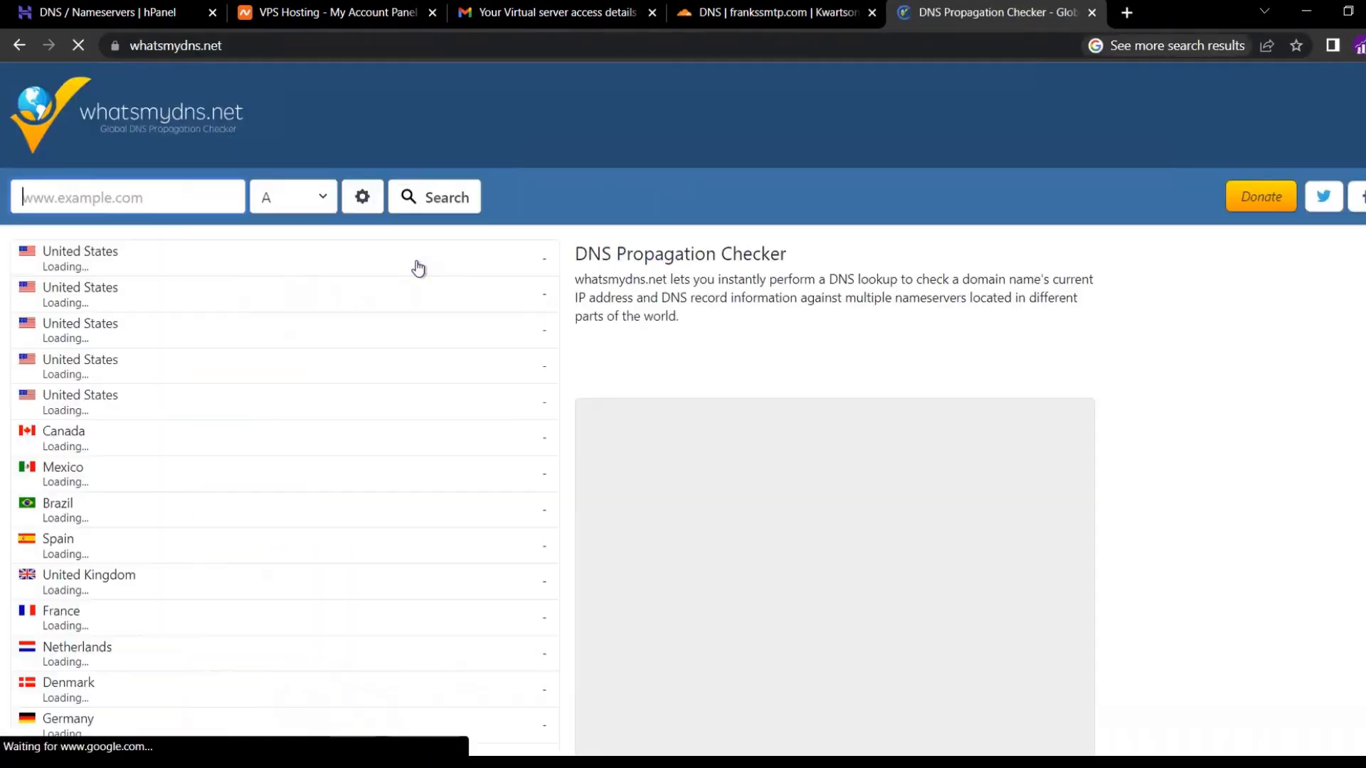
Look up worldwide A record propagation for frankssmtp.com.
left_click(169, 197)
type("f")
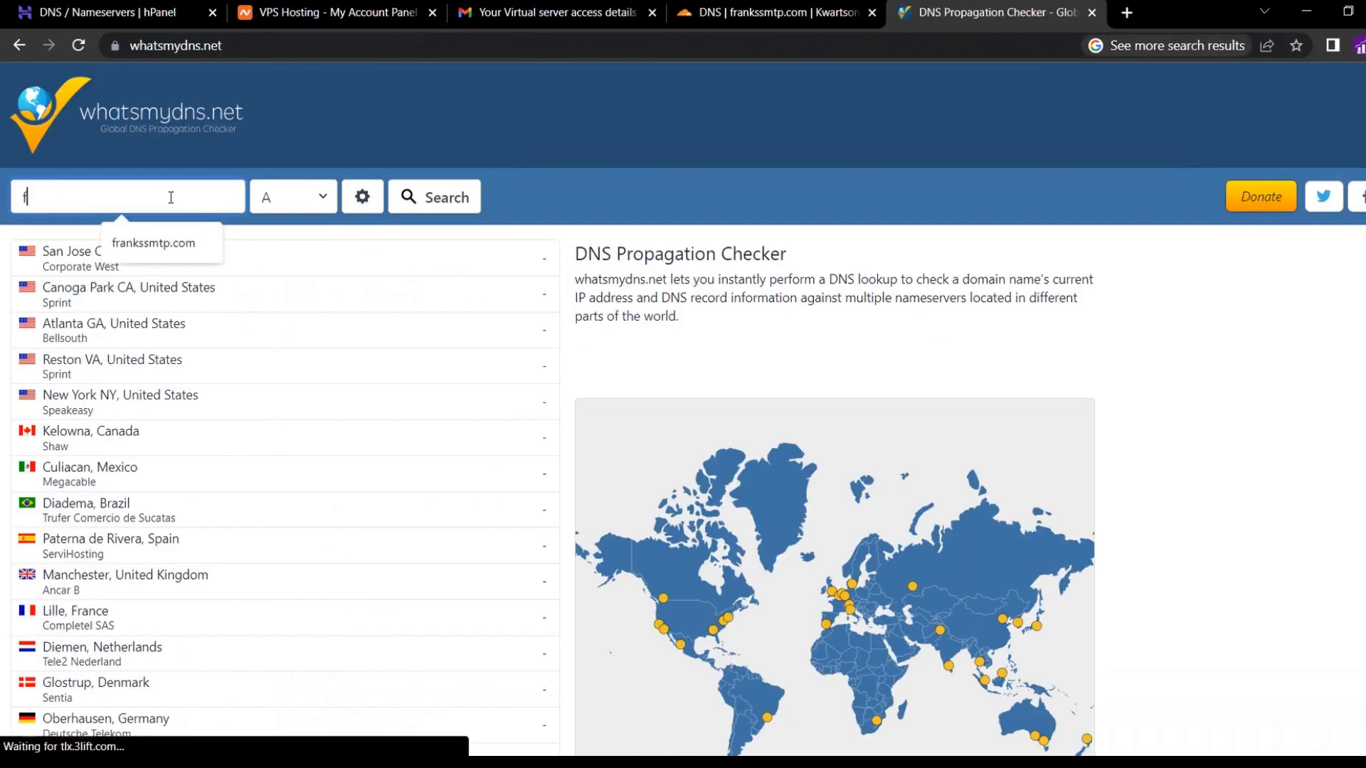
type("rankssmtp.com")
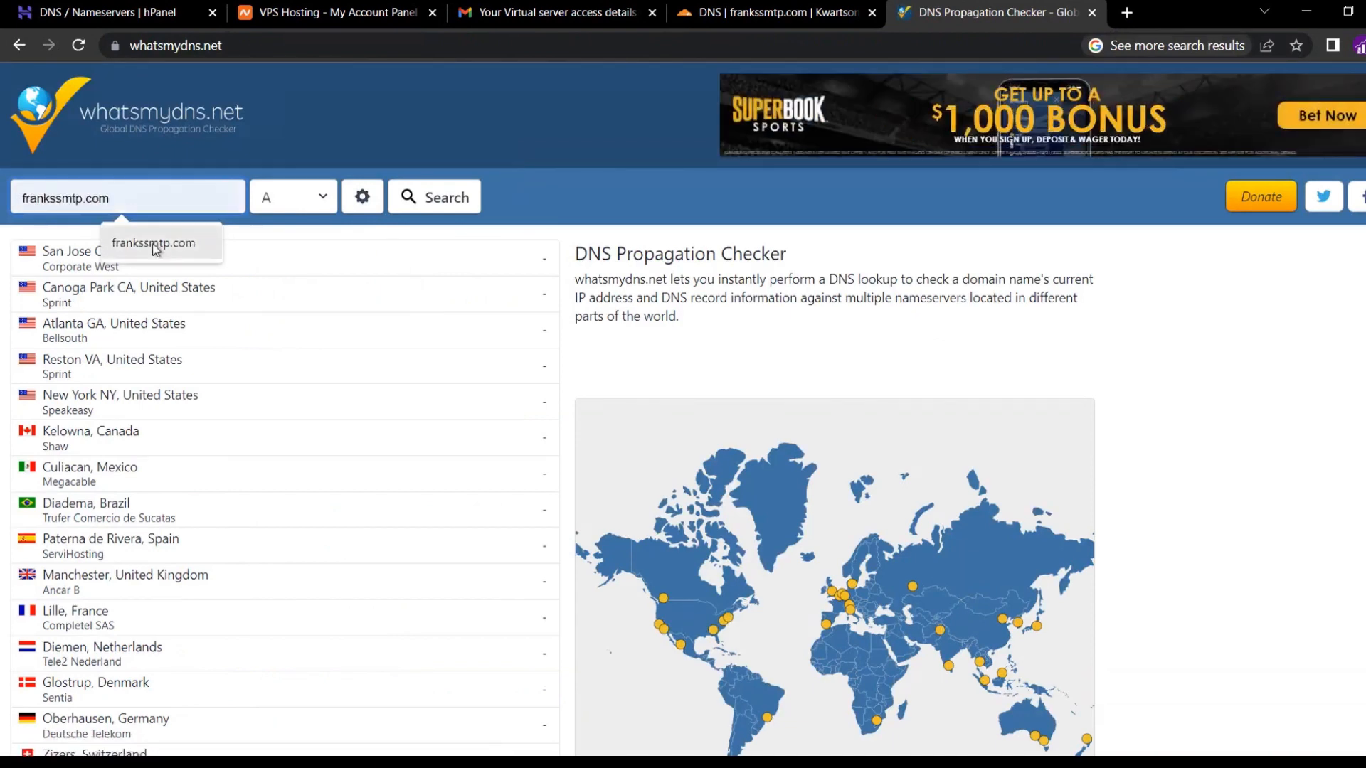
left_click(154, 246)
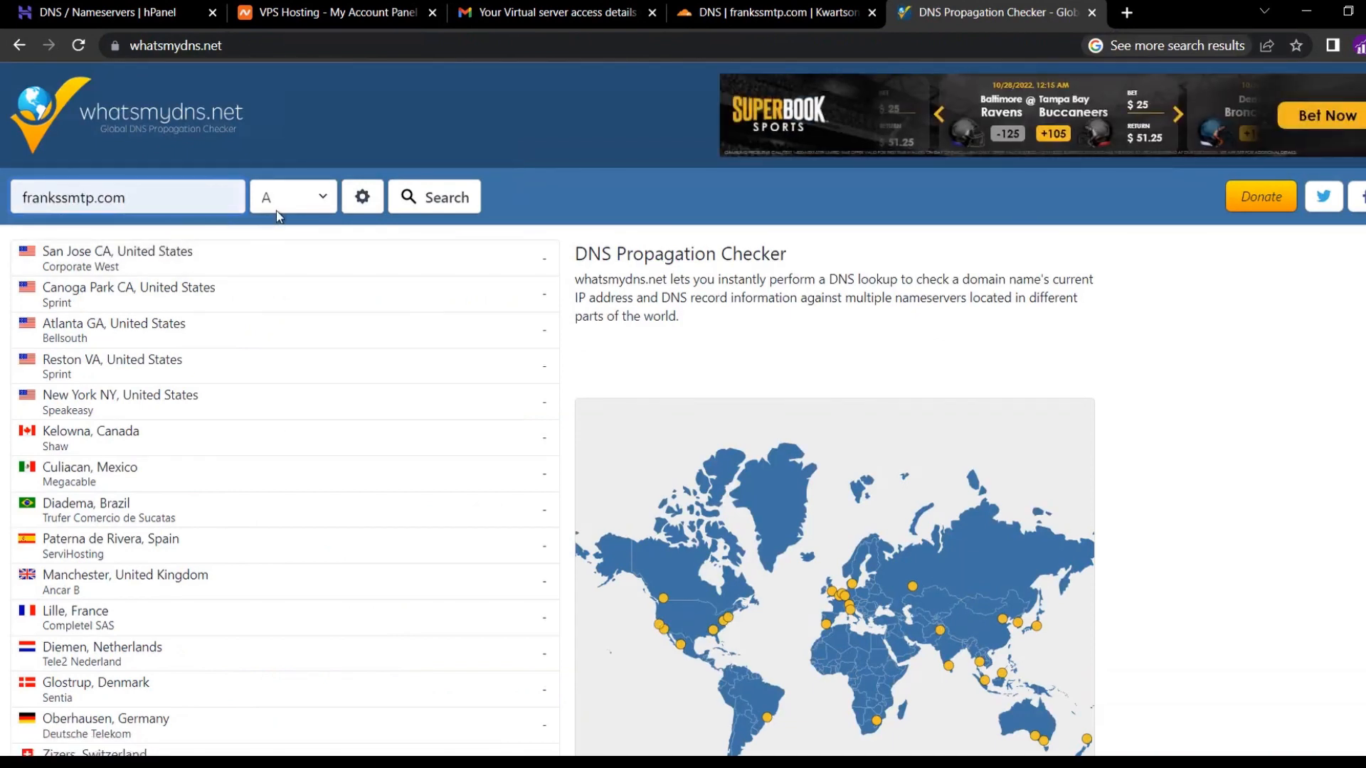
left_click(413, 220)
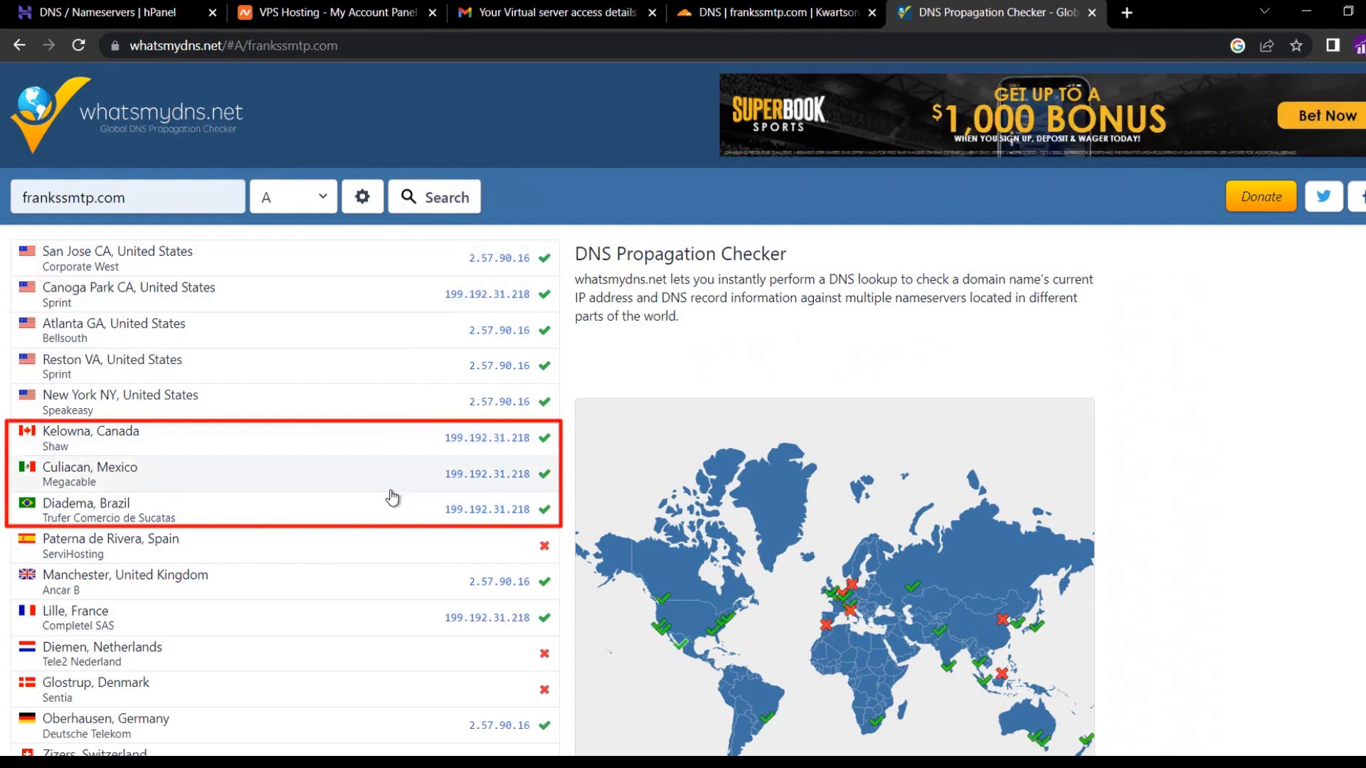
Run an NS record lookup for frankssmtp.com, then close the checker.
left_click(288, 199)
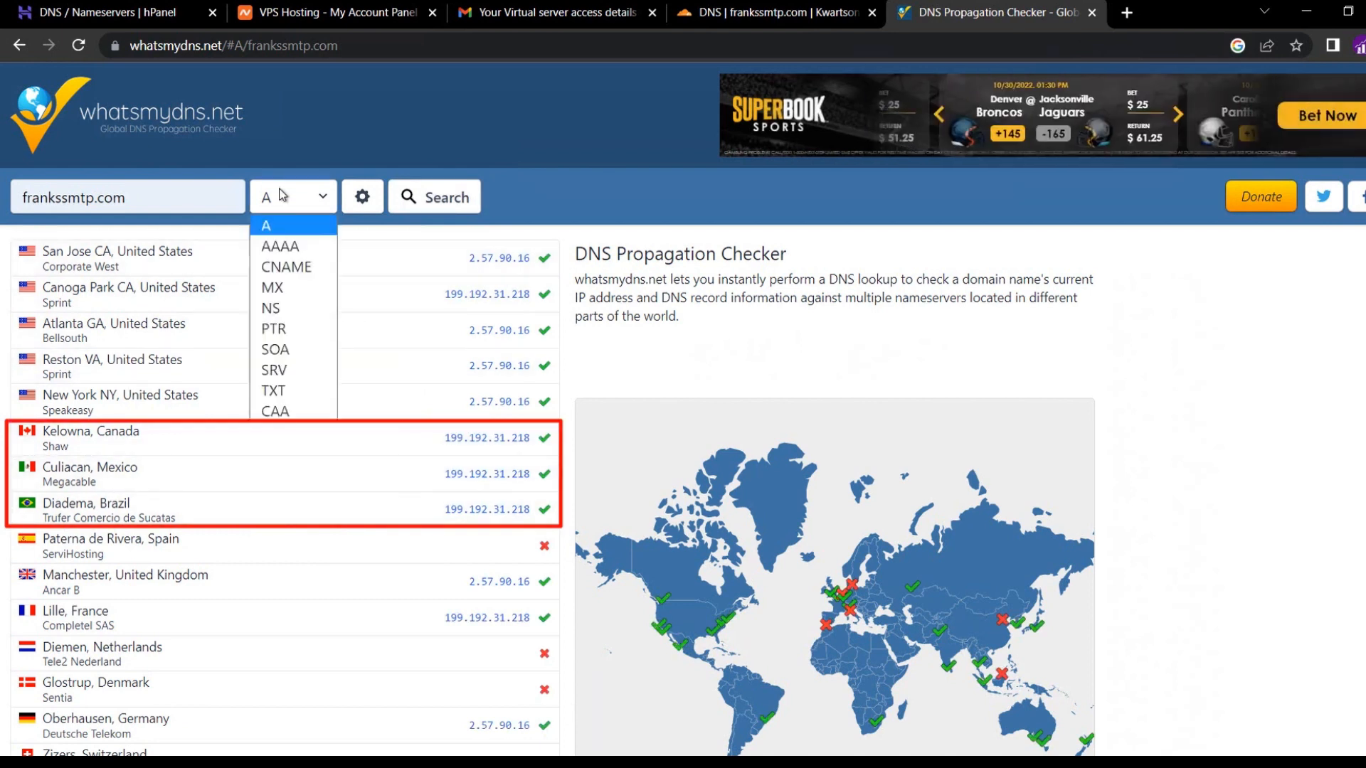
left_click(270, 308)
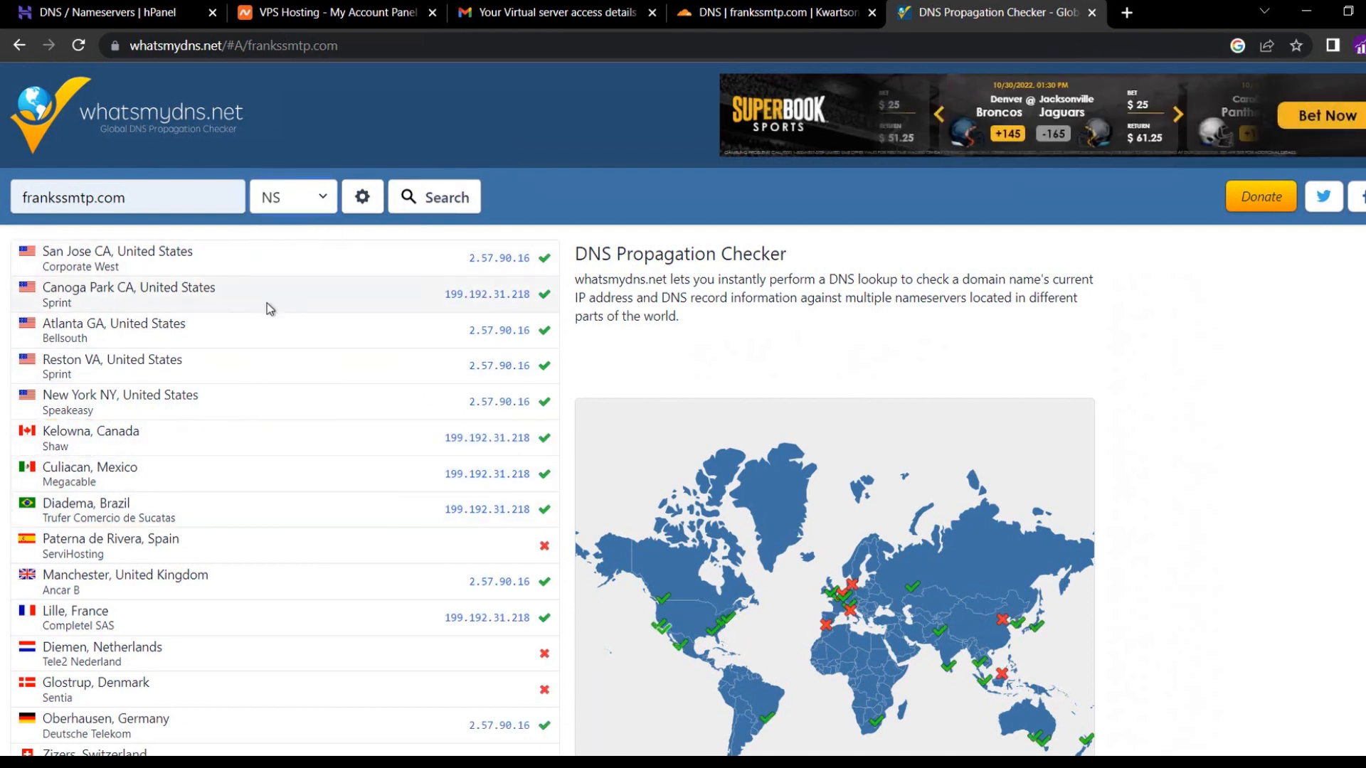
left_click(423, 207)
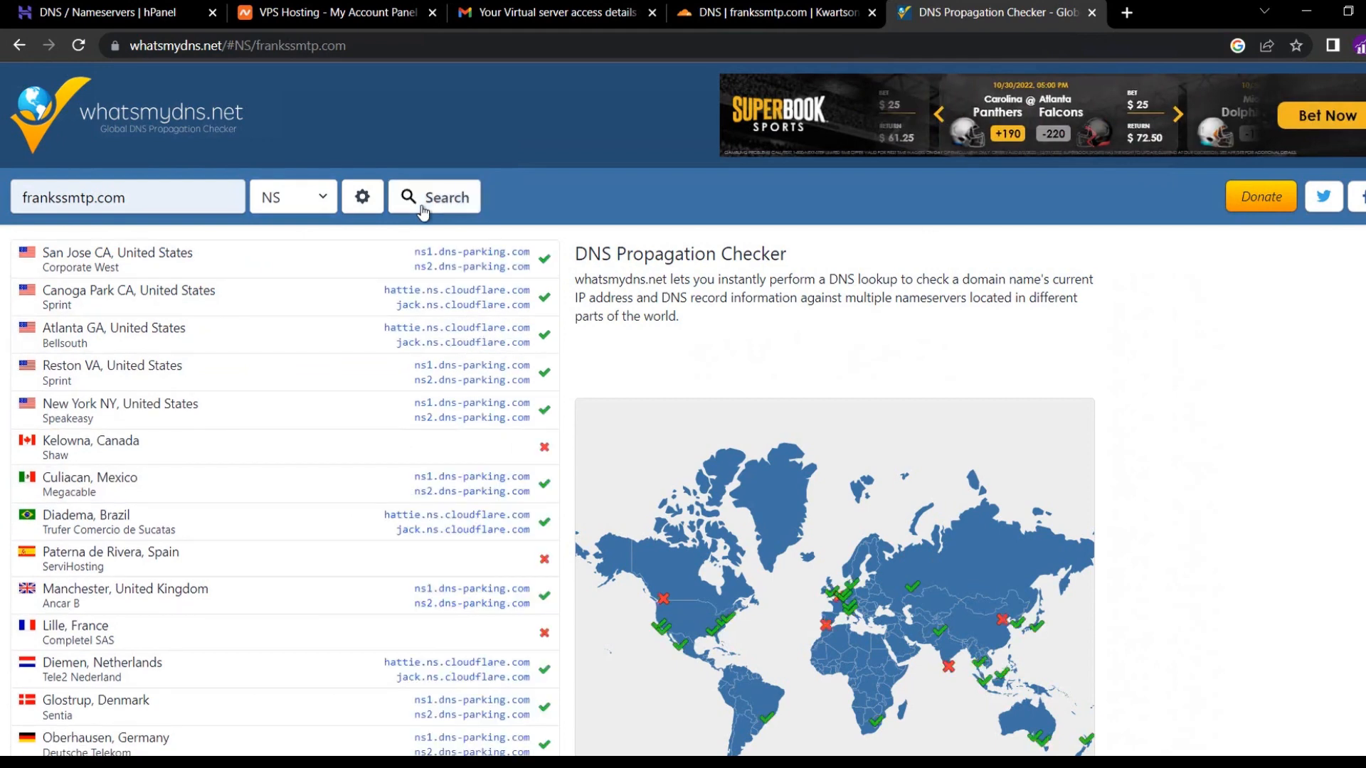
left_click(1092, 12)
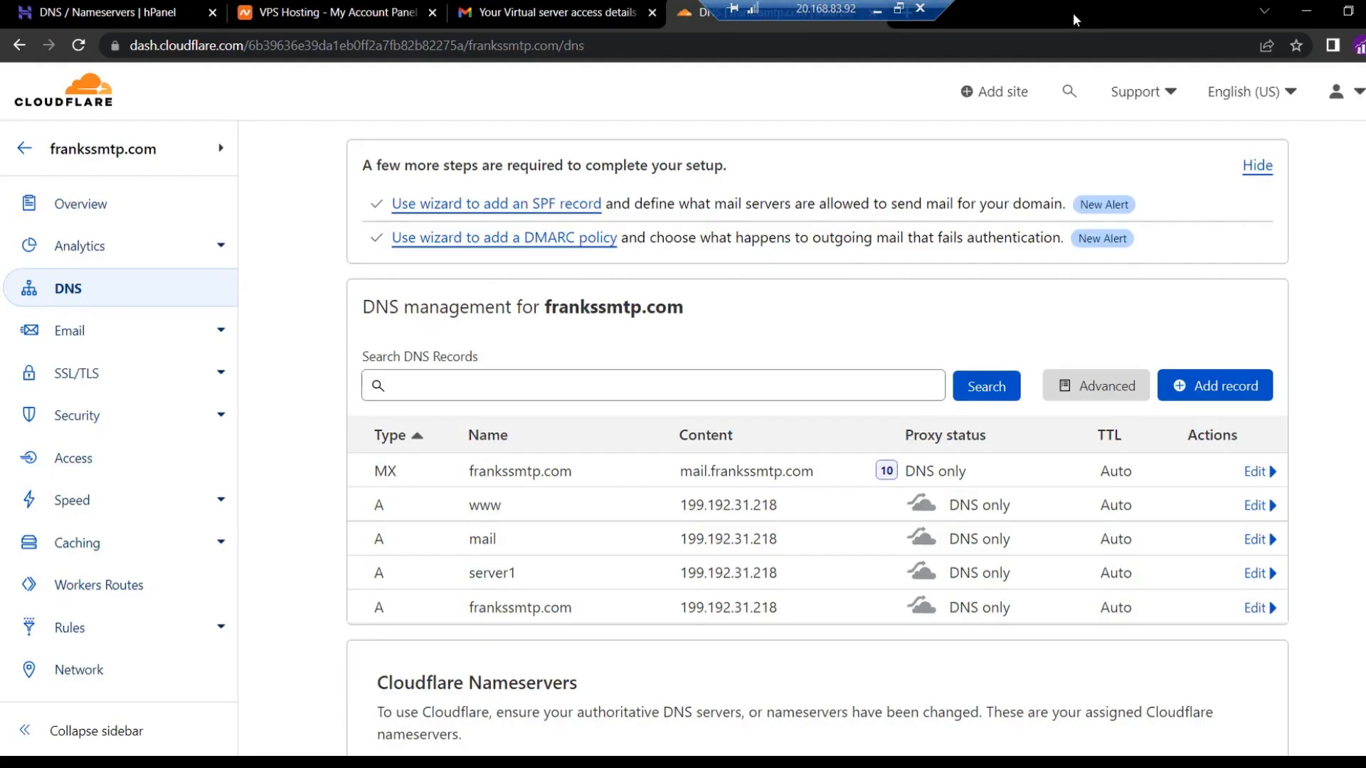
Open the WHM login URL from the access-details email, proceeding past the certificate warning.
left_click(512, 8)
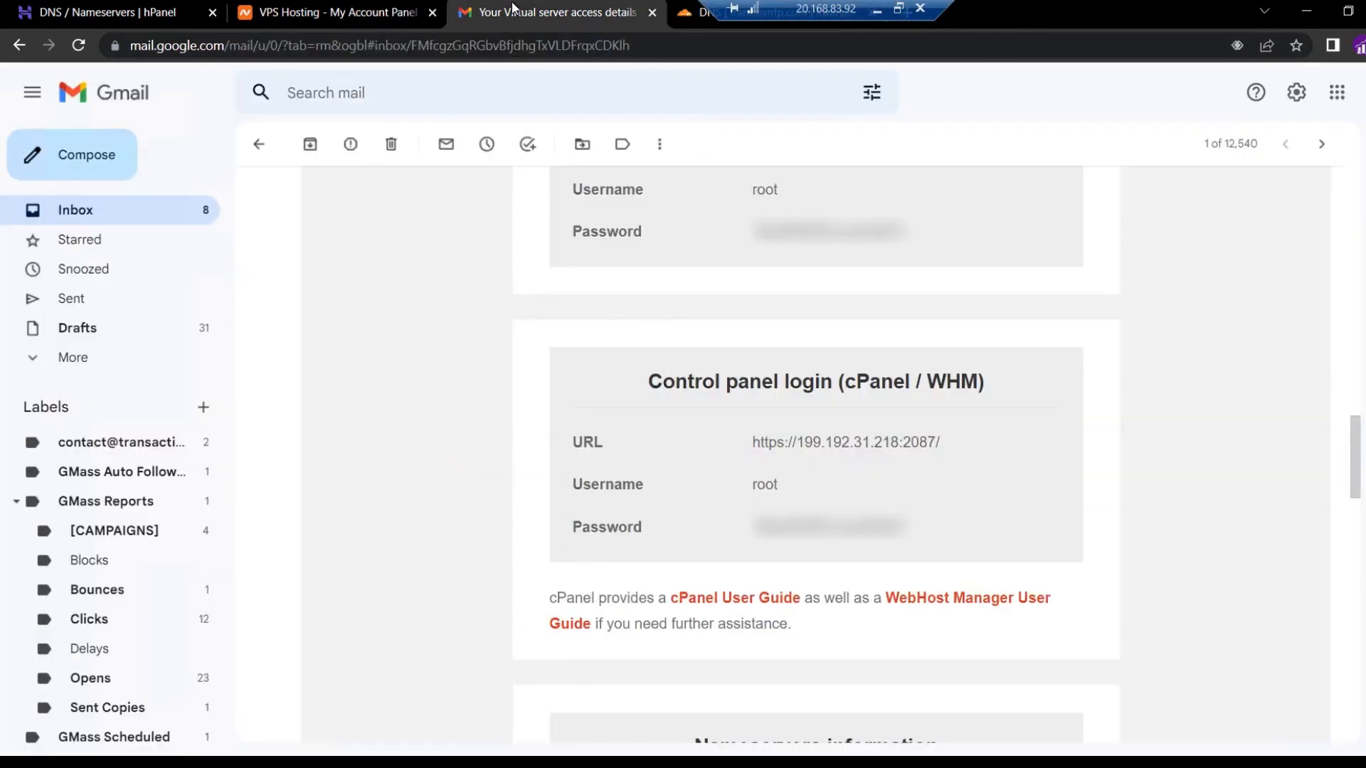
left_click(786, 444)
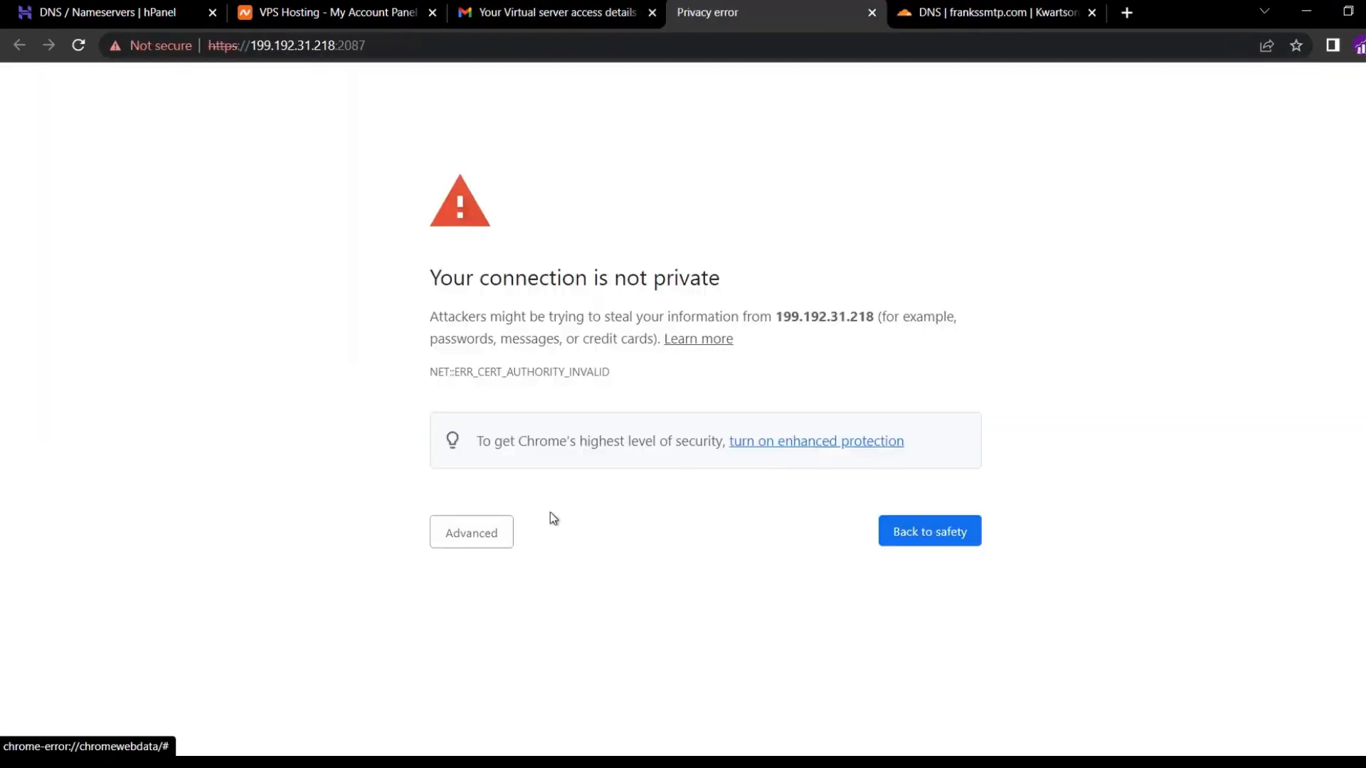
left_click(497, 534)
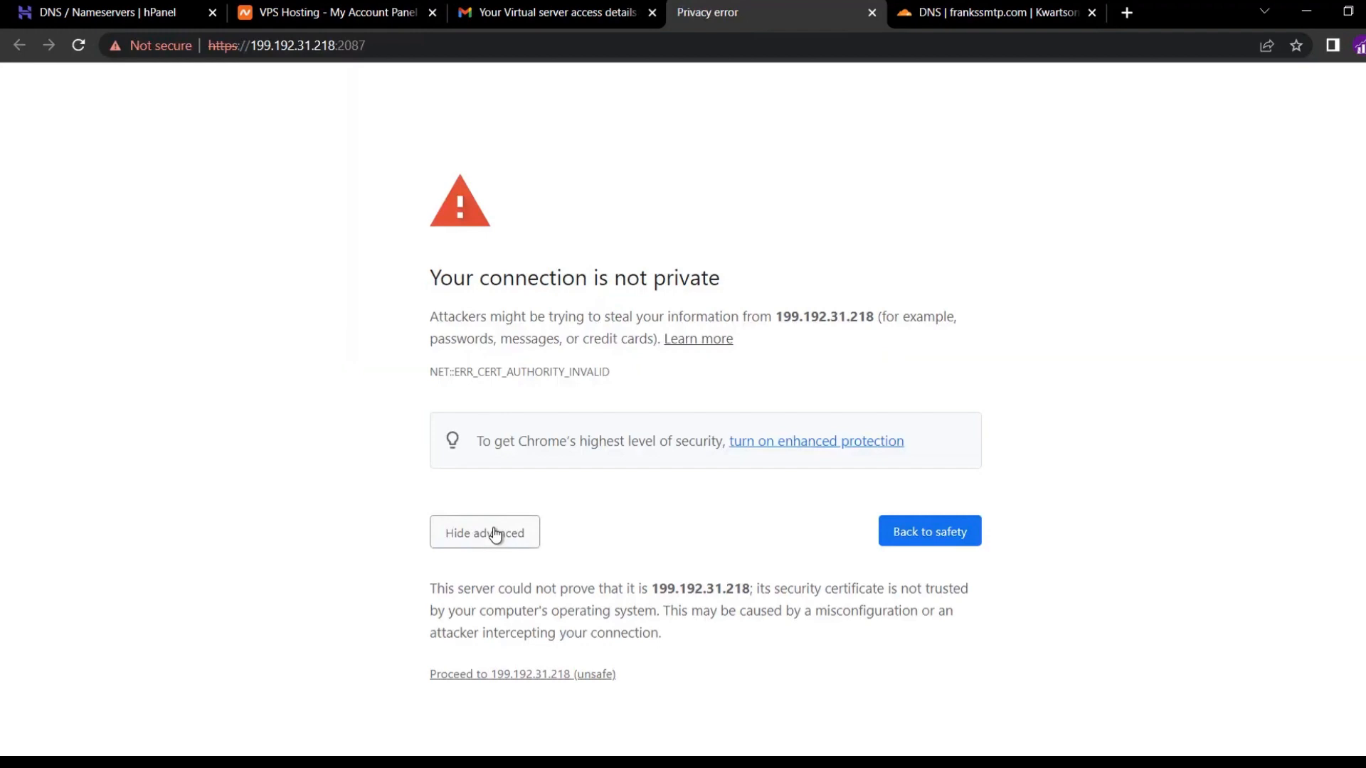
left_click(527, 676)
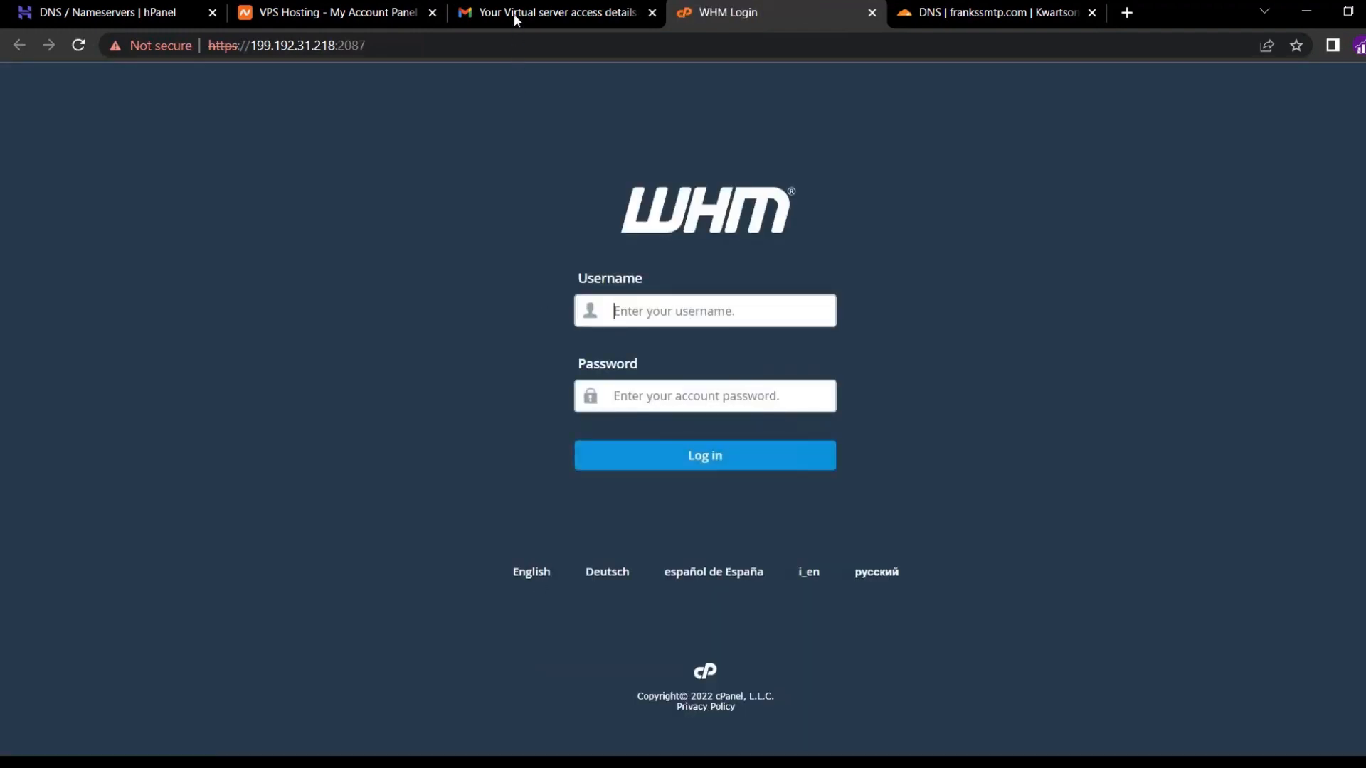
Copy the control panel password from the email and return to the WHM login page.
left_click(516, 19)
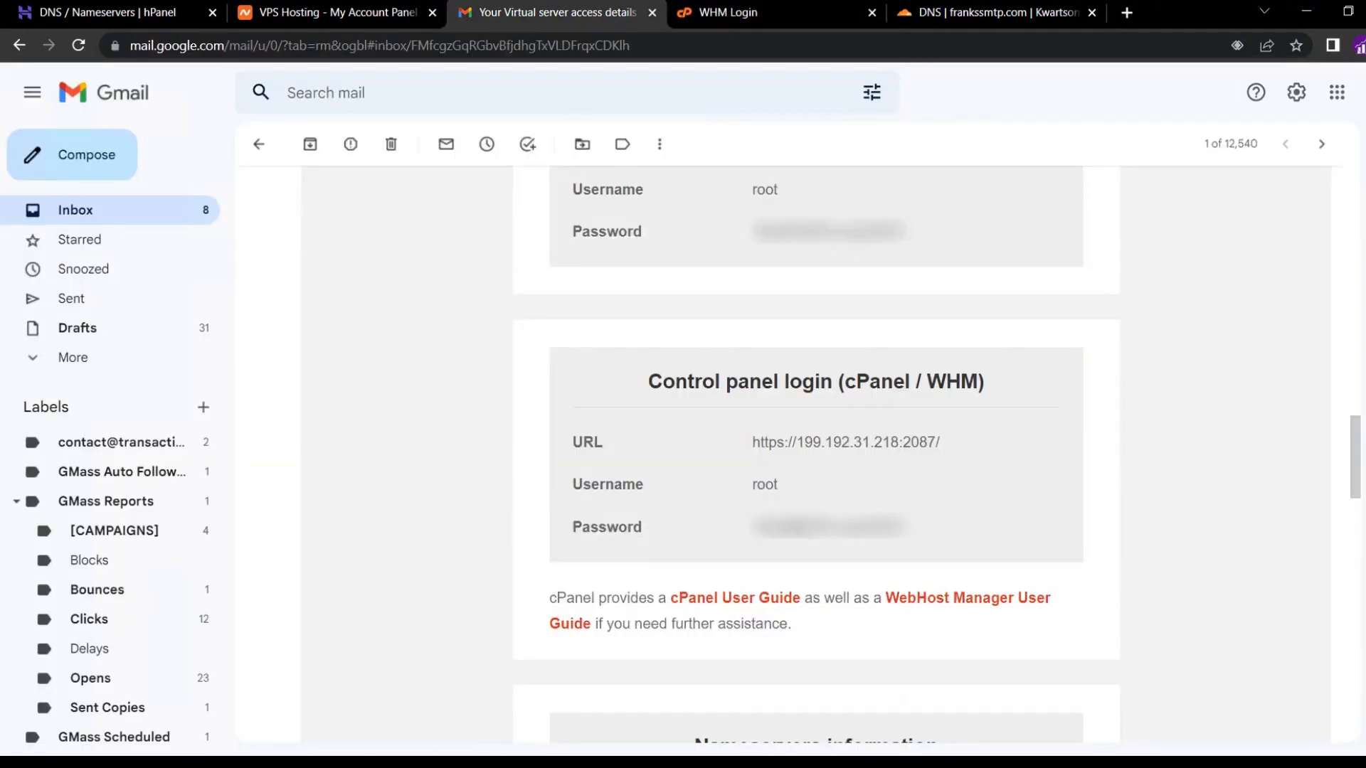
double_click(796, 530)
right_click(795, 532)
left_click(827, 543)
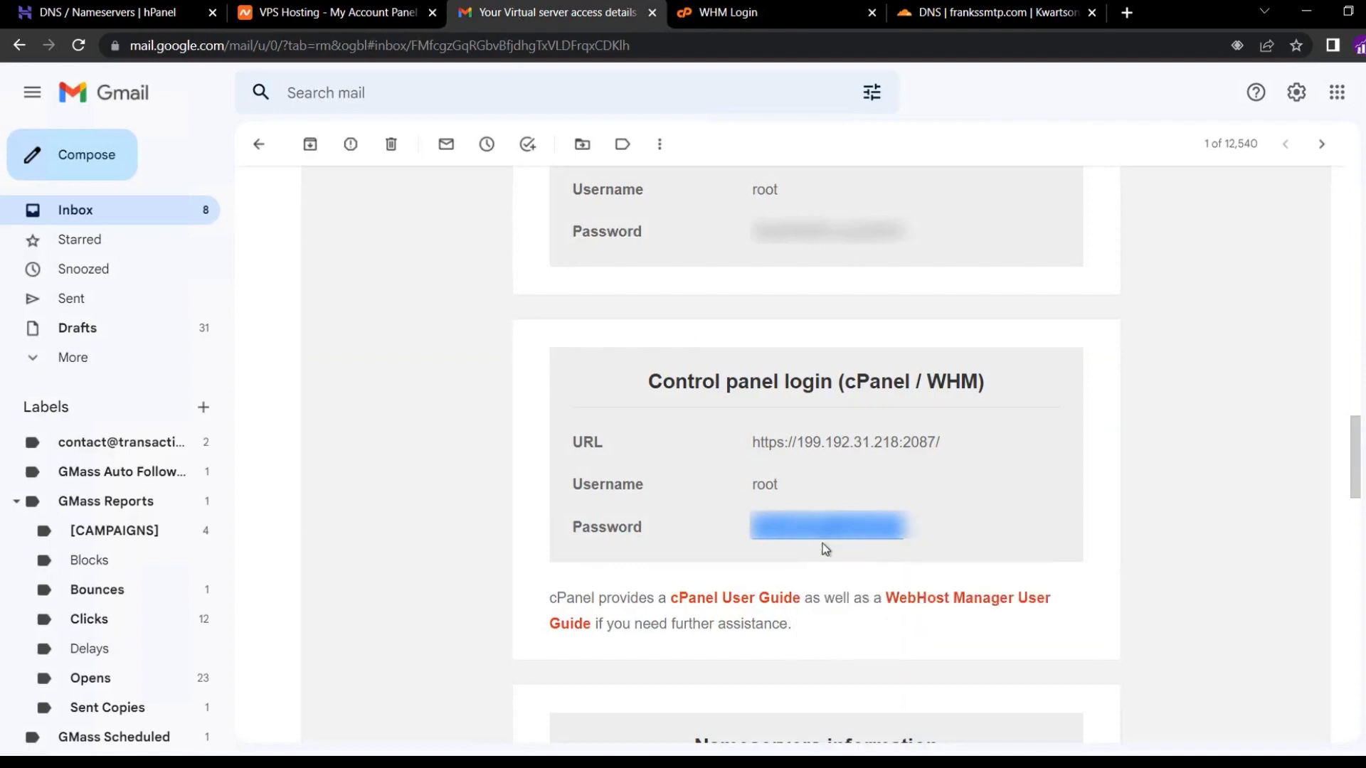
left_click(741, 21)
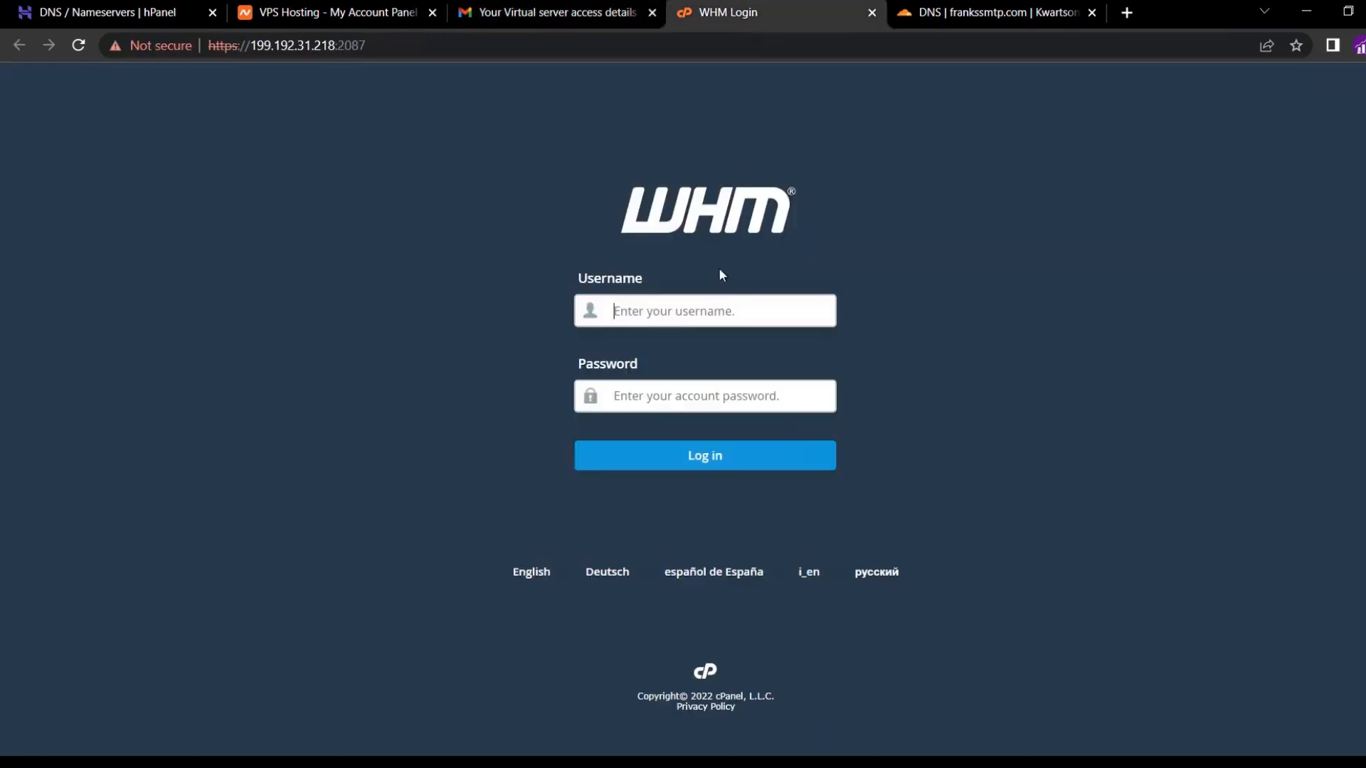
Log in as root with the copied password and agree to all legal terms.
type("root")
key("ctrl+v")
key("Return")
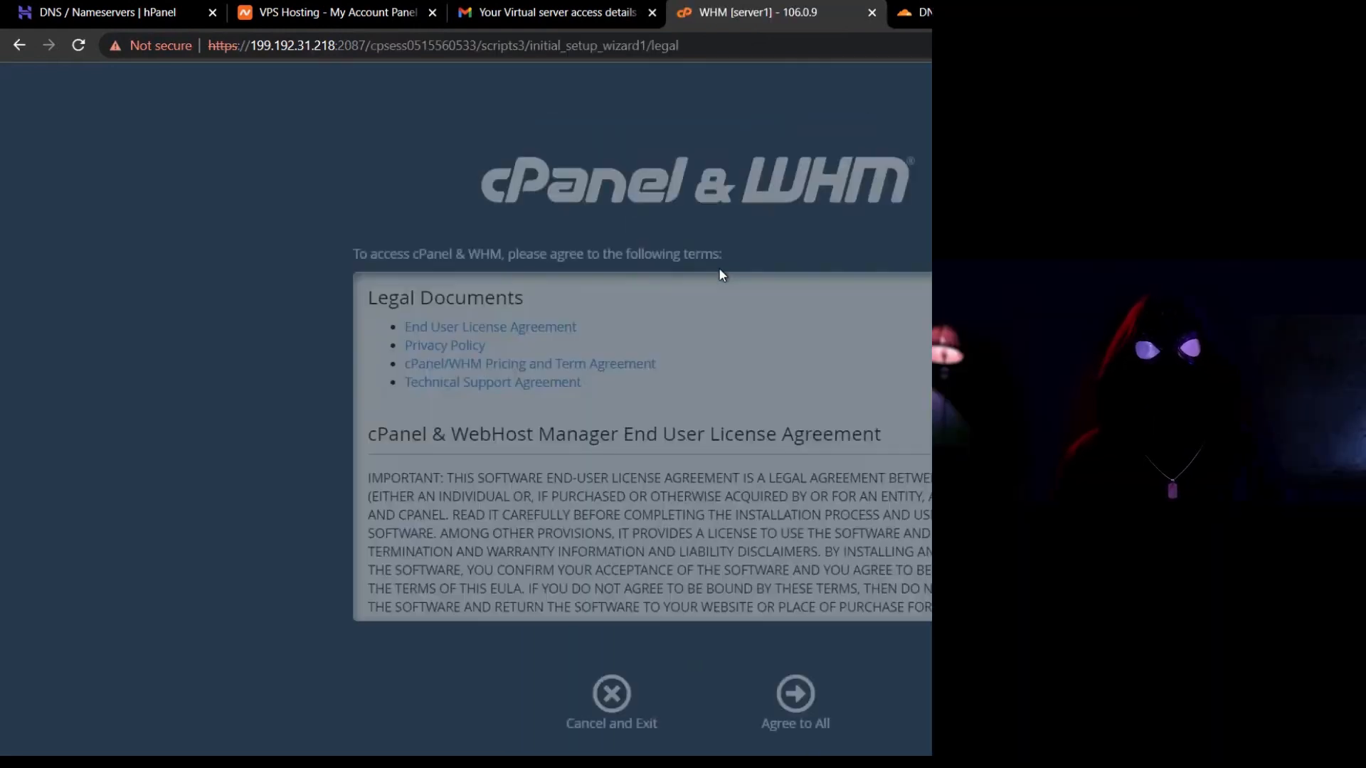
left_click(791, 684)
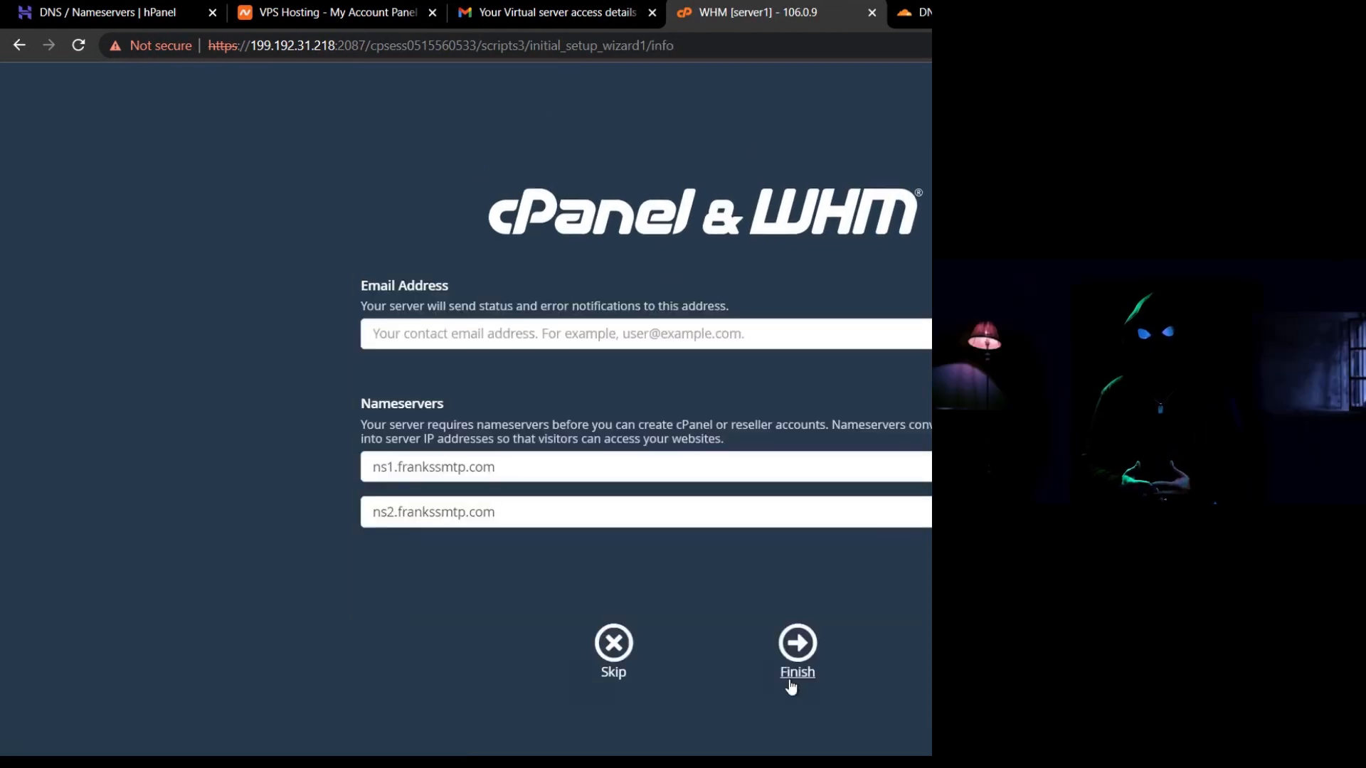
left_click(510, 469)
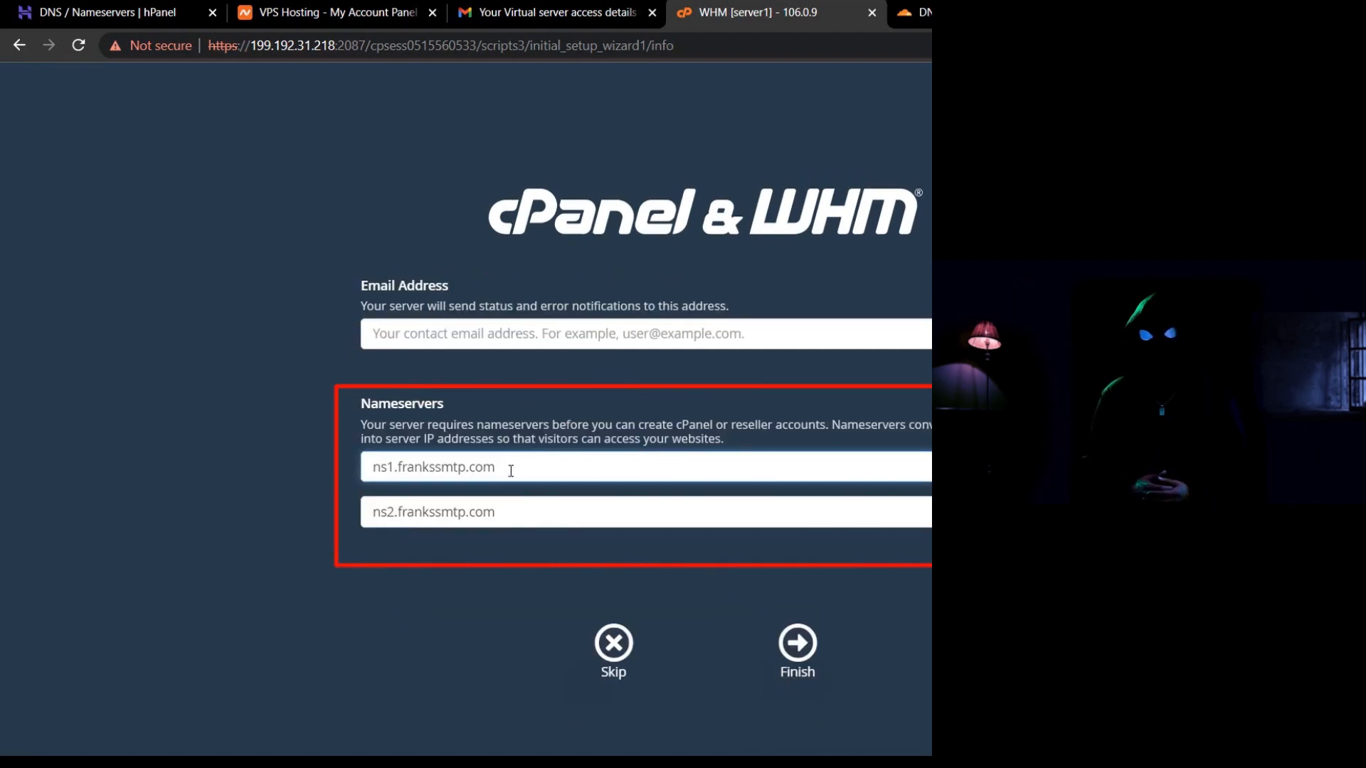
Replace the first WHM nameserver with hattie.ns.cloudflare.com copied from Cloudflare.
left_click(914, 12)
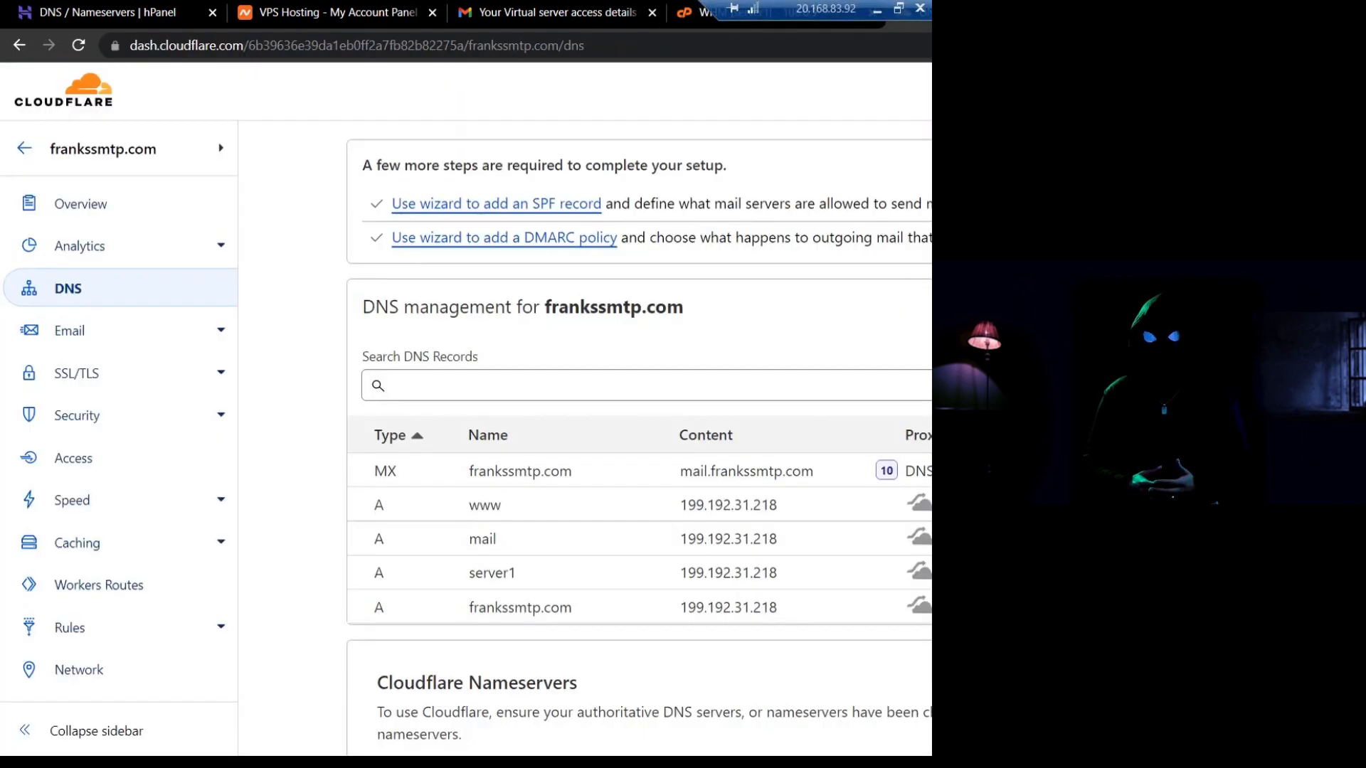
scroll(544, 388, "down", 6)
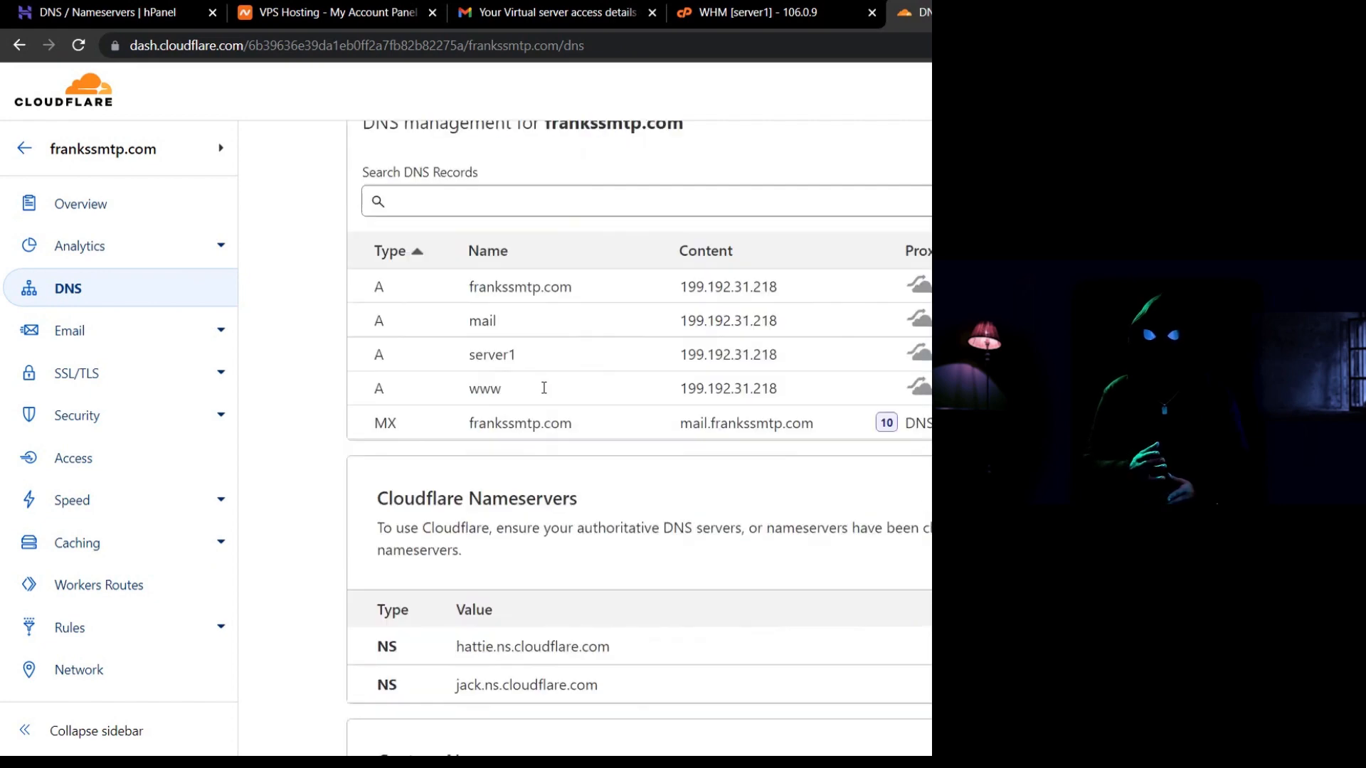
triple_click(538, 463)
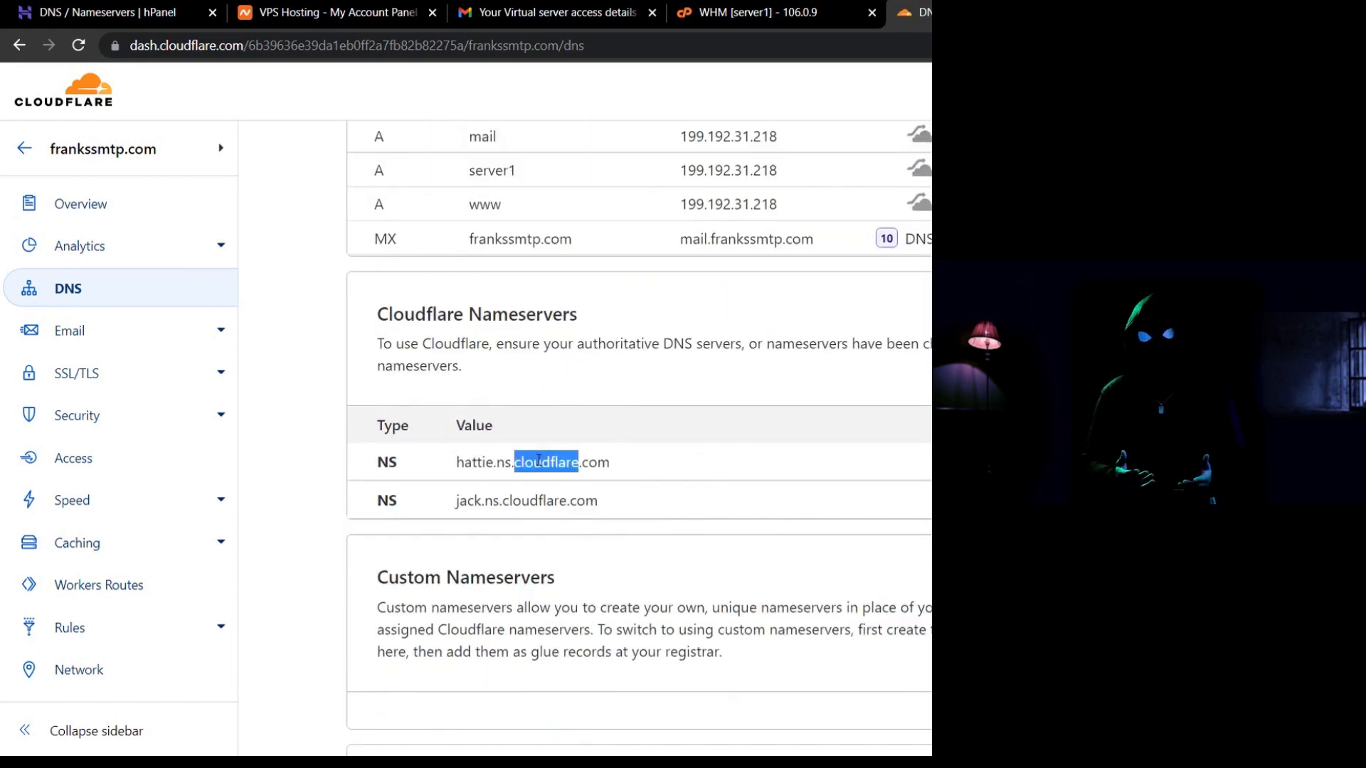
right_click(539, 462)
left_click(572, 475)
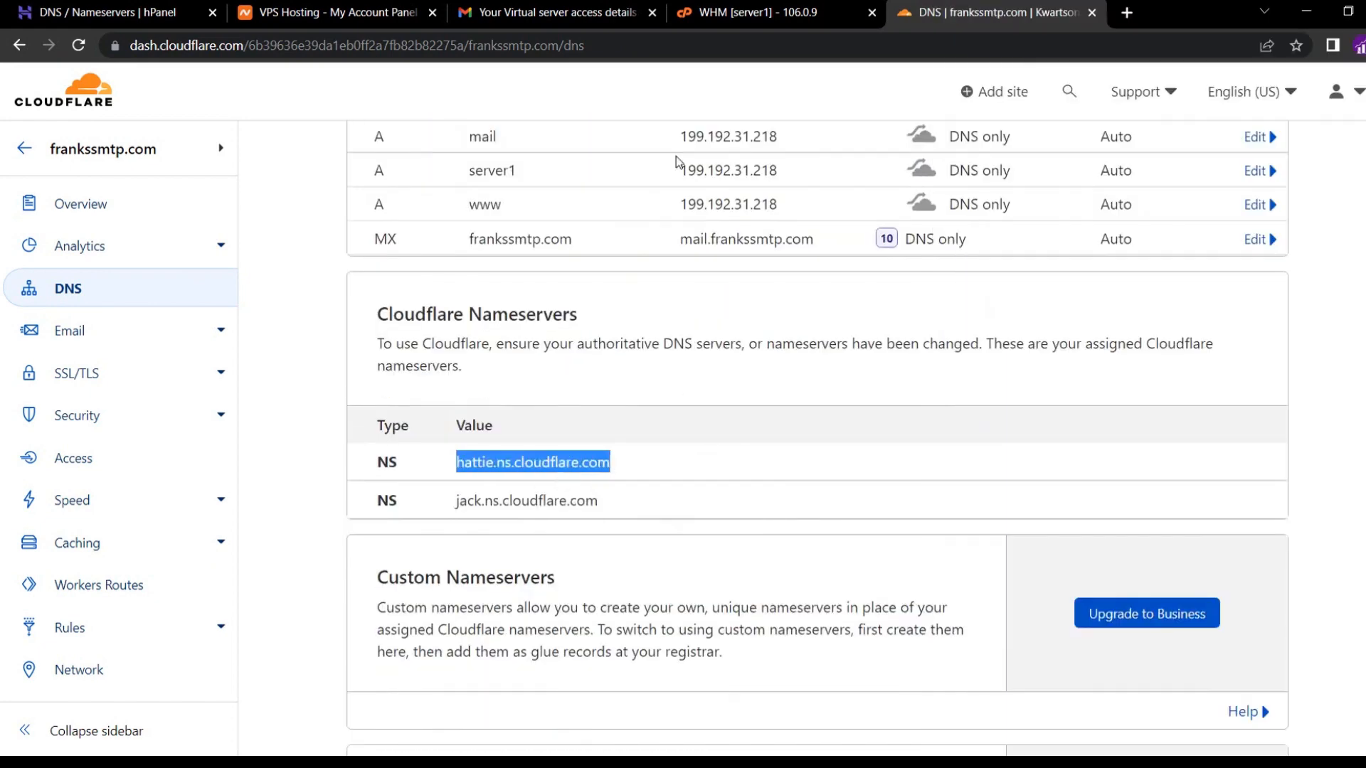
left_click(723, 18)
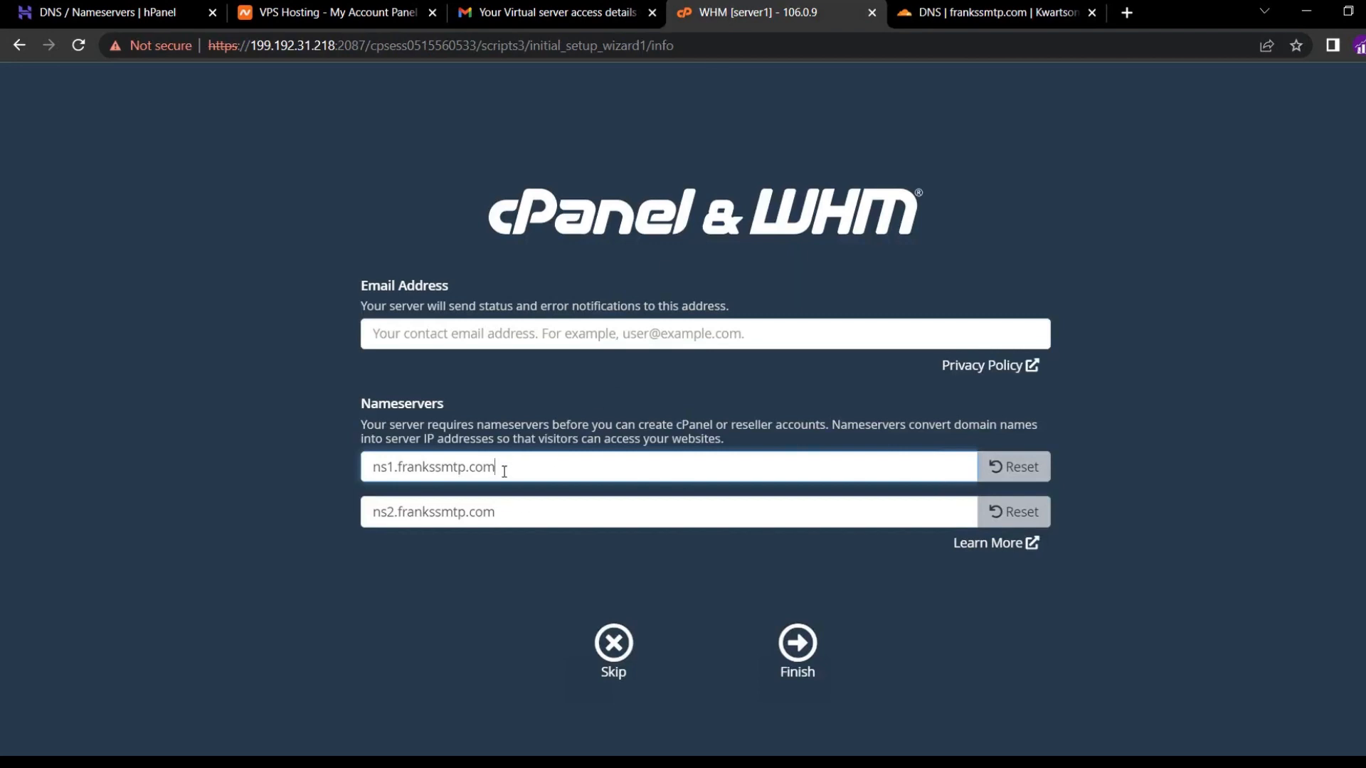
left_click_drag(498, 466, 358, 469)
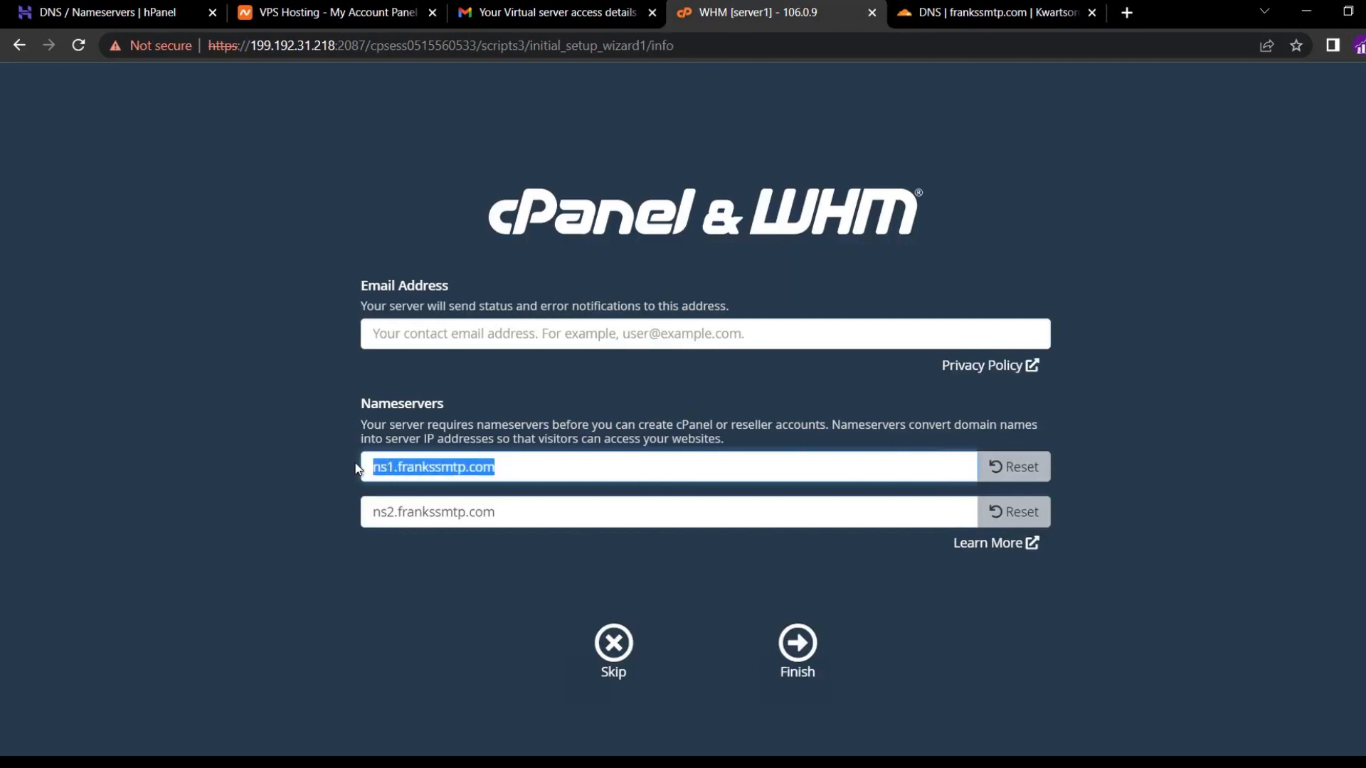
key("ctrl+v")
Replace the second WHM nameserver with jack.ns.cloudflare.com copied from Cloudflare.
left_click(949, 19)
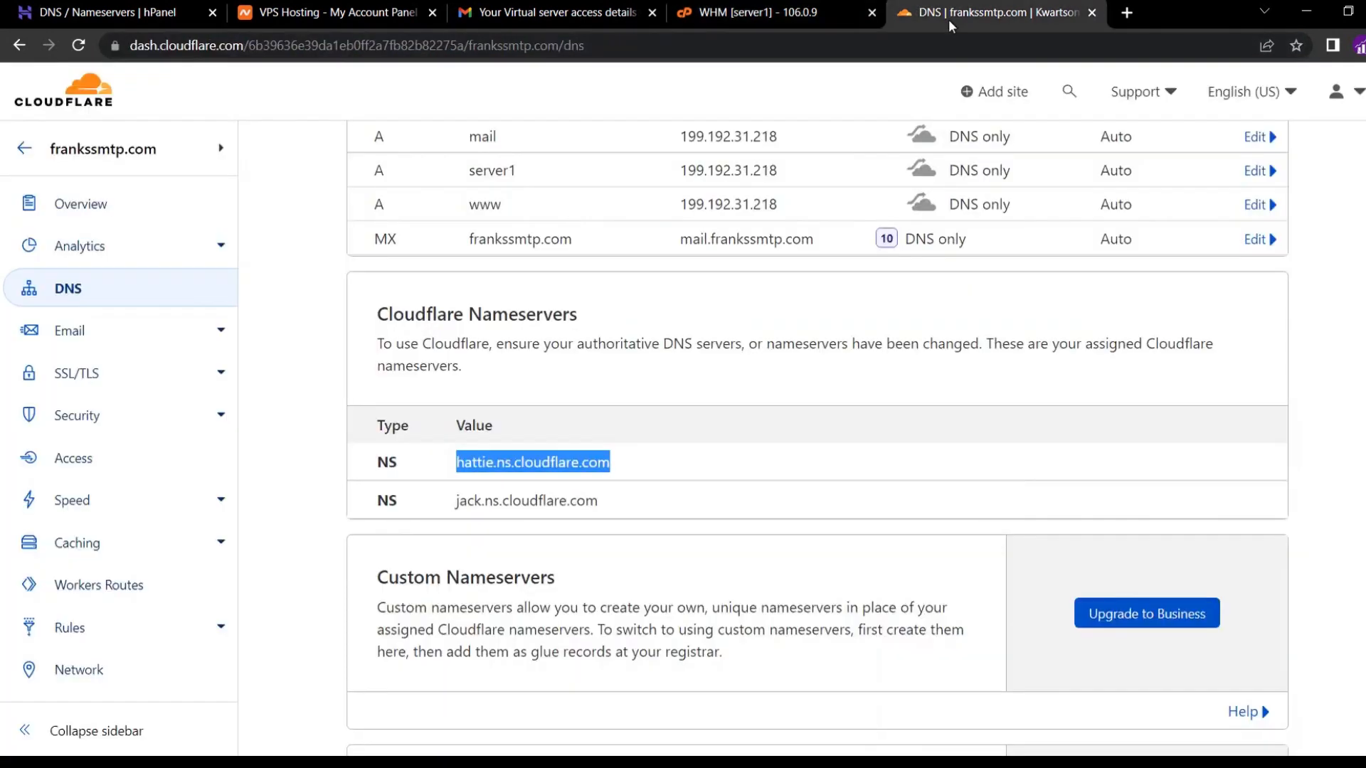
triple_click(521, 505)
right_click(520, 503)
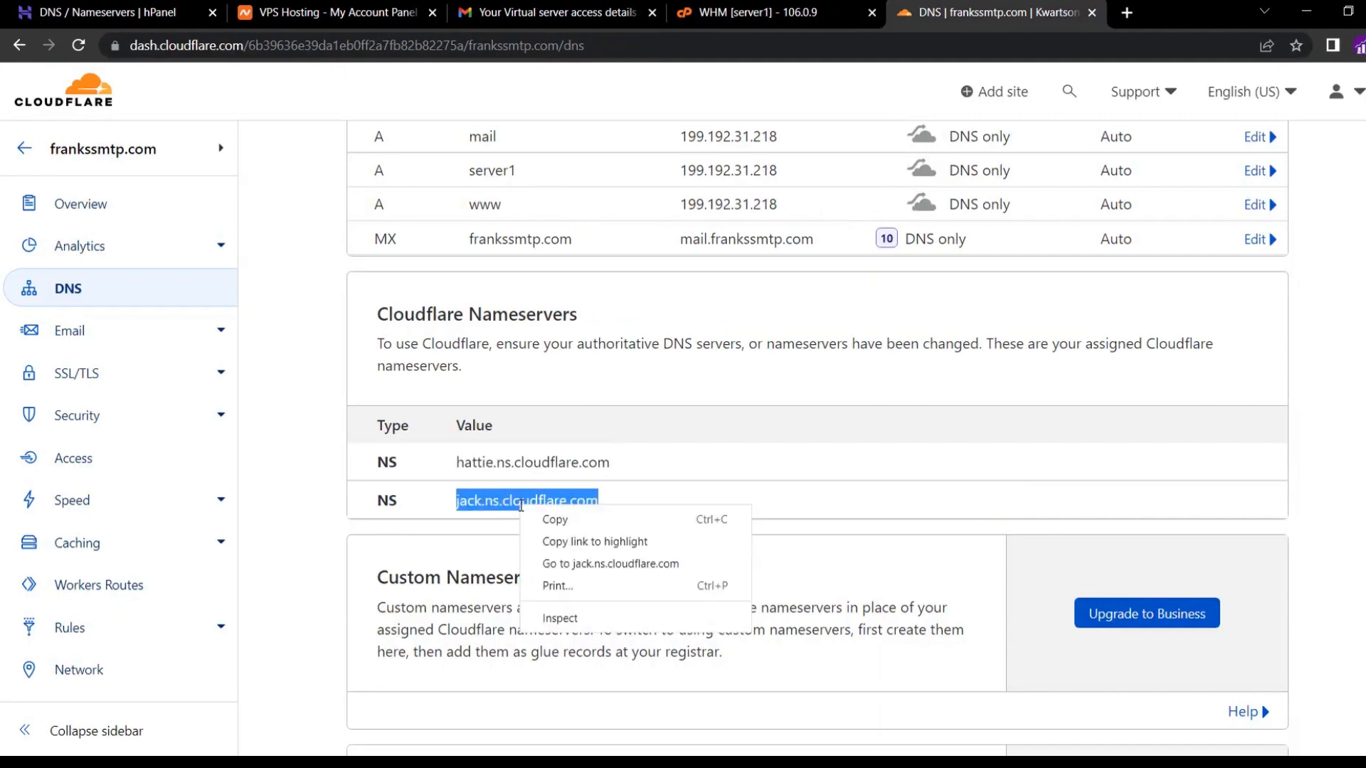
left_click(547, 523)
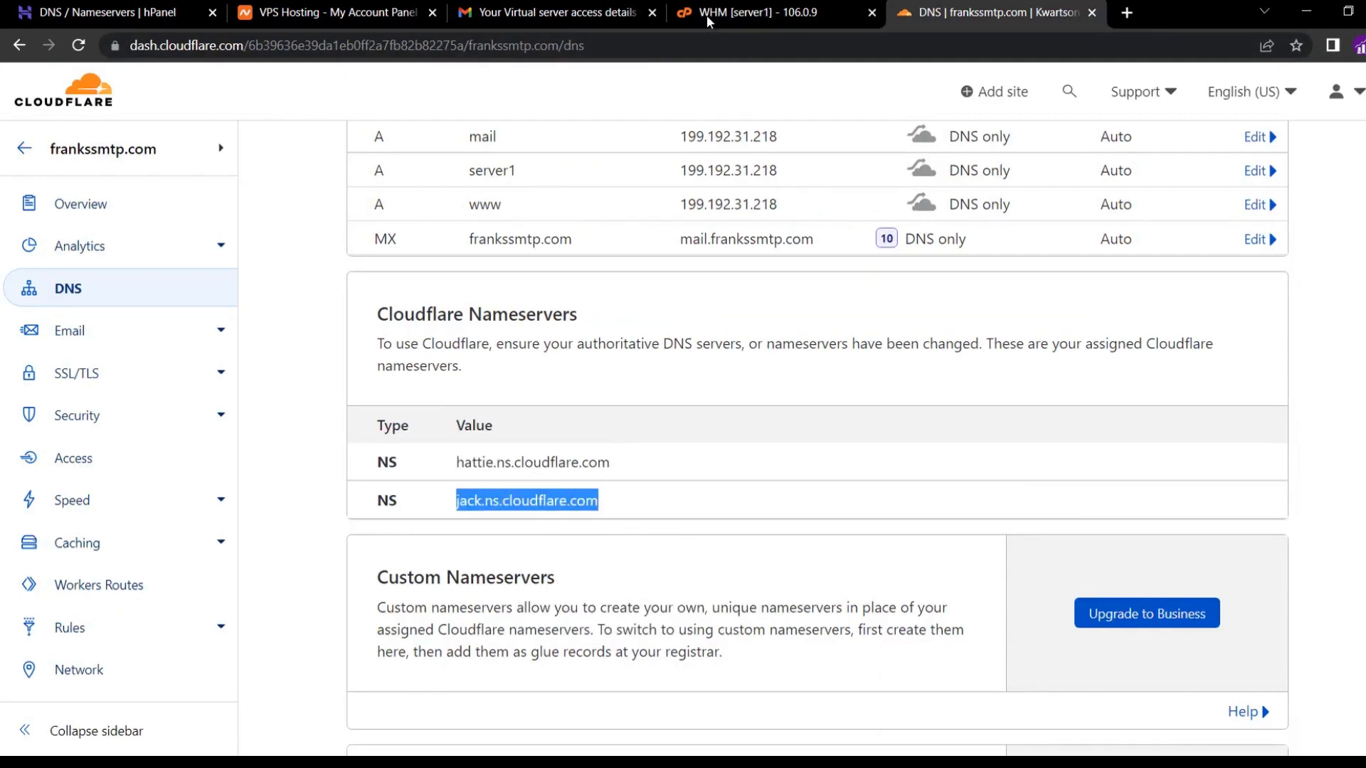
left_click(706, 14)
triple_click(481, 504)
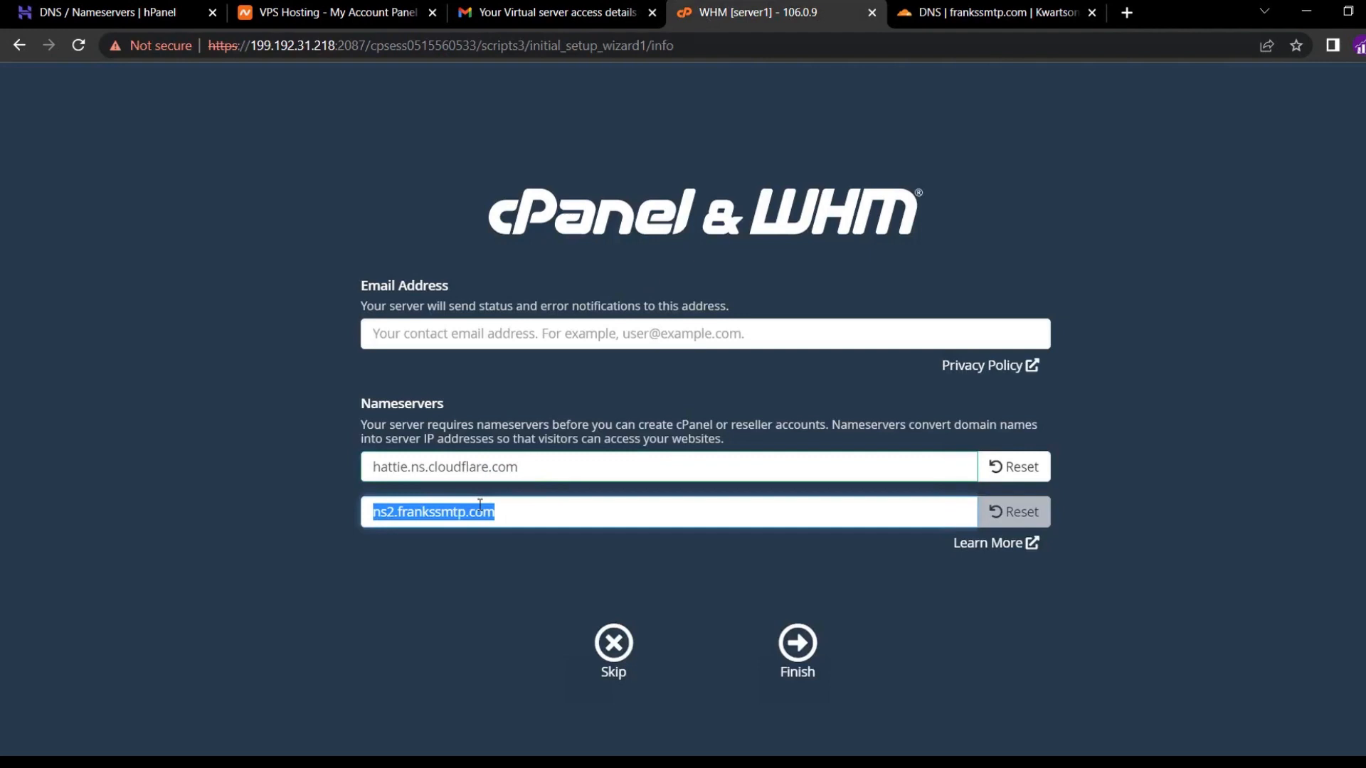
key("ctrl+v")
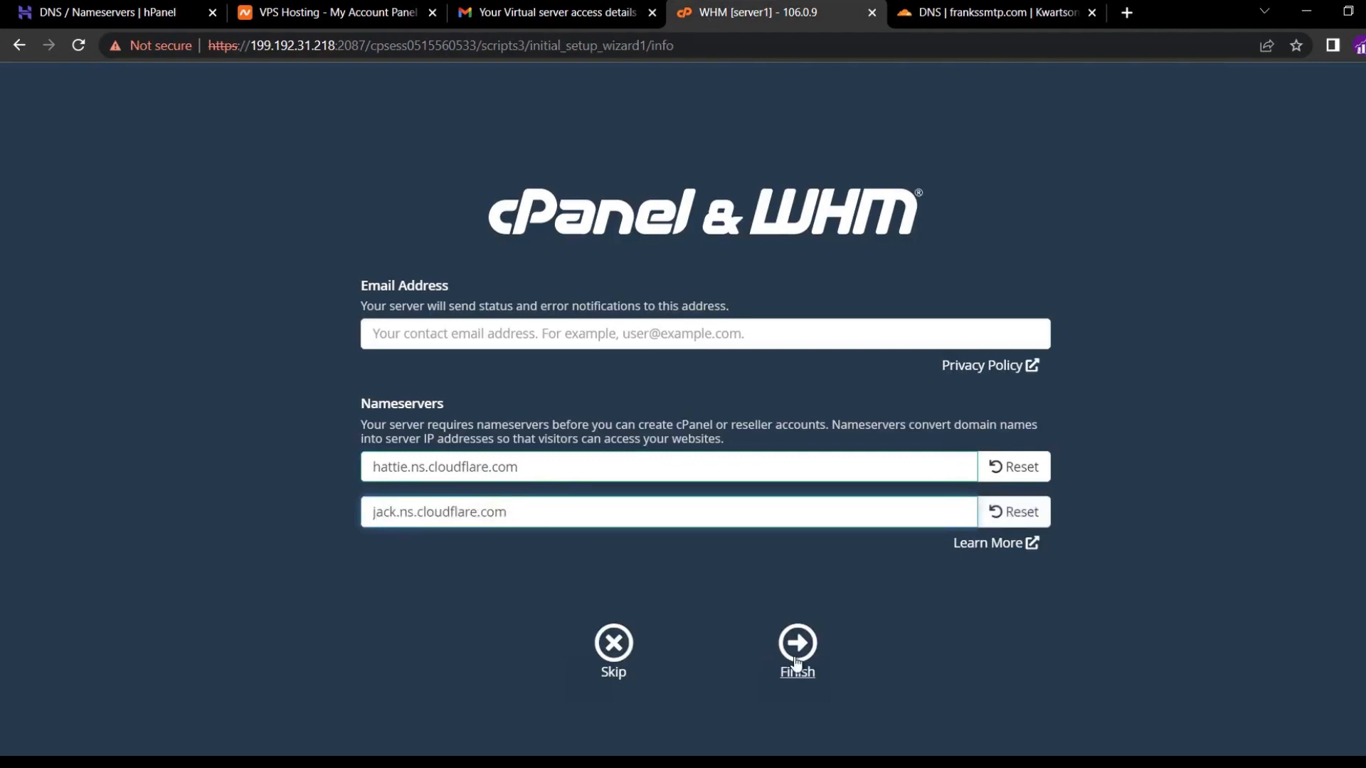
Finish the setup wizard and review the resulting feature settings page.
left_click(797, 661)
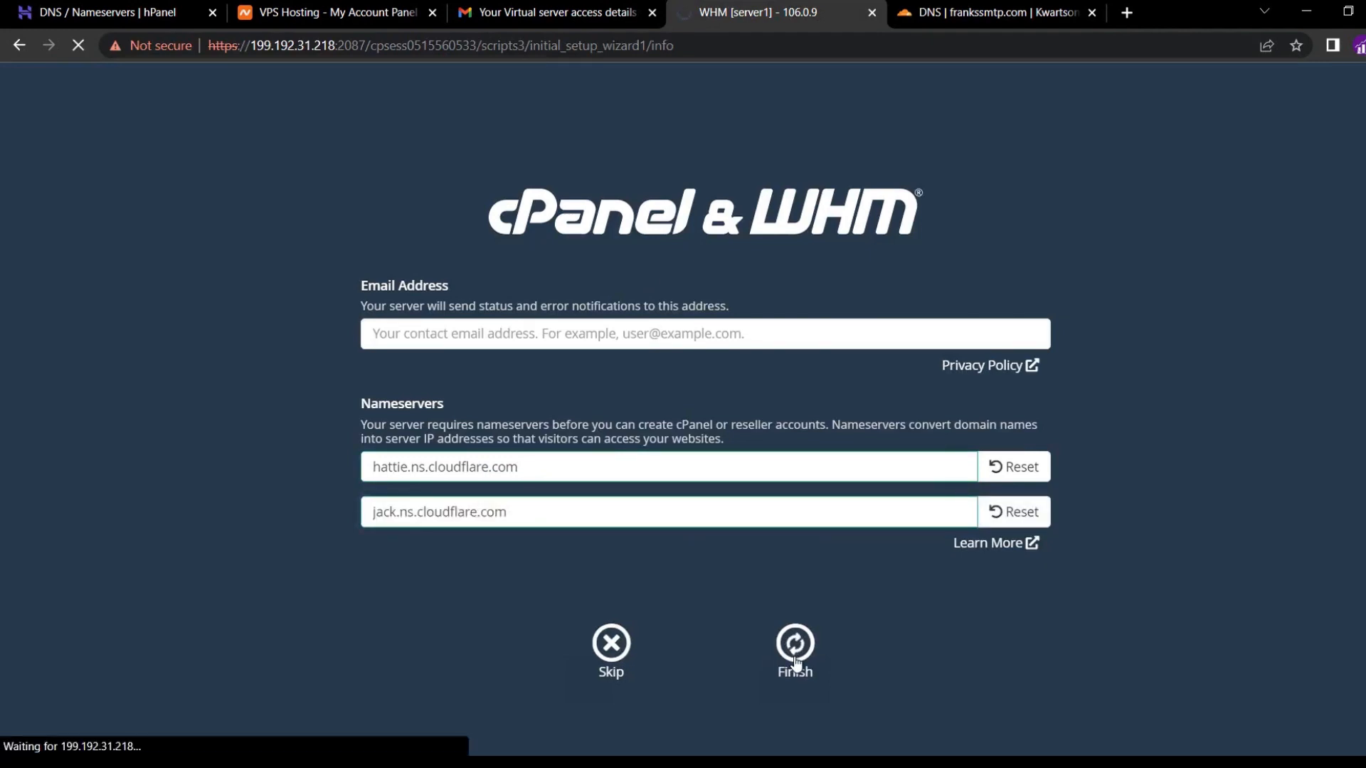
scroll(796, 664, "down", 3)
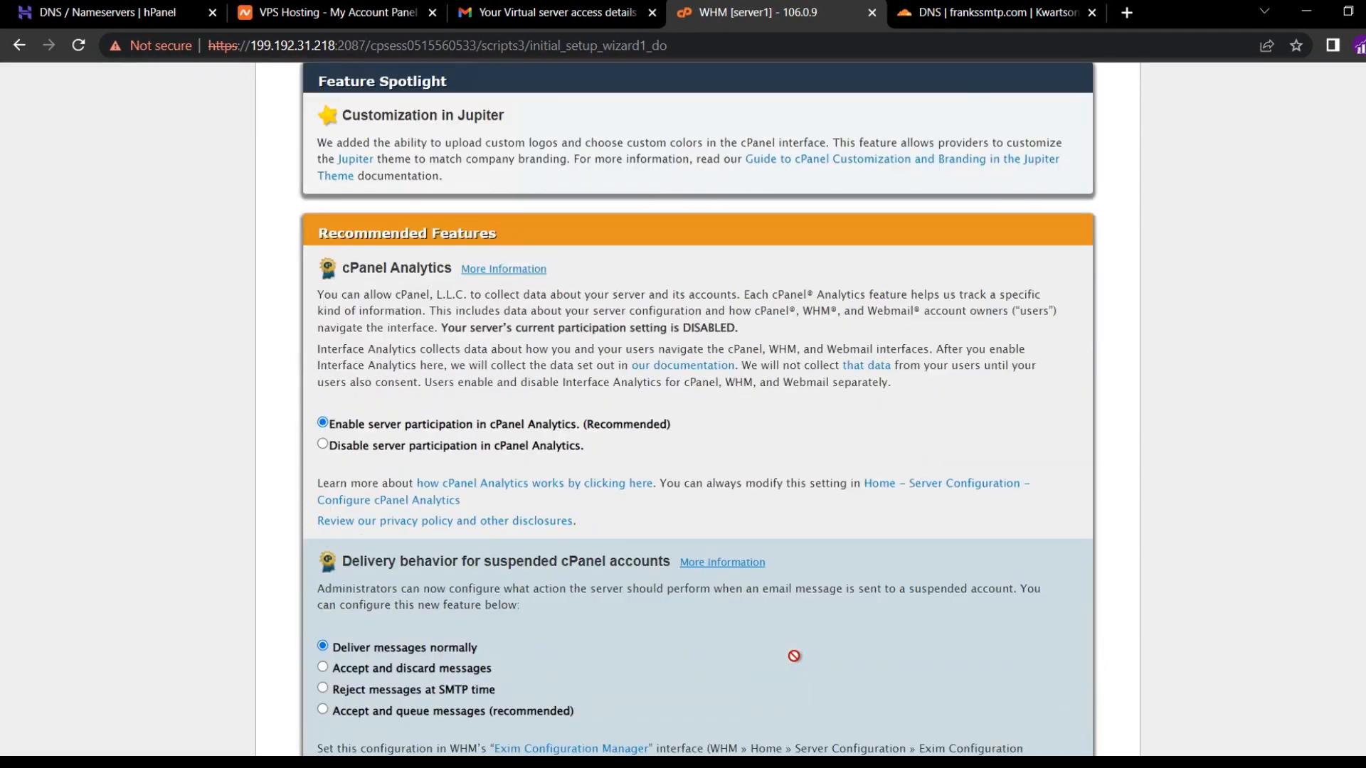
scroll(794, 656, "down", 3)
scroll(794, 656, "down", 4)
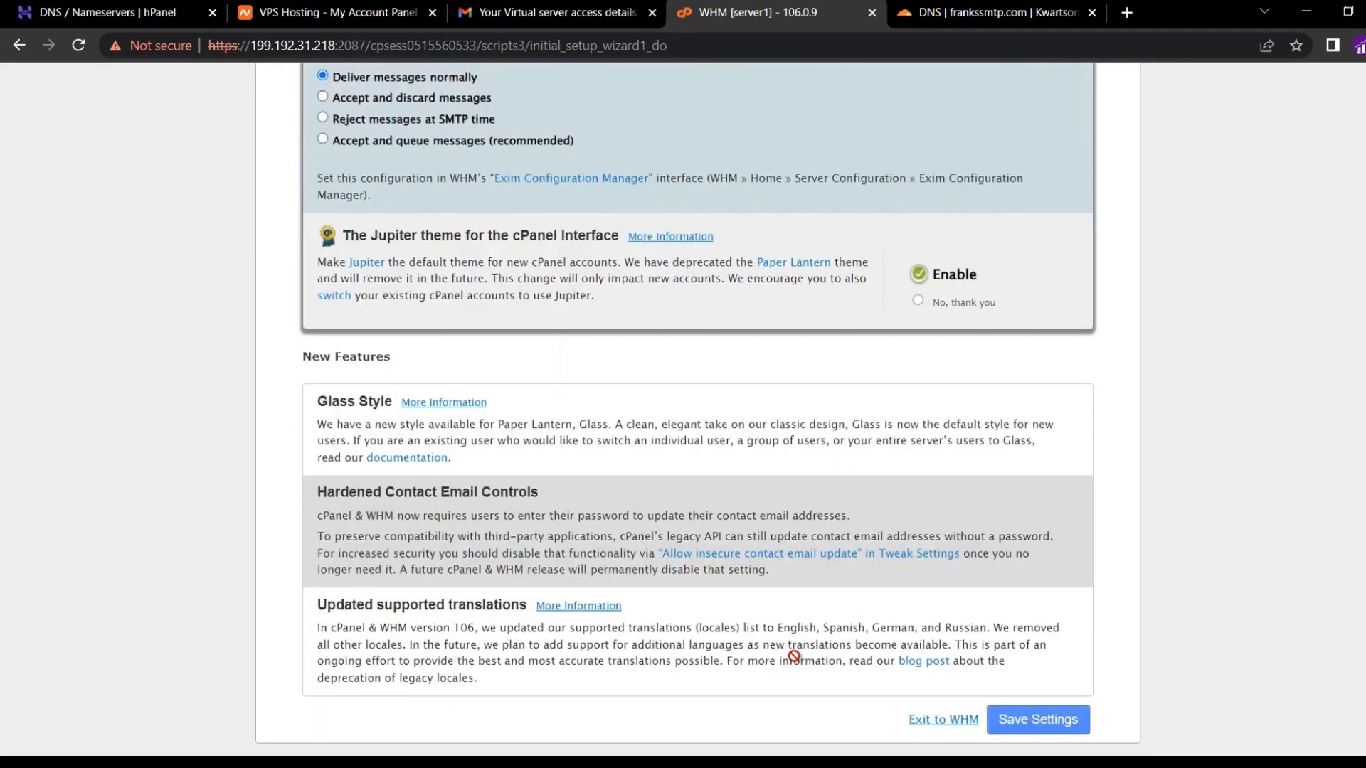
Exit the setup wizard to the WHM home page.
left_click(945, 725)
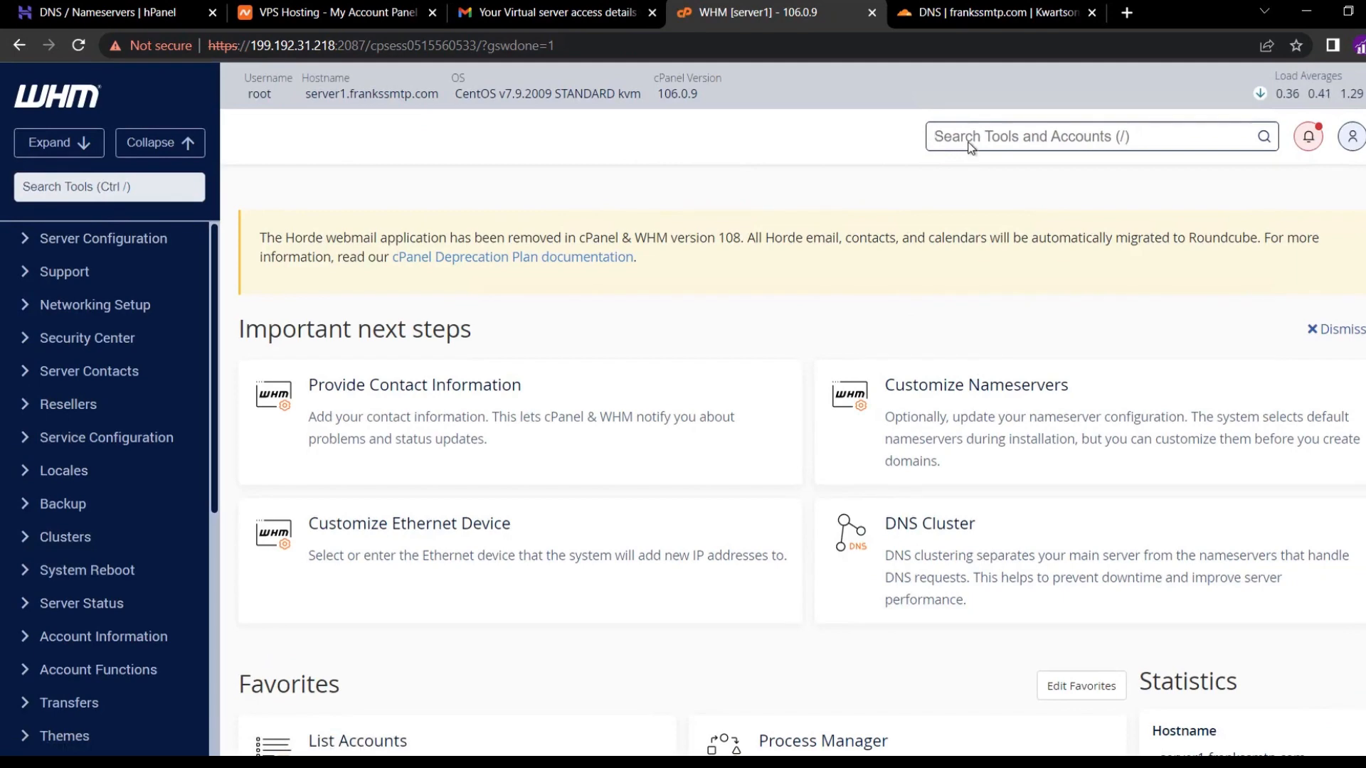
Enter the server contact e-mail address in Basic WebHost Manager Setup.
left_click(983, 137)
type("basic")
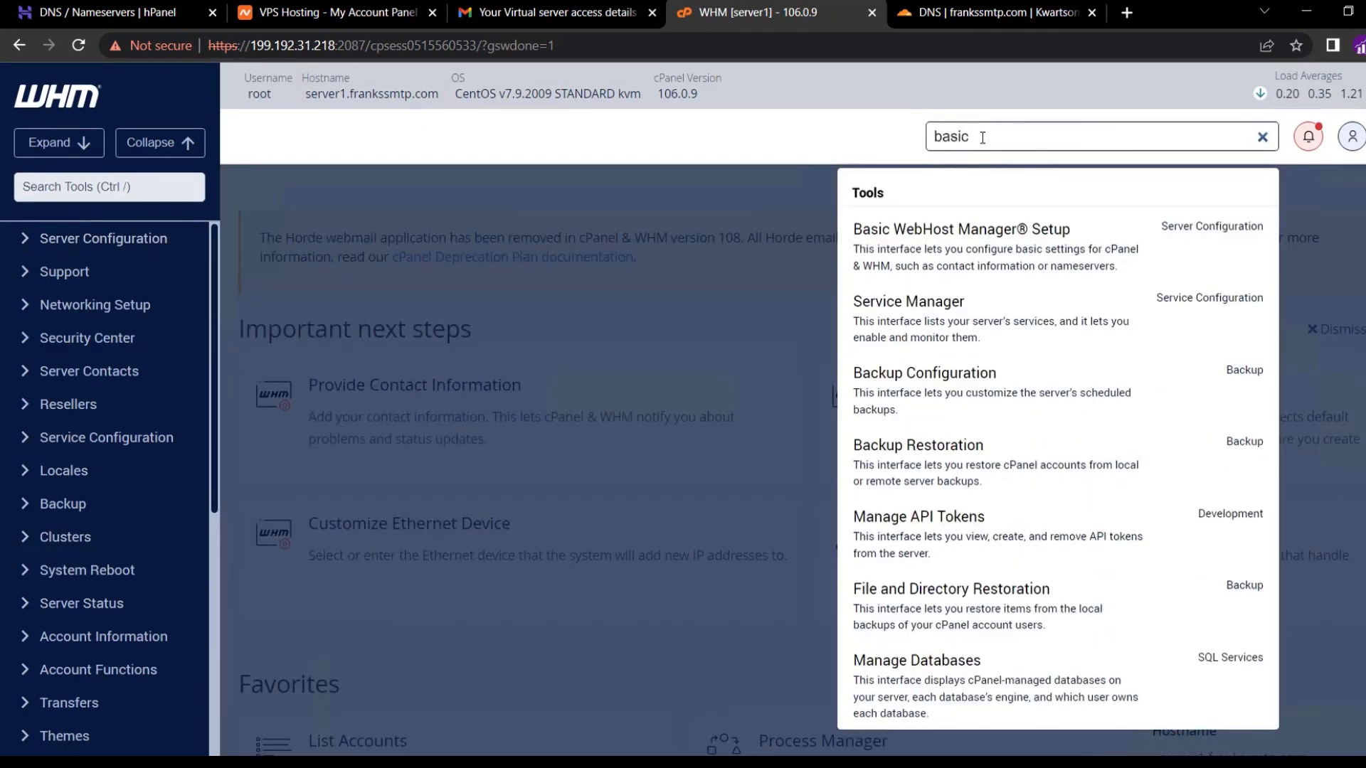
left_click(970, 227)
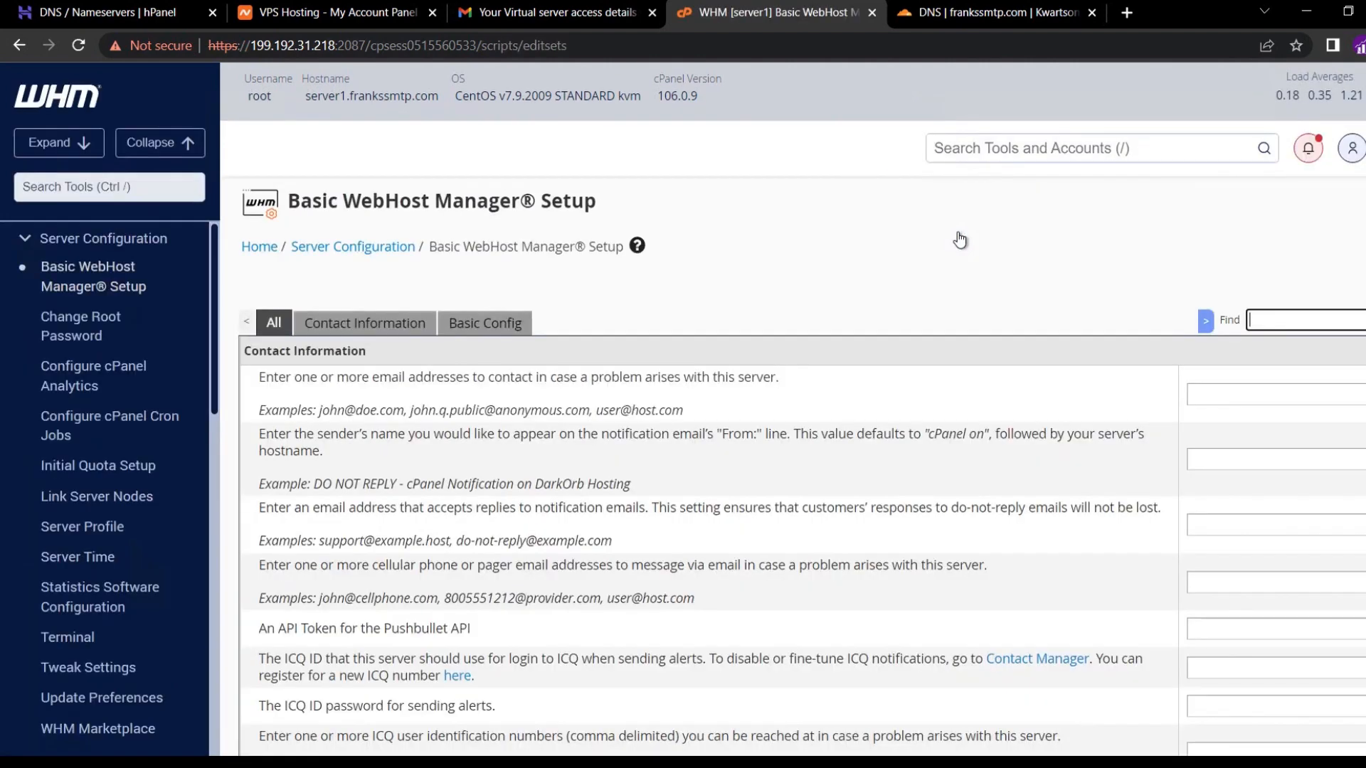
left_click(951, 380)
left_click(1195, 399)
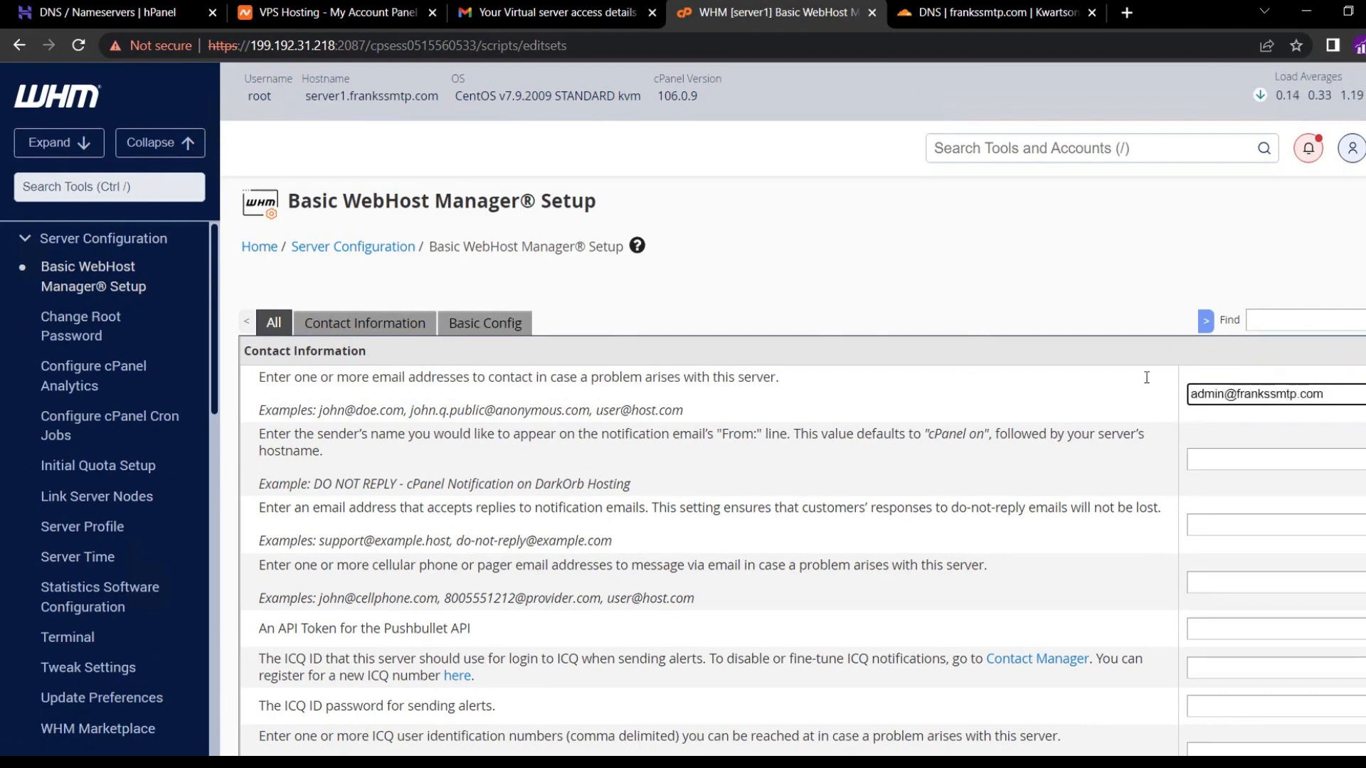
left_click(1080, 391)
Save the Basic WebHost Manager Setup changes.
scroll(1080, 390, "down", 1)
scroll(1080, 390, "down", 1)
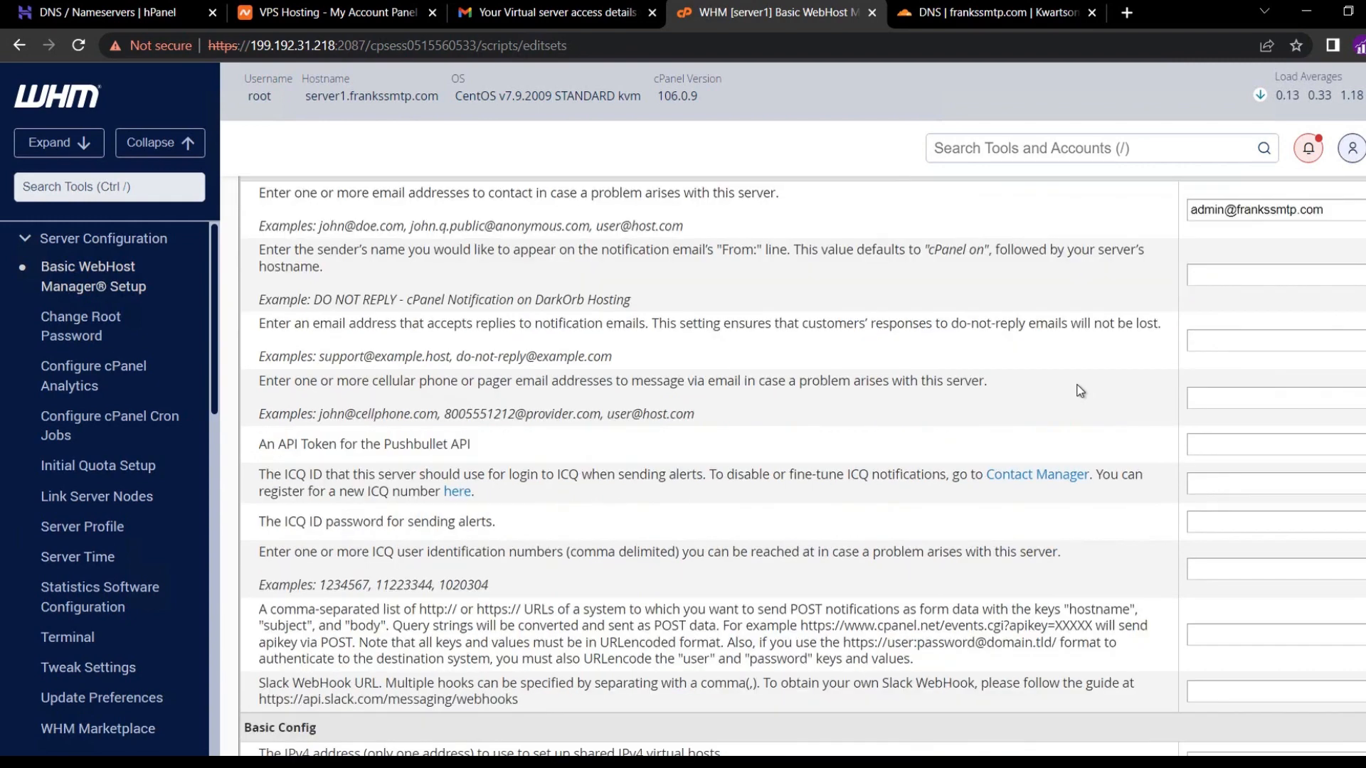
scroll(1080, 391, "down", 2)
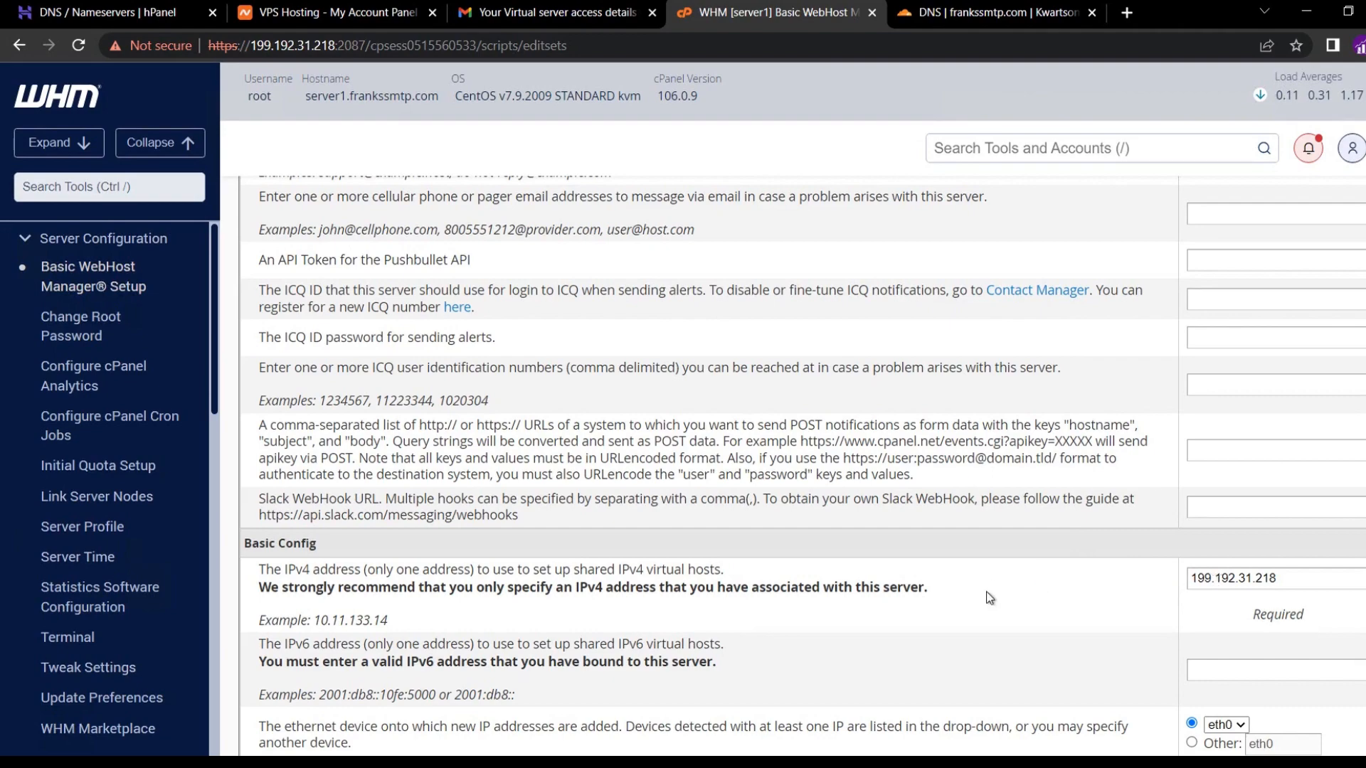
scroll(989, 597, "down", 2)
scroll(989, 598, "down", 4)
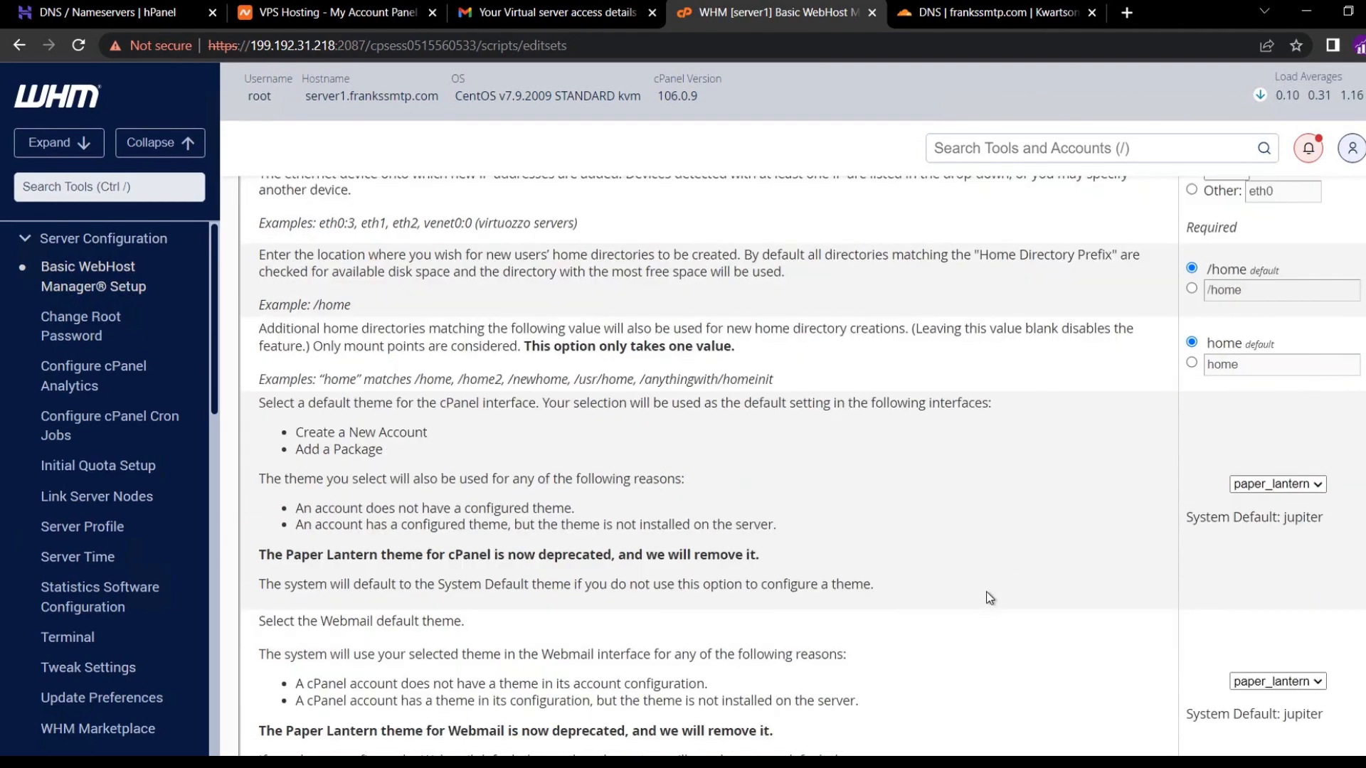
scroll(989, 597, "down", 4)
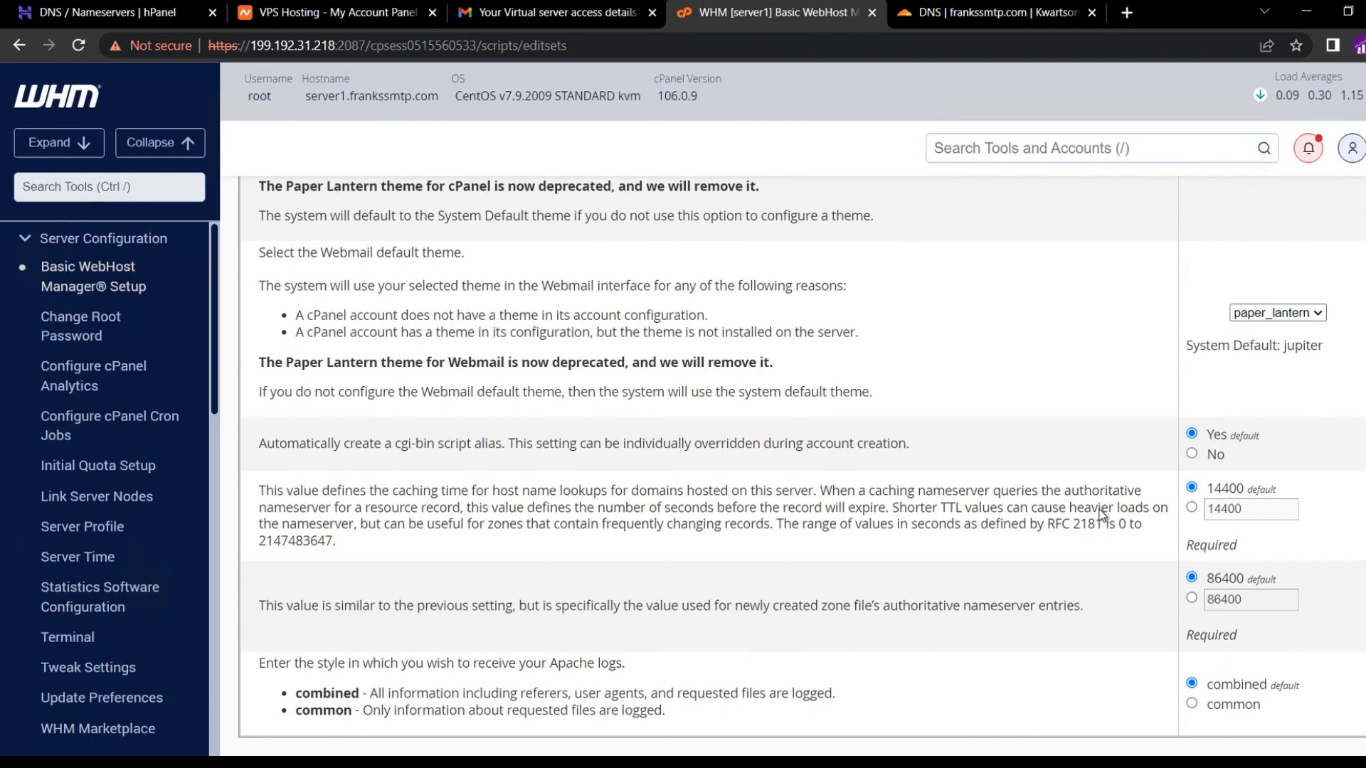
scroll(1101, 509, "down", 4)
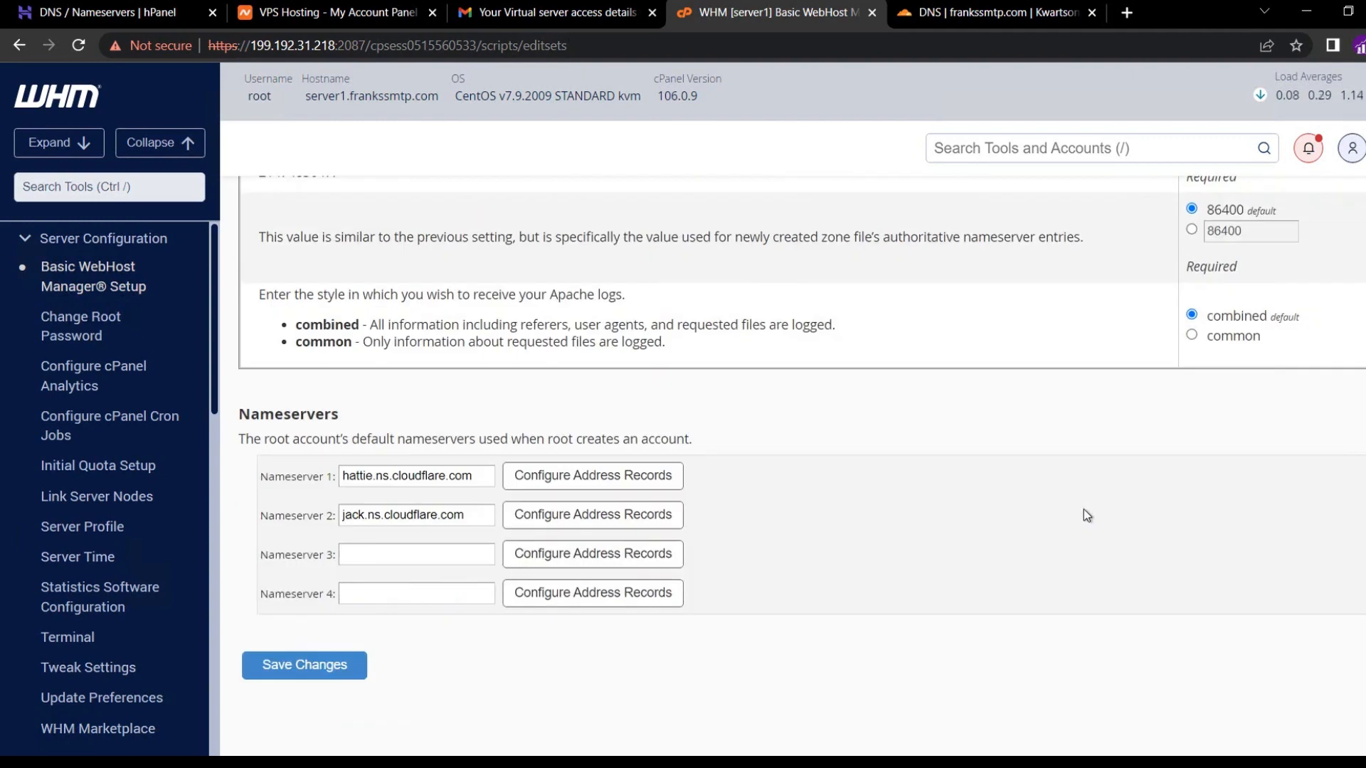
left_click(321, 682)
left_click(1002, 151)
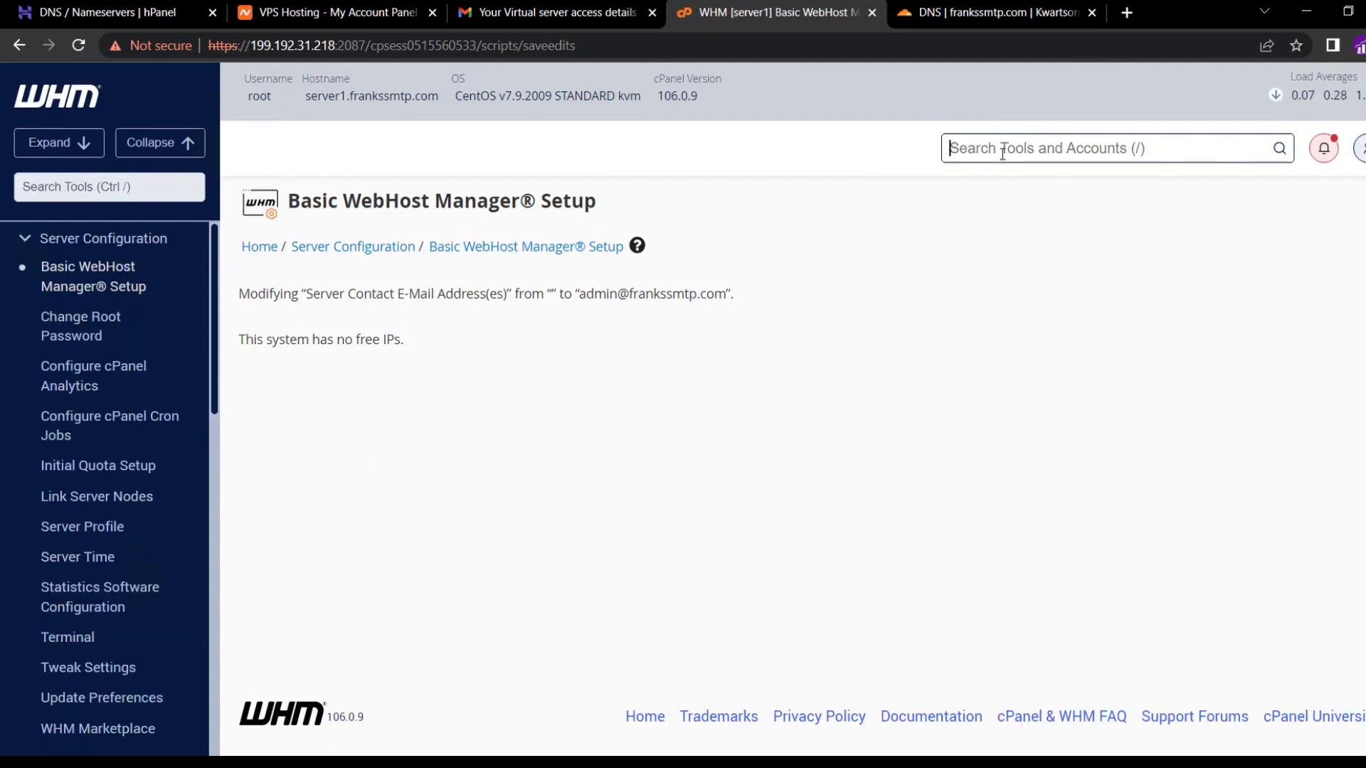
Start a new account in Create a New Account with domain frankssmtp.com.
type("crest")
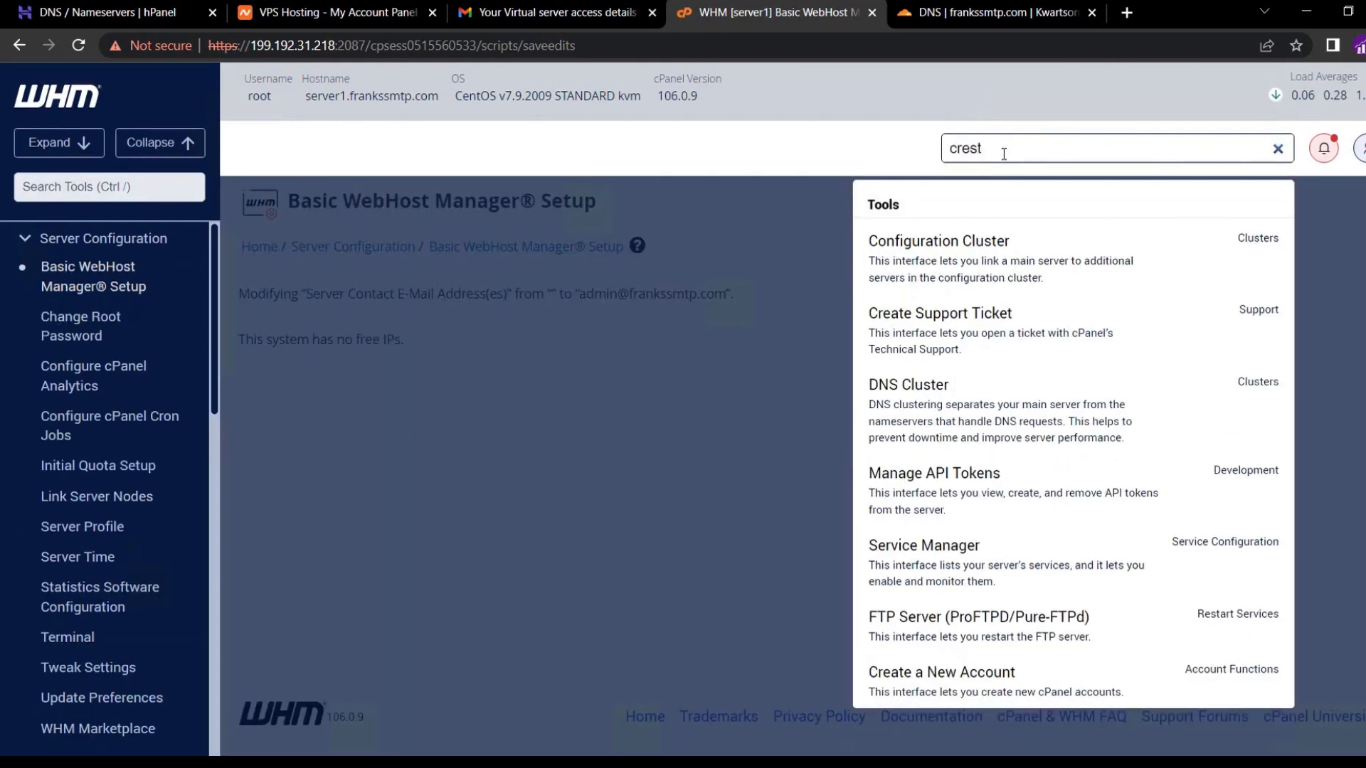
key("BackSpace")
key("BackSpace")
type("ate")
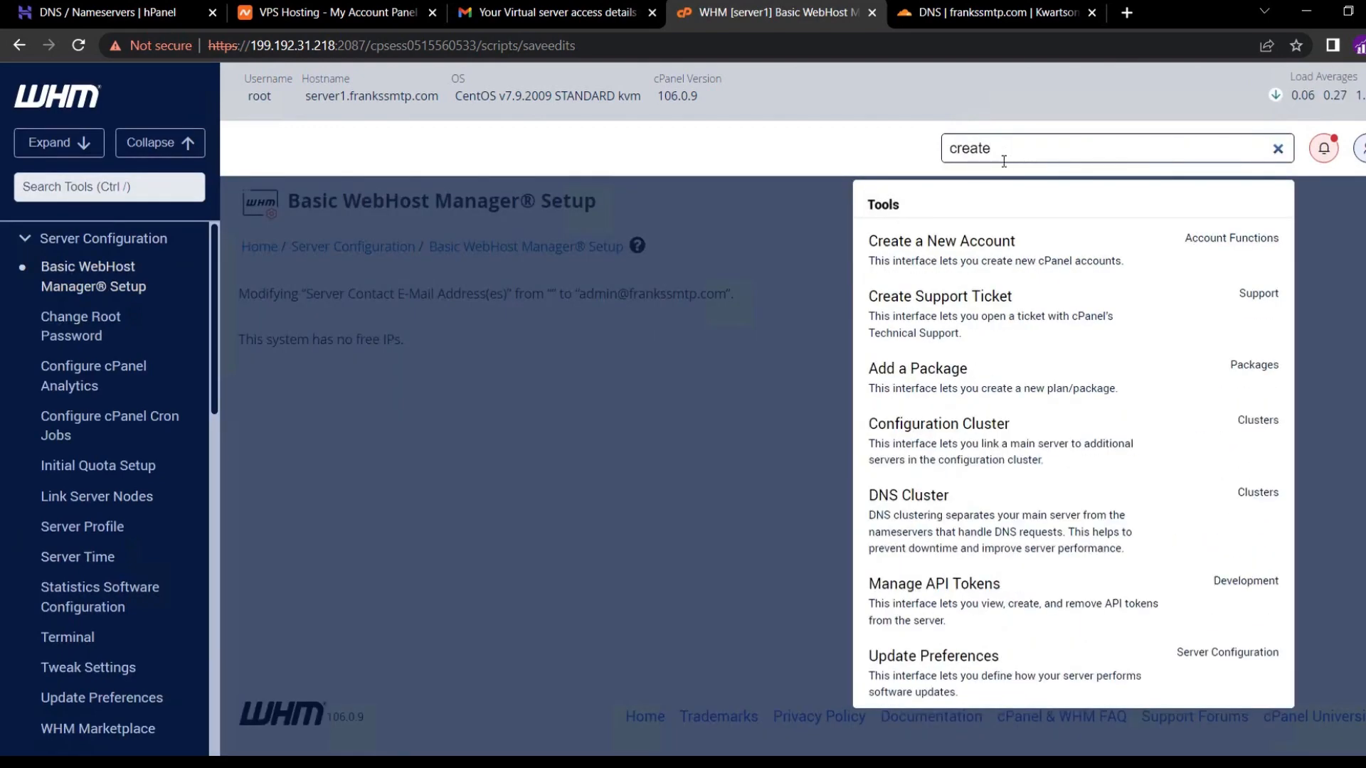
left_click(963, 259)
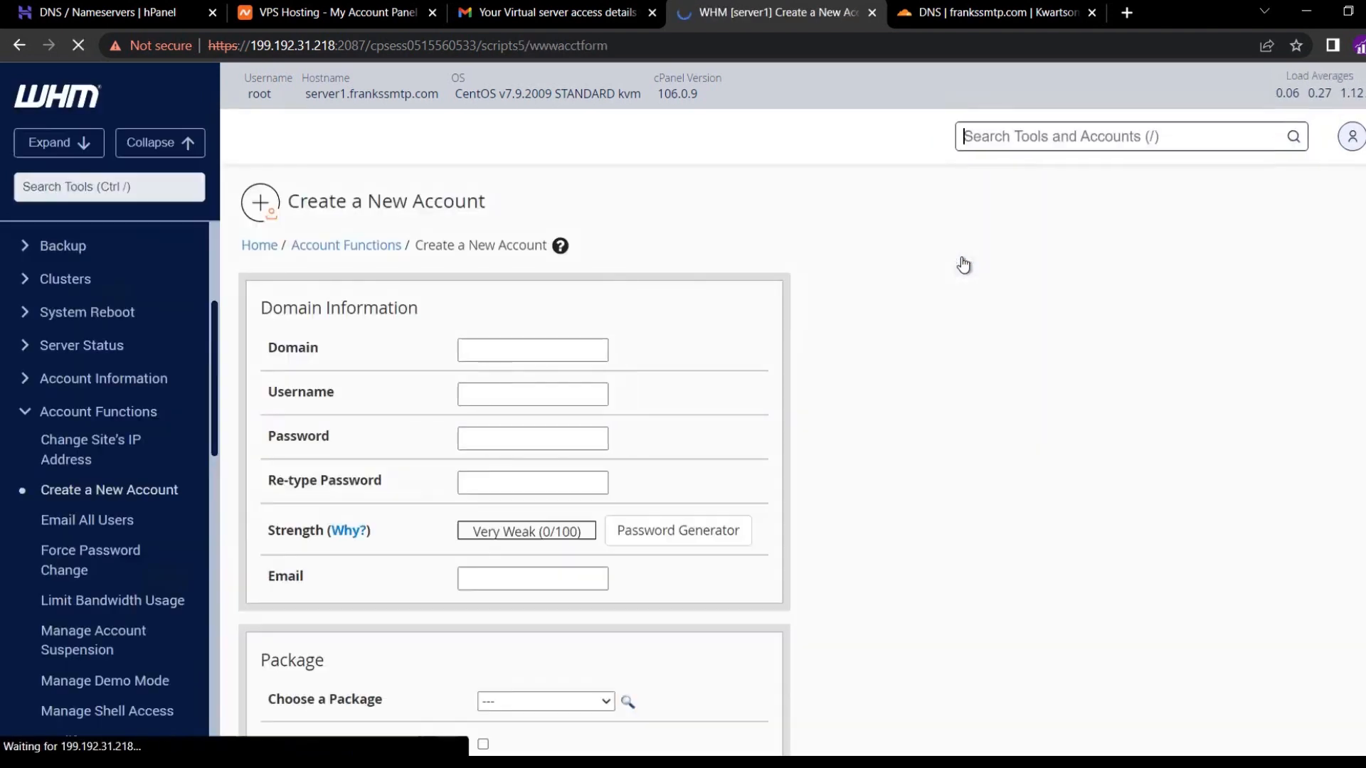
left_click(513, 347)
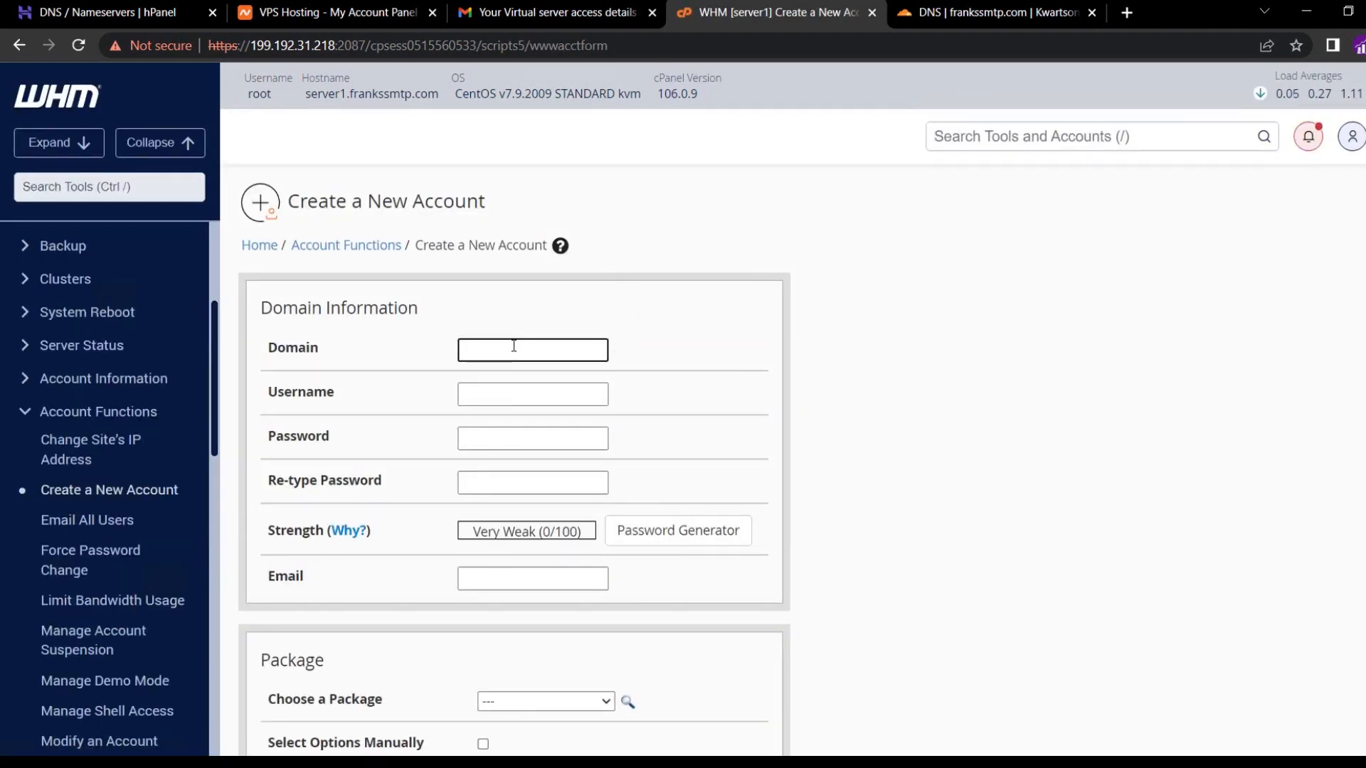
type("frankssmt")
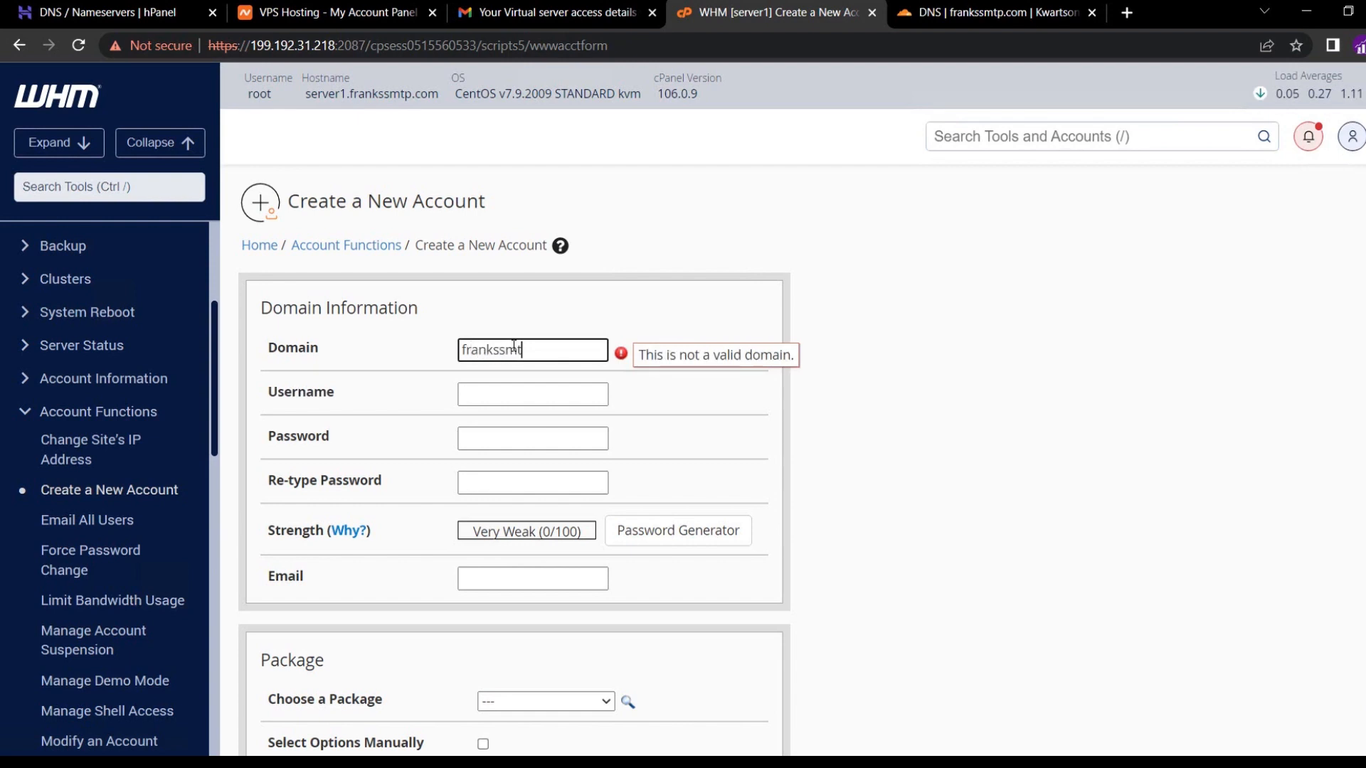
type("p.com")
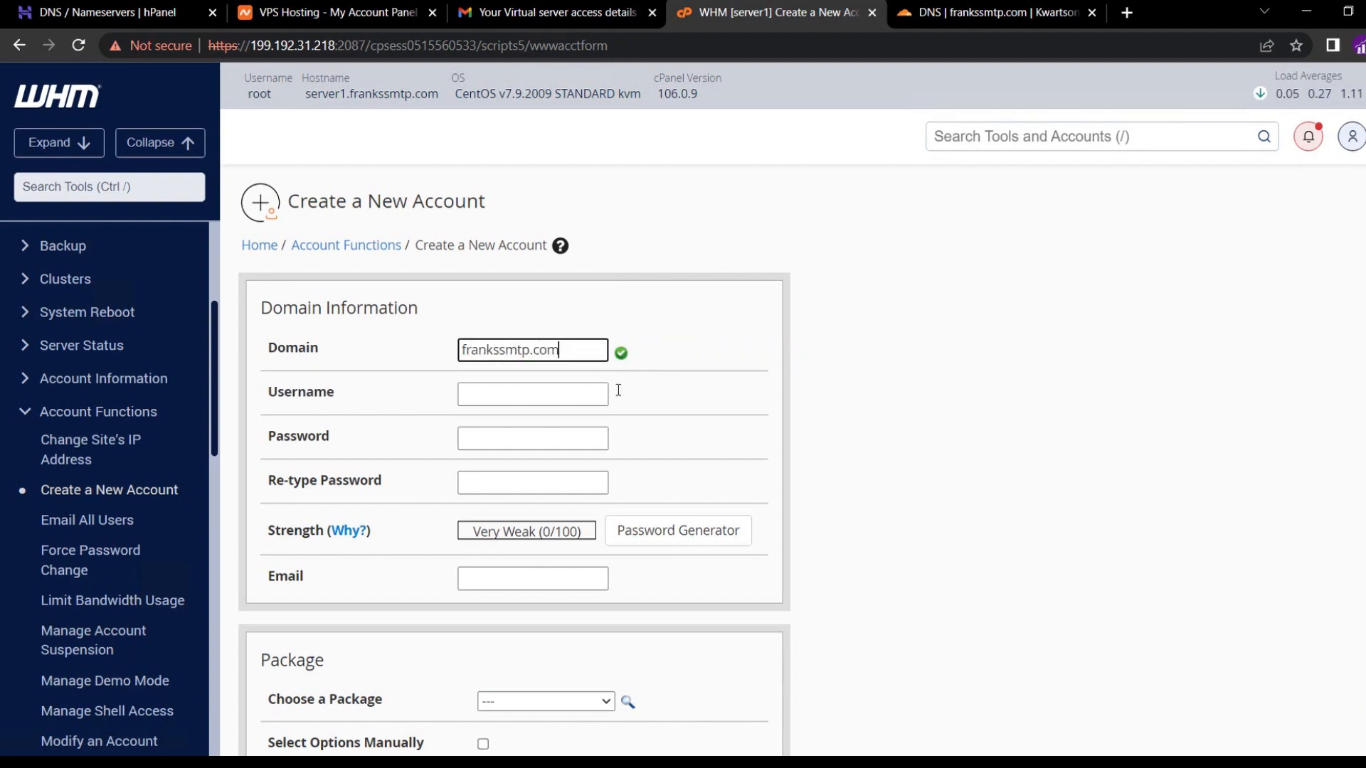
left_click(676, 416)
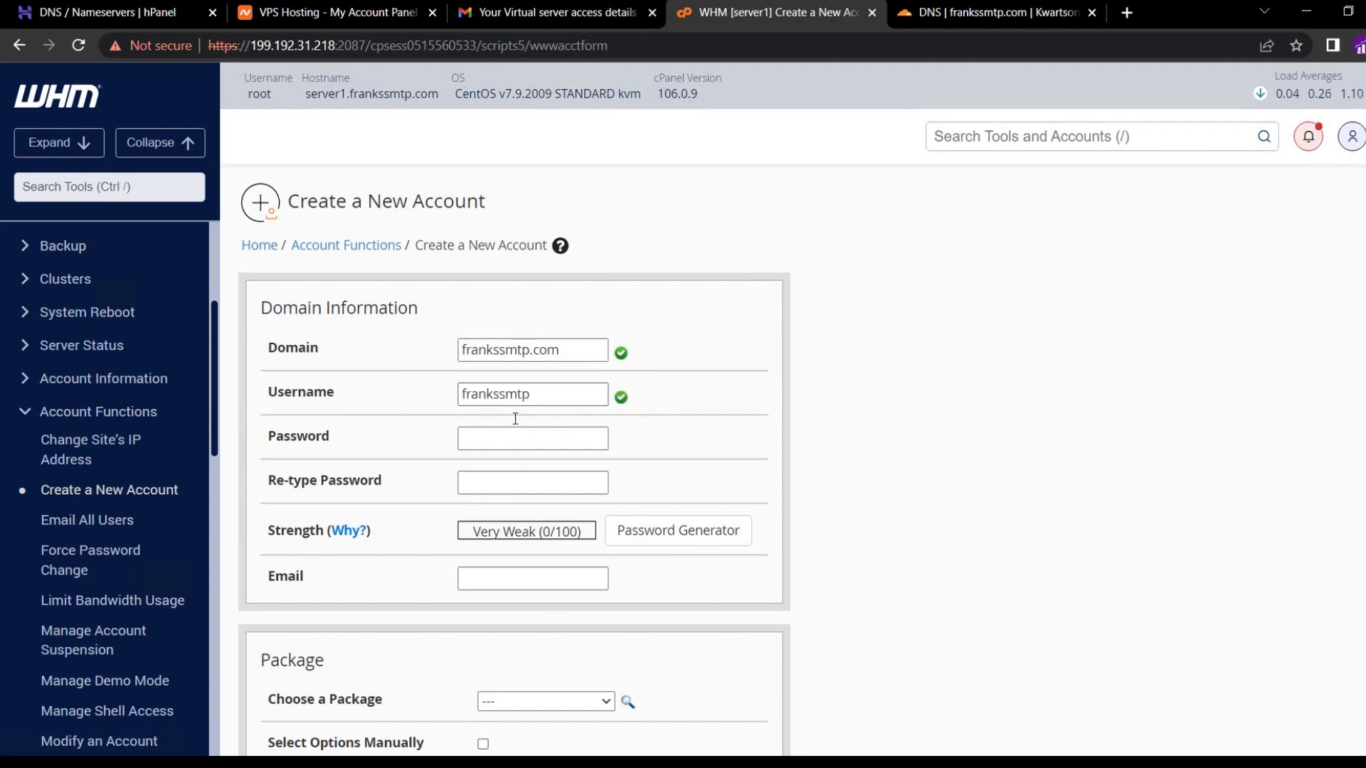
Shorten the username to frank and apply a generated Very Strong password.
double_click(495, 399)
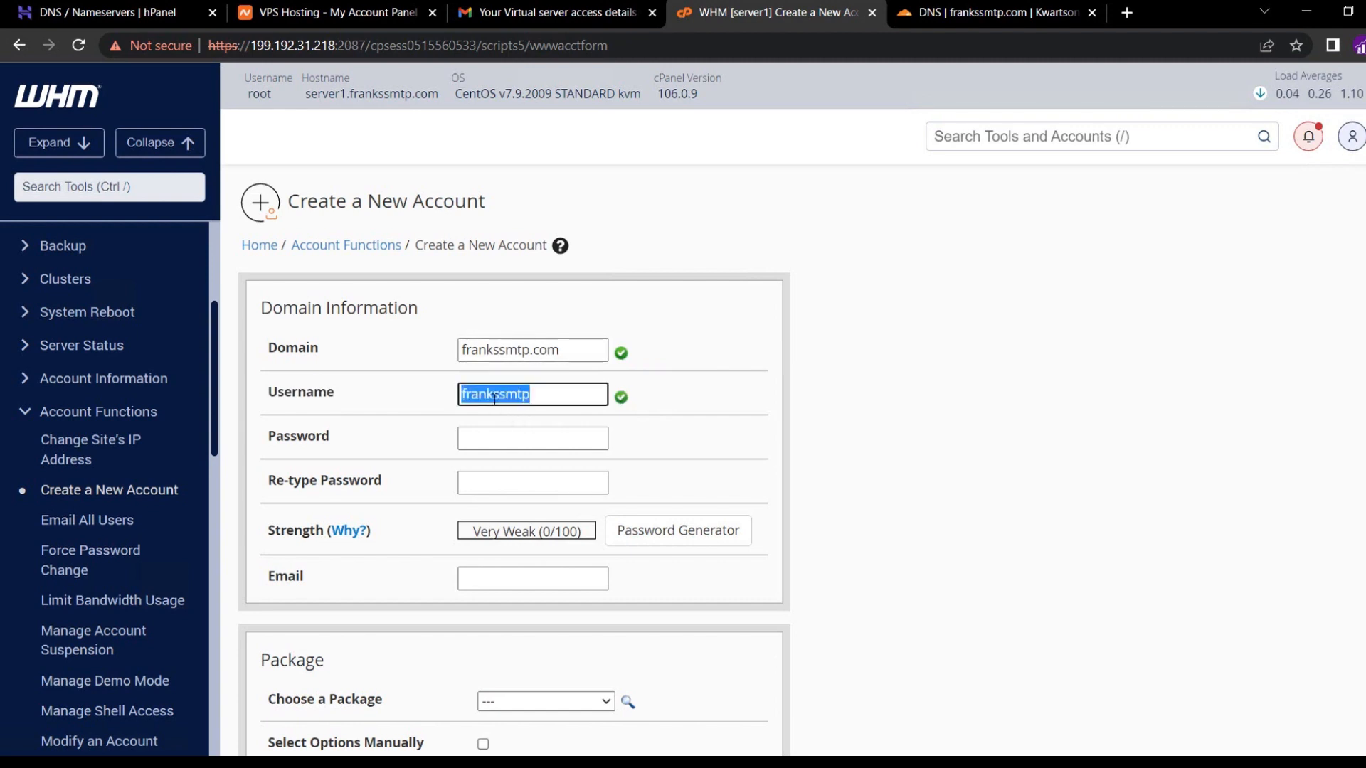
type("fra")
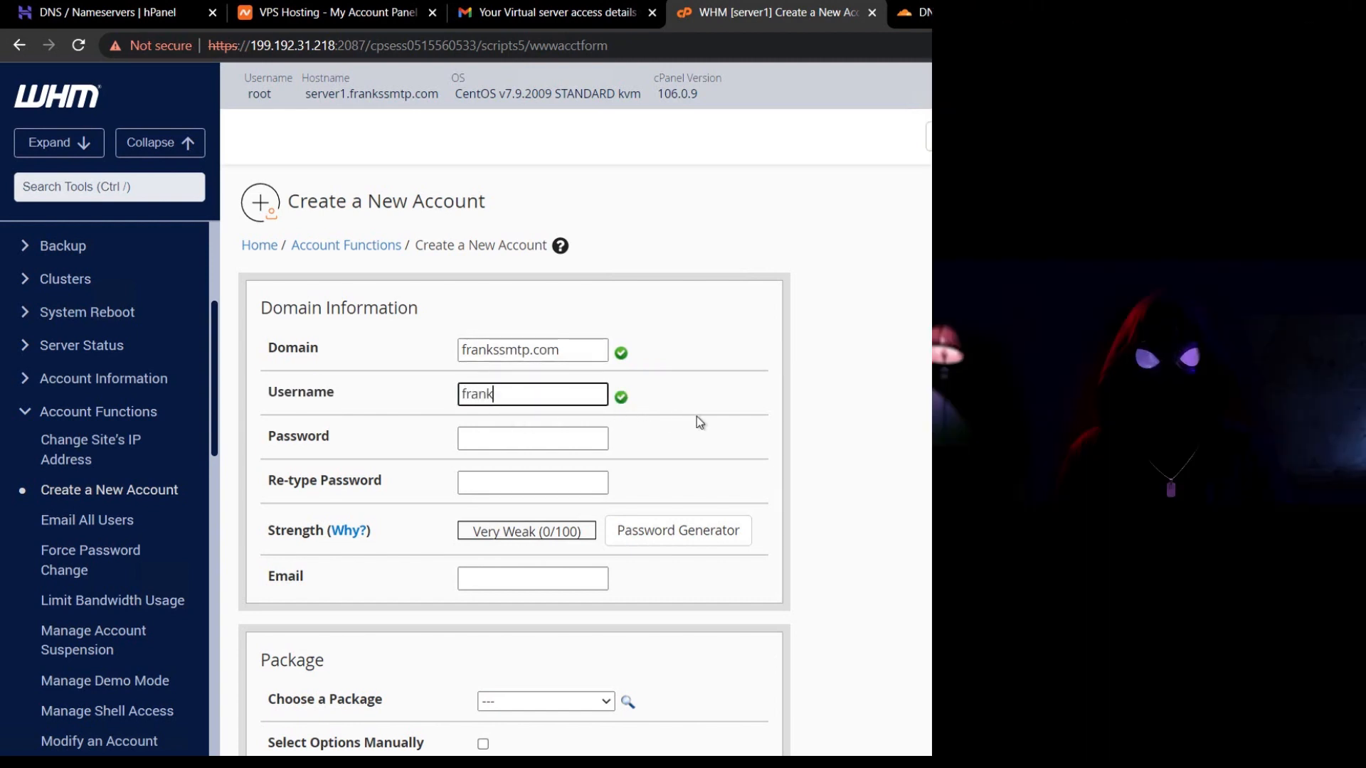
left_click(697, 416)
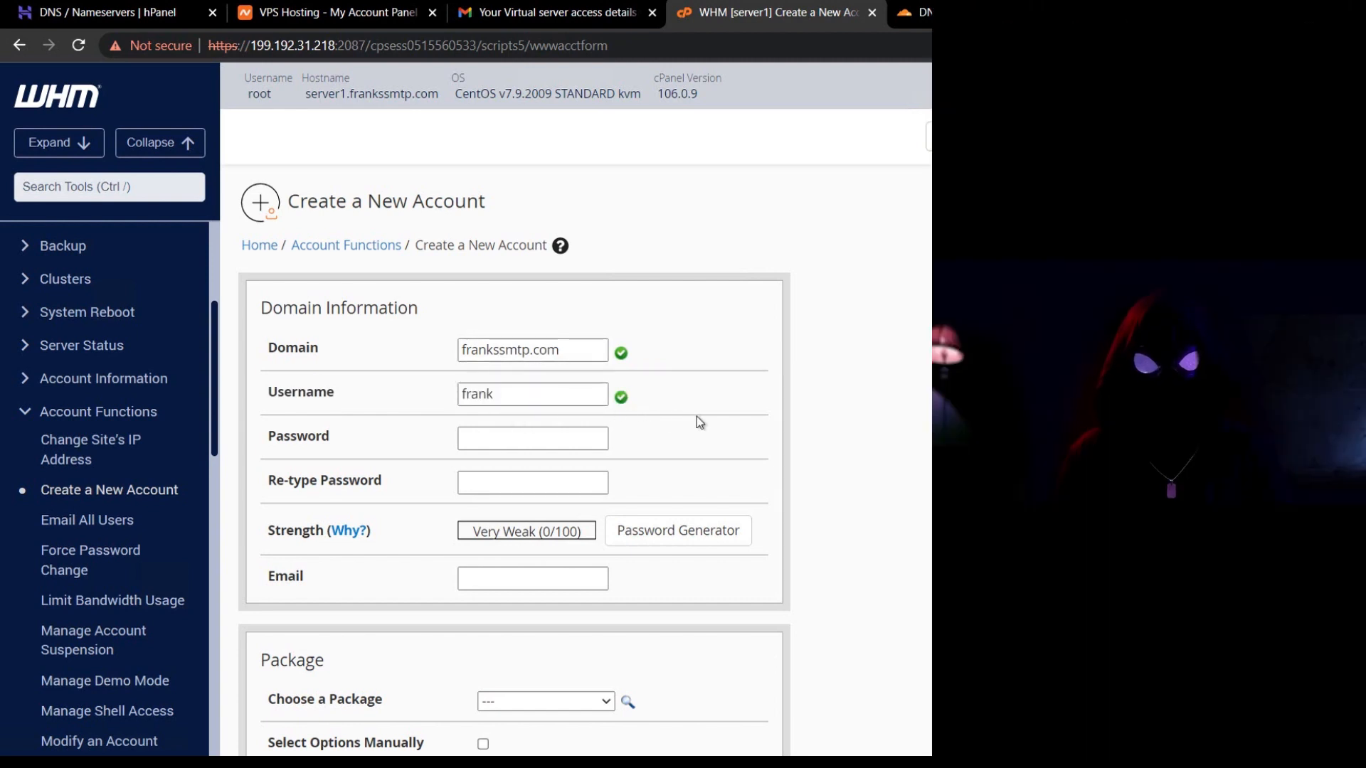
left_click(652, 532)
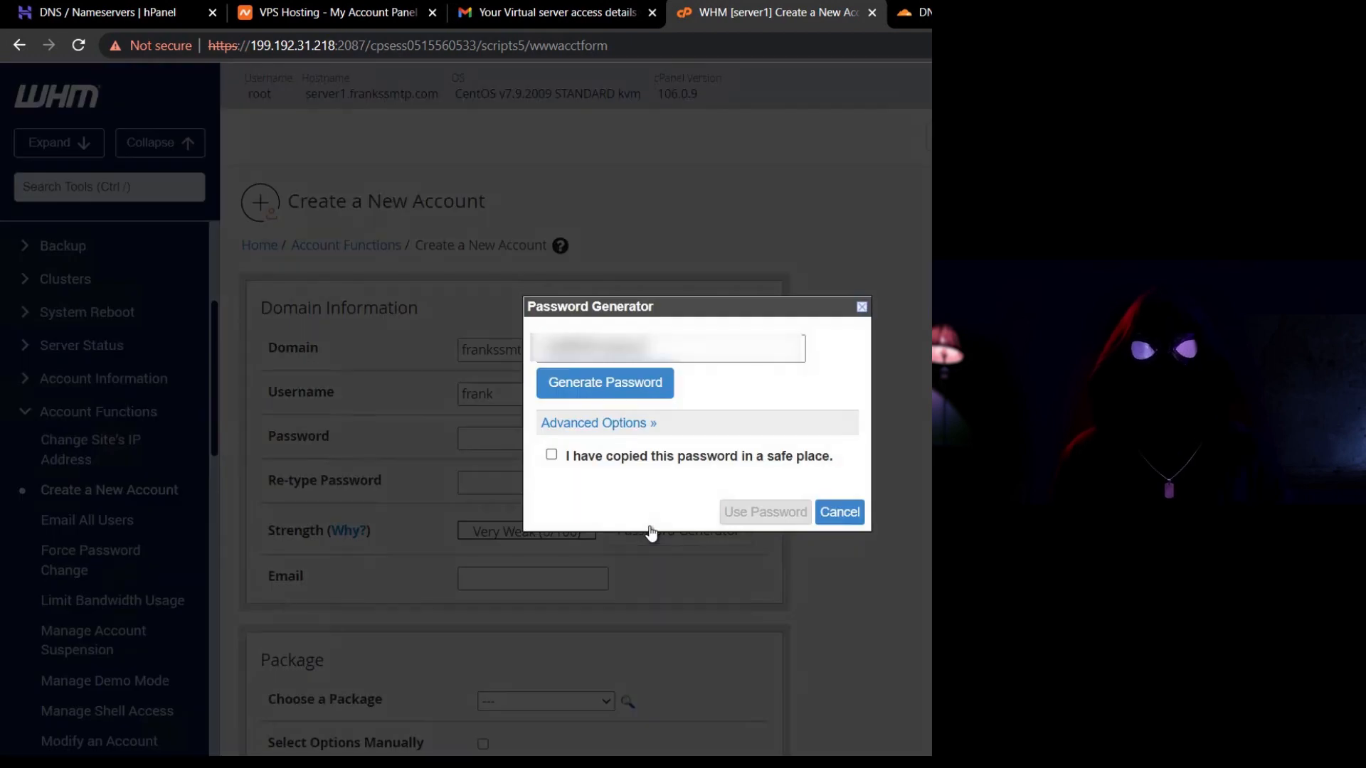
left_click(582, 459)
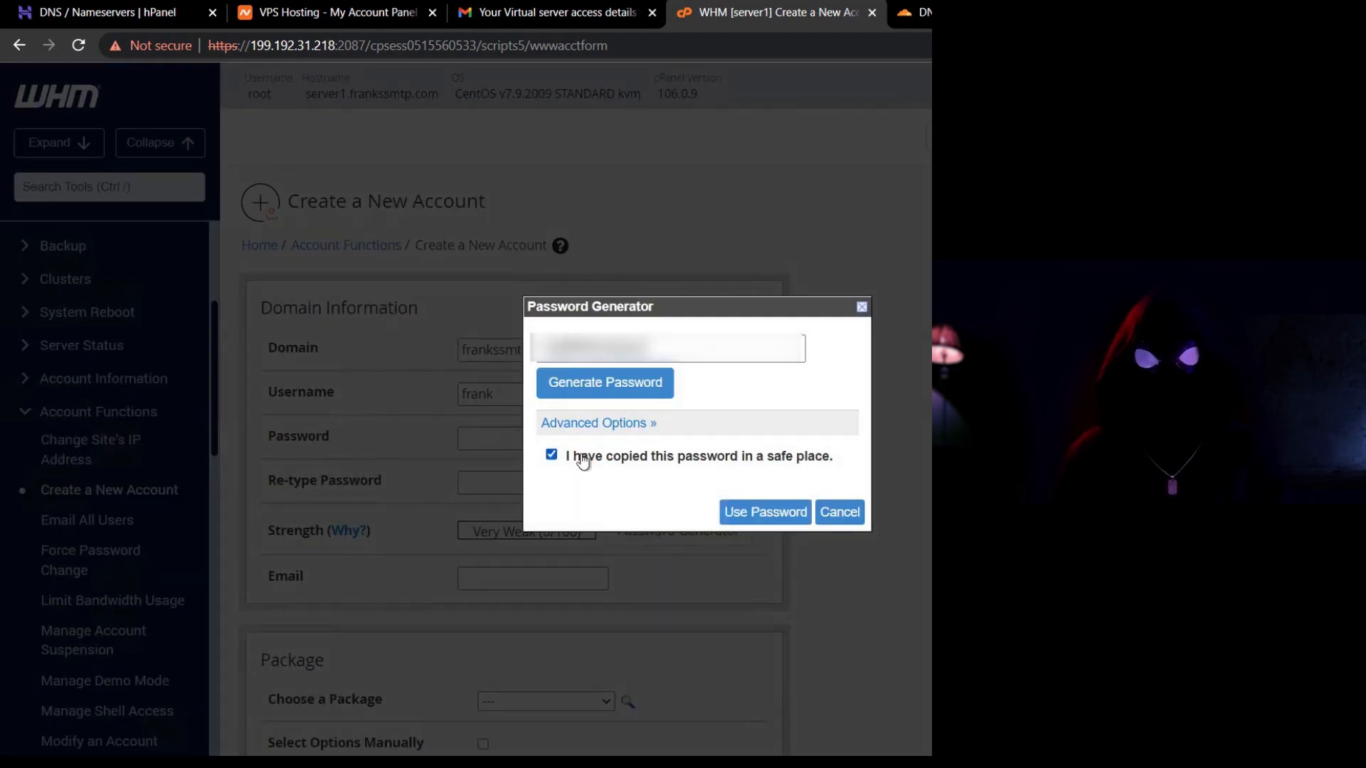
left_click(750, 511)
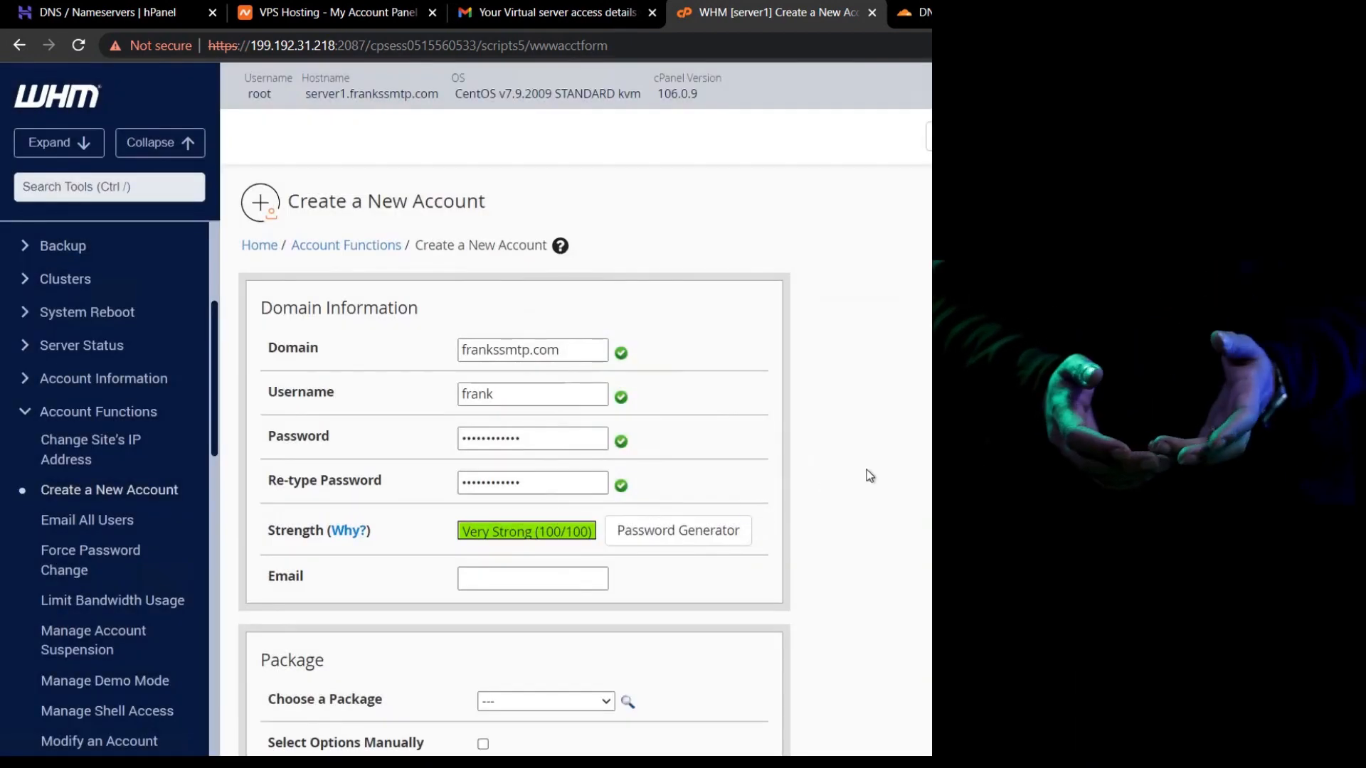
Fill in the account's contact e-mail and choose the default hosting package.
scroll(867, 475, "down", 1)
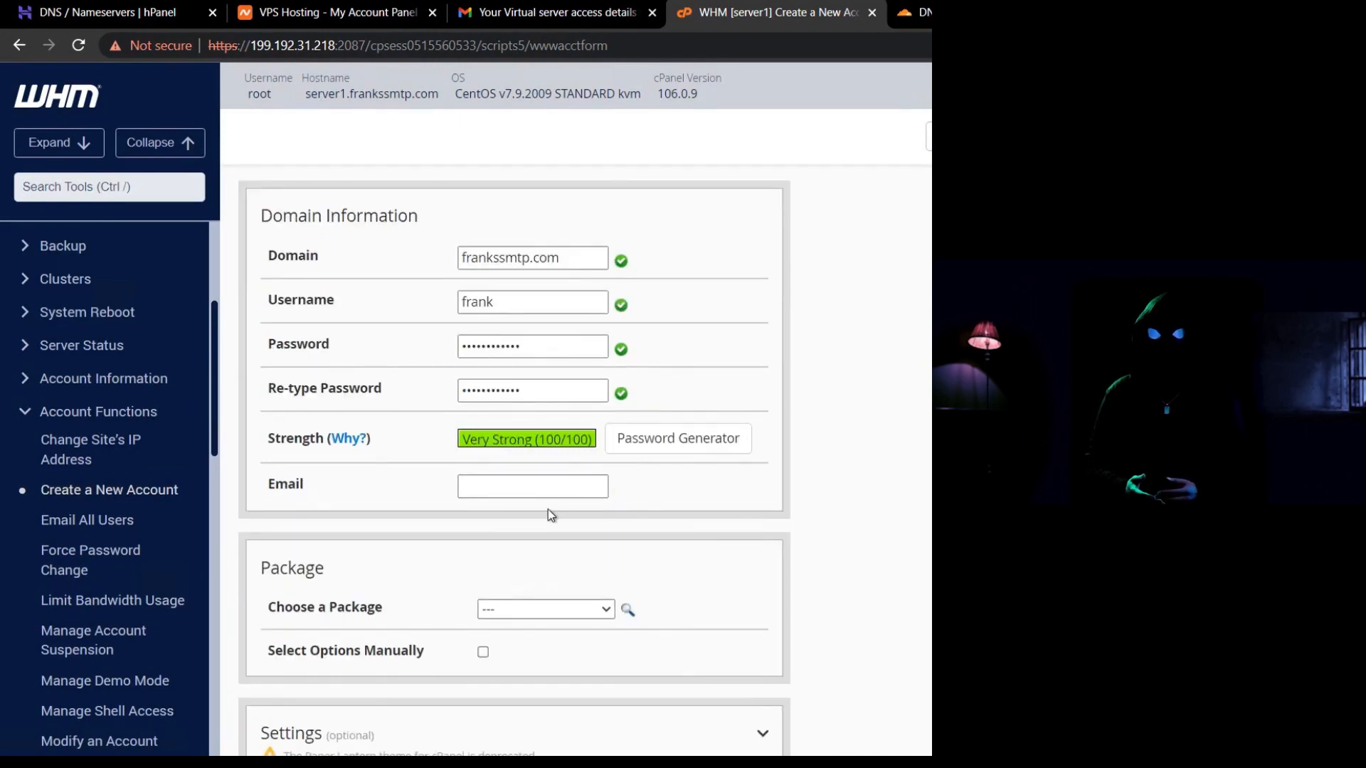
left_click(528, 481)
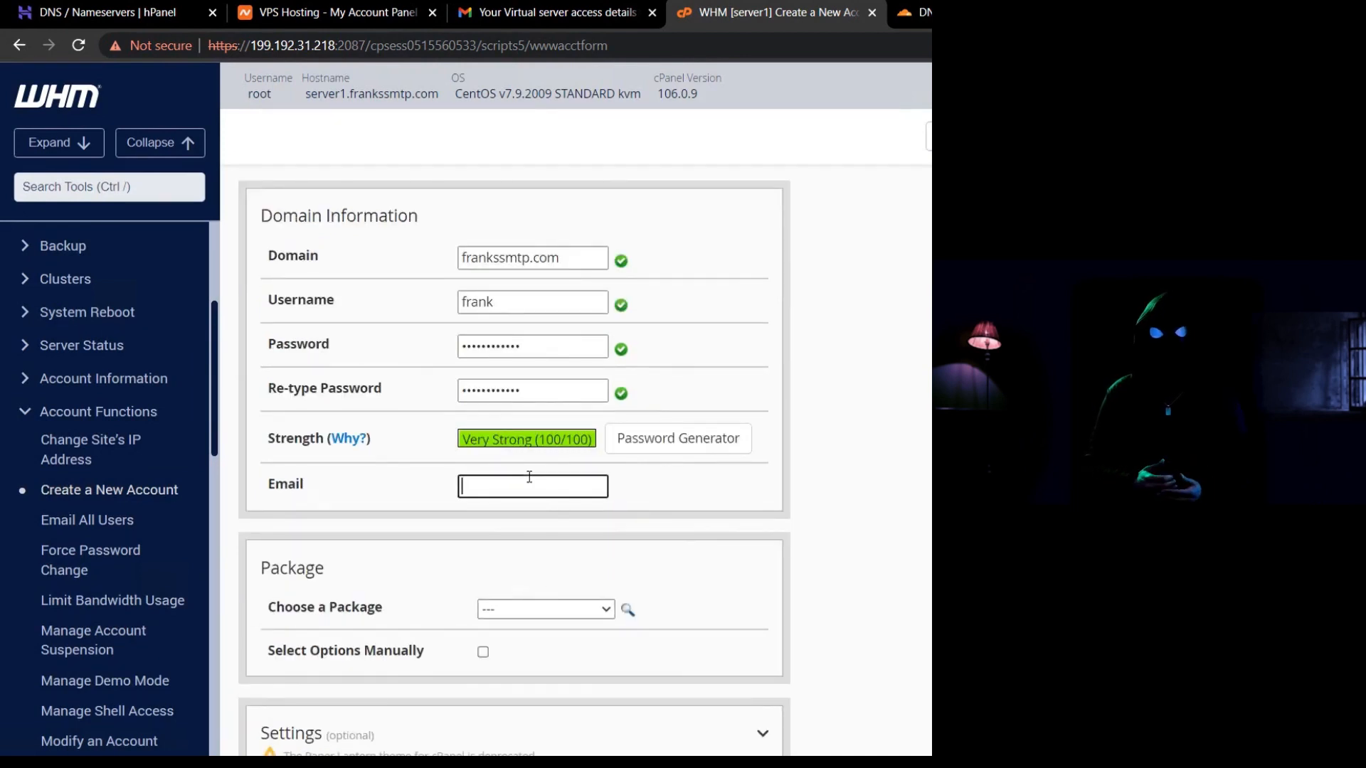
left_click(566, 613)
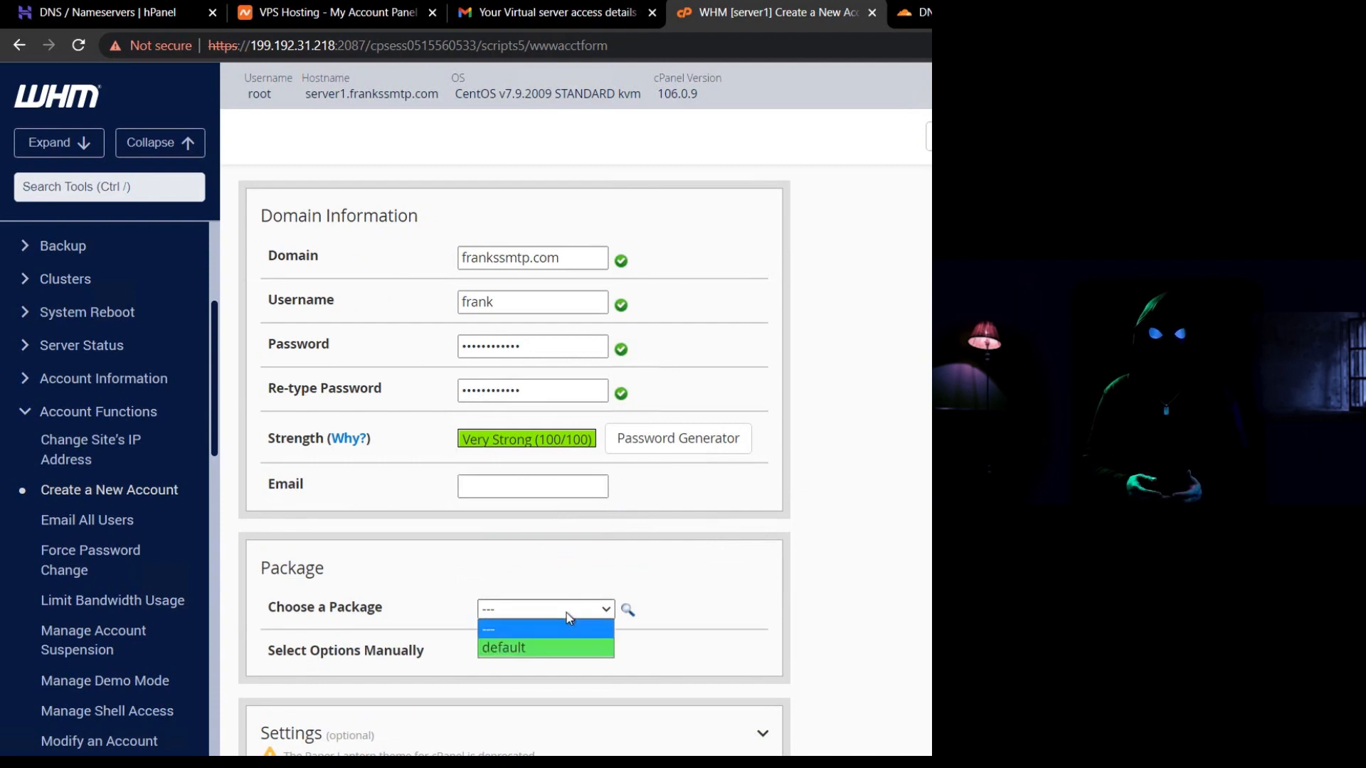
left_click(549, 646)
scroll(743, 579, "down", 1)
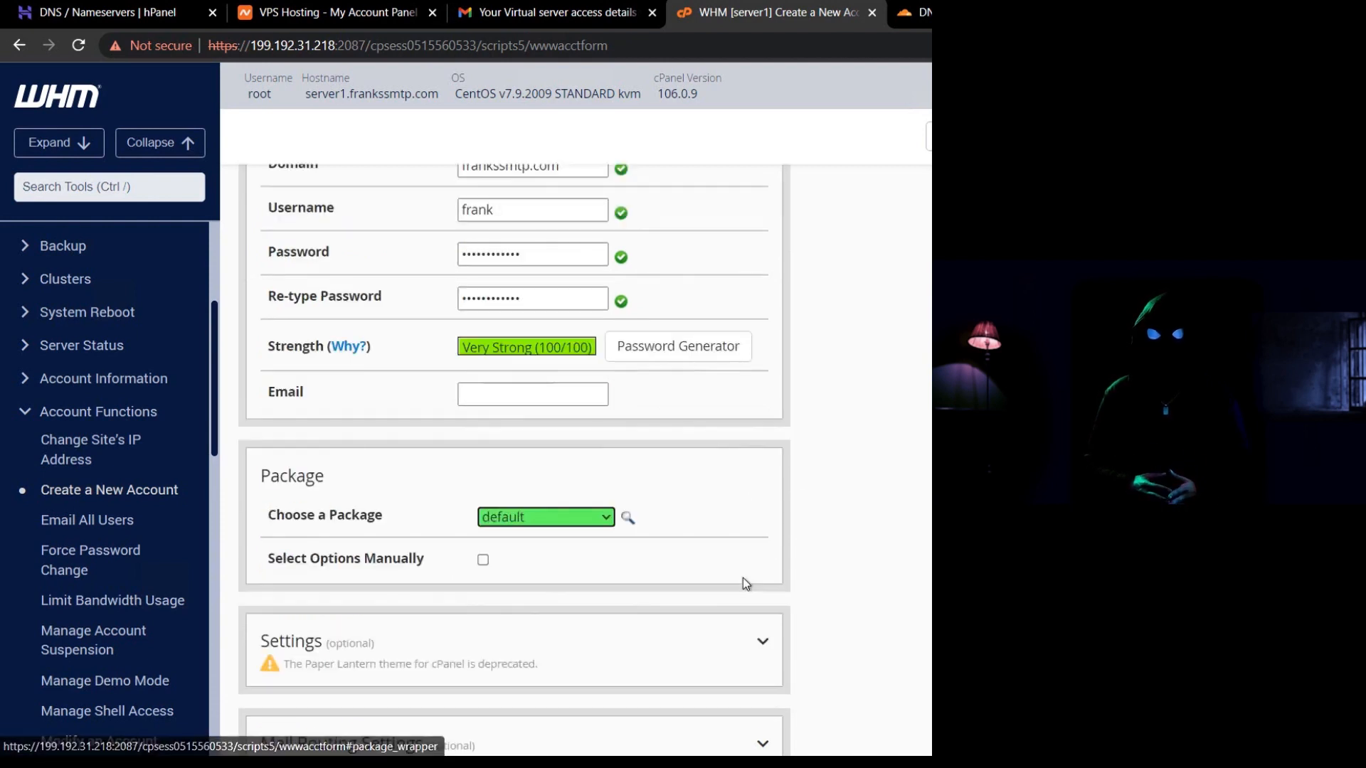
scroll(743, 579, "down", 1)
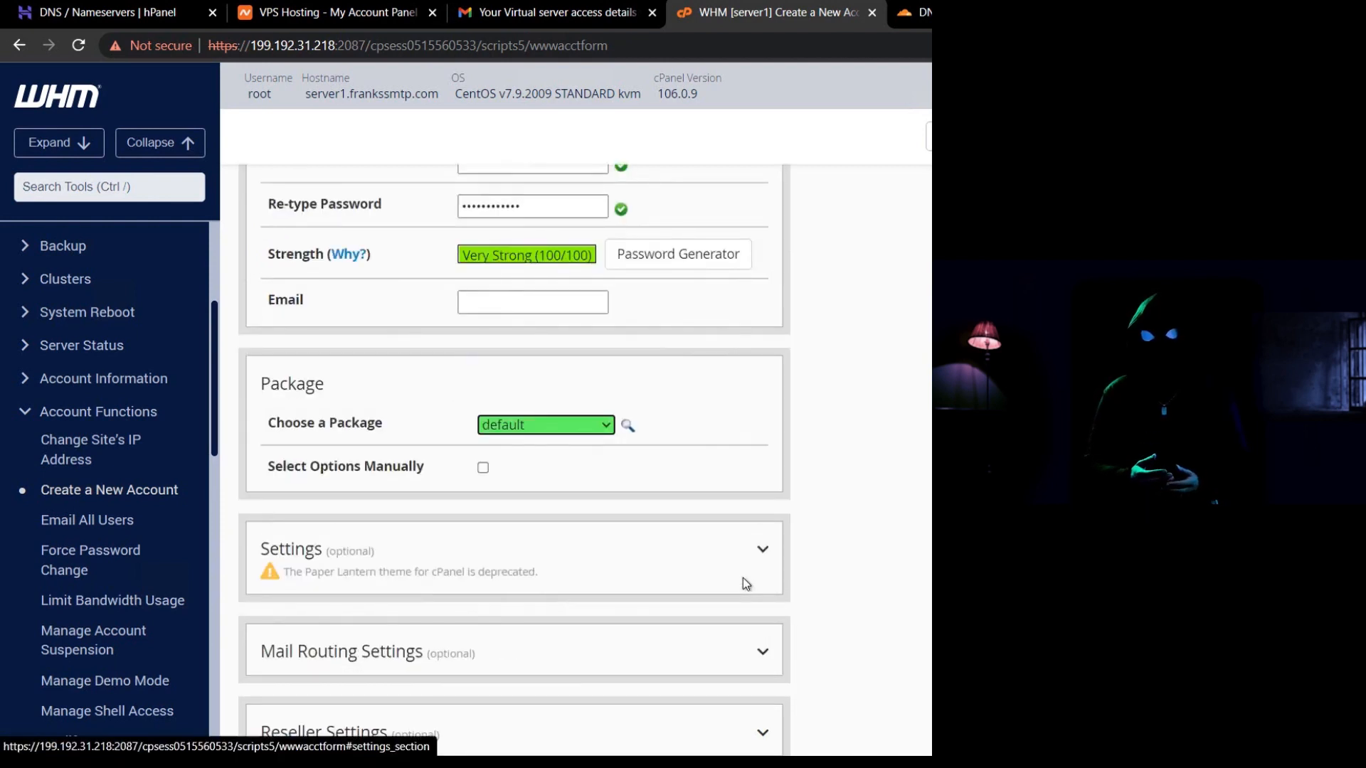
scroll(745, 583, "down", 3)
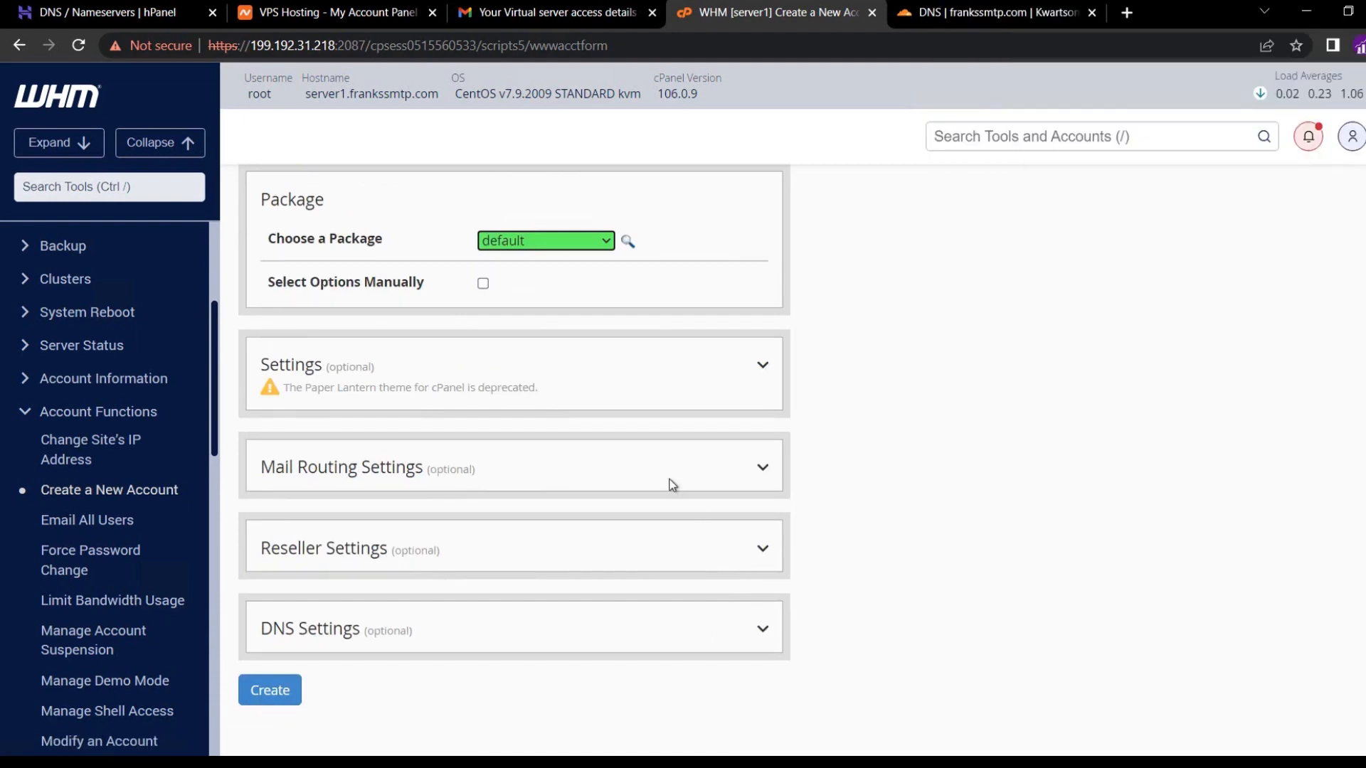
Use the nameservers from the domain's registrar in DNS settings and create the account.
left_click(671, 486)
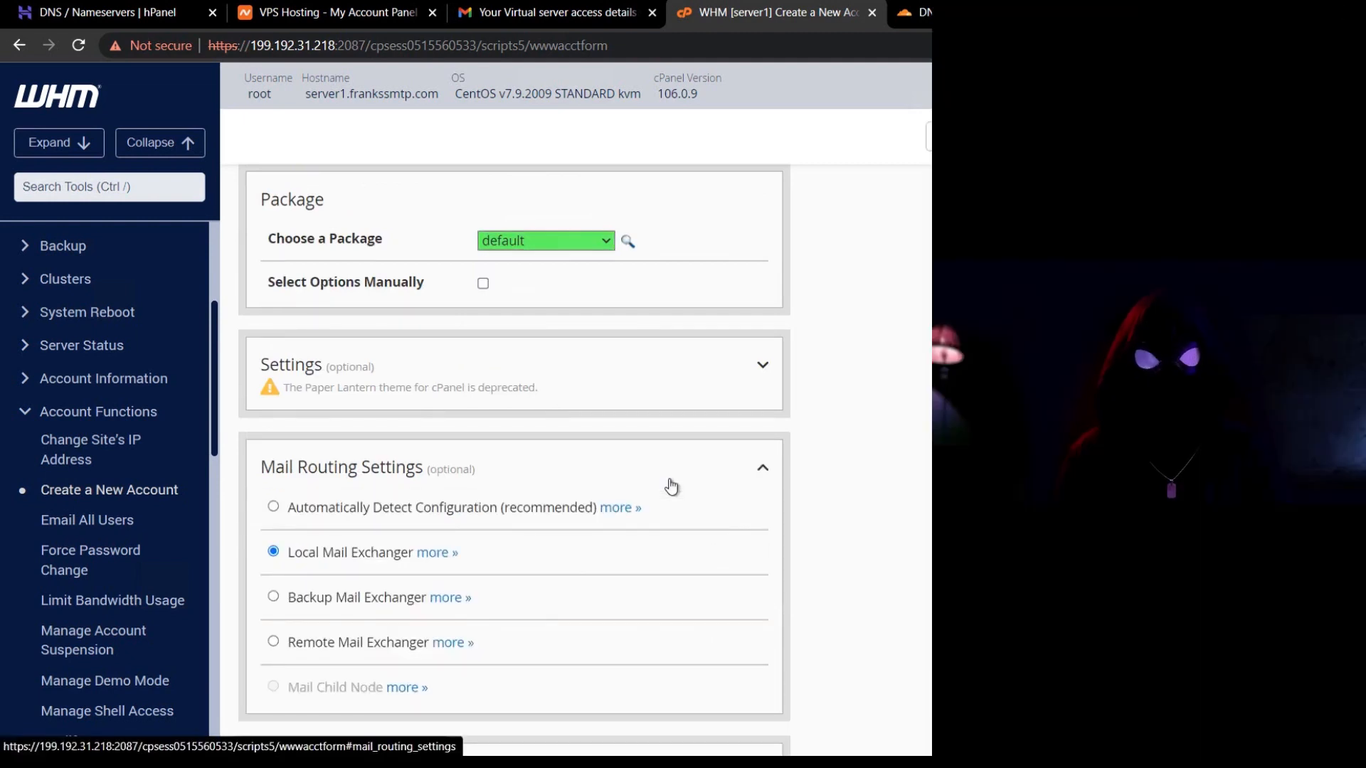
left_click(671, 486)
scroll(668, 481, "down", 2)
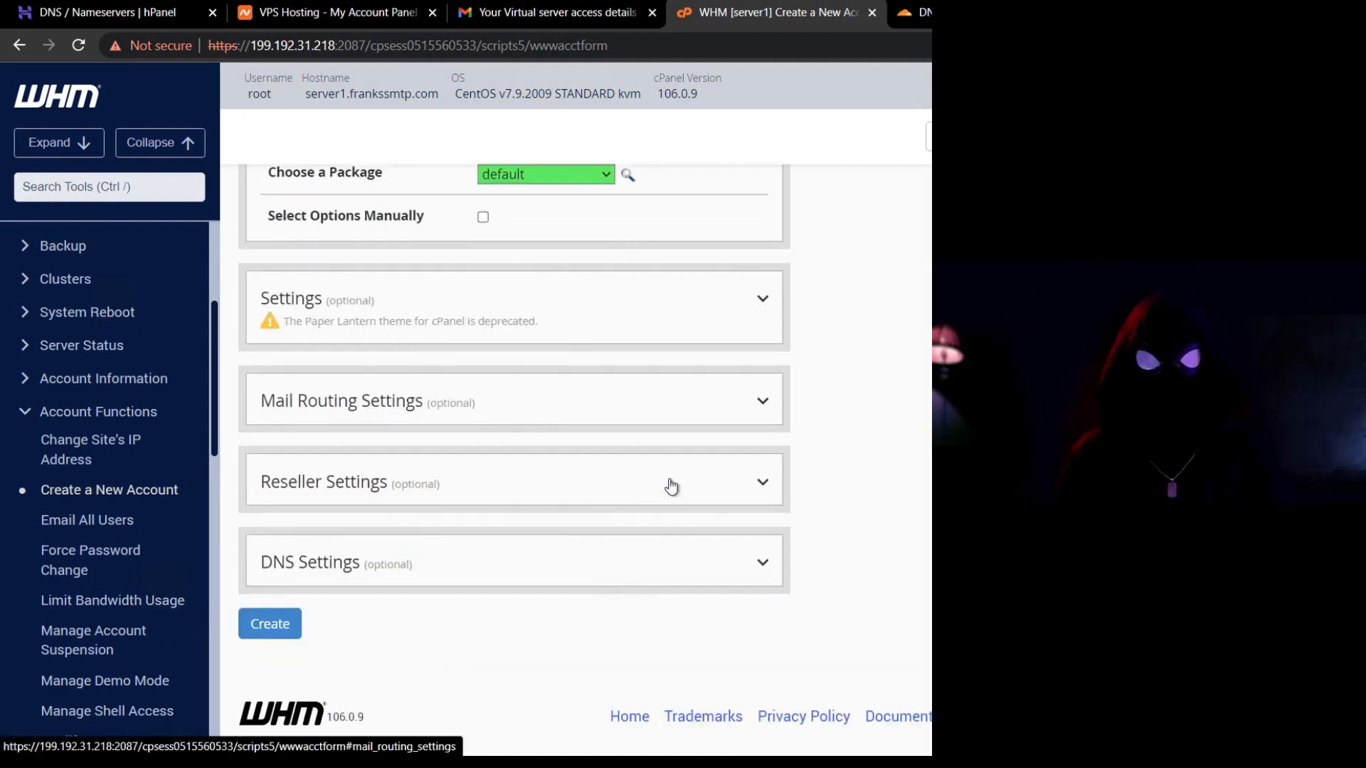
left_click(567, 557)
scroll(565, 513, "down", 2)
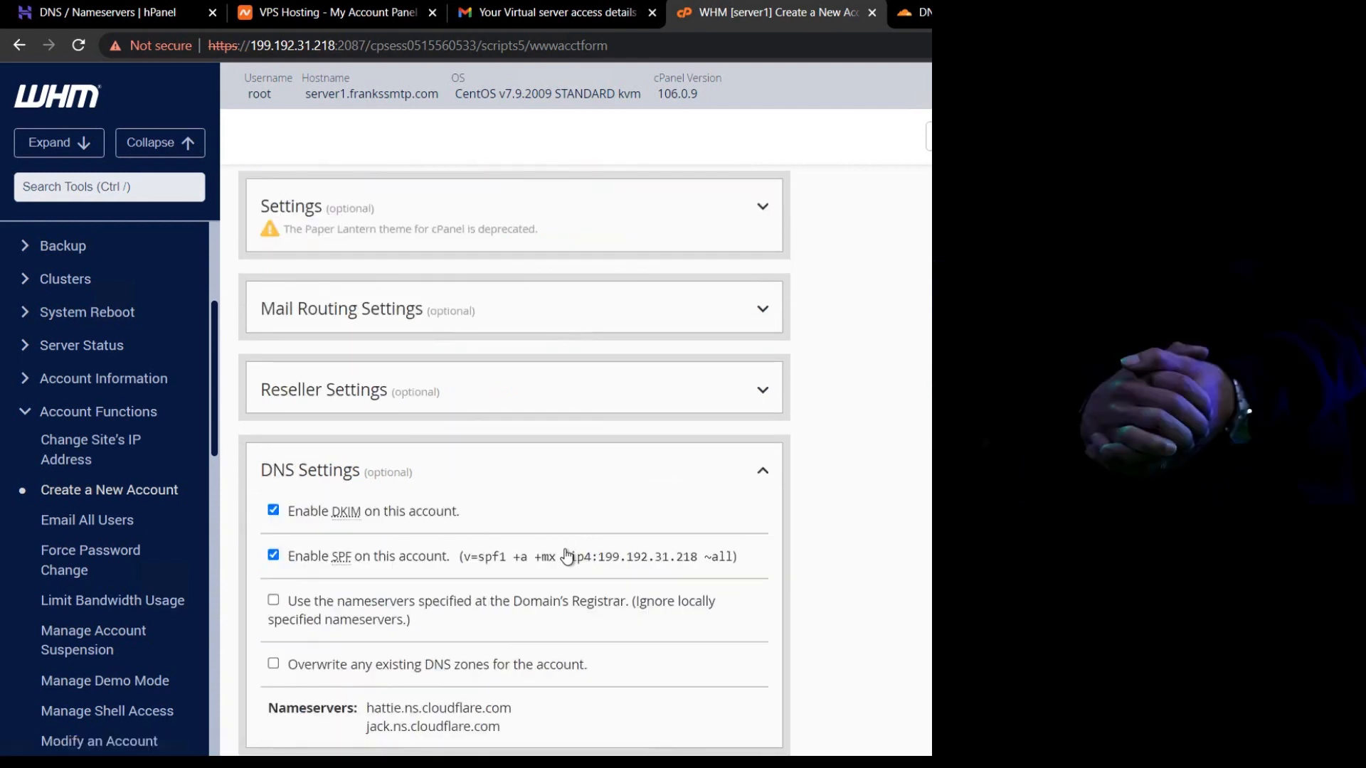
scroll(564, 548, "down", 2)
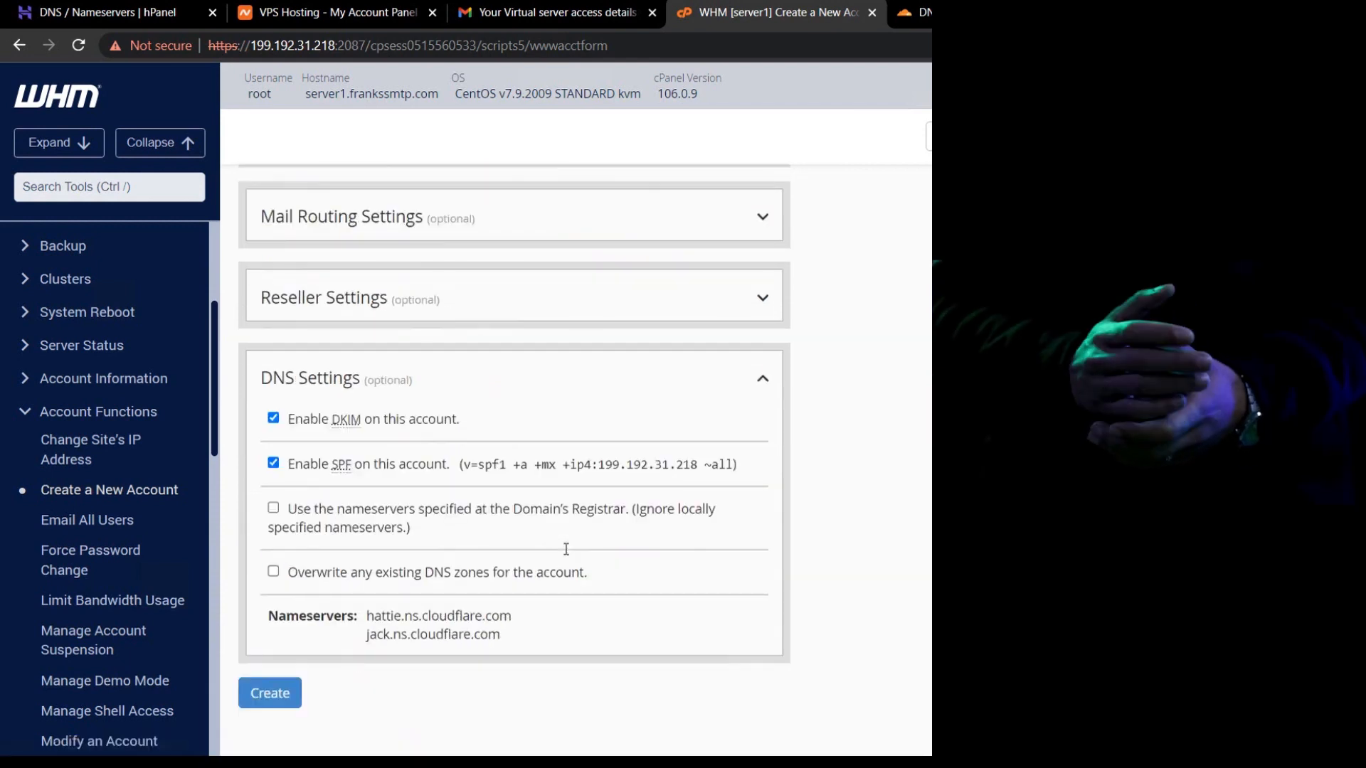
left_click(274, 508)
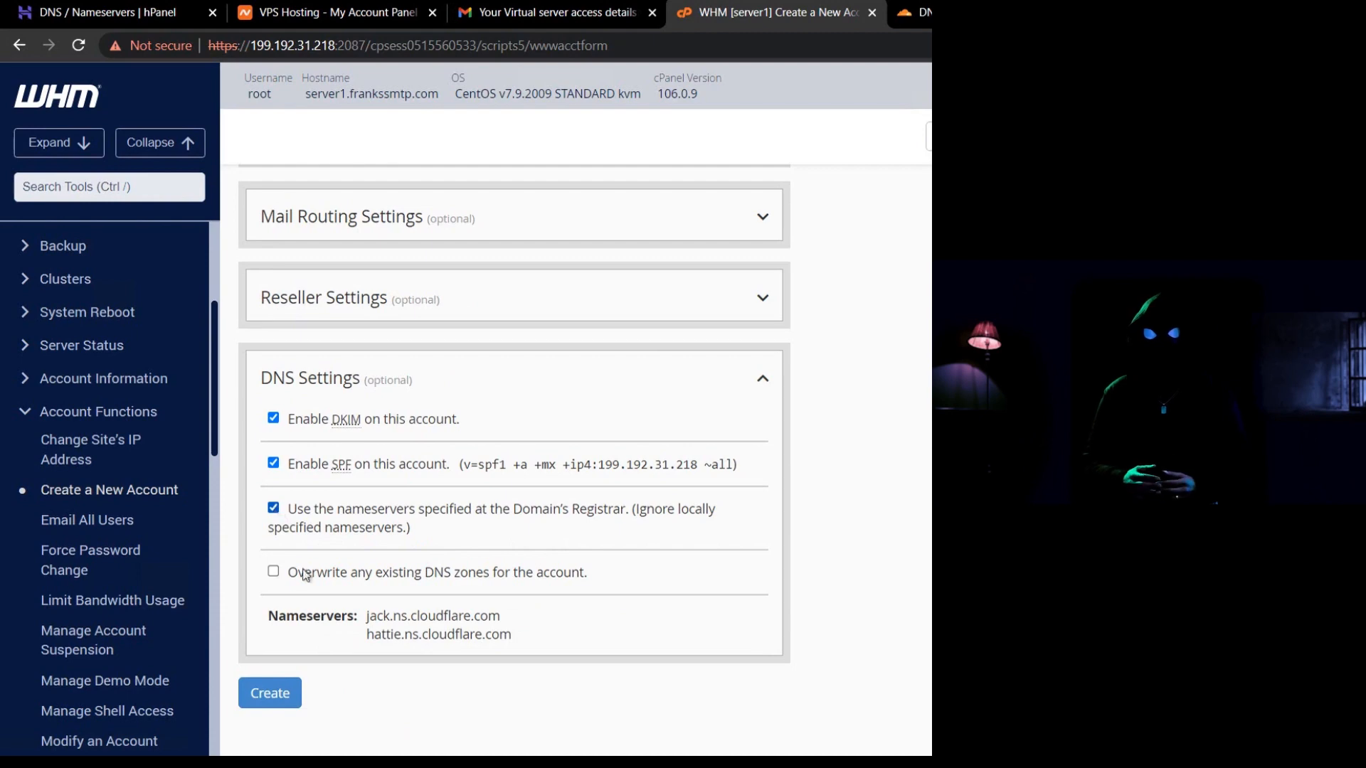
left_click(271, 694)
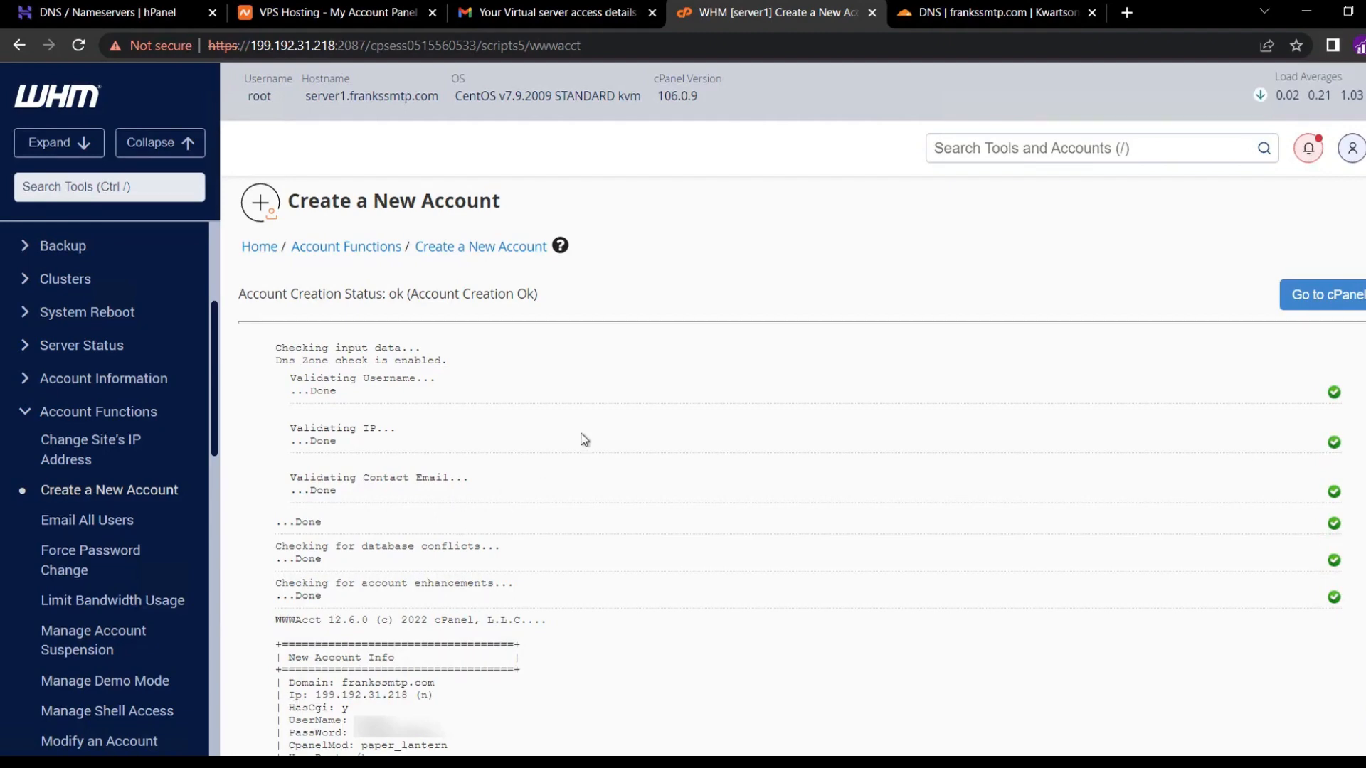
Find List Accounts with a 'list' search and open frankssmtp.com's cPanel in a new tab.
left_click(973, 142)
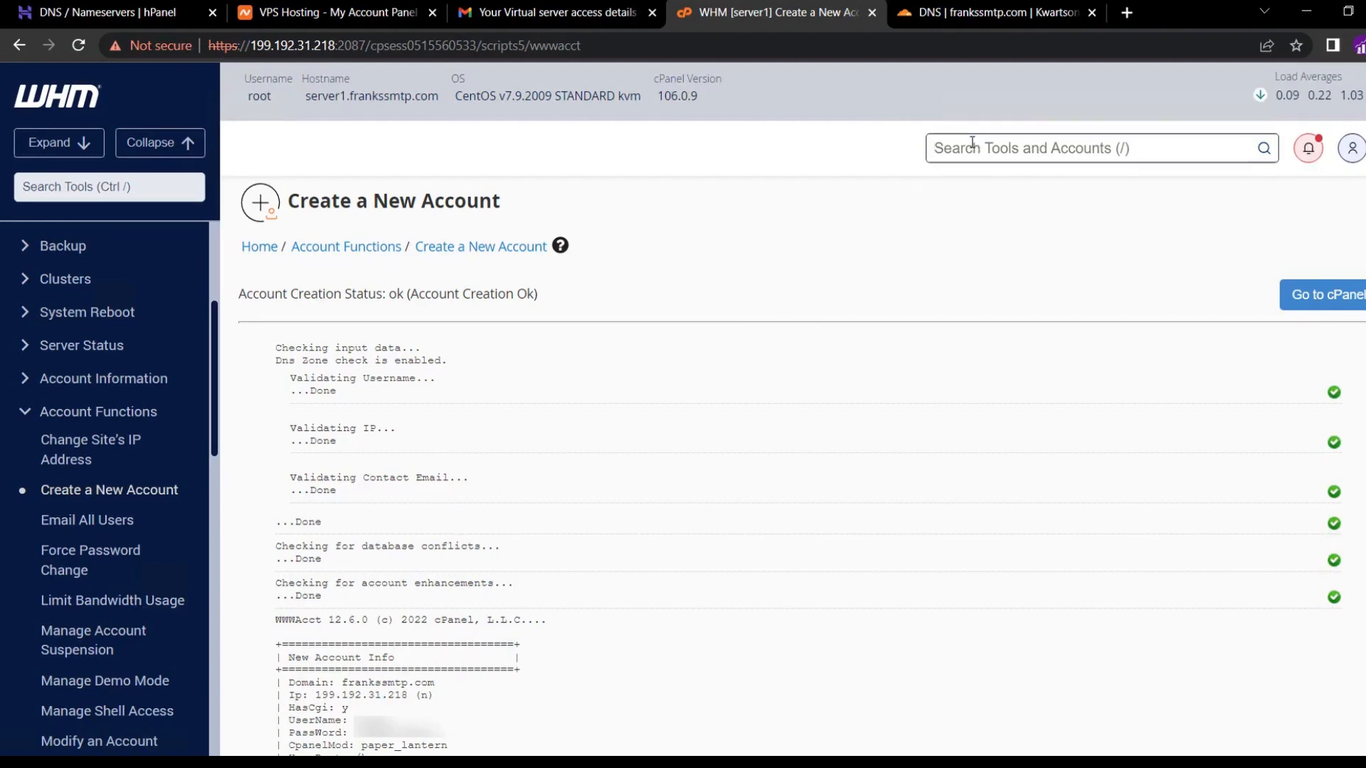
type("list")
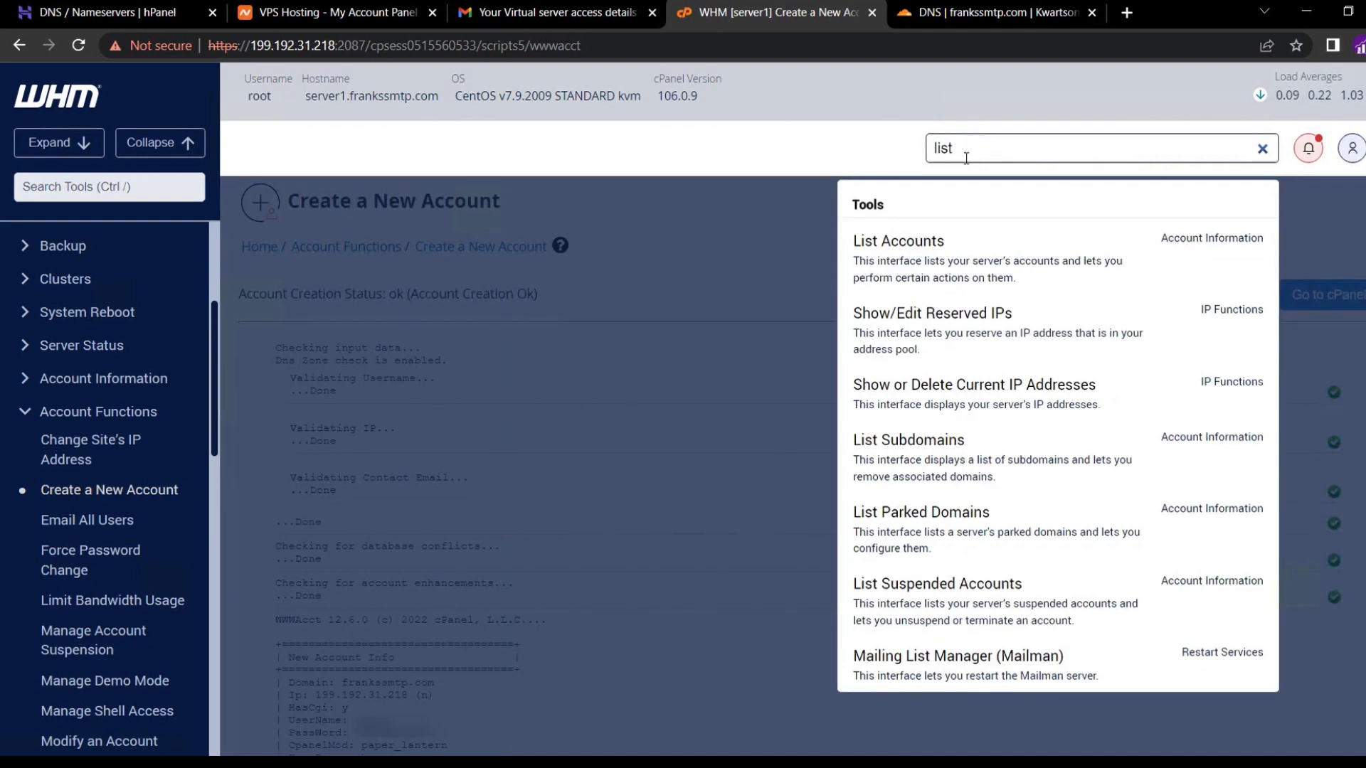
left_click(905, 262)
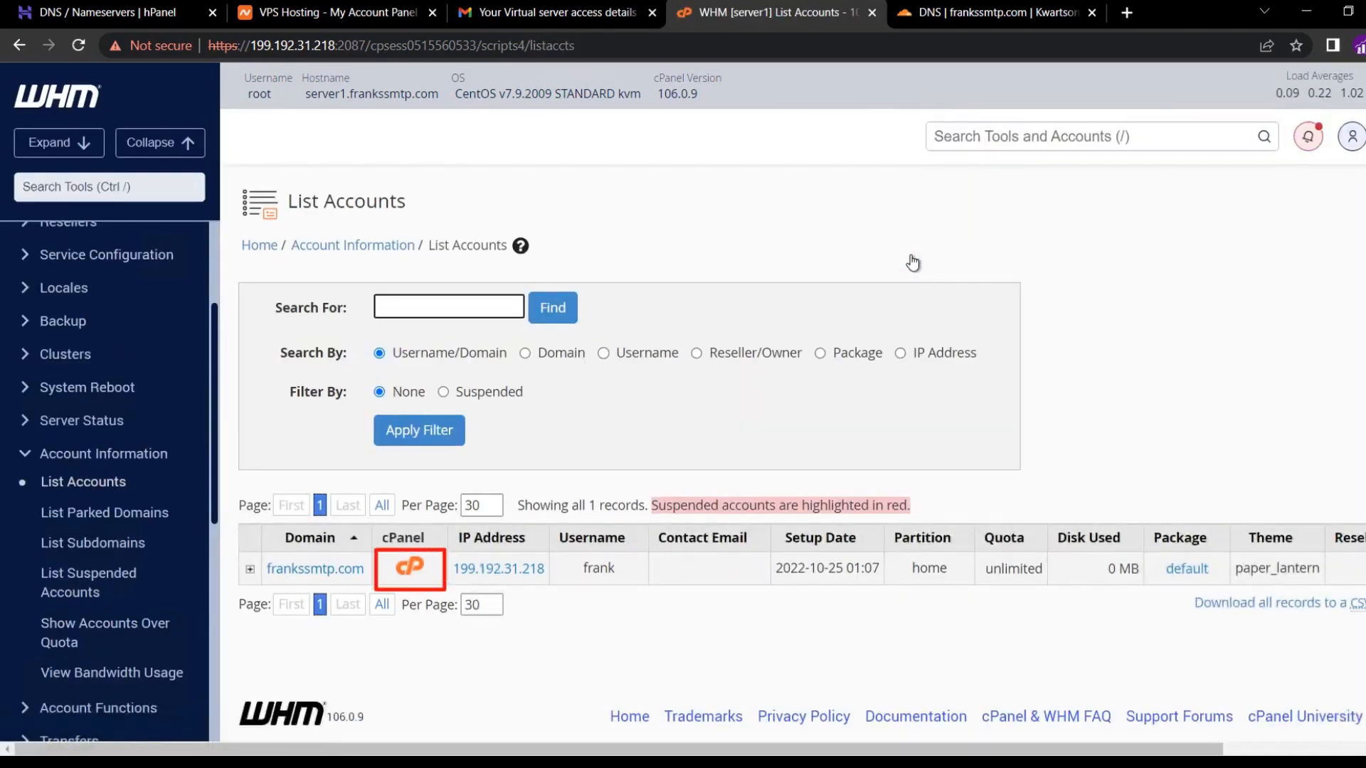
left_click(411, 568)
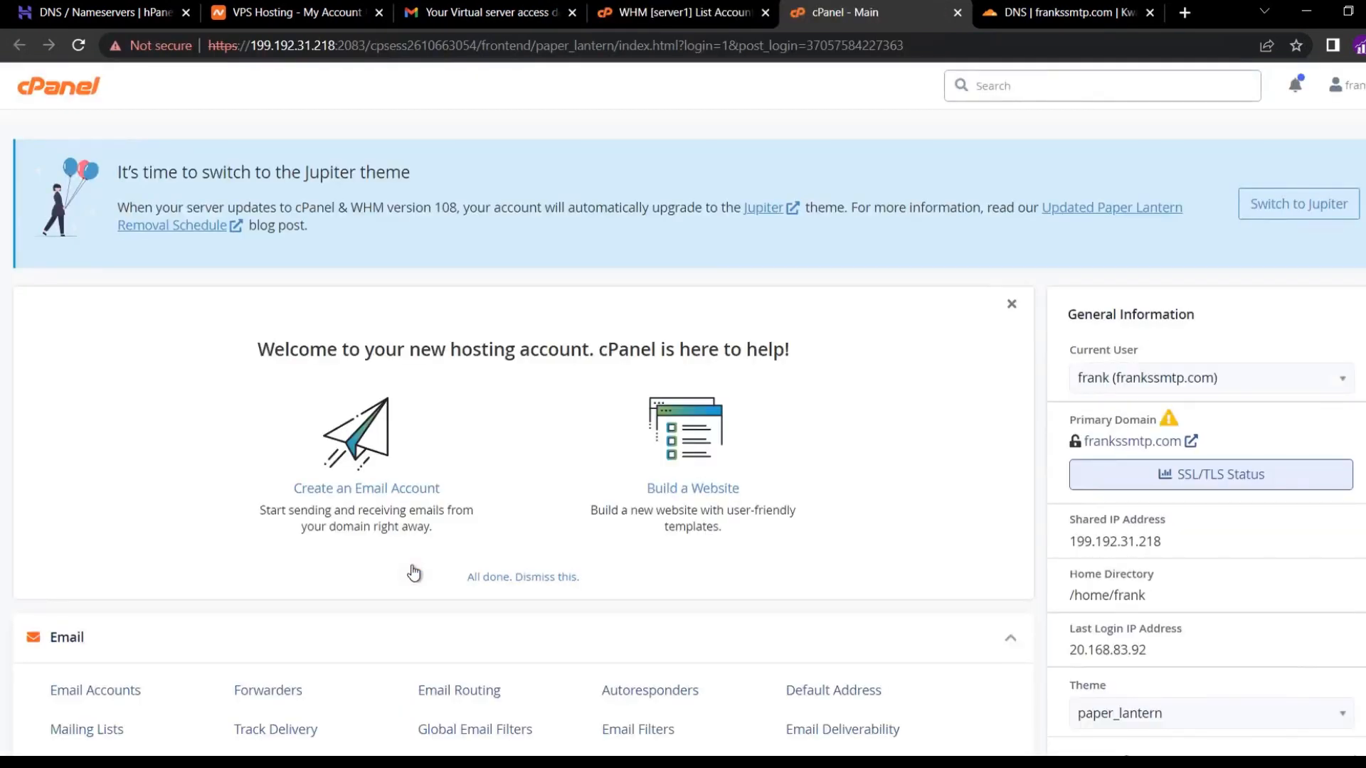
Dismiss cPanel's welcome panel and return to WHM's List Accounts page.
left_click(1013, 305)
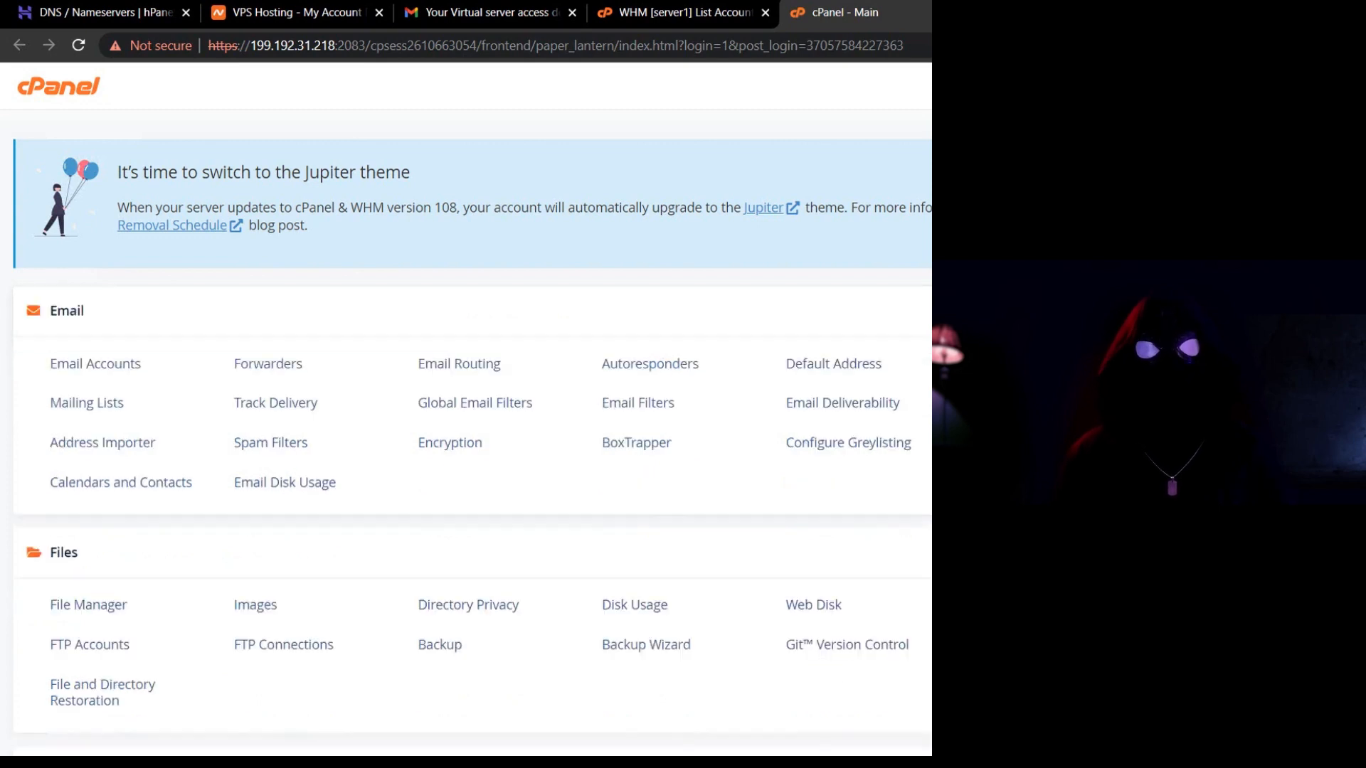
left_click(684, 10)
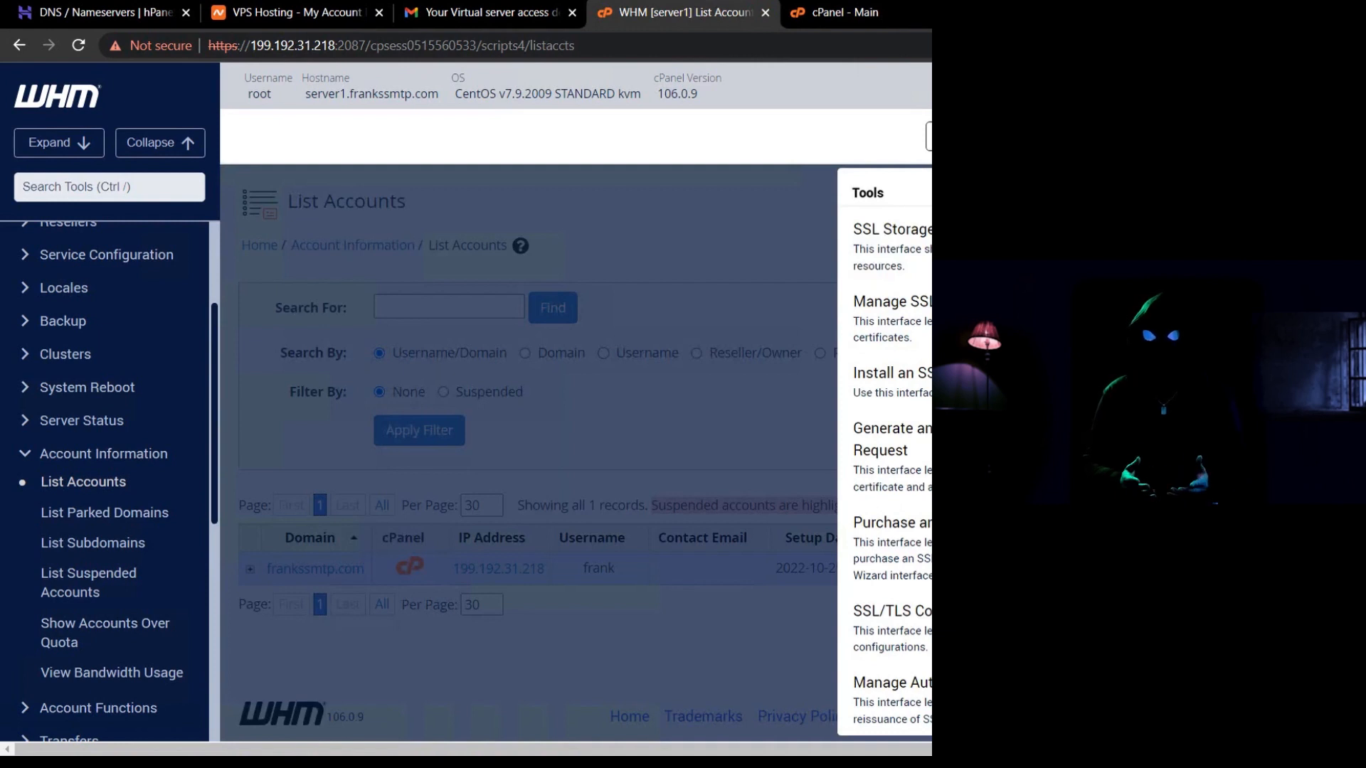
Force AutoSSL on for the frankssmtp.com user in Manage AutoSSL, then reload cPanel's home page.
left_click(918, 699)
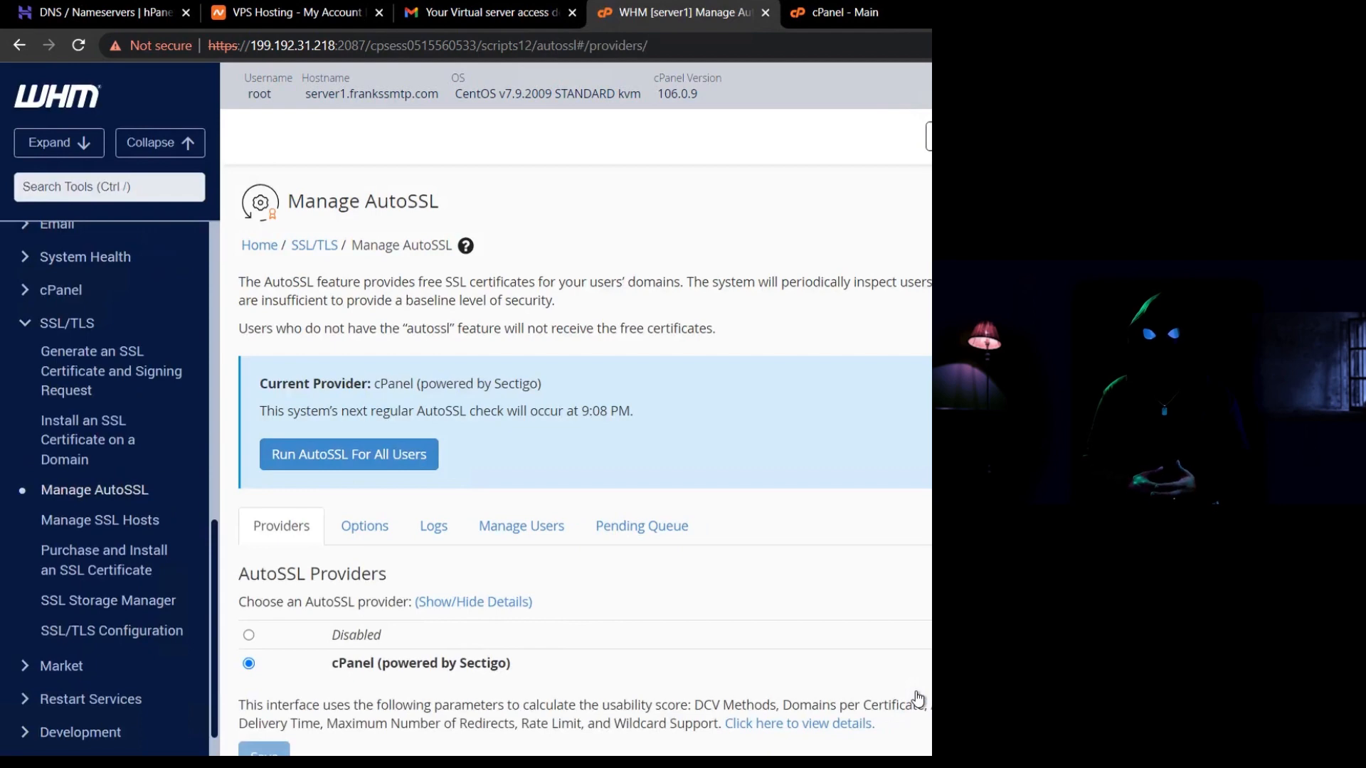
left_click(510, 530)
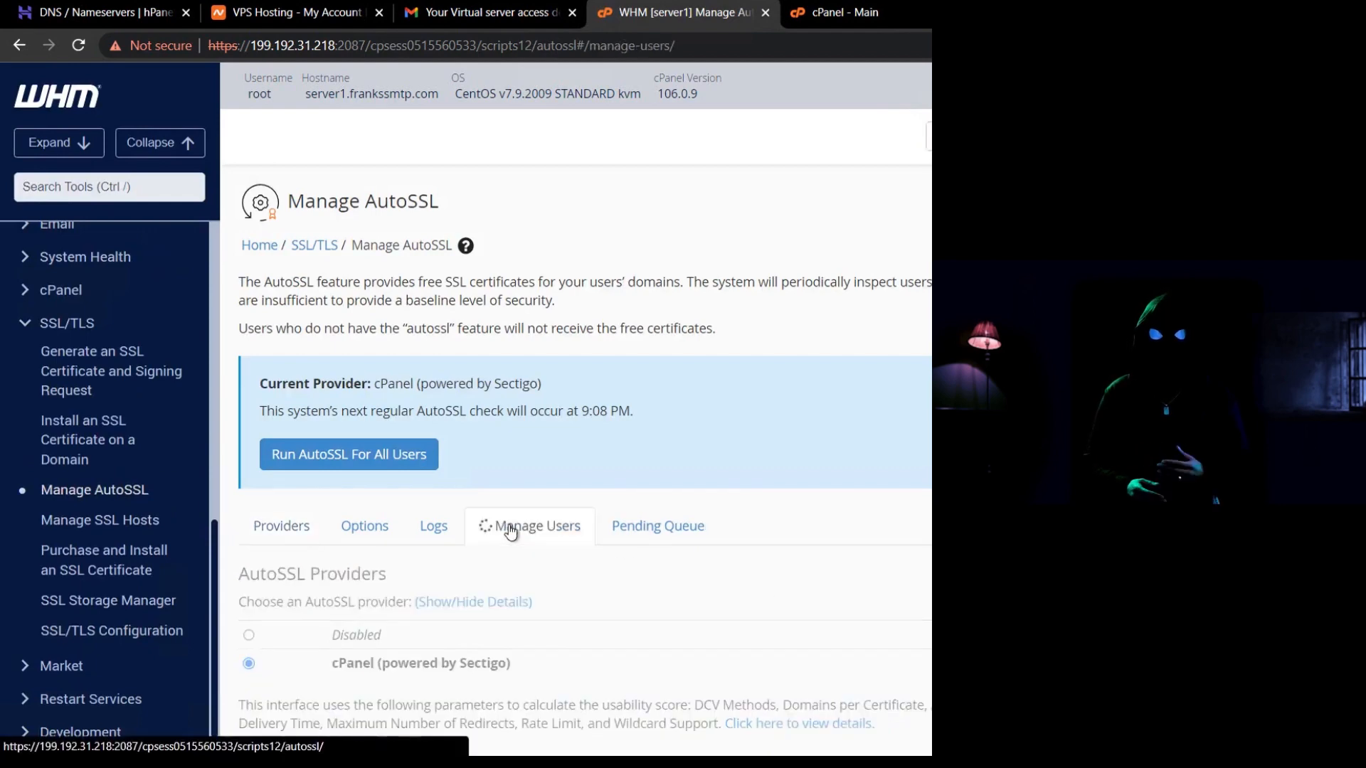
scroll(510, 530, "down", 2)
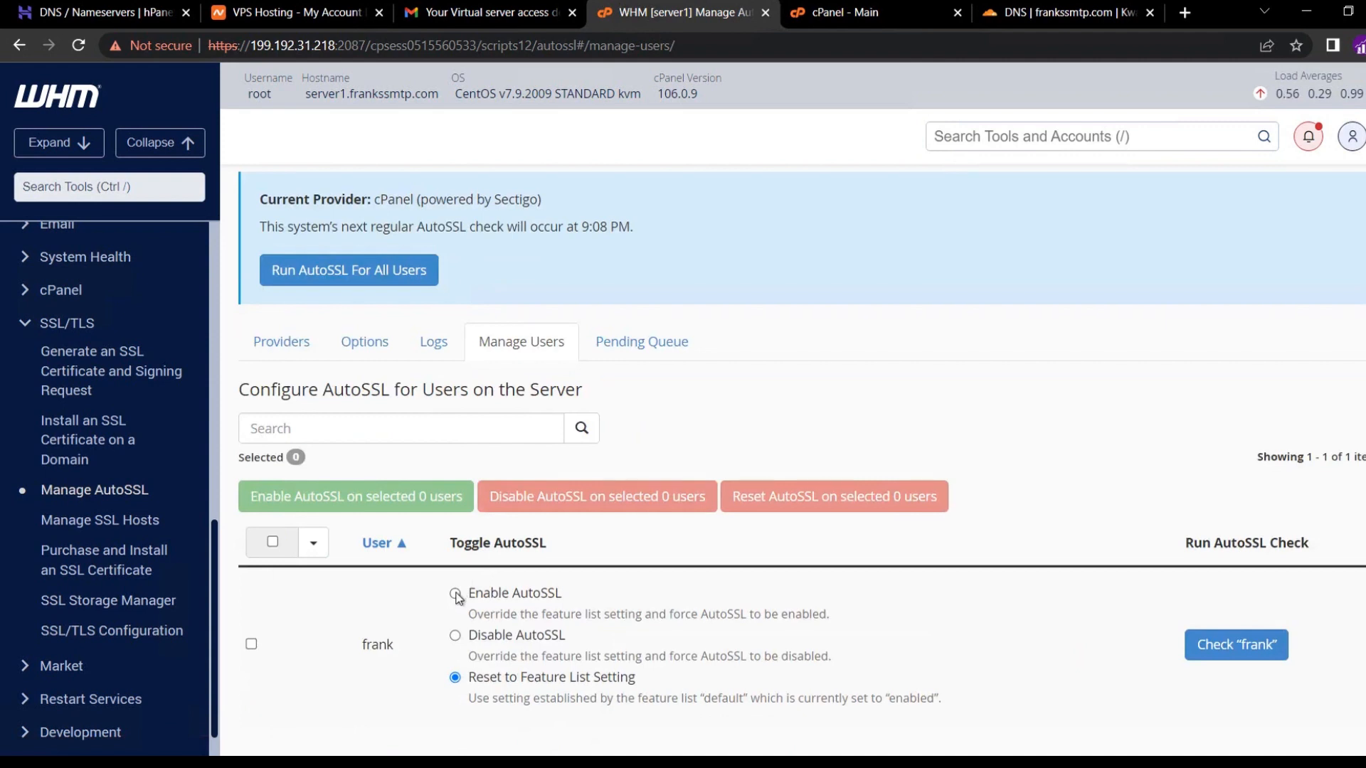
left_click(456, 594)
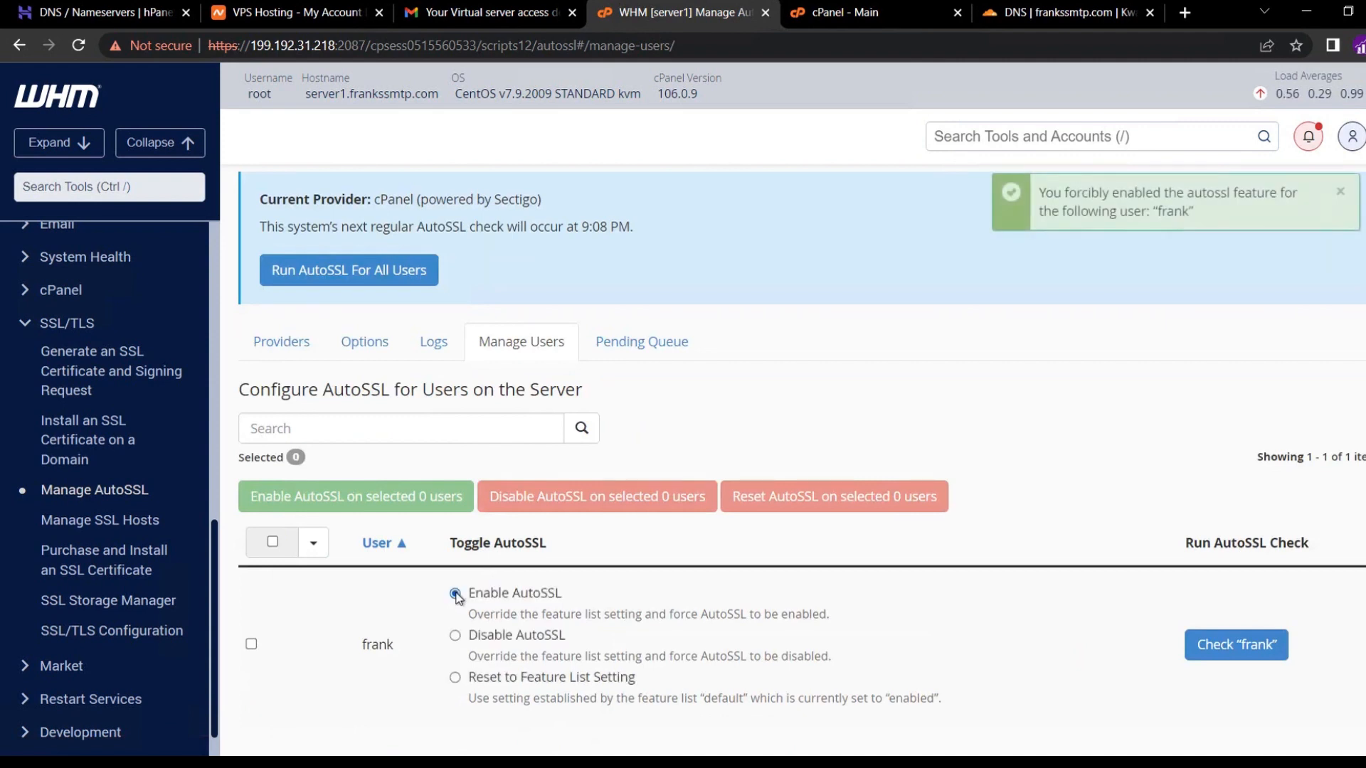
left_click(894, 8)
left_click(78, 45)
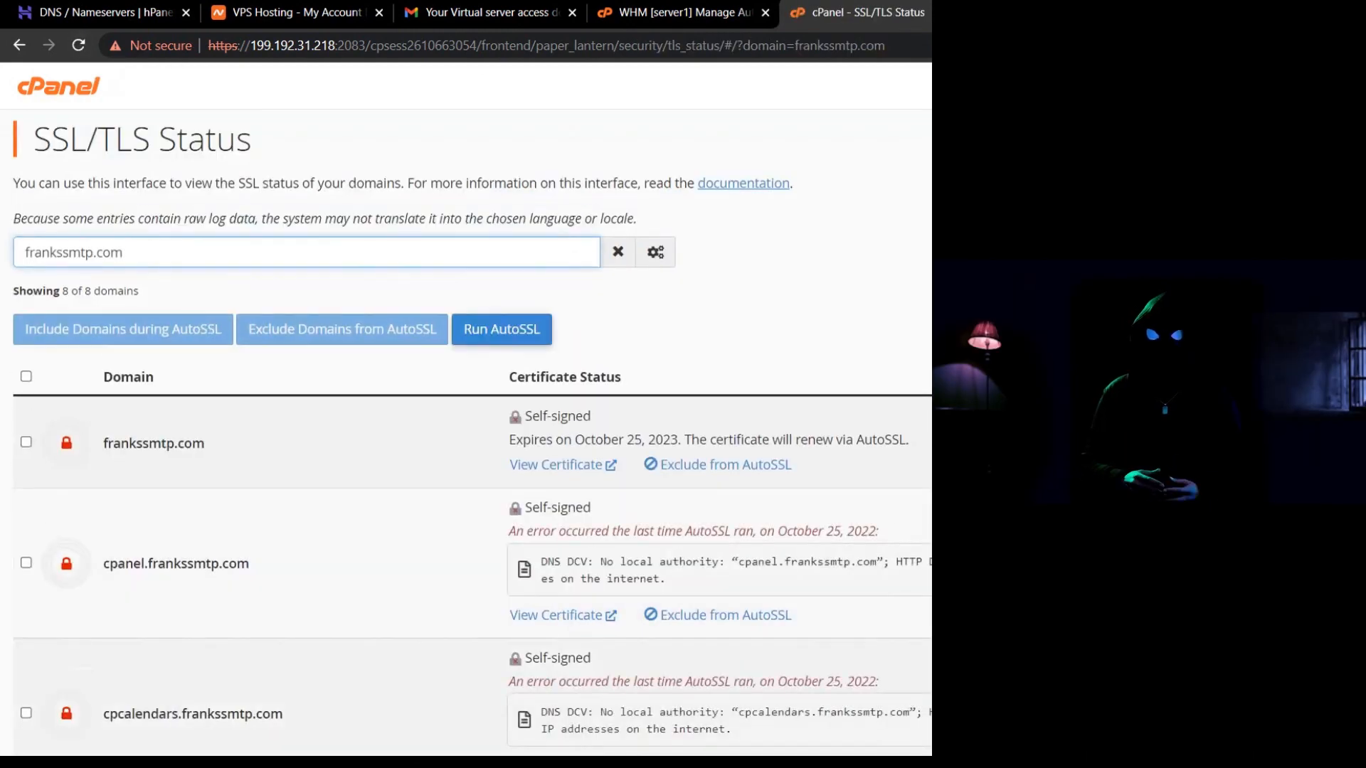
Run AutoSSL on all eight frankssmtp.com domains and review the validated certificates.
left_click(27, 376)
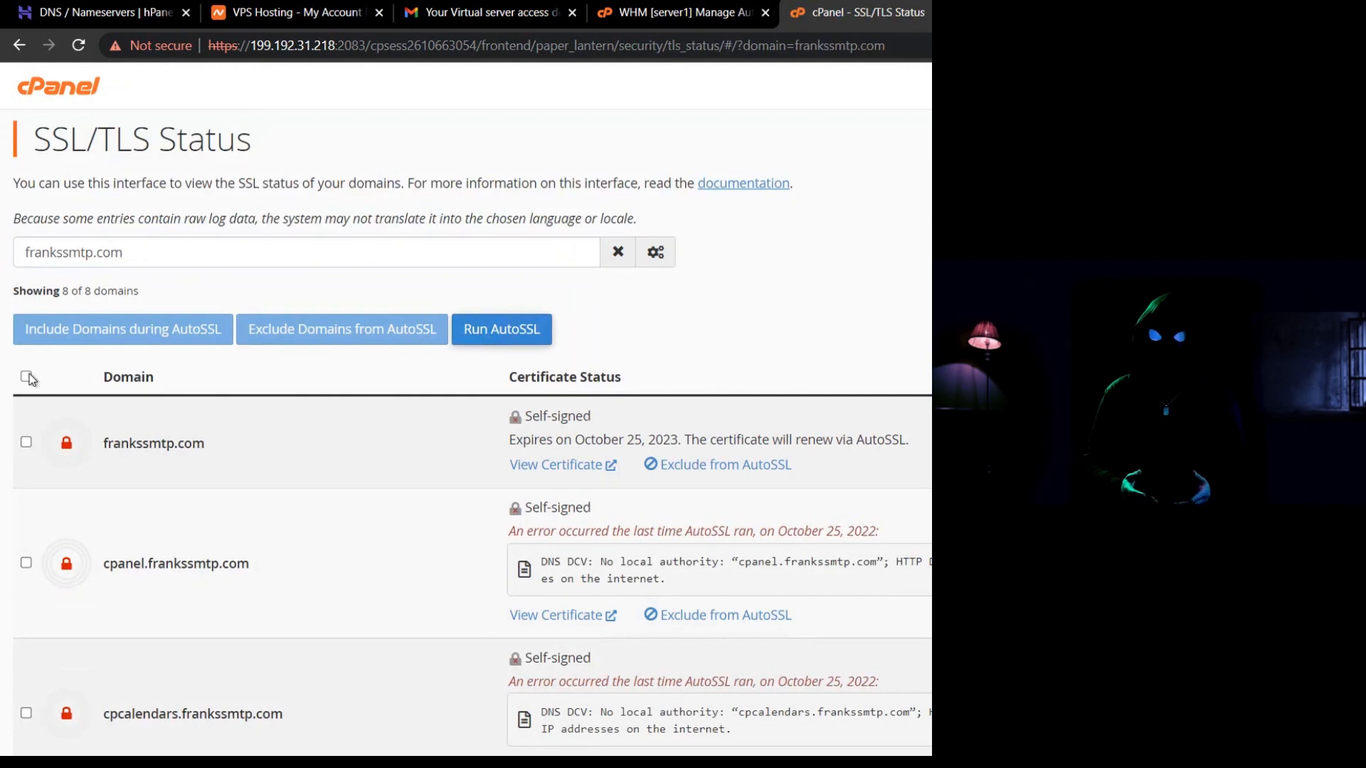
left_click(481, 335)
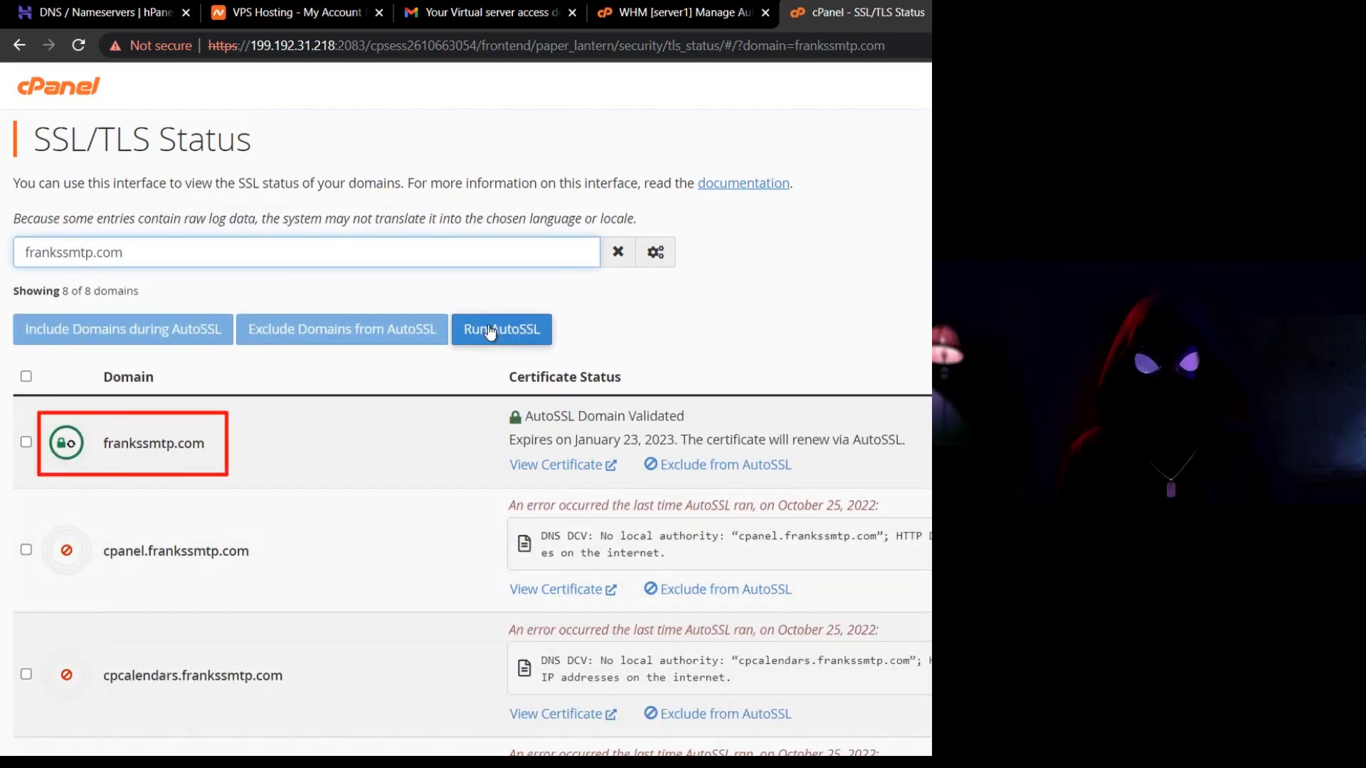
scroll(722, 297, "down", 5)
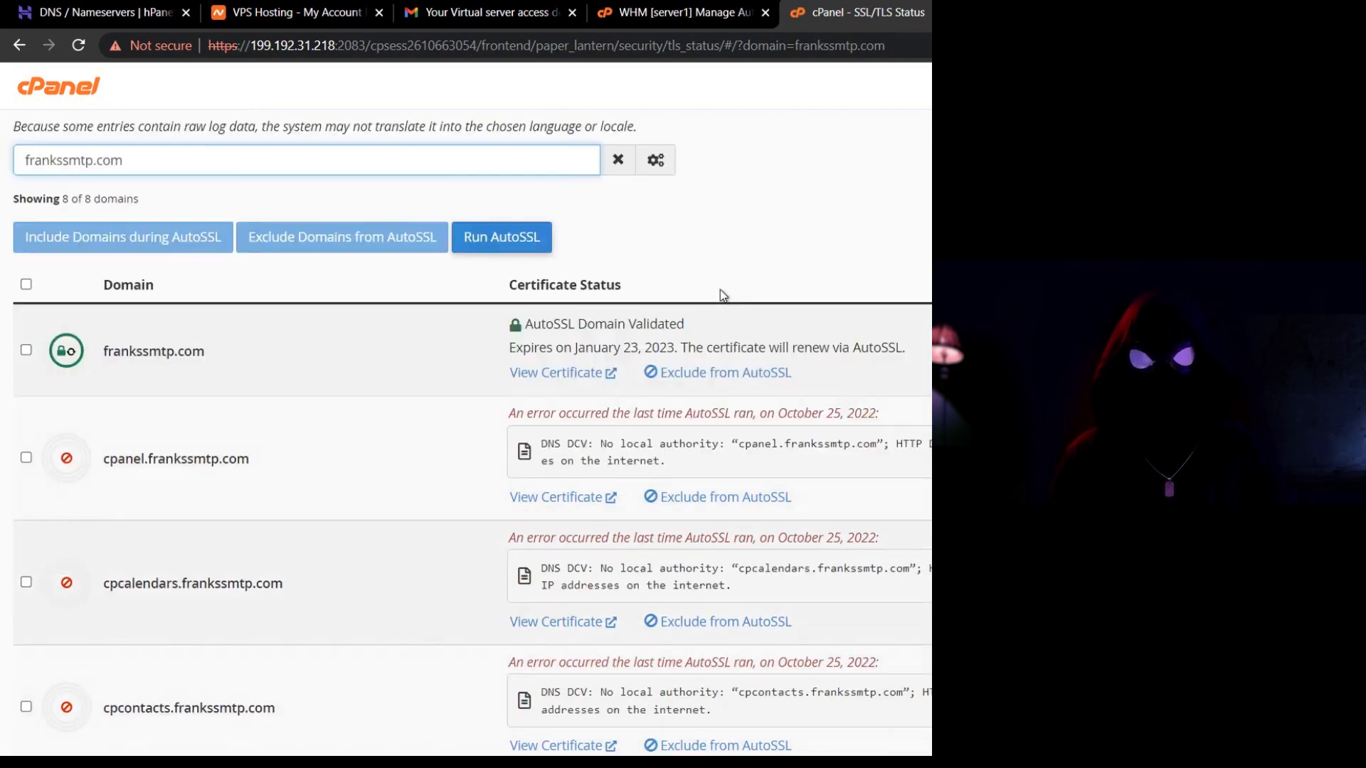
scroll(720, 289, "down", 3)
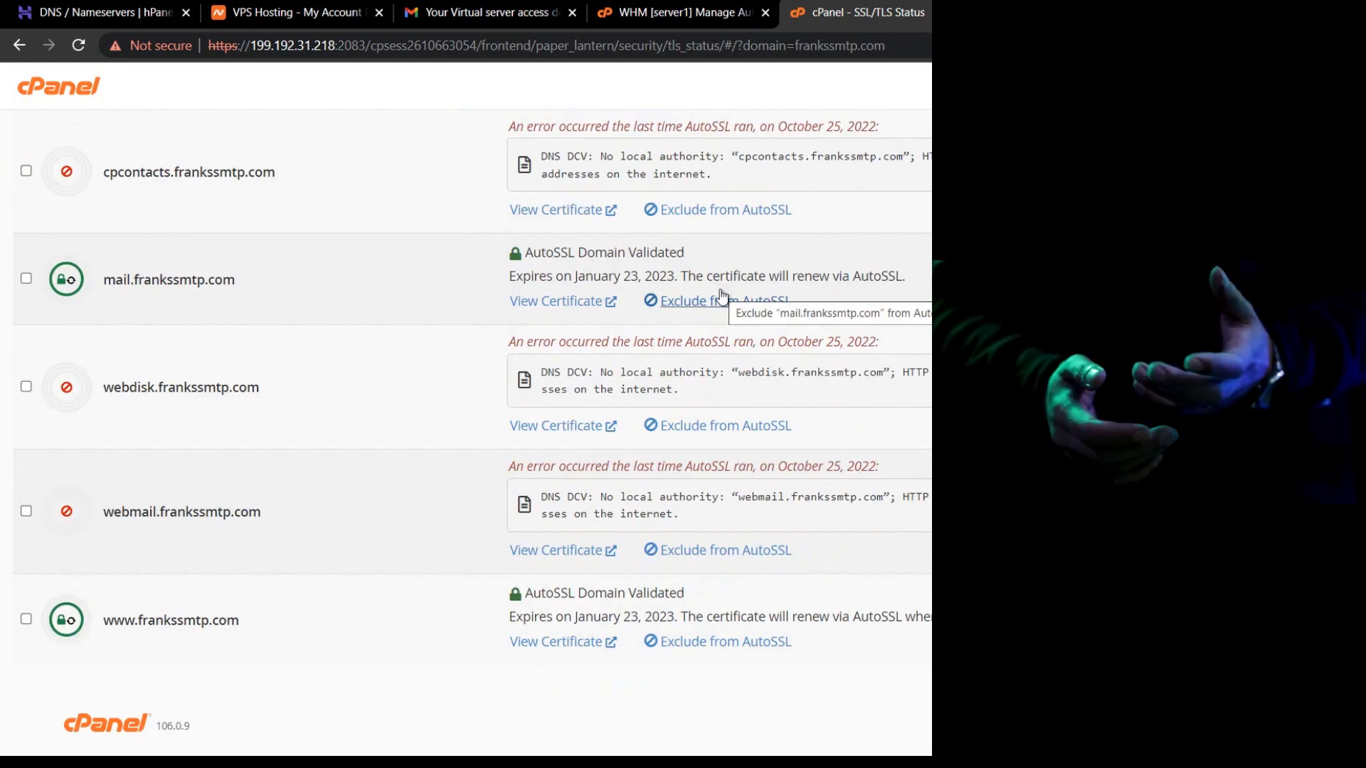
scroll(721, 293, "up", 8)
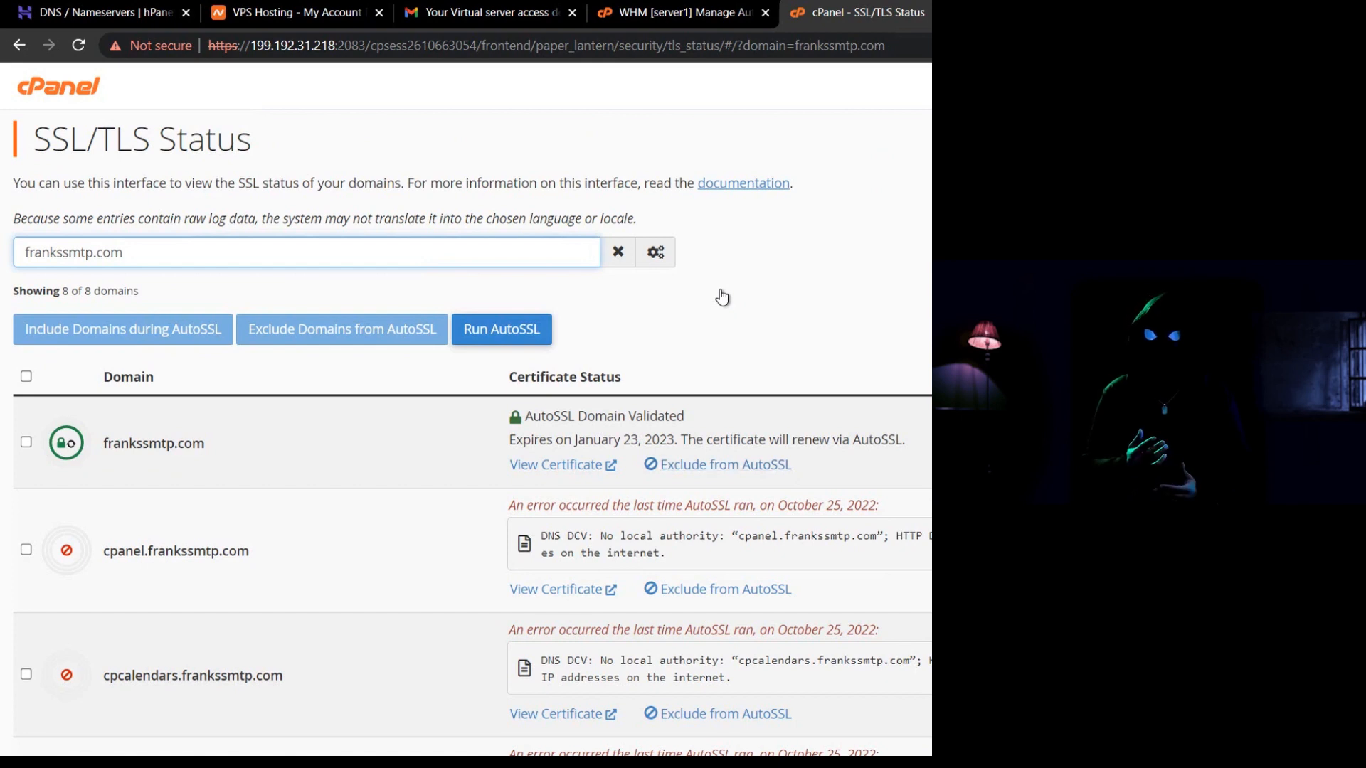
left_click(57, 87)
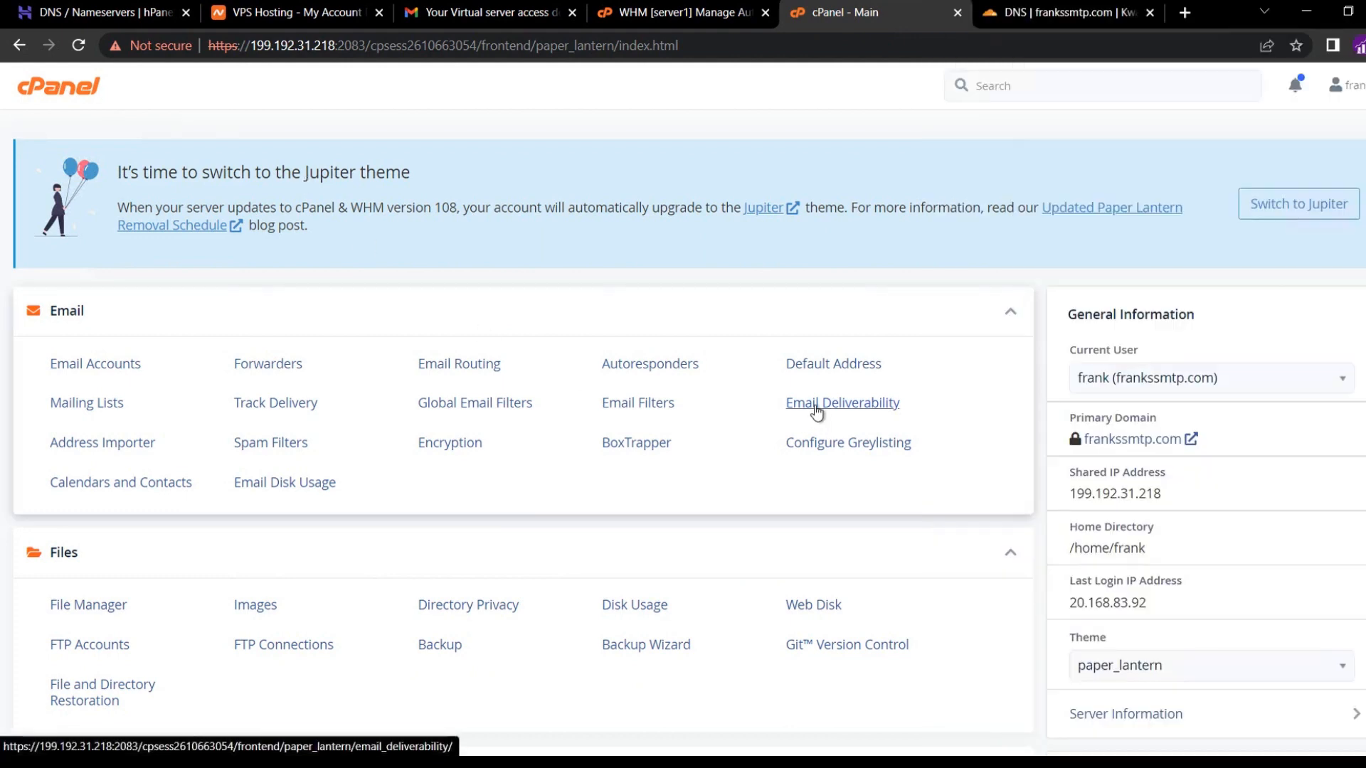
Open Email Deliverability for frankssmtp.com and copy the DKIM record name default._domainkey.
left_click(814, 404)
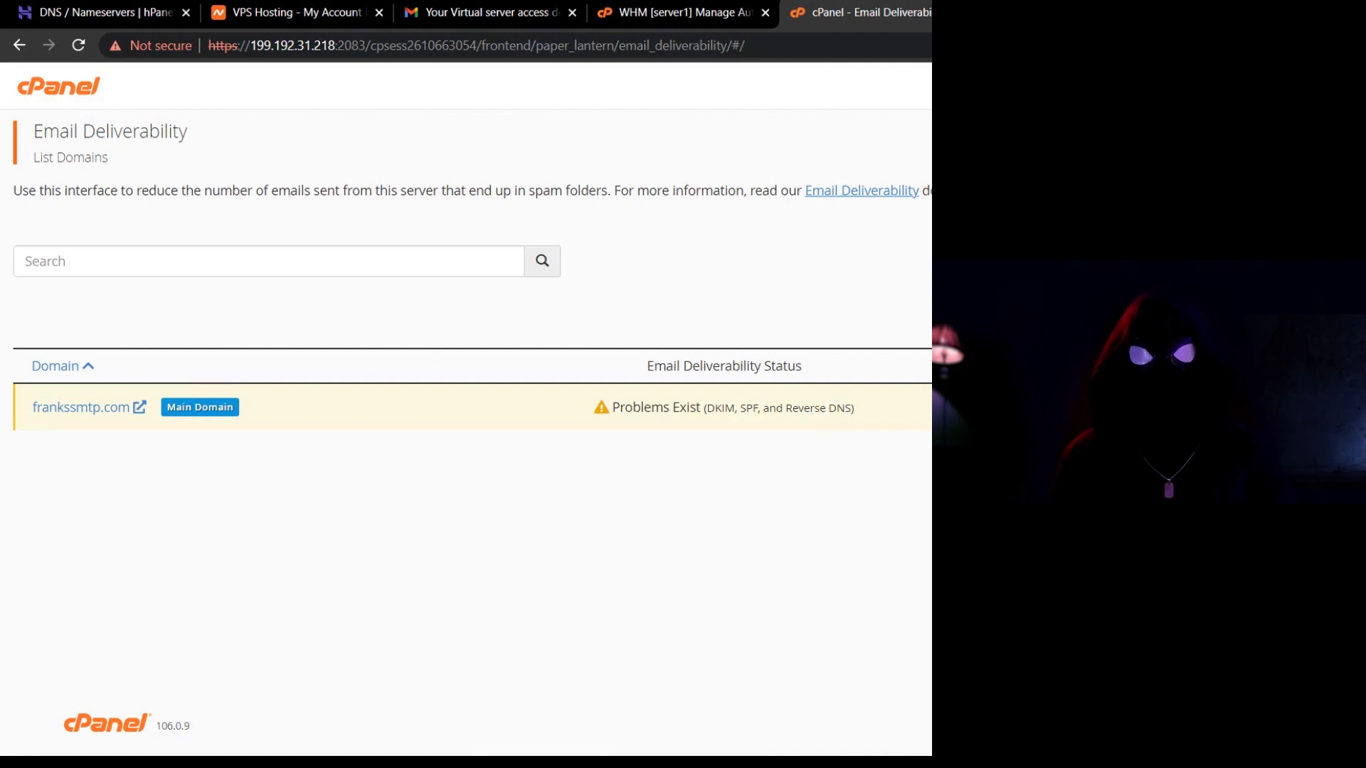
left_click(1300, 407)
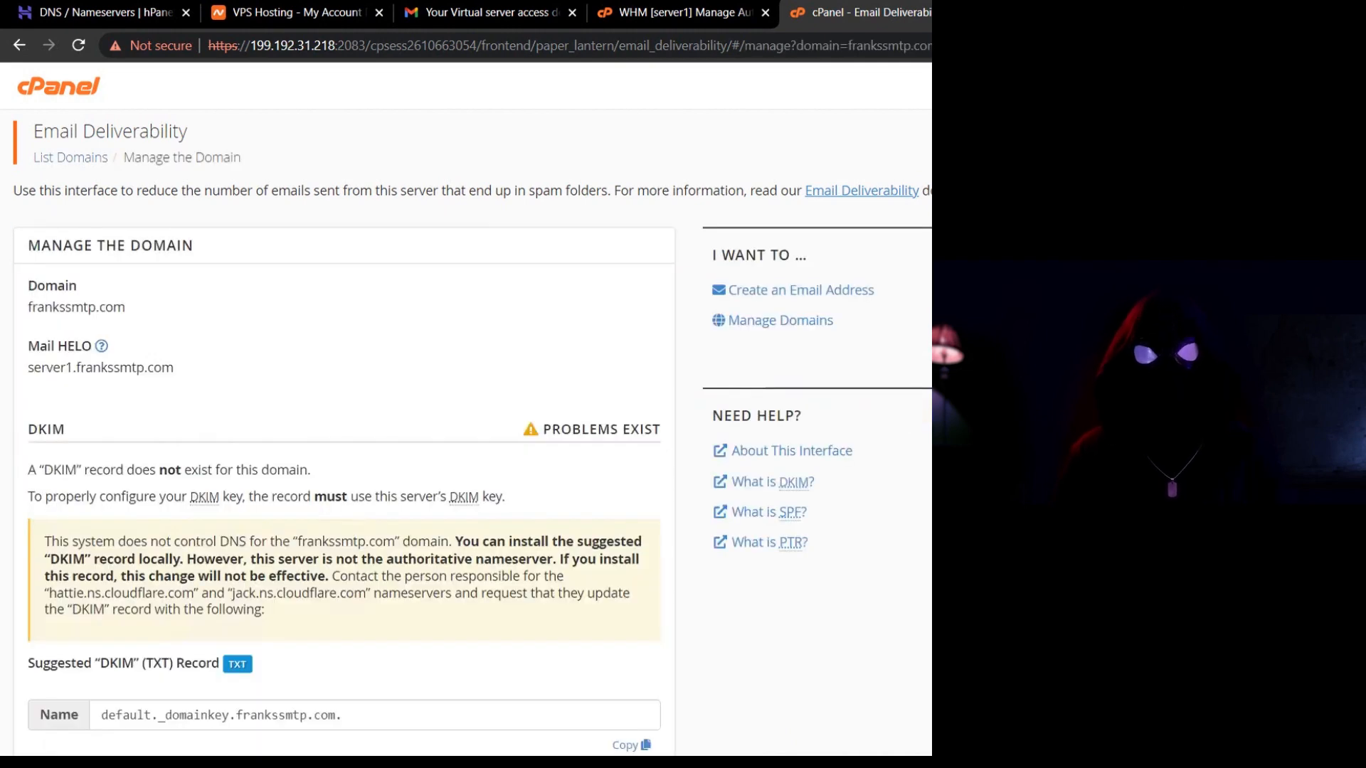
scroll(354, 399, "down", 1)
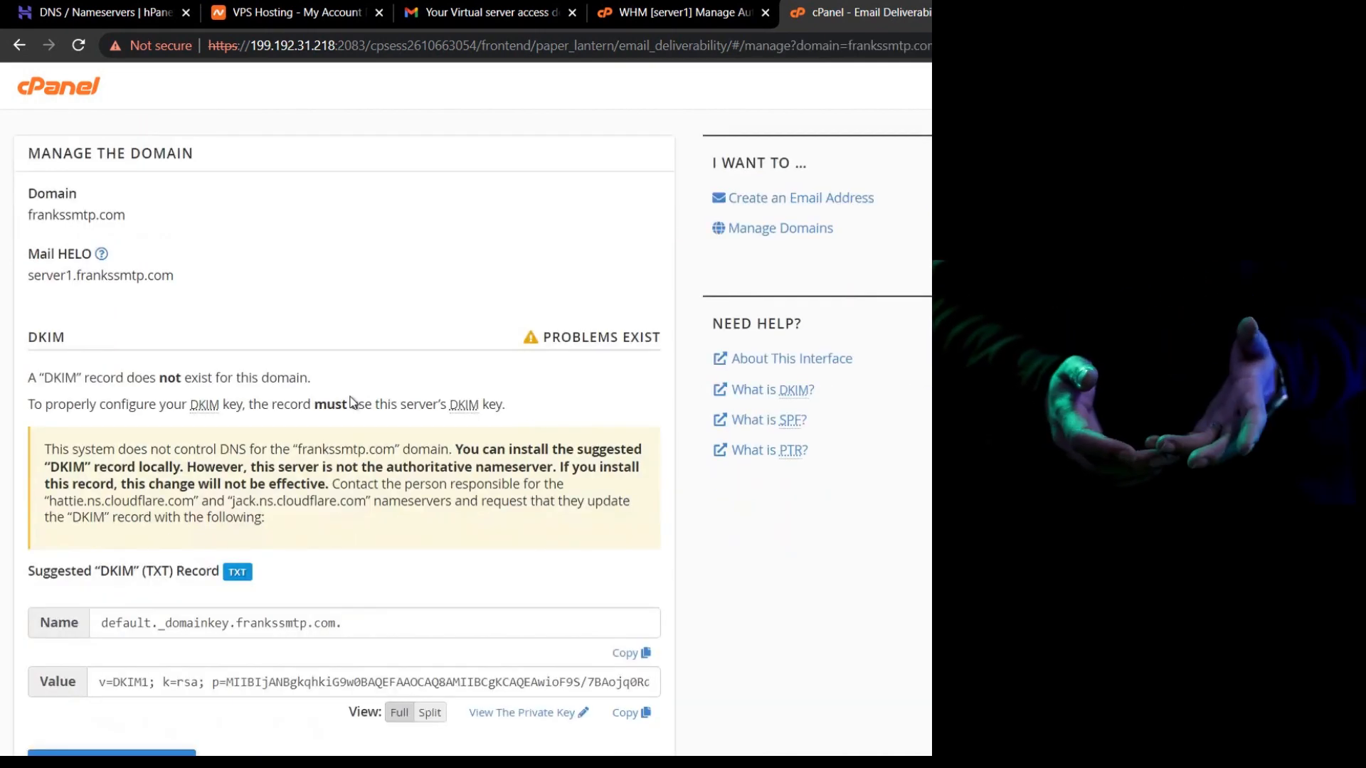
scroll(350, 397, "down", 2)
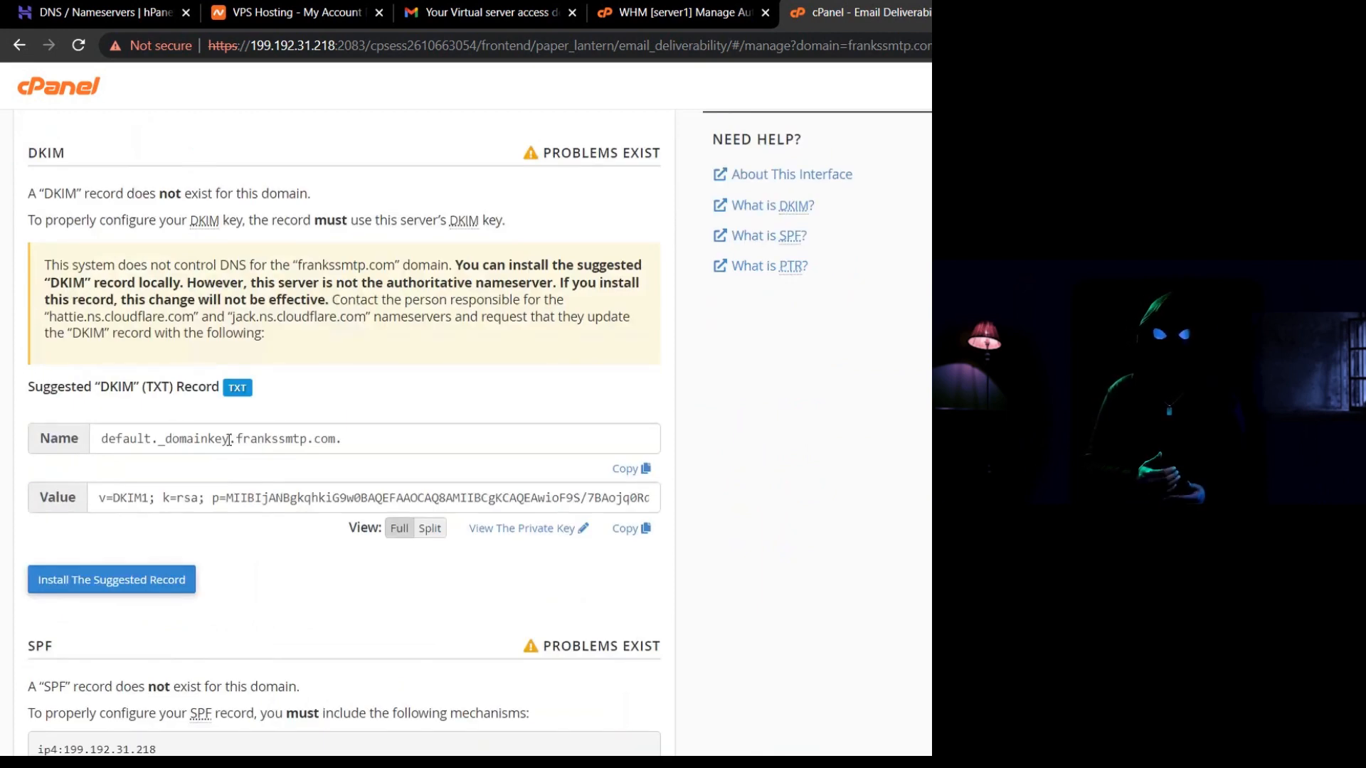
left_click_drag(229, 439, 84, 446)
right_click(142, 442)
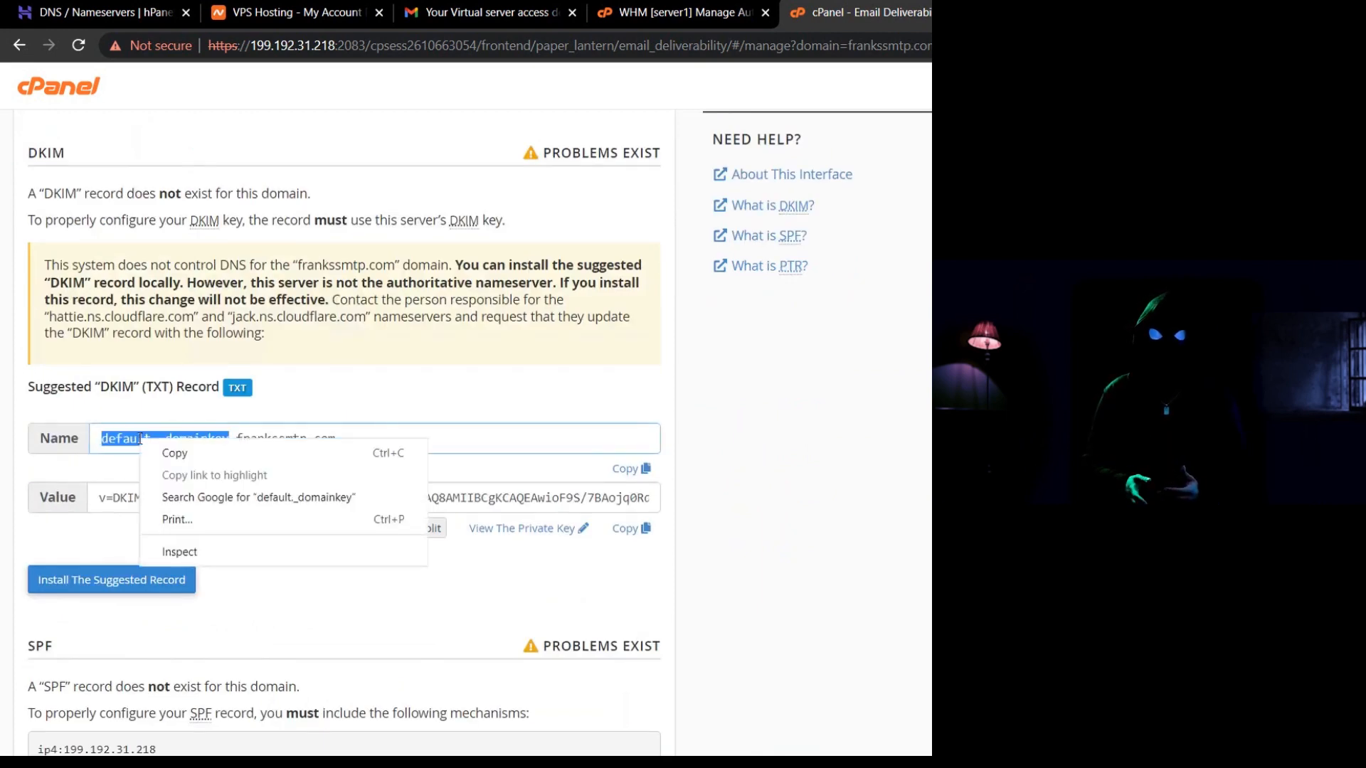
left_click(168, 460)
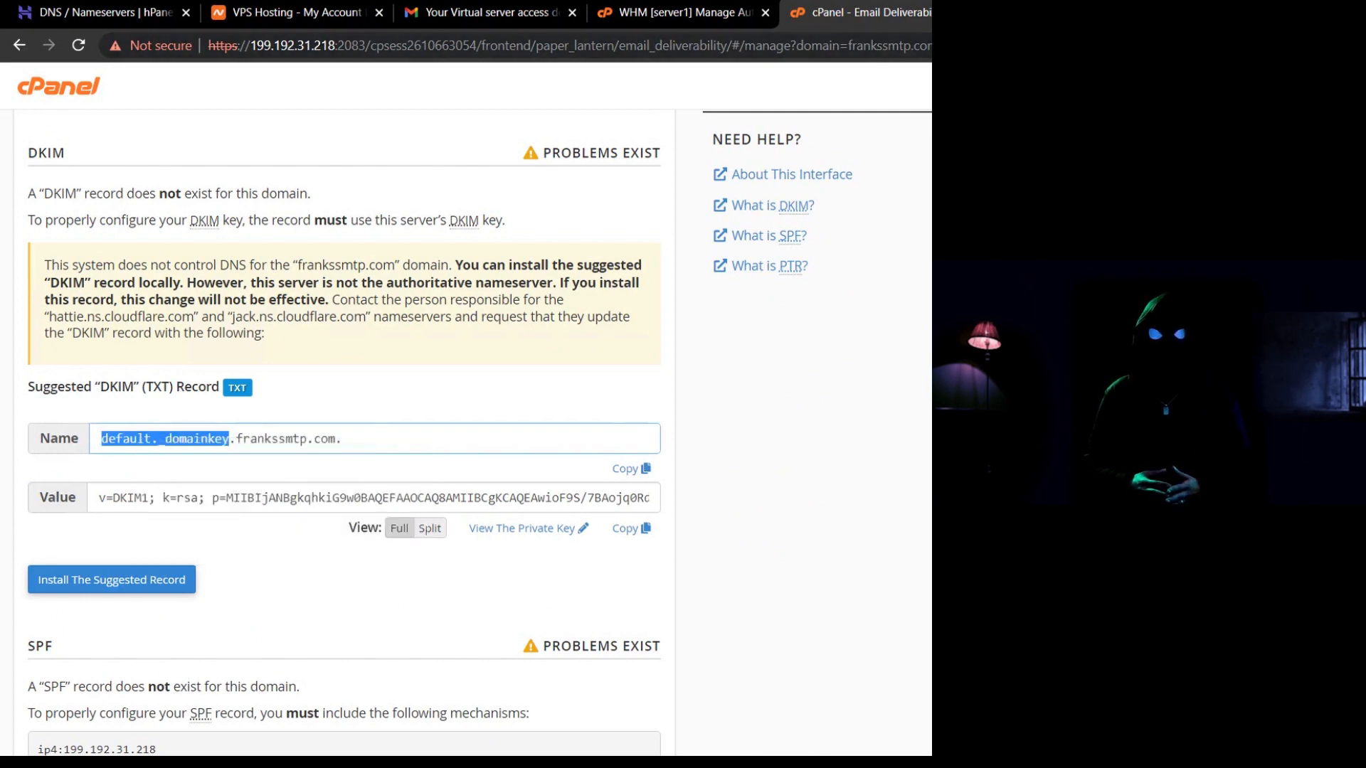
key("ctrl+Tab")
scroll(696, 352, "up", 3)
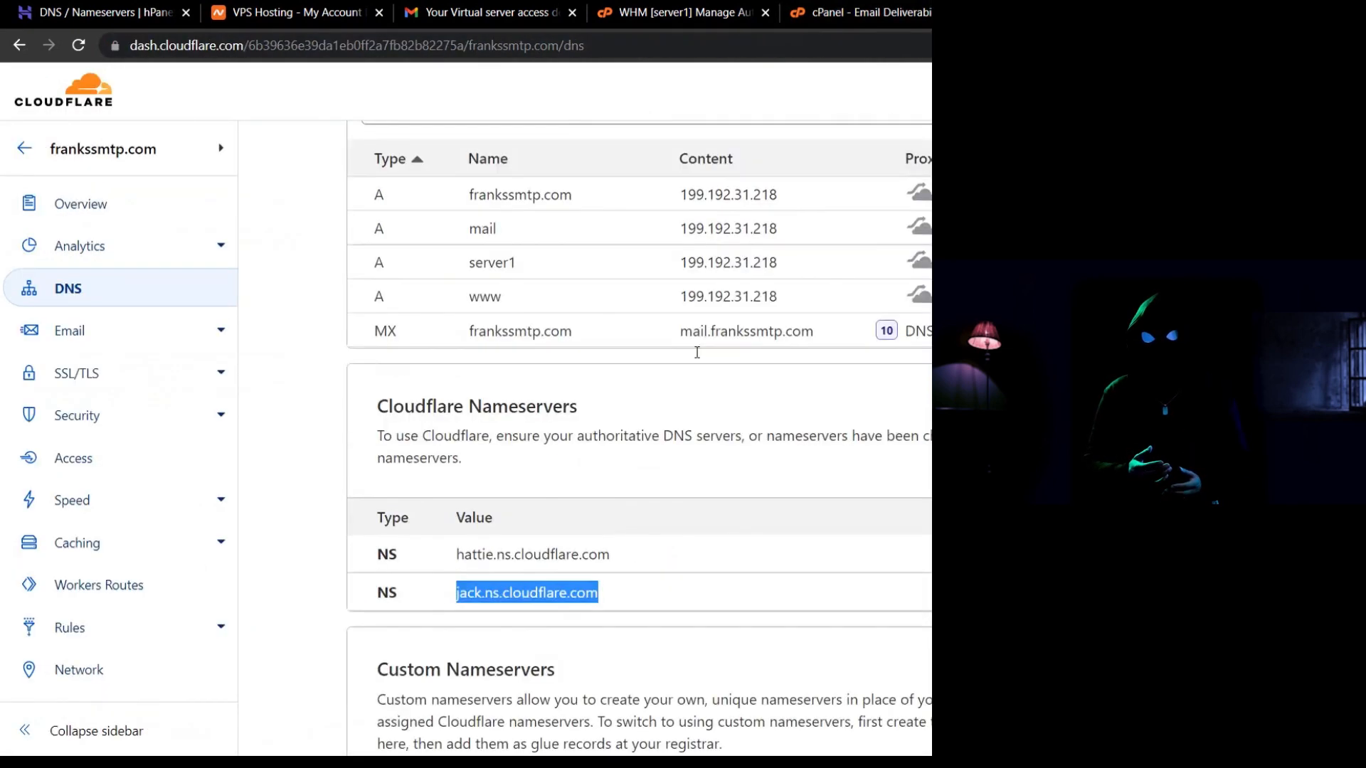
Start a new Cloudflare TXT record named default._domainkey.
left_click(1215, 201)
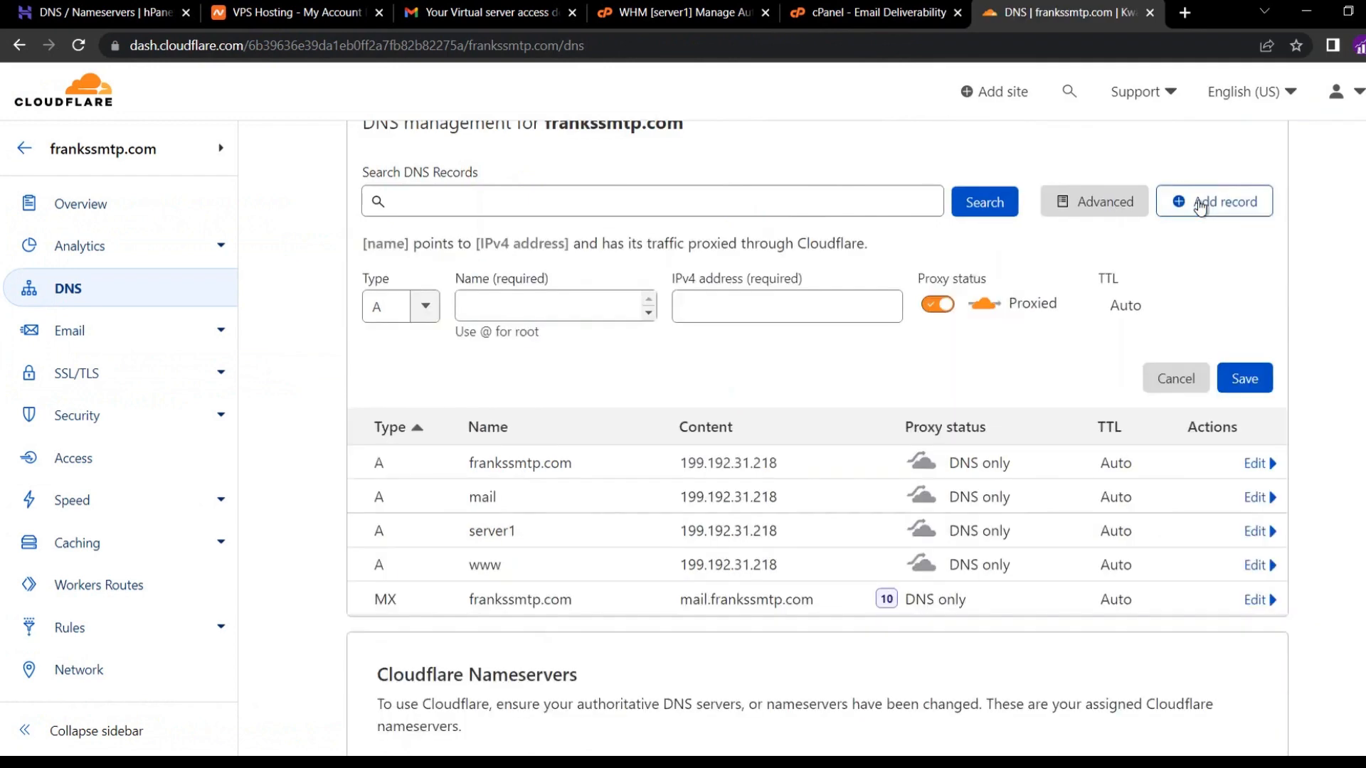
left_click(384, 314)
left_click(384, 314)
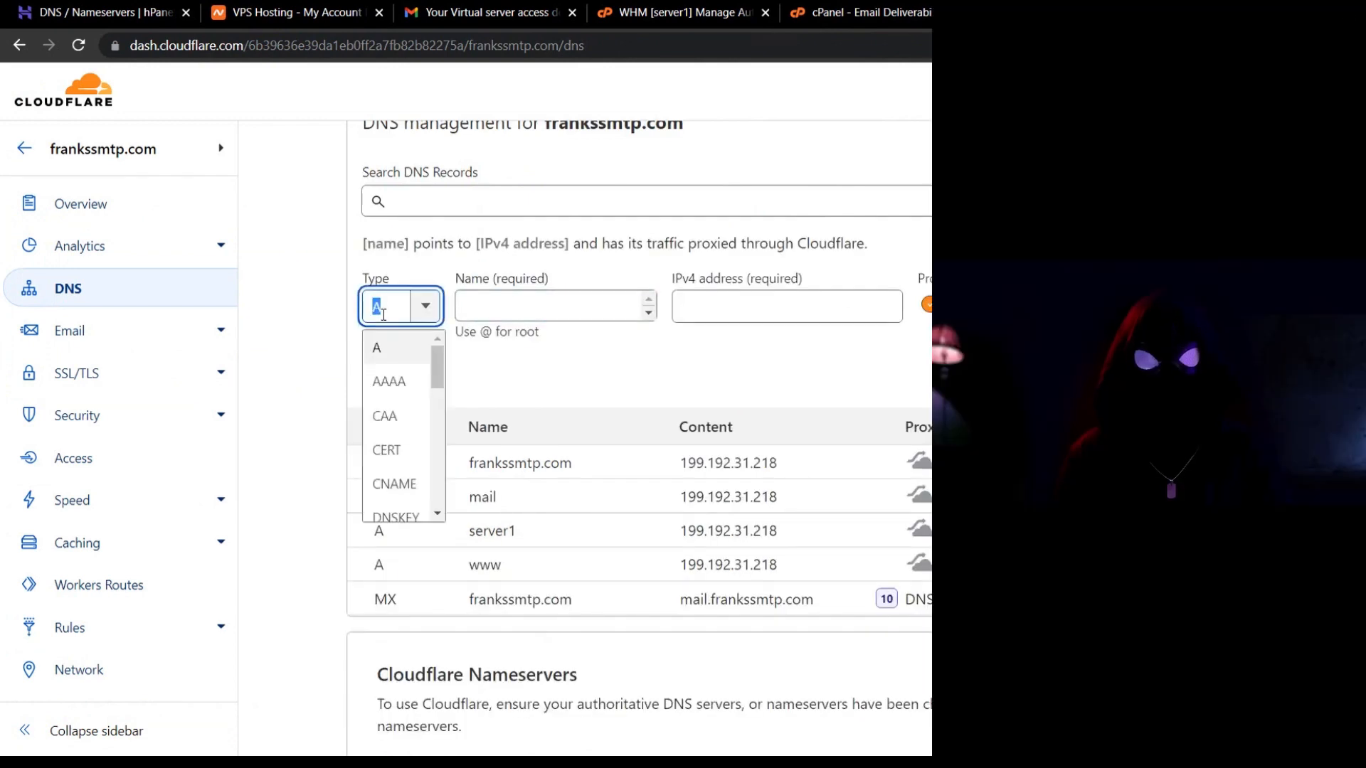
type("txt")
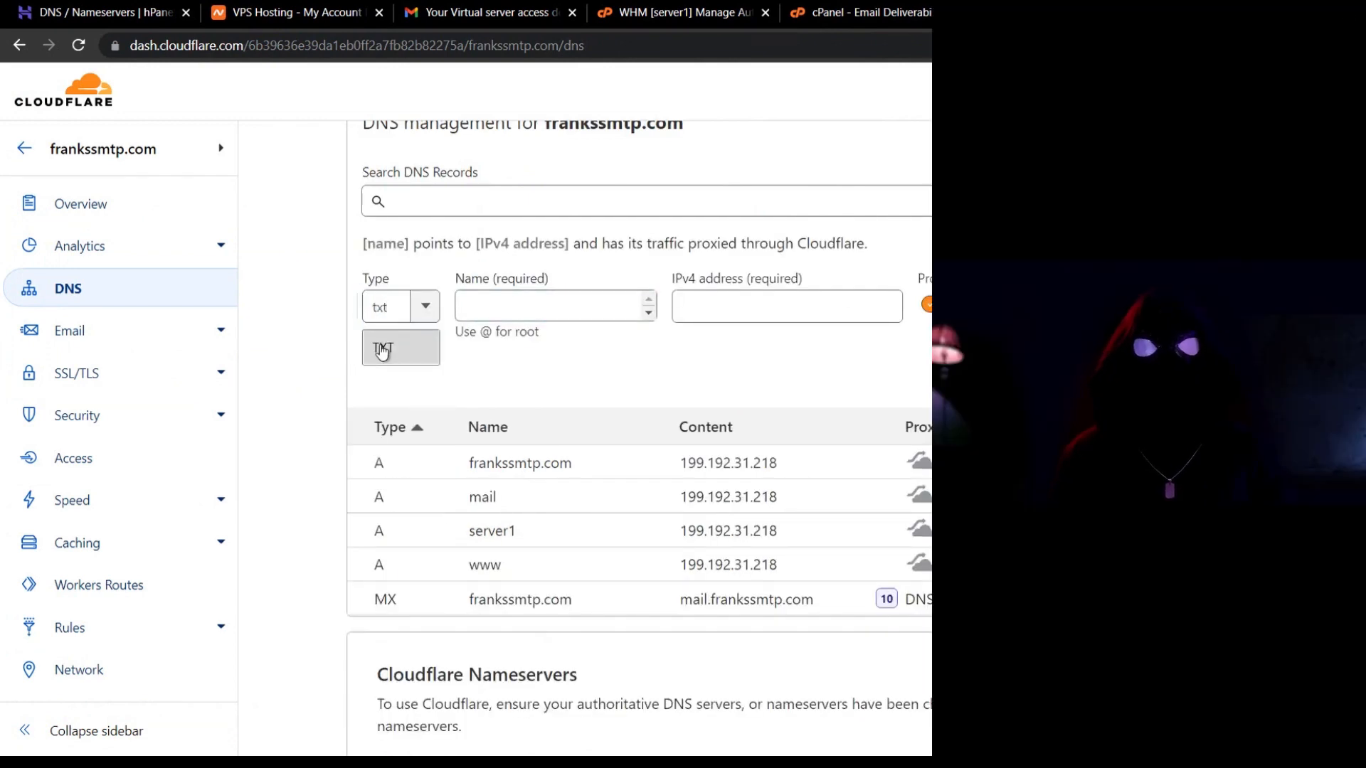
left_click(384, 345)
left_click(481, 306)
key("ctrl+v")
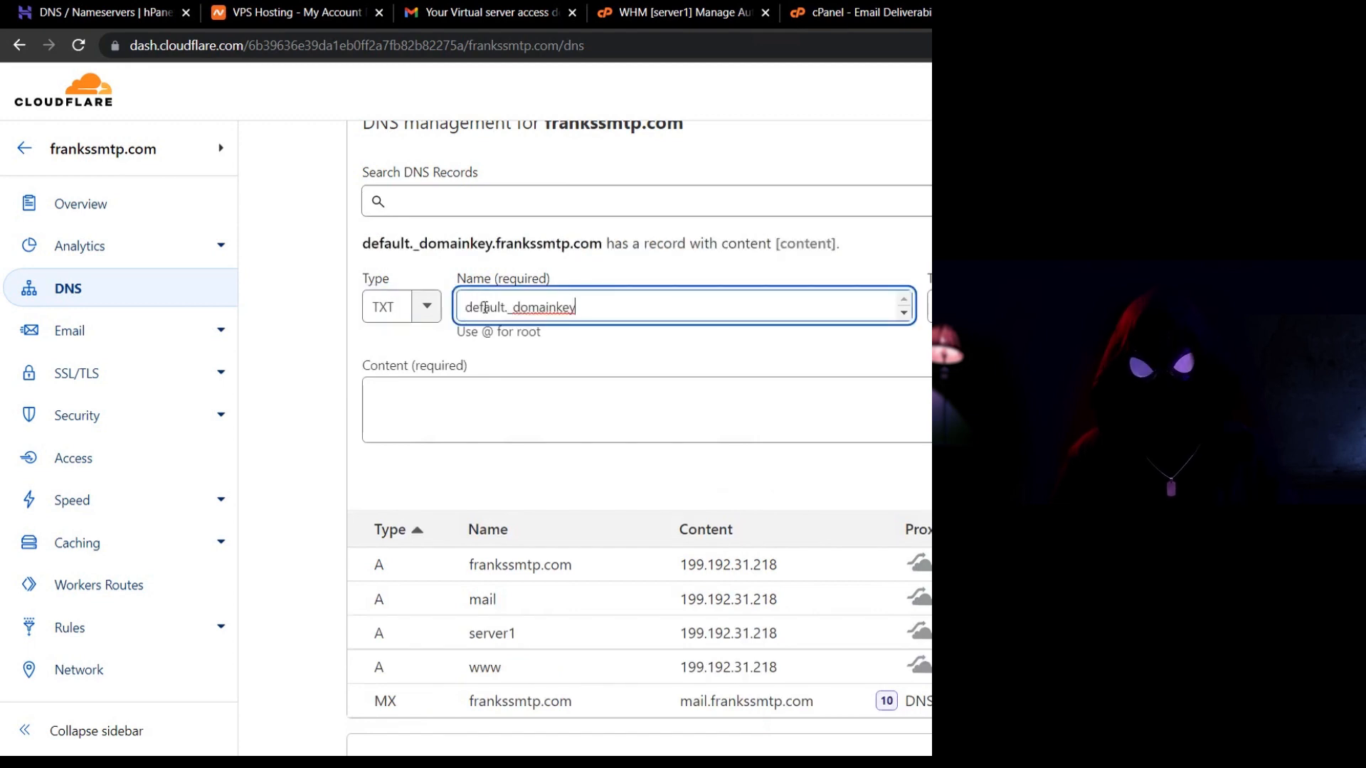
left_click(592, 338)
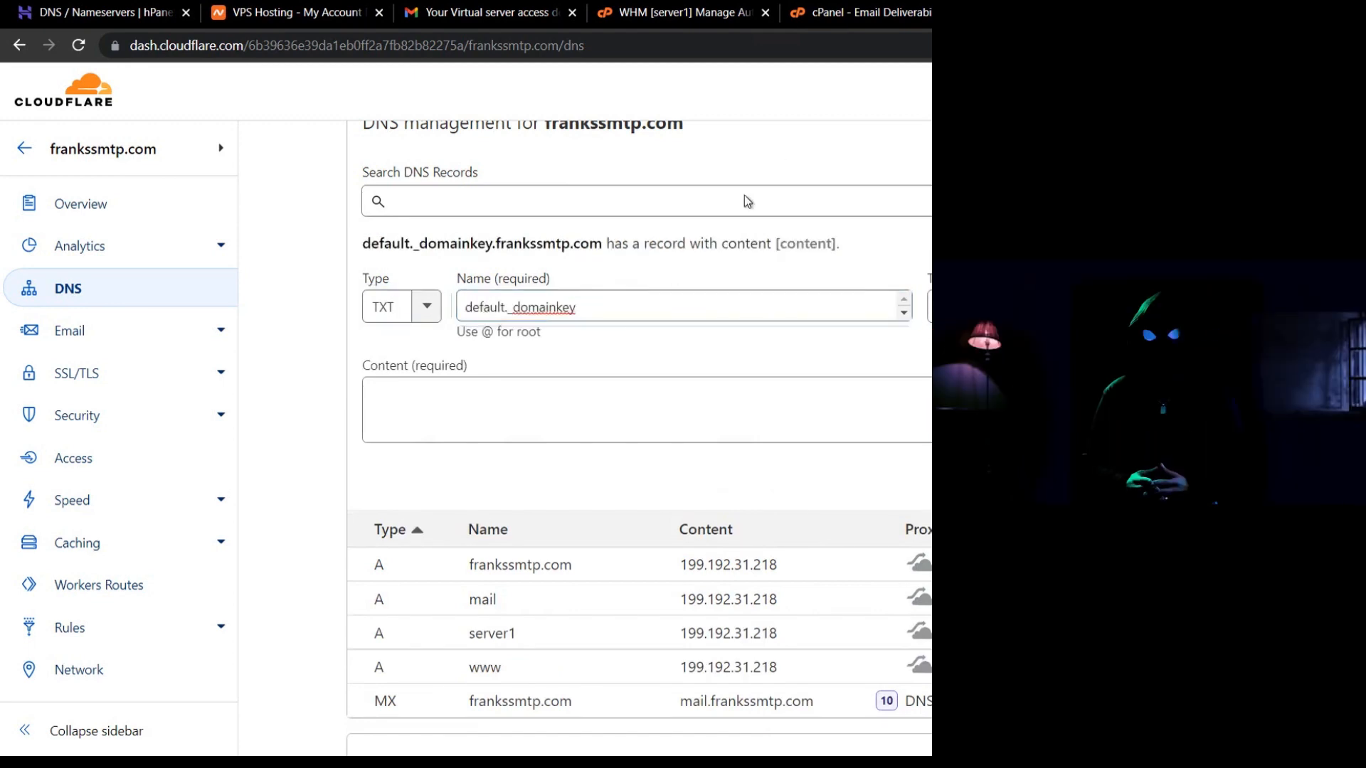
Paste cPanel's suggested DKIM key as the record's content and save it.
left_click(847, 12)
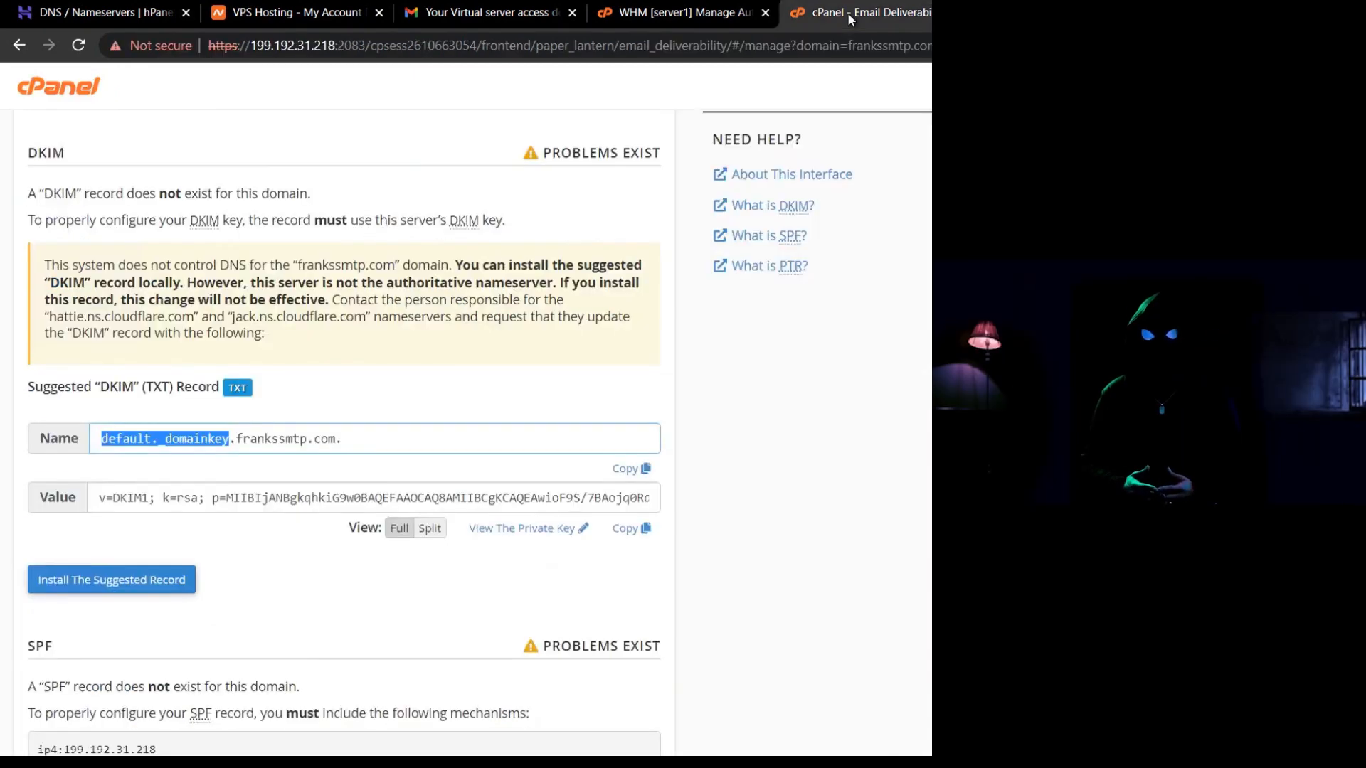
left_click(644, 525)
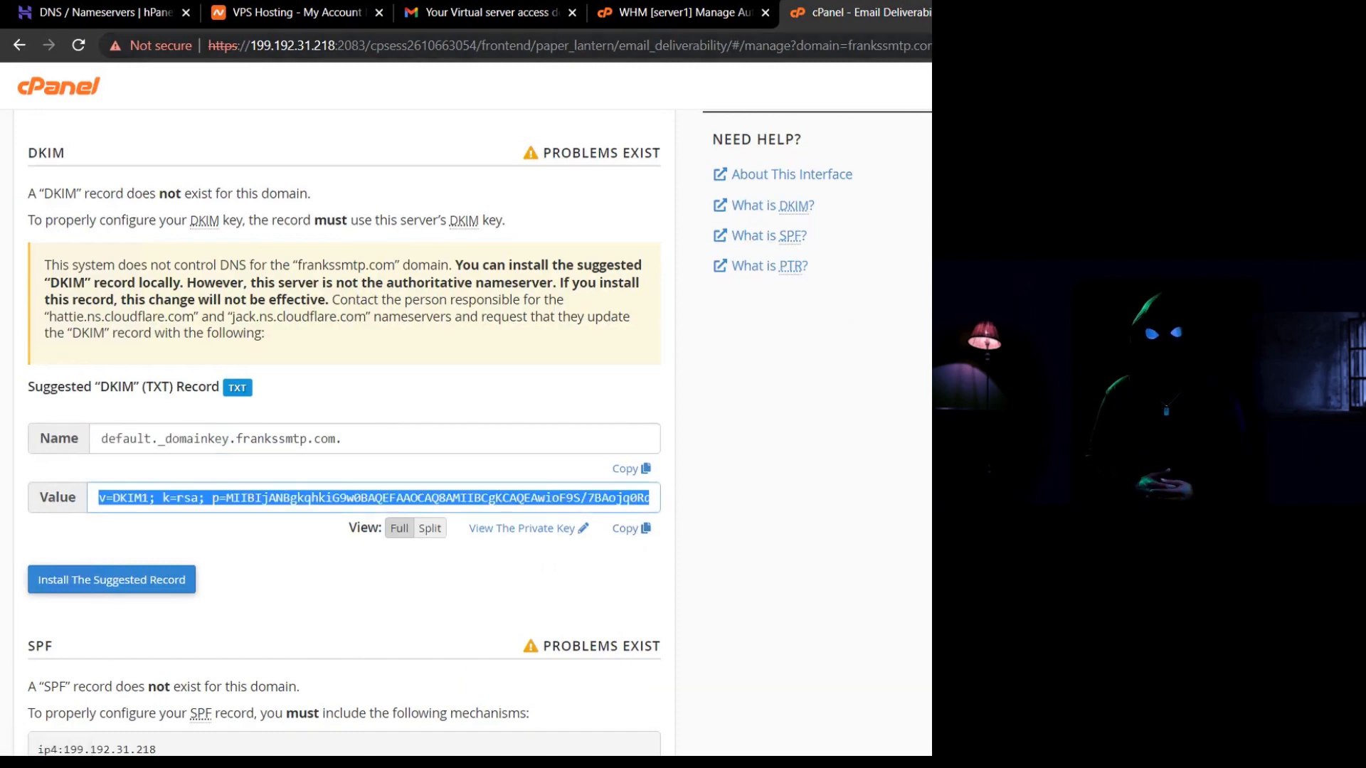
key("ctrl+Tab")
left_click(631, 421)
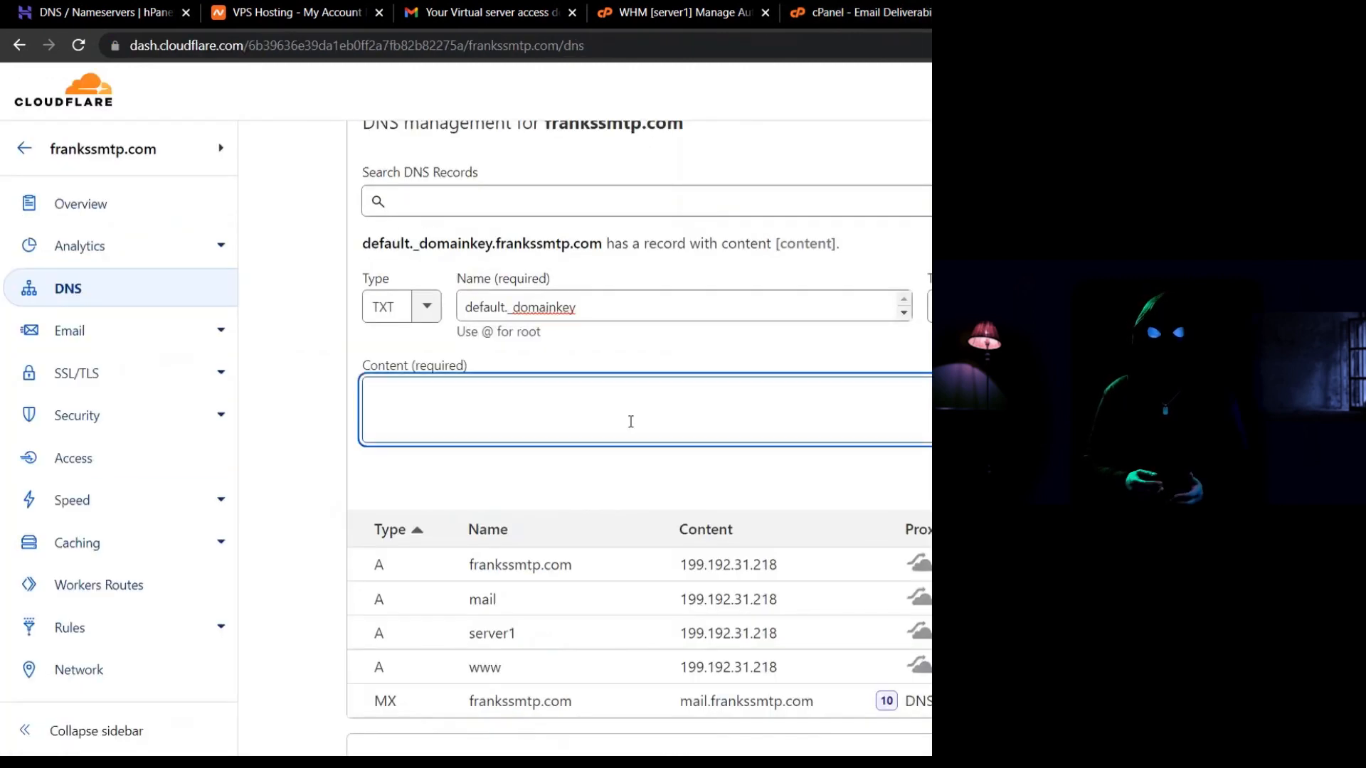
key("ctrl+v")
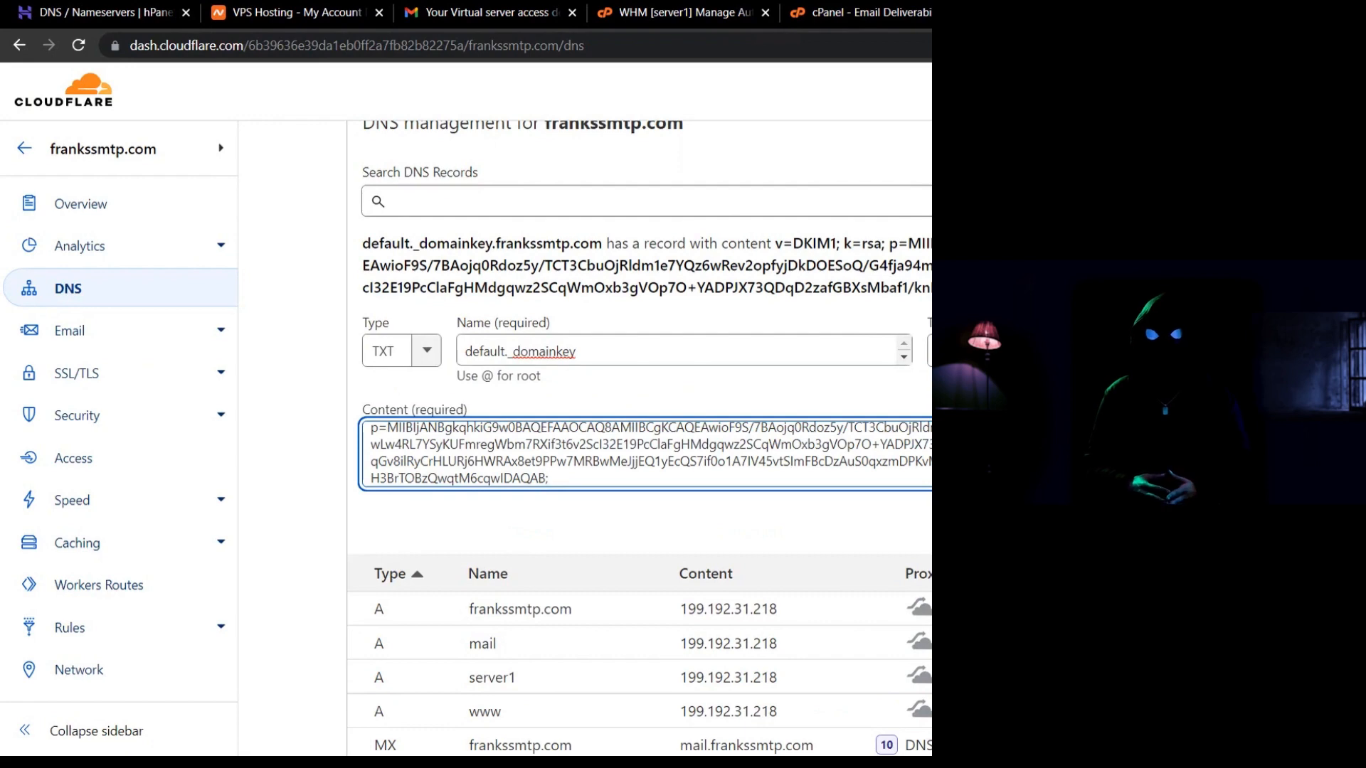
key("Return")
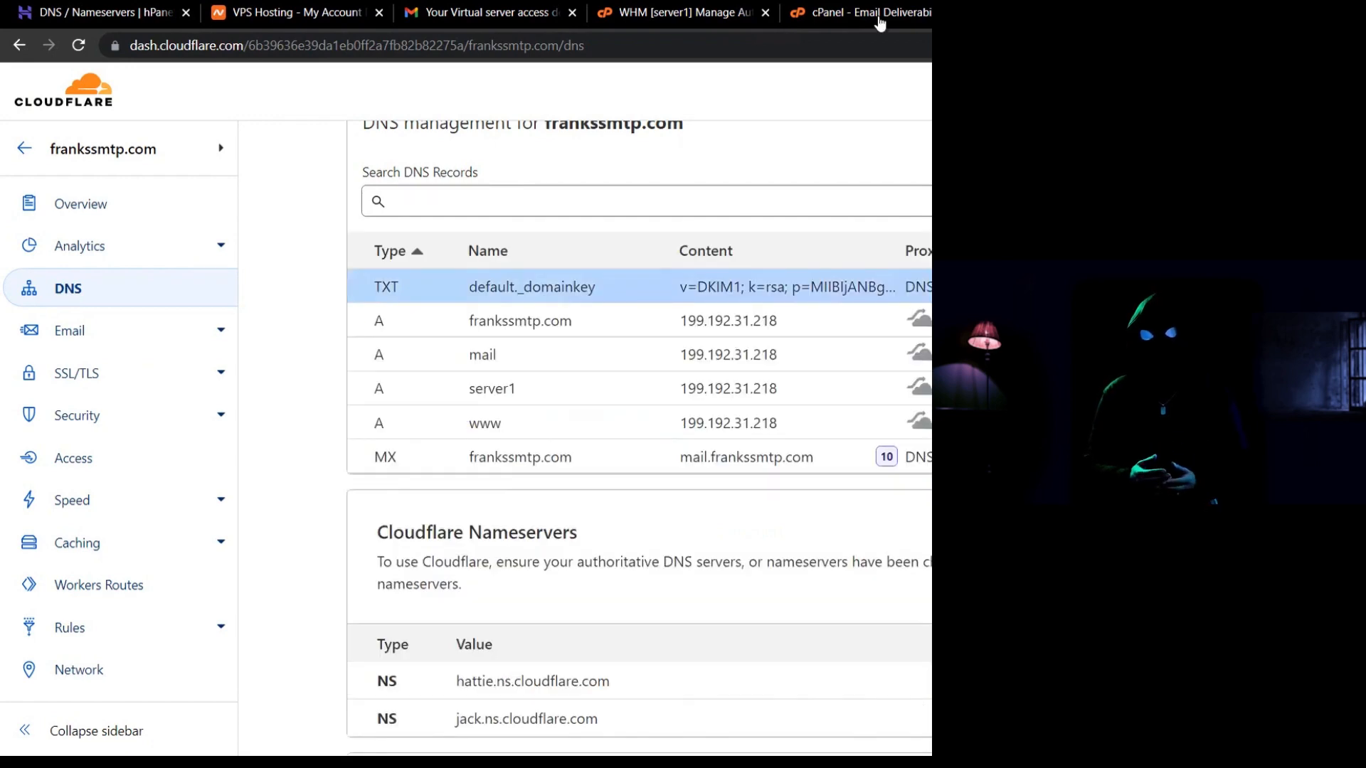
left_click(880, 18)
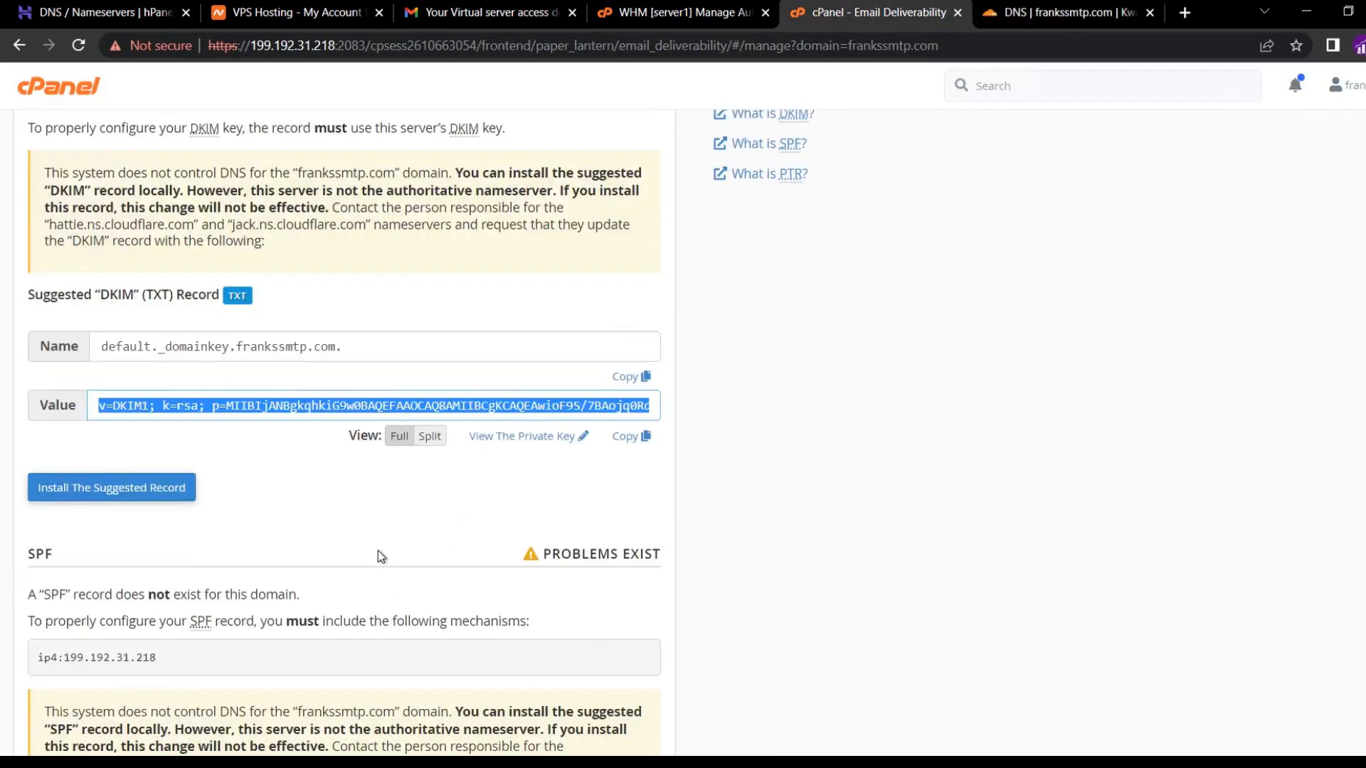
Start another Cloudflare TXT record with name @ for the root domain.
scroll(377, 555, "down", 4)
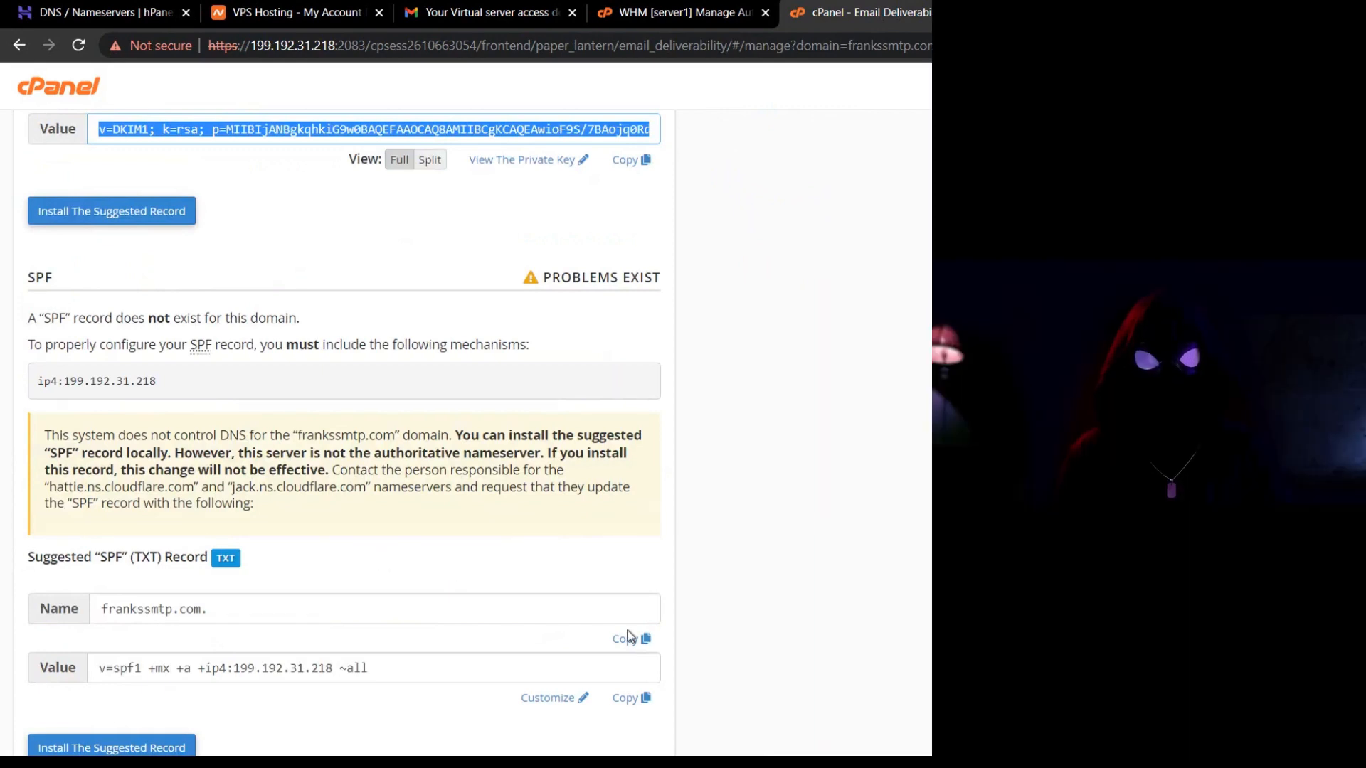
left_click(630, 636)
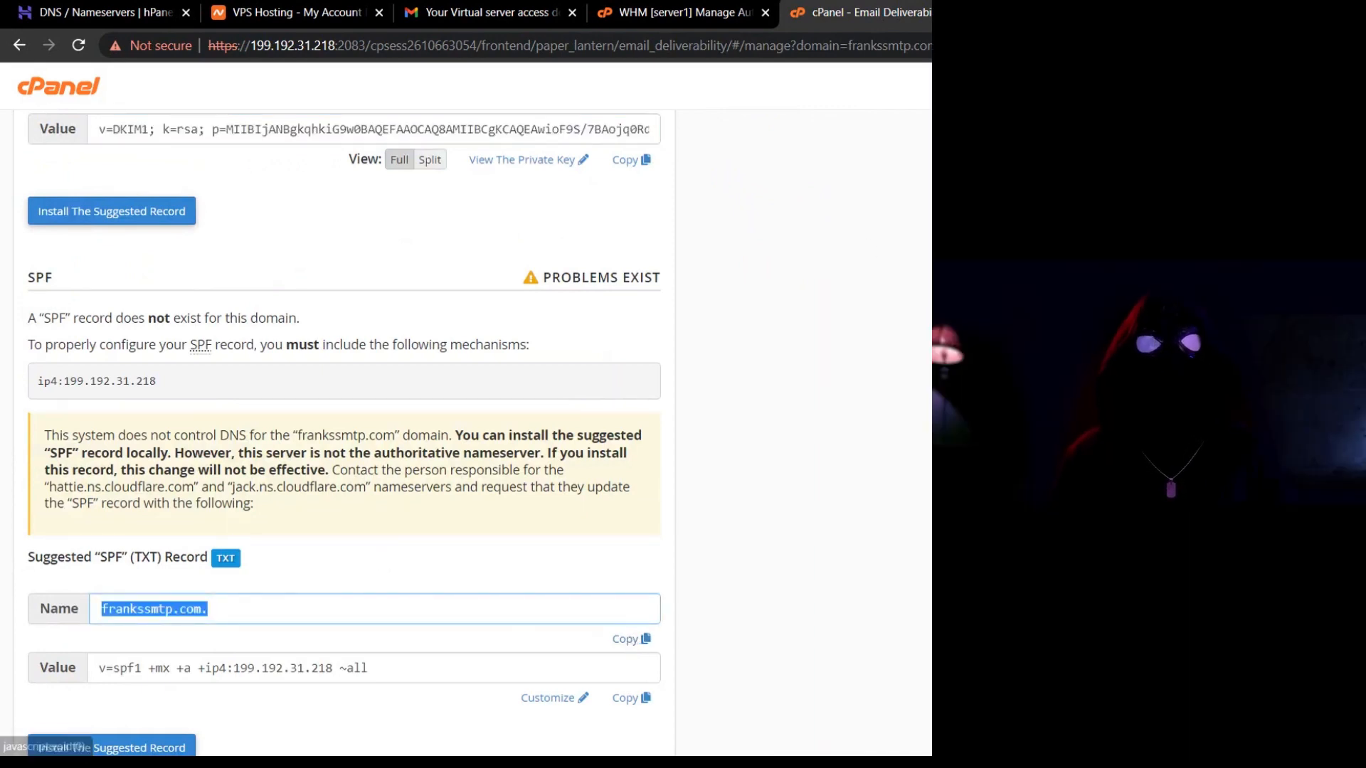
key("ctrl+1")
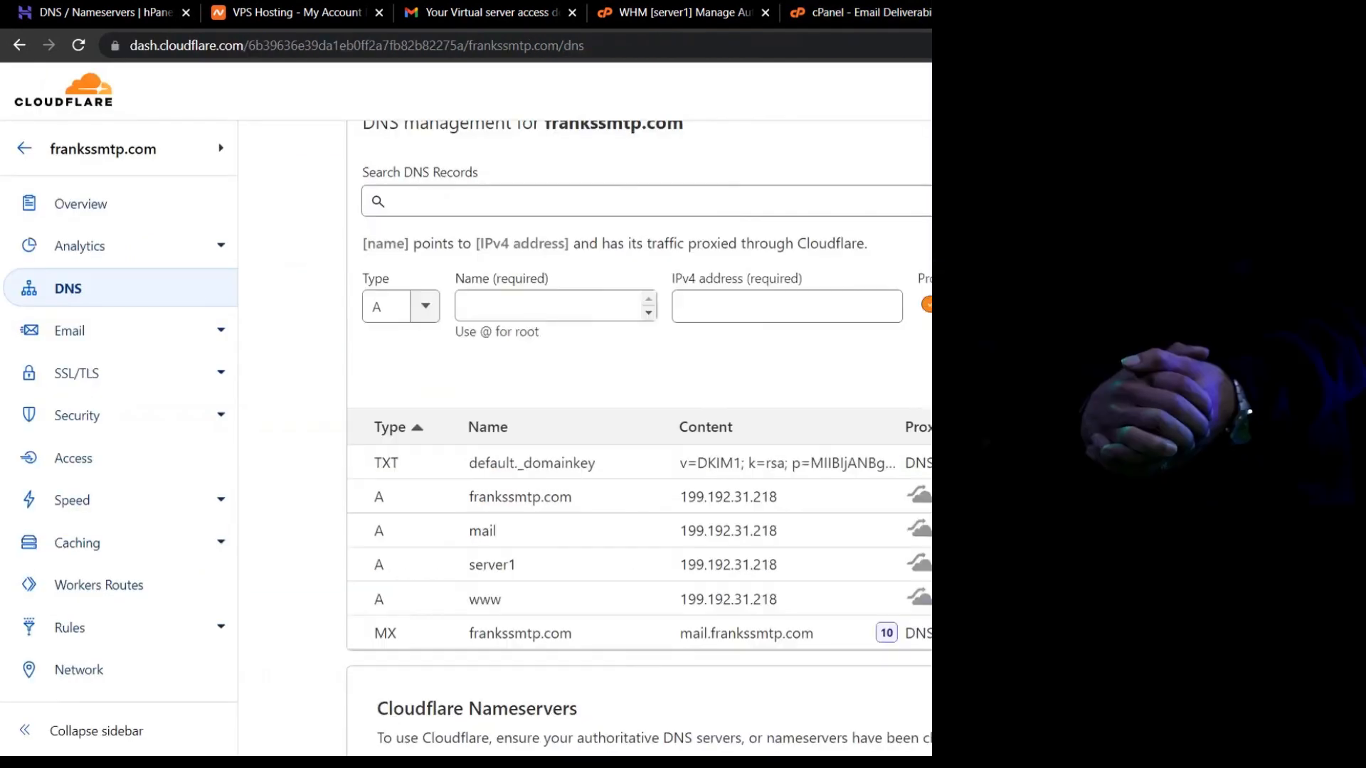
left_click(376, 306)
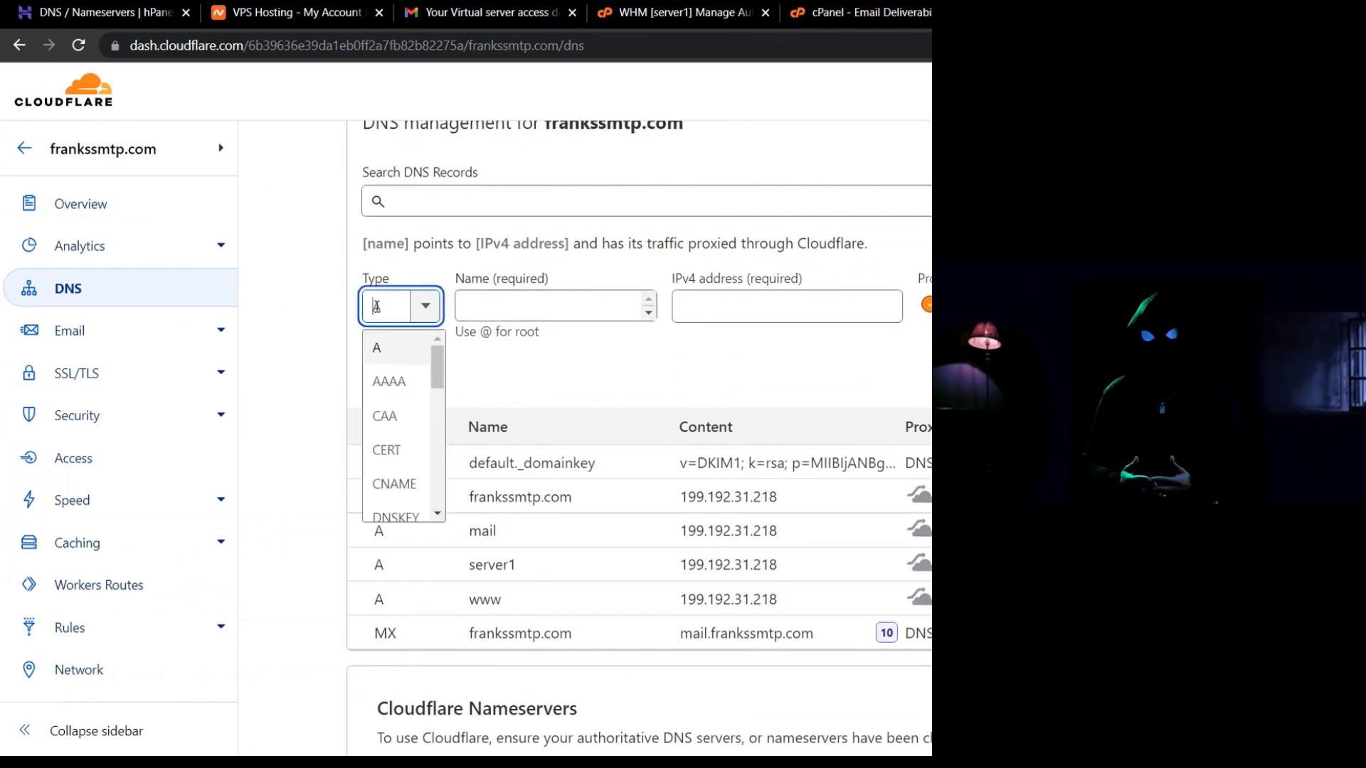
type("txt")
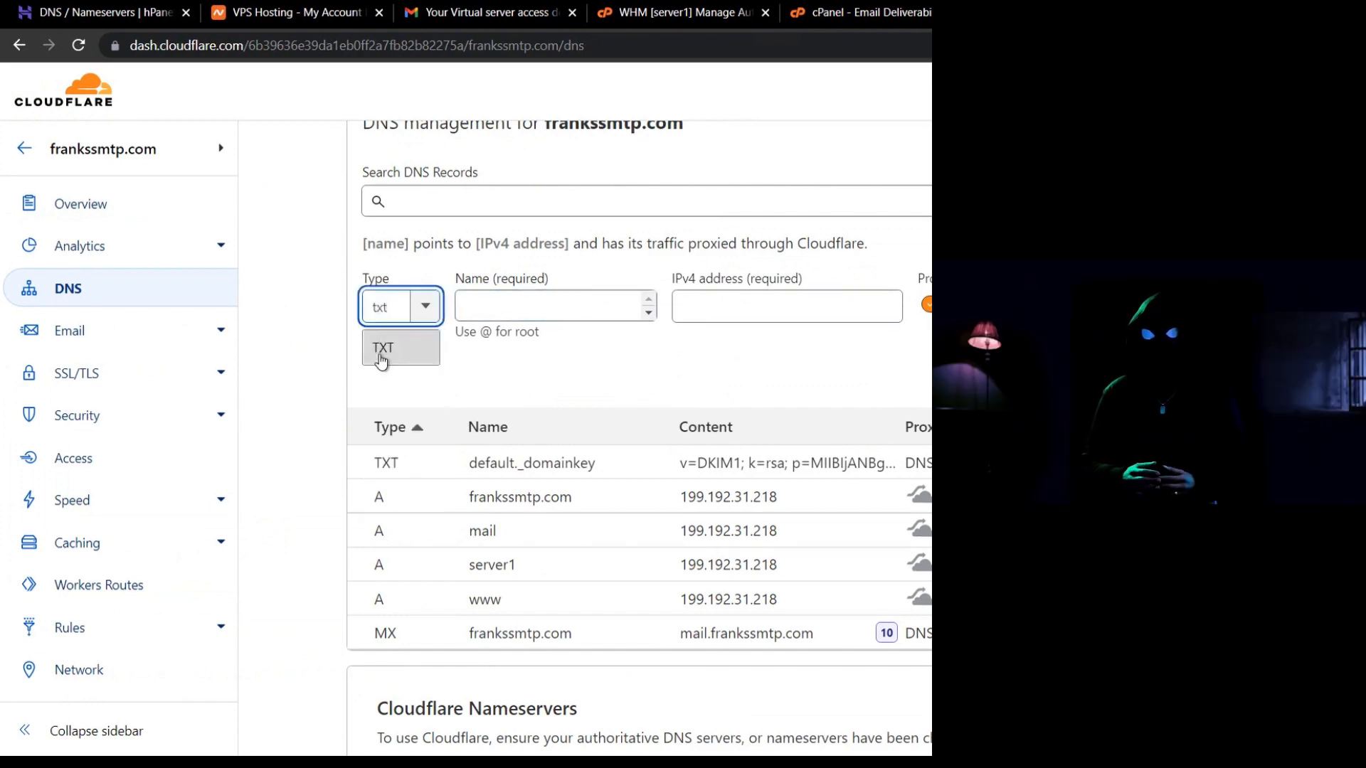
left_click(381, 349)
left_click(488, 315)
key("ctrl+v")
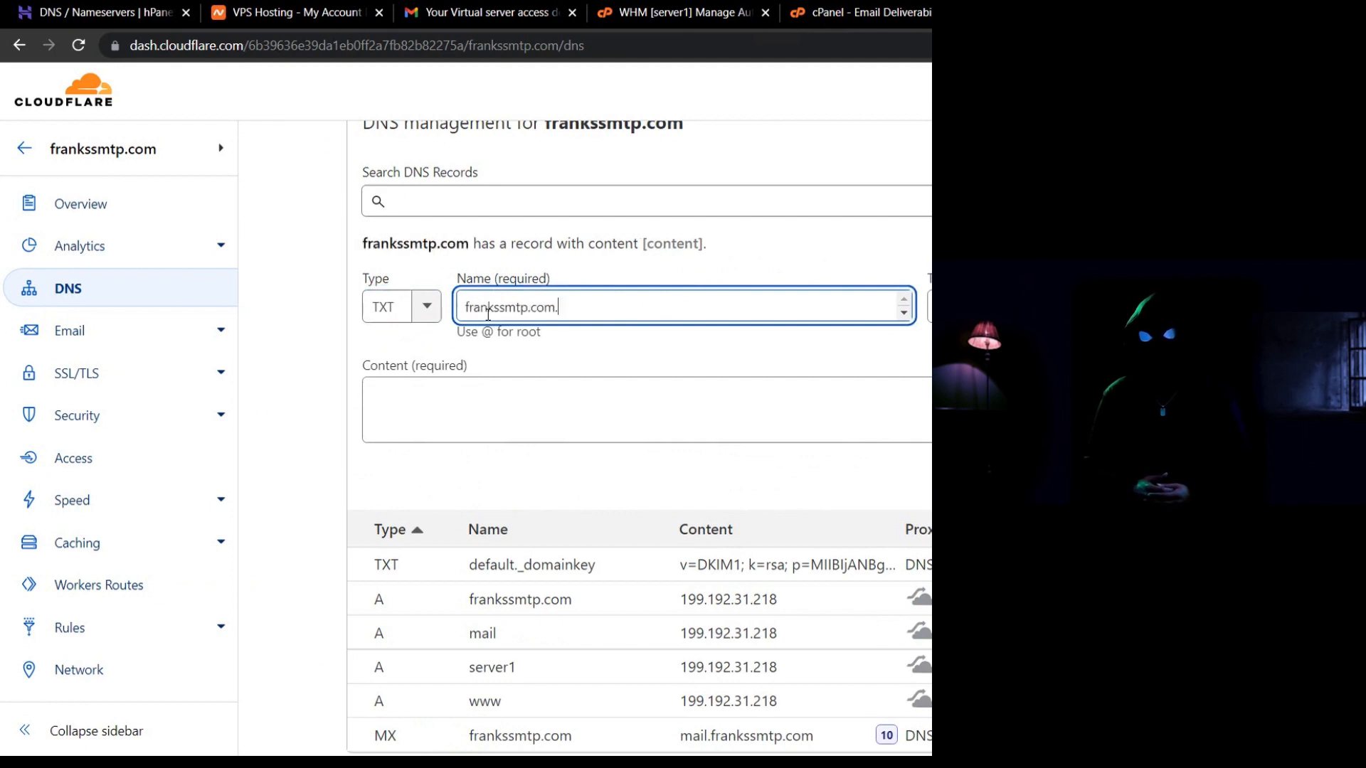
key("ctrl+a")
key("BackSpace")
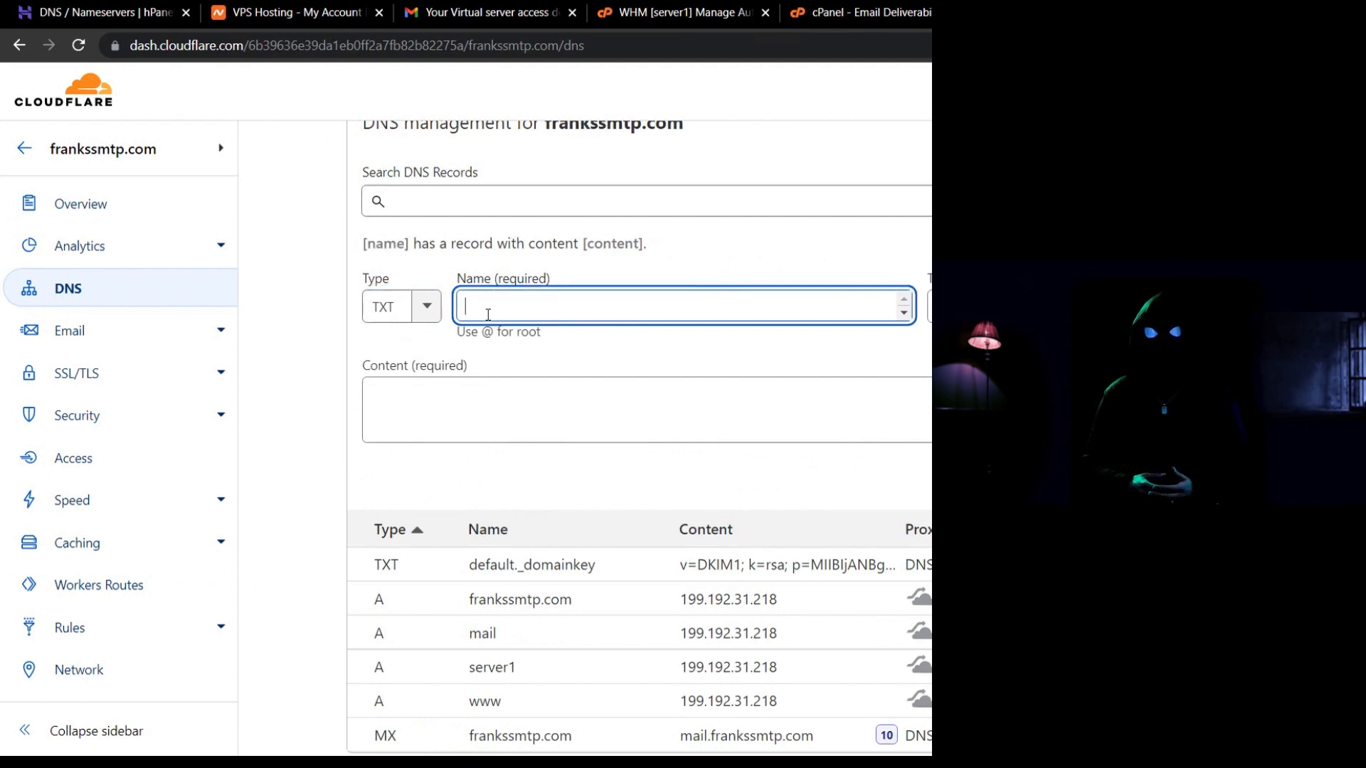
type("@")
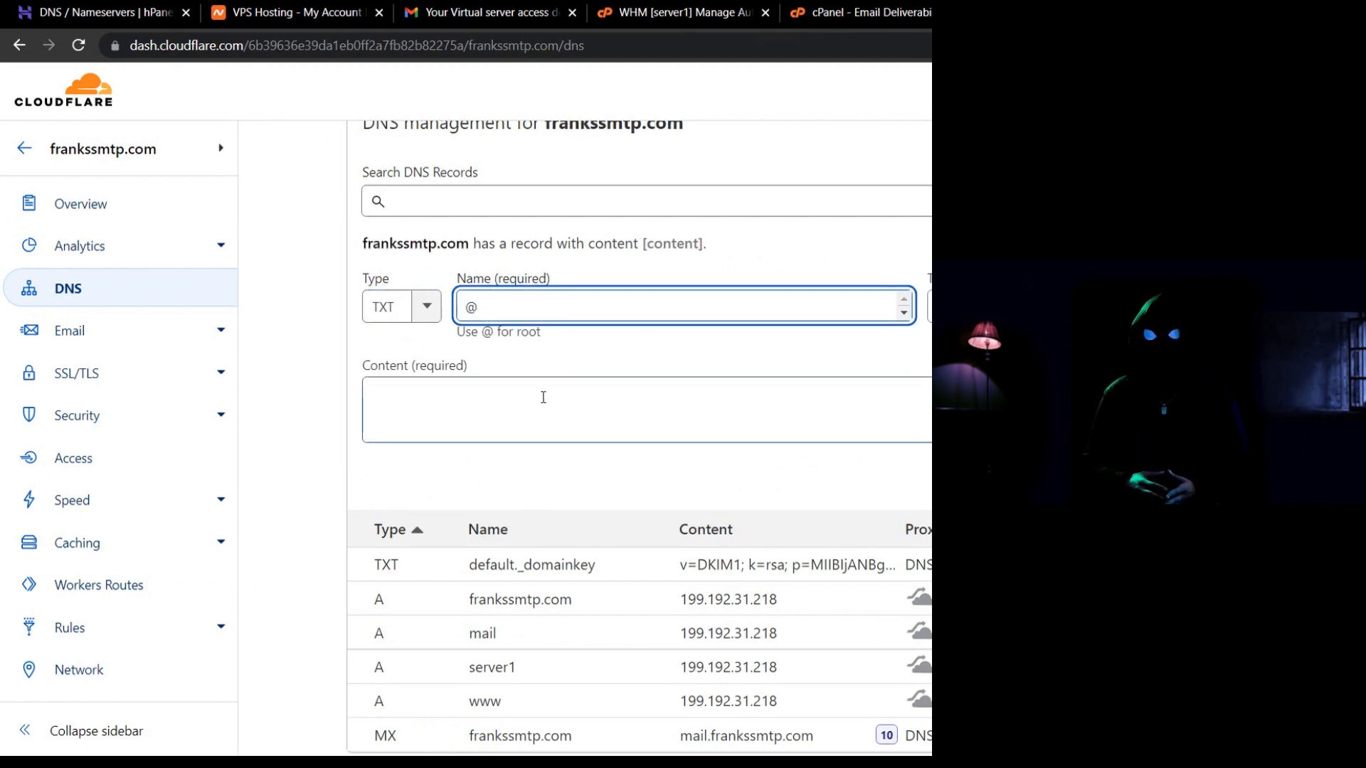
Fill its content with cPanel's SPF value v=spf1 +mx +a +ip4:199.192.31.218 ~all and save.
left_click(543, 393)
left_click(886, 17)
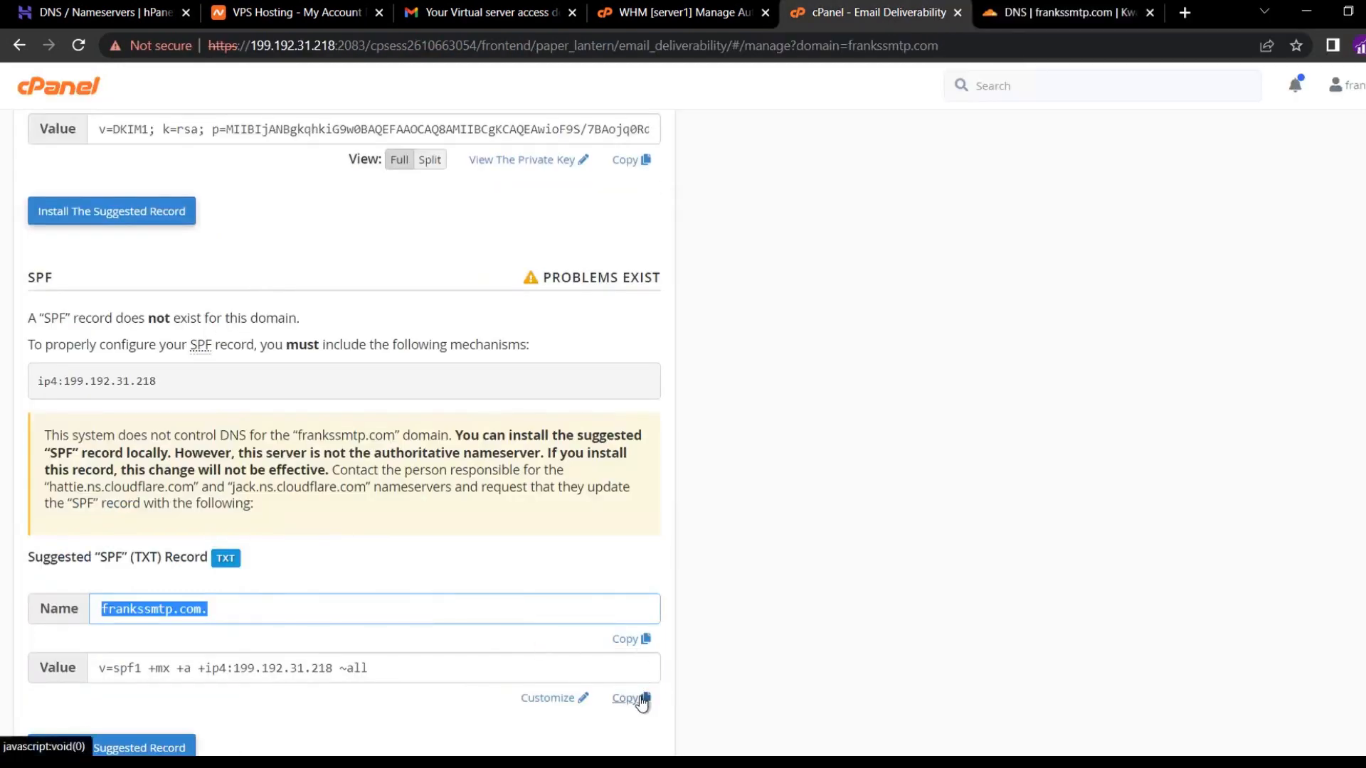
left_click(632, 698)
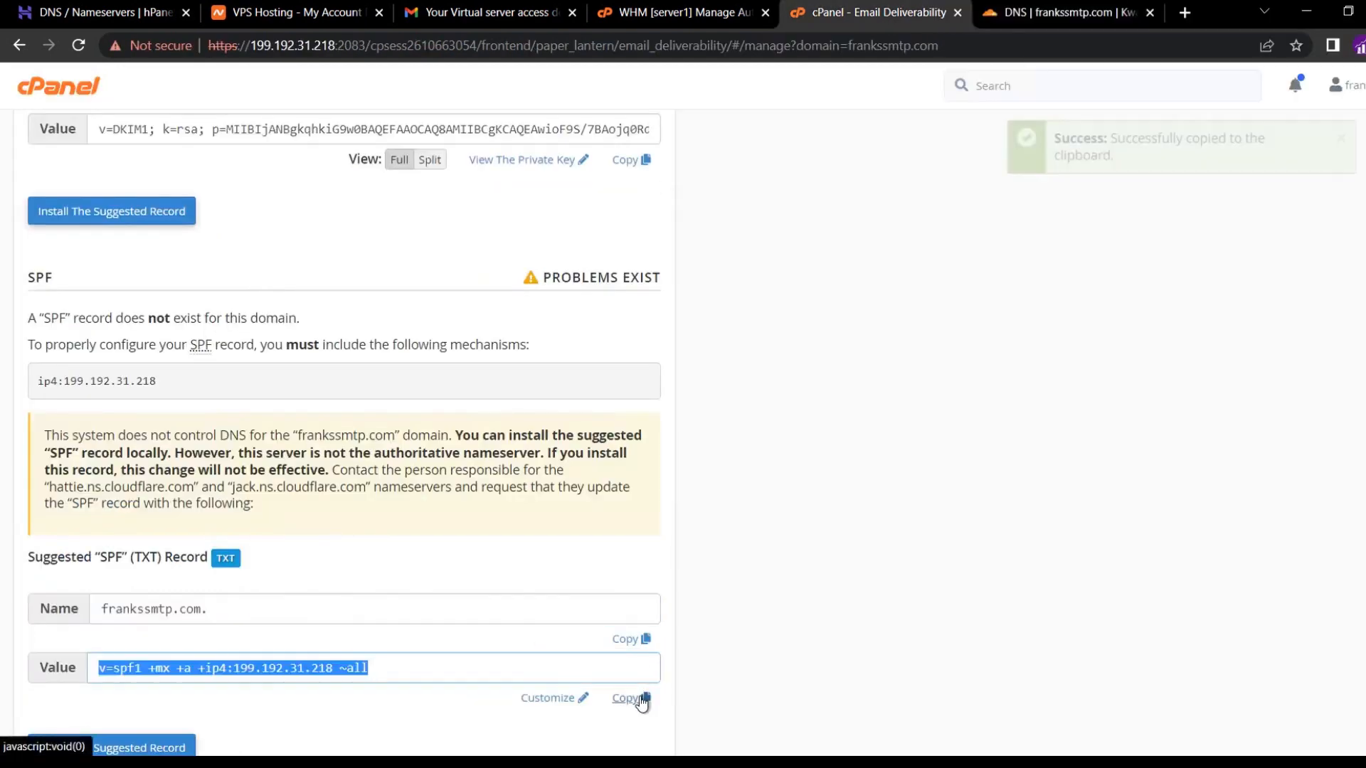
key("ctrl+Tab")
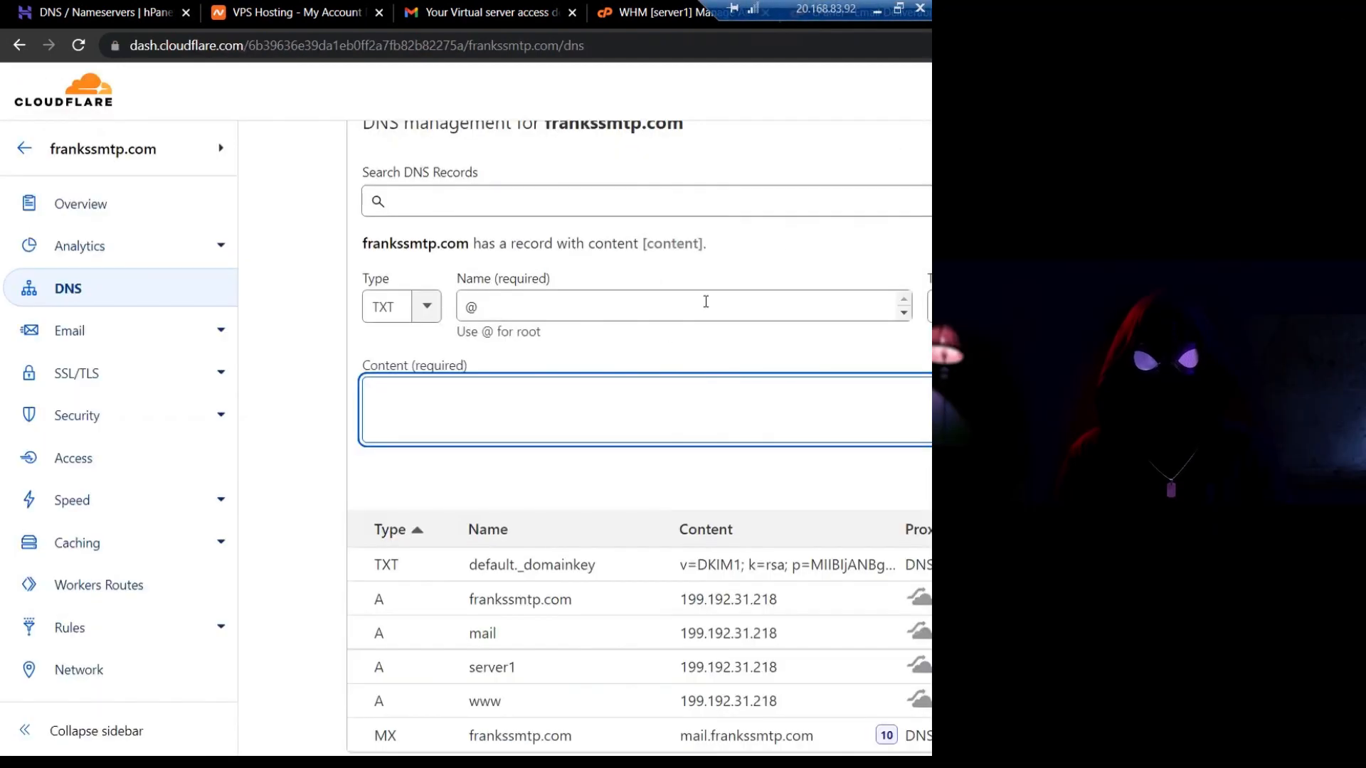
key("ctrl+v")
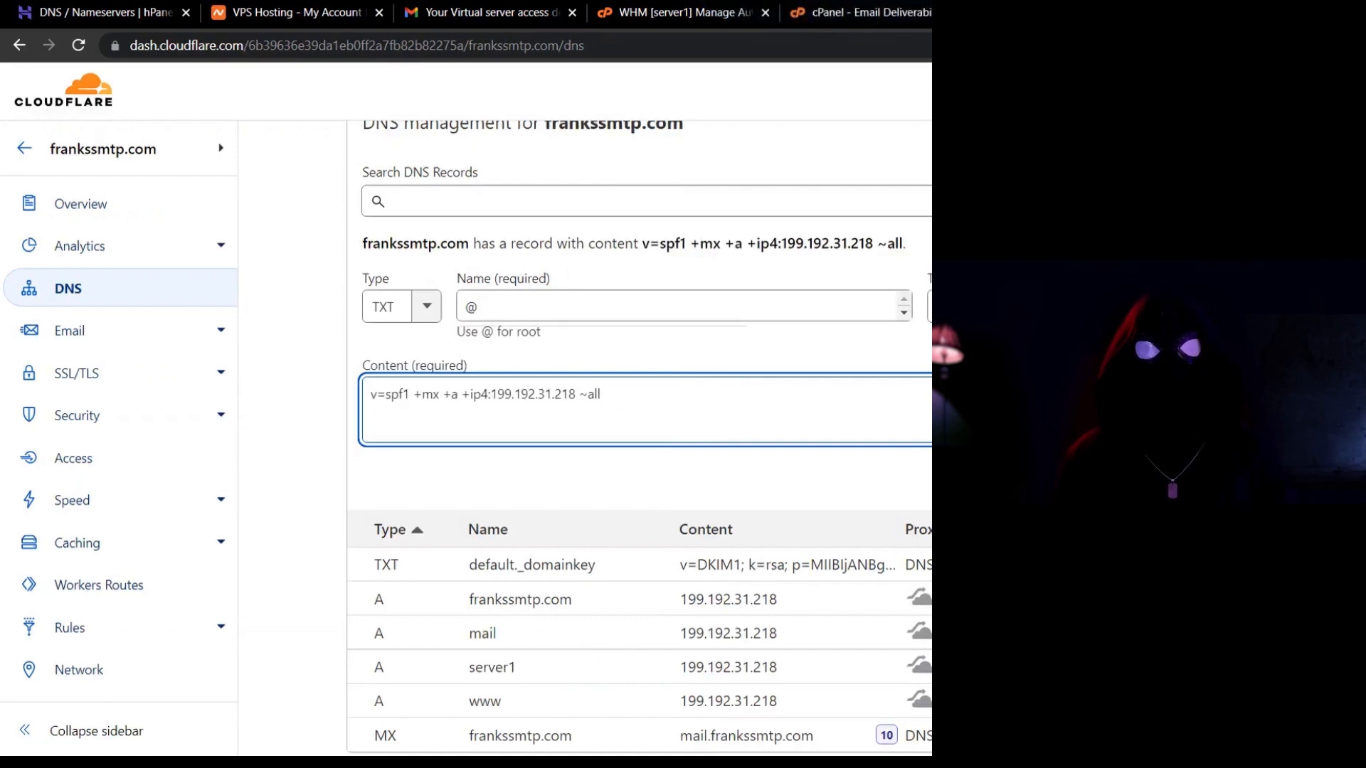
key("Tab")
key("Return")
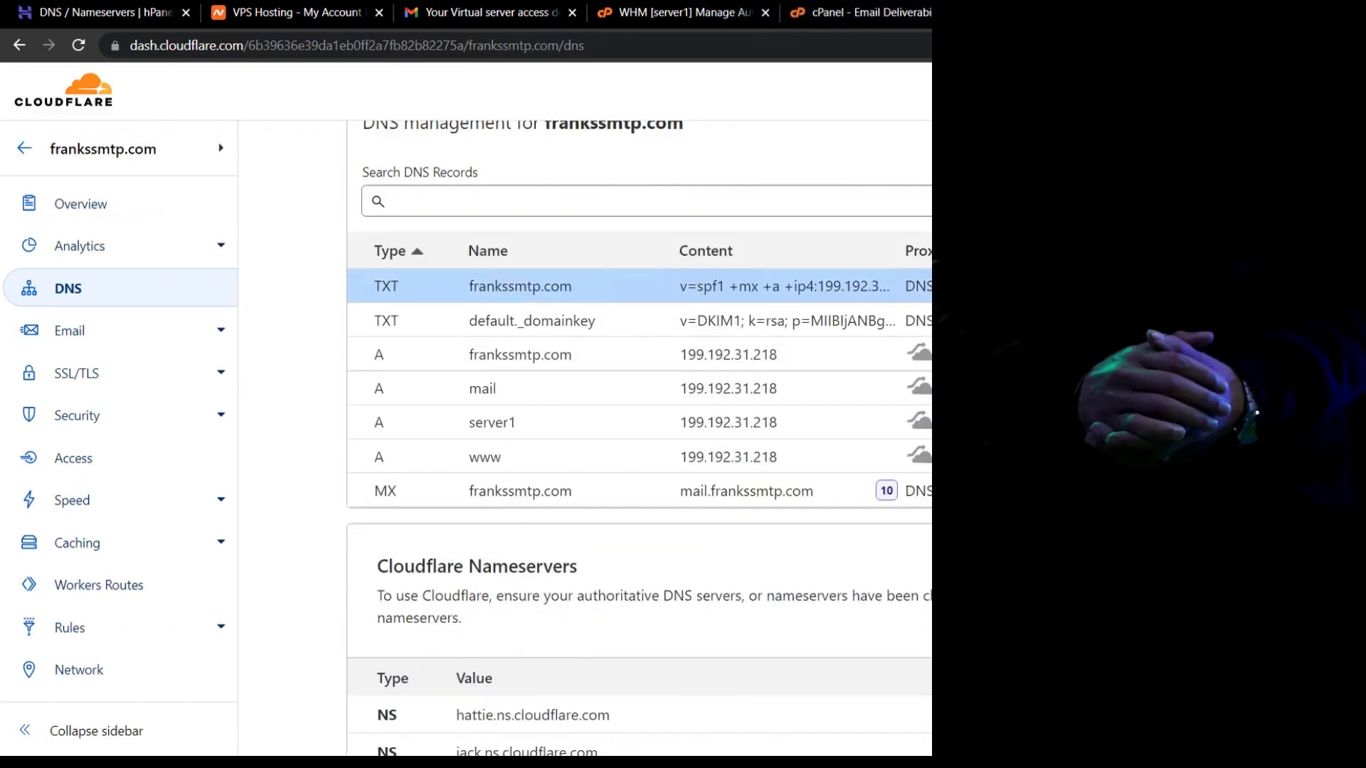
left_click(865, 11)
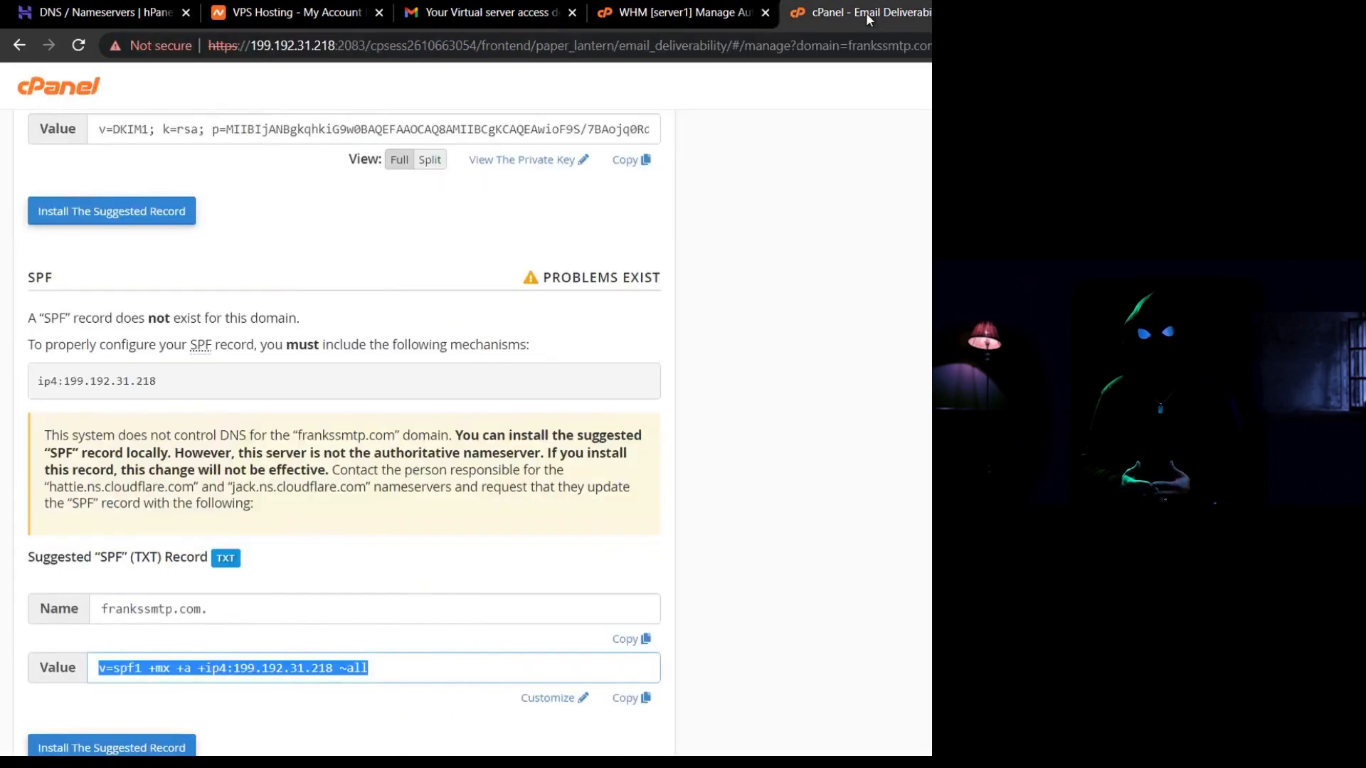
Reload Email Deliverability and confirm DKIM and SPF show valid for frankssmtp.com.
left_click(81, 50)
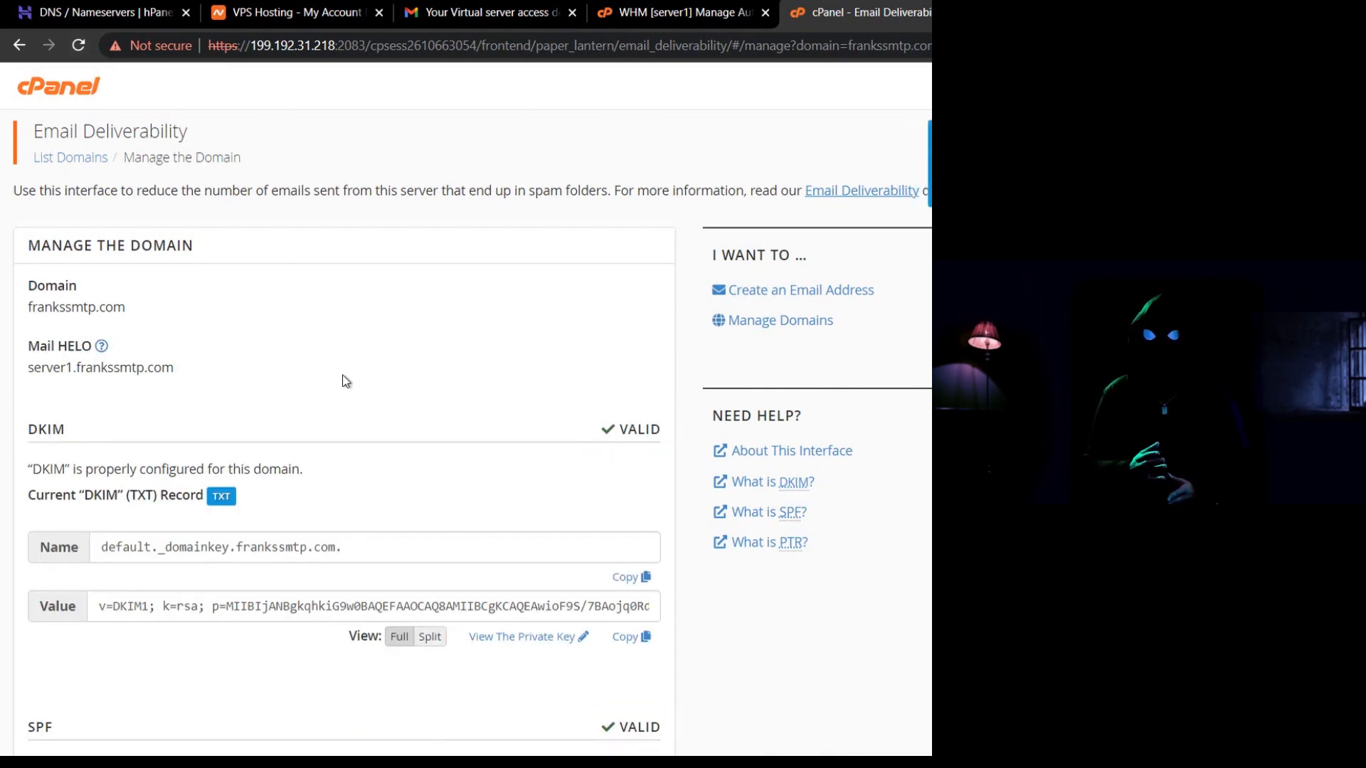
scroll(343, 380, "down", 8)
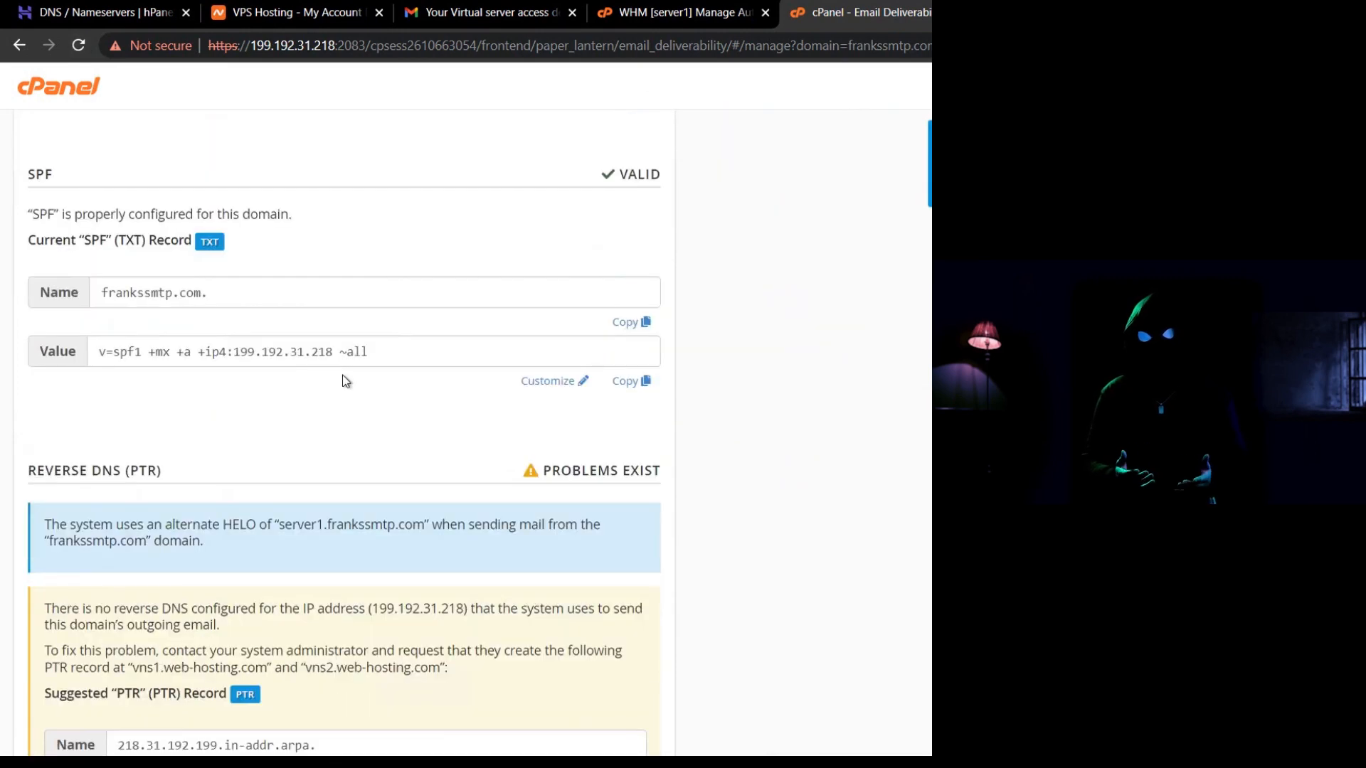
scroll(343, 381, "down", 2)
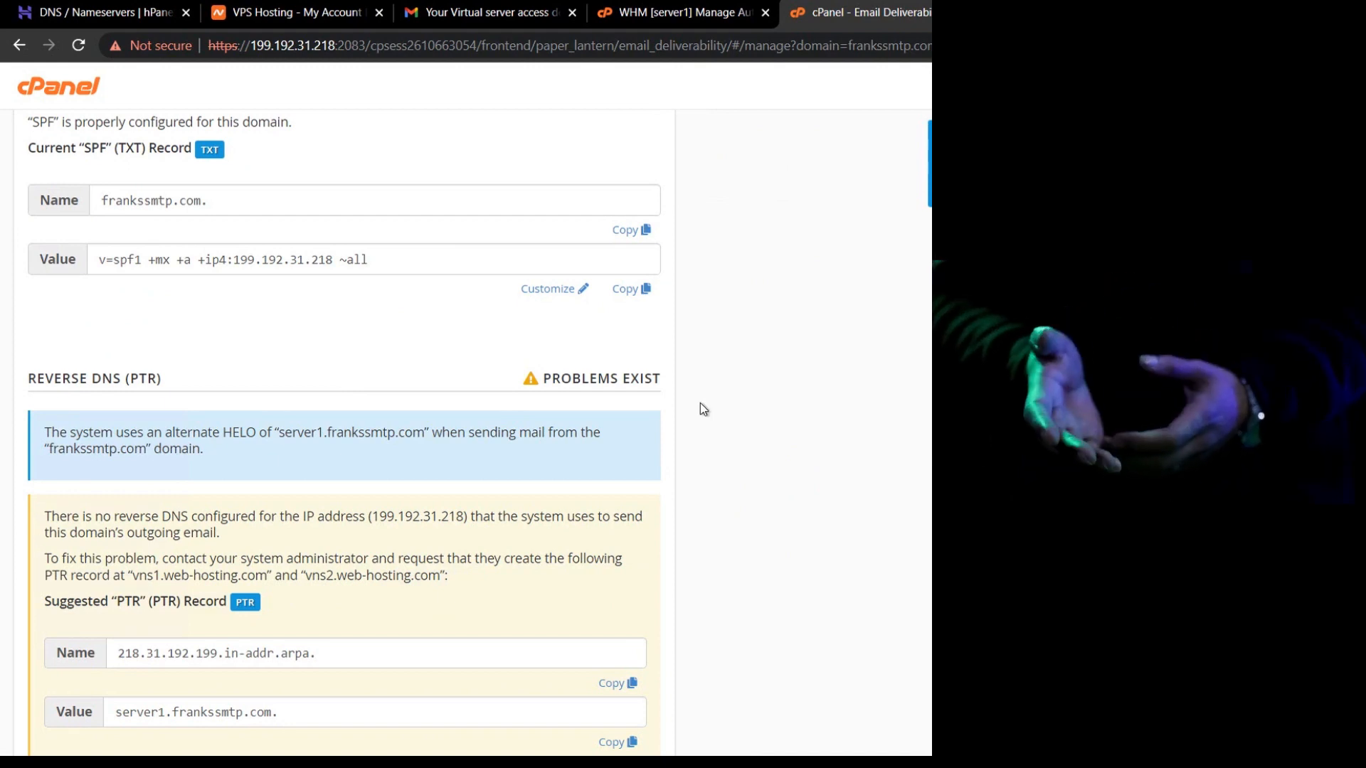
scroll(736, 466, "down", 1)
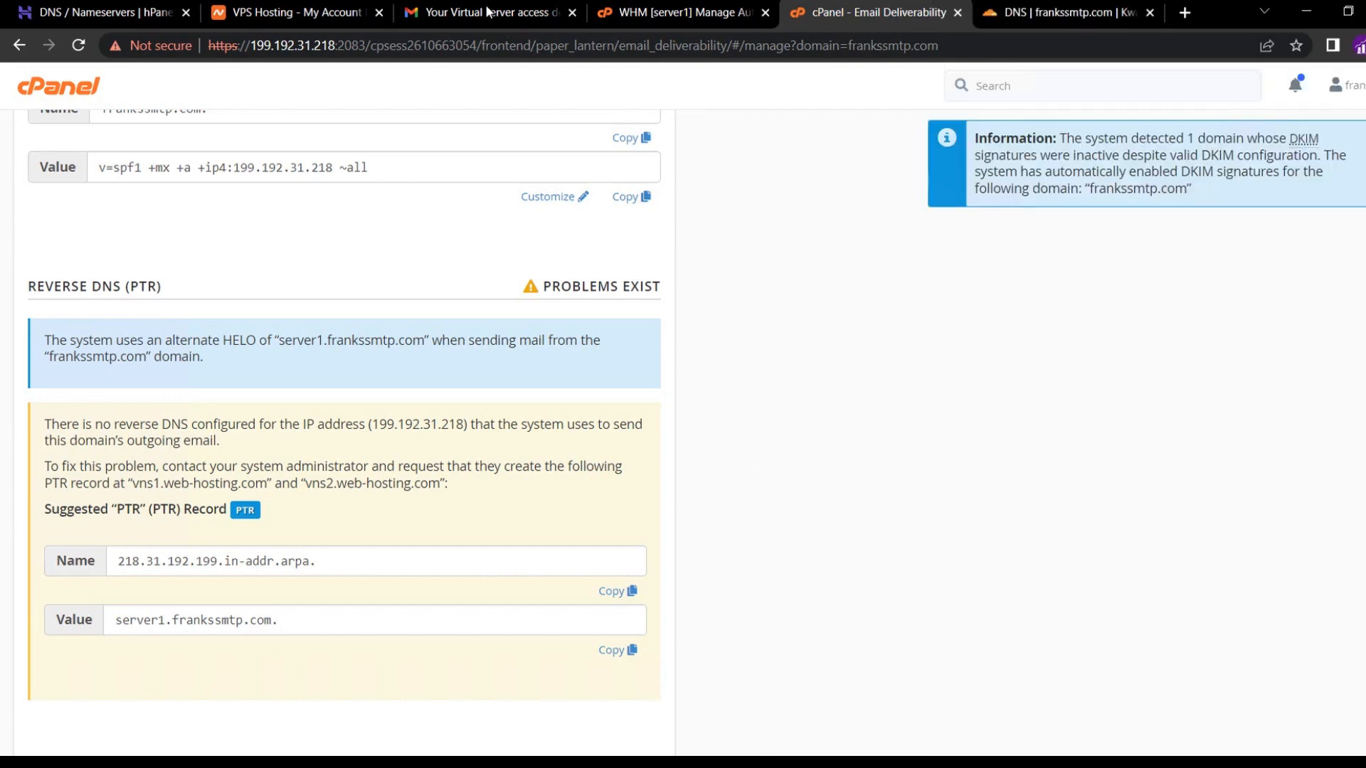
Open the VPS panel login link from the server access email in a new tab.
left_click(488, 12)
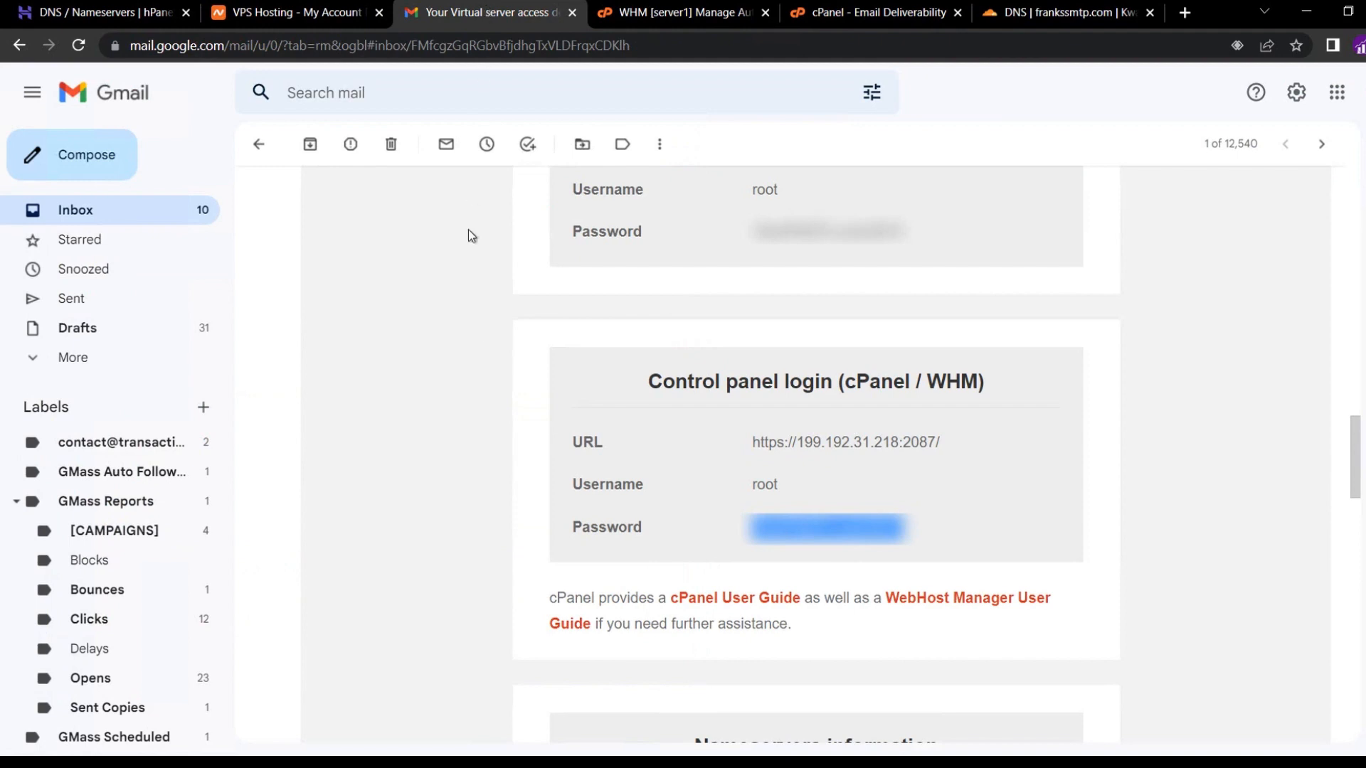
scroll(472, 322, "up", 5)
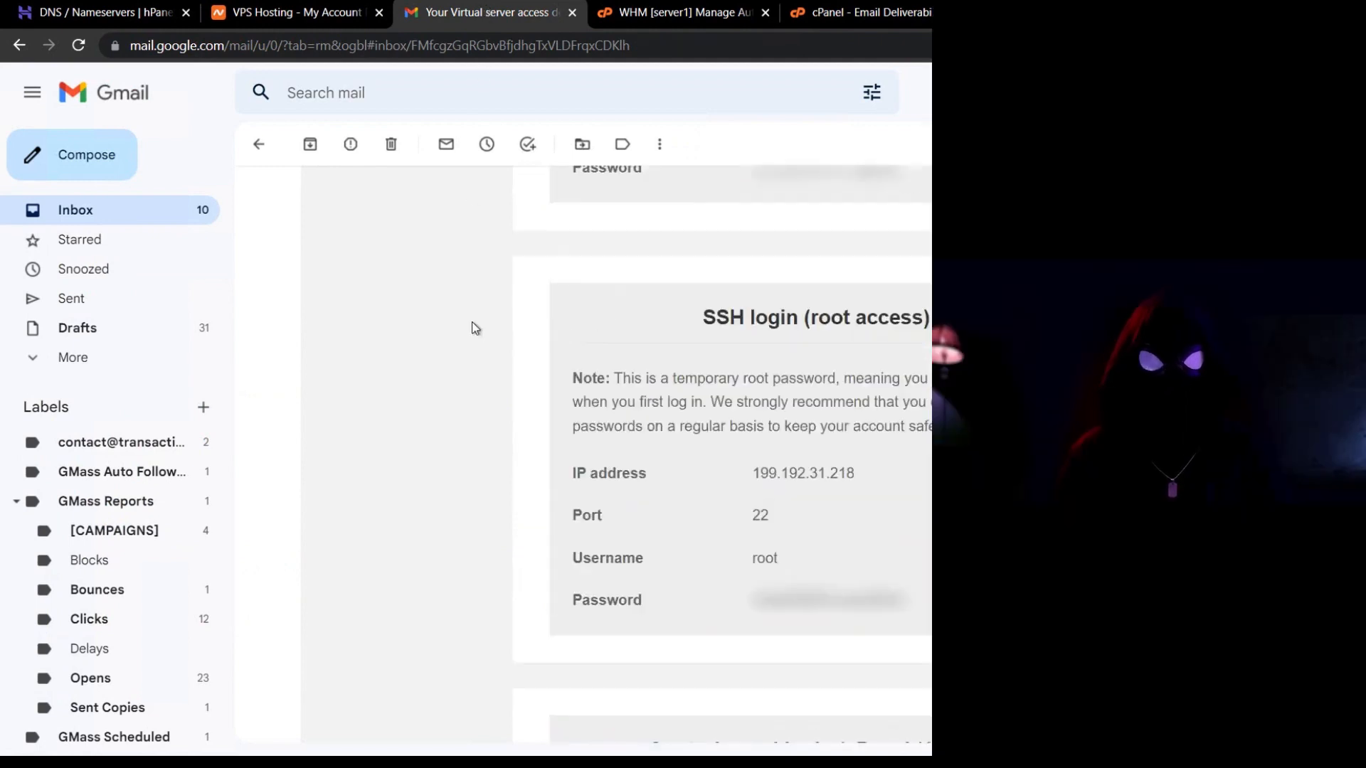
scroll(472, 322, "up", 4)
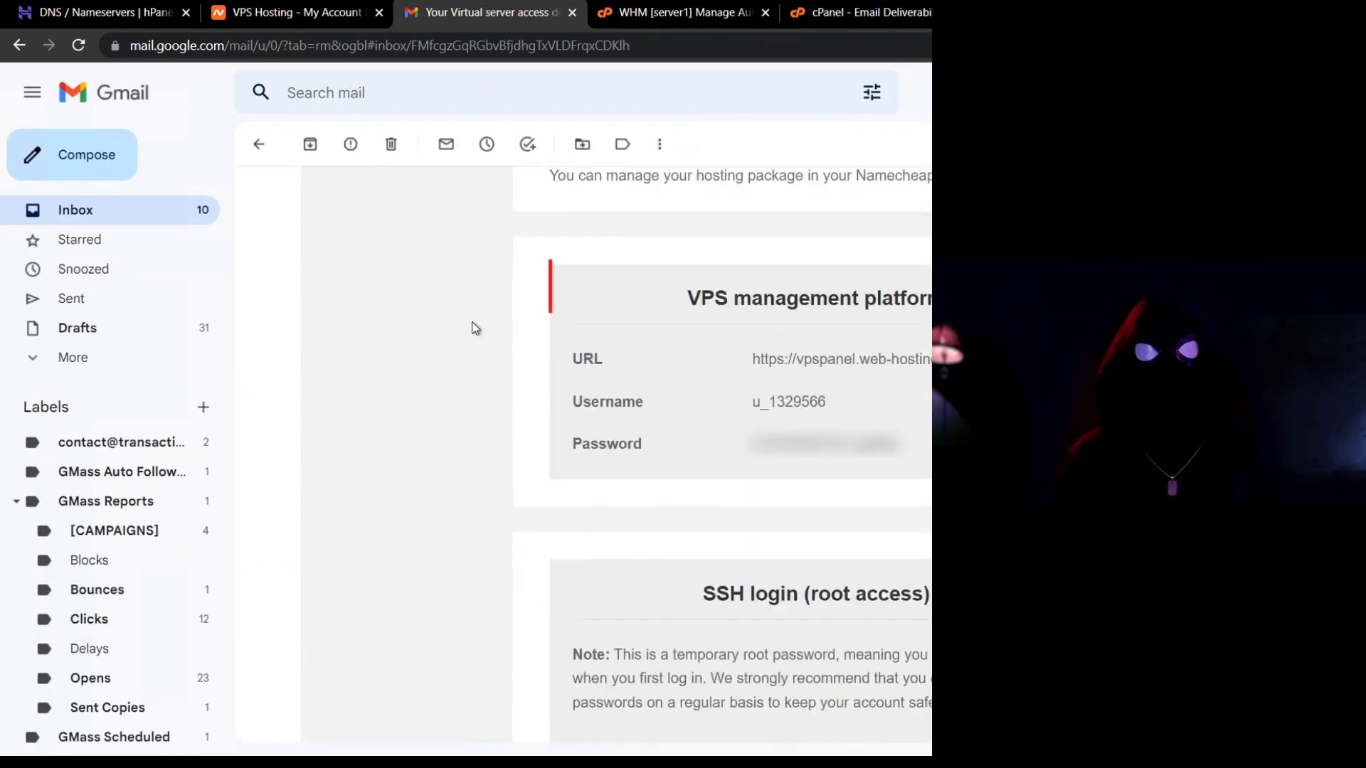
right_click(807, 360)
left_click(825, 371)
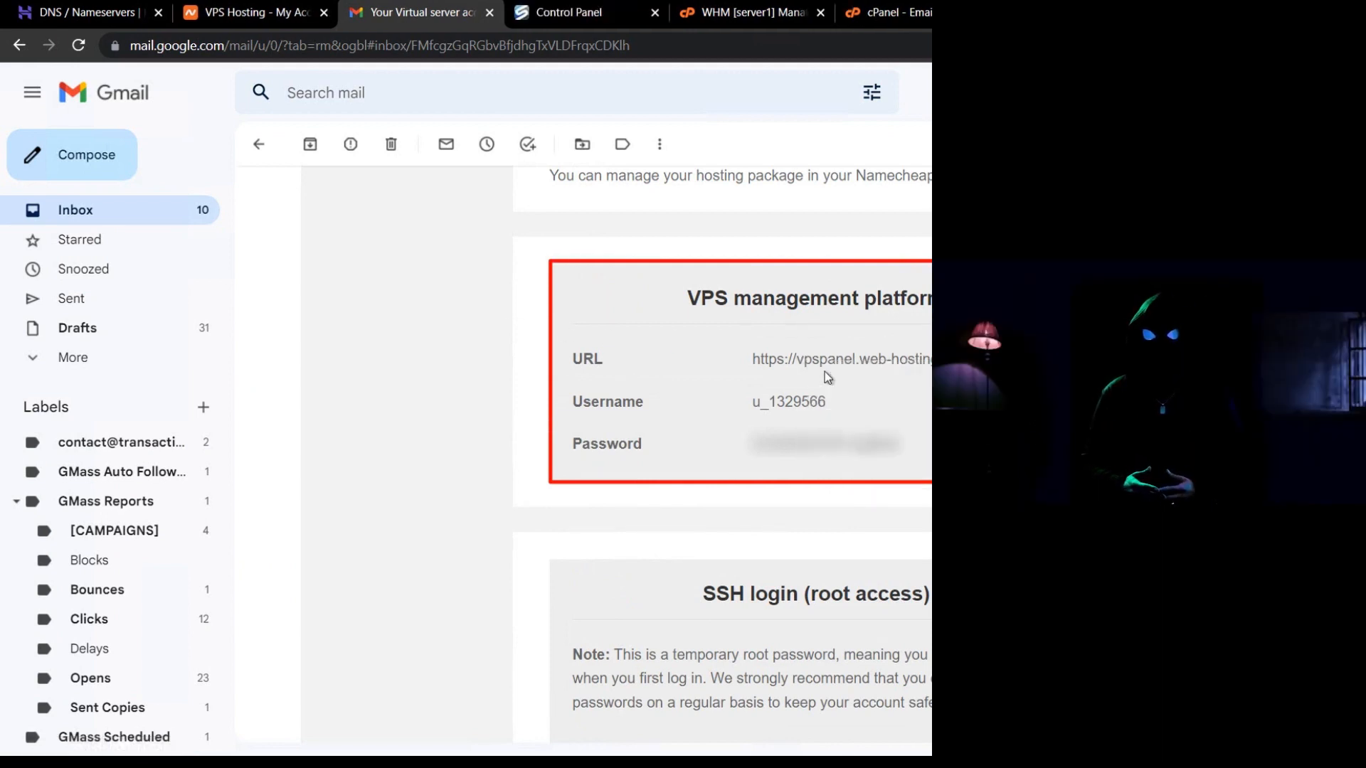
Copy the VPS panel username from the email into the login's Username field.
double_click(796, 402)
right_click(807, 407)
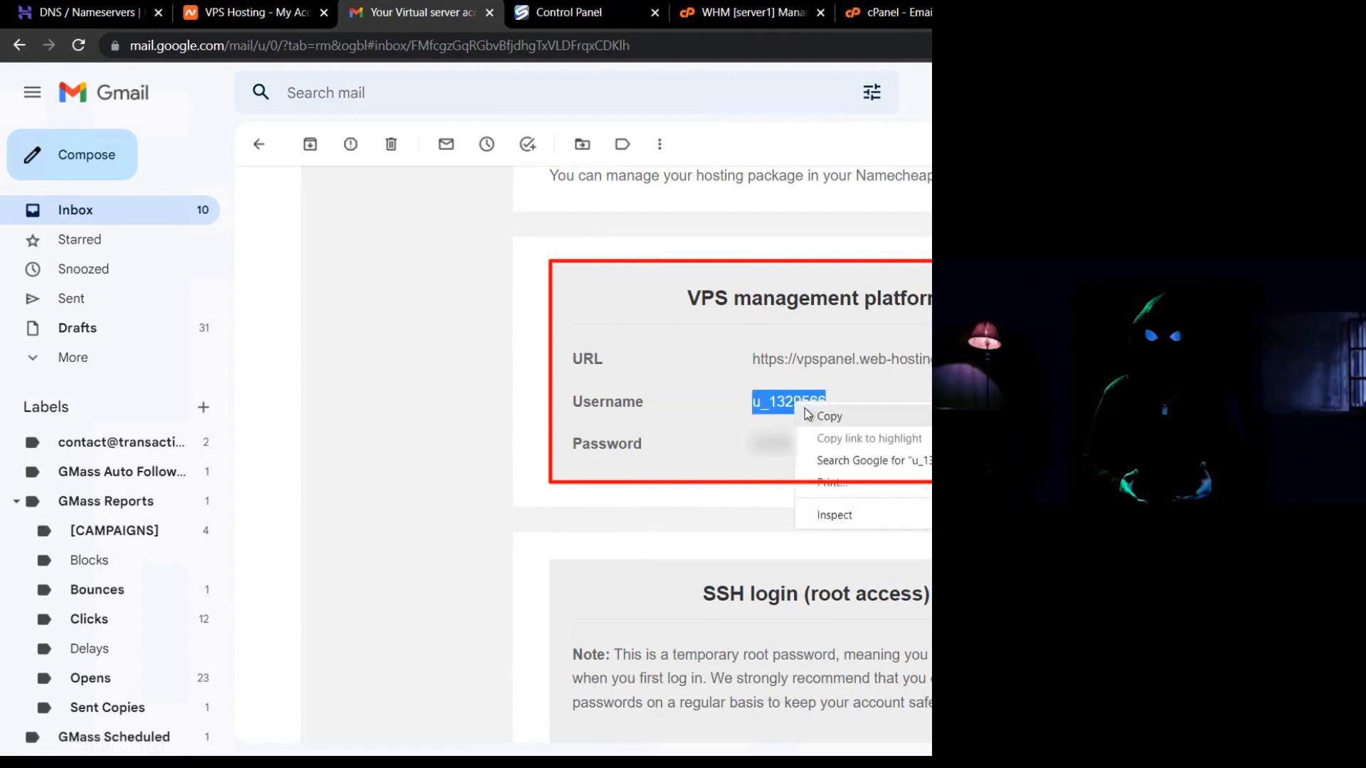
left_click(818, 416)
left_click(561, 12)
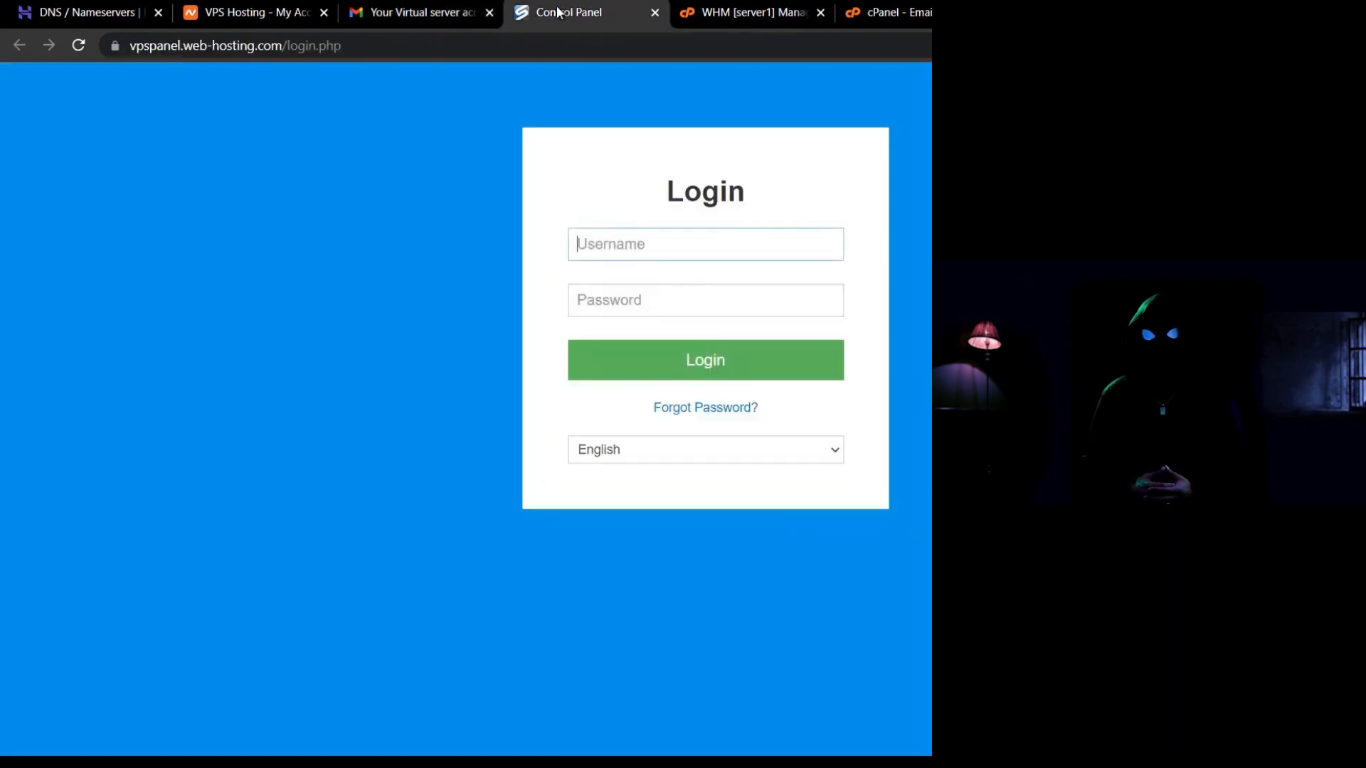
key("ctrl+v")
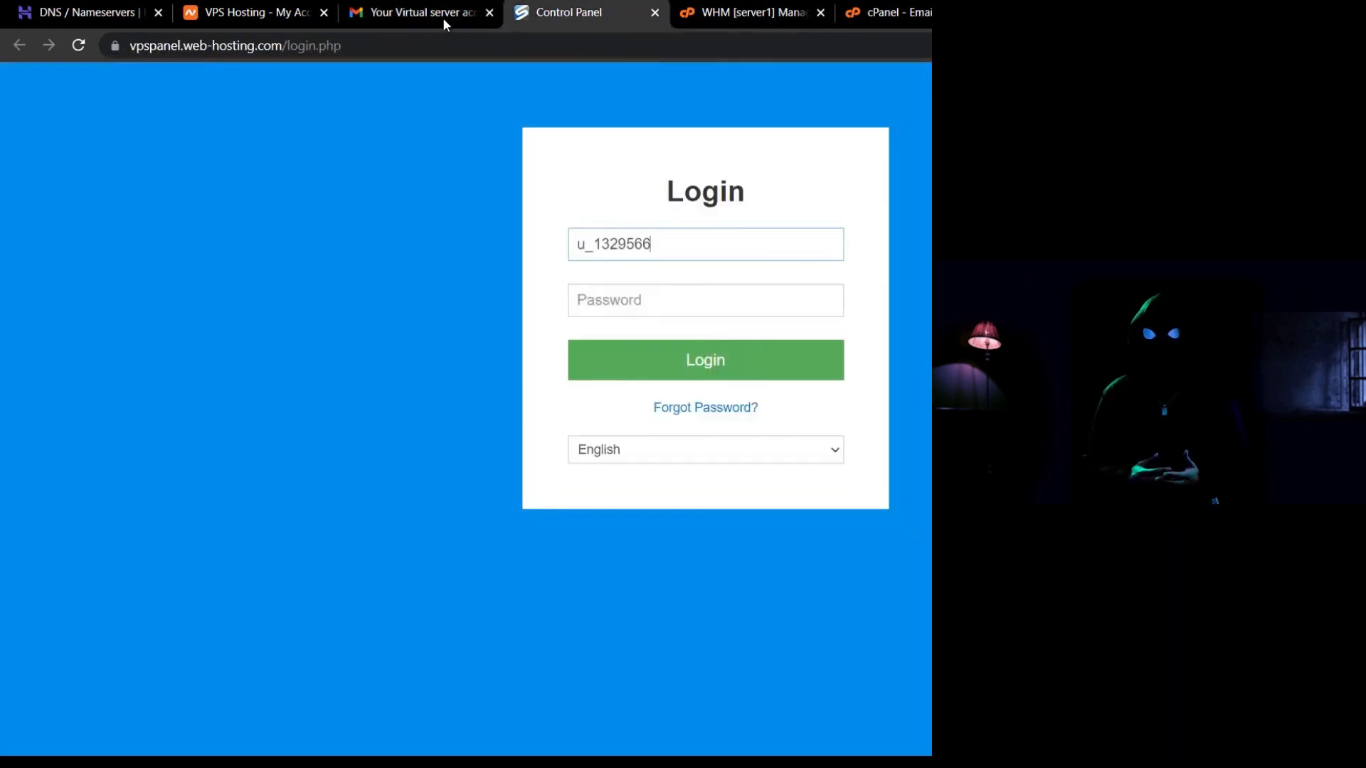
left_click(441, 15)
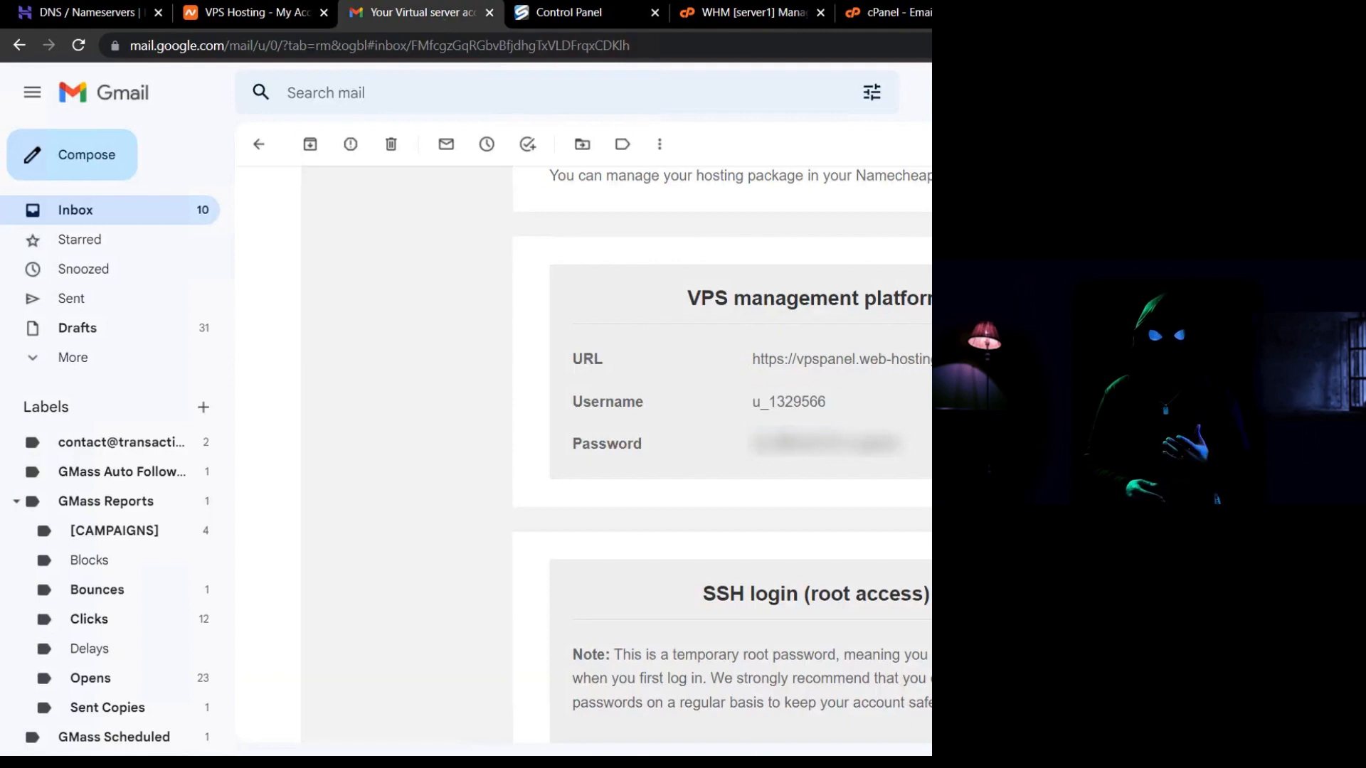
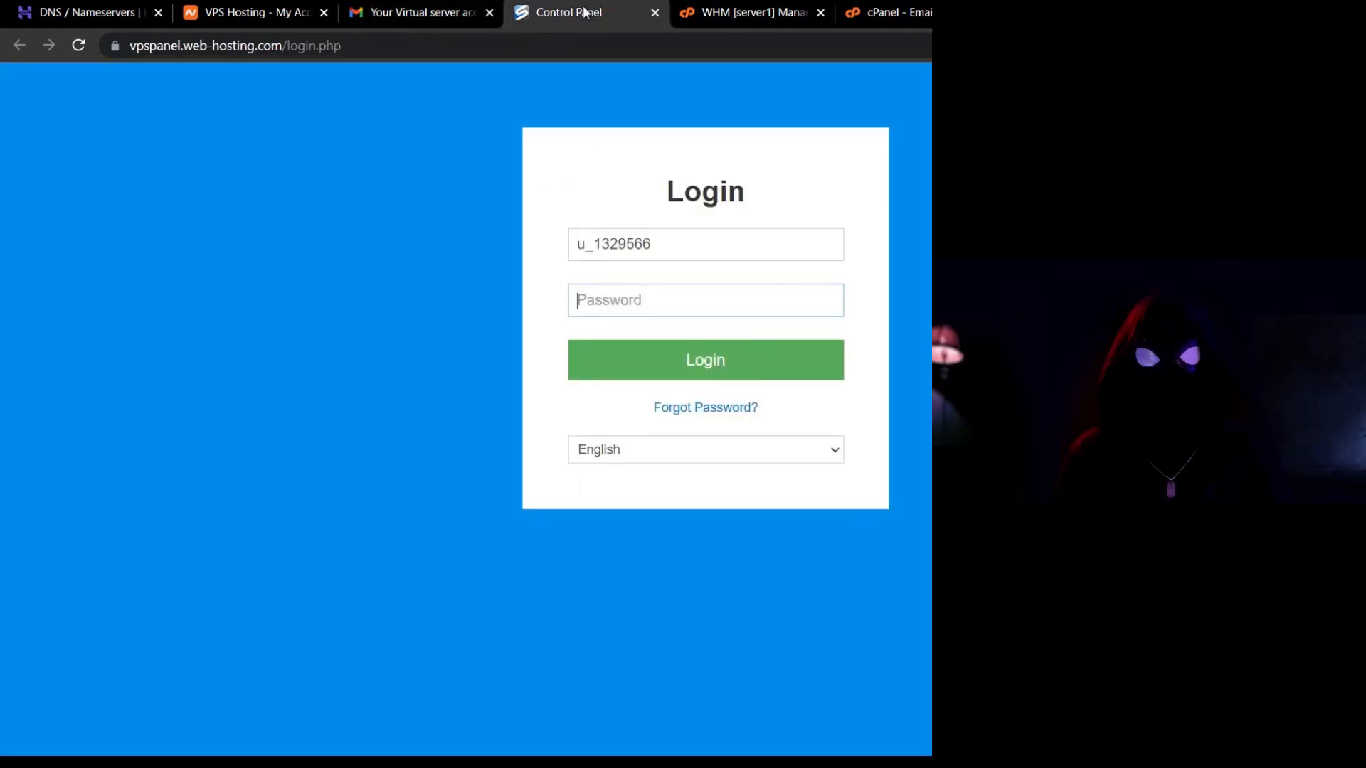
Log in with the account password and bring up the Network tab showing IPv4 199.192.31.218 and its reverse DNS.
key("ctrl+v")
left_click(683, 358)
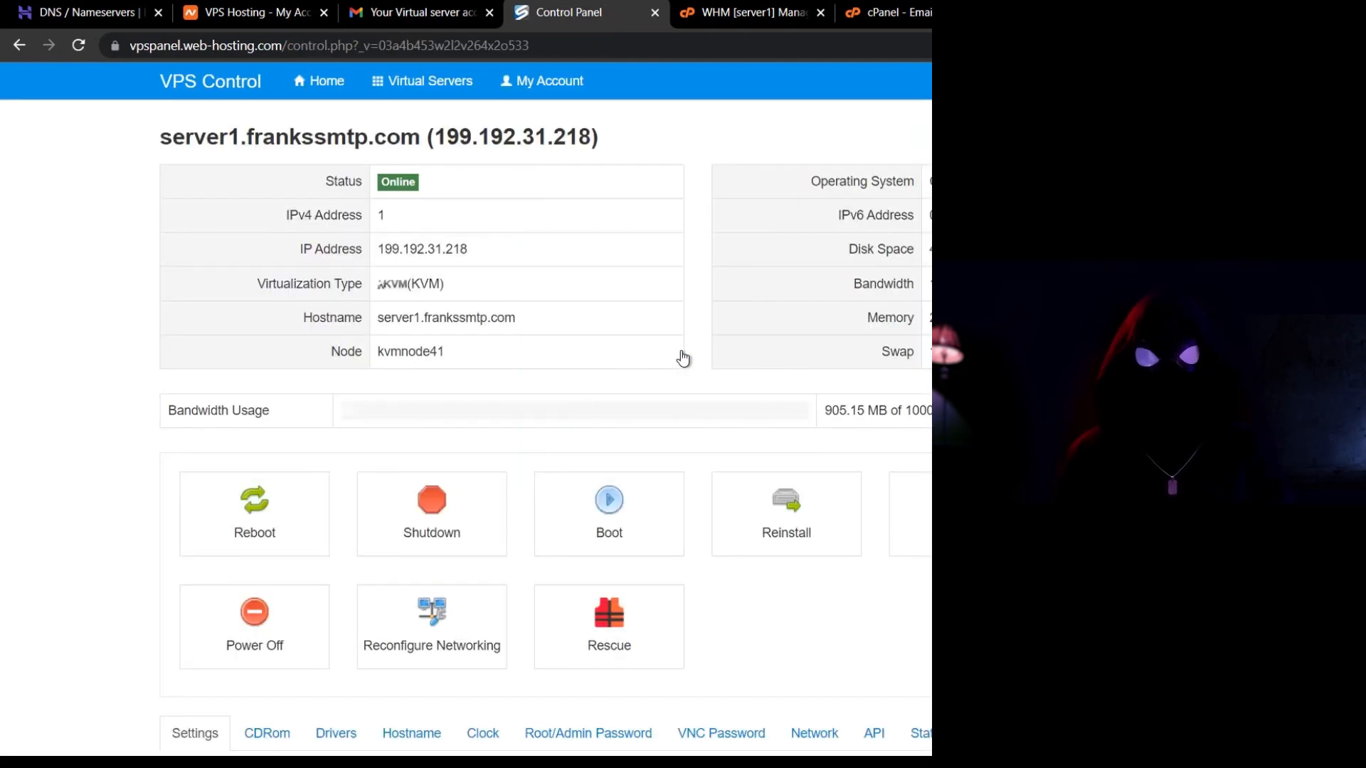
scroll(683, 358, "down", 5)
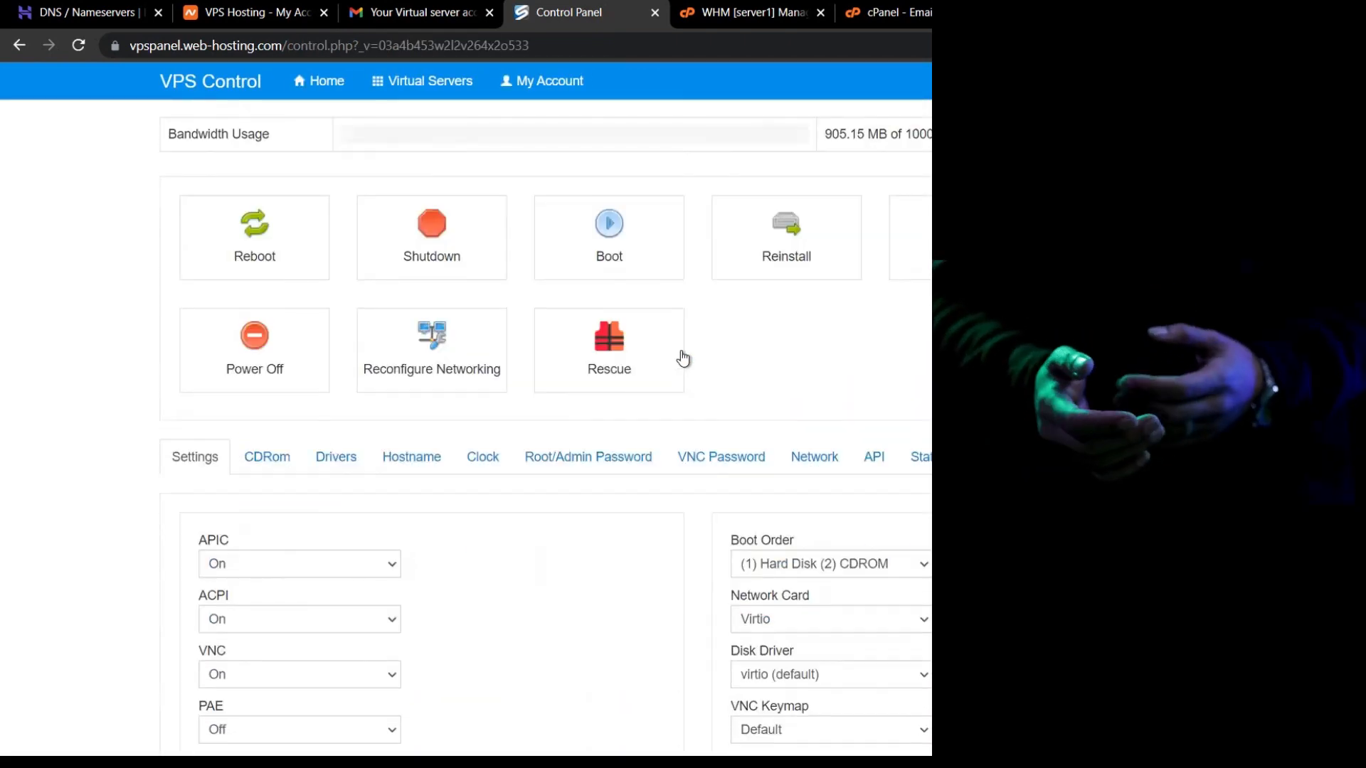
left_click(410, 365)
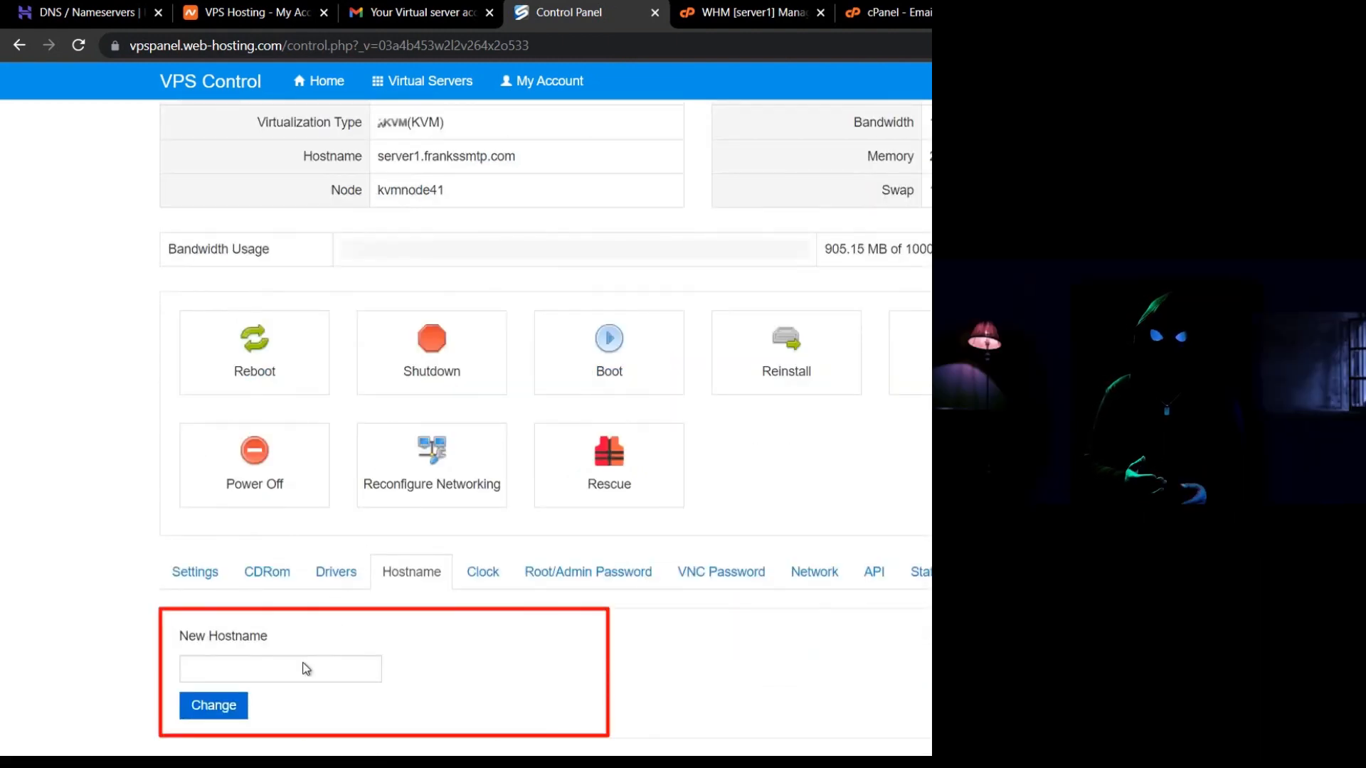
left_click(304, 662)
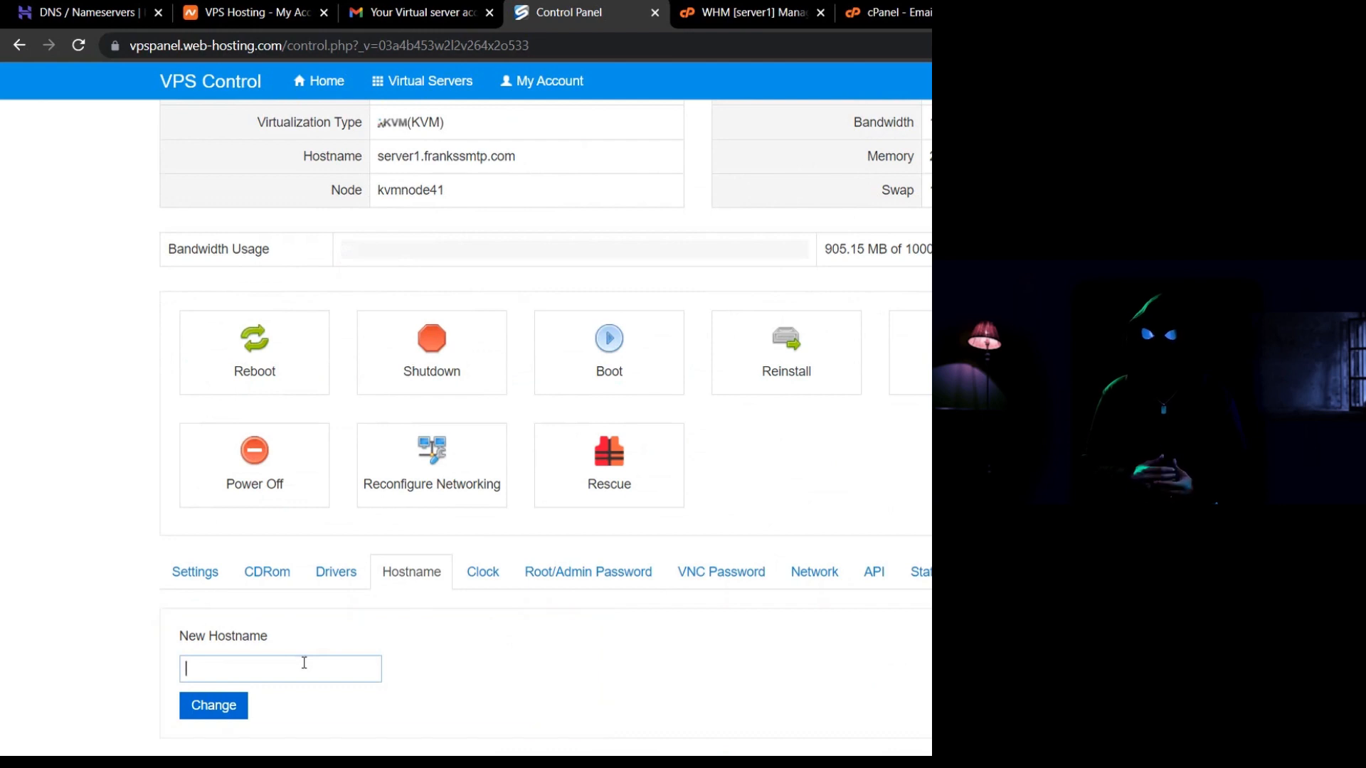
left_click(826, 574)
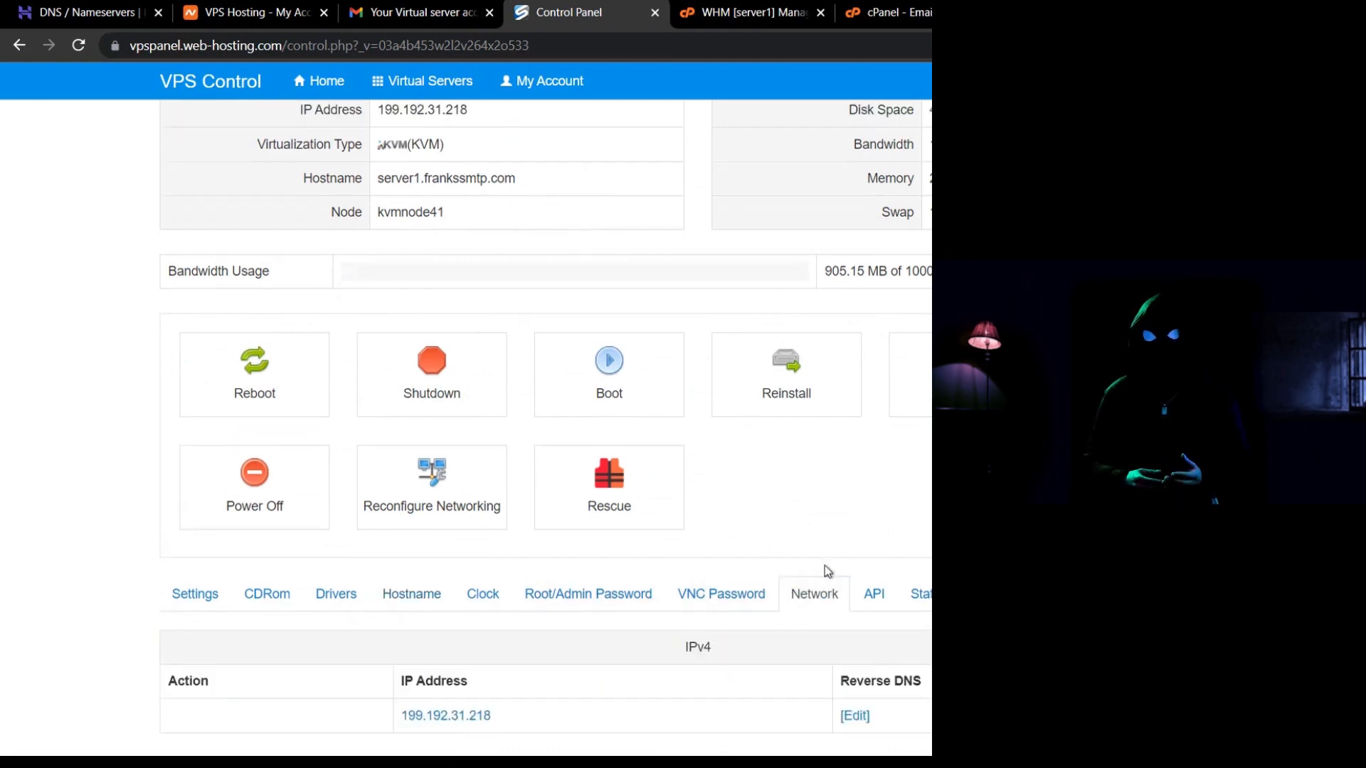
Set the reverse DNS for 199.192.31.218 to server1.frankssmtp.com, using the PTR value from Email Deliverability.
left_click(855, 716)
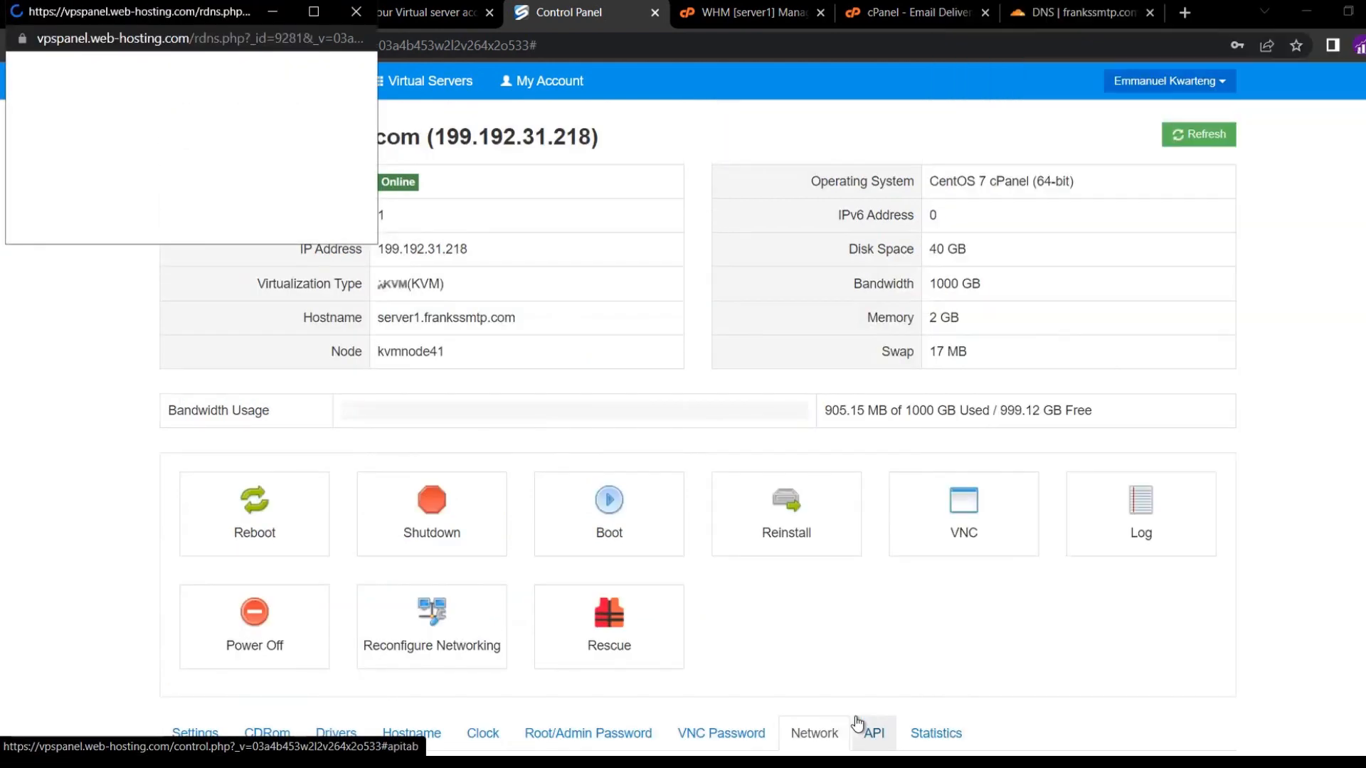
left_click(135, 99)
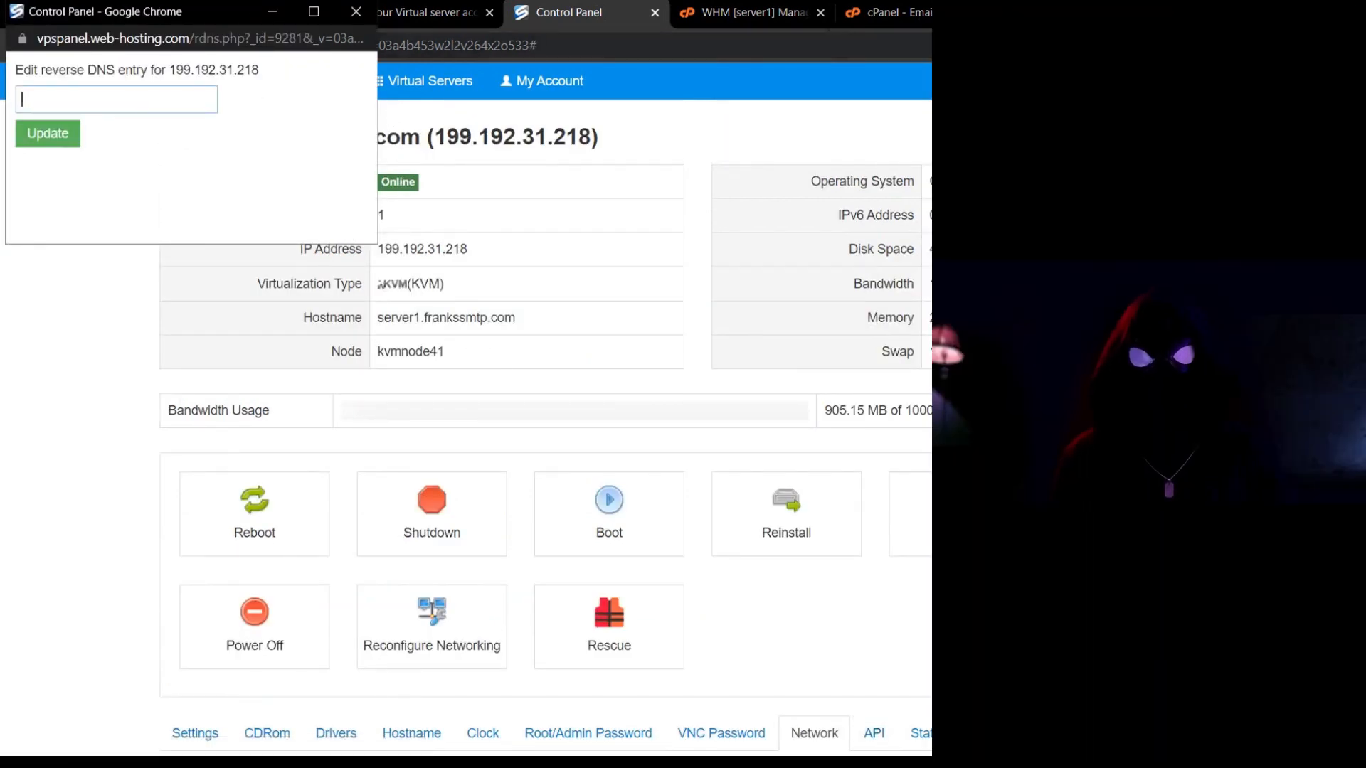
left_click(777, 22)
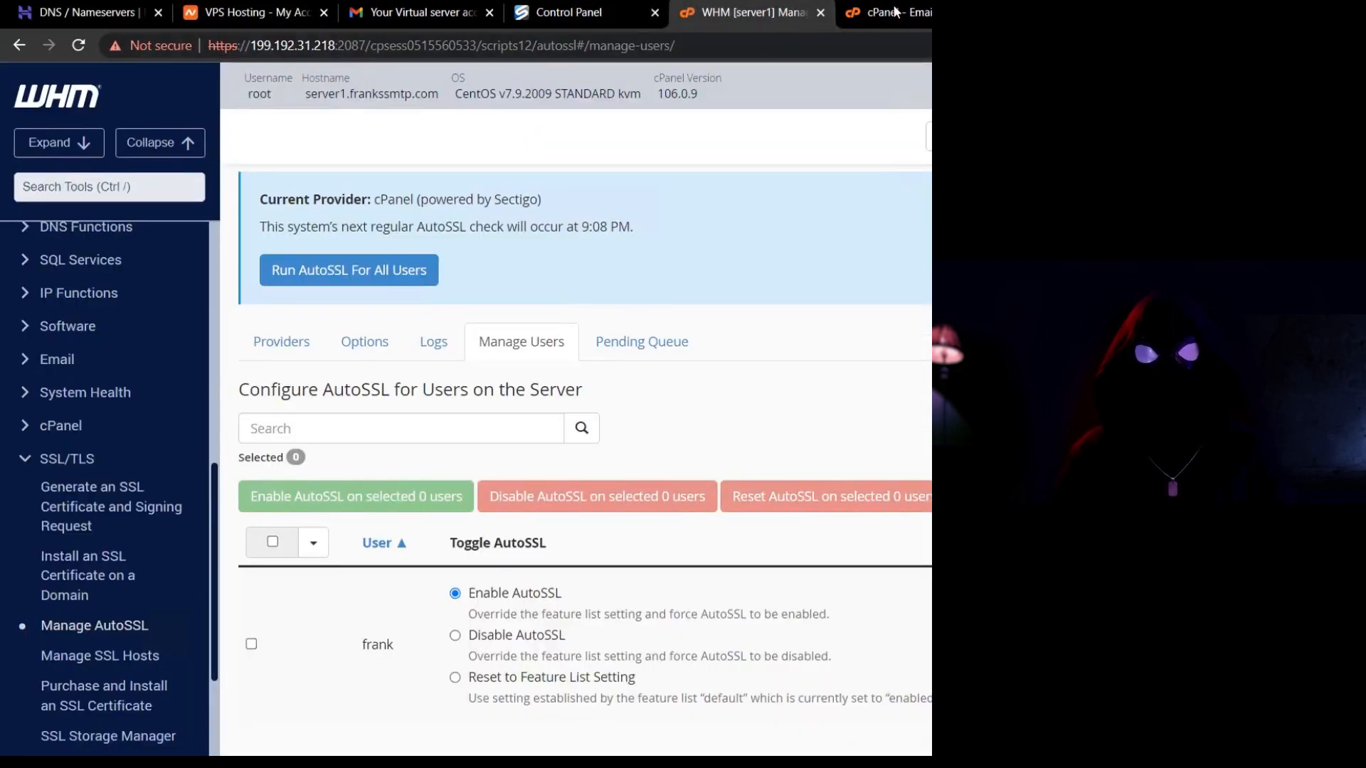
left_click(895, 12)
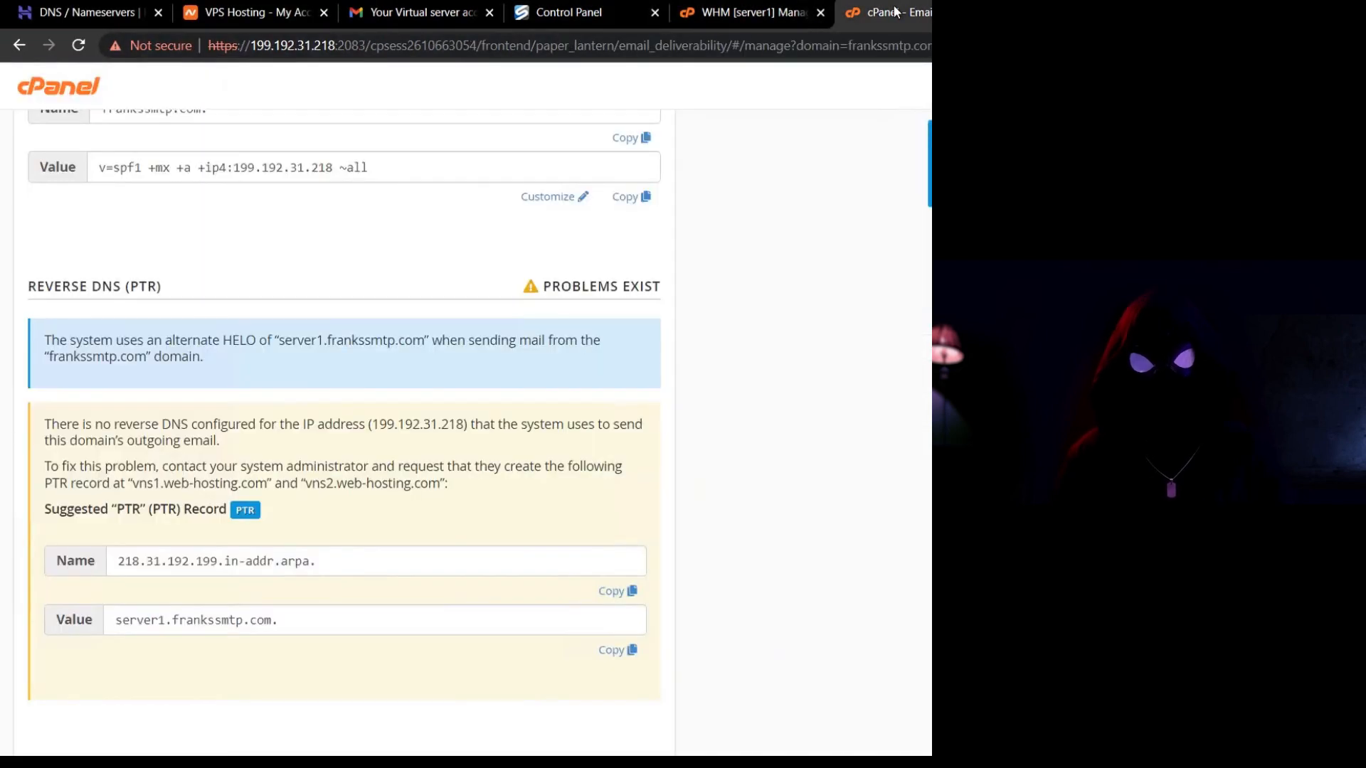
left_click(621, 651)
key("ctrl+c")
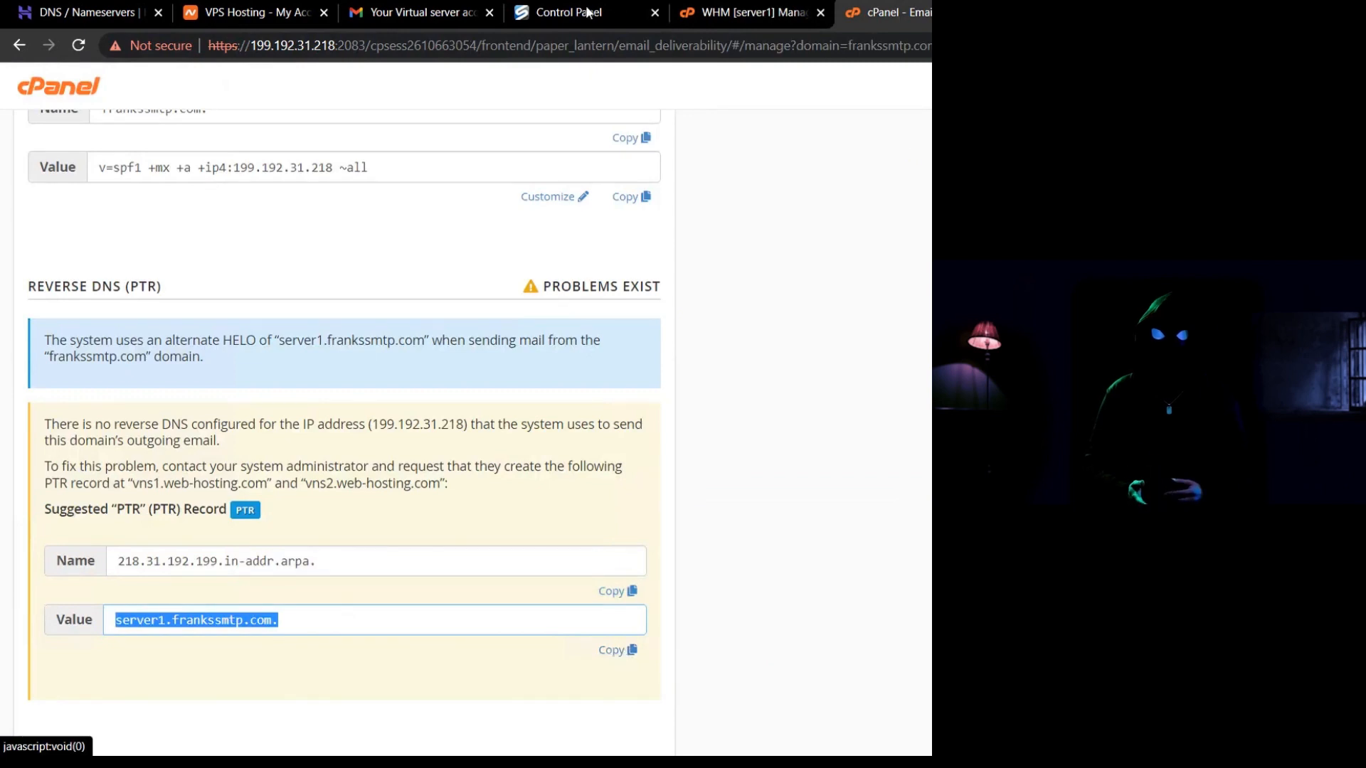
left_click(571, 14)
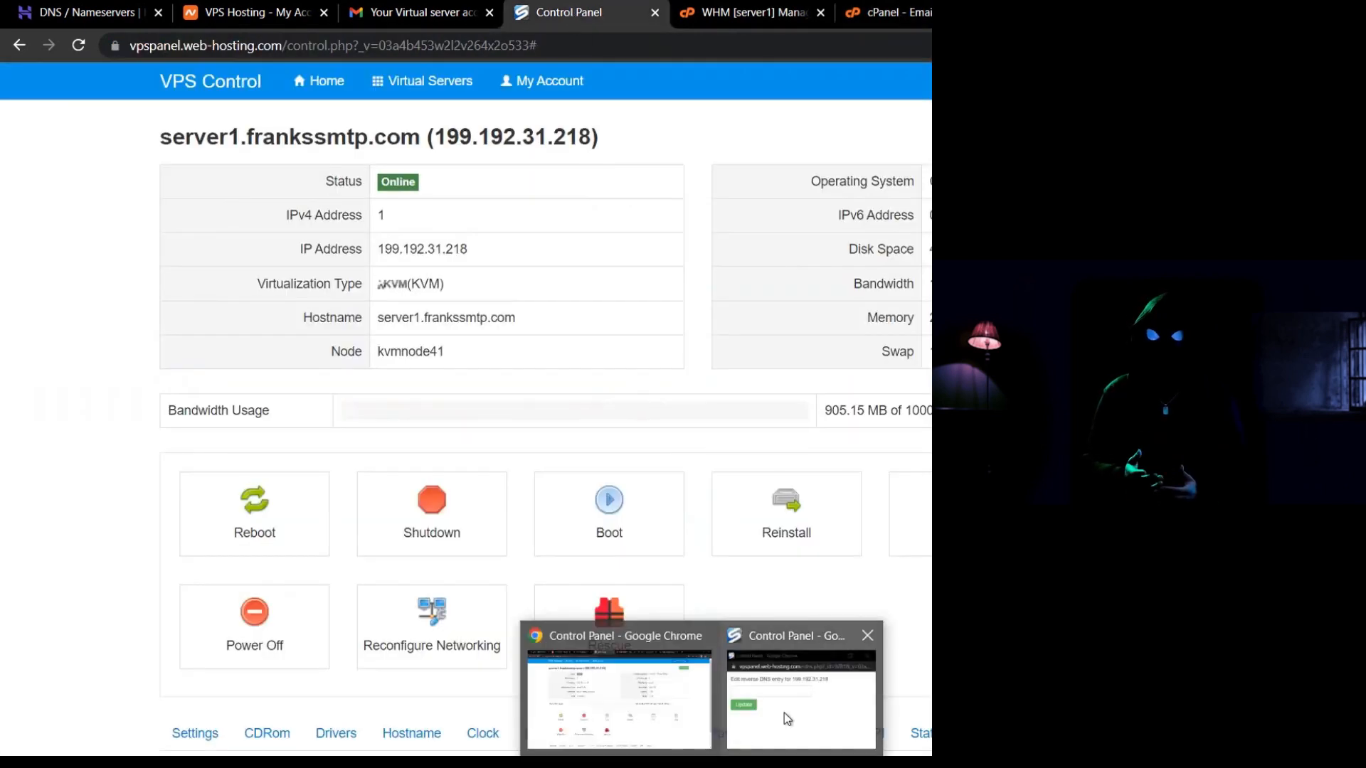
left_click(784, 713)
key("ctrl+v")
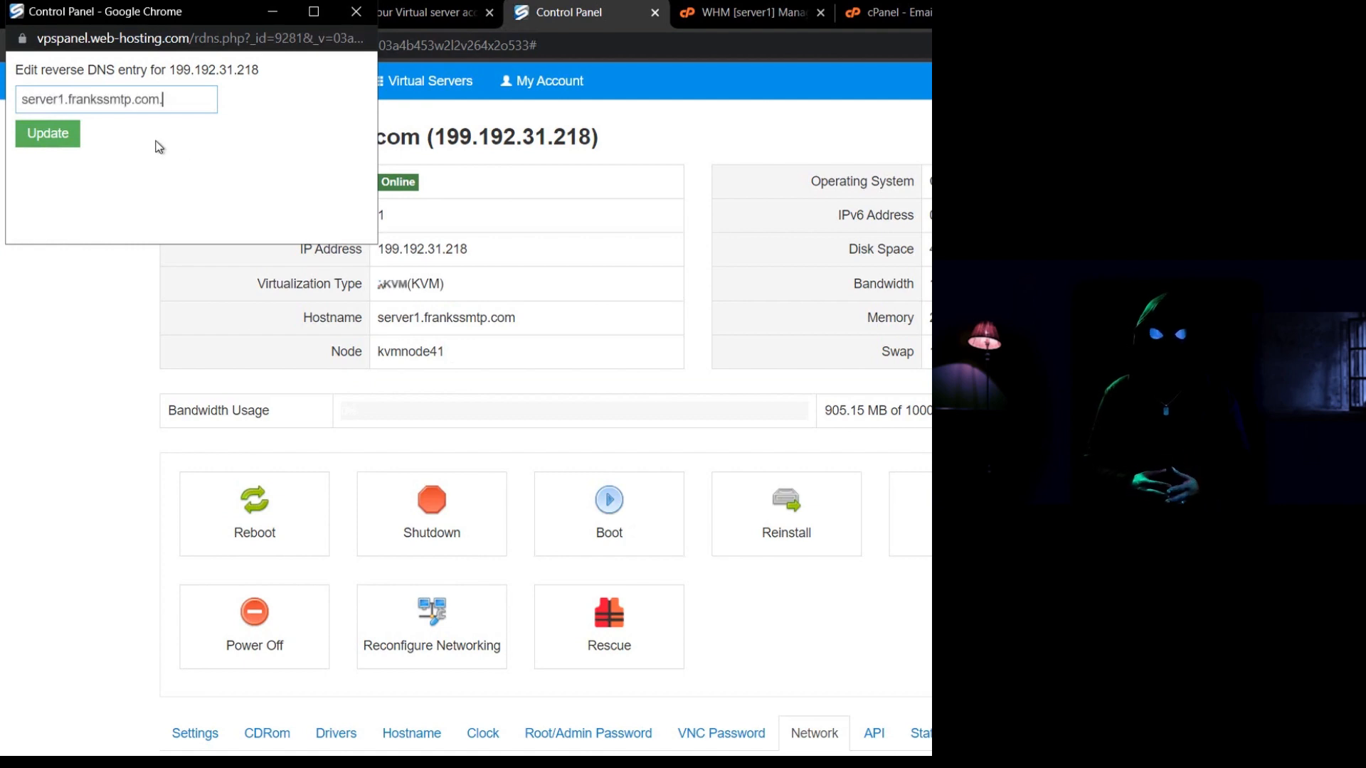
left_click(47, 133)
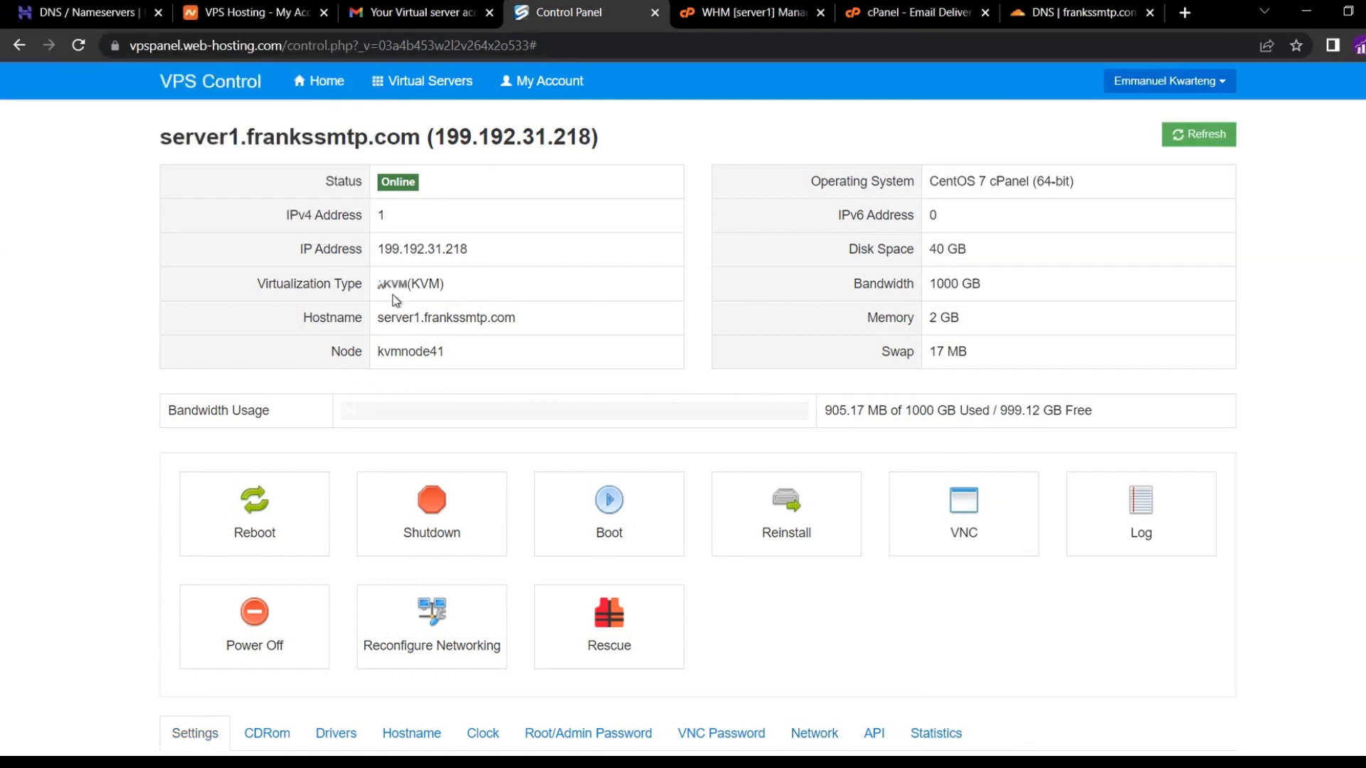
Confirm reverse DNS reads server1.frankssmtp.com, reboot the virtual server, and return to cPanel.
scroll(573, 347, "down", 3)
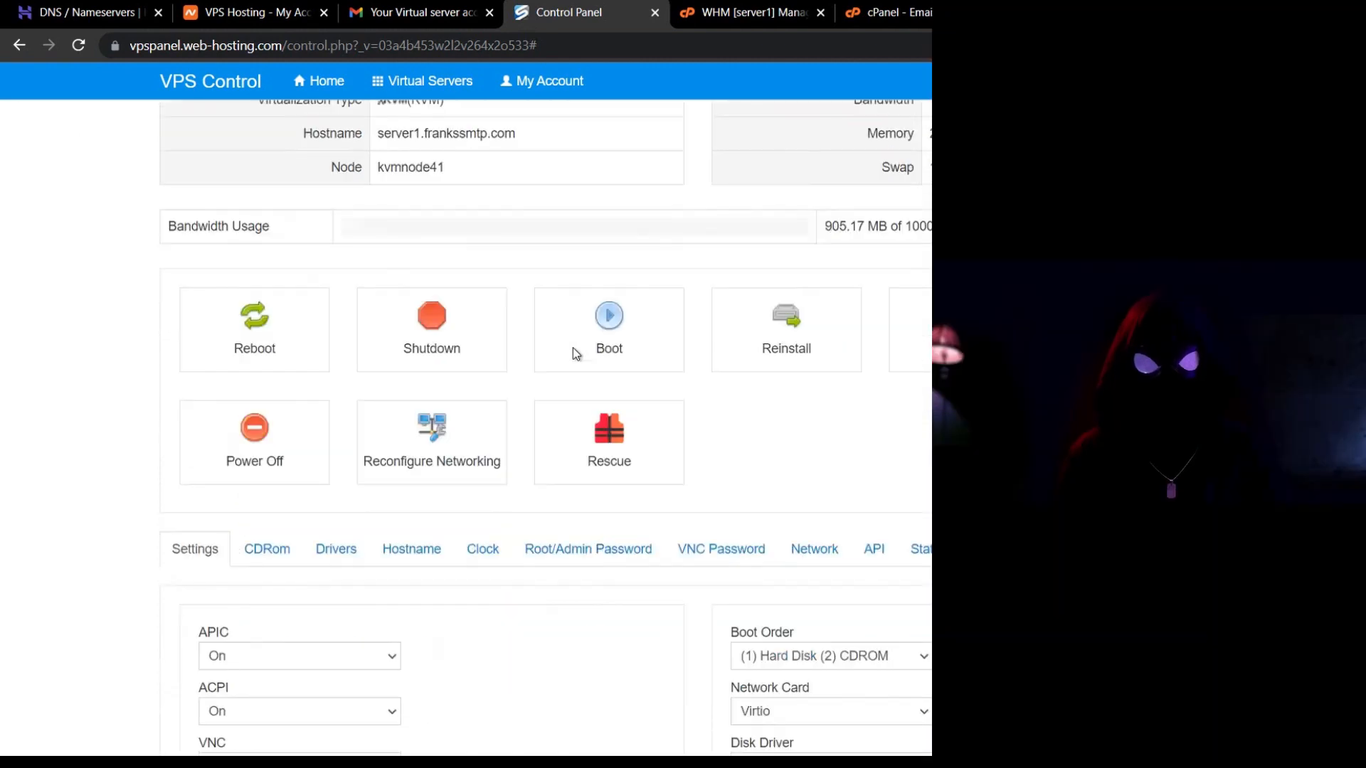
left_click(799, 545)
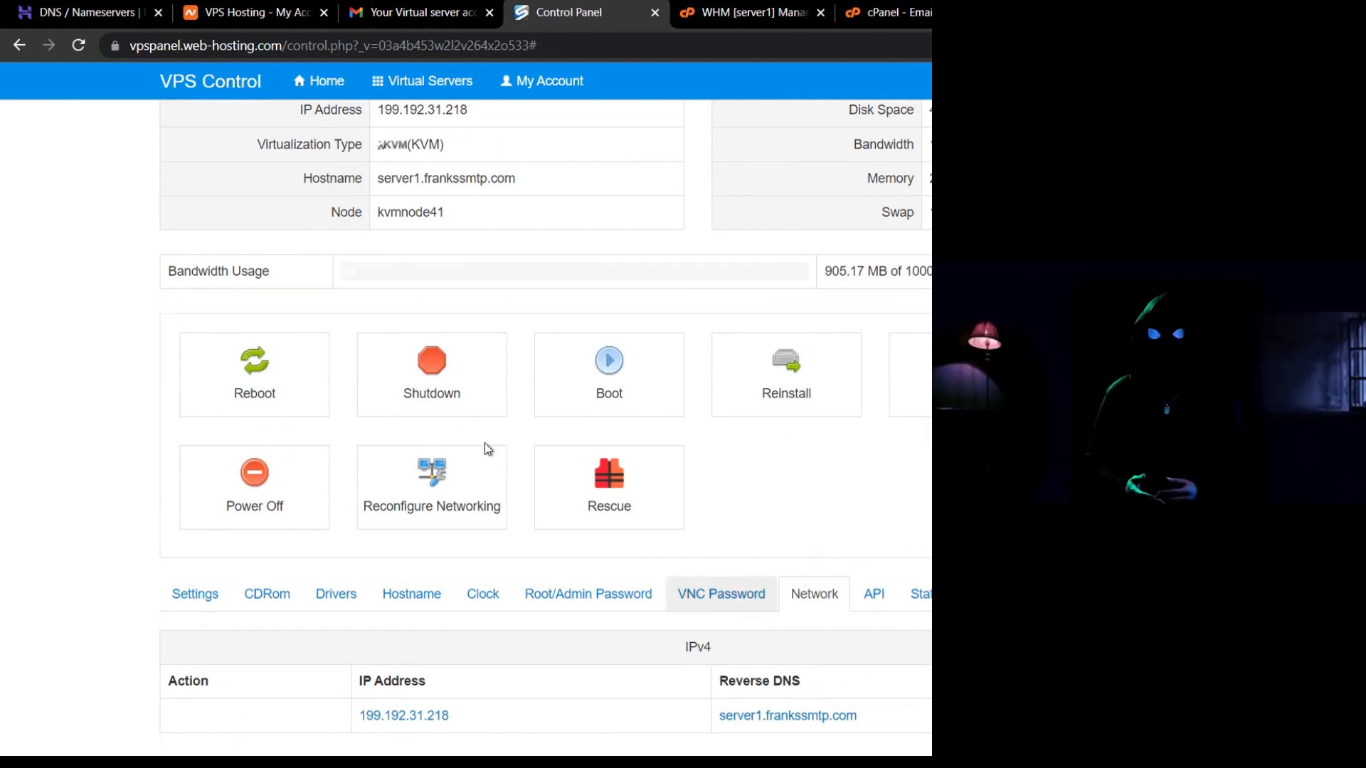
left_click(262, 382)
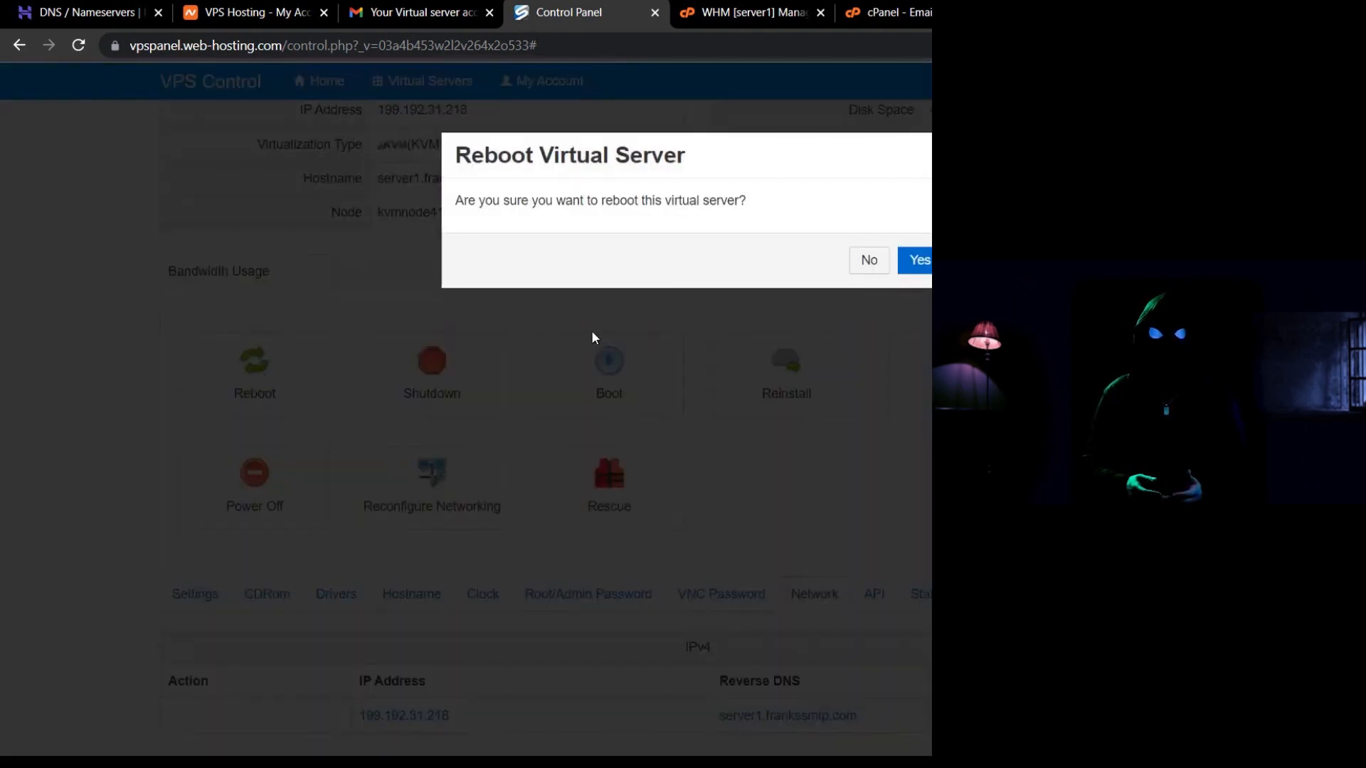
left_click(924, 263)
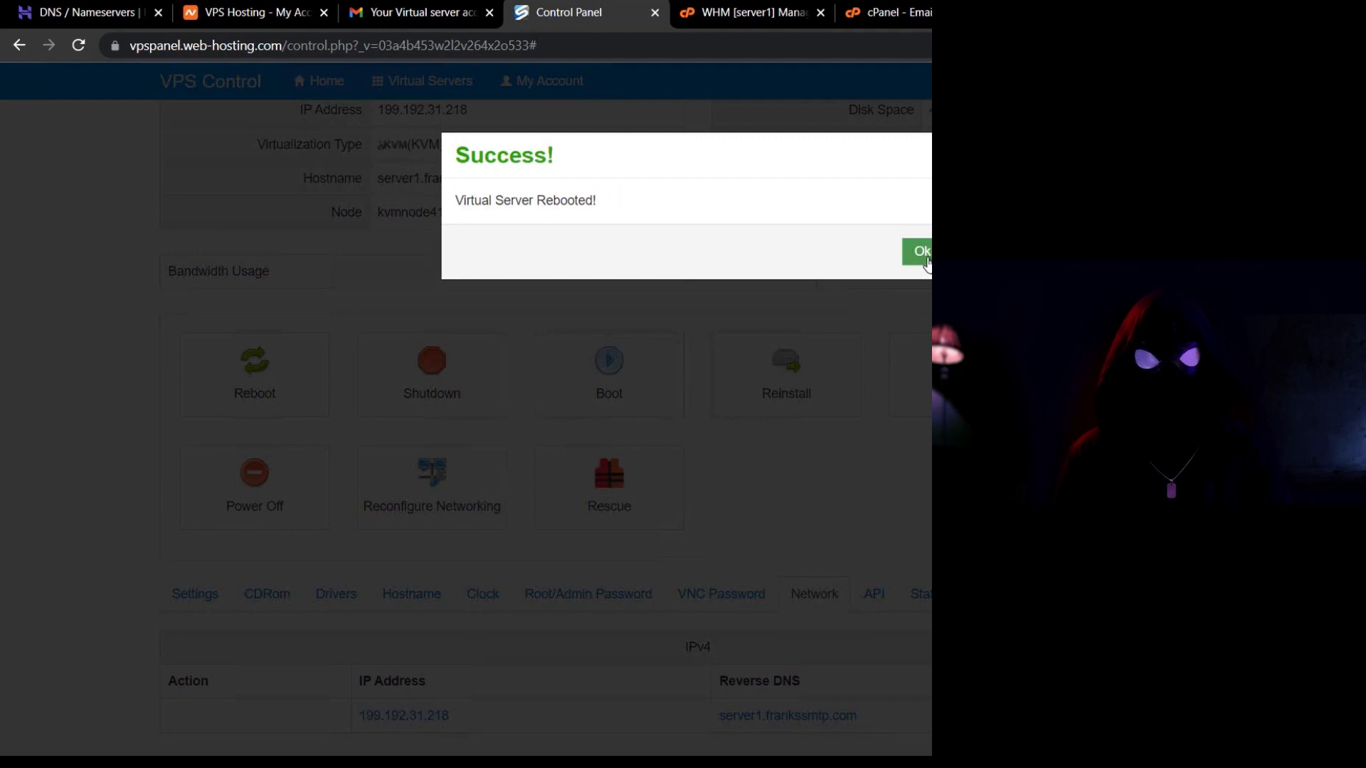
left_click(922, 254)
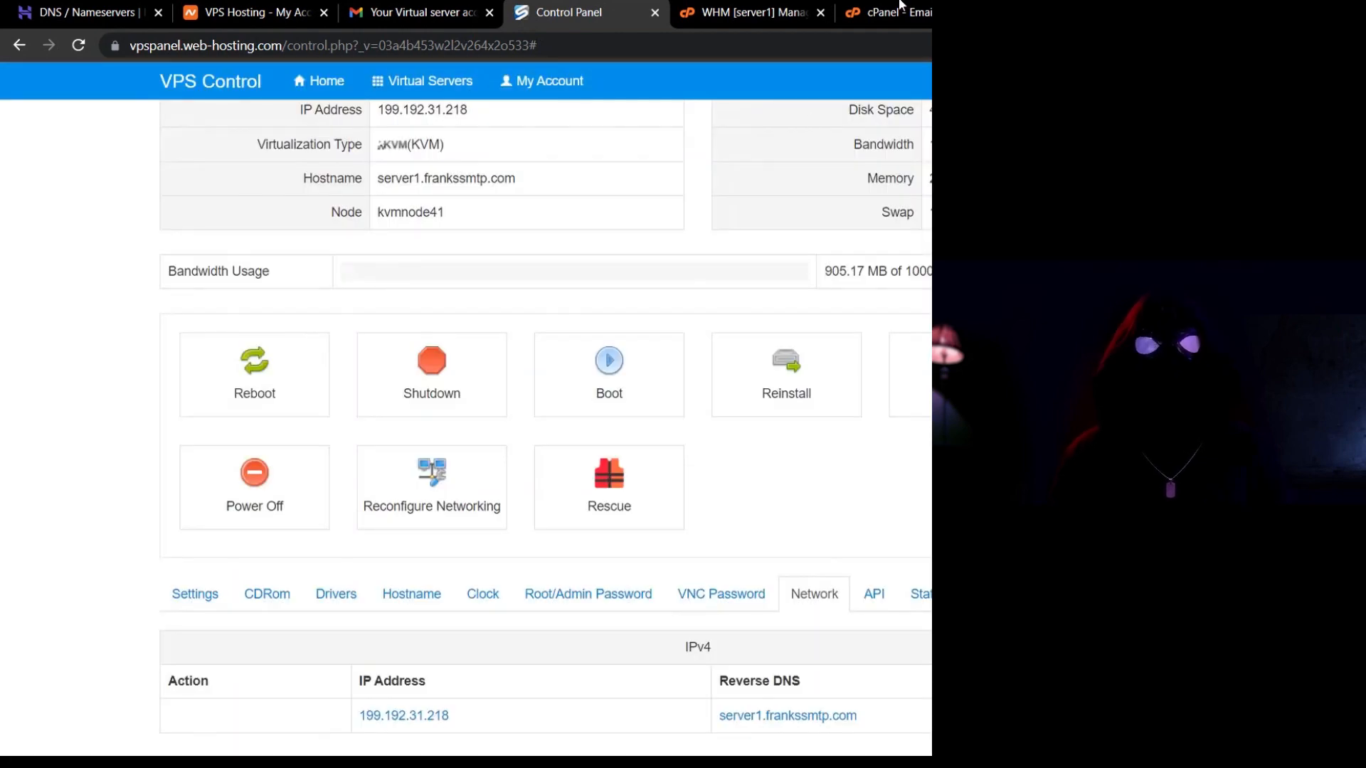
left_click(896, 14)
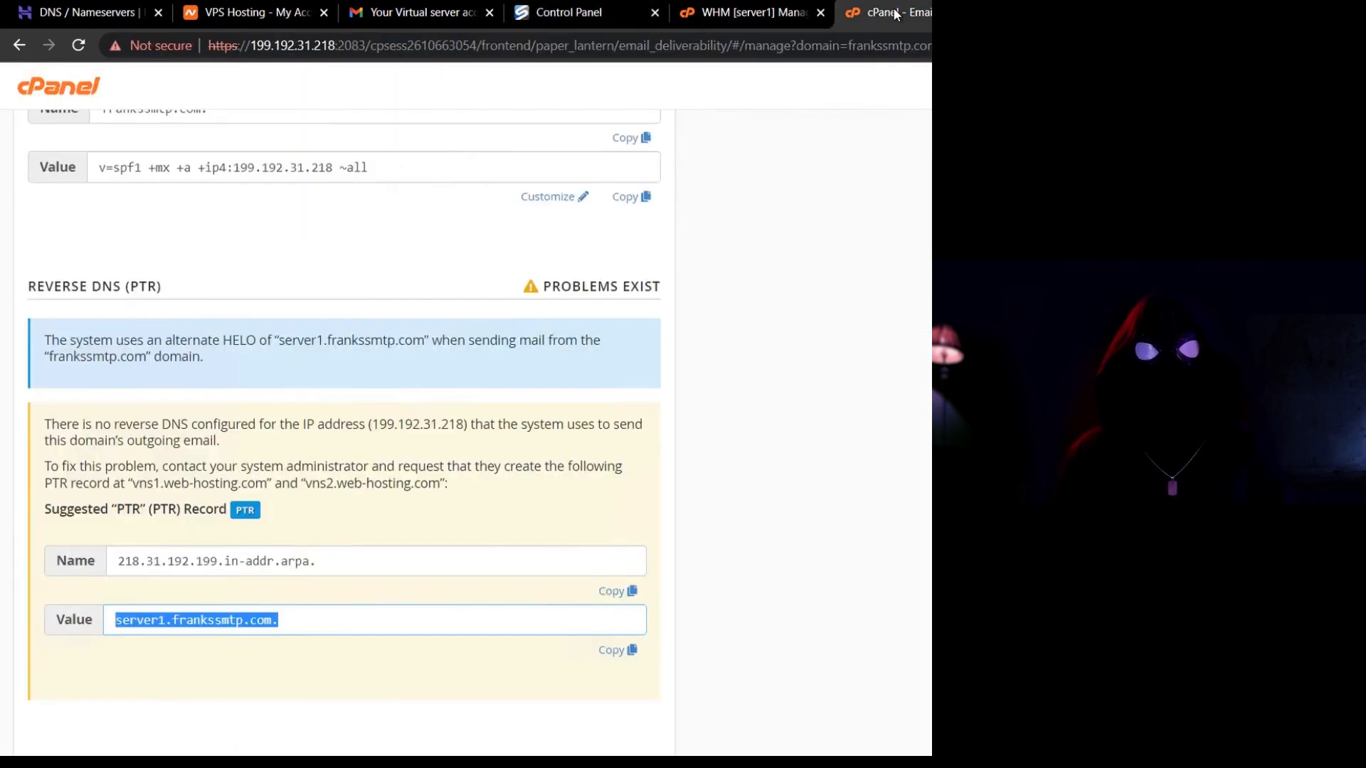
Reload Email Deliverability to confirm DKIM, SPF and Reverse DNS (PTR) all show VALID, then go to cPanel home.
left_click(80, 45)
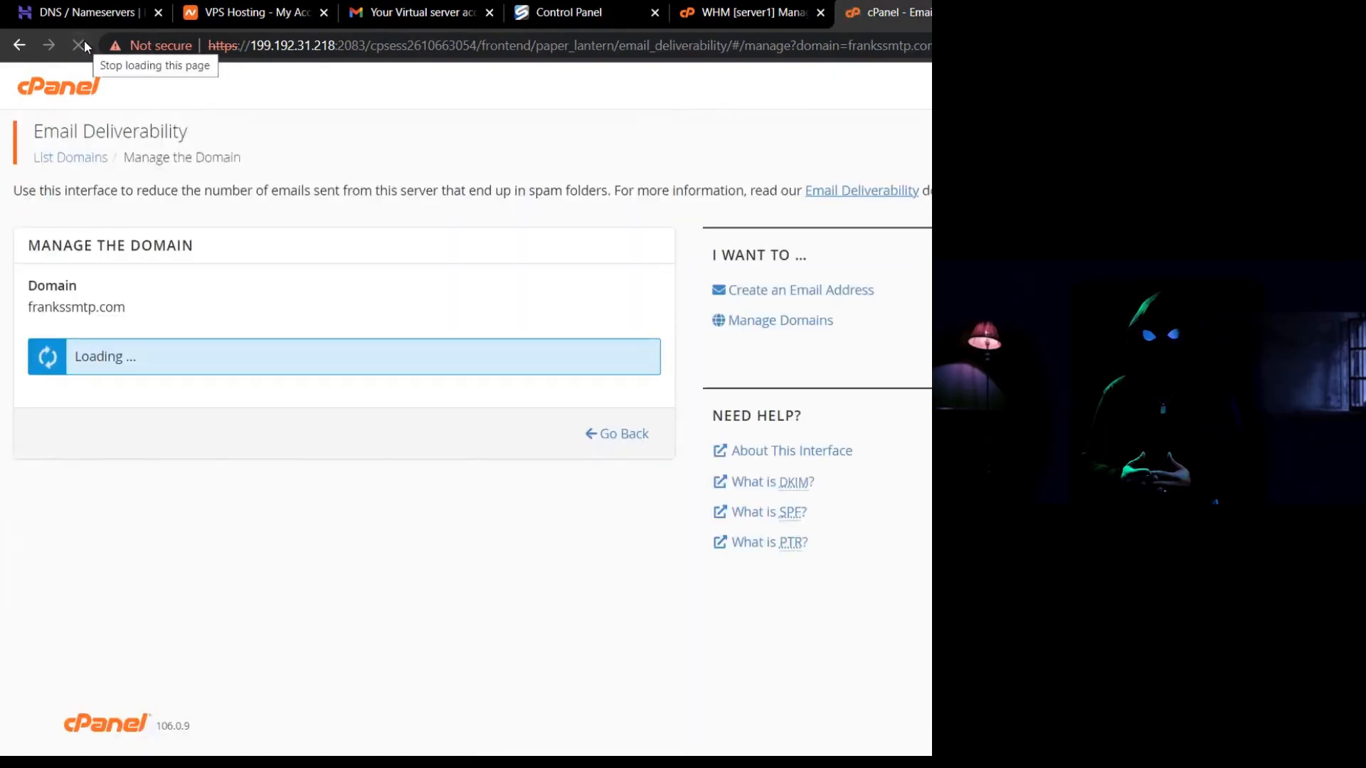
scroll(242, 446, "down", 3)
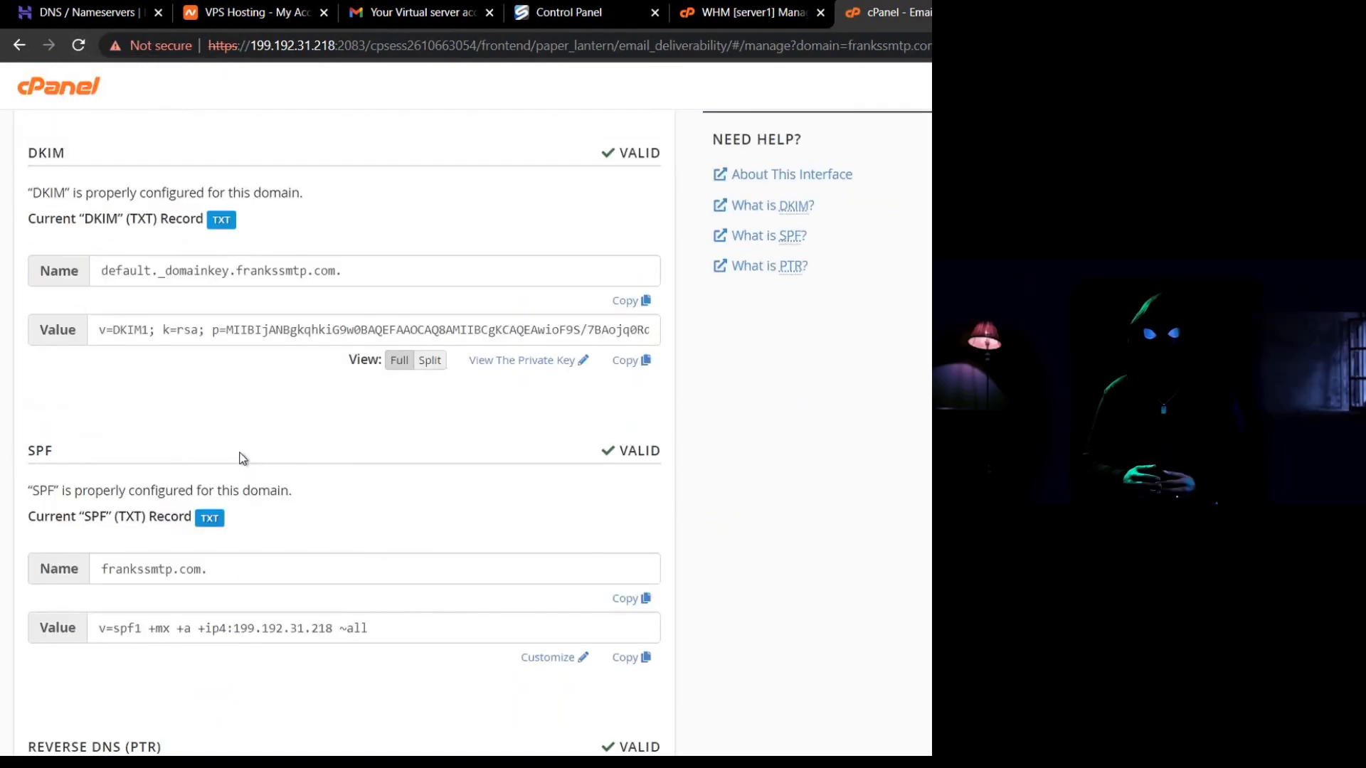
scroll(242, 457, "down", 4)
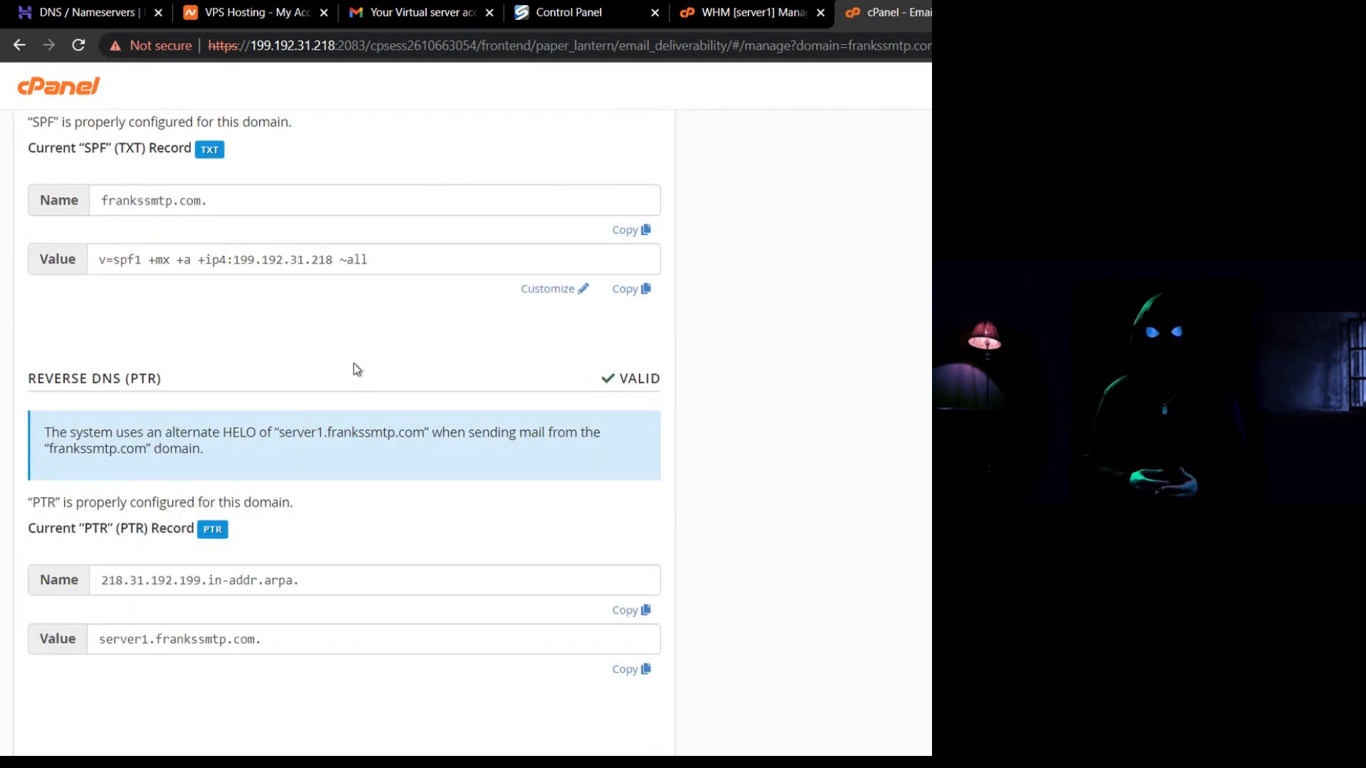
scroll(357, 369, "up", 7)
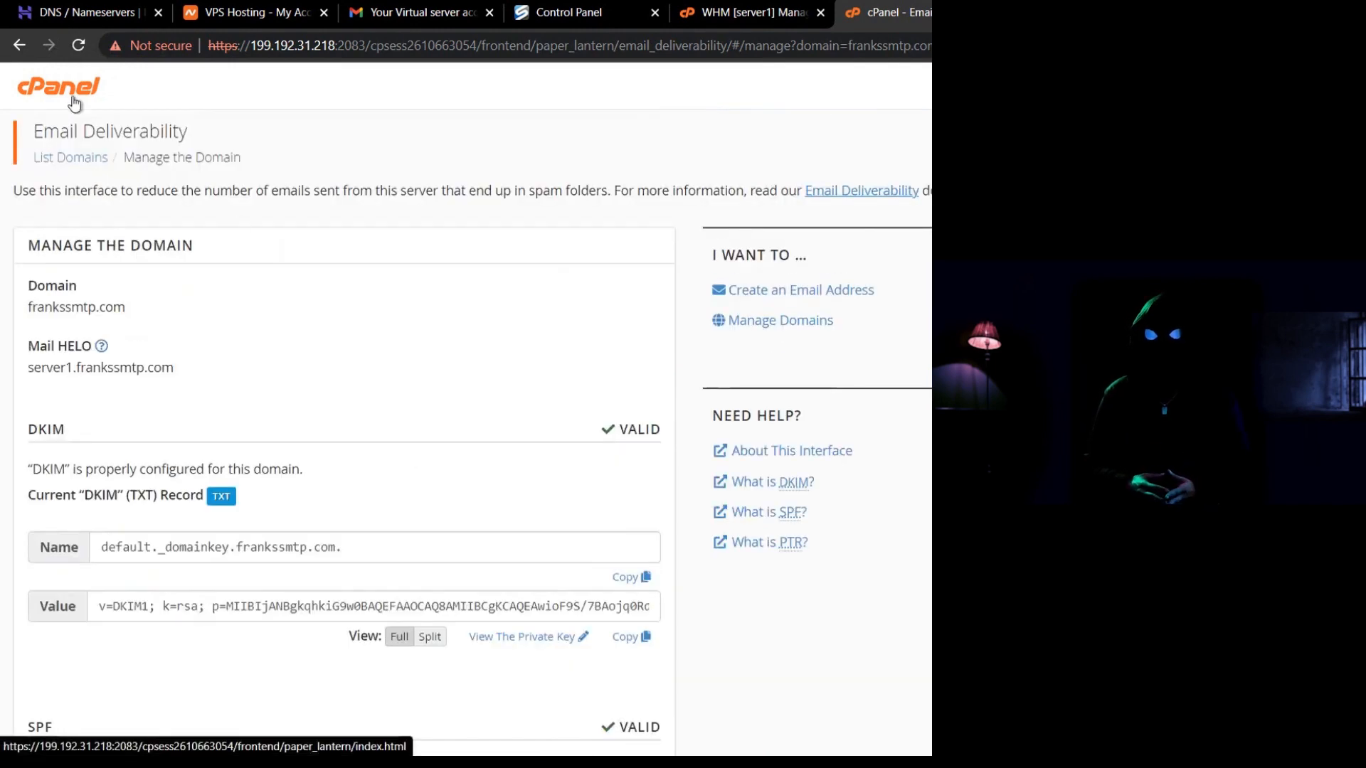
left_click(74, 99)
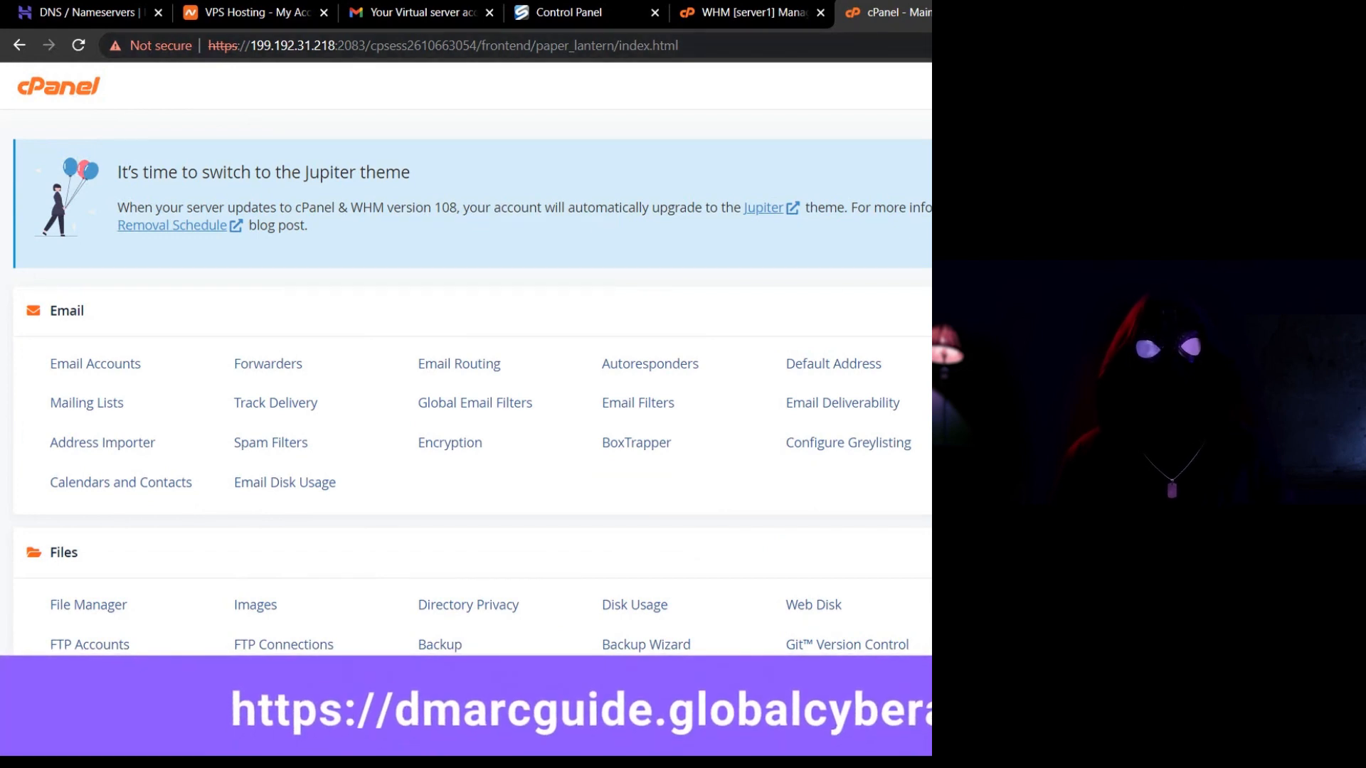
Load dmarcguide.globalcyberalliance.org in a new tab and submit frankssmtp.com for checking.
key("ctrl+t")
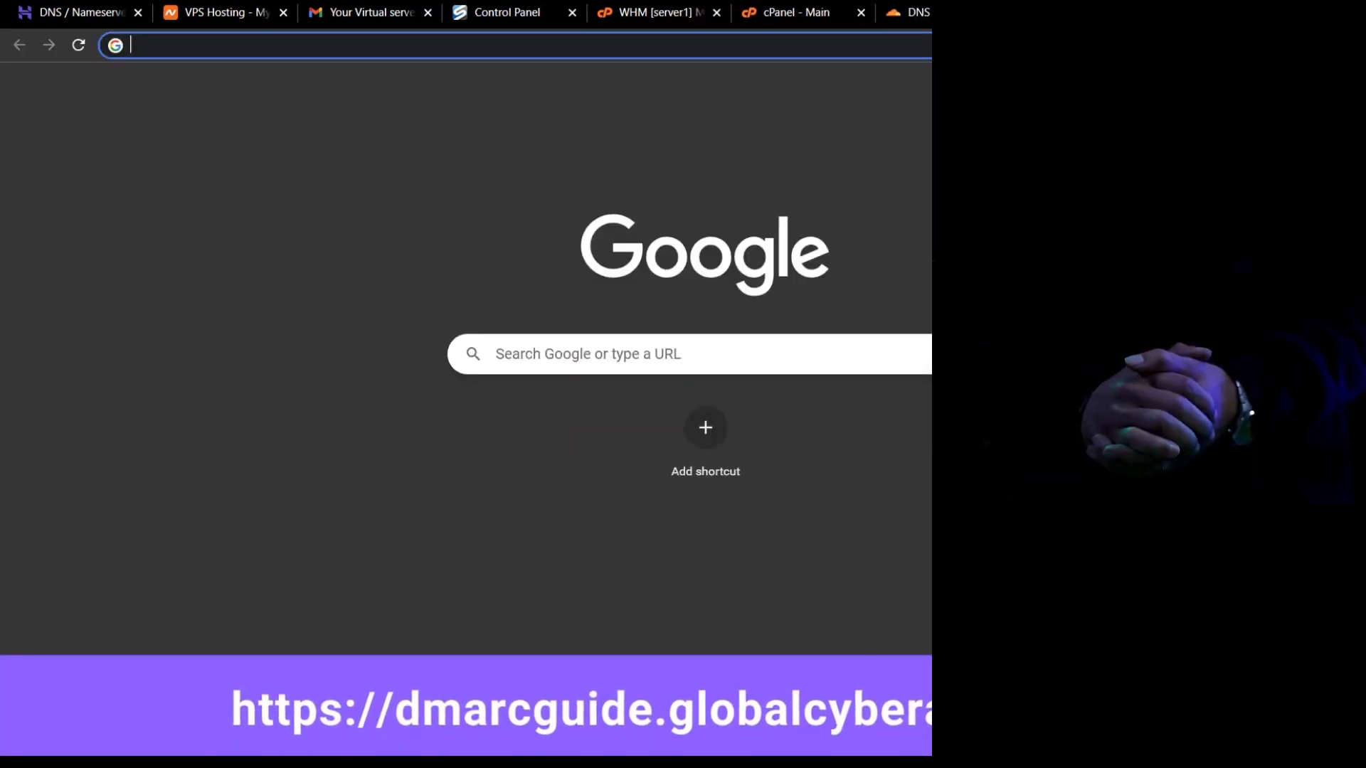
left_click(863, 43)
type("https://dmarcguide.globalcyberalliance.org/")
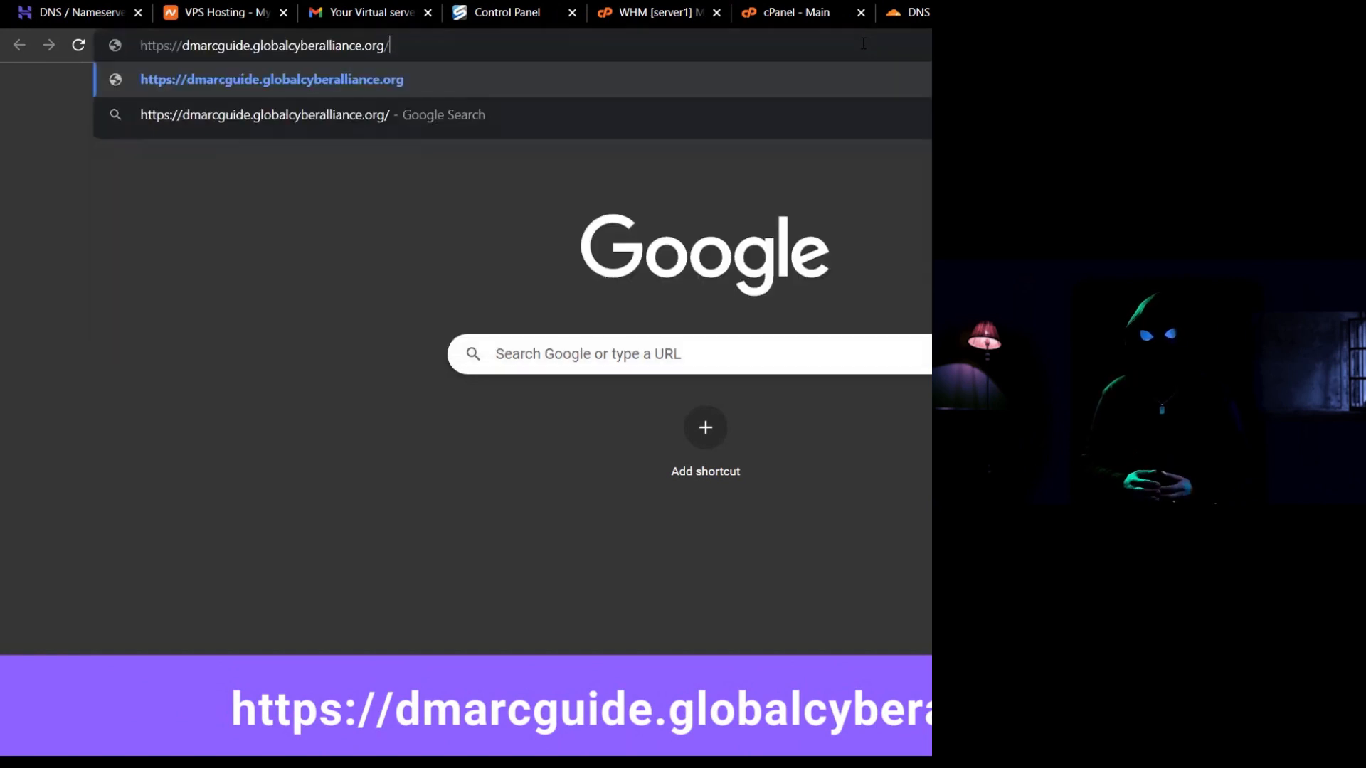
key("Return")
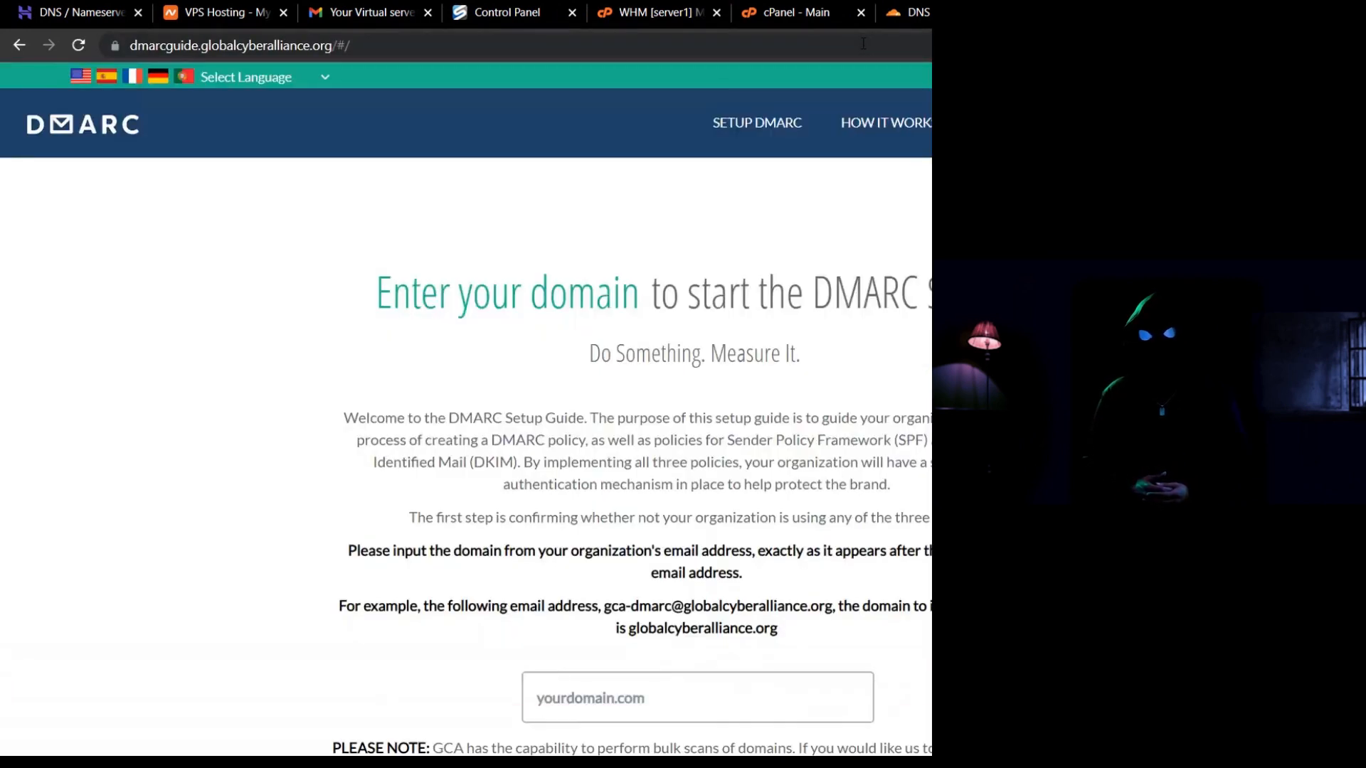
scroll(557, 368, "down", 3)
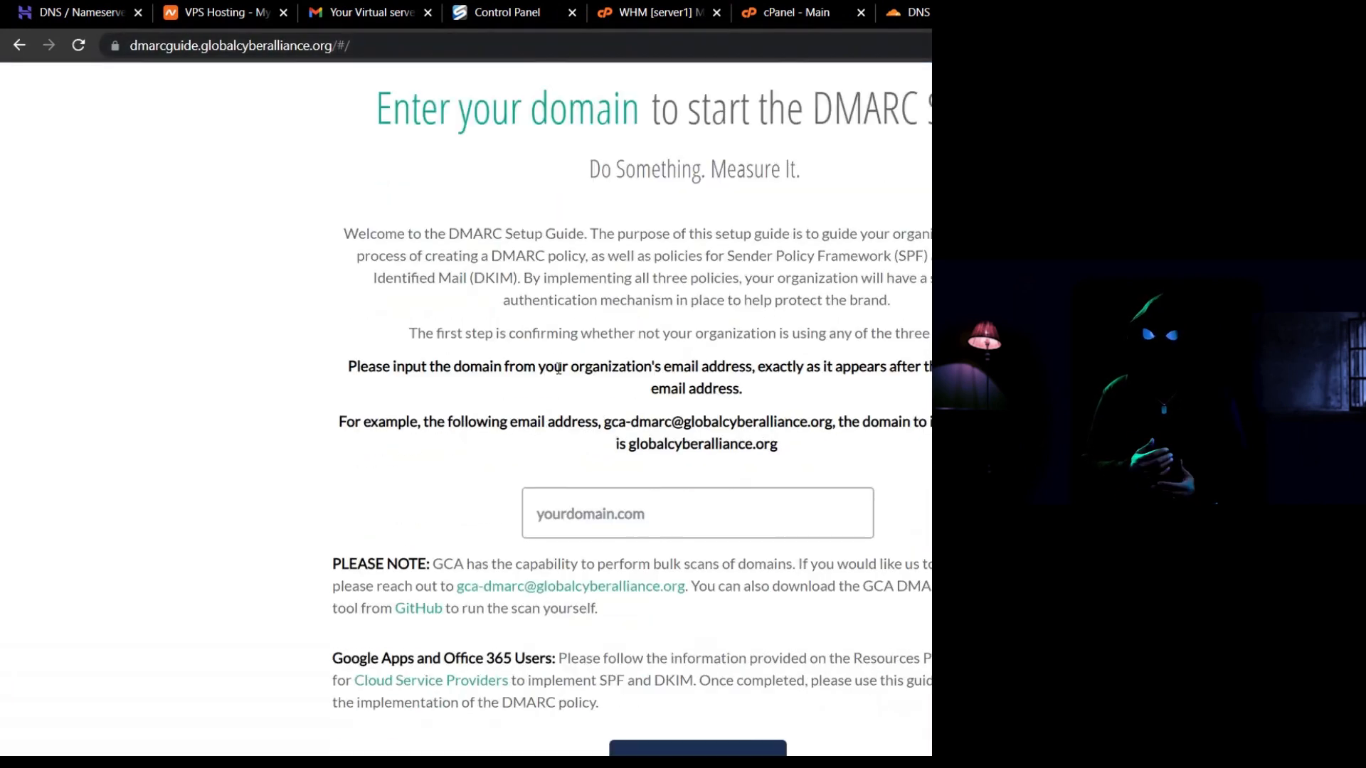
left_click(585, 498)
type("frankssmtp.com")
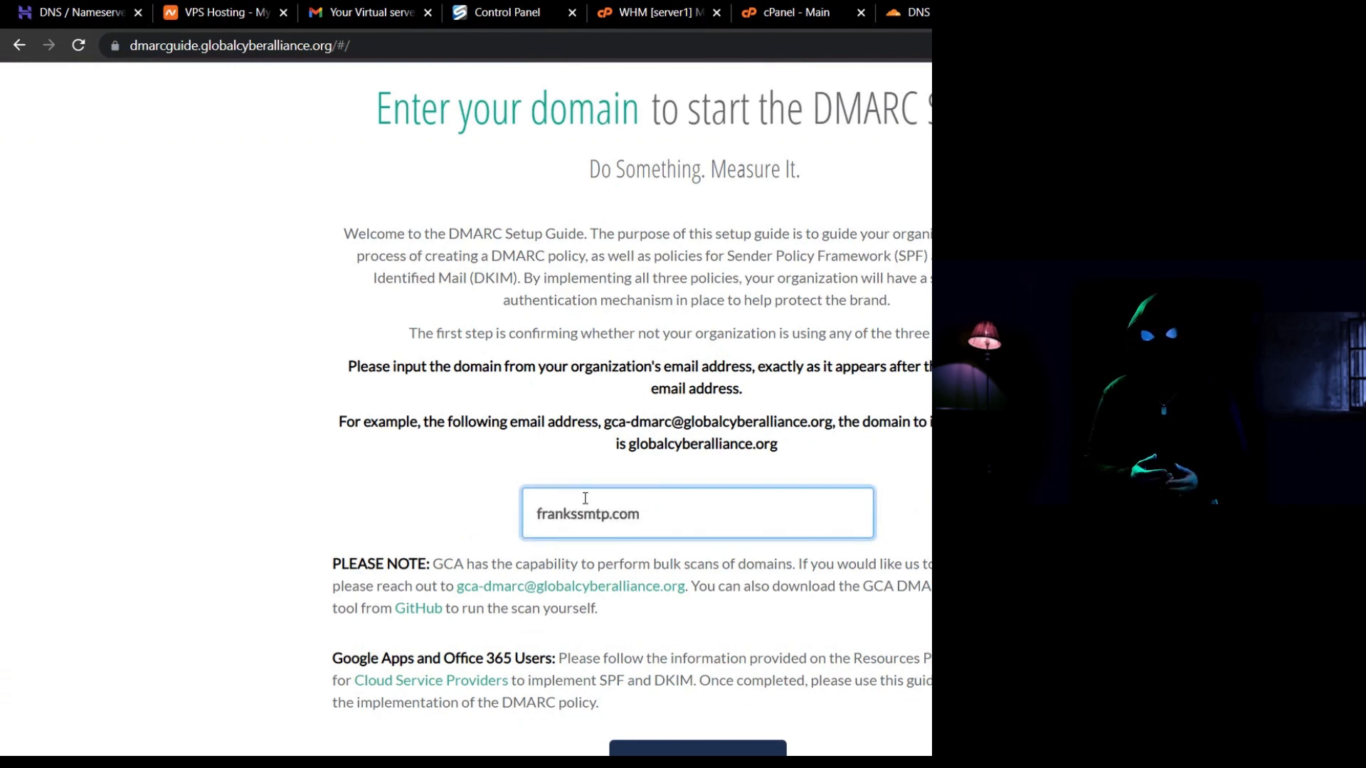
scroll(585, 498, "down", 2)
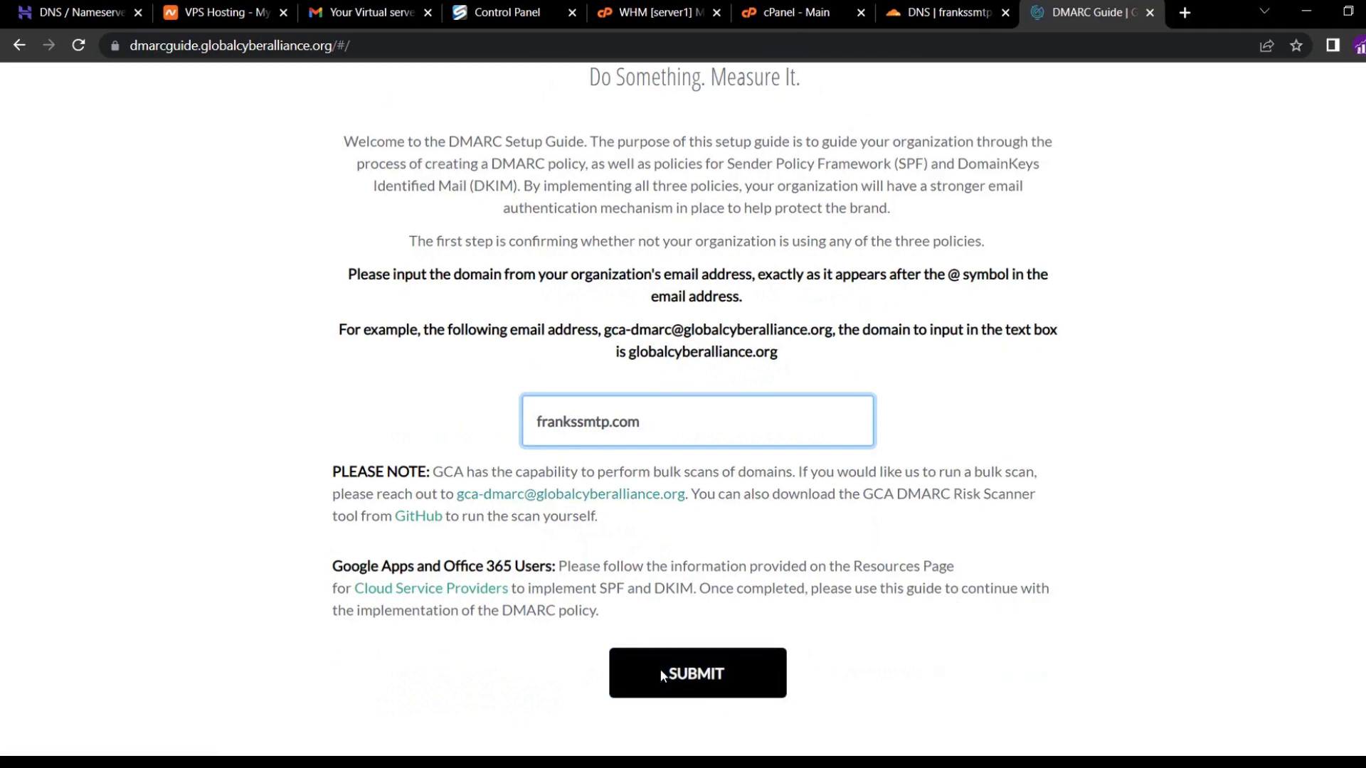
left_click(659, 669)
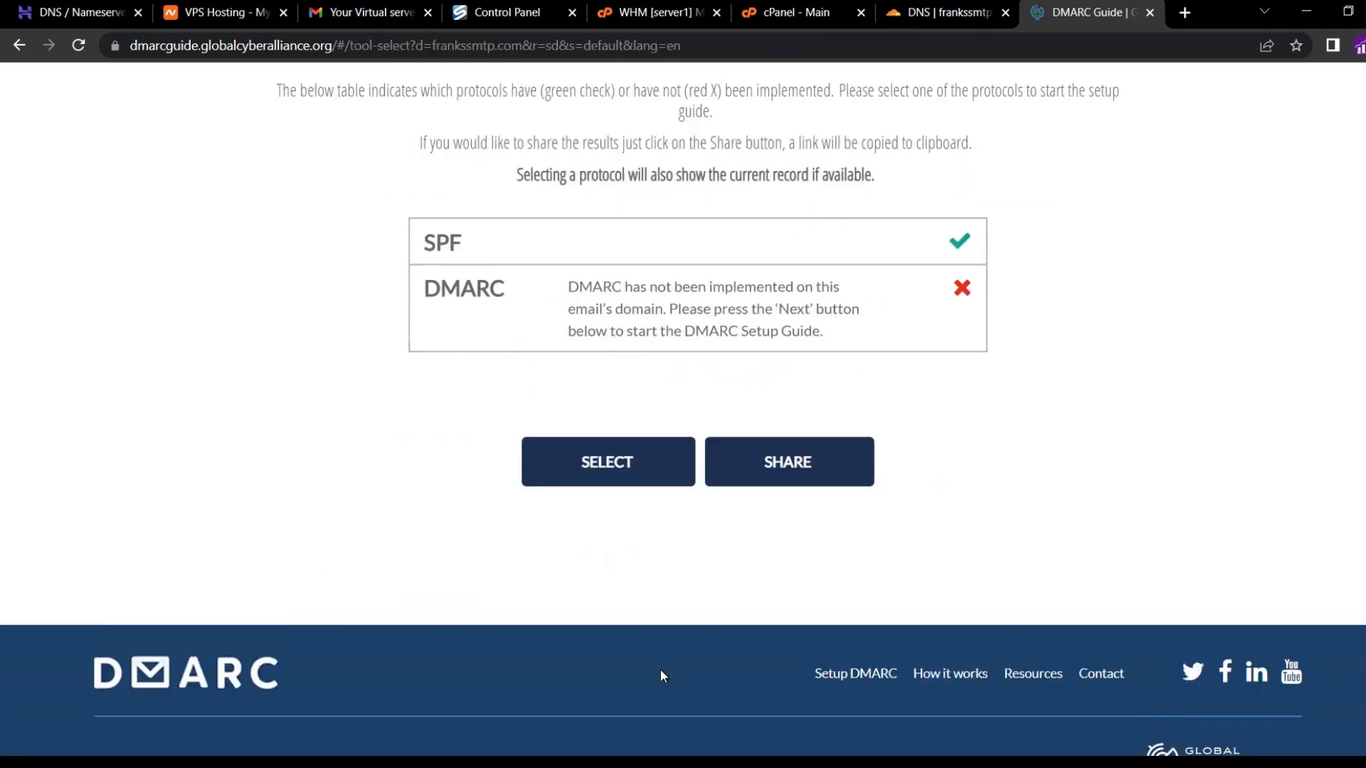
Start the DMARC guide with policy Reject, no report addresses, and subdomain policy Reject.
left_click(790, 328)
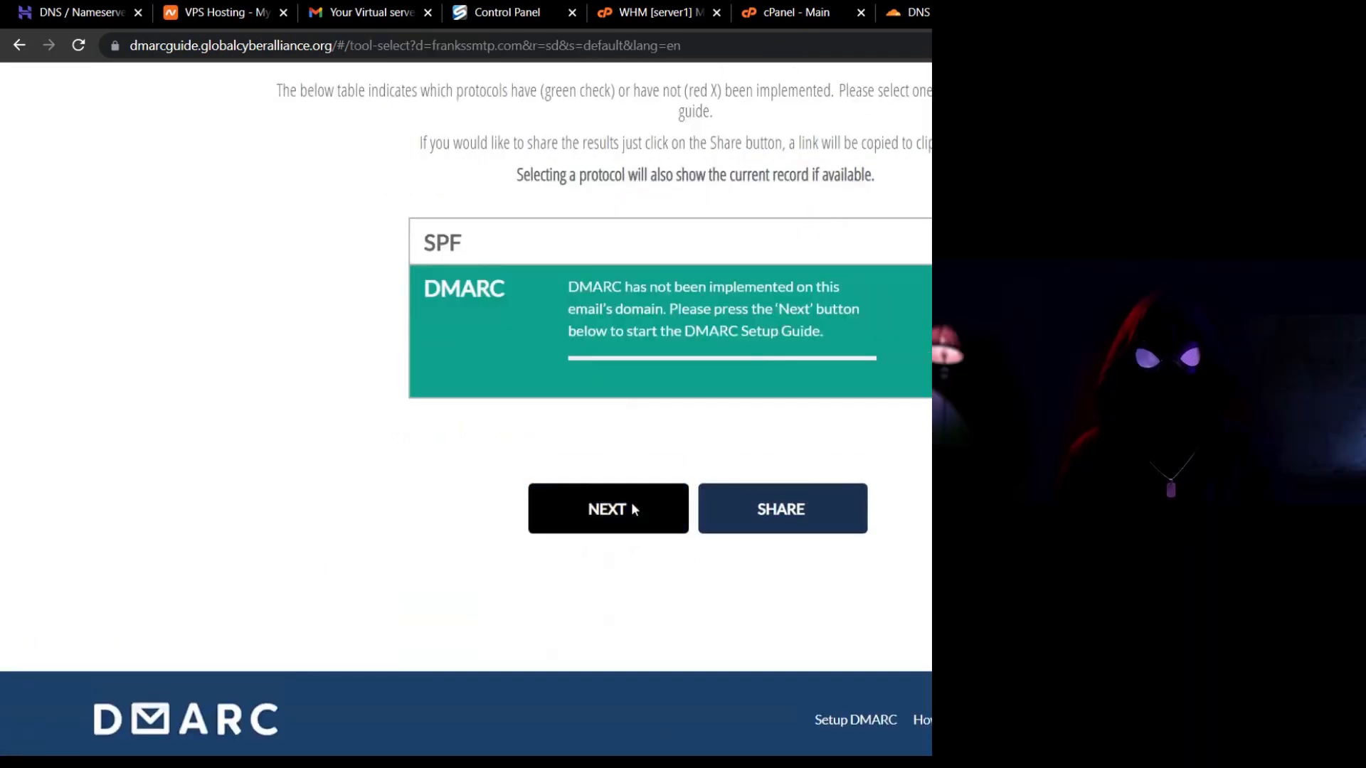
left_click(630, 501)
left_click(741, 471)
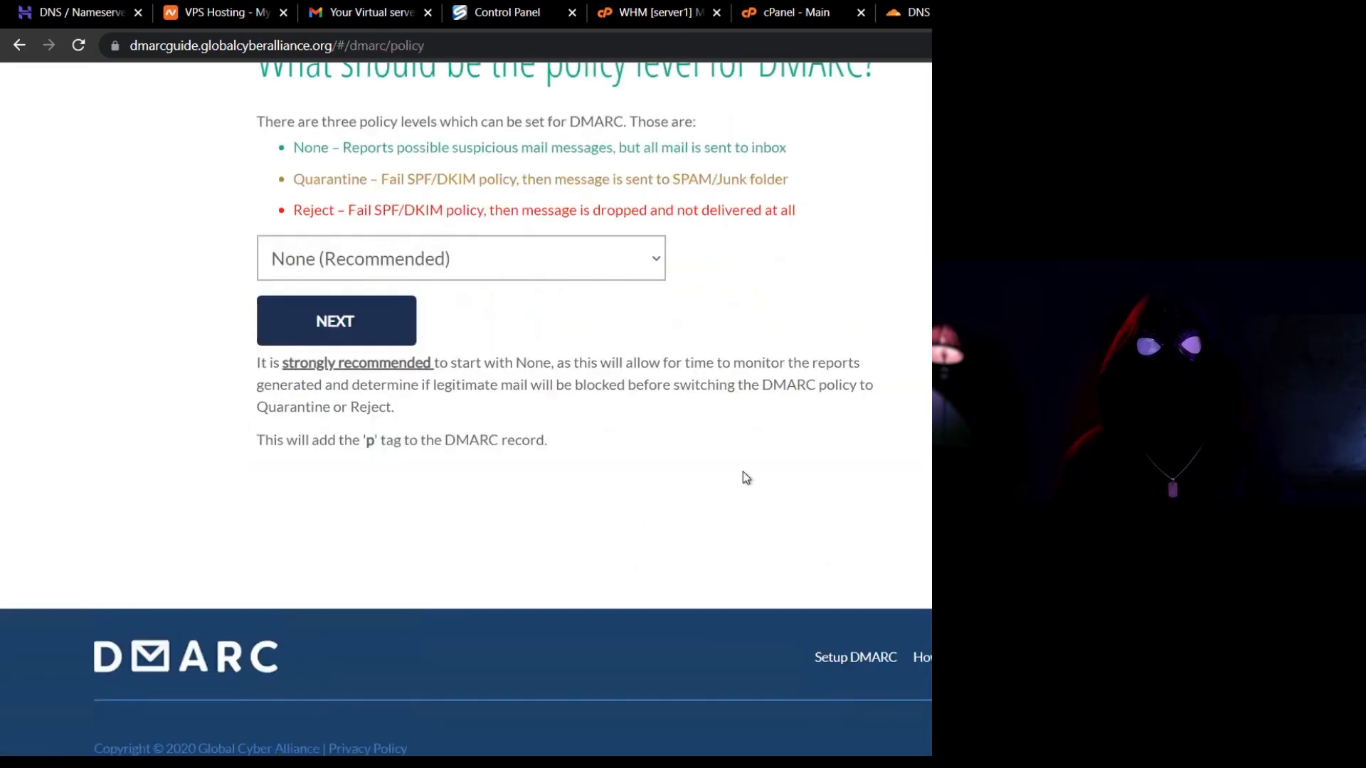
left_click(528, 269)
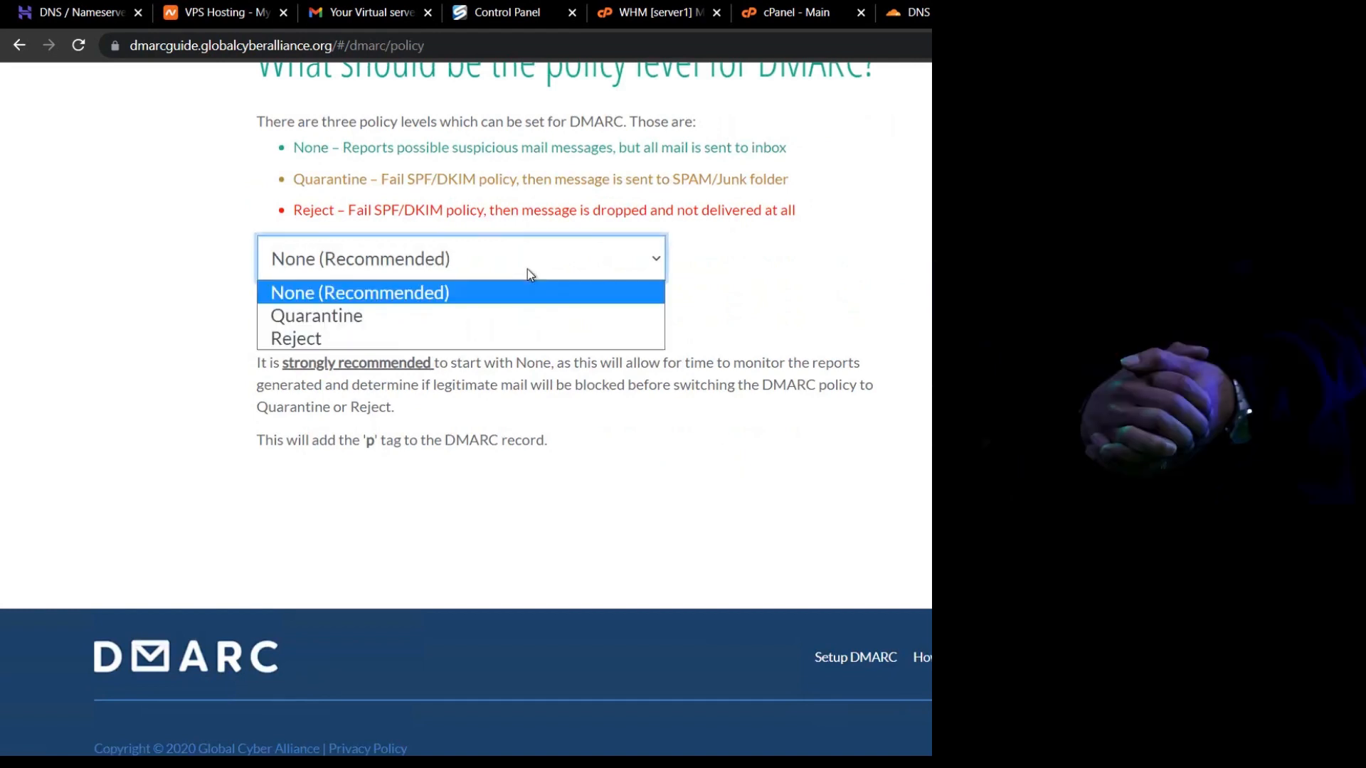
left_click(415, 333)
left_click(361, 321)
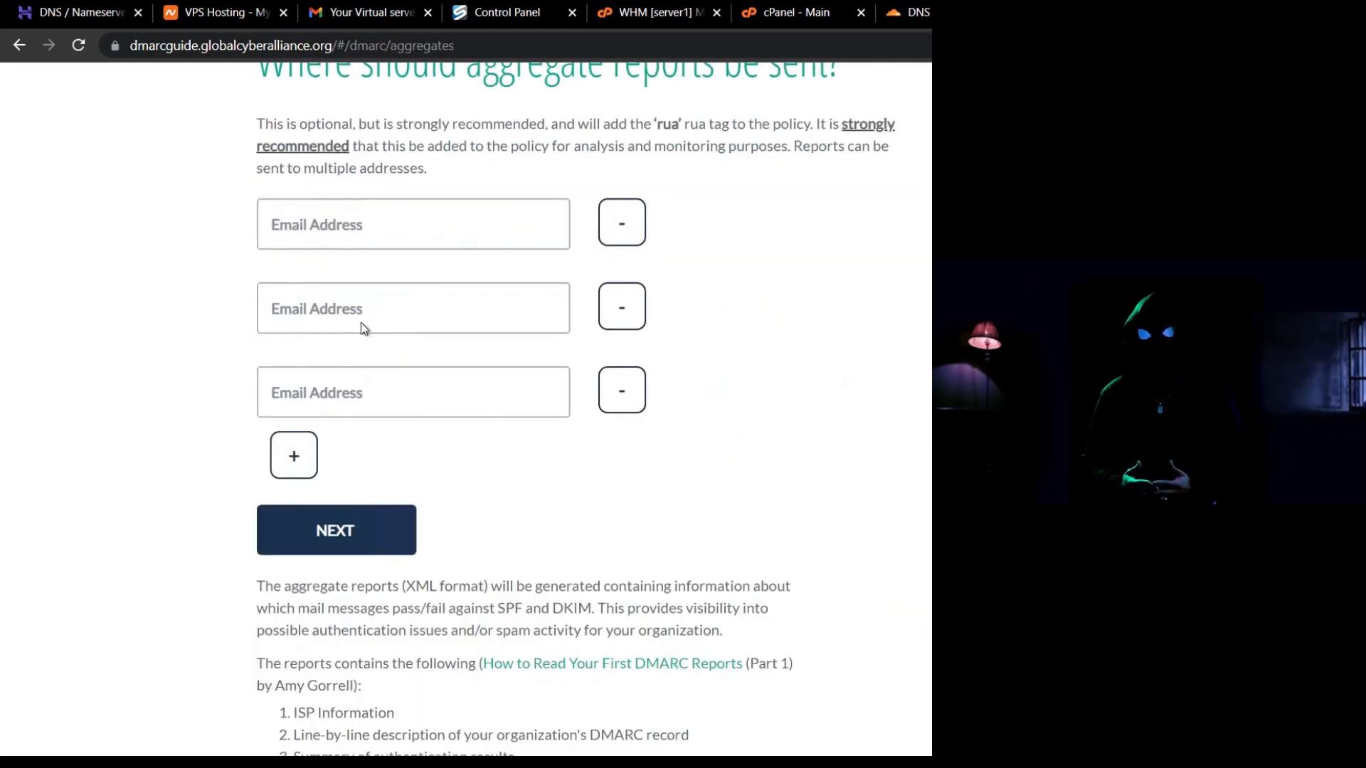
left_click(335, 523)
left_click(335, 526)
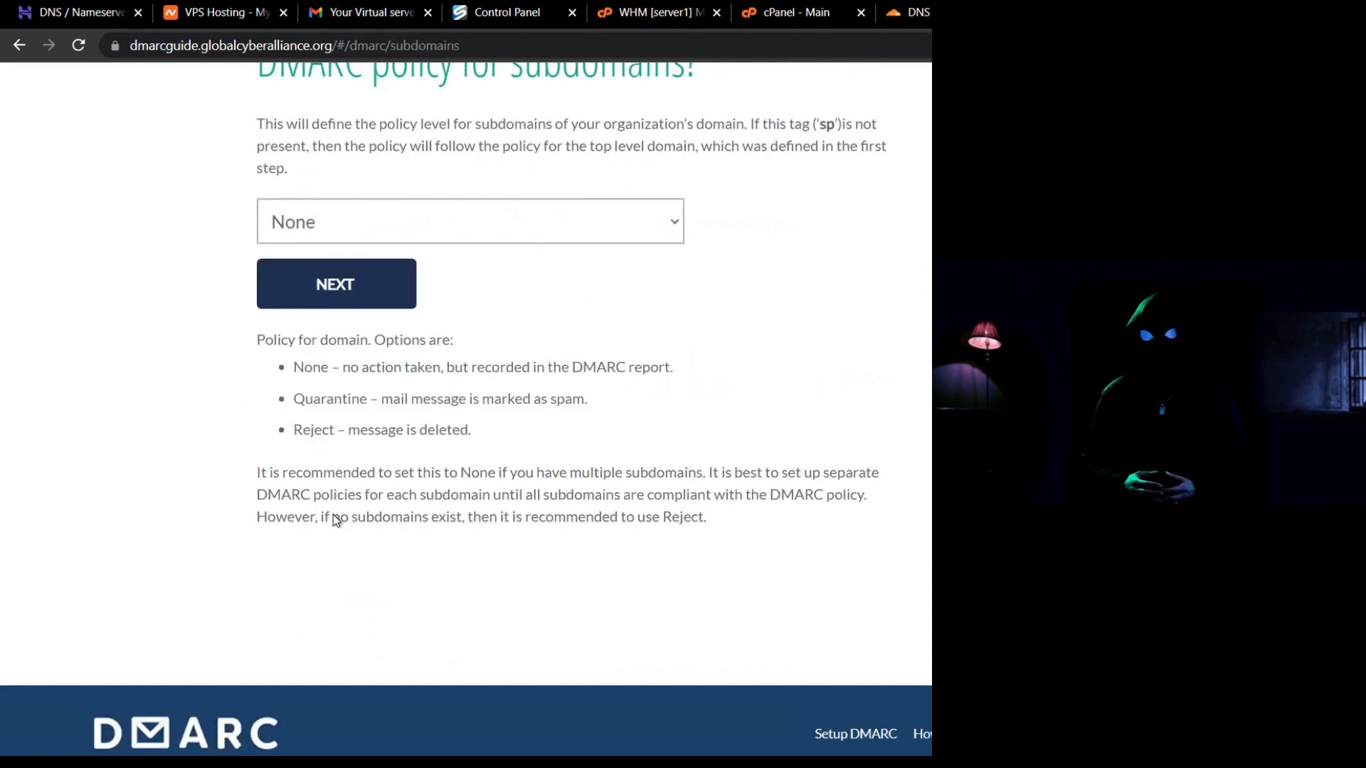
left_click(512, 212)
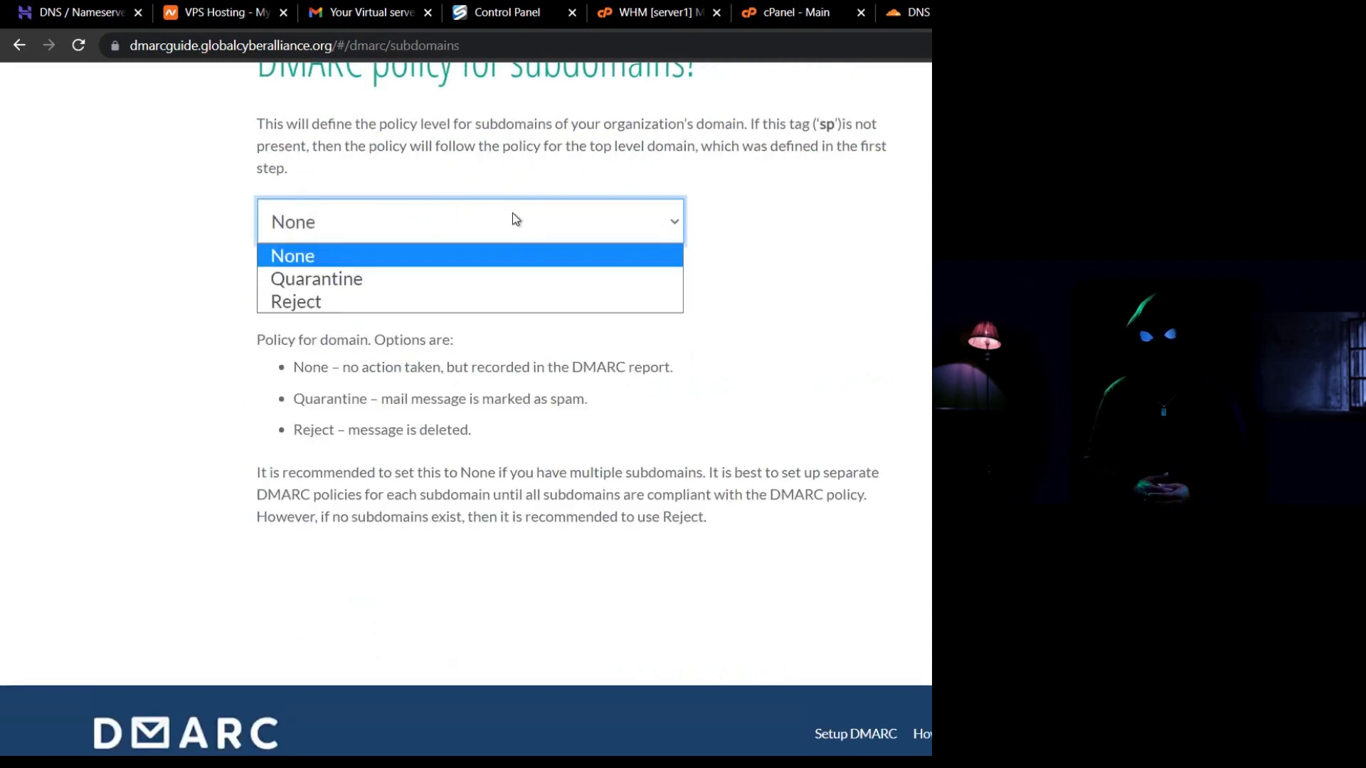
left_click(400, 305)
left_click(345, 299)
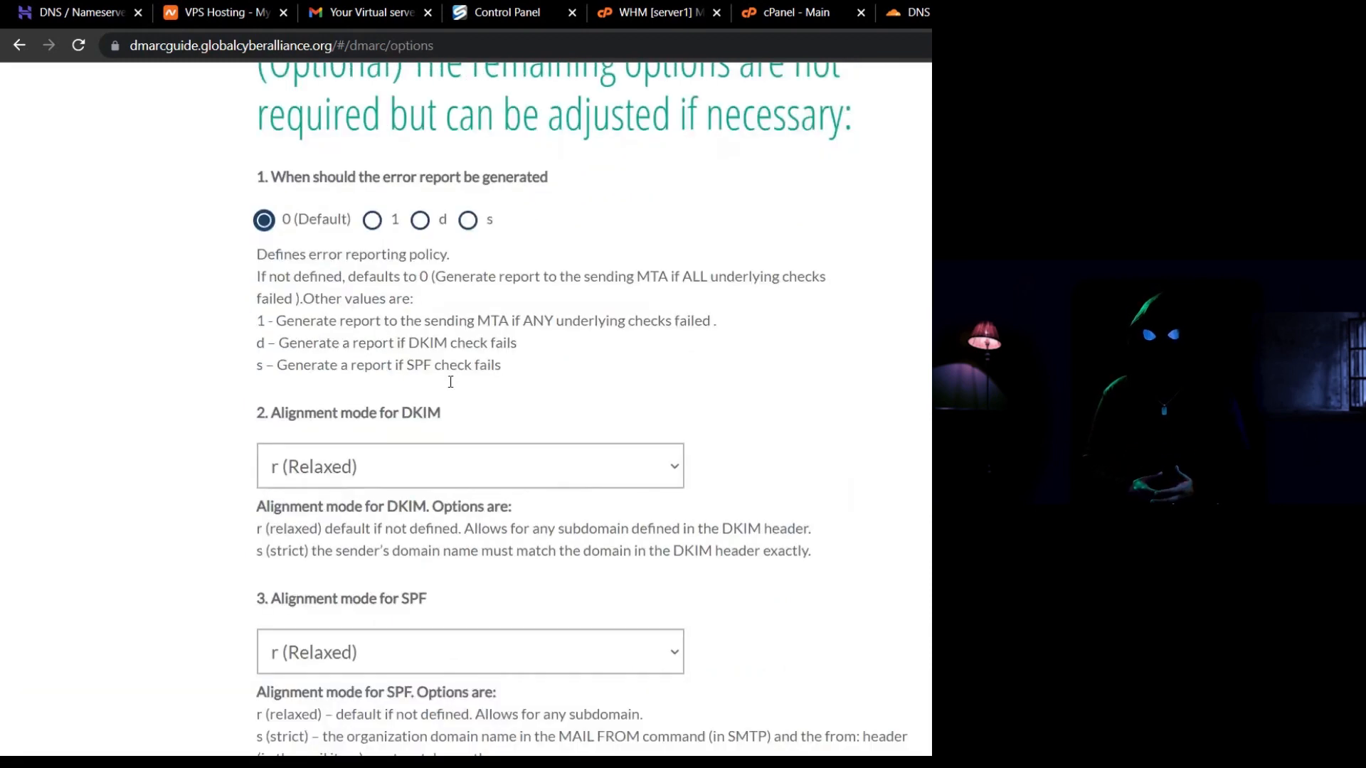
Set DKIM and SPF alignment to Strict and generate the DMARC record.
left_click(400, 467)
left_click(374, 524)
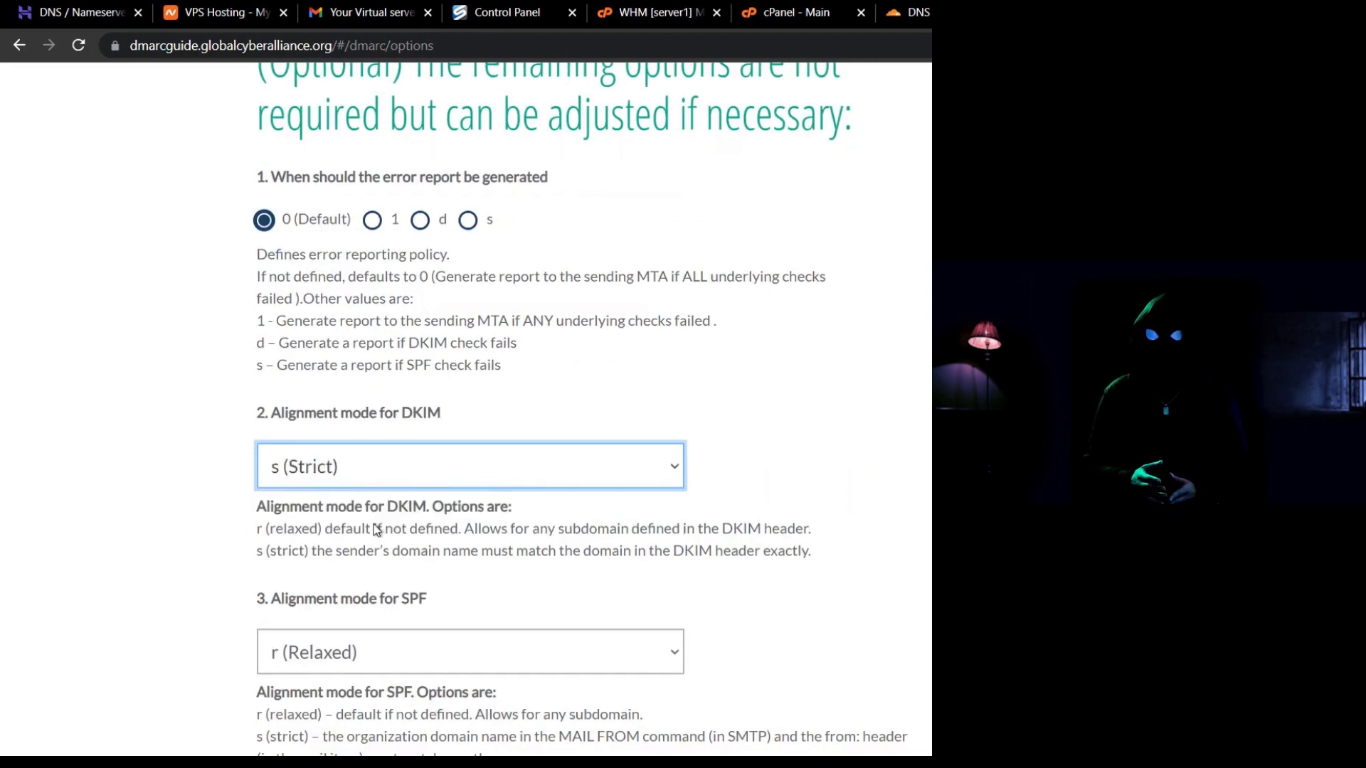
scroll(375, 524, "down", 1)
scroll(375, 524, "down", 1)
left_click(467, 469)
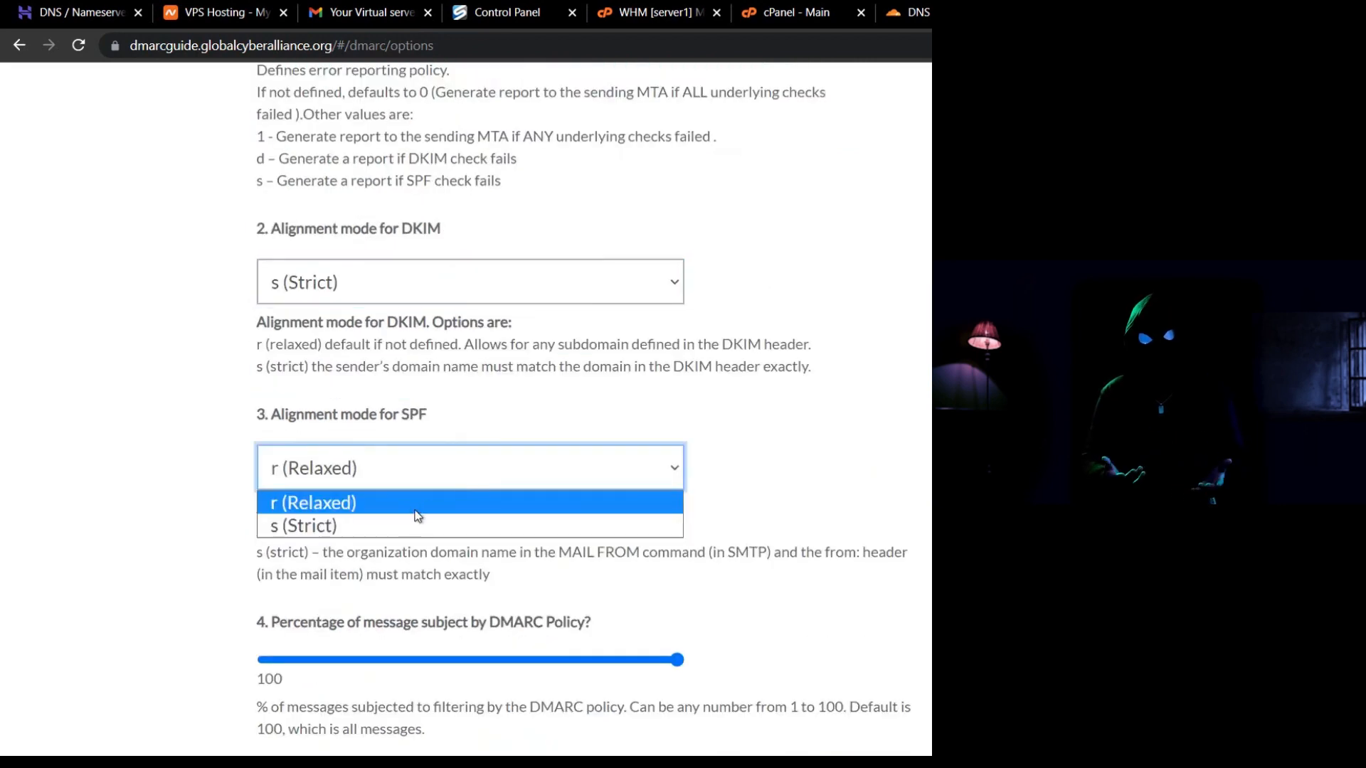
left_click(408, 519)
scroll(408, 518, "down", 2)
scroll(407, 518, "down", 3)
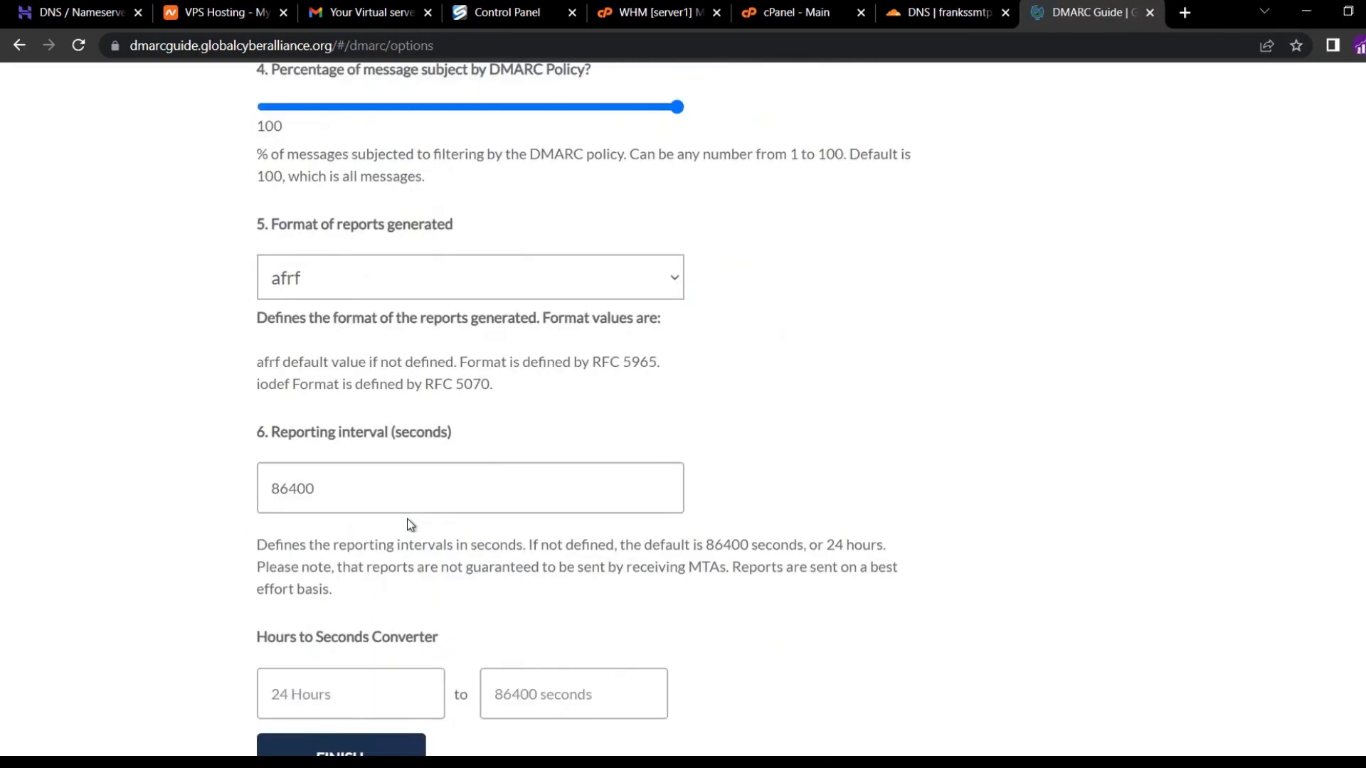
left_click(352, 671)
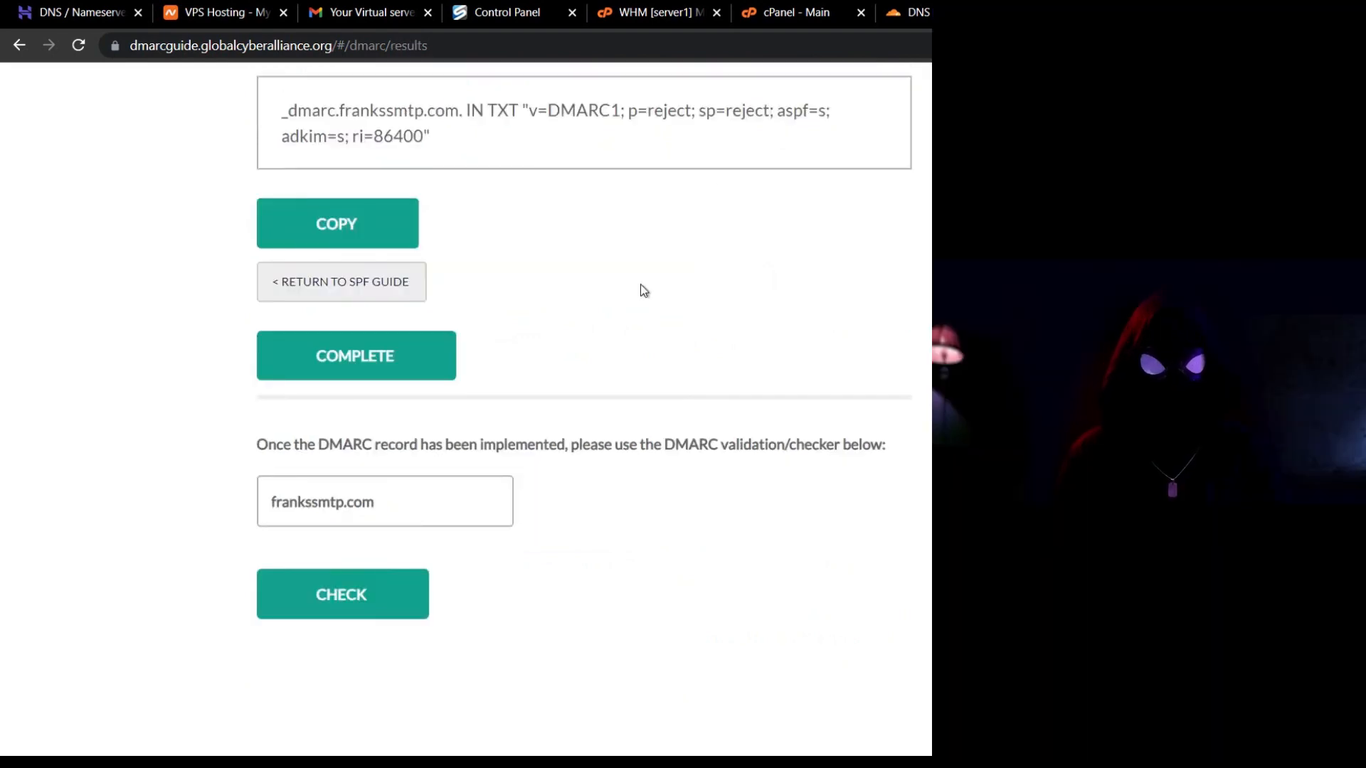
Copy the _dmarc host name from the generated record.
scroll(640, 284, "up", 1)
scroll(641, 284, "up", 1)
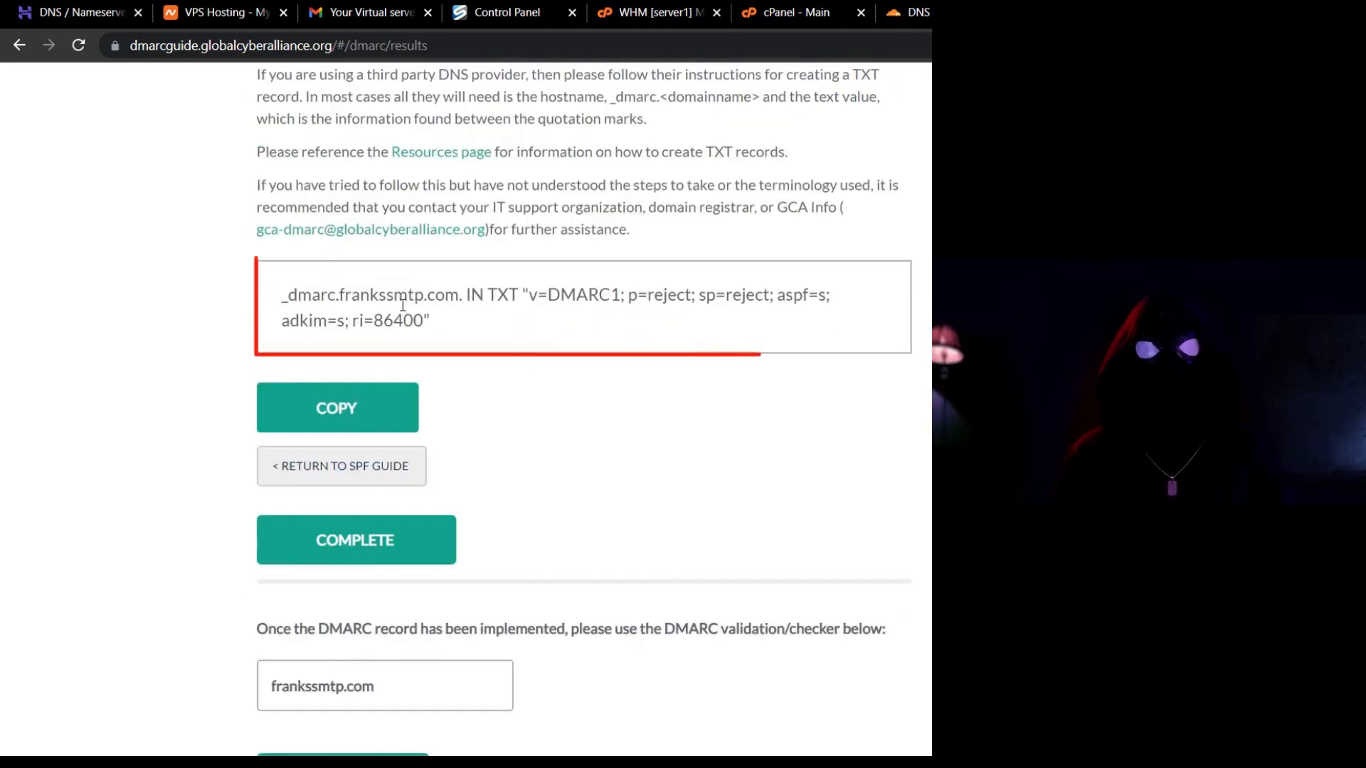
left_click_drag(335, 299, 267, 301)
right_click(312, 300)
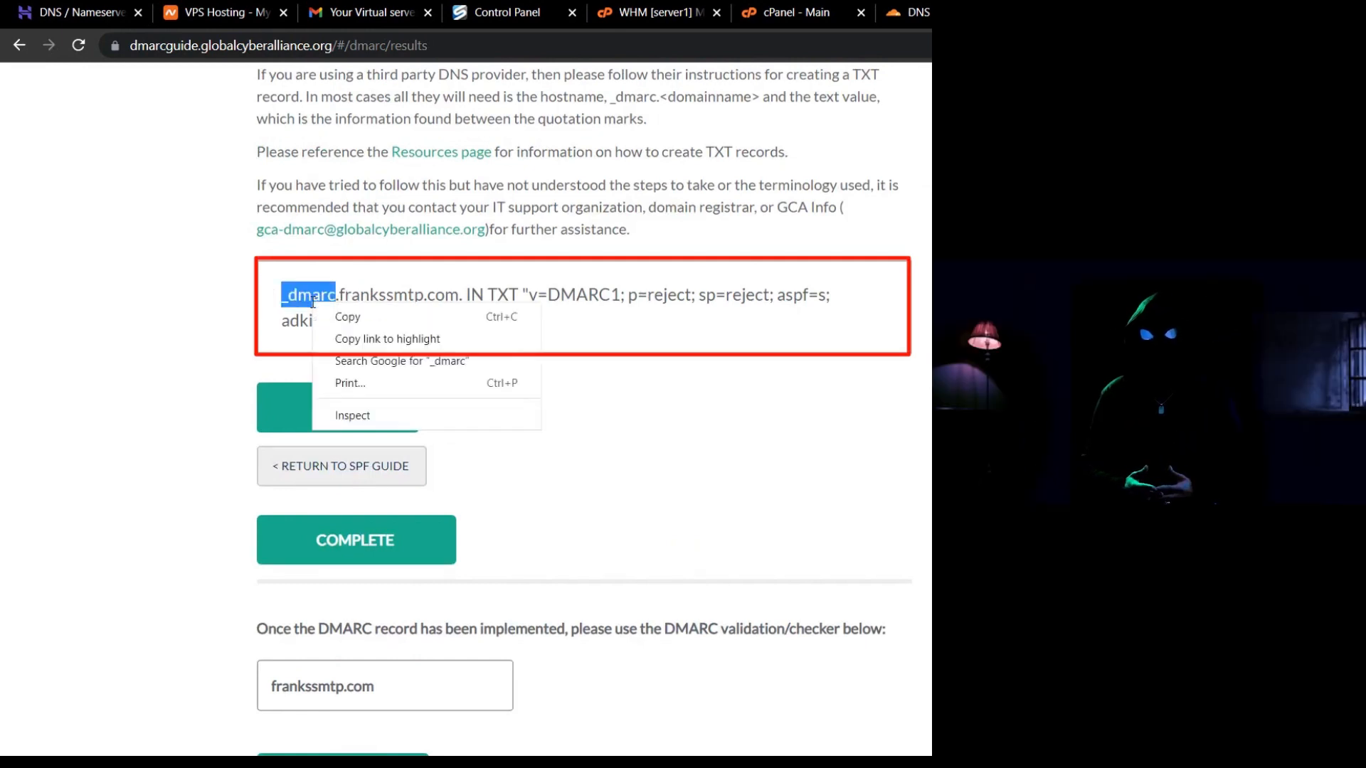
left_click(328, 321)
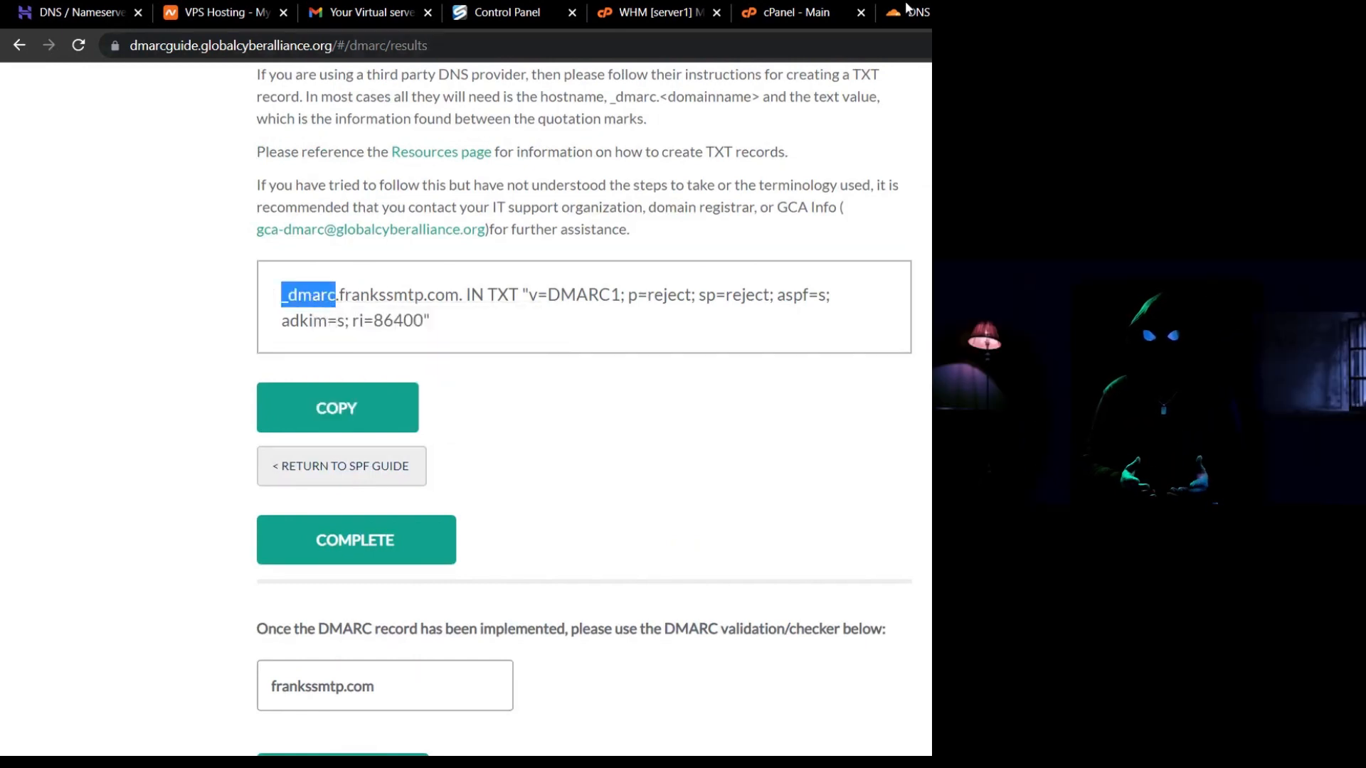
Start a new Cloudflare DNS record of type TXT named _dmarc.
left_click(911, 12)
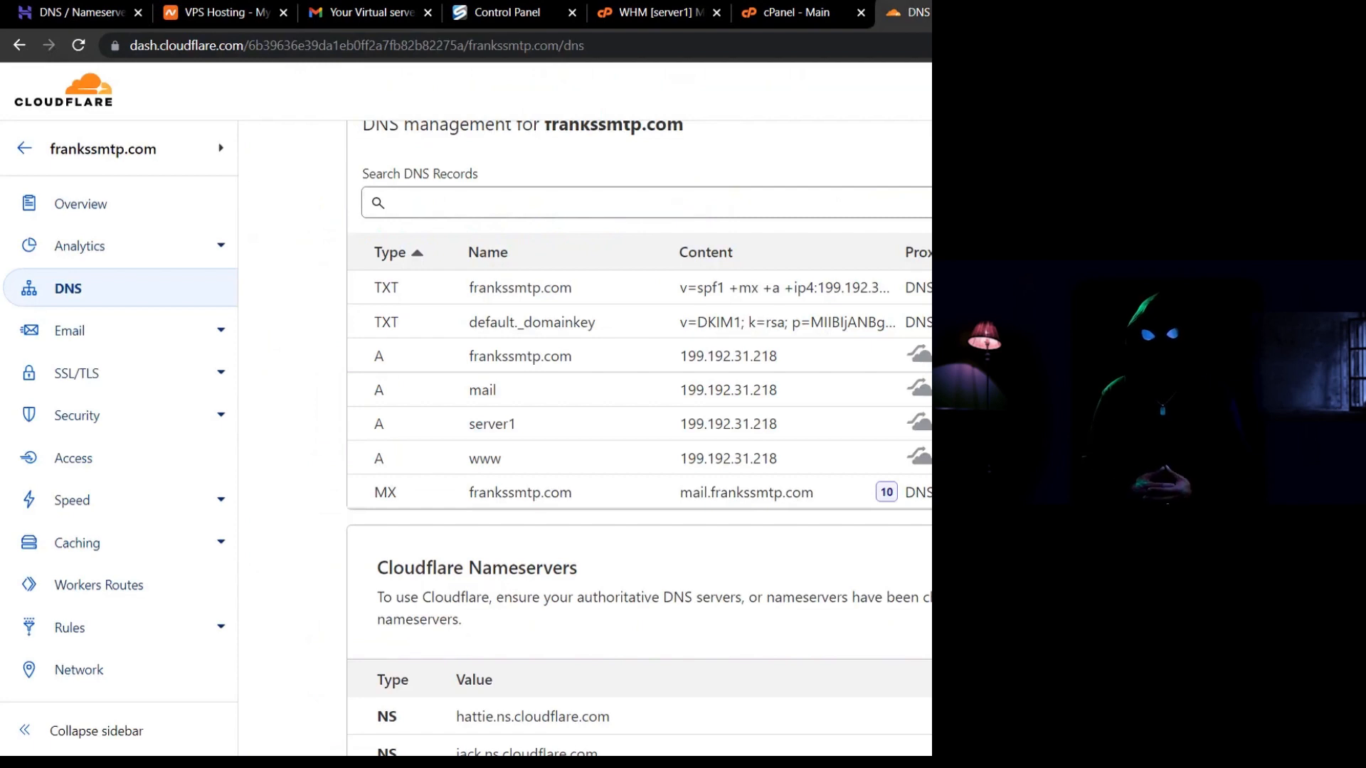
left_click(394, 308)
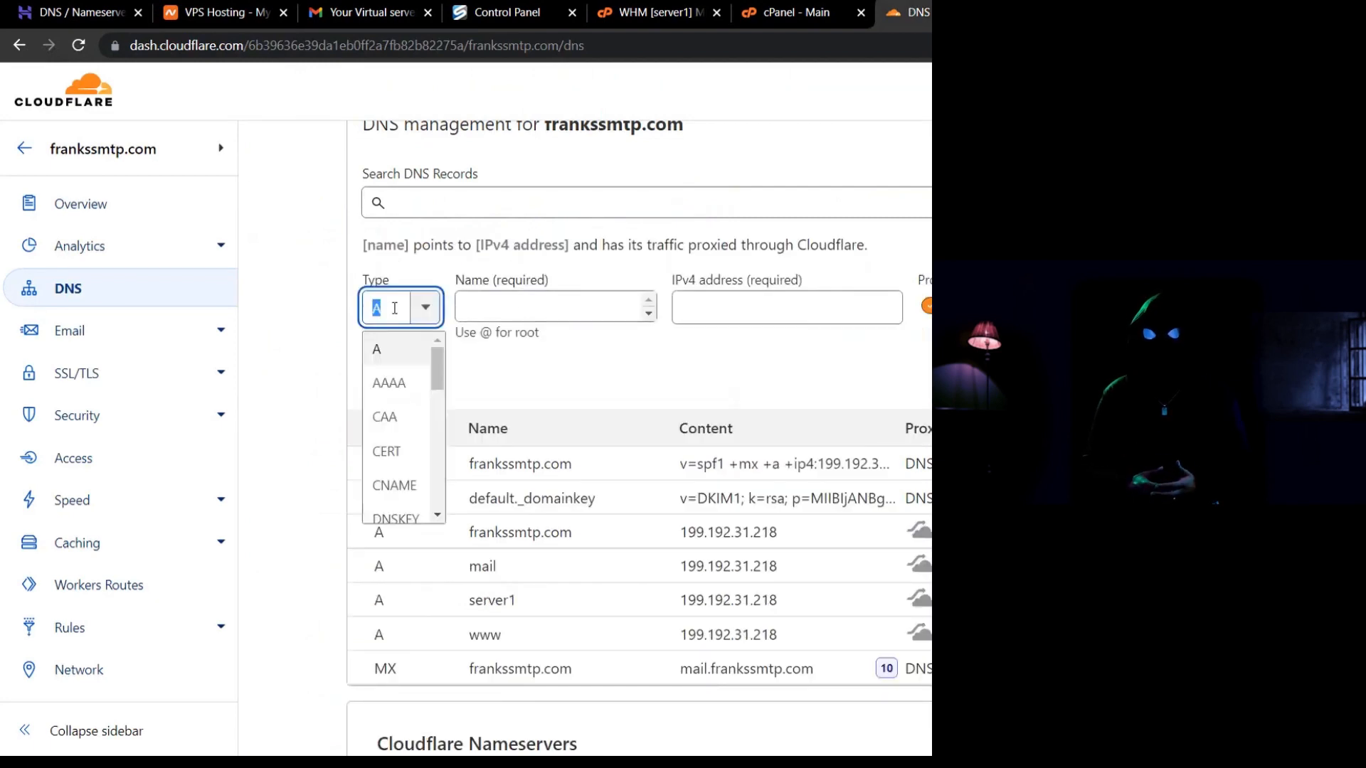
type("txt")
left_click(396, 352)
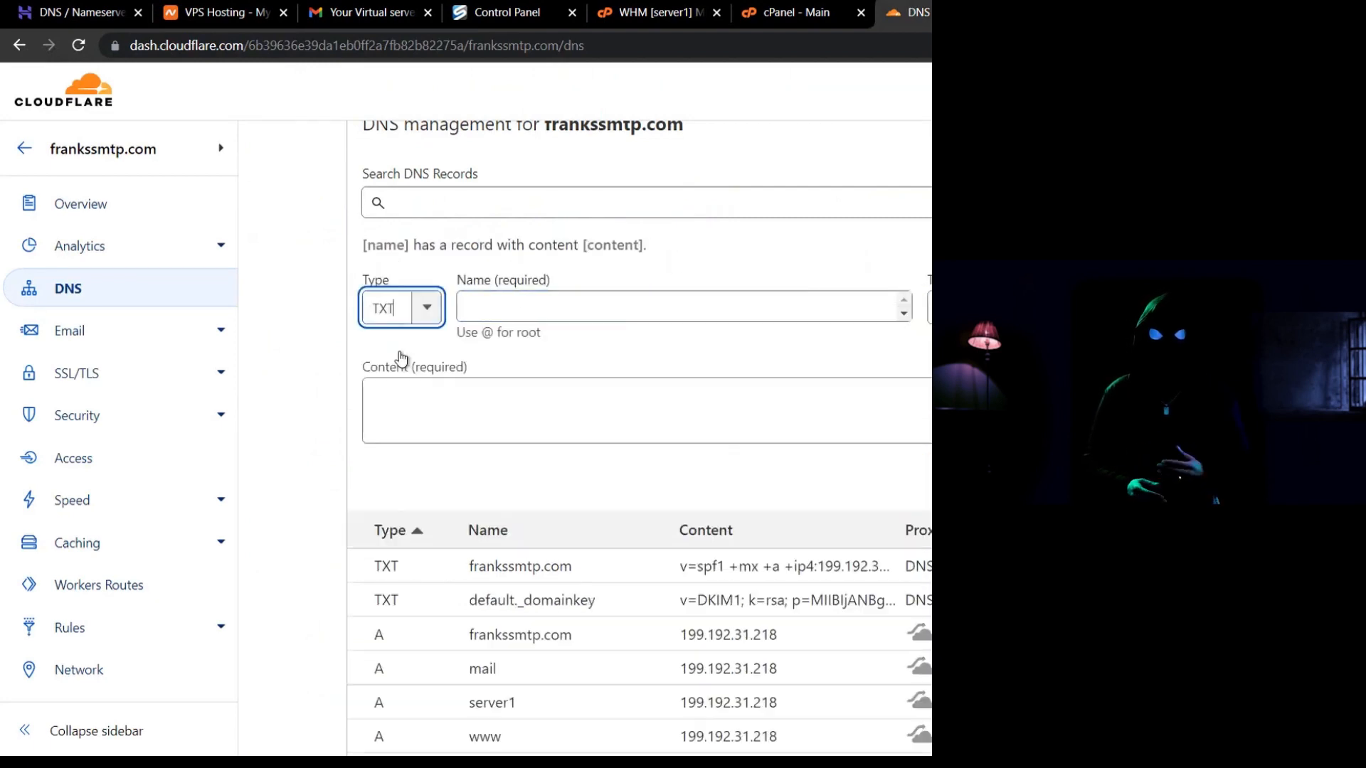
left_click(511, 310)
type("_dmarc")
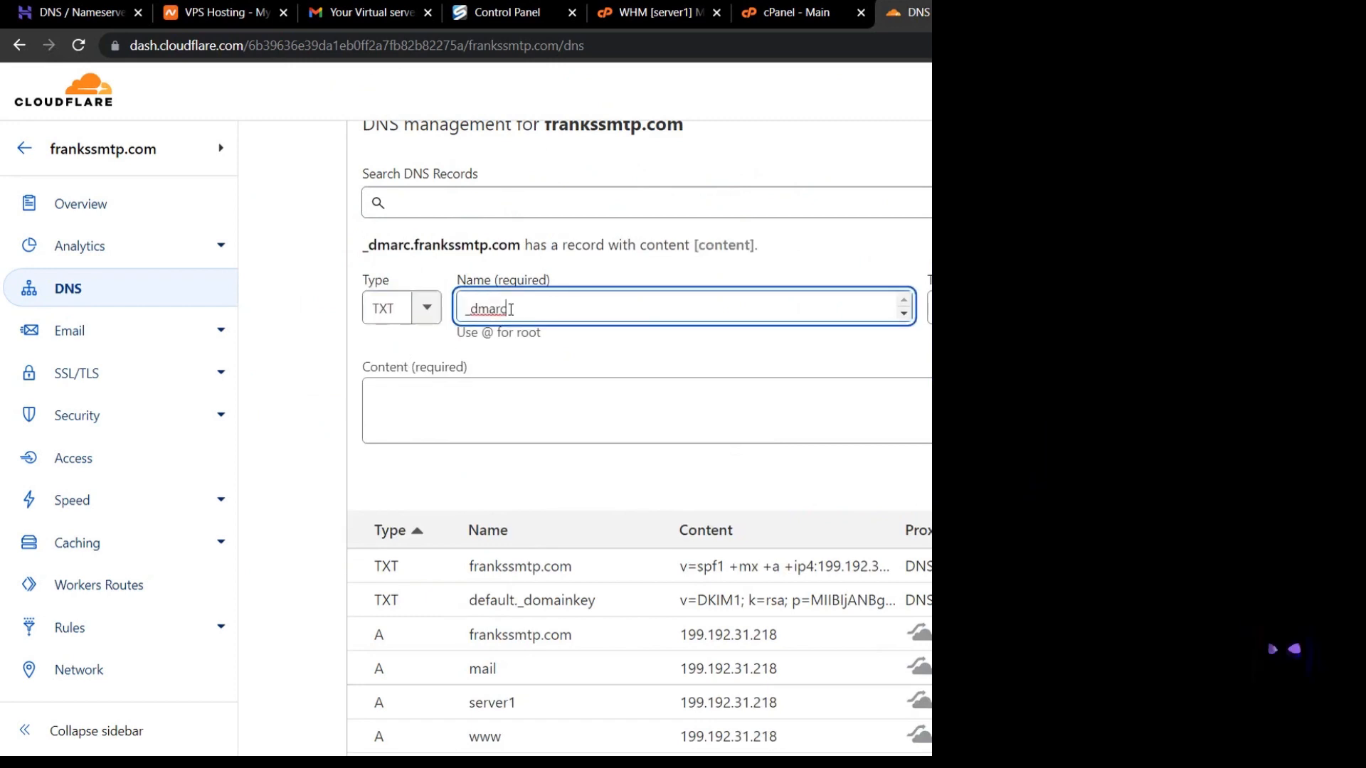
left_click(548, 361)
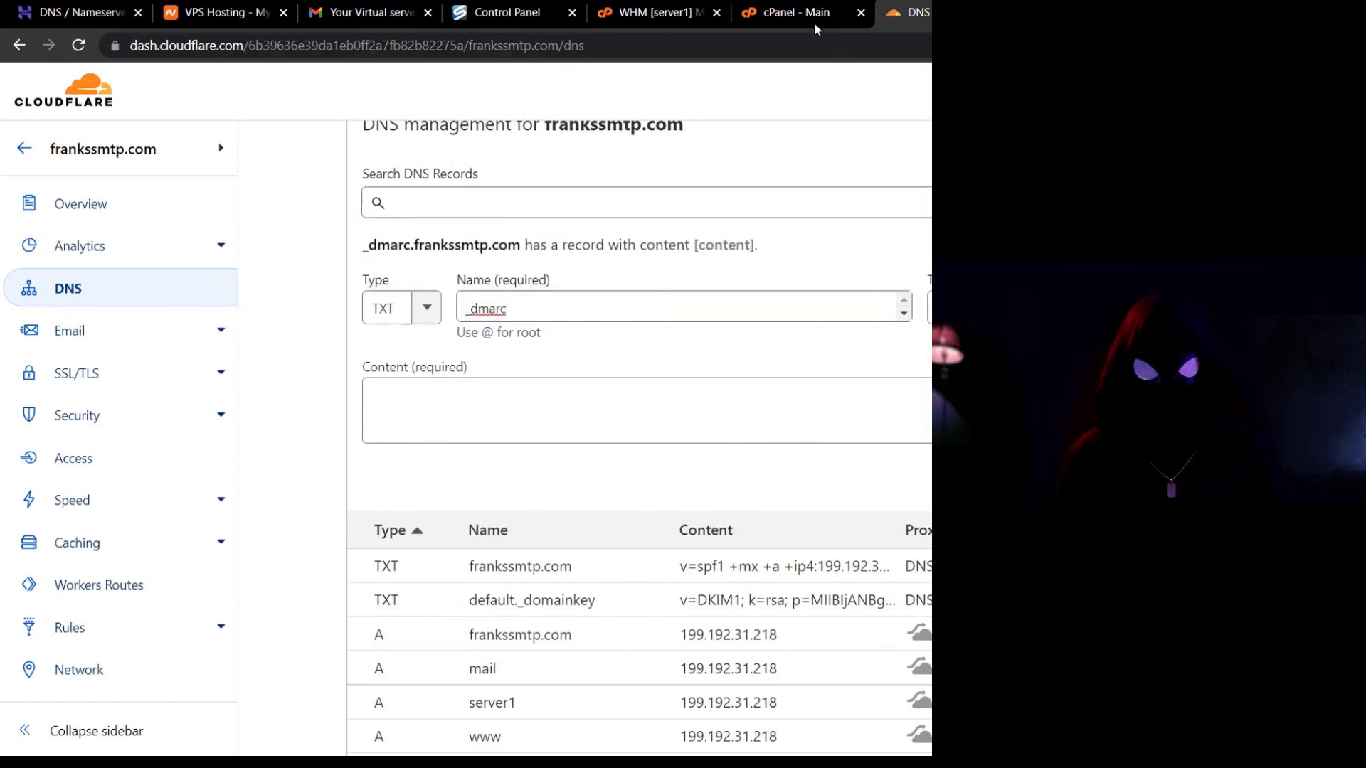
Copy the generated DMARC value from the guide's results page.
left_click(813, 21)
key("ctrl+9")
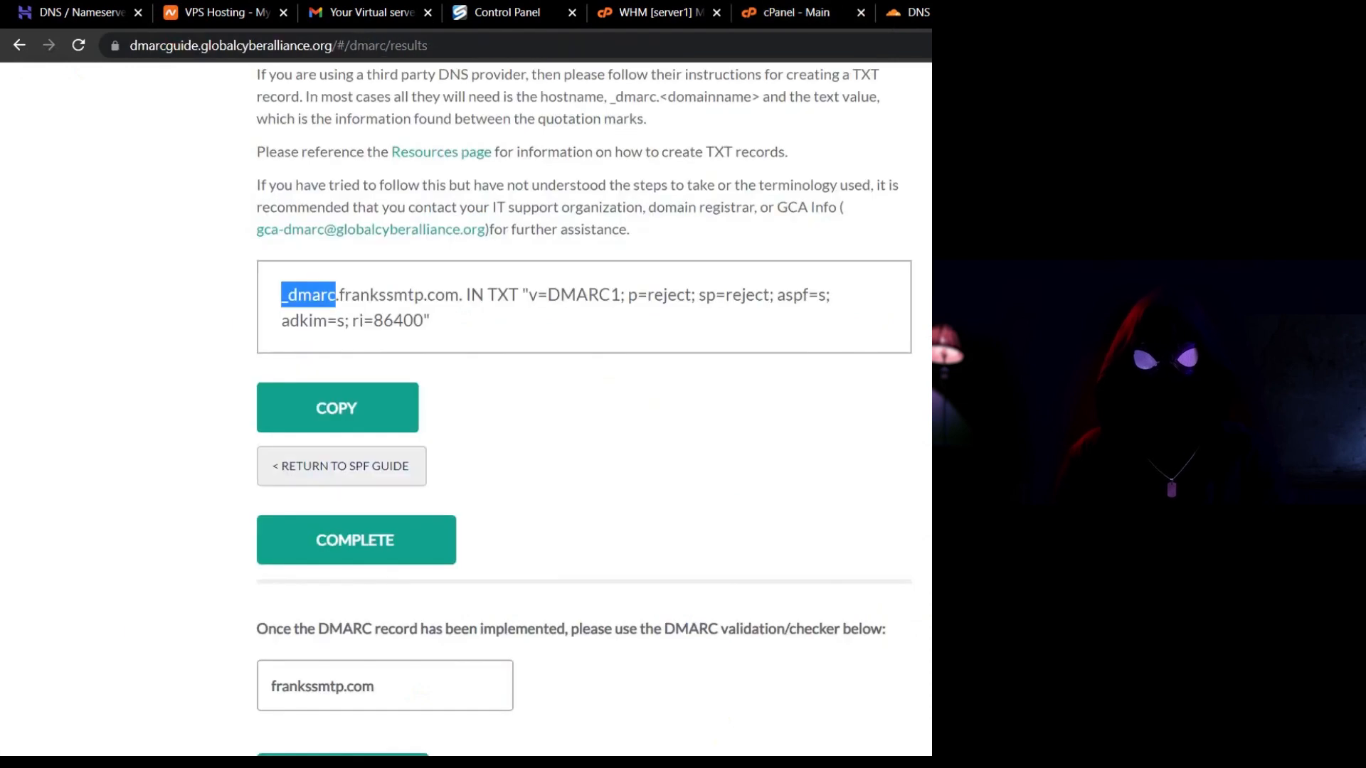
left_click(486, 312)
left_click_drag(529, 295, 424, 321)
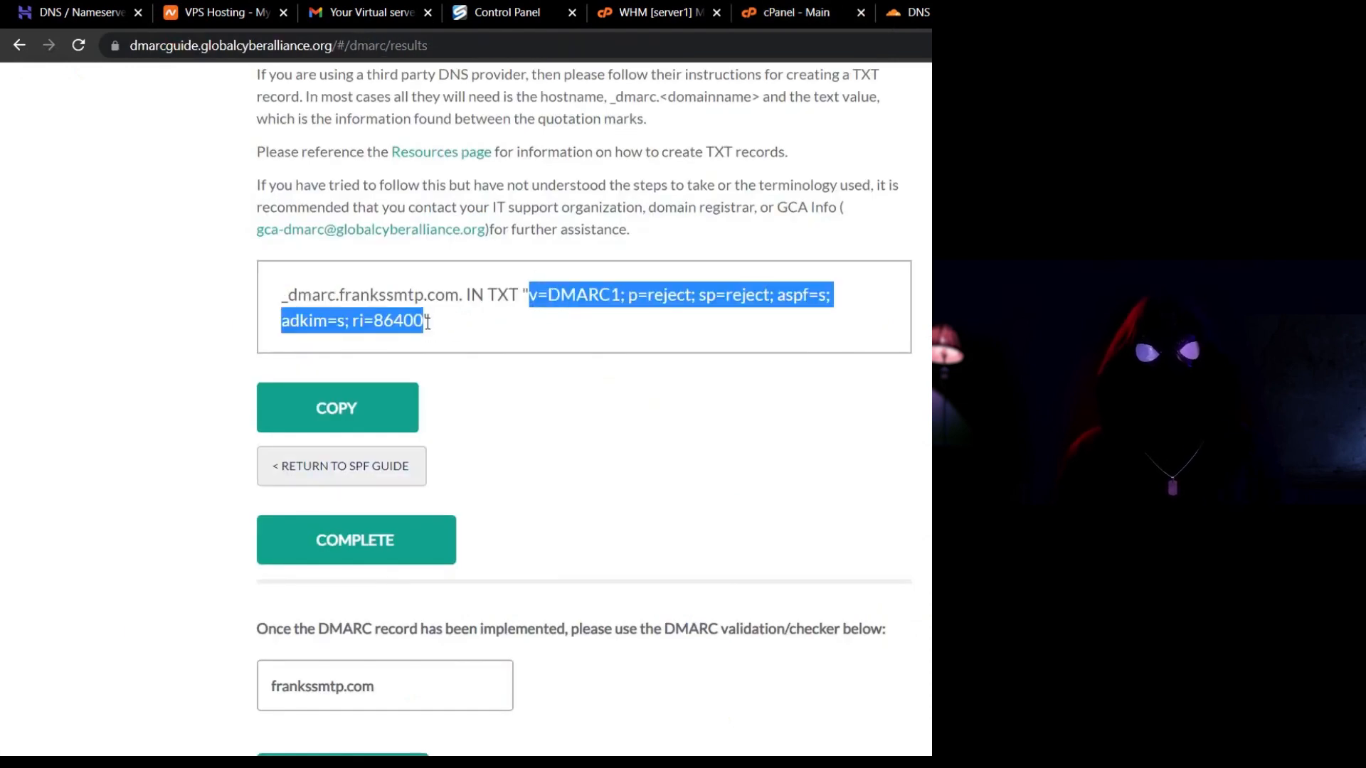
right_click(415, 322)
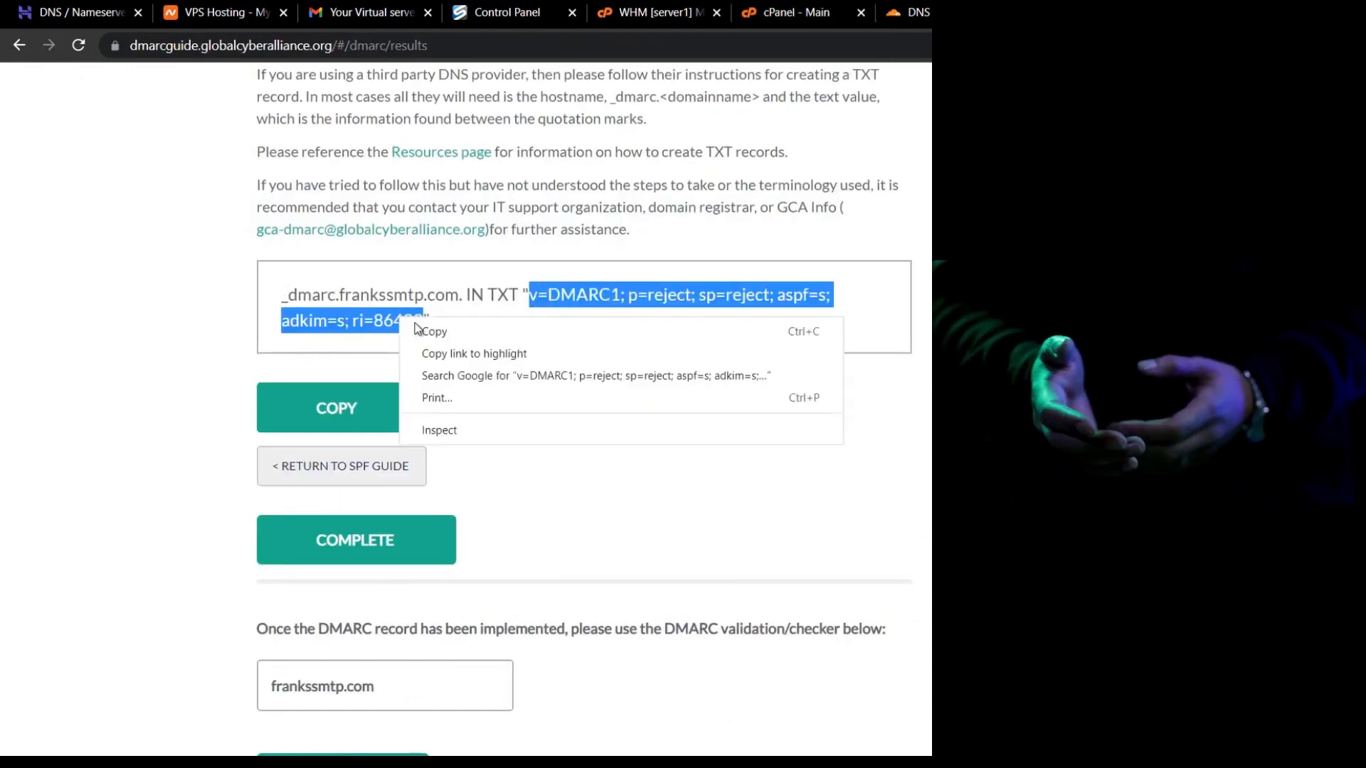
left_click(421, 326)
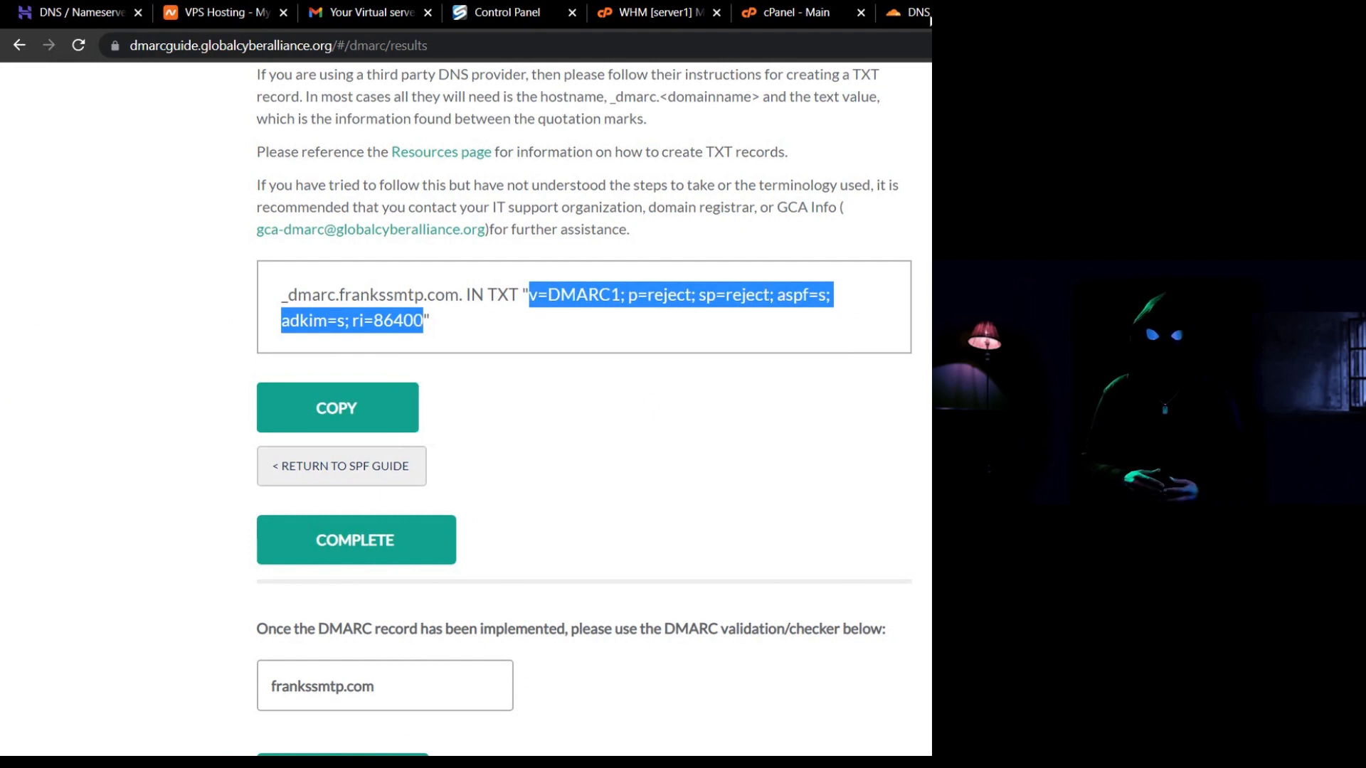
Paste the v=DMARC1 reject value as content, save the _dmarc TXT record, and return to cPanel.
left_click(928, 17)
left_click(597, 421)
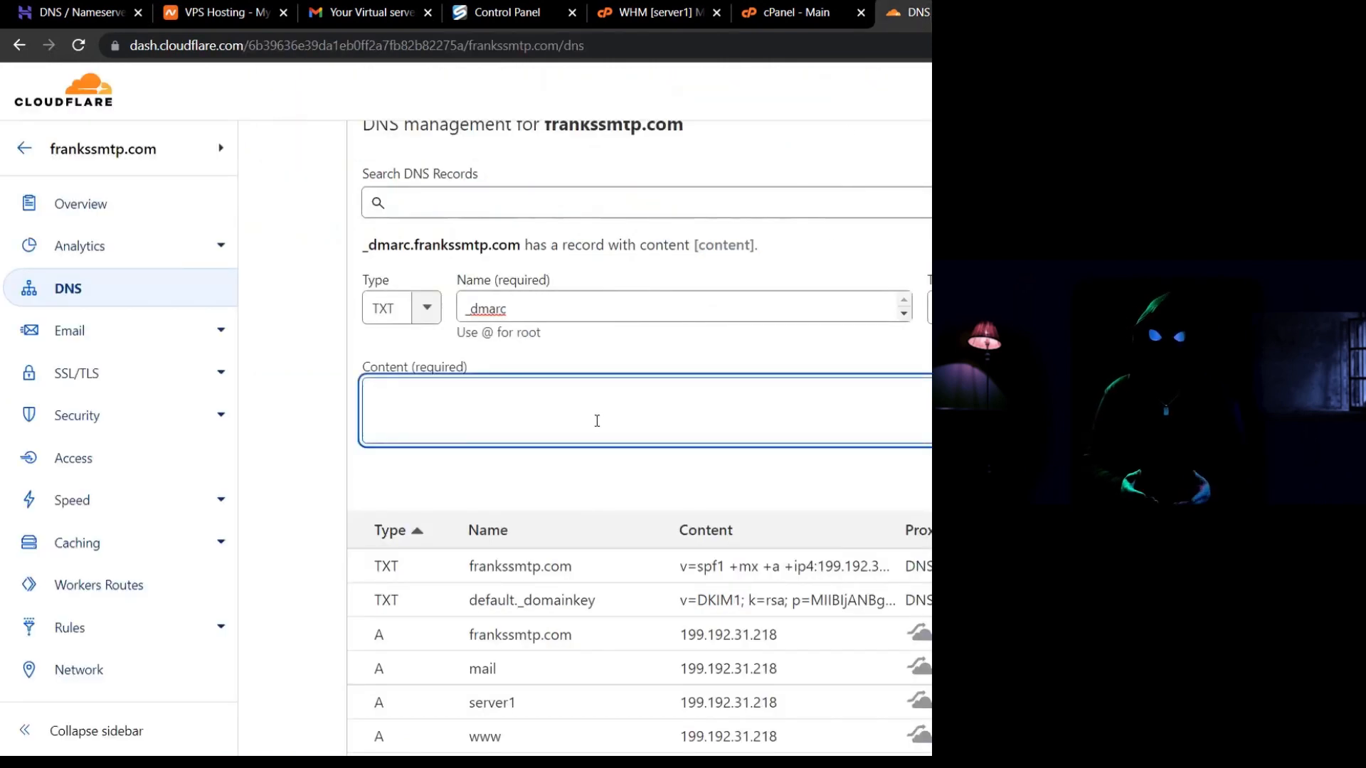
key("ctrl+v")
key("Tab")
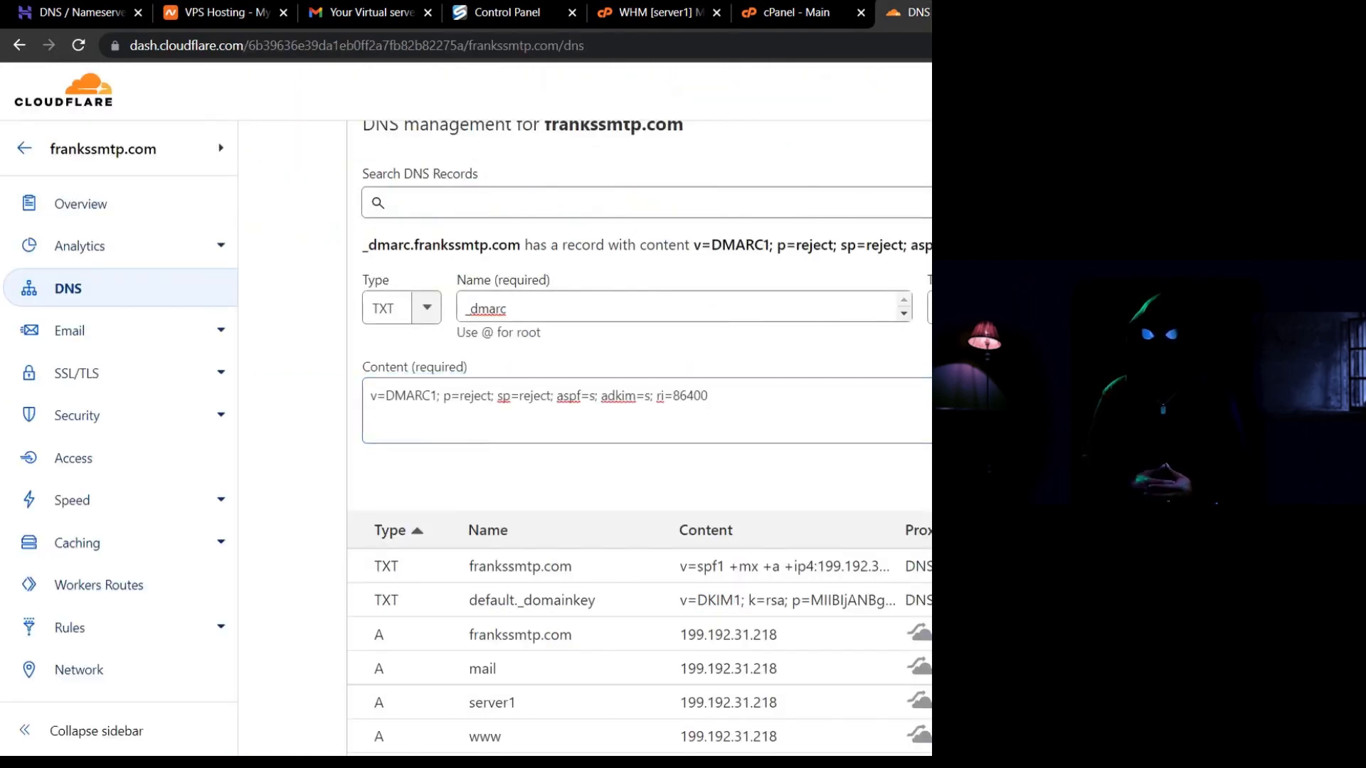
key("Return")
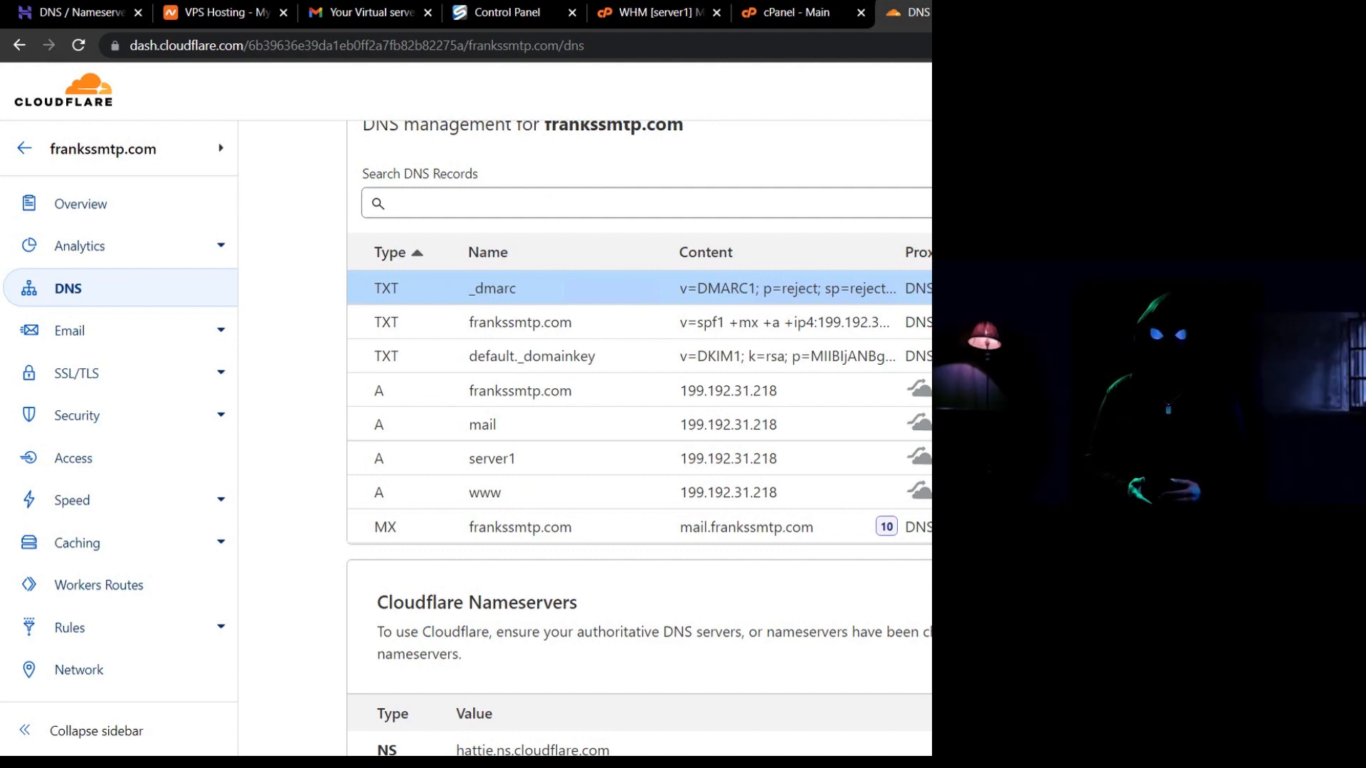
left_click(757, 15)
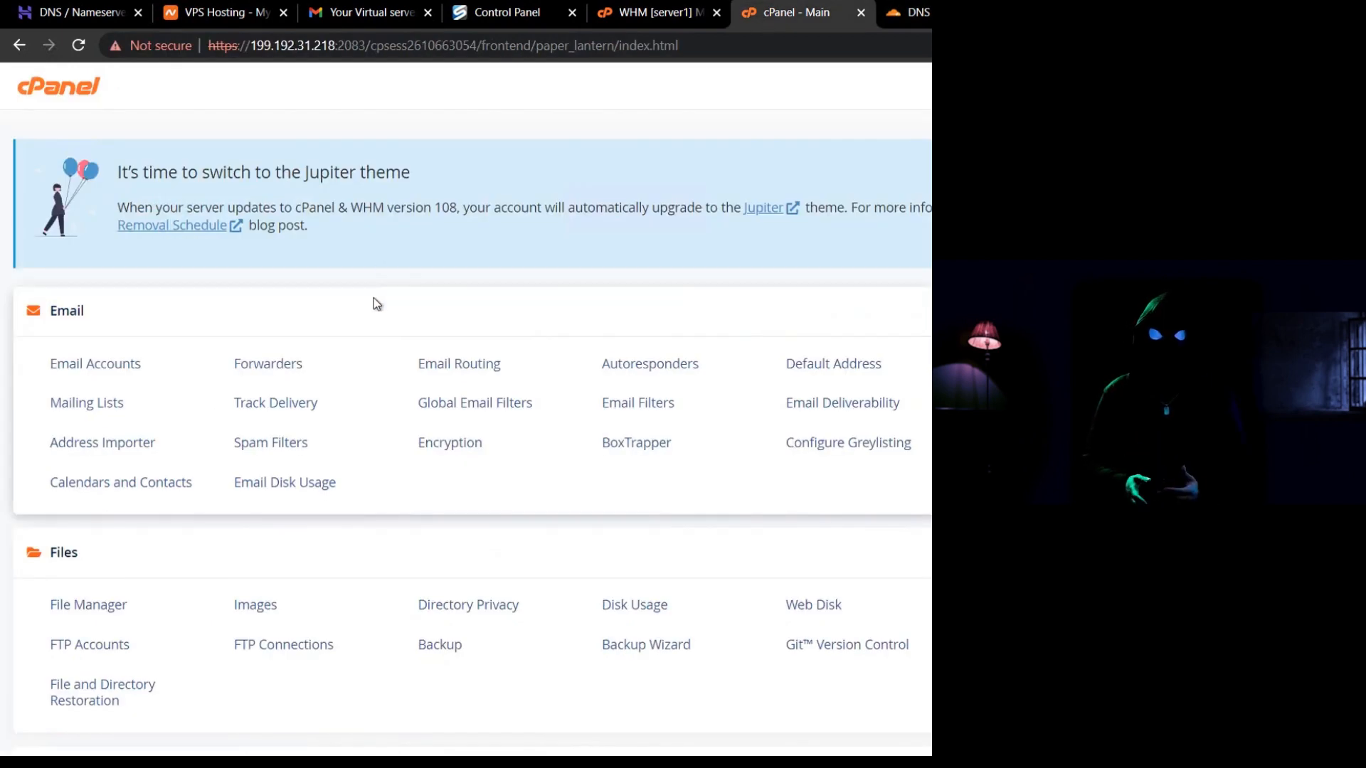
left_click(115, 365)
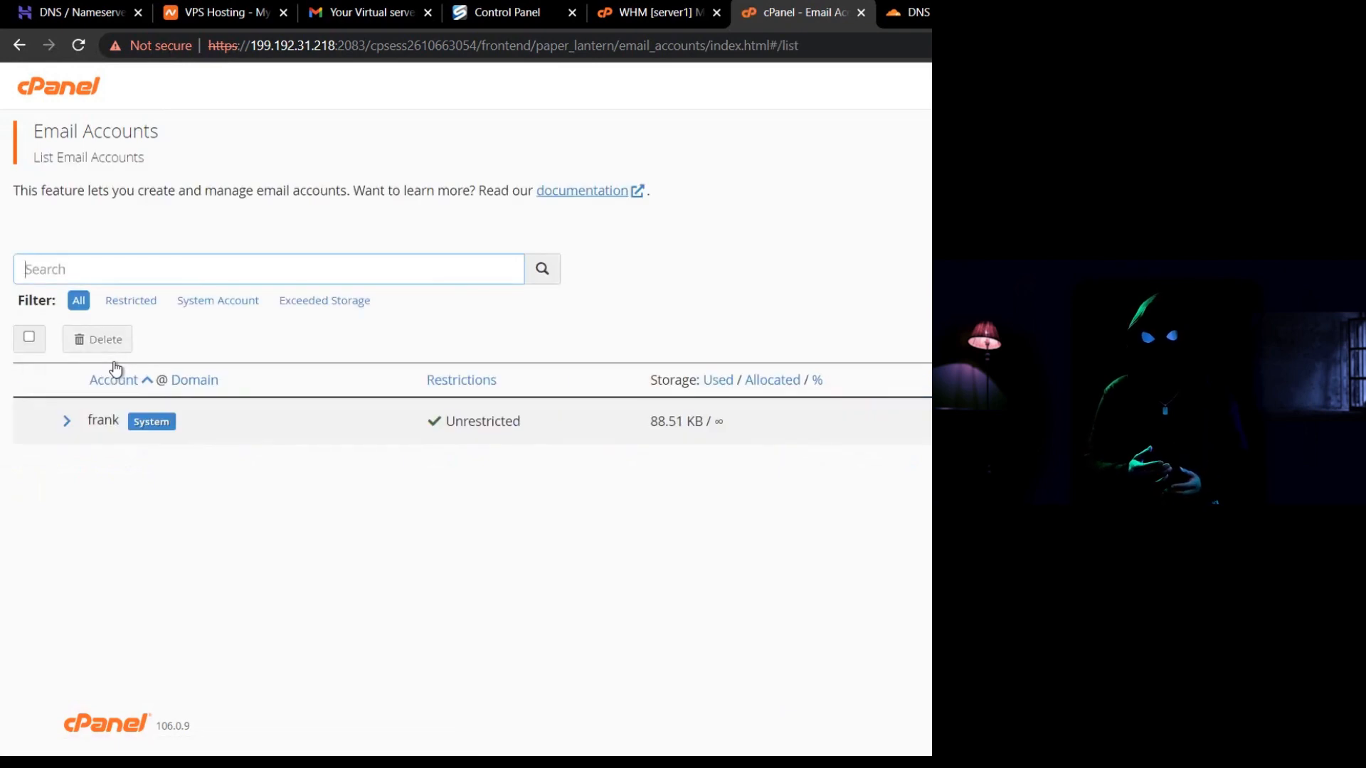
left_click(1316, 269)
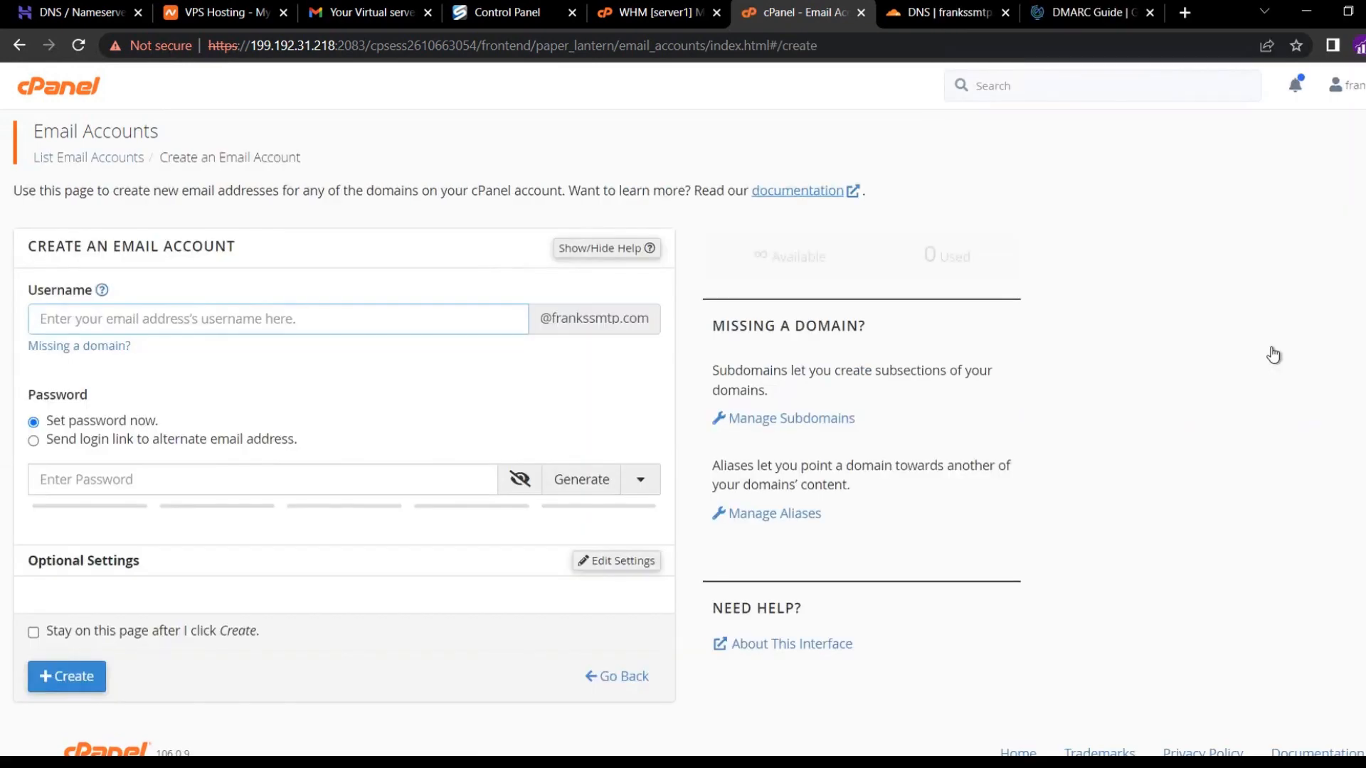
type("admin")
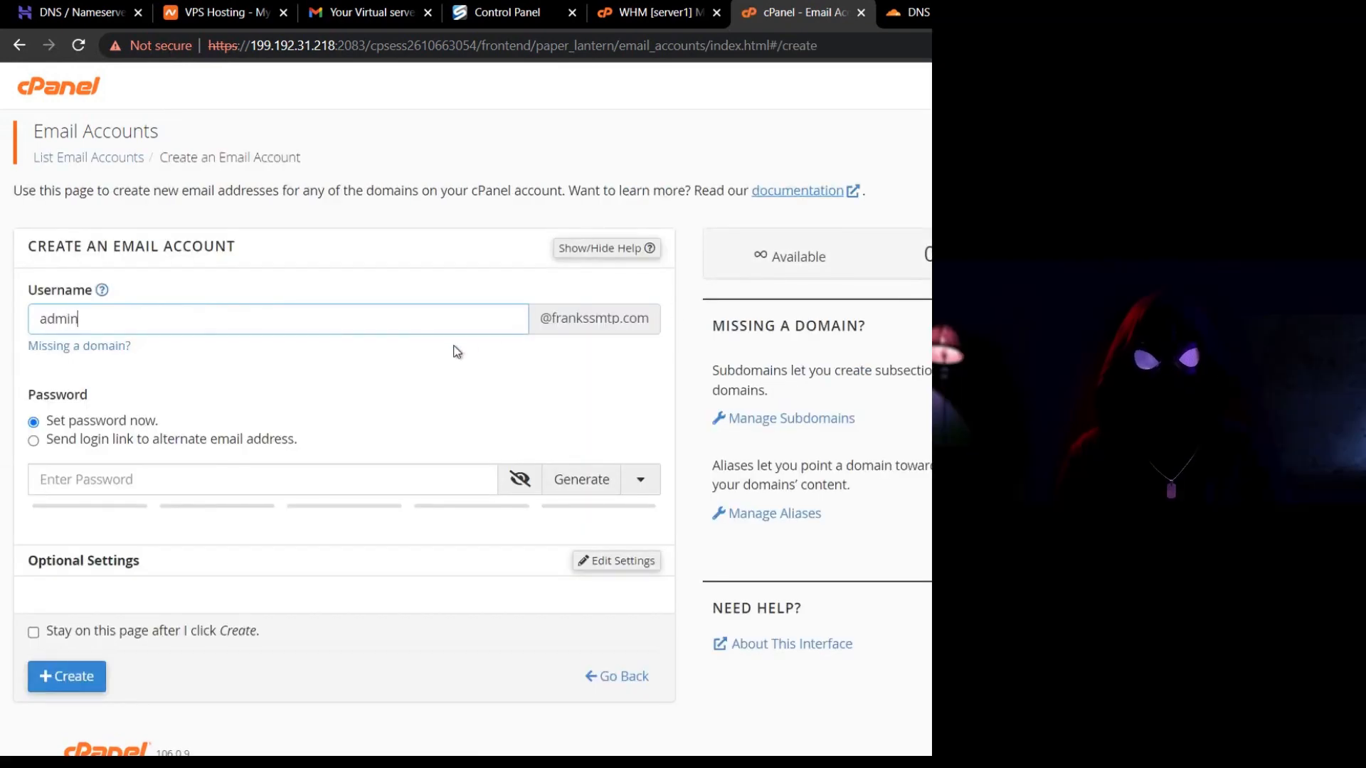
left_click(573, 480)
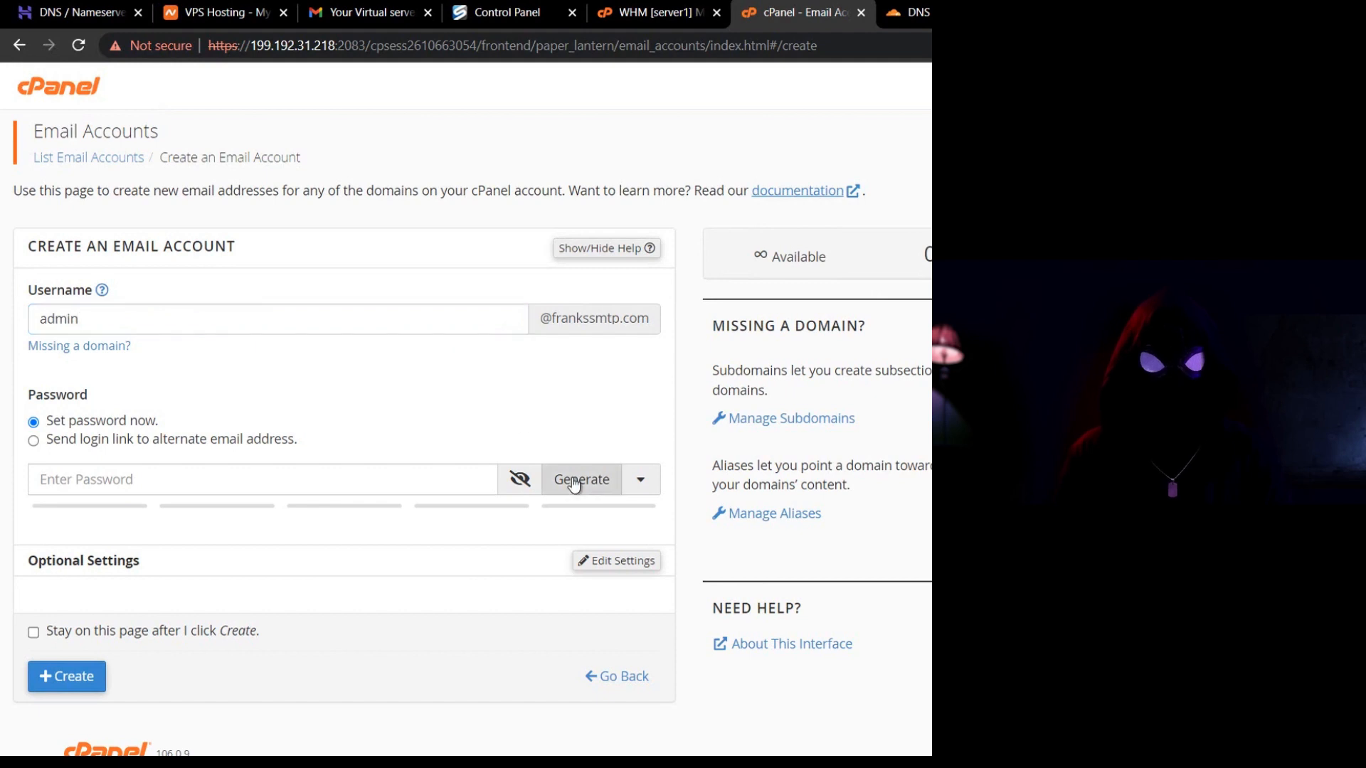
left_click(93, 694)
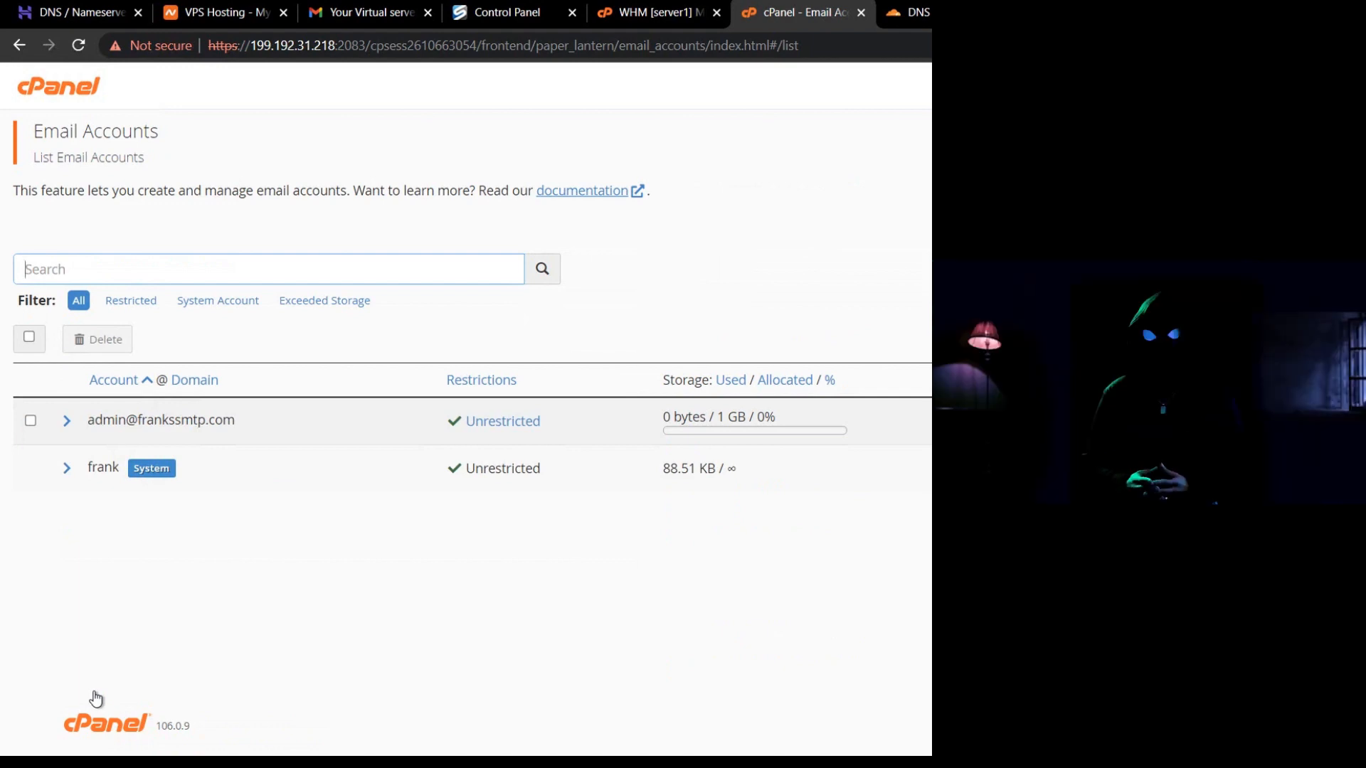
left_click(996, 269)
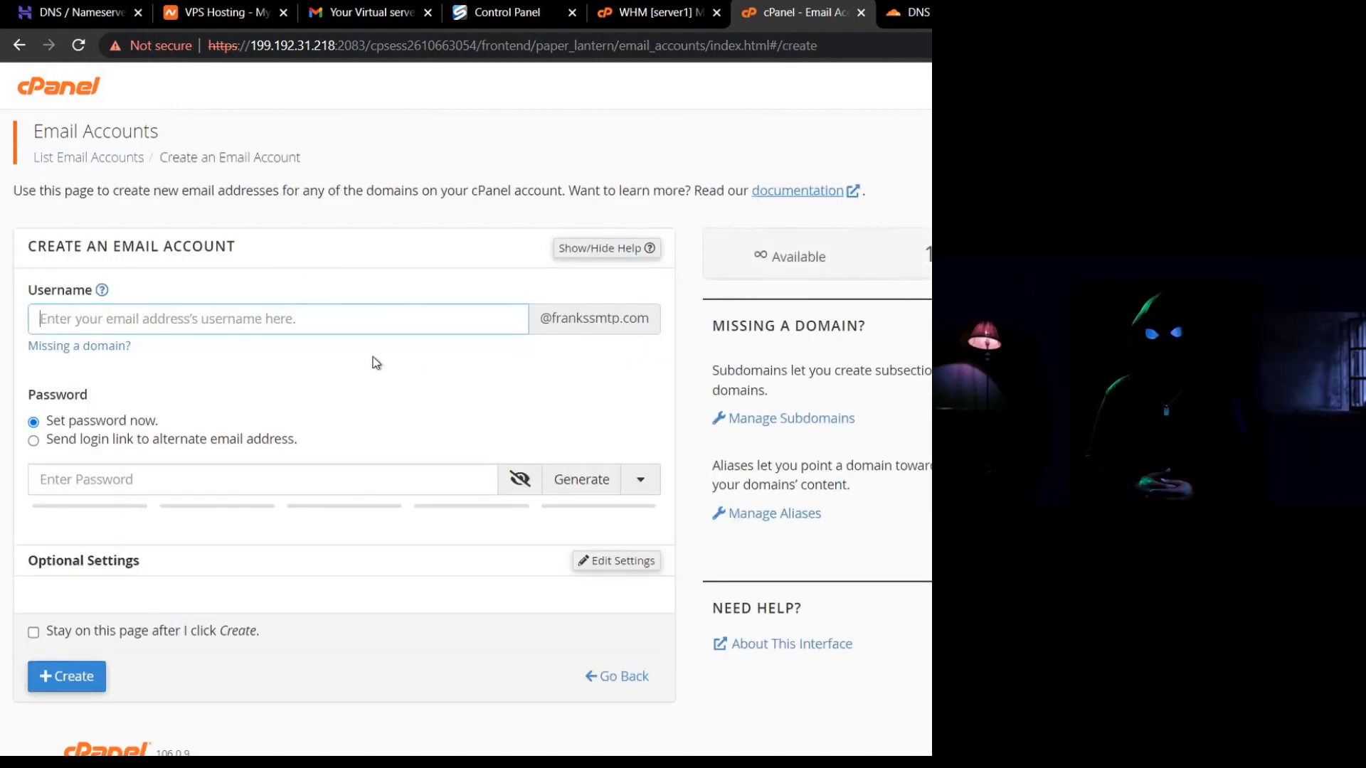
type("l")
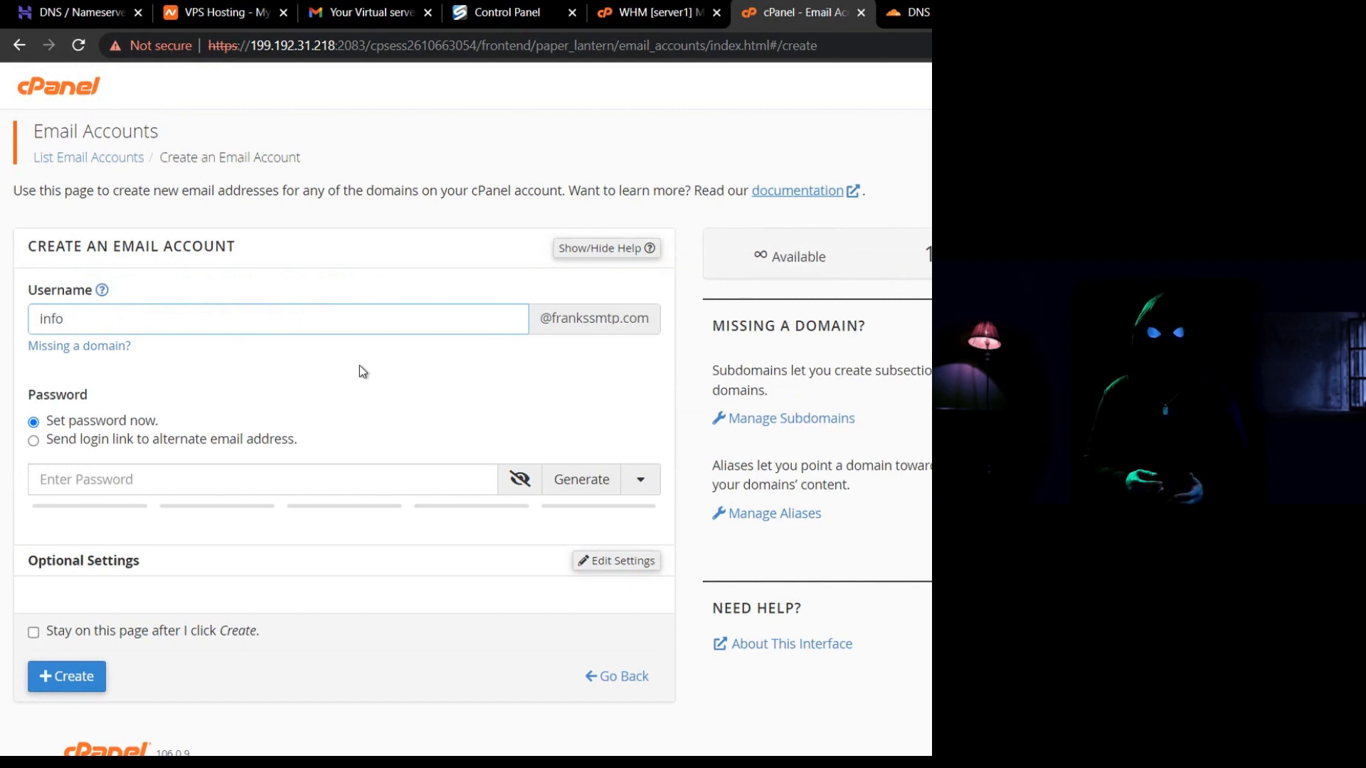
left_click(356, 369)
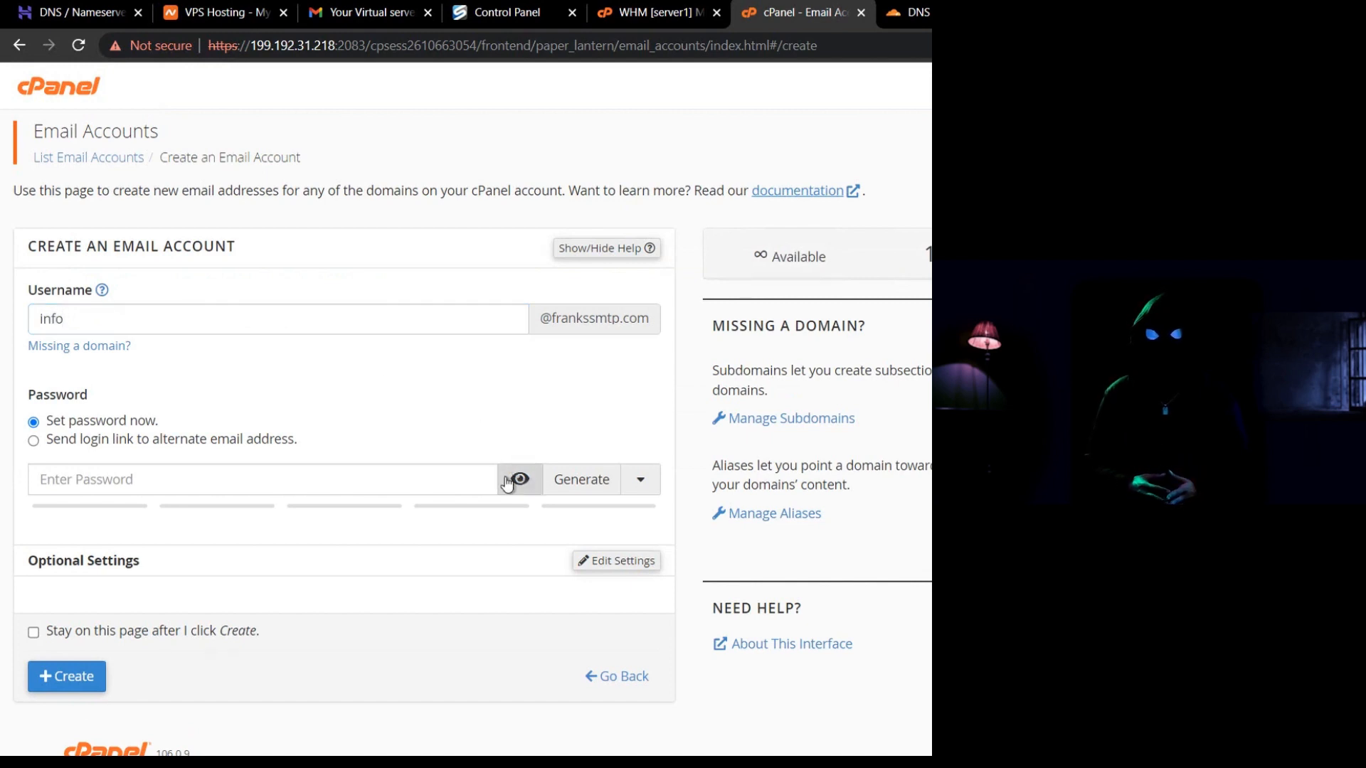
left_click(576, 481)
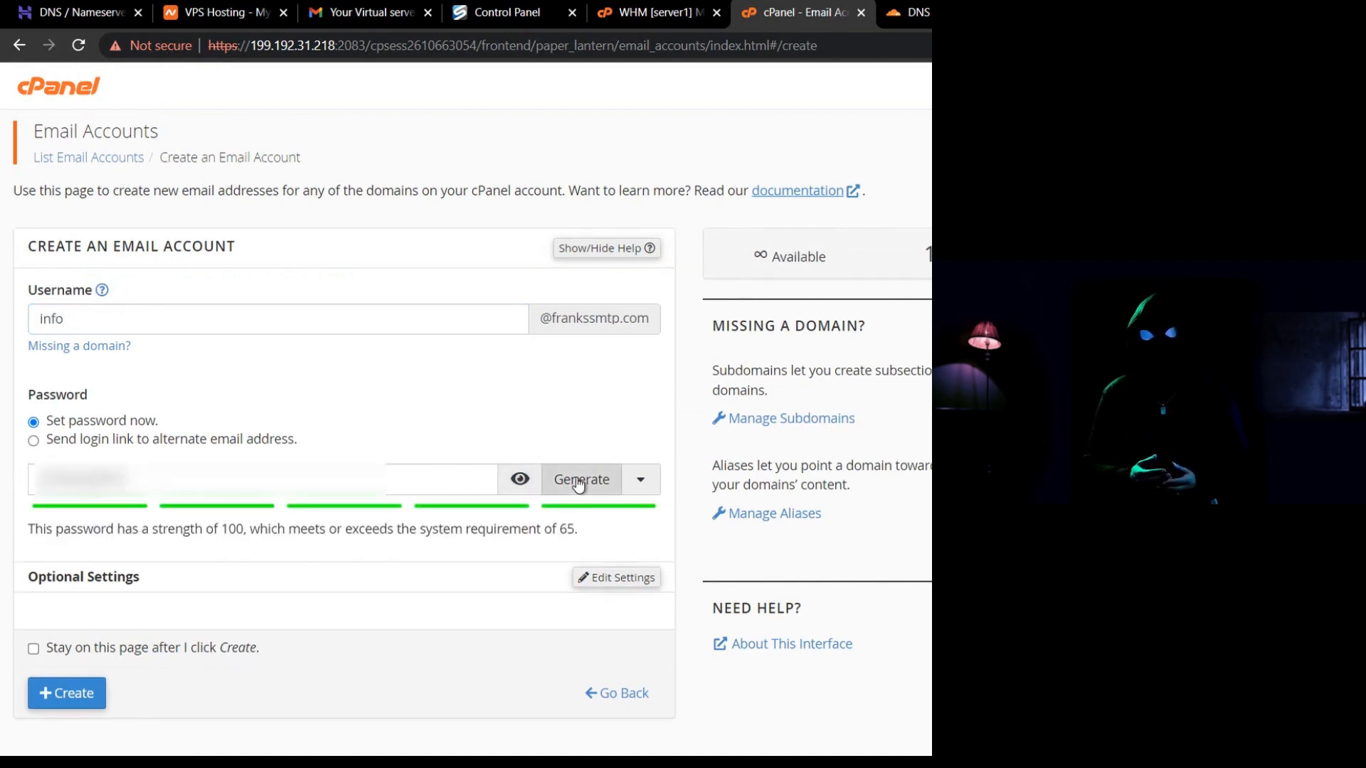
scroll(353, 427, "down", 1)
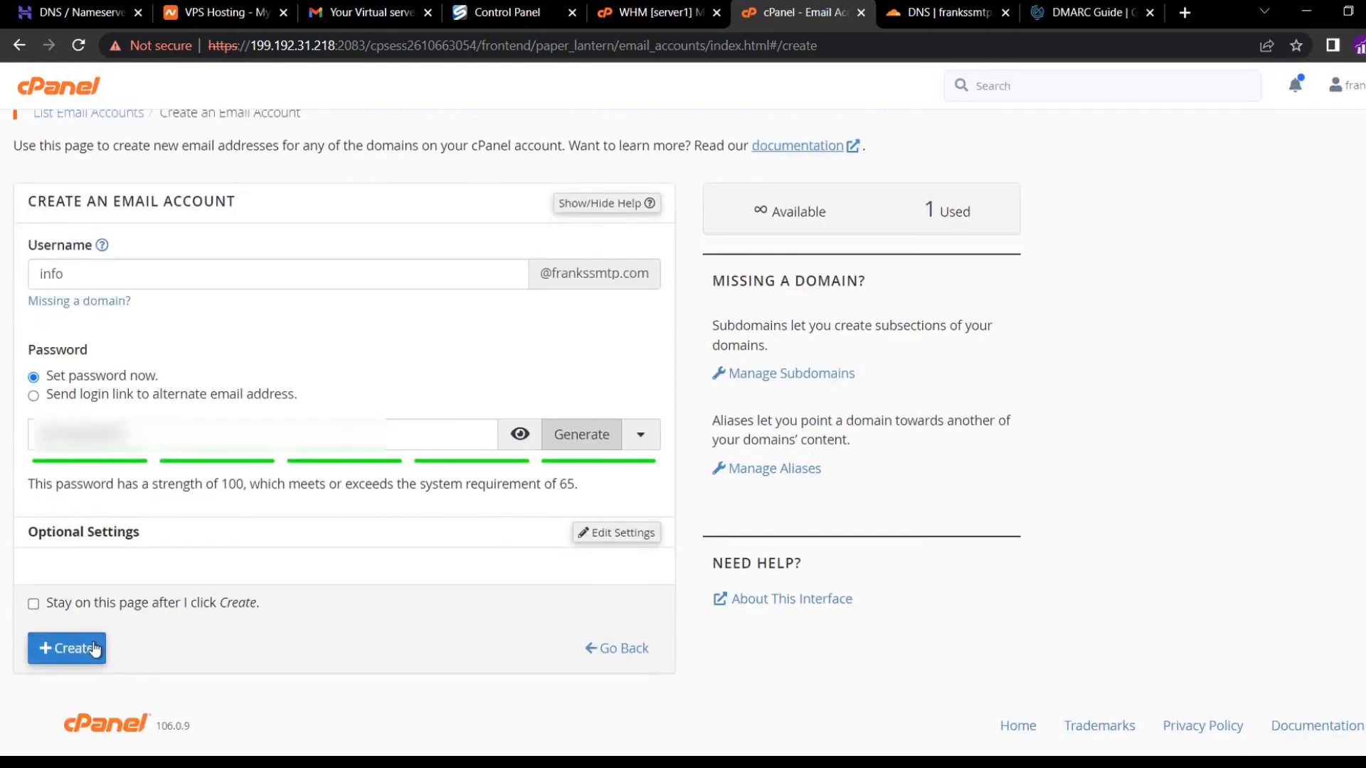
left_click(95, 649)
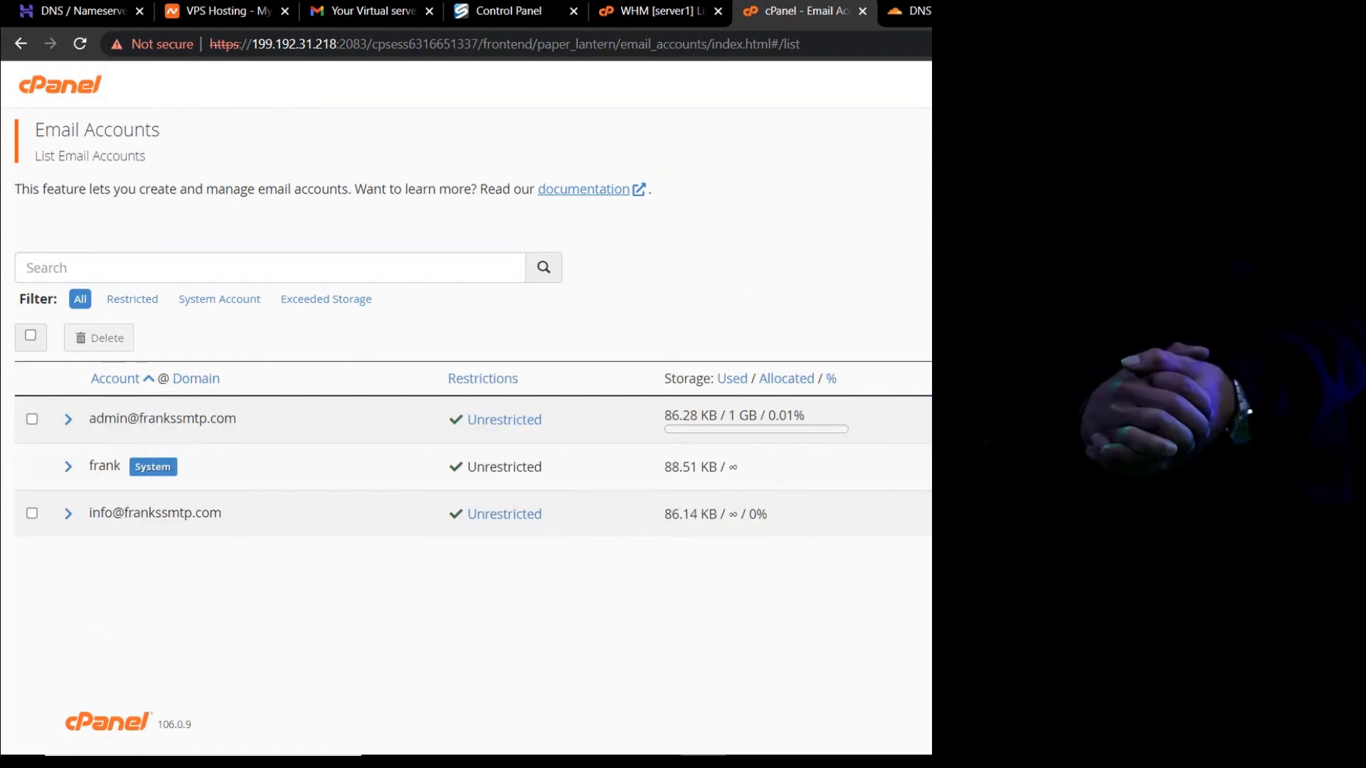
key("ctrl+t")
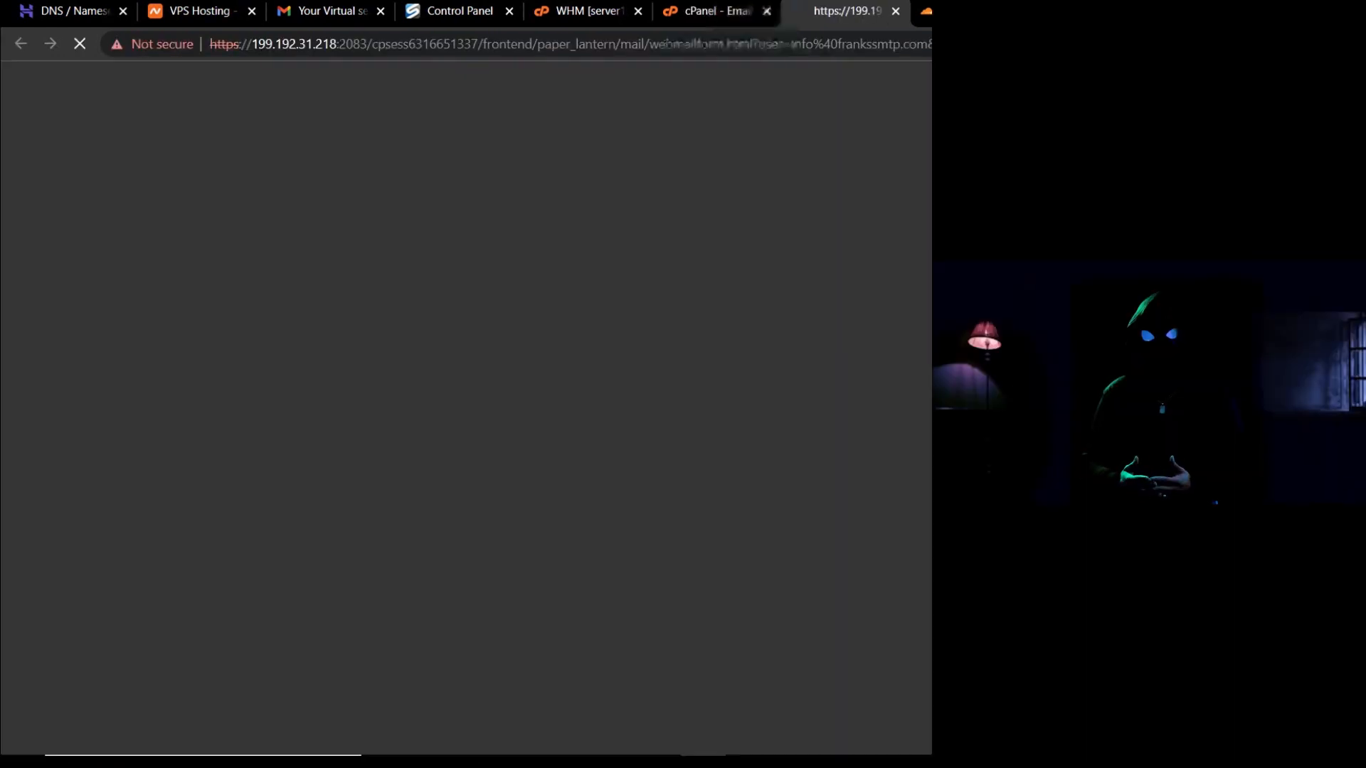
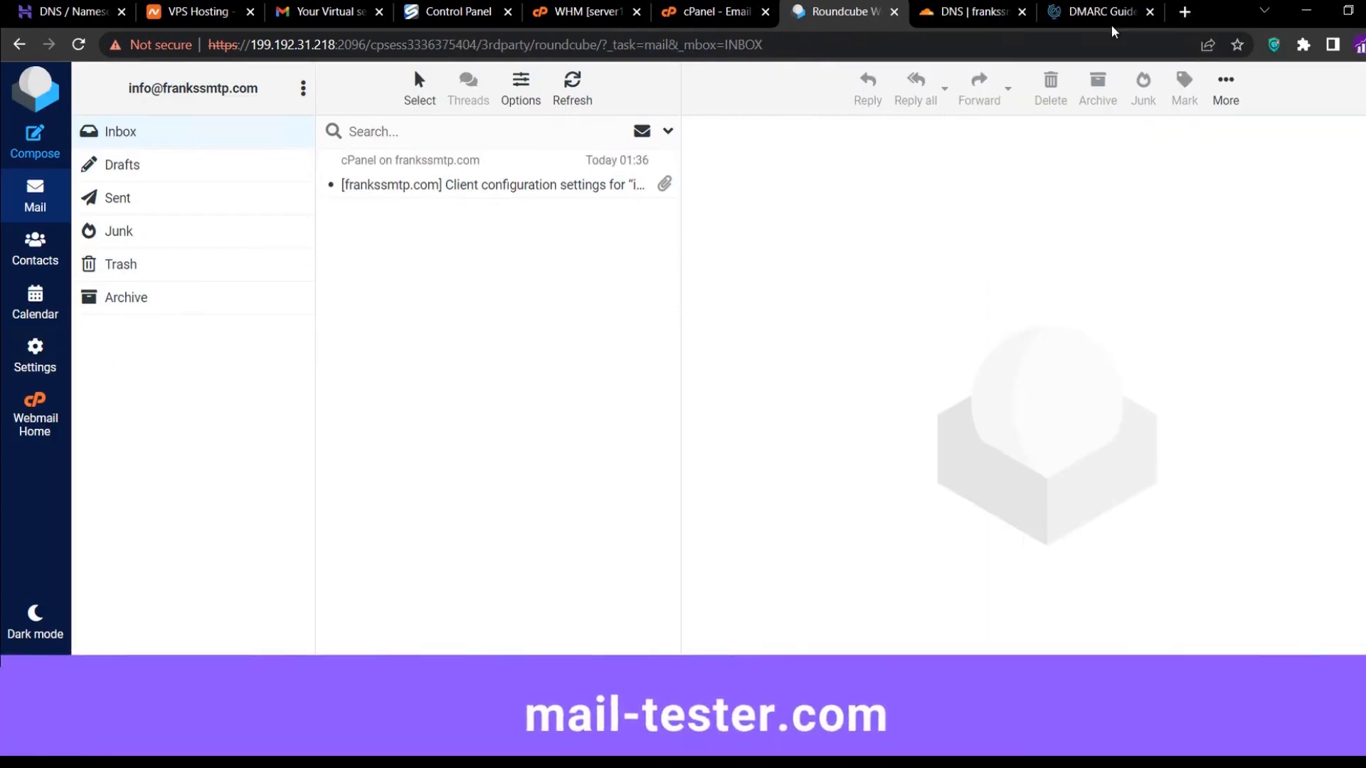
Load mail-tester.com in a new browser tab.
left_click(1185, 12)
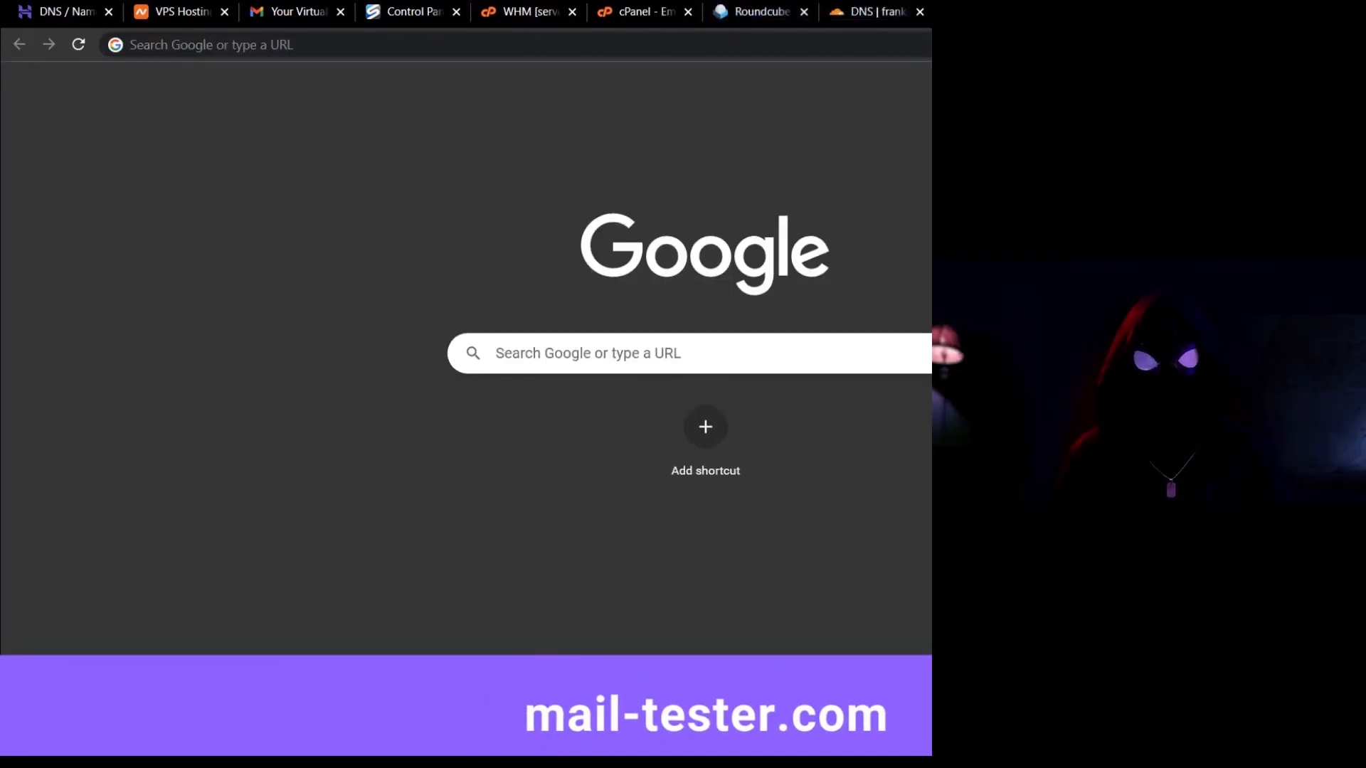
key("ctrl+l")
type("mail-")
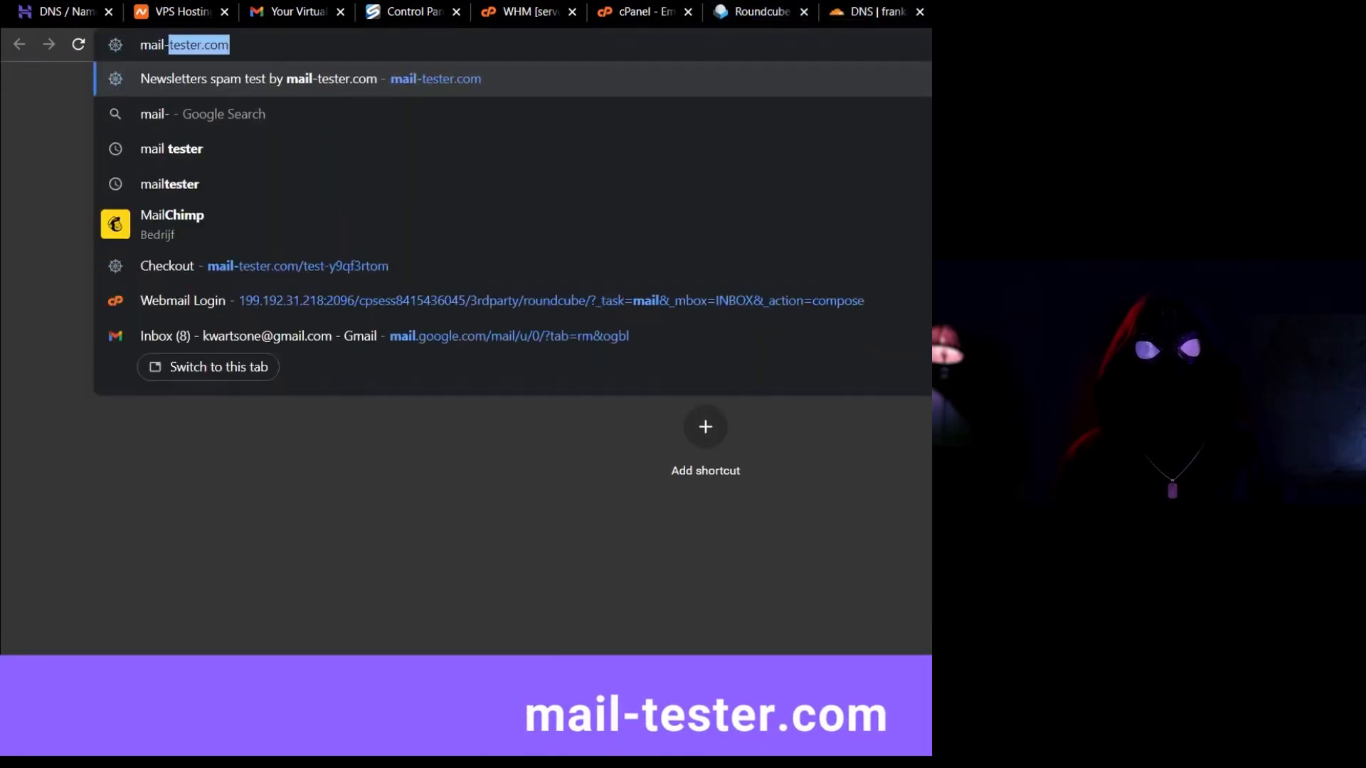
key("Return")
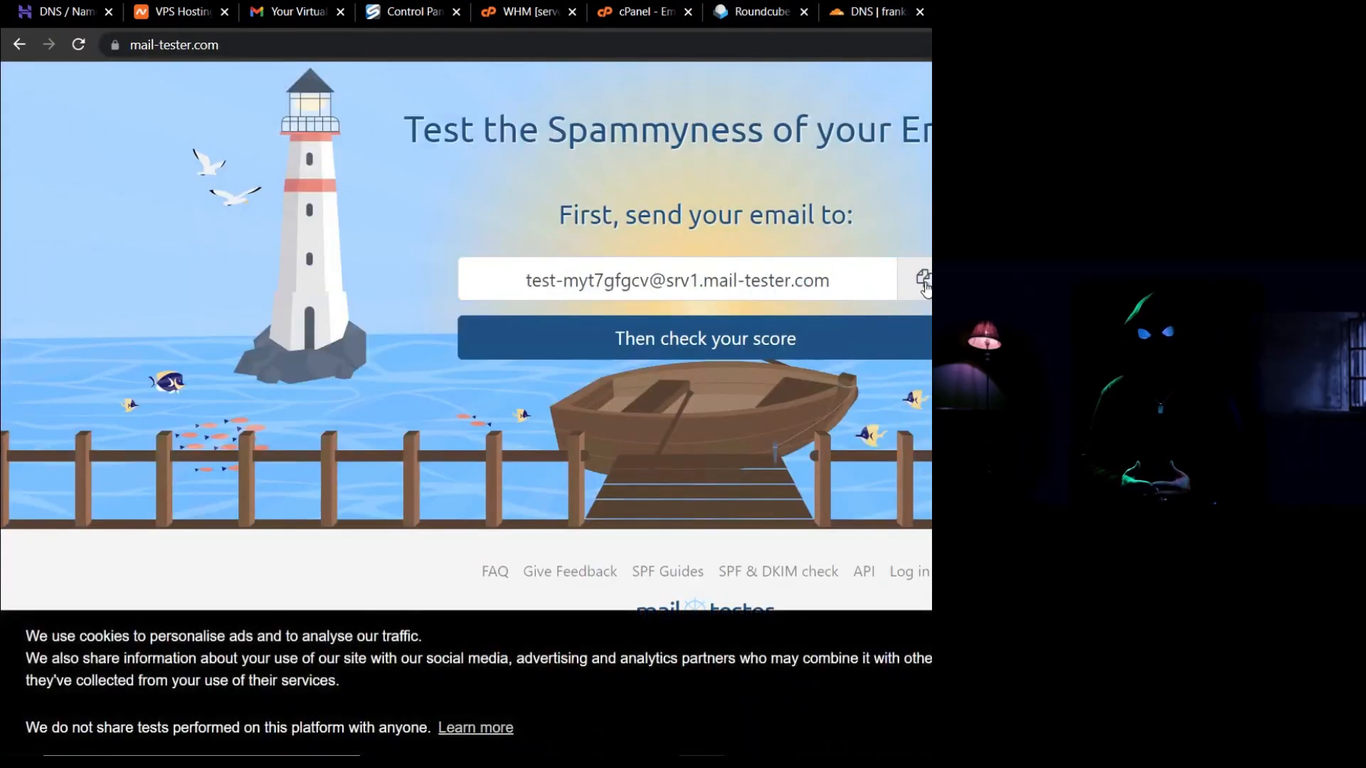
Copy the generated mail-tester address and start a new email in Roundcube.
left_click(924, 281)
left_click(739, 14)
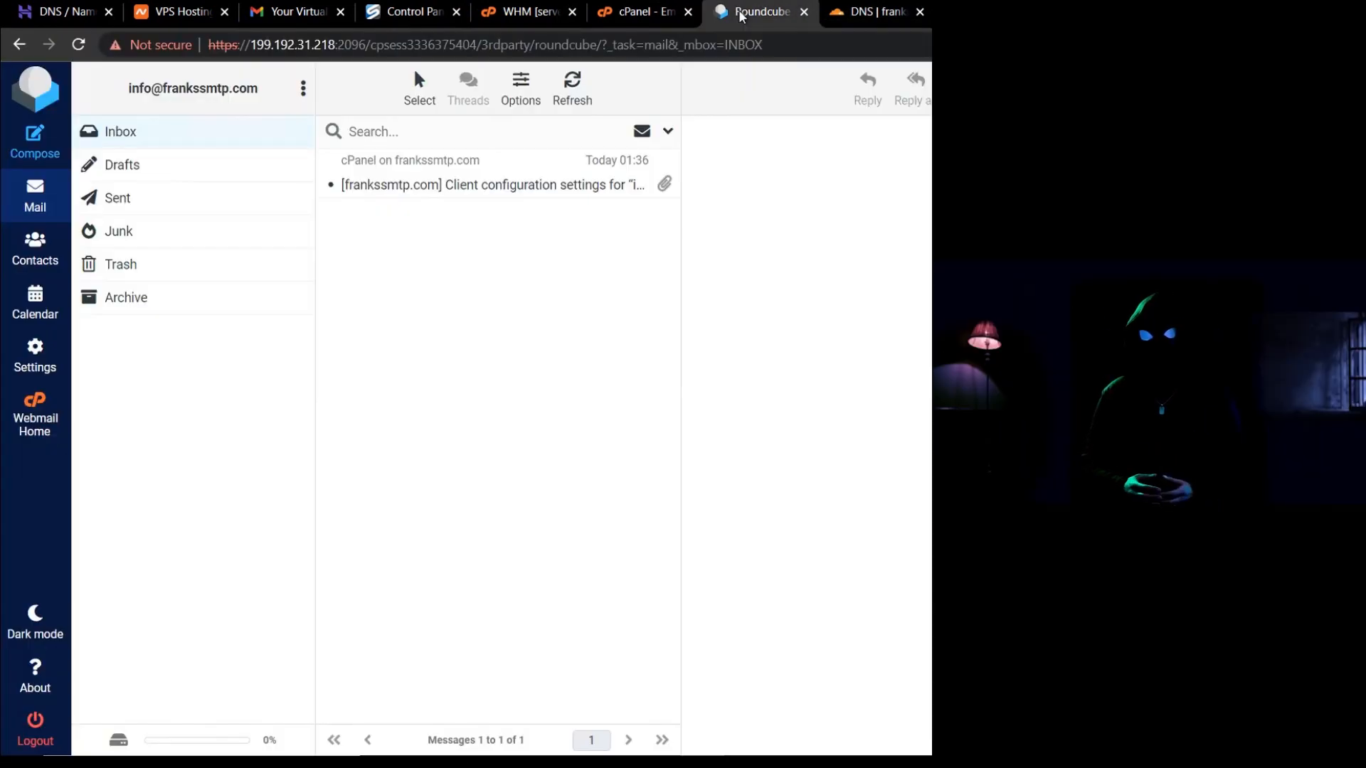
left_click(40, 138)
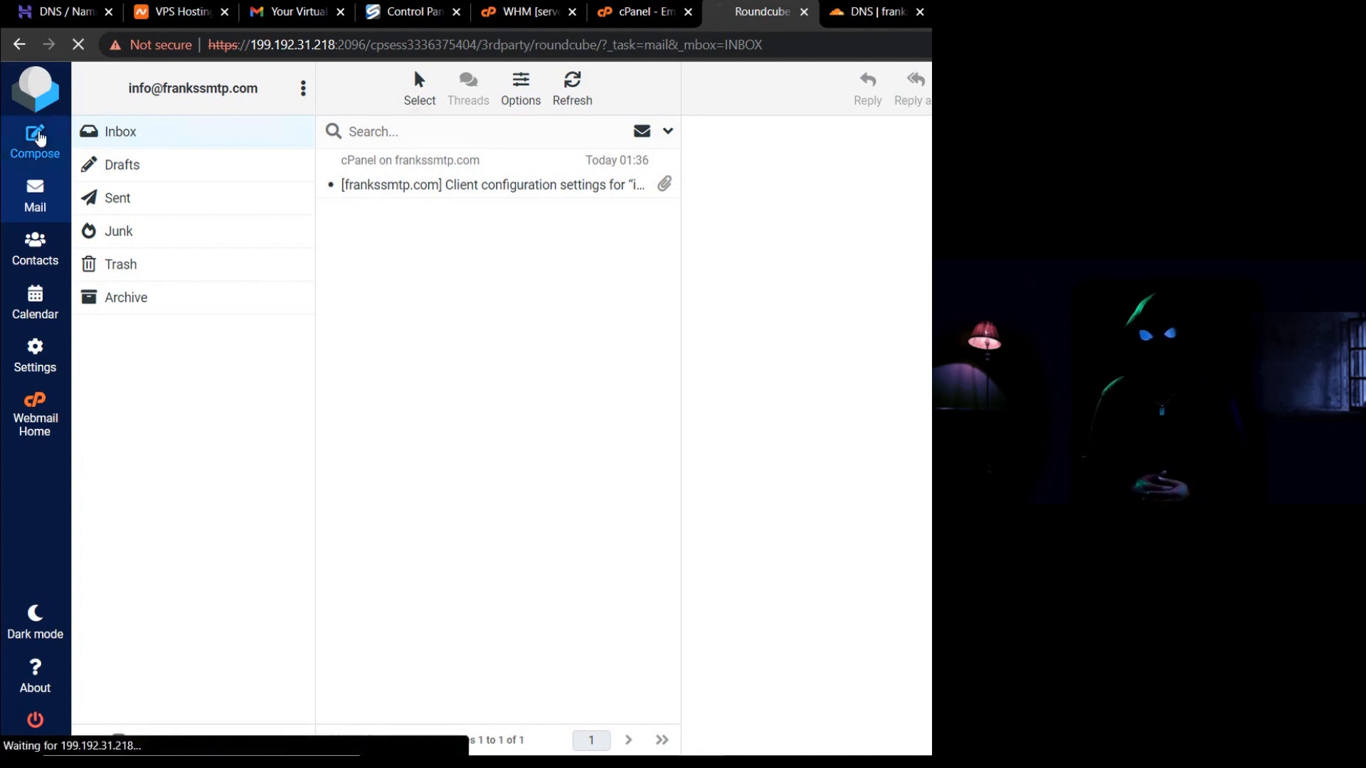
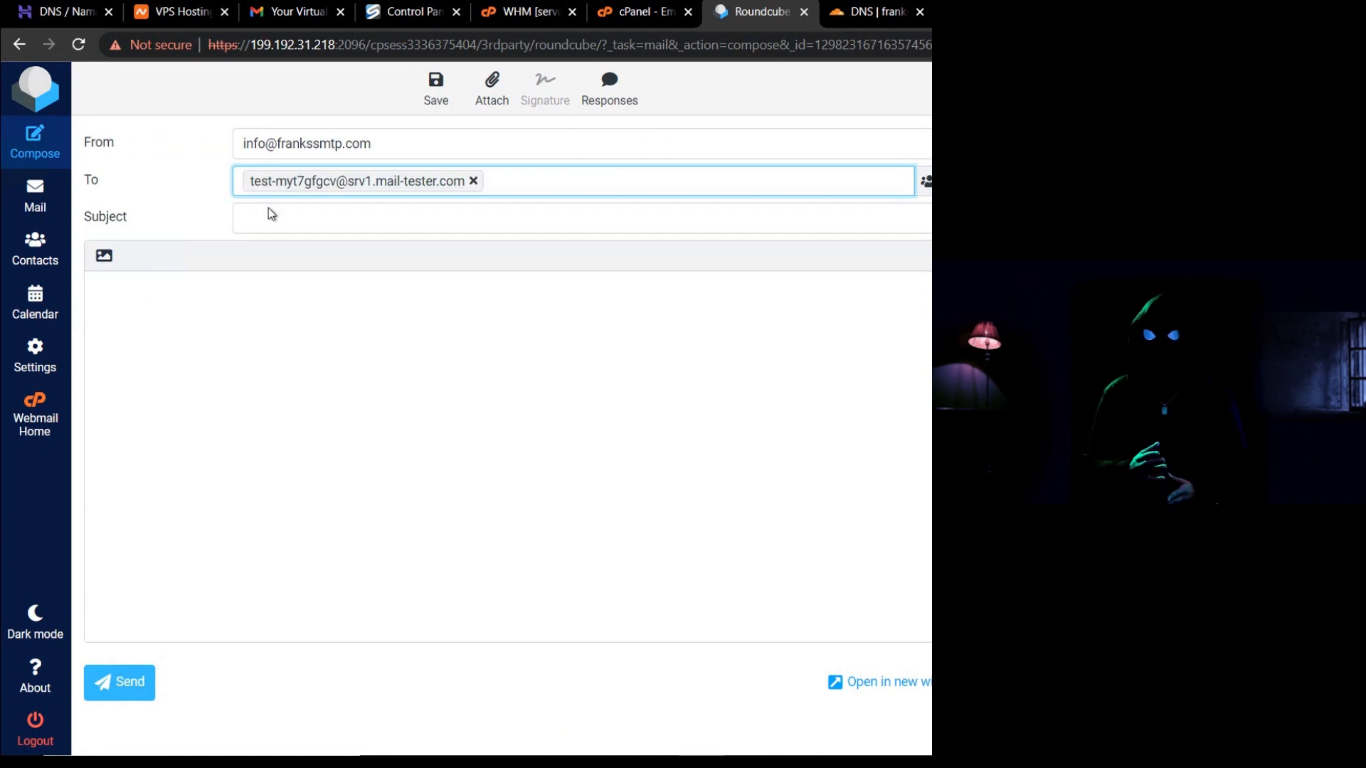
Send an email titled 'Welcome' reading 'Hello, this is a test email' to the mail-tester address.
left_click(269, 215)
key("Tab")
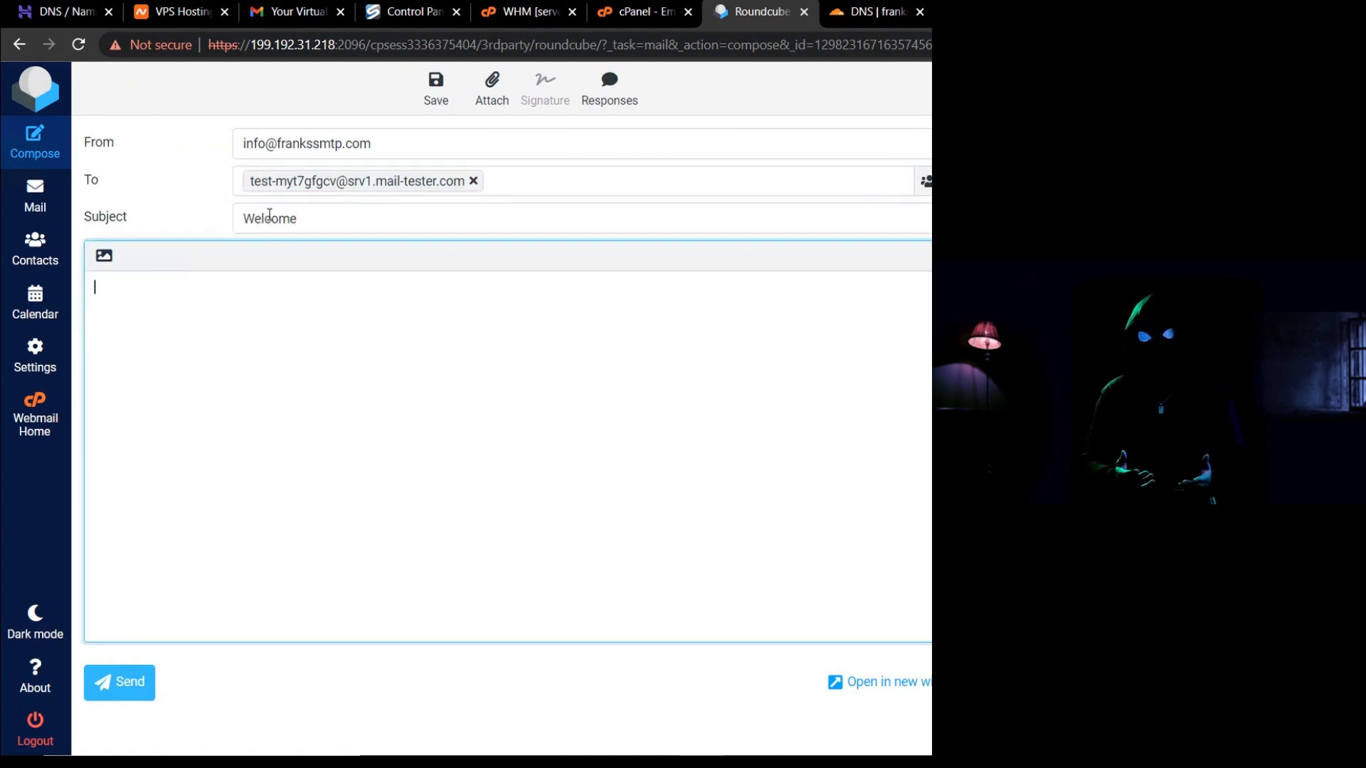
type("Hello, this is a")
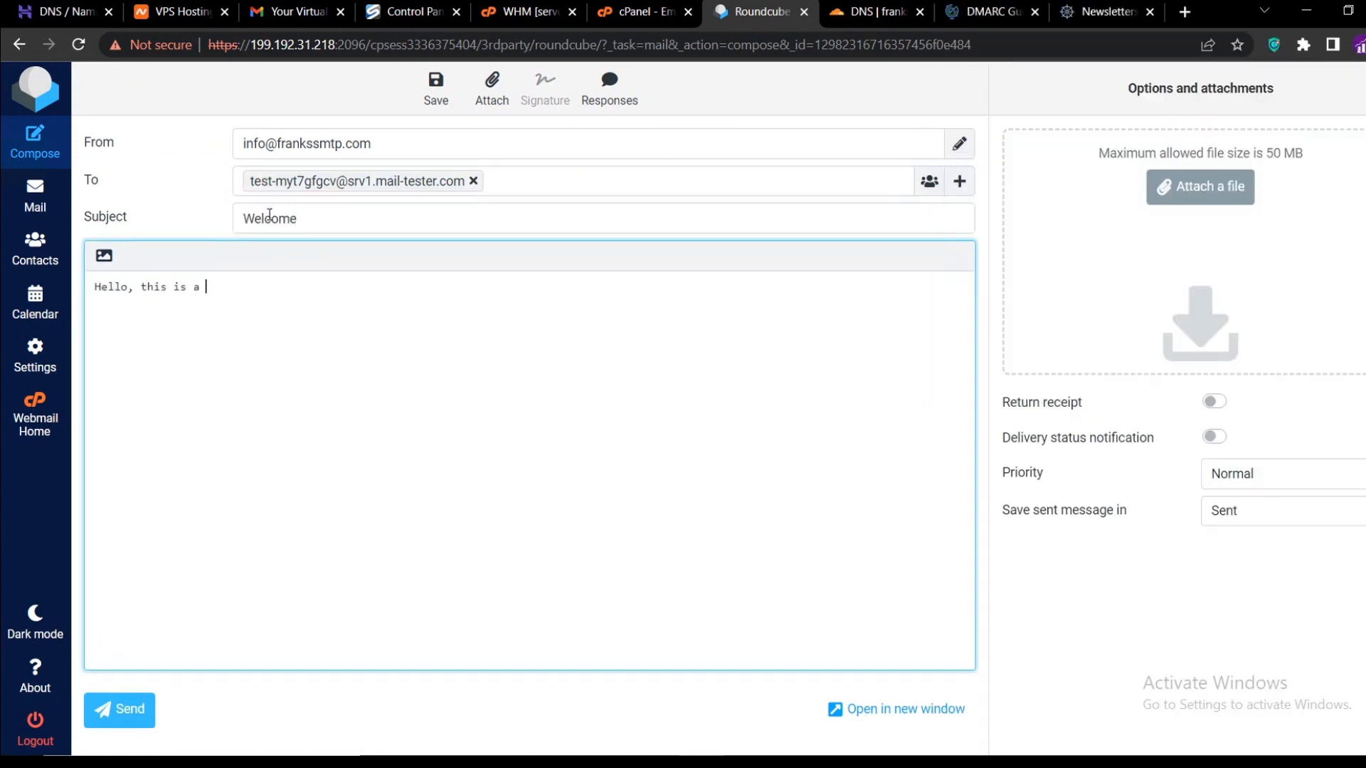
type(" test email")
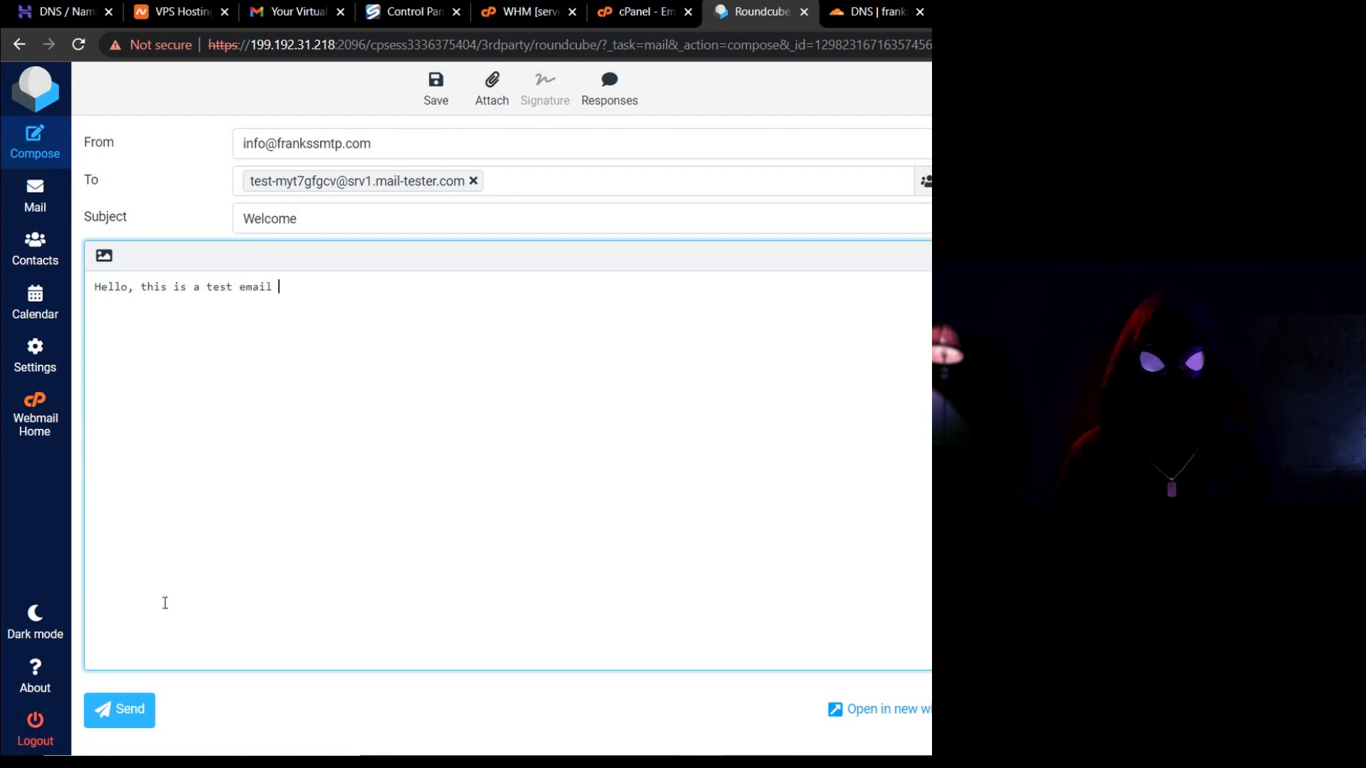
left_click(131, 705)
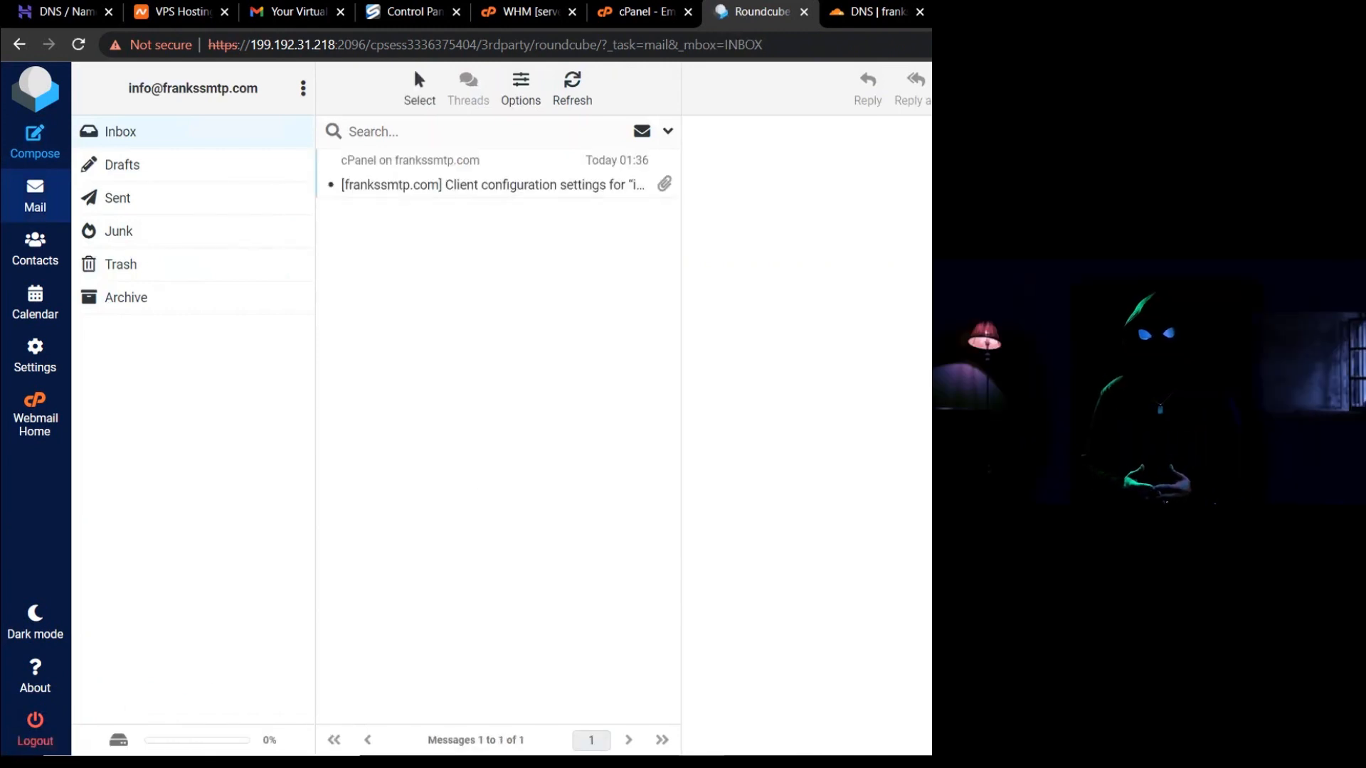
key("ctrl+9")
Check the 9.7/10 mail-tester score, close the Roundcube tab, and return to cPanel Email Accounts.
left_click(729, 341)
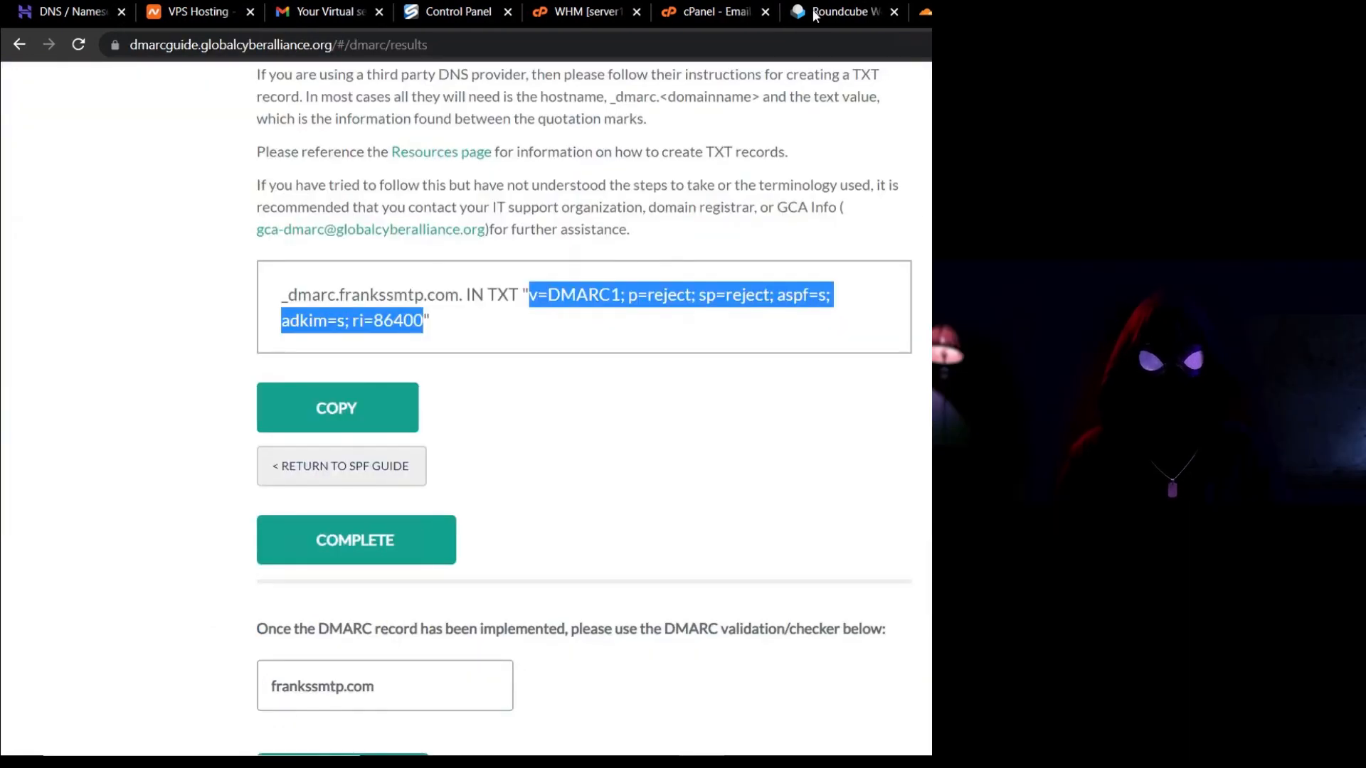
left_click(797, 16)
left_click(894, 20)
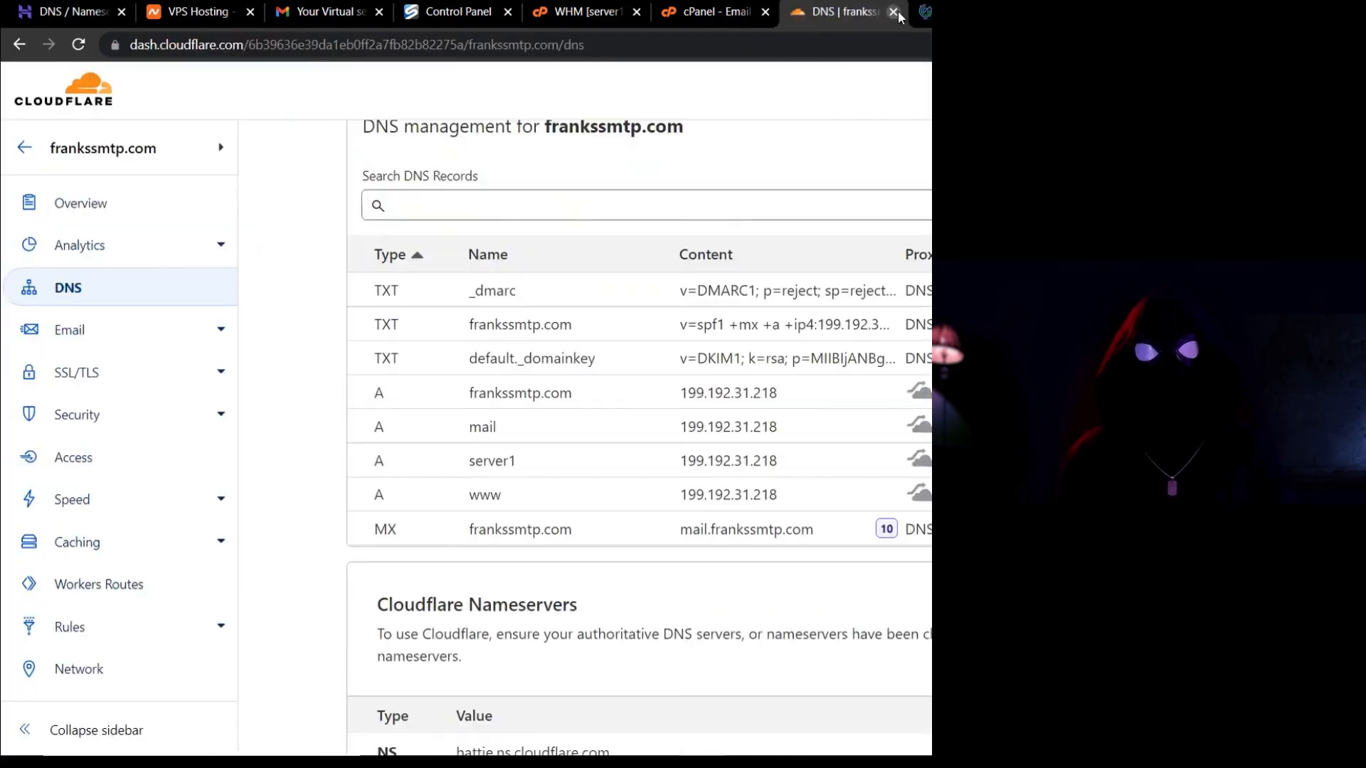
left_click(720, 13)
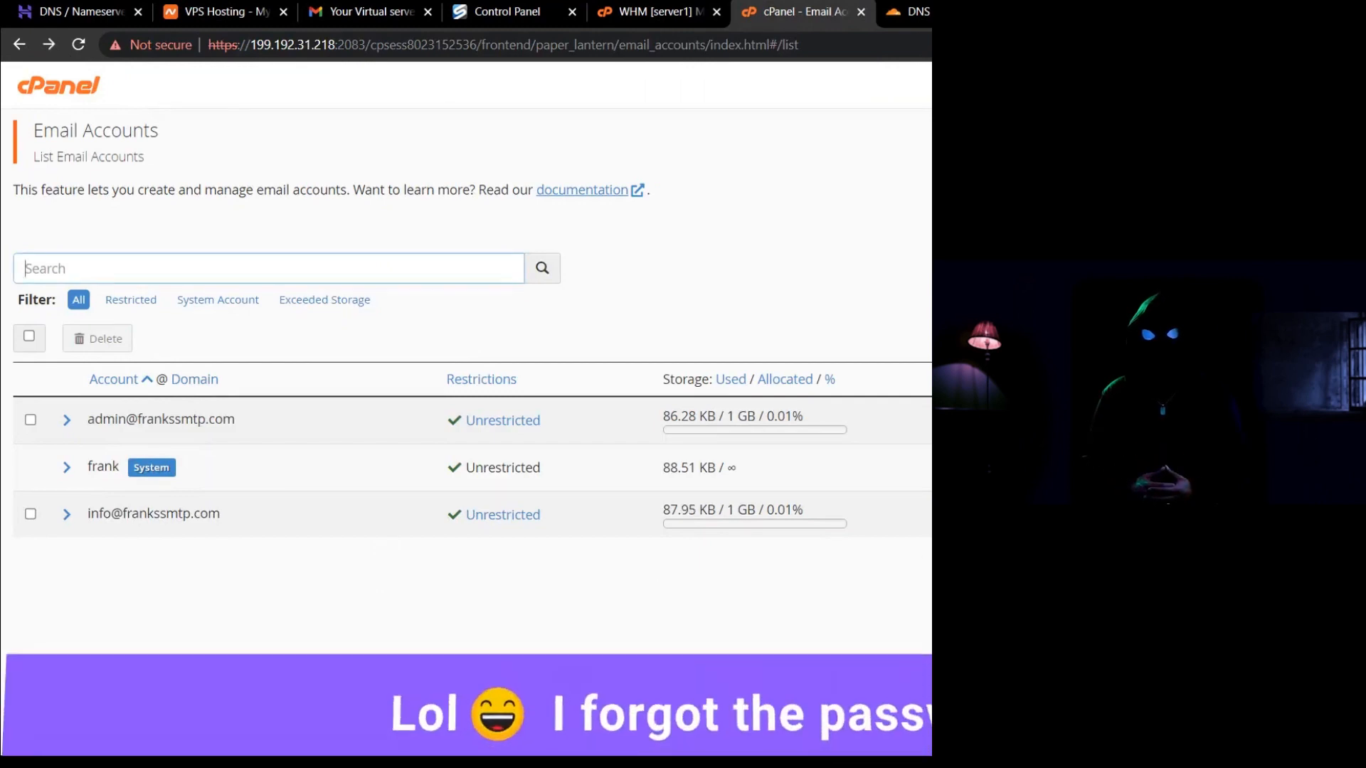
Replace the info account's password with a stronger one (strength 97) and update its settings.
left_click(1177, 514)
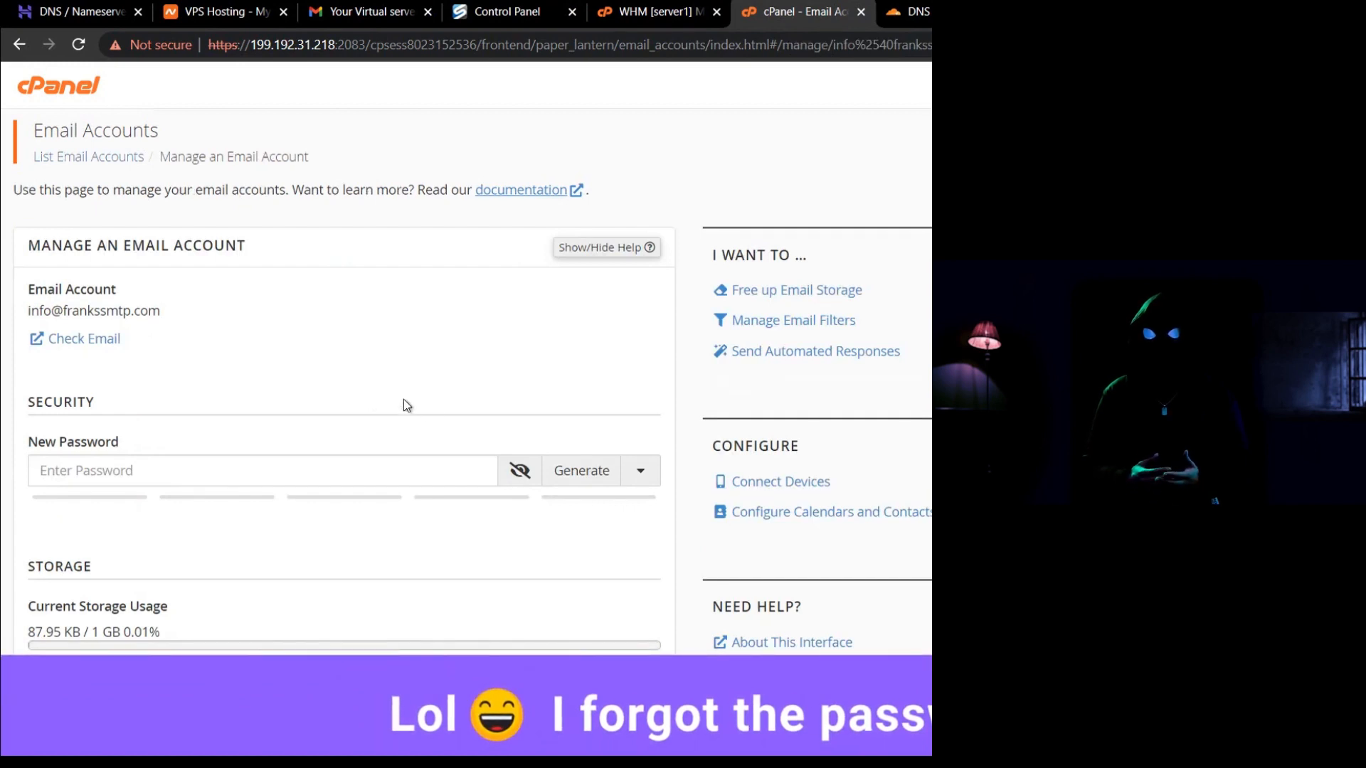
left_click(311, 470)
type("••••••••••••")
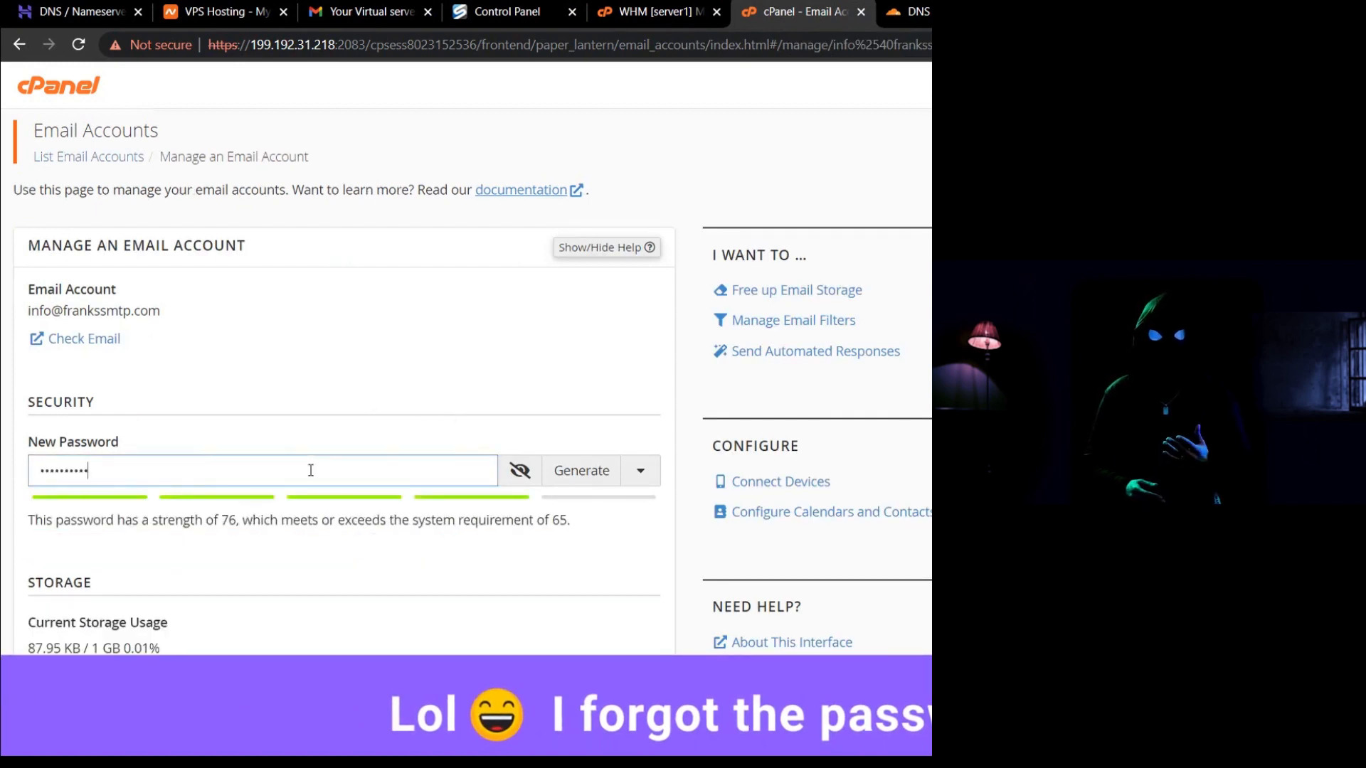
key("ctrl+a")
type("•••••••••••••")
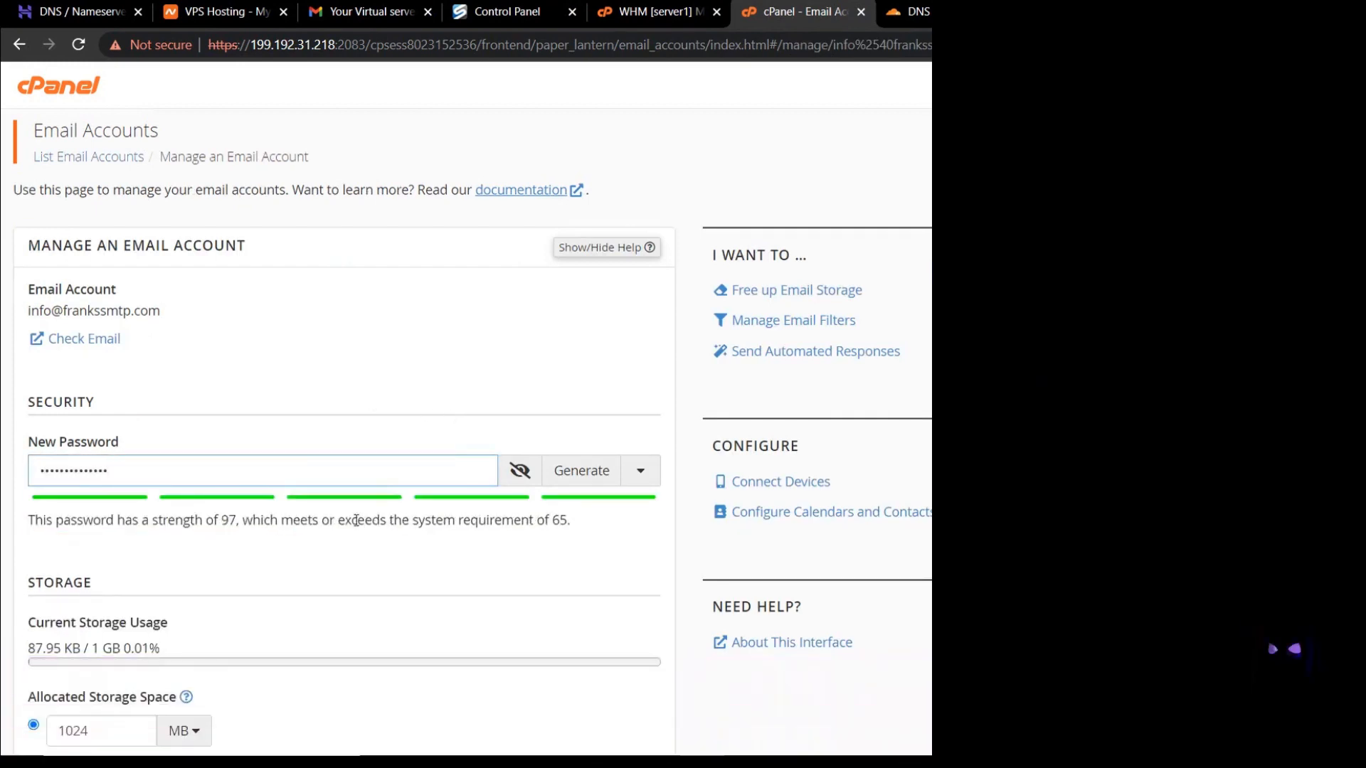
scroll(348, 575, "down", 10)
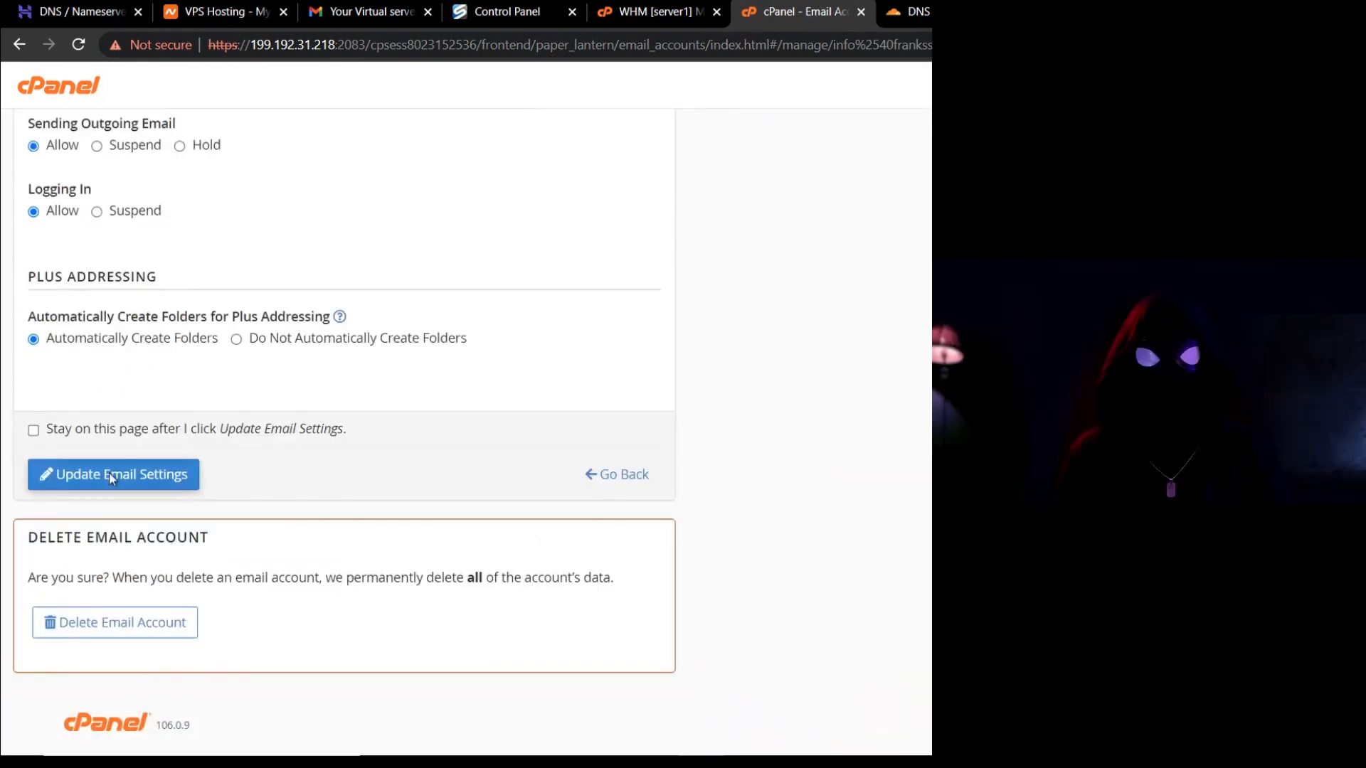
left_click(109, 474)
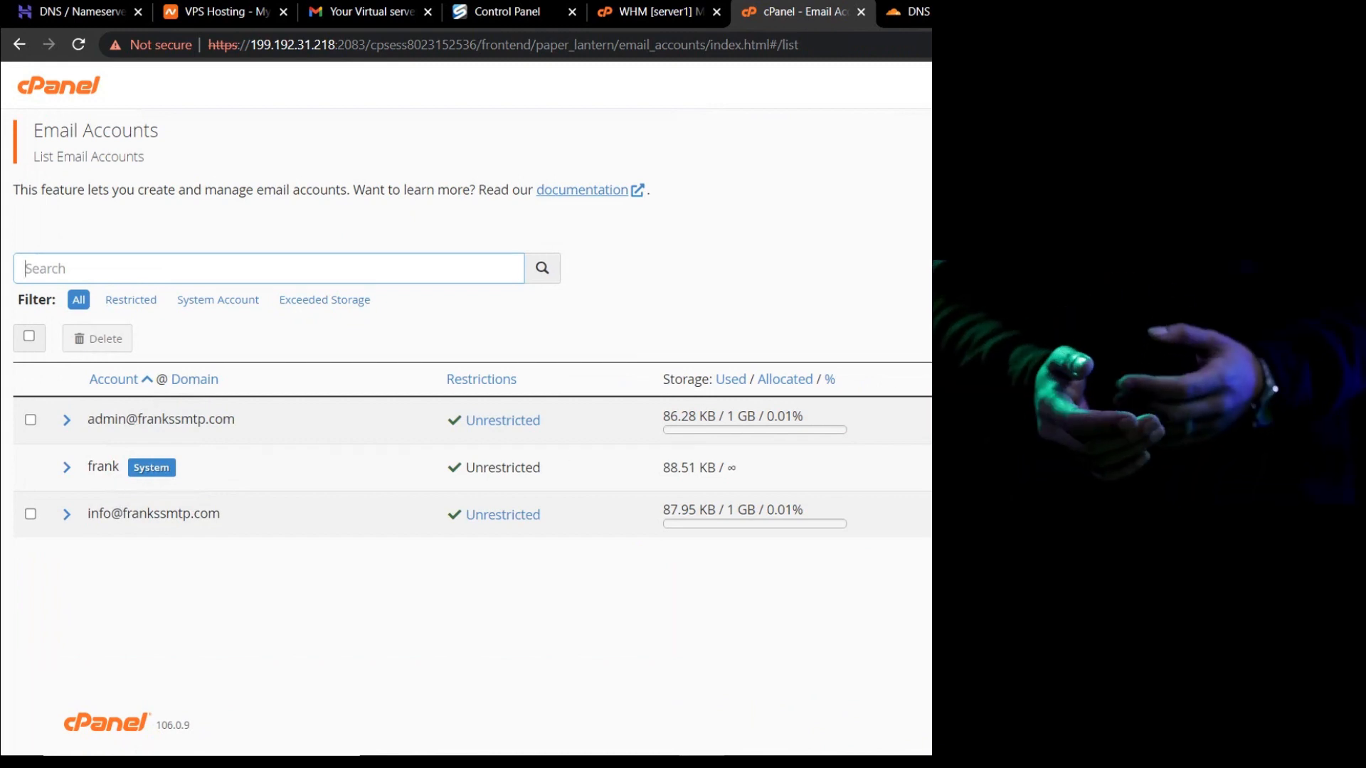
Show the info account's manual SSL mail client settings: IMAP 993, POP3 995, SMTP 465.
left_click(1281, 515)
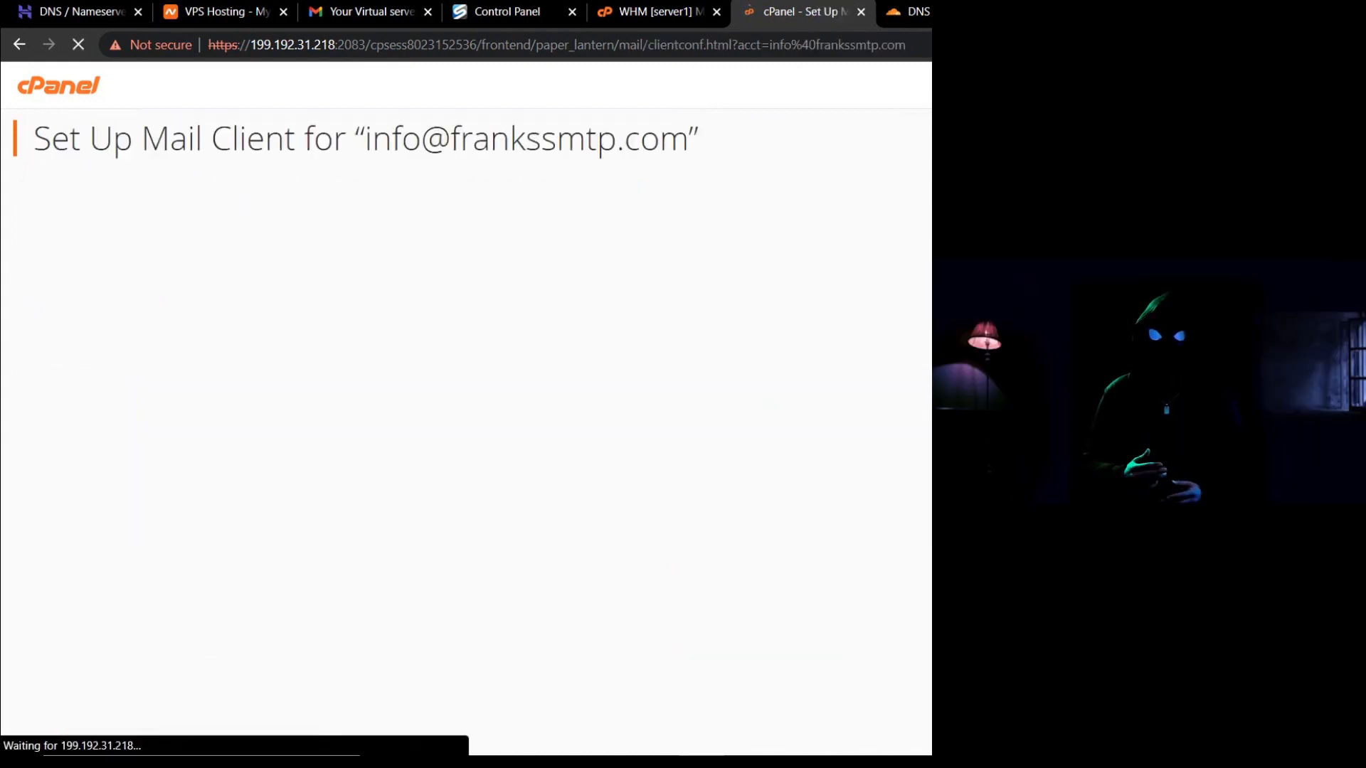
scroll(712, 543, "down", 3)
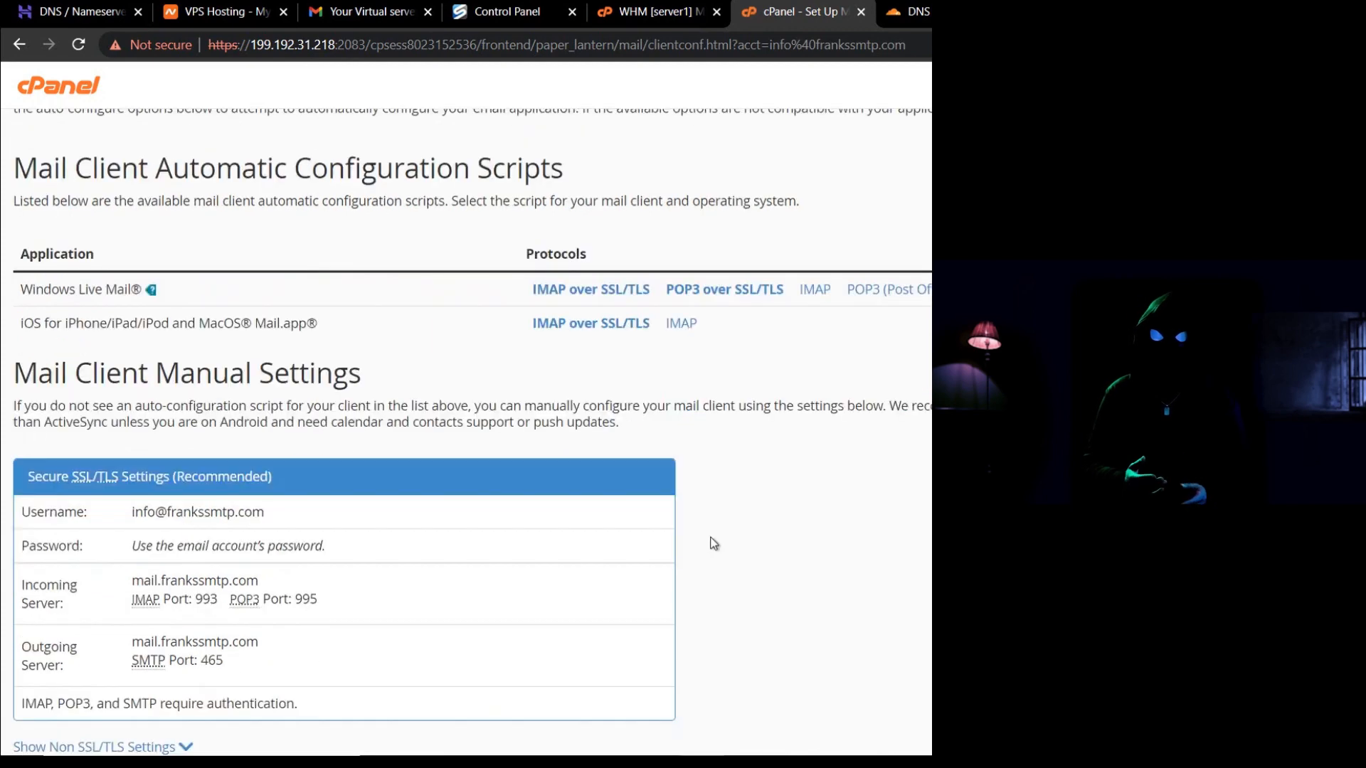
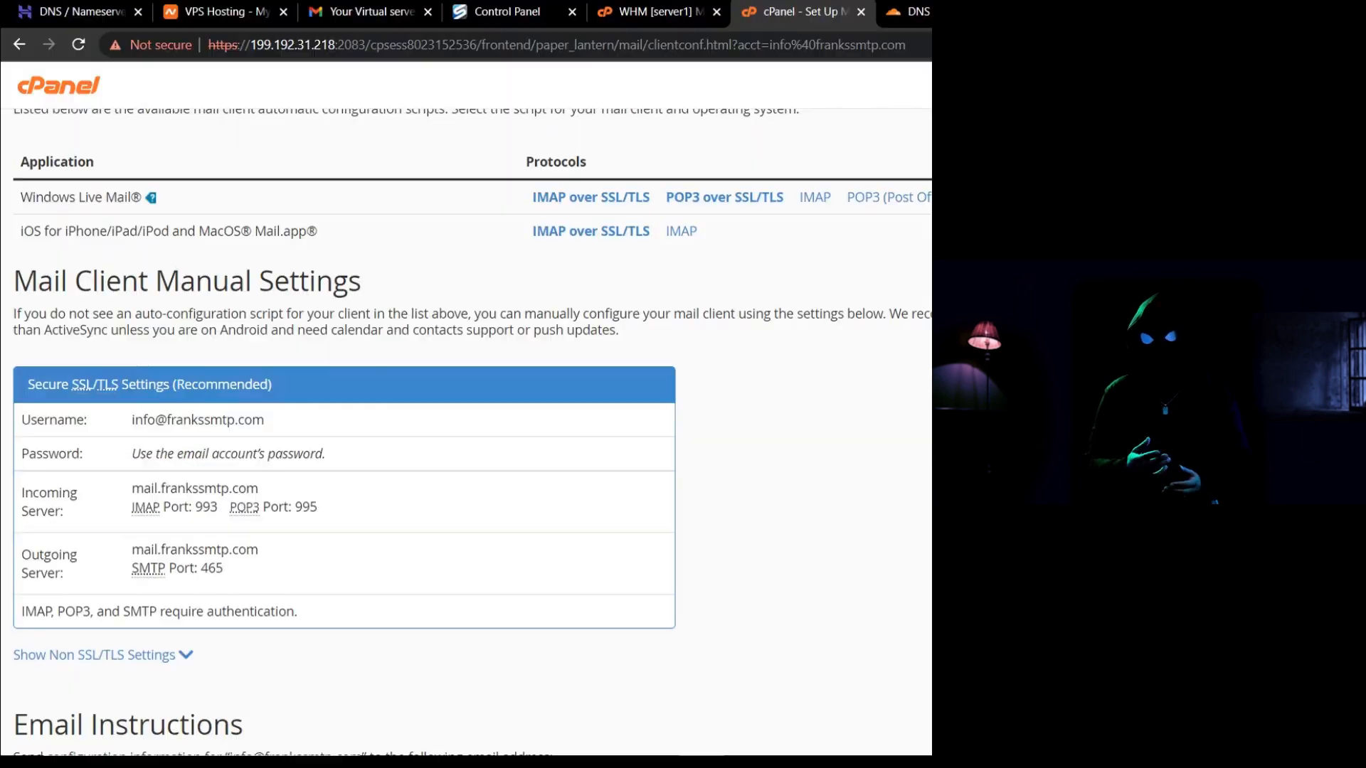
Copy the outgoing SMTP hostname mail.frankssmtp.com (port 465) from cPanel's manual mail client settings.
double_click(223, 550)
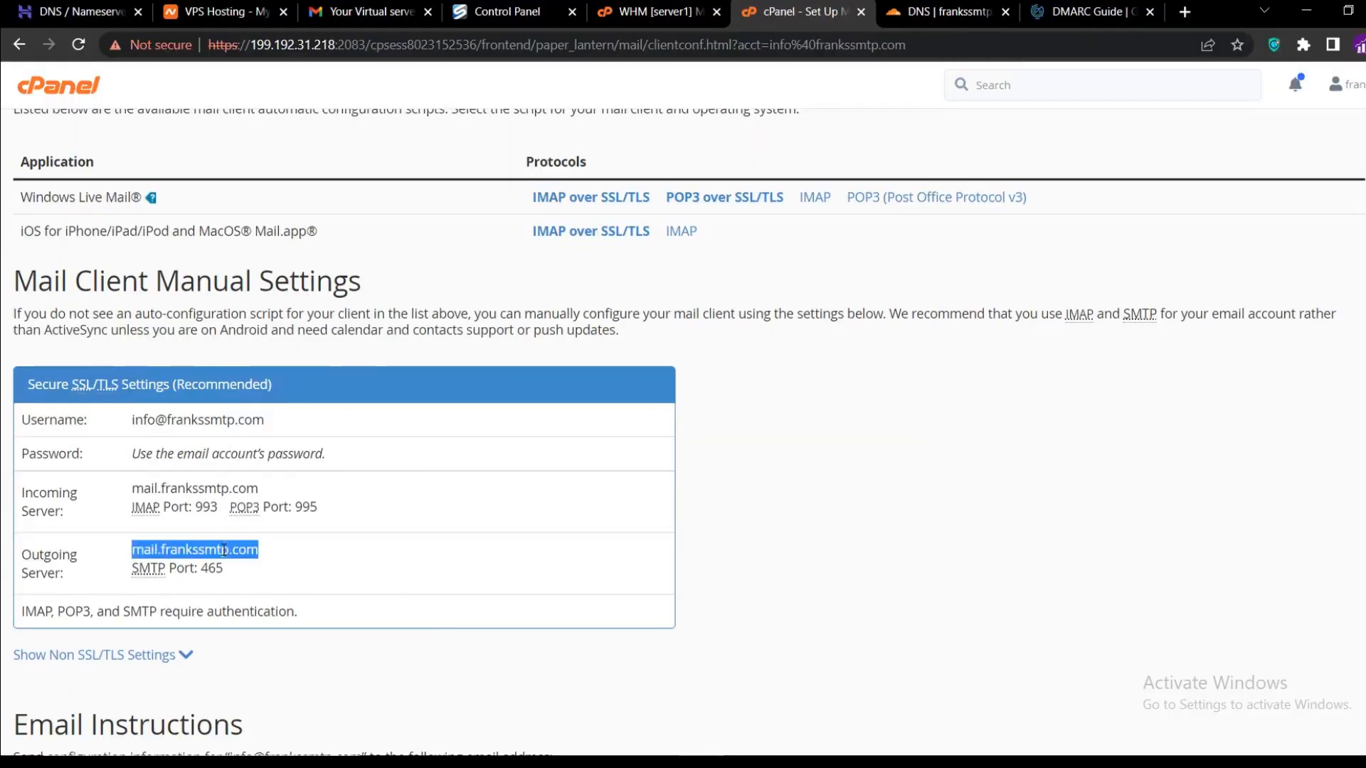
right_click(223, 550)
left_click(251, 566)
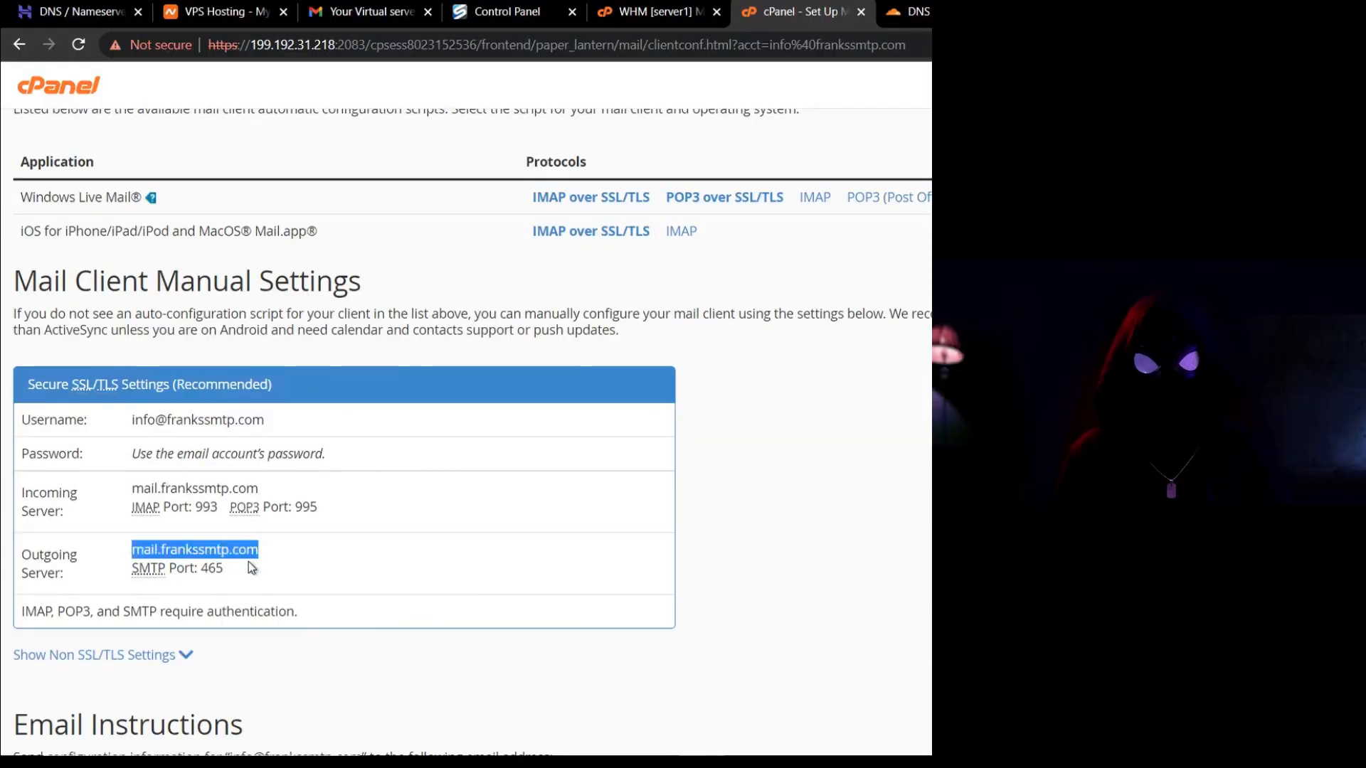
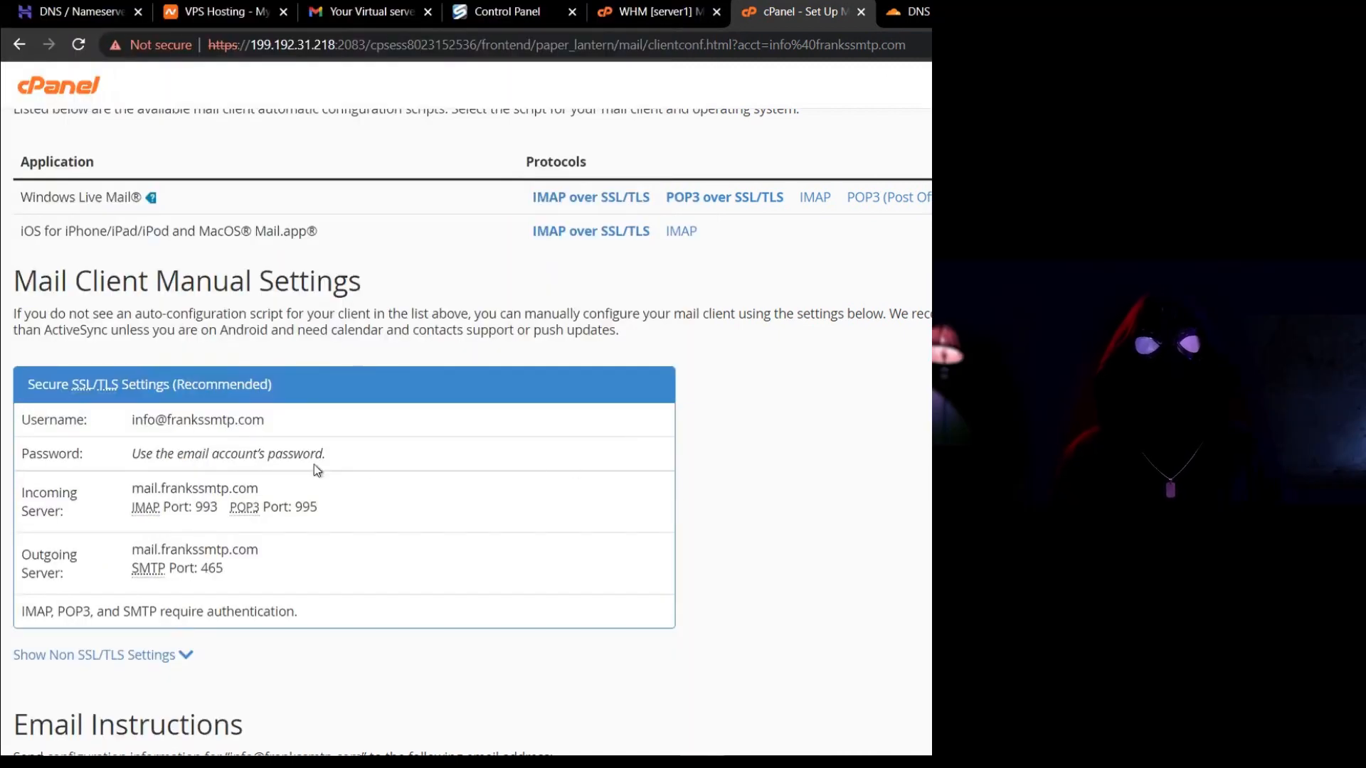
Copy the full username value from cPanel's secure SSL/TLS mail client settings.
triple_click(209, 420)
right_click(228, 418)
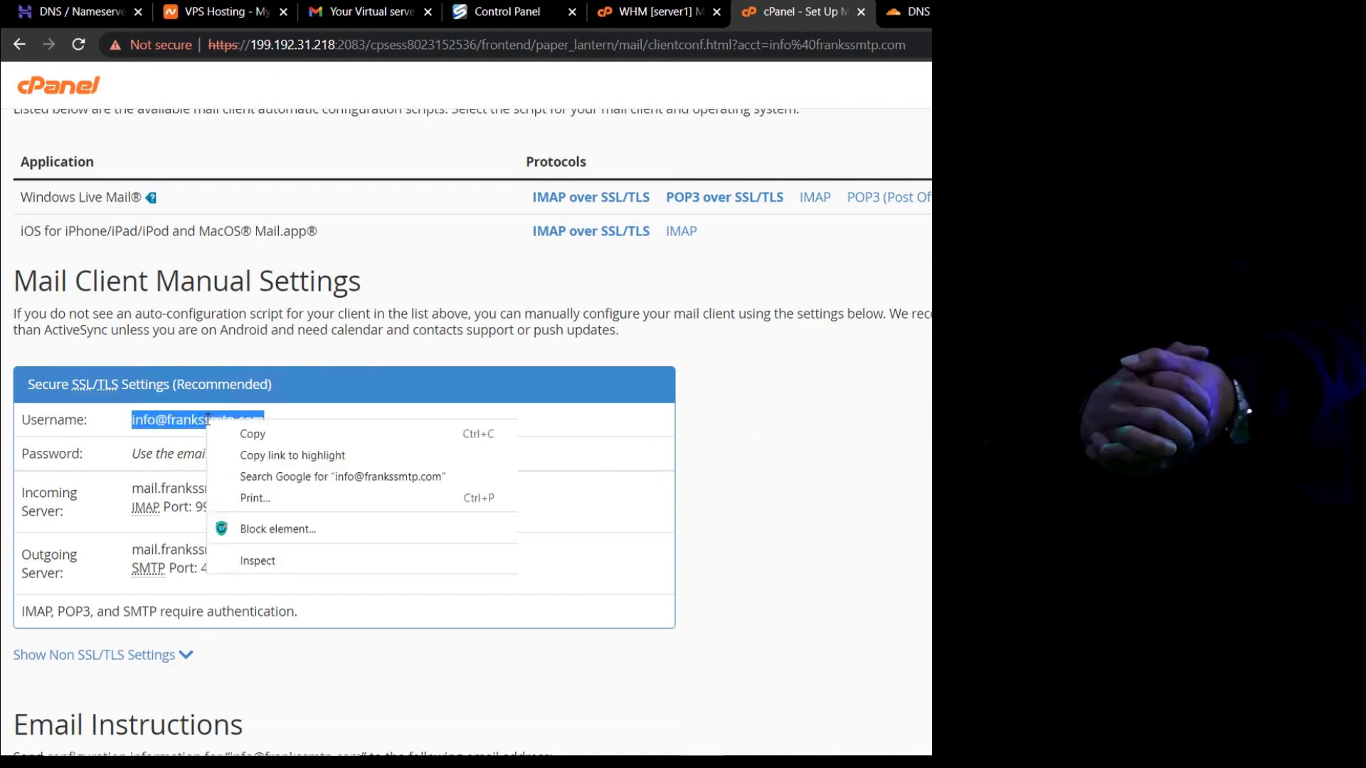
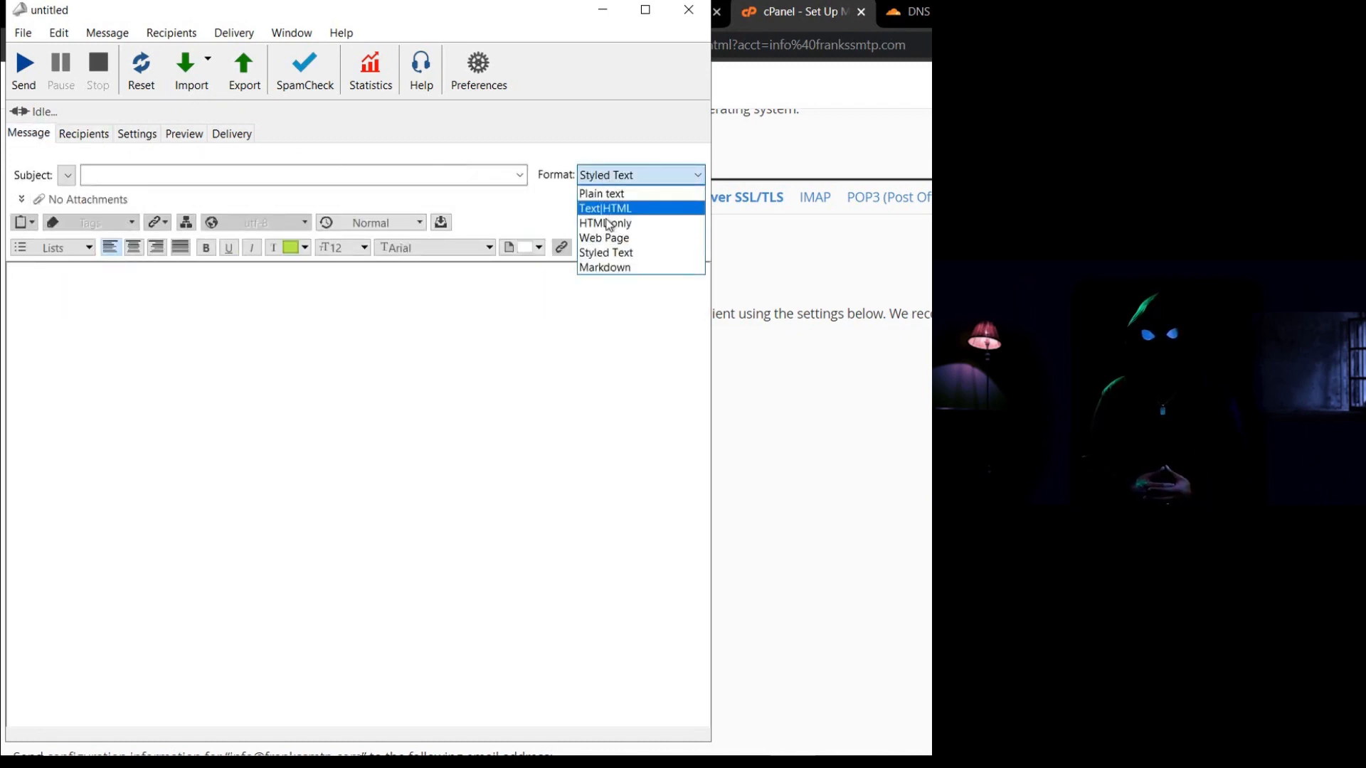
Switch the new message's format to HTML only to show its starter HTML source.
left_click(610, 225)
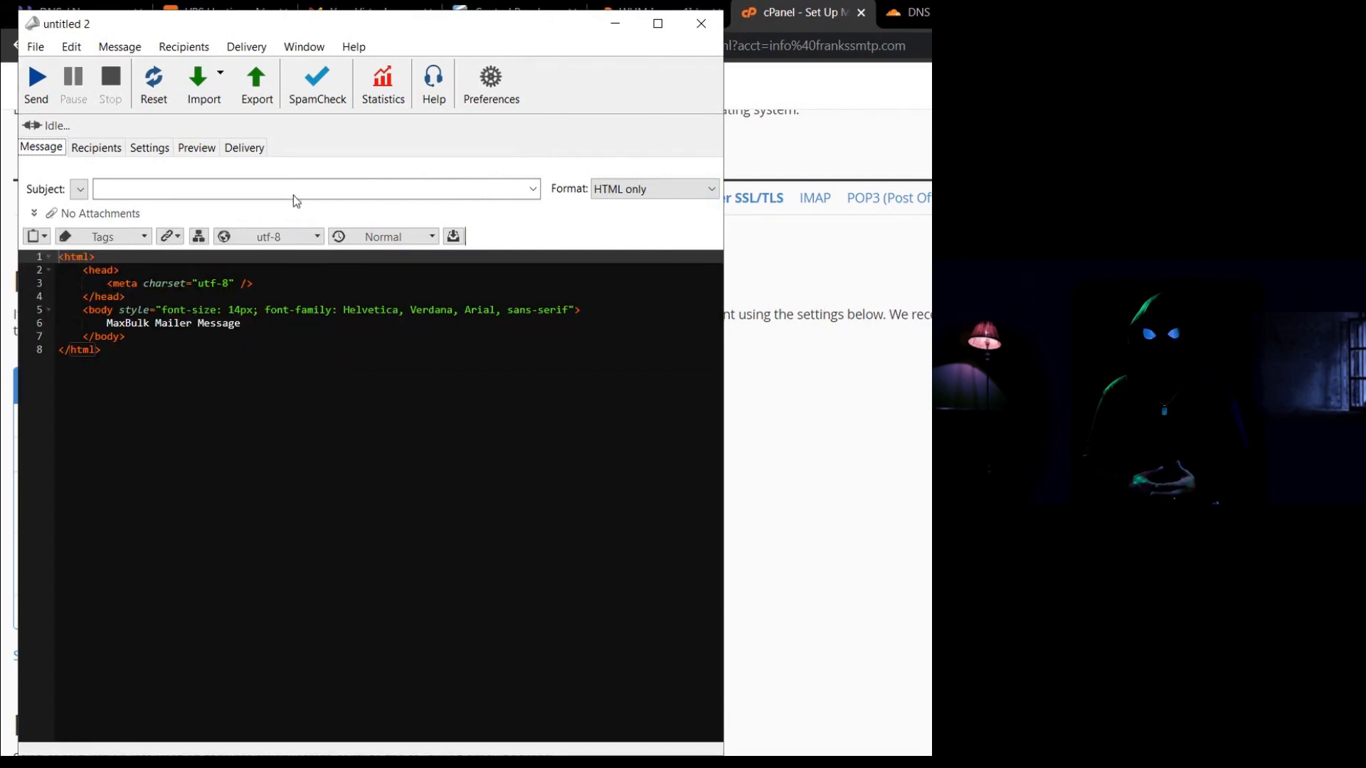
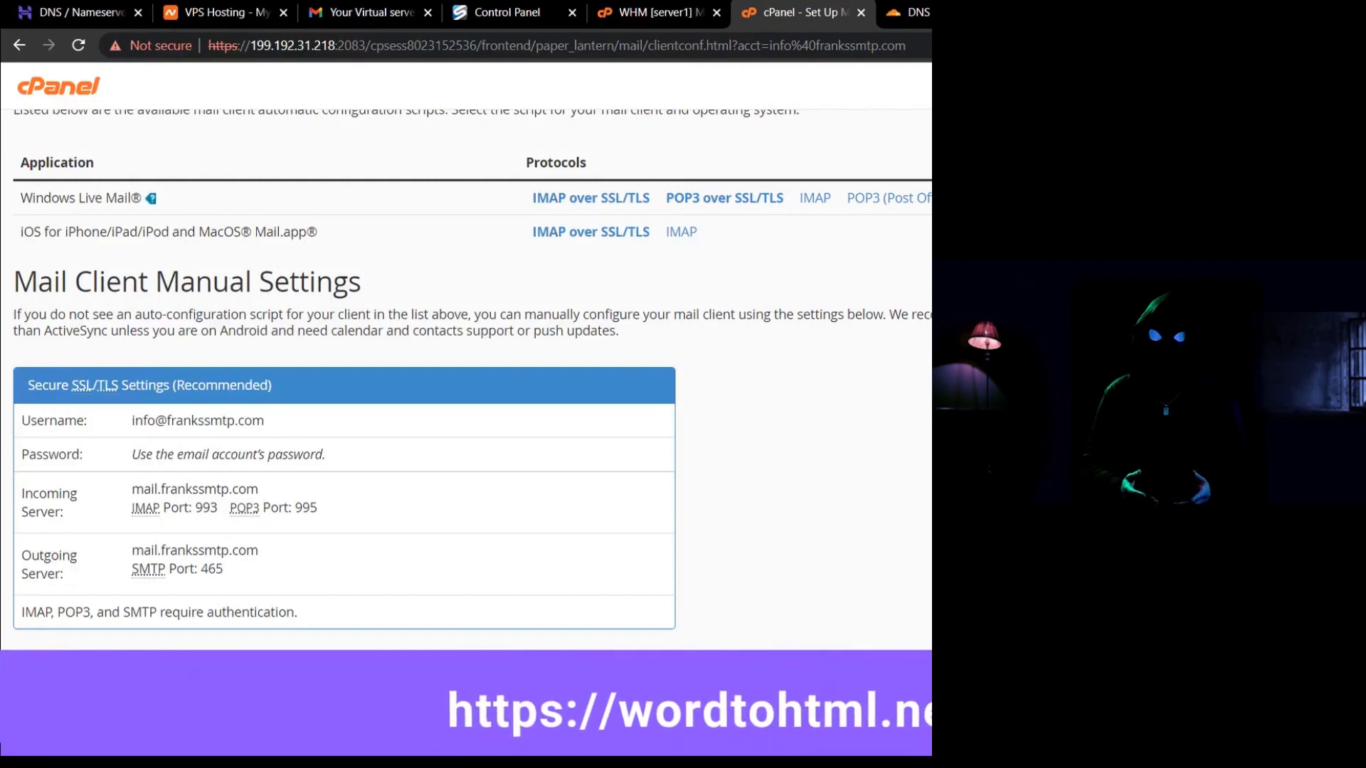
Search 'wordtohtml' in a new Chrome tab and open the wordtohtml.net converter.
key("ctrl+t")
type("wordtohtml")
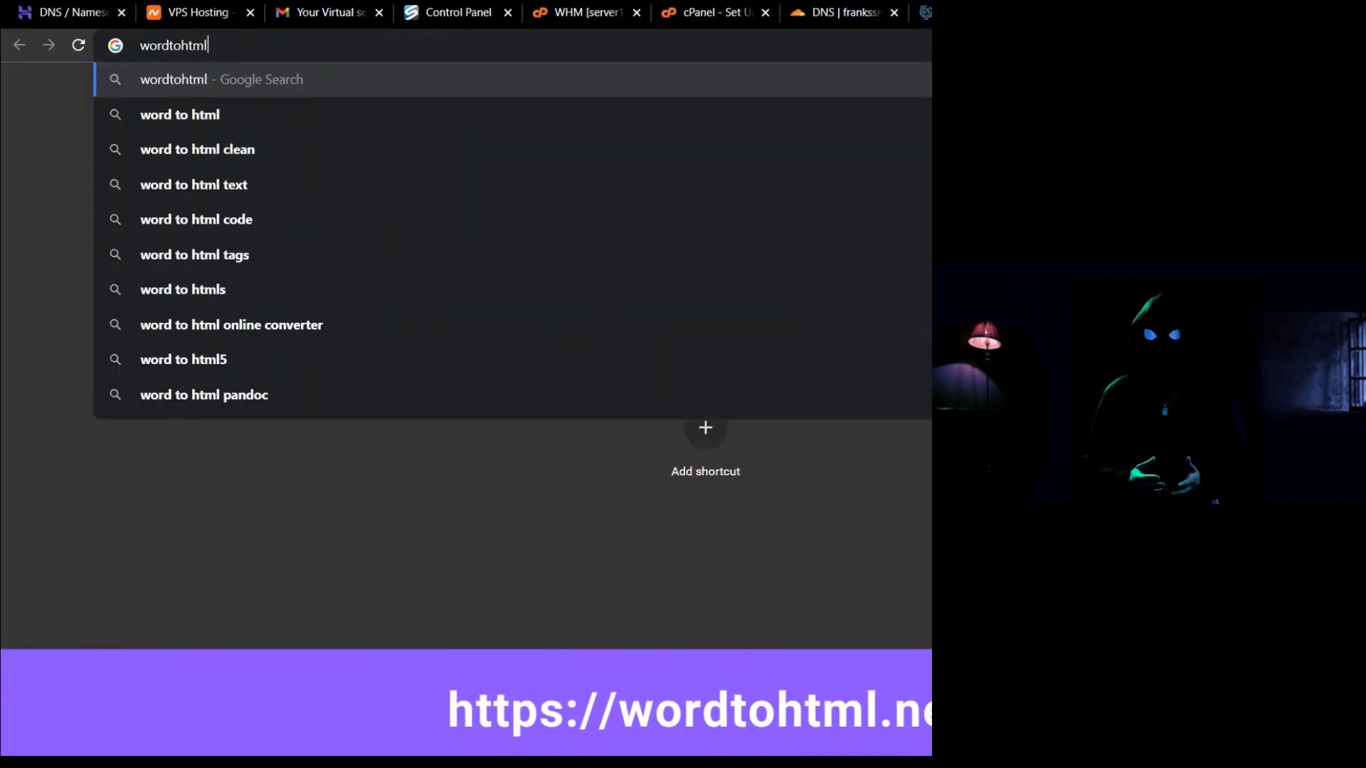
key("Return")
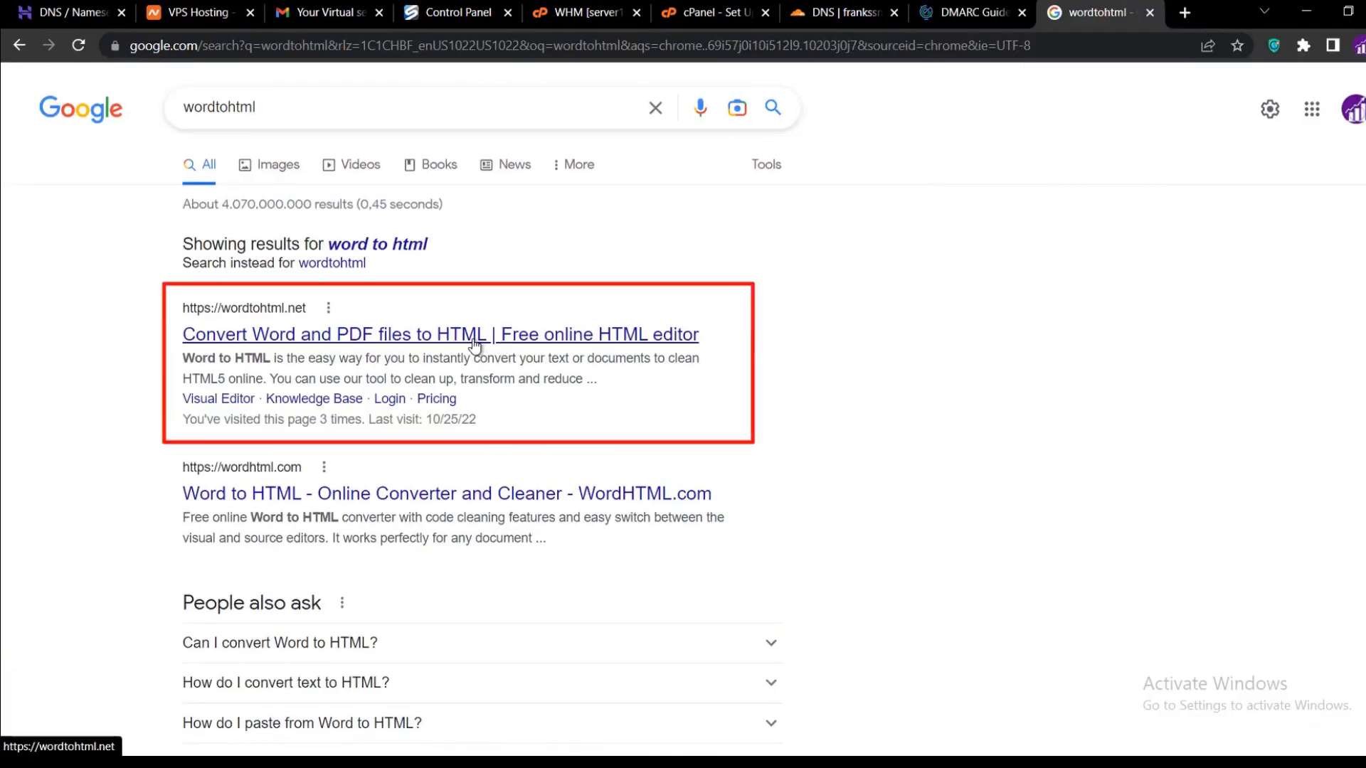
left_click(474, 347)
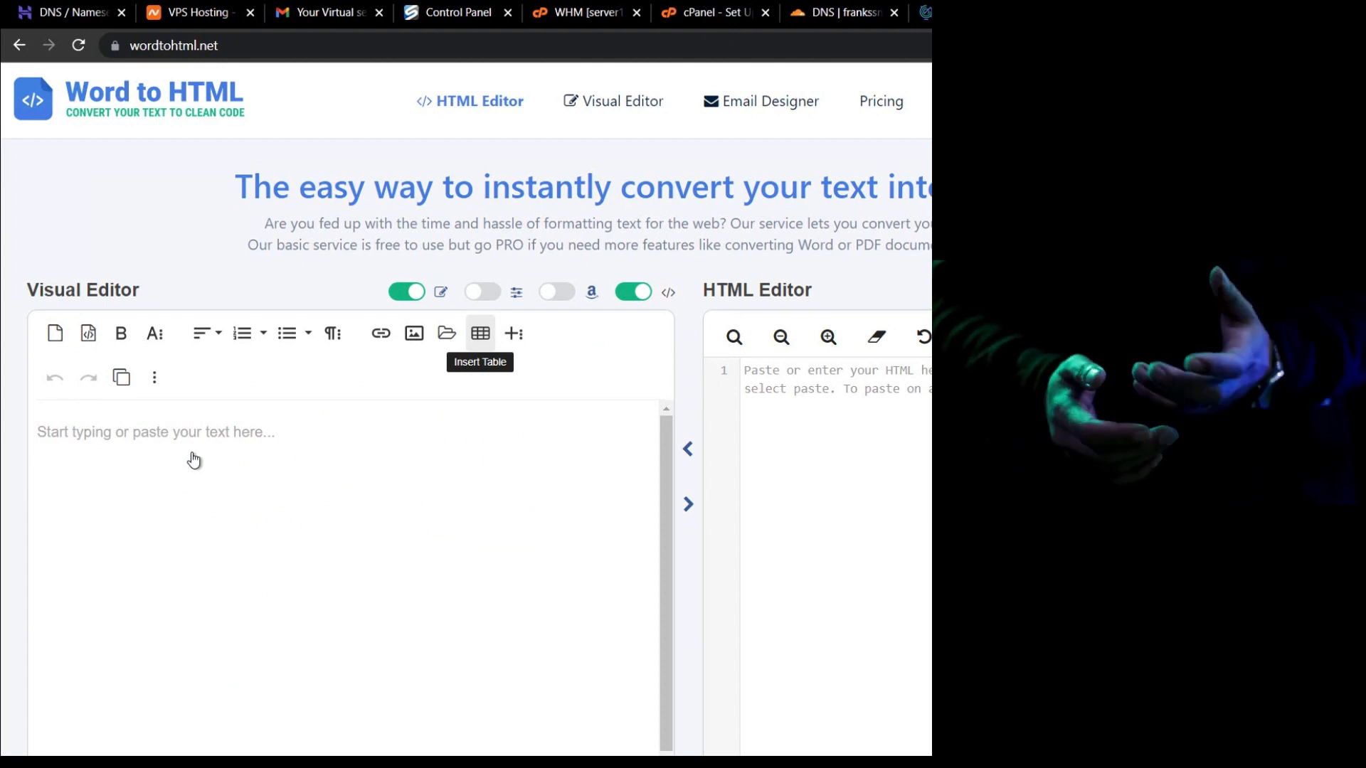
In the visual editor, type a thank-you paragraph explaining the SMTP test, then a 'Kindly subscribe' paragraph.
left_click(168, 448)
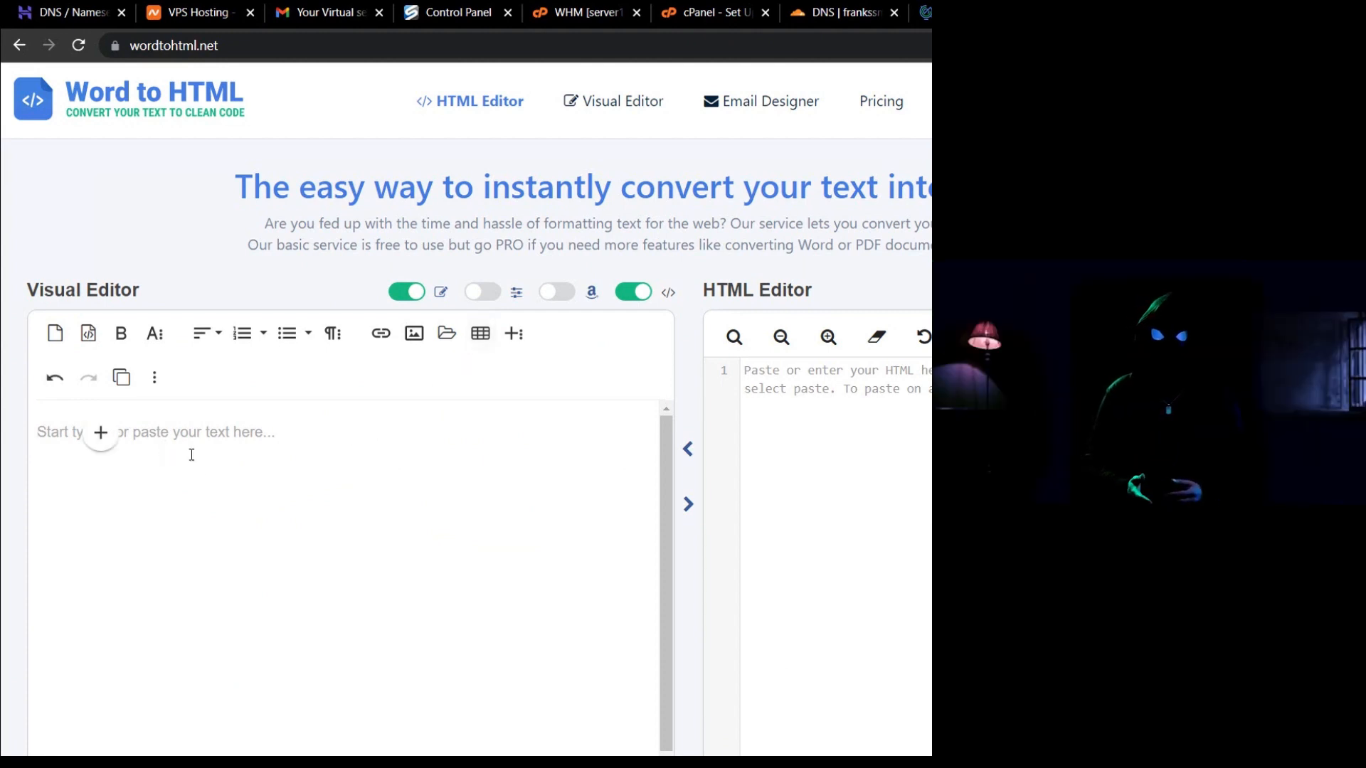
type("Thanks for watching this video till ")
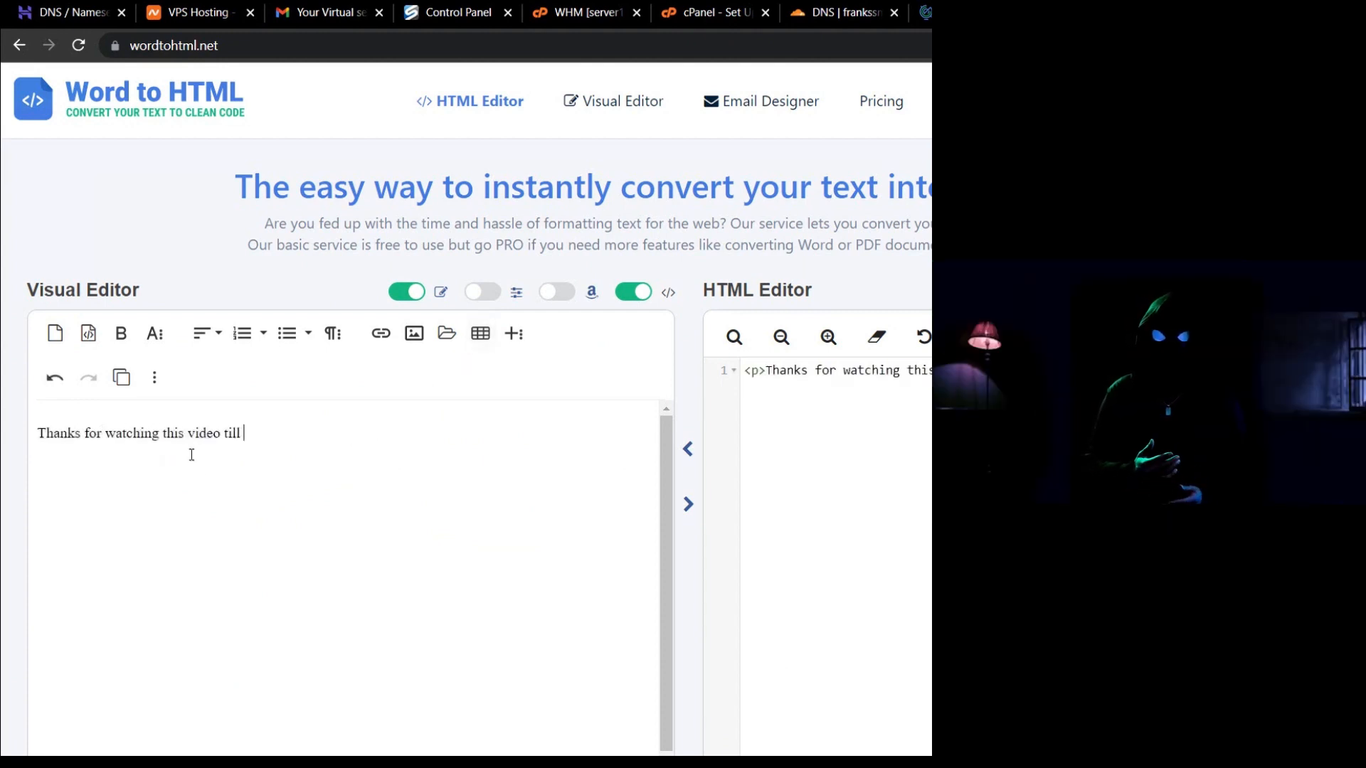
type("the end. This is a t")
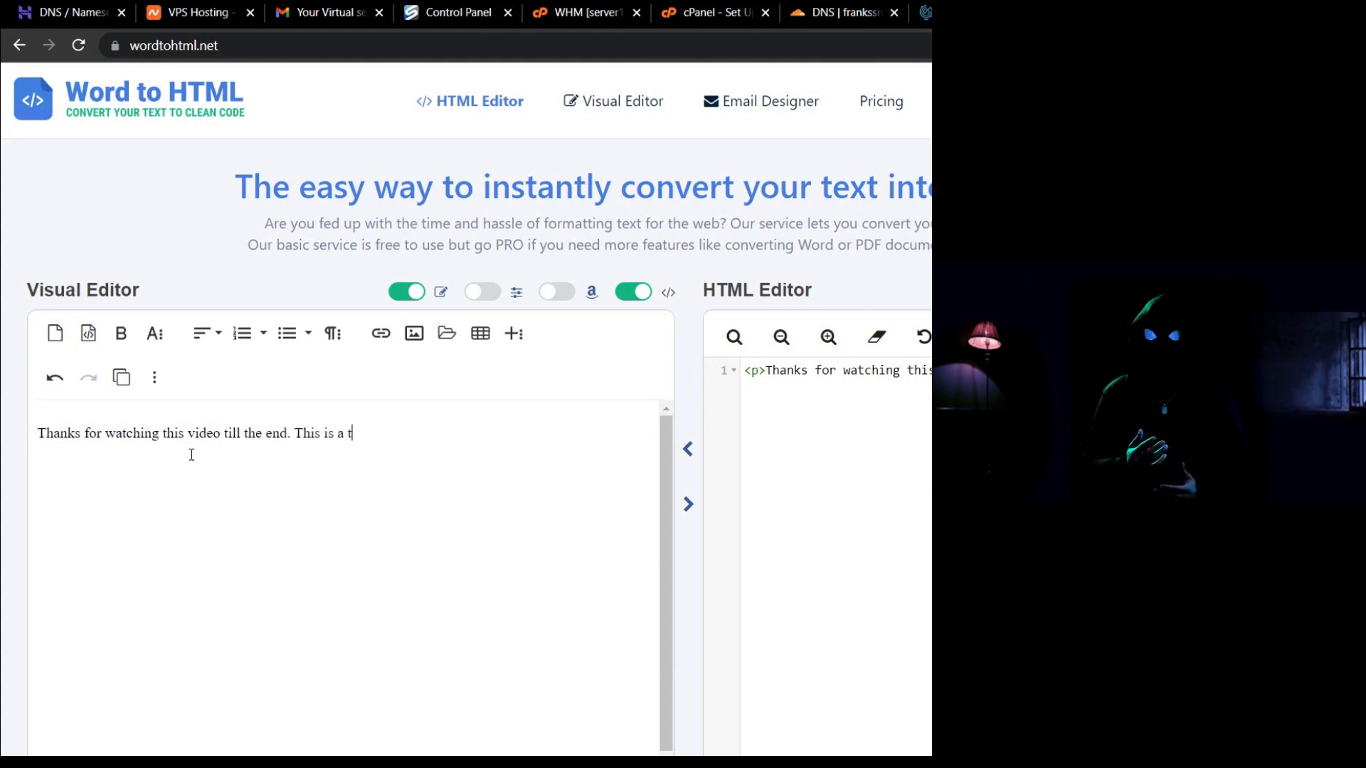
type("est email to check if the SMT")
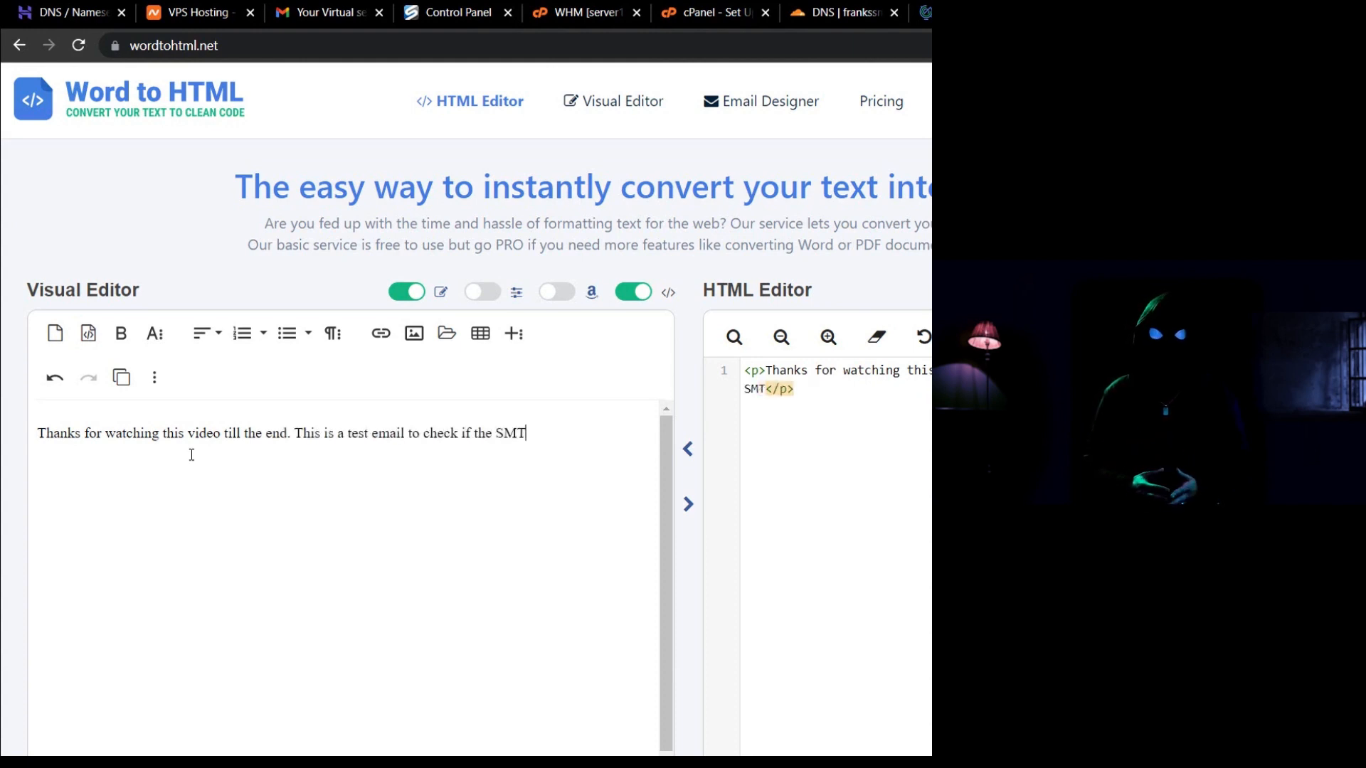
type("P we have confi")
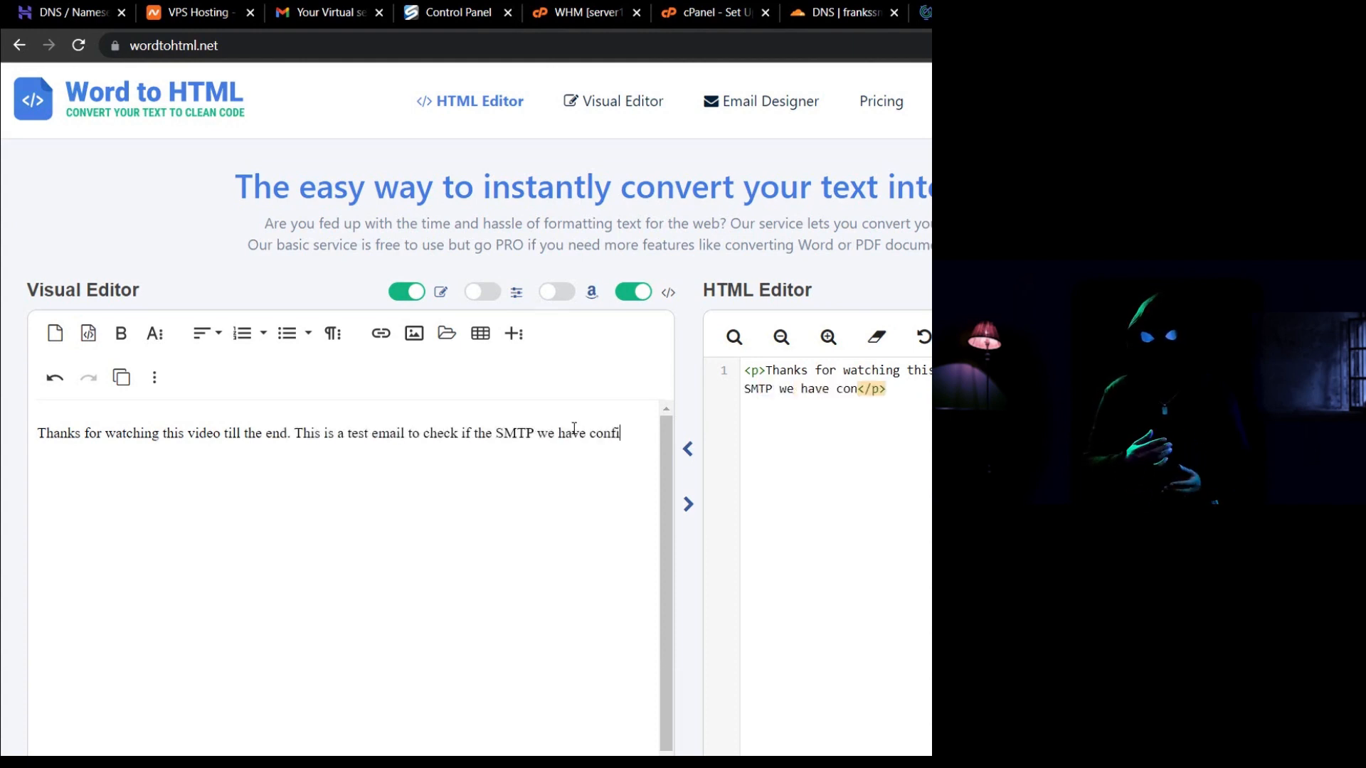
type("gured will hit inbox or spam fo")
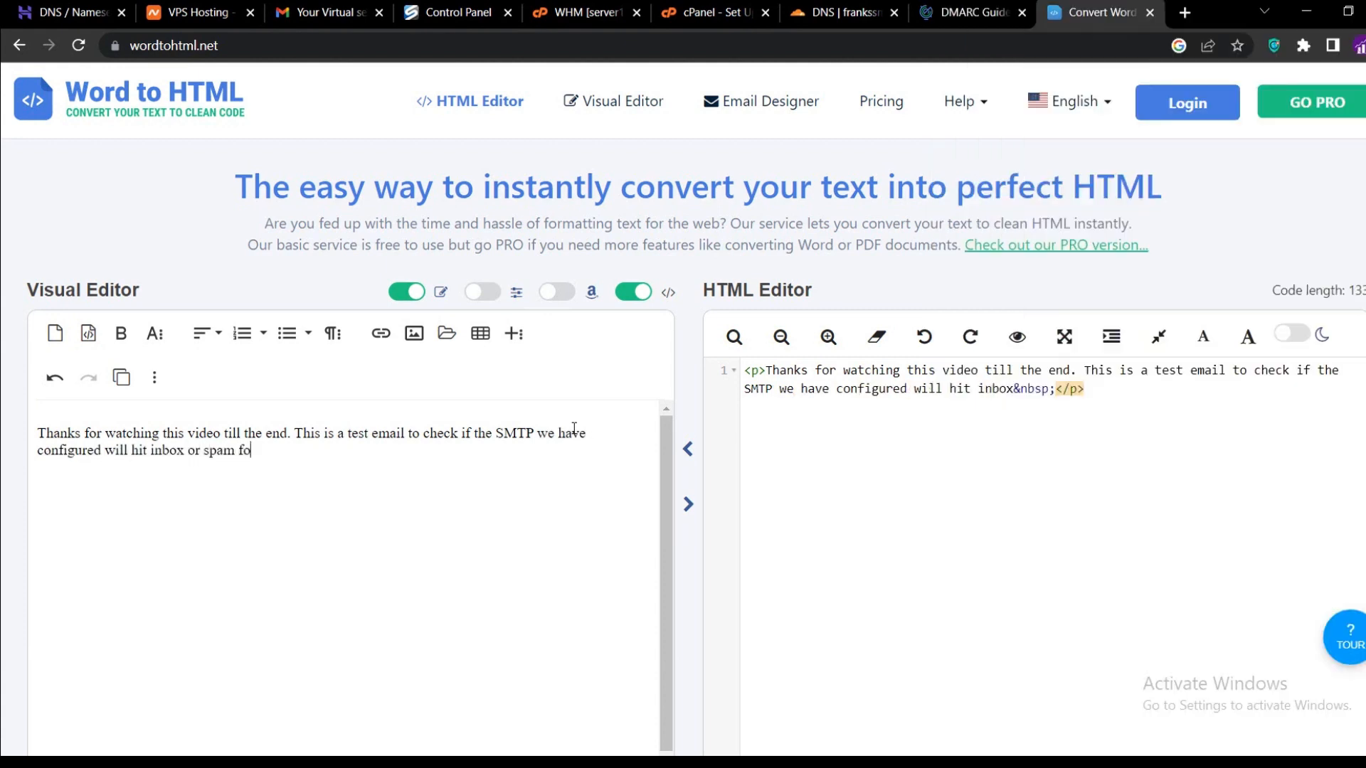
type("lder.")
key("Return")
type("Kindly subscribe")
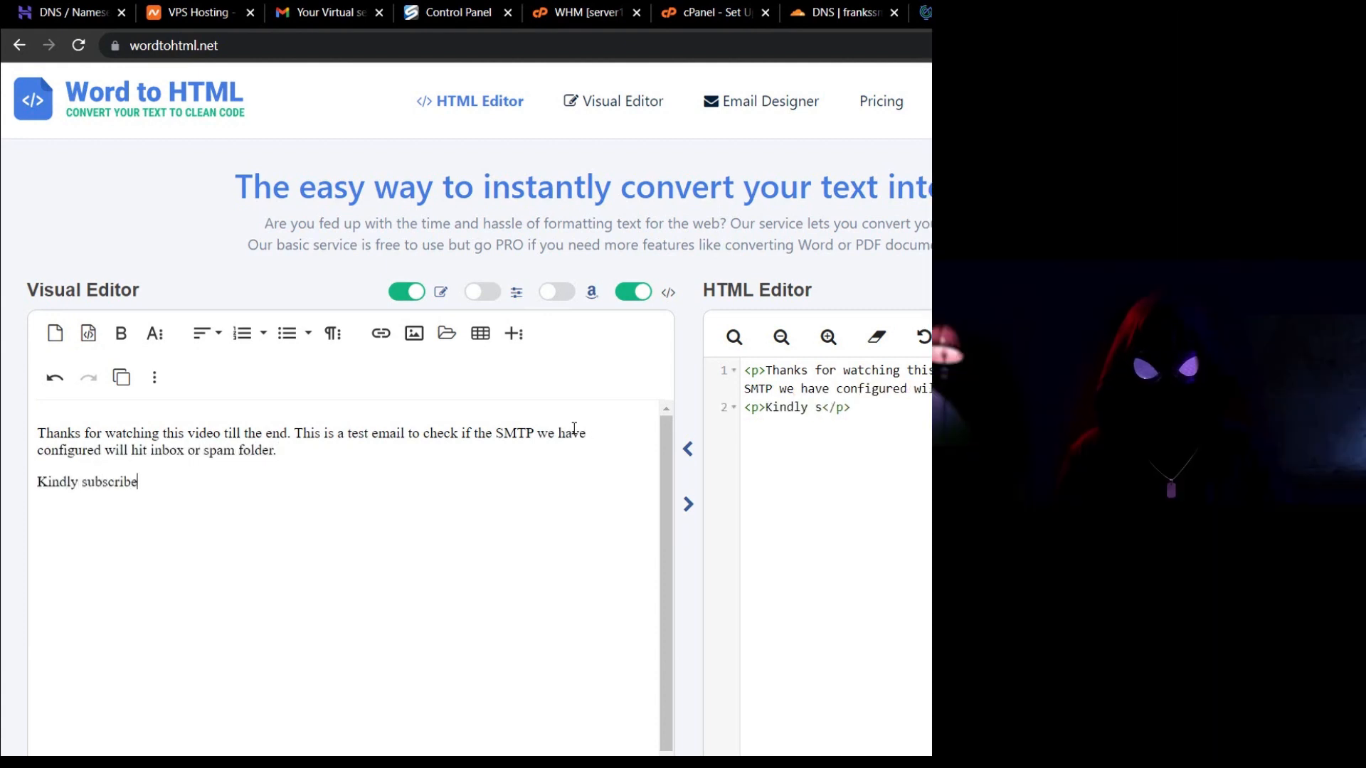
type(" to the channel and like this video if you enjoyed.")
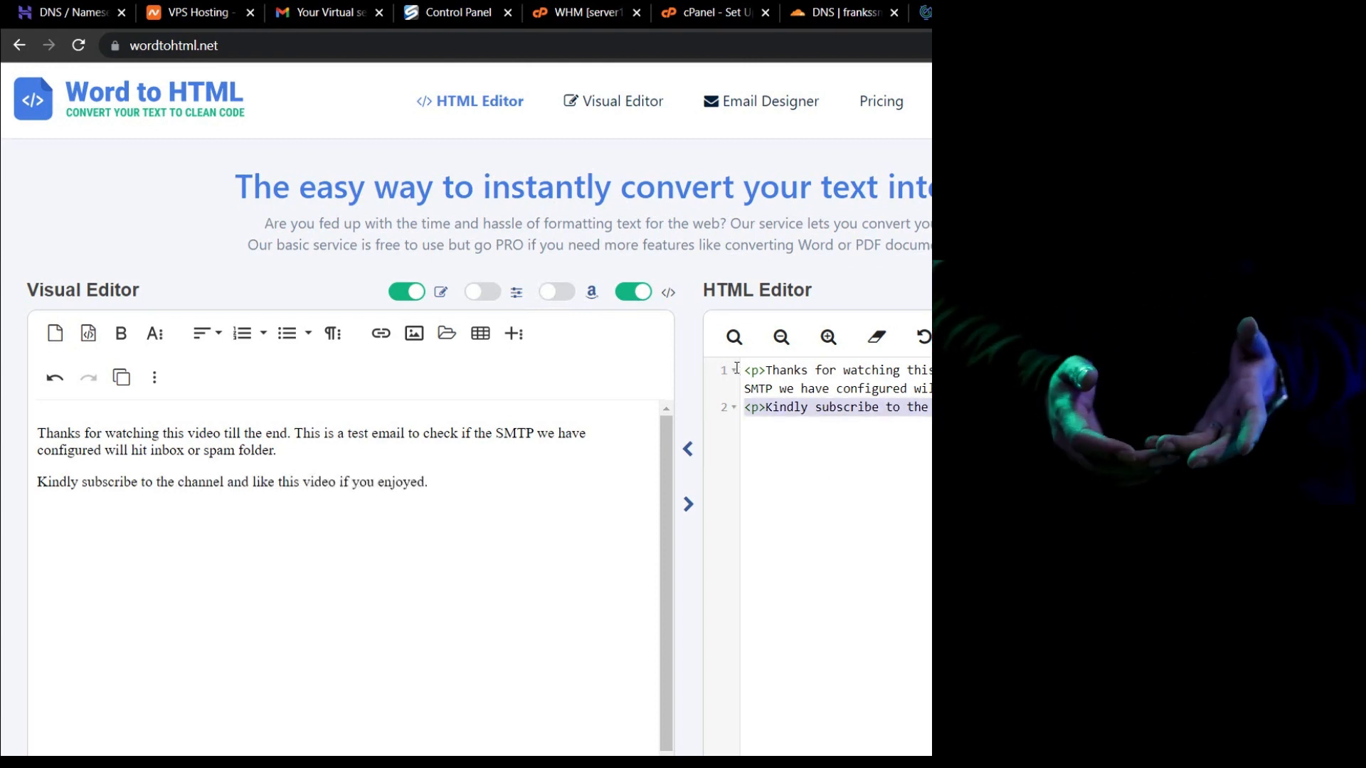
Select all of the email's HTML source code and copy it.
key("ctrl+a")
right_click(809, 392)
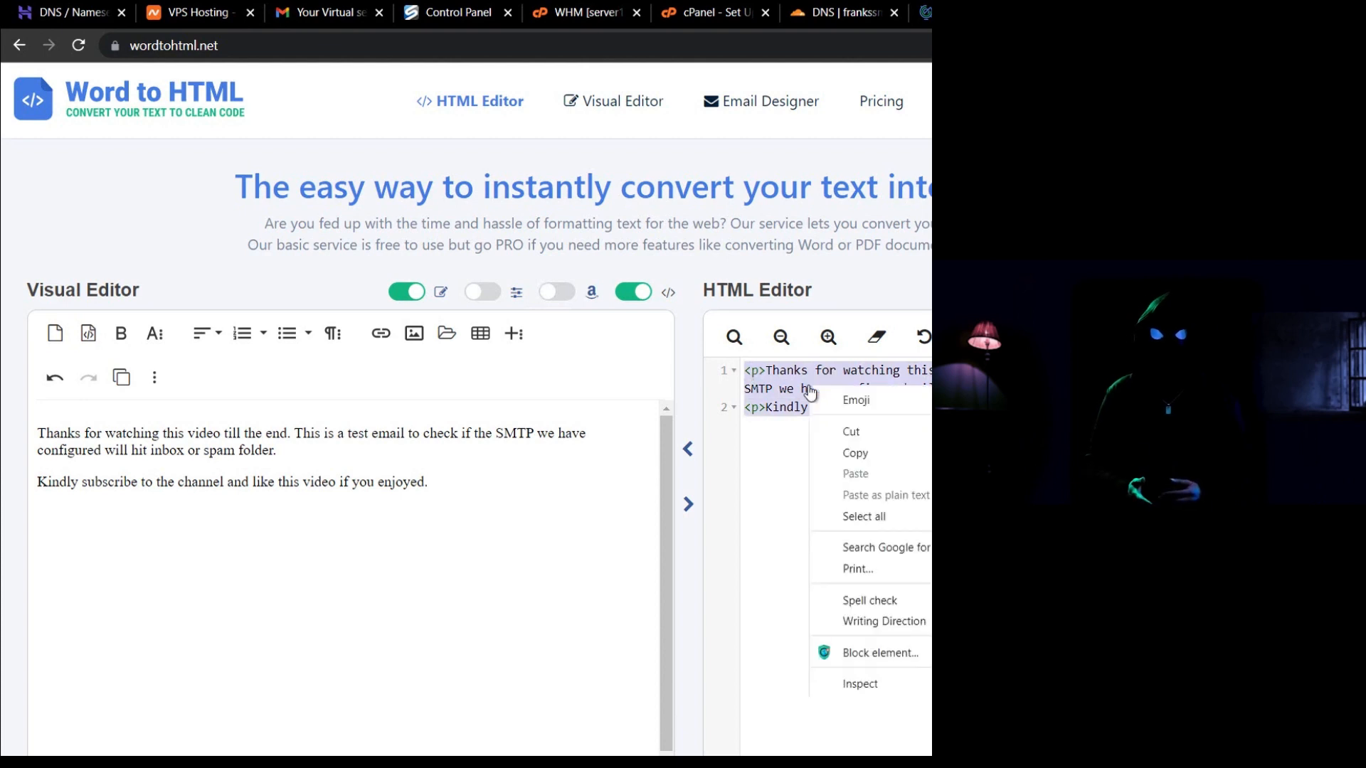
left_click(867, 453)
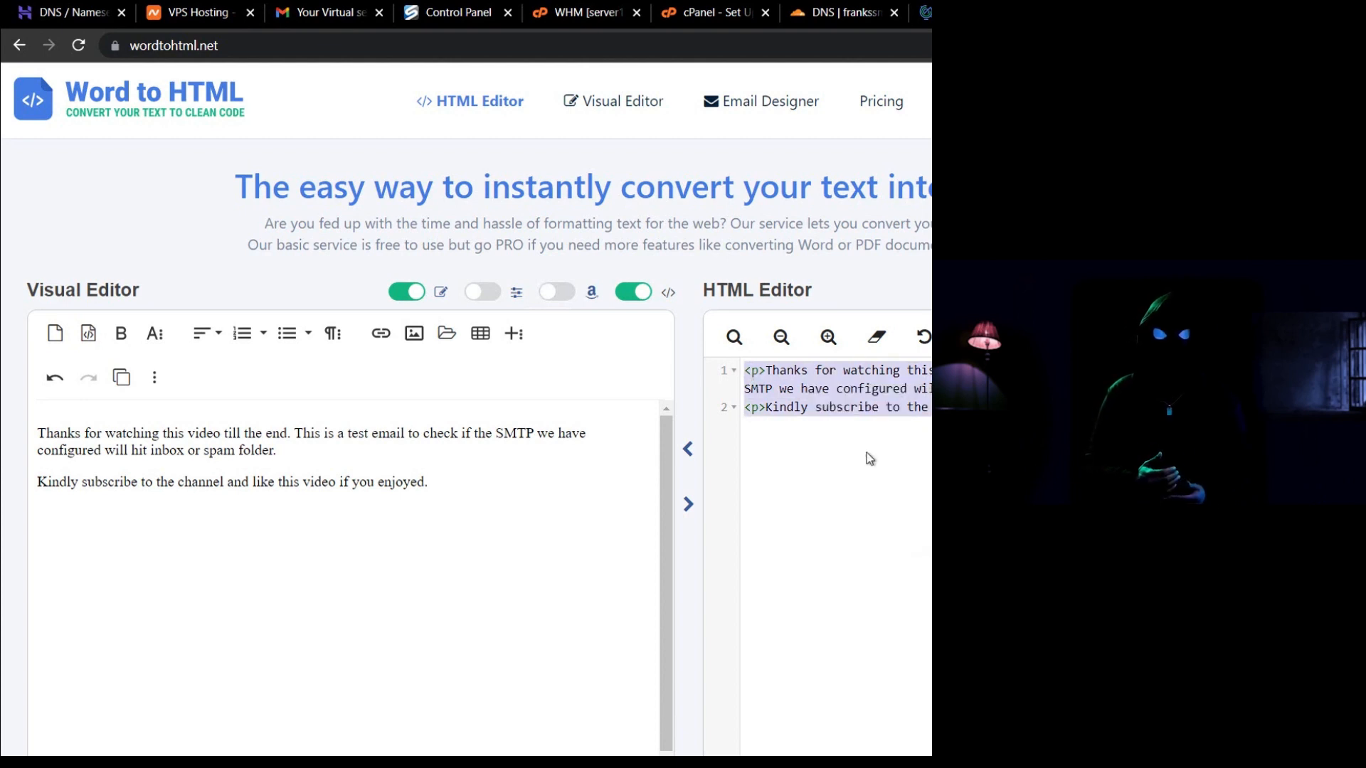
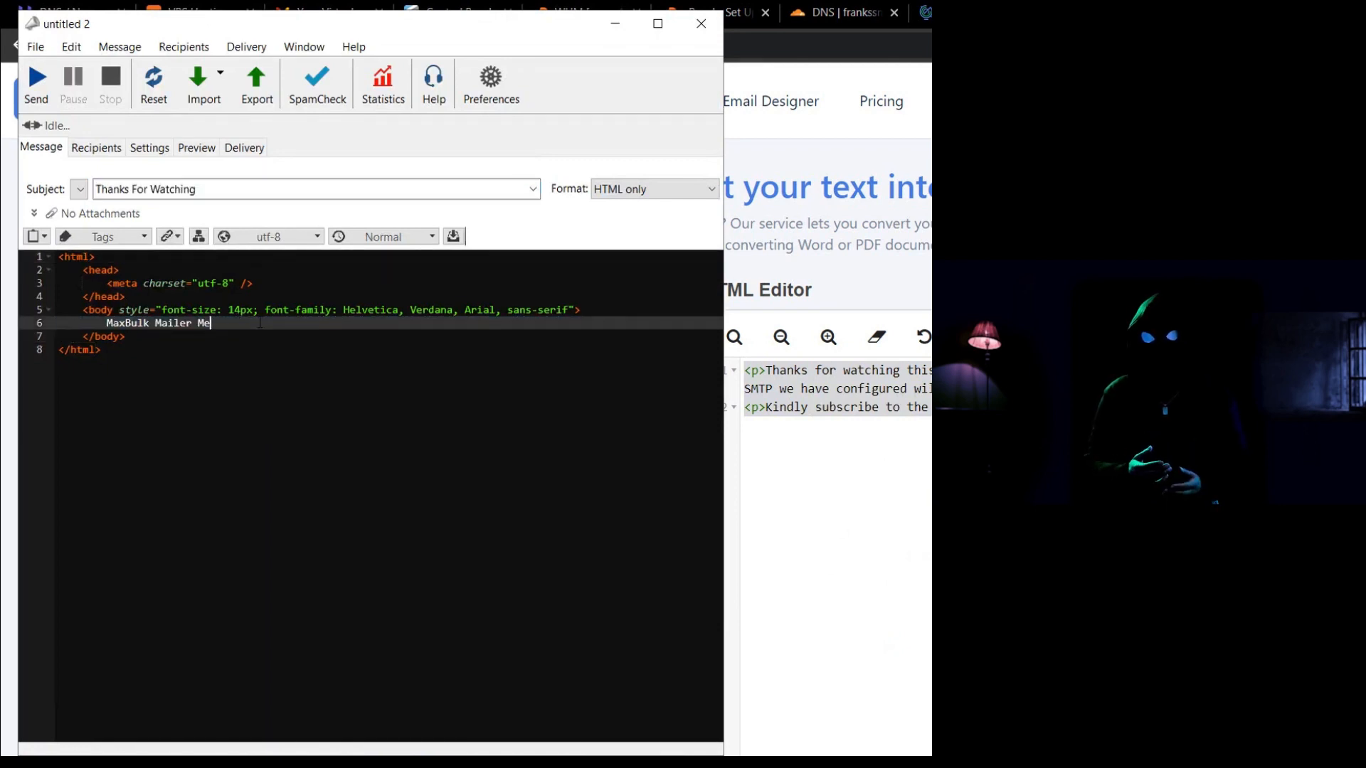
Delete the 'MaxBulk Mailer Message' placeholder line, leaving the HTML body empty.
key("BackSpace")
key("BackSpace")
key("BackSpace")
key("BackSpace")
key("BackSpace")
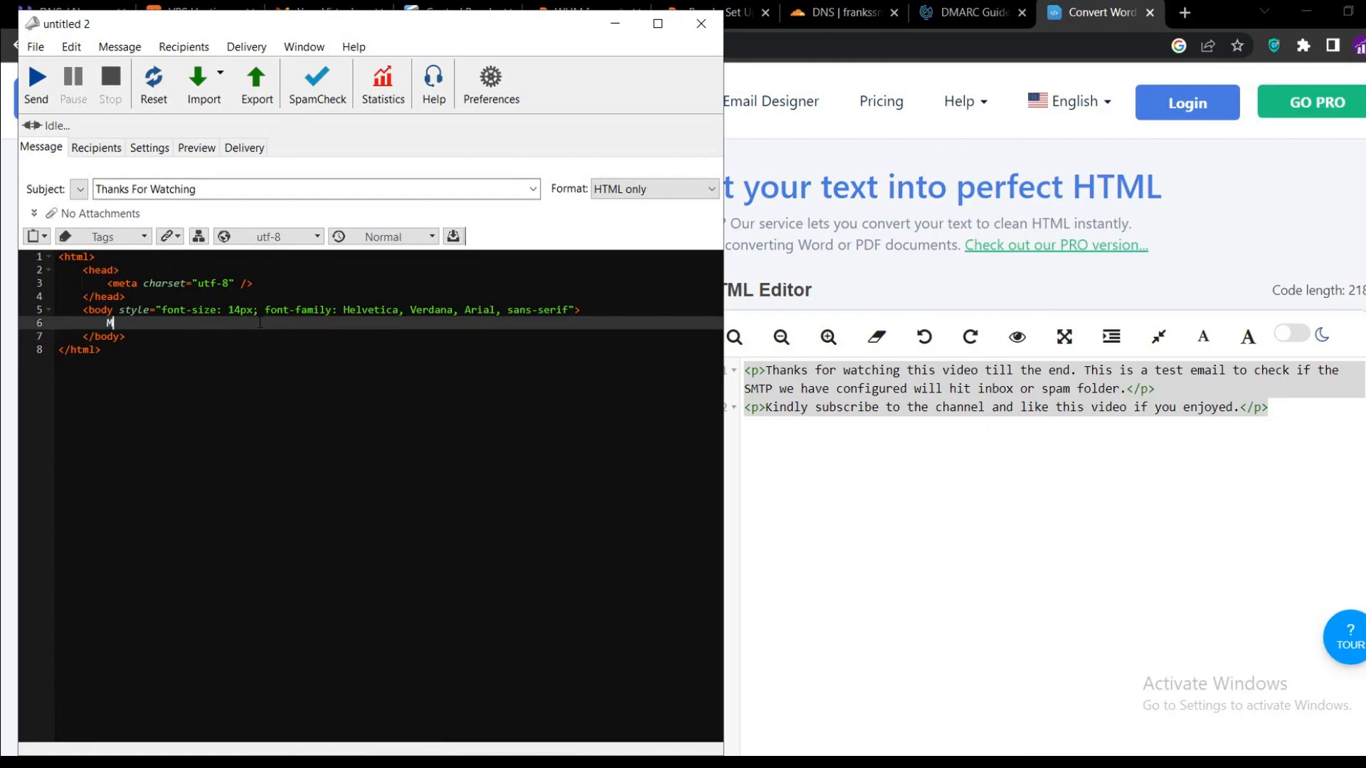
key("BackSpace")
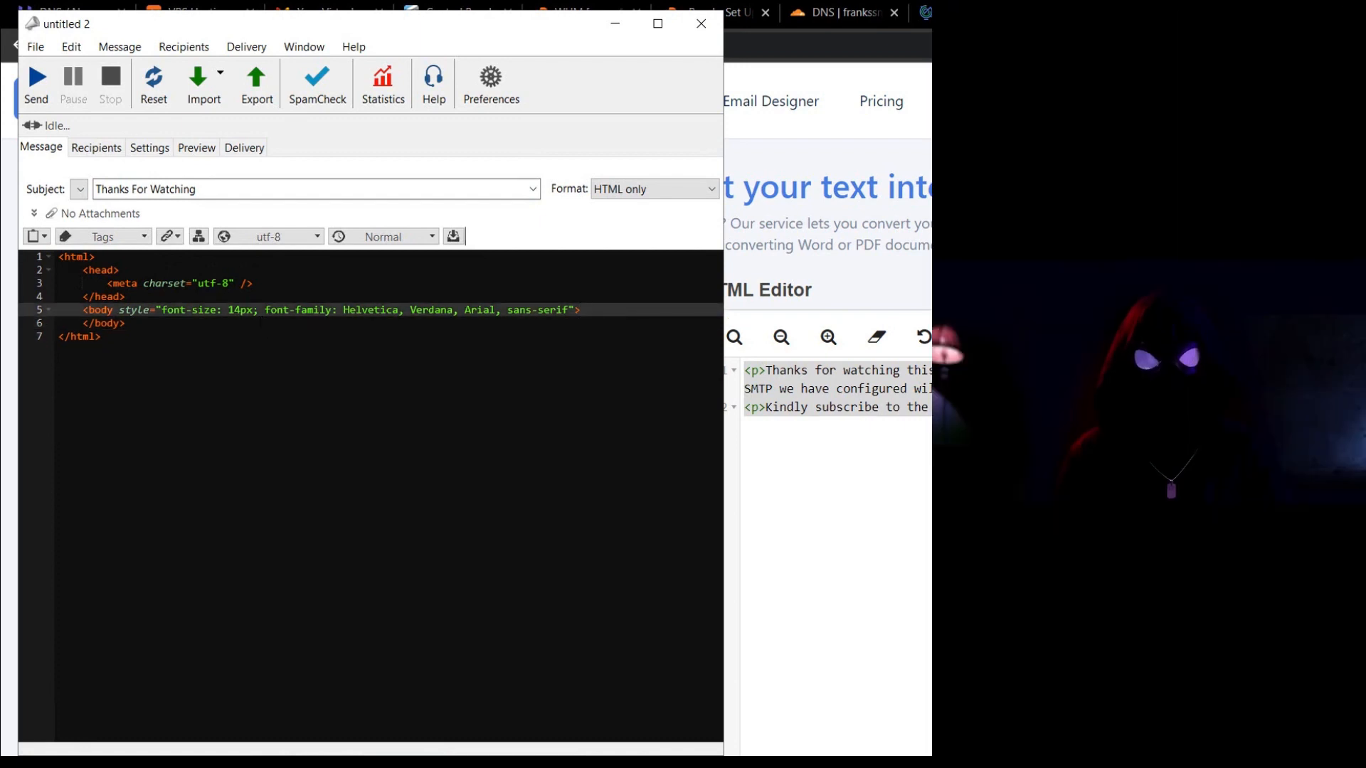
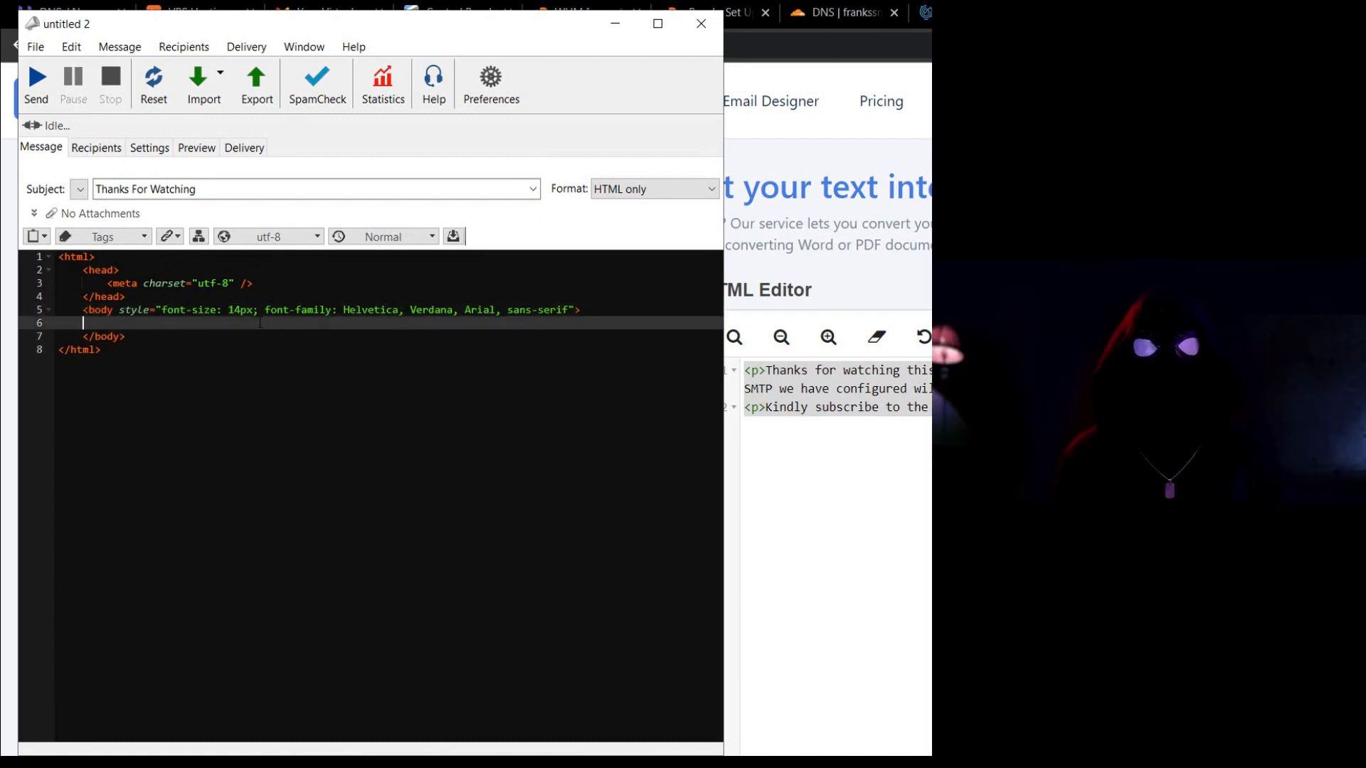
Paste the two copied thank-you <p> paragraphs into the empty HTML body on line 6.
type("<p>Thanks for watching this video till the end. This is a test email to check if the SMTP we have configured will hit inbox or spam folder.</p> <p>Kindly subscribe to the channel and like this video if you enjoyed.</p>")
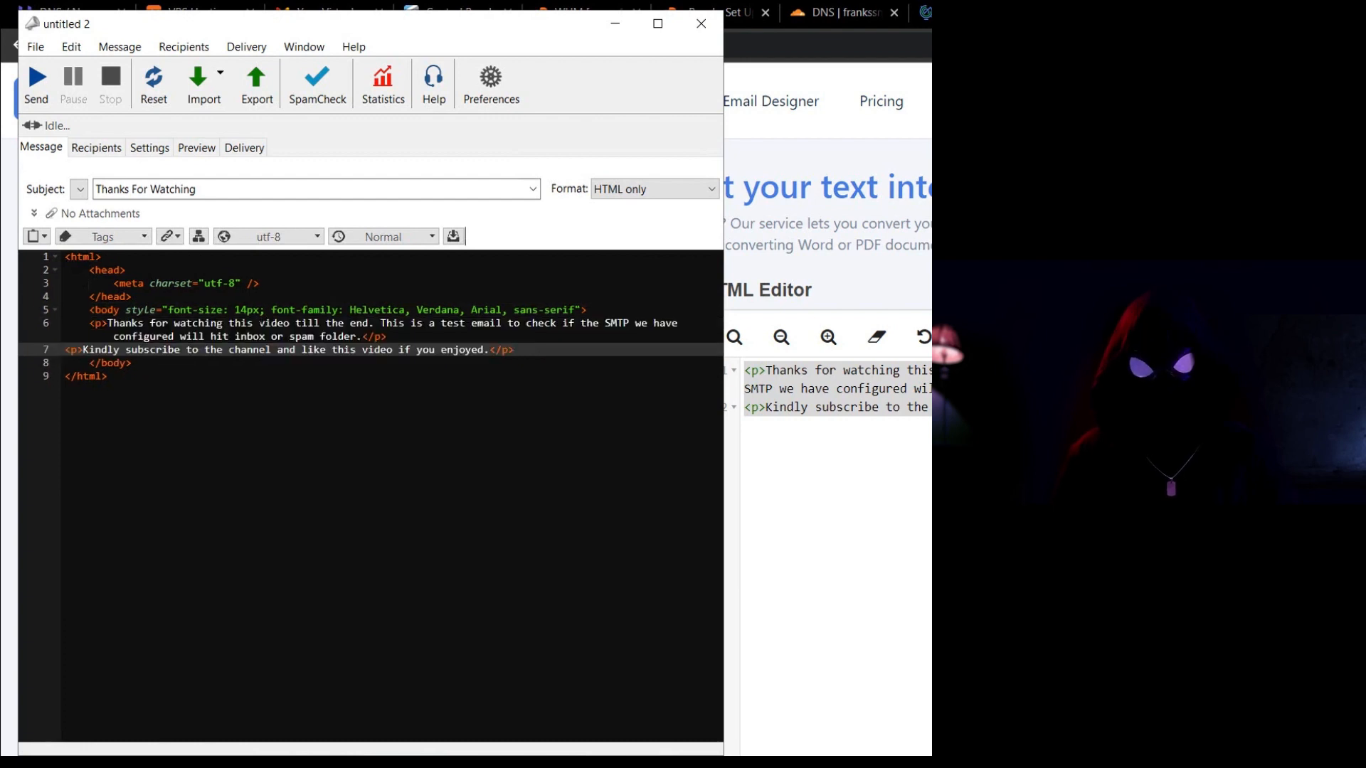
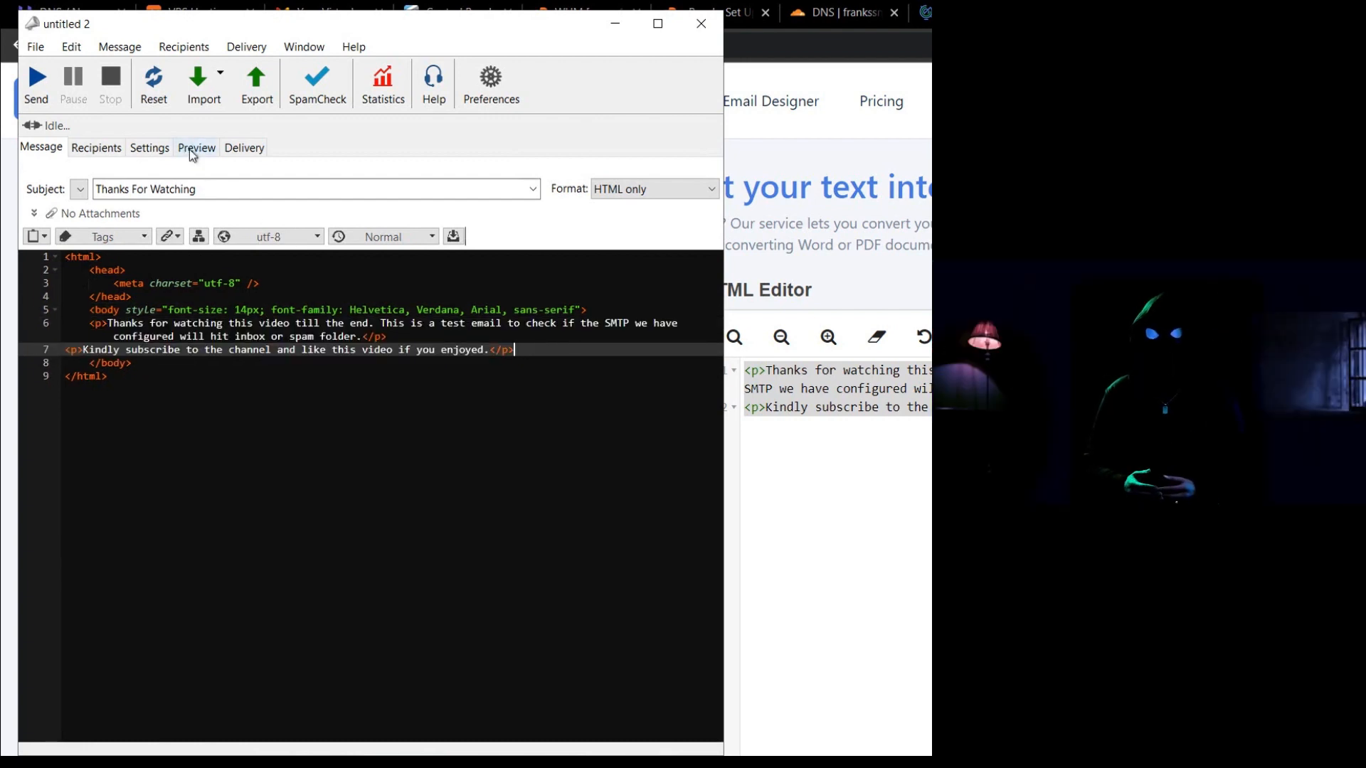
Preview the Thanks For Watching email, send it to all 4 recipients without saving, and check the delivery report.
left_click(190, 149)
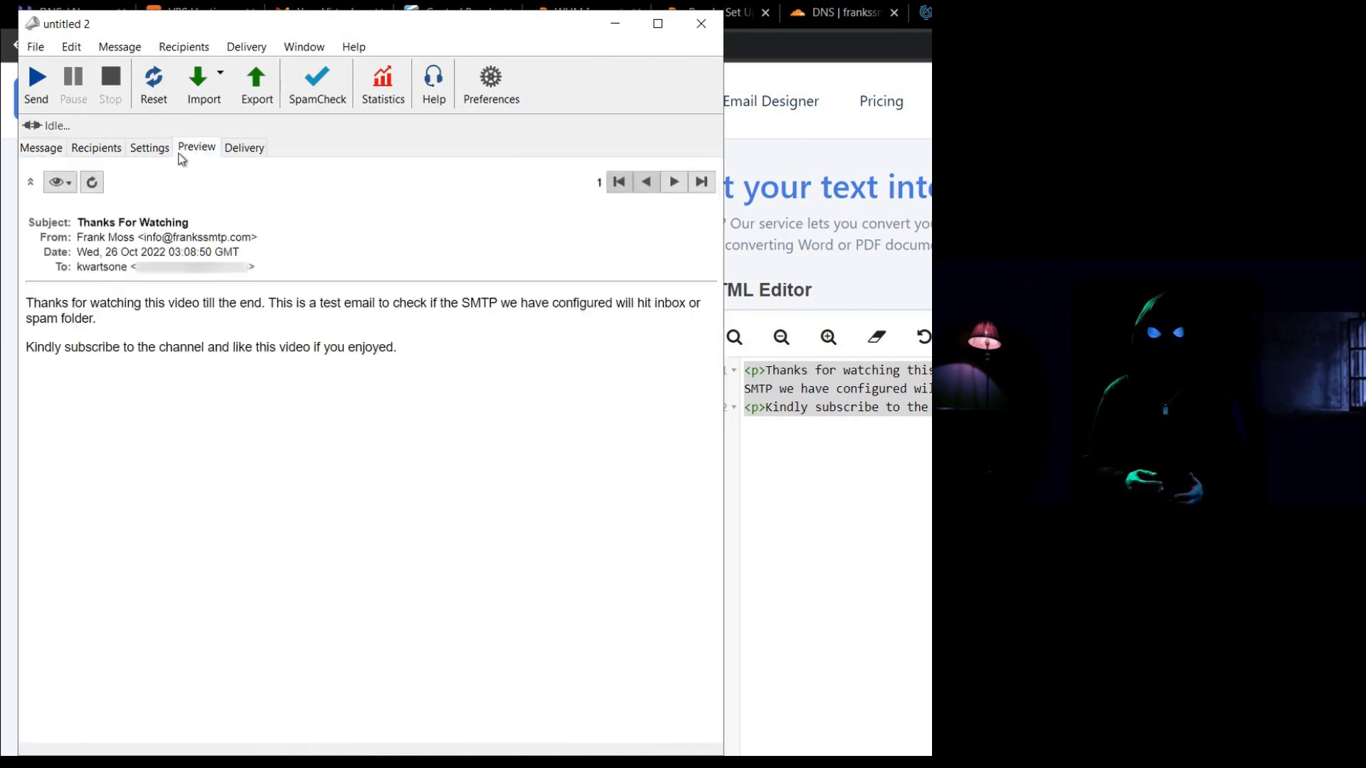
left_click(37, 79)
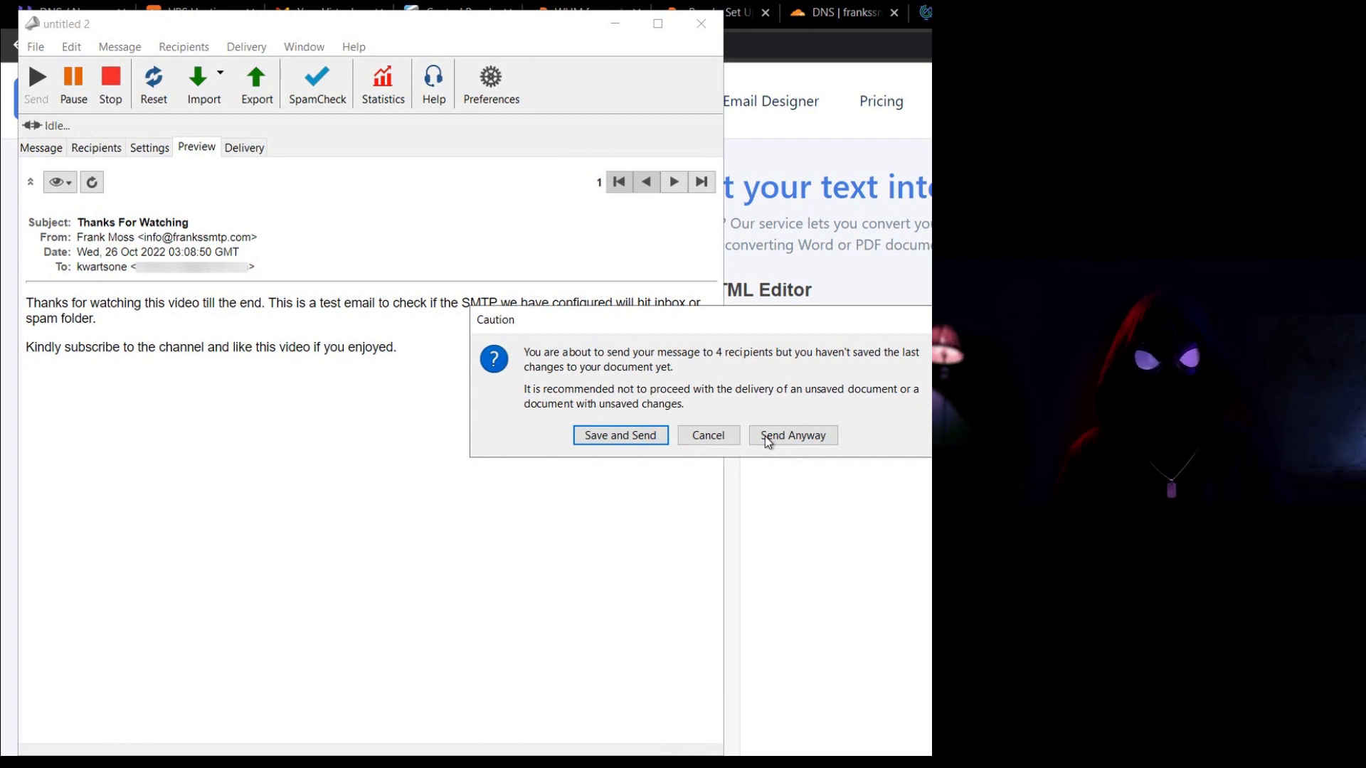
left_click(767, 437)
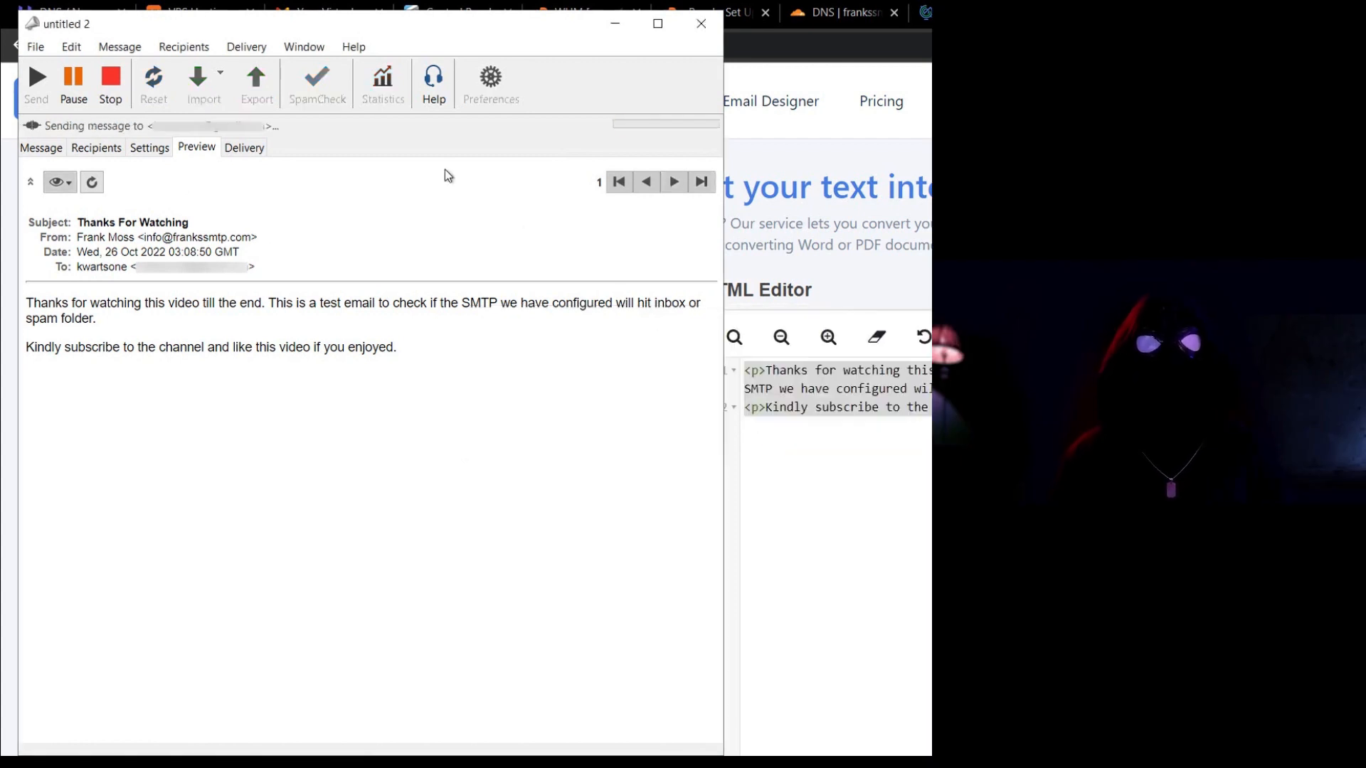
left_click(242, 146)
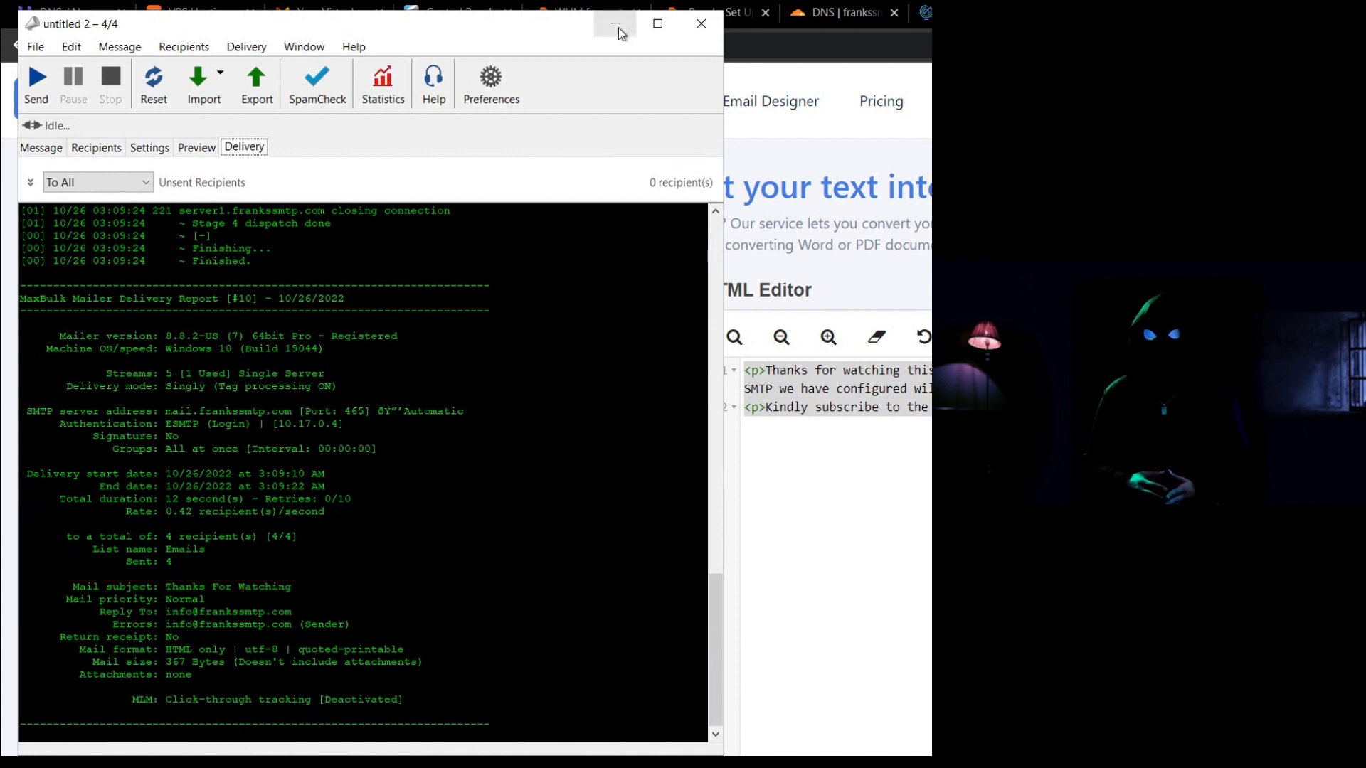
left_click(616, 27)
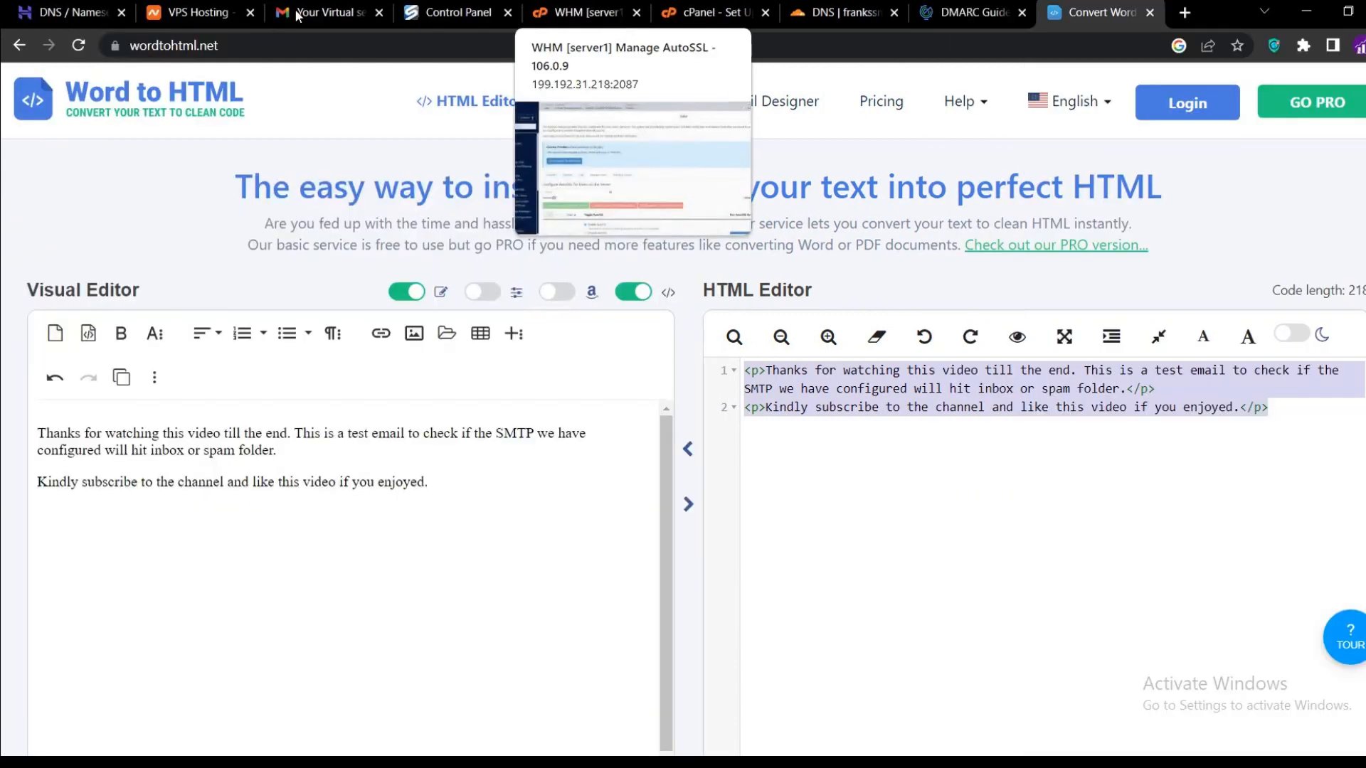
Refresh the Gmail inbox and open the newly arrived Thanks For Watching email, then check another account.
left_click(327, 14)
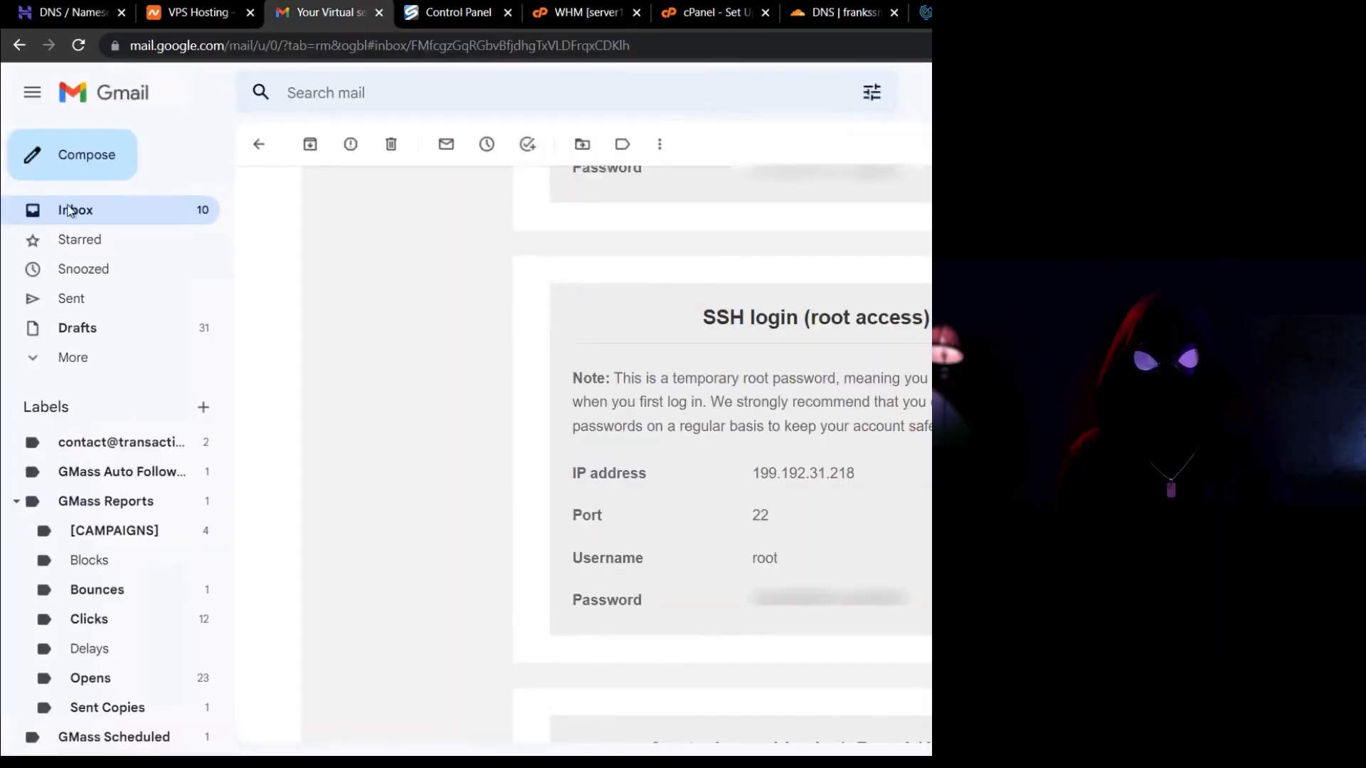
left_click(203, 202)
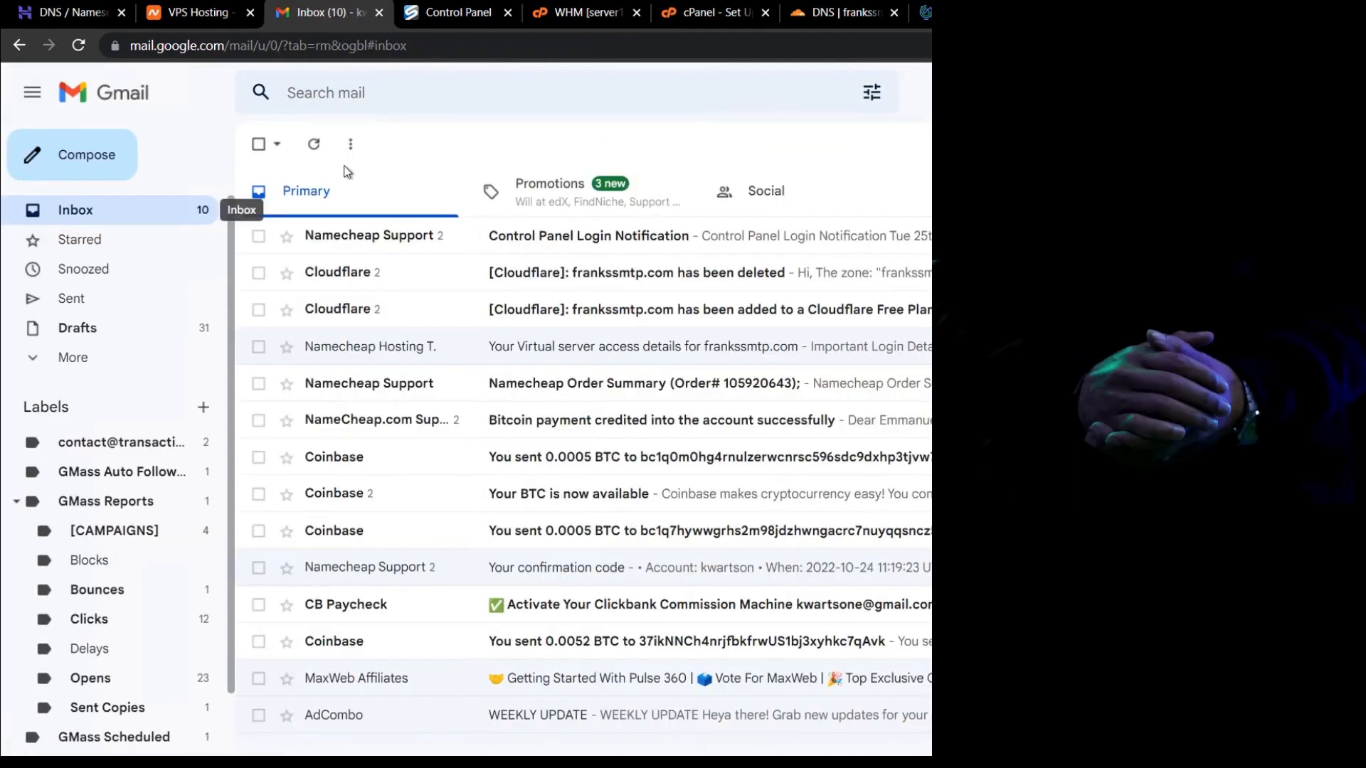
left_click(76, 47)
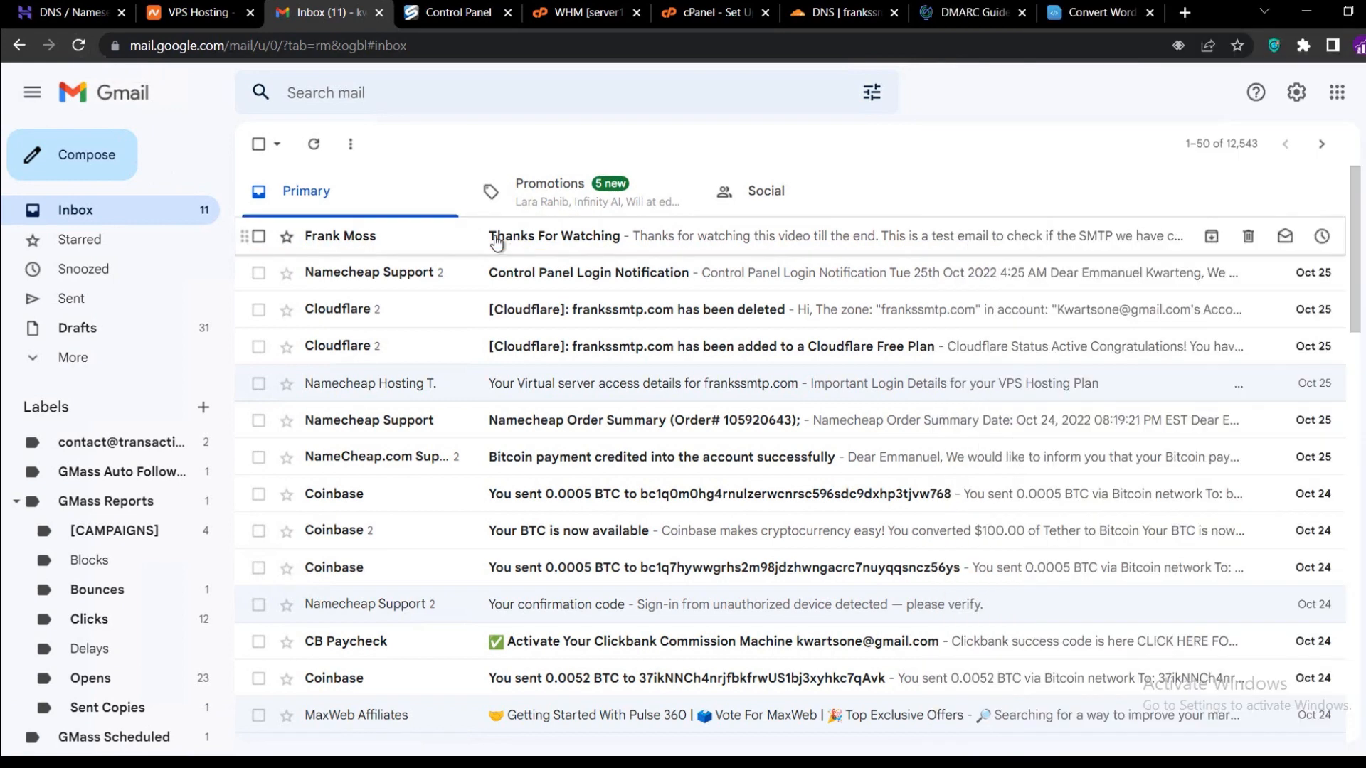
left_click(497, 242)
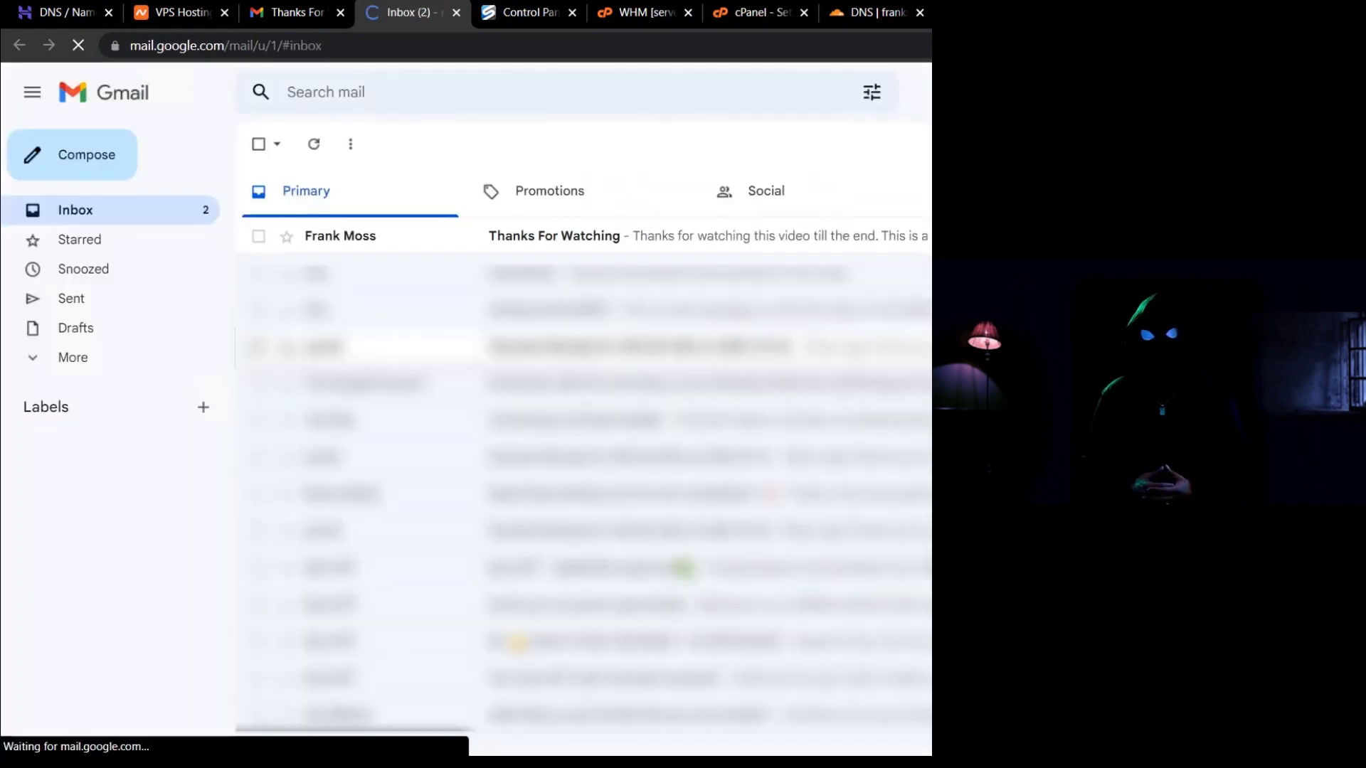
left_click(648, 247)
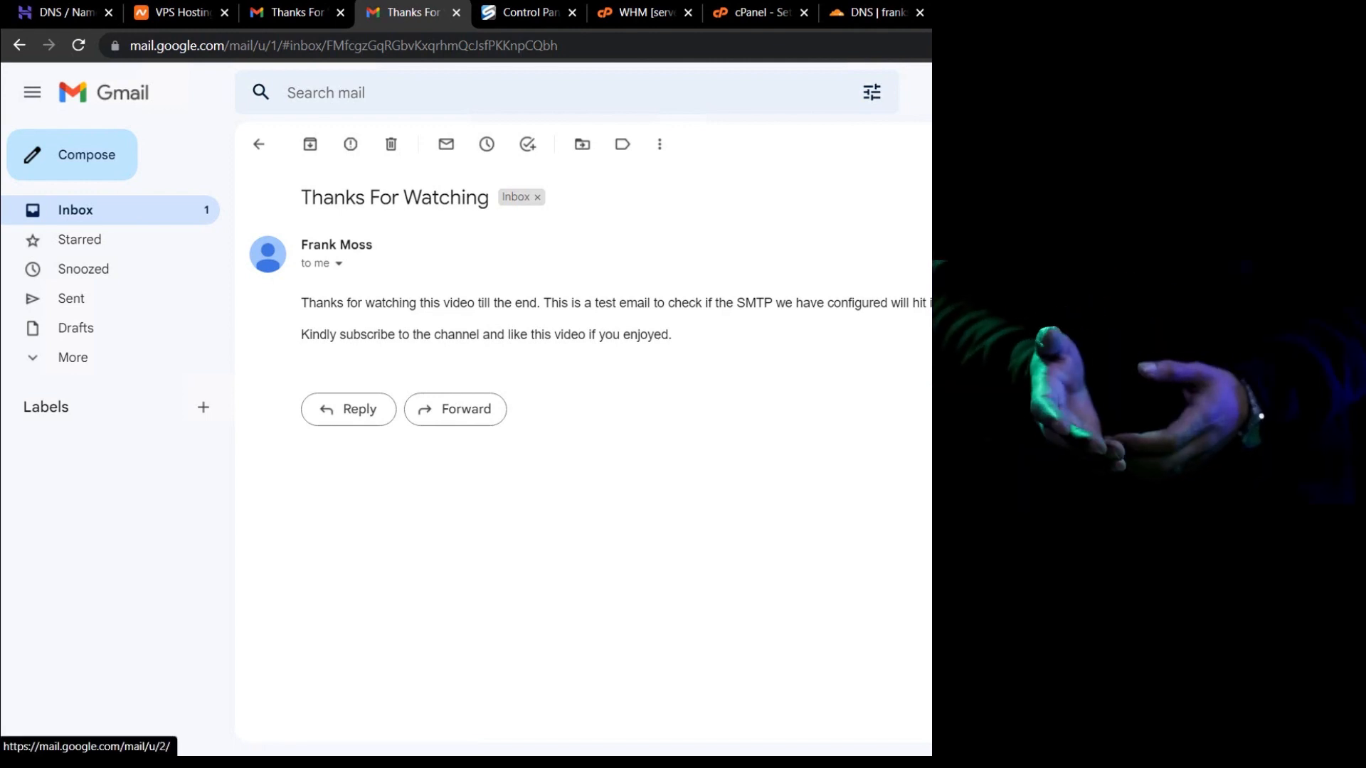
left_click(1173, 341)
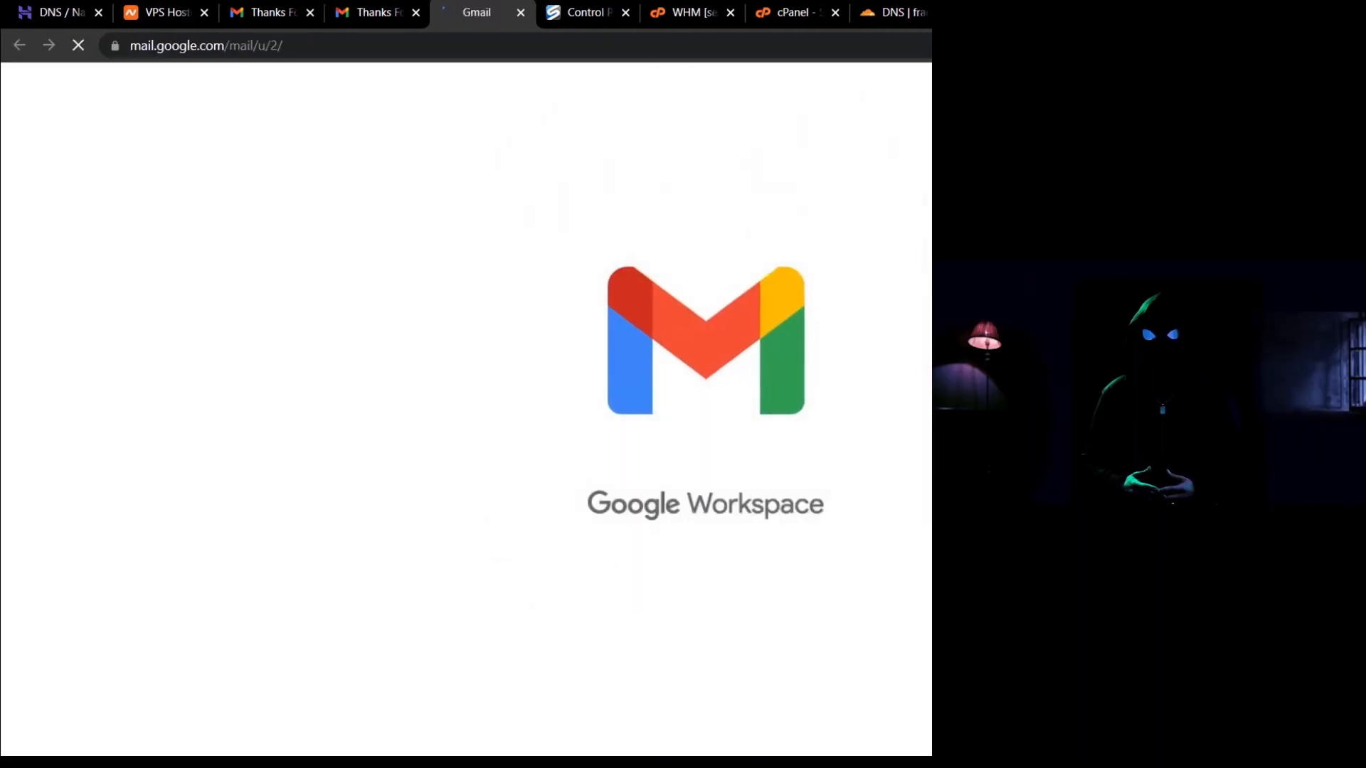